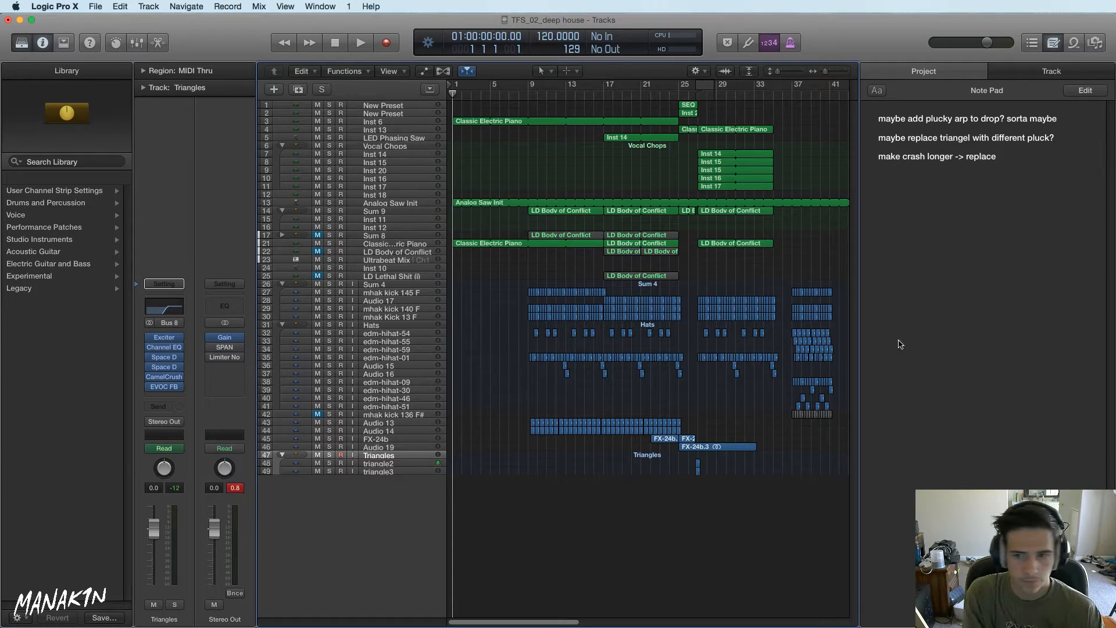
key("super+Tab")
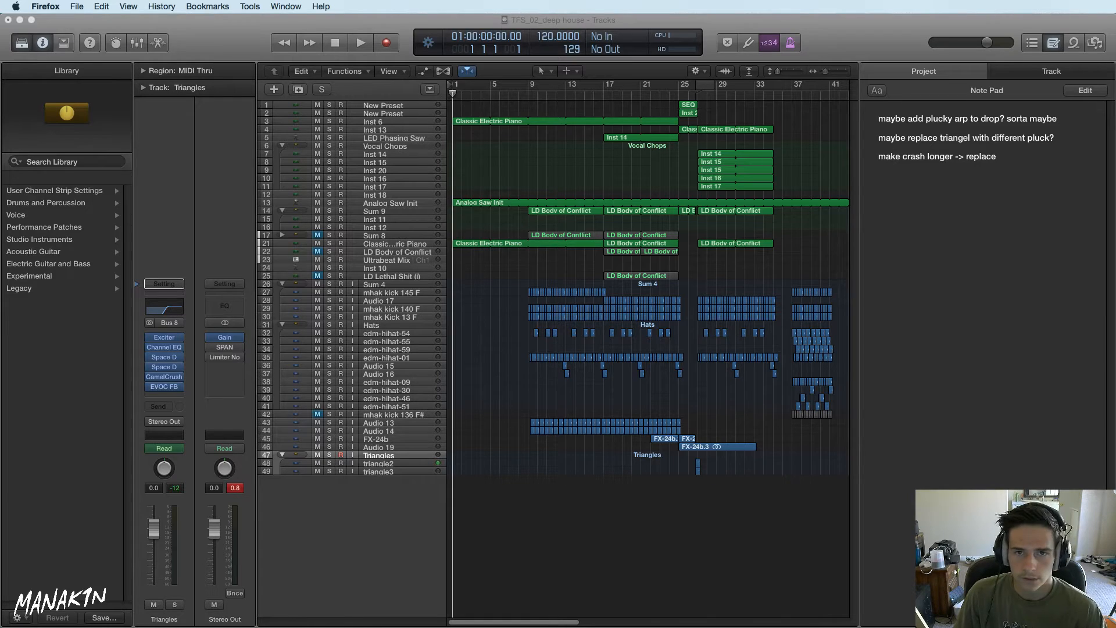
left_click(1041, 288)
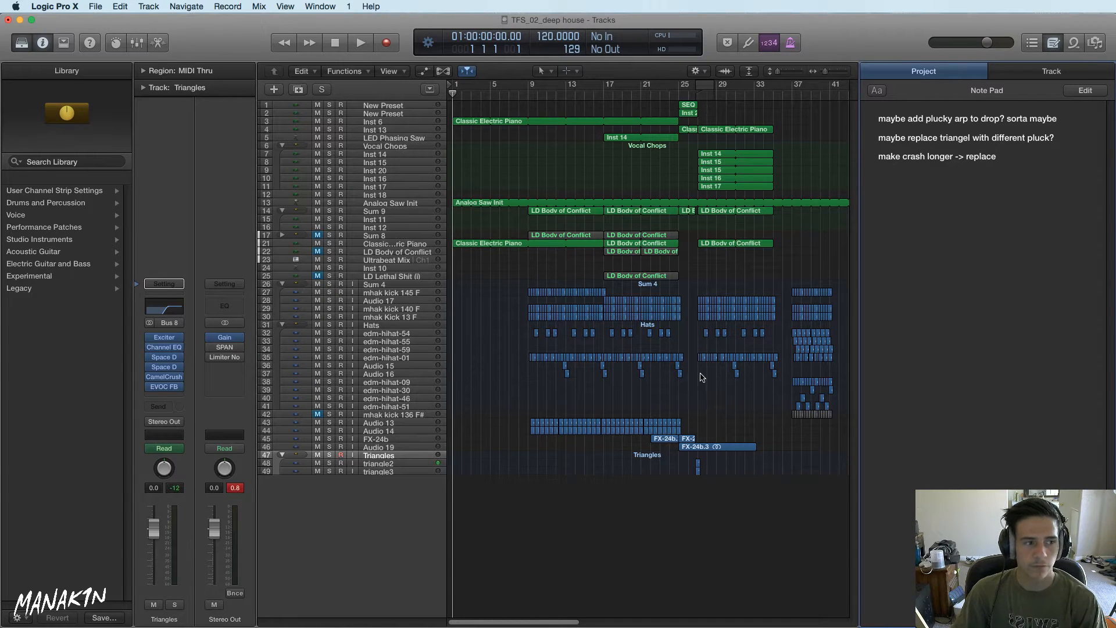
left_click(624, 477)
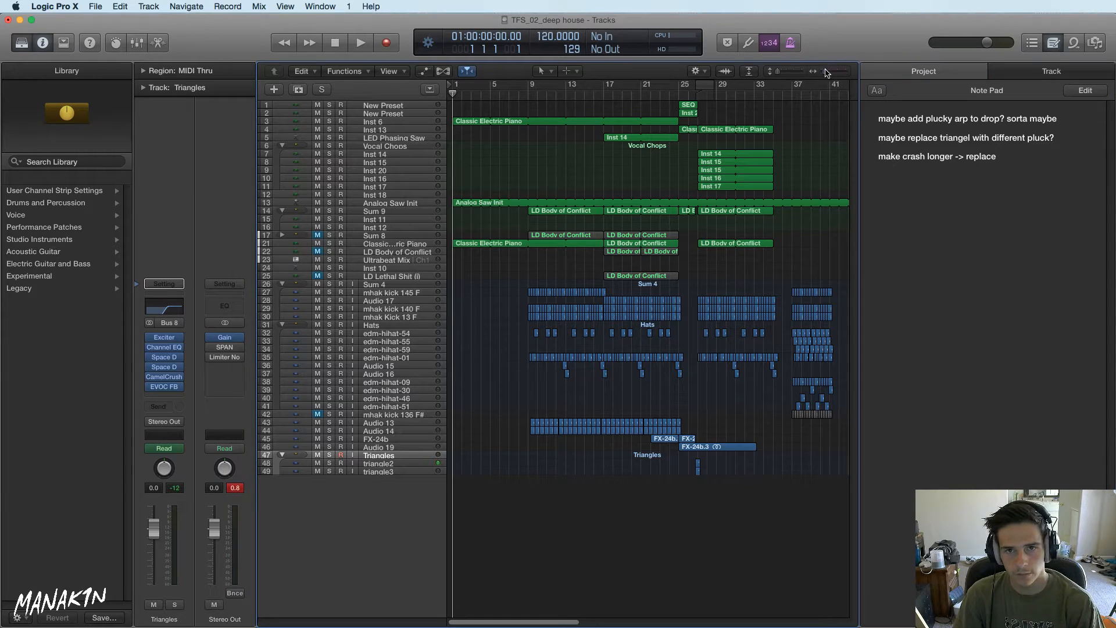
left_click_drag(824, 71, 825, 71)
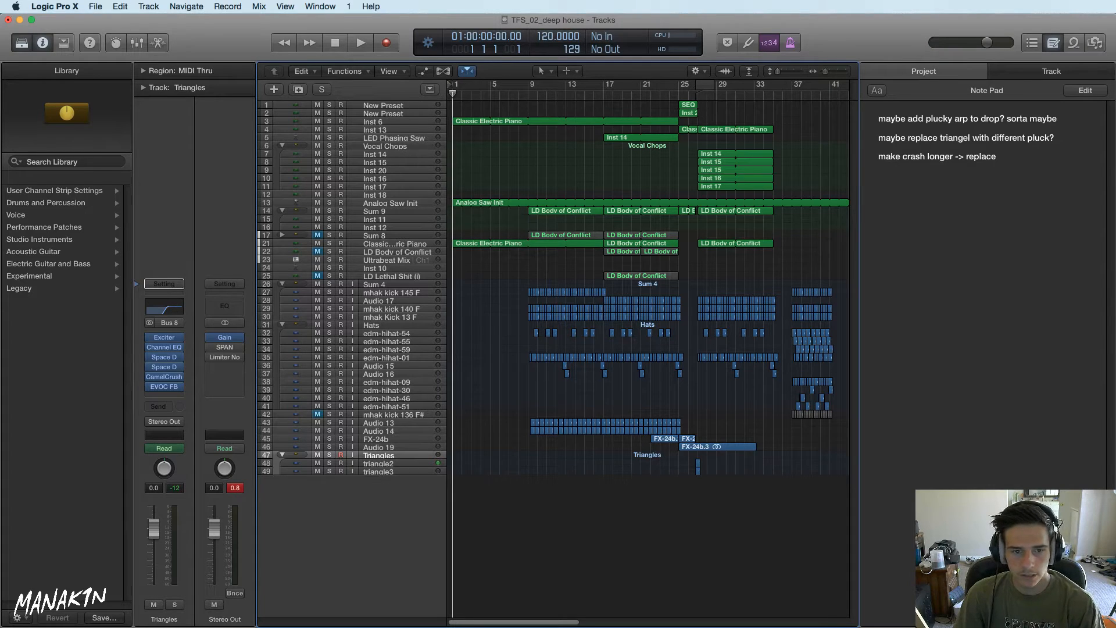
left_click(1050, 199)
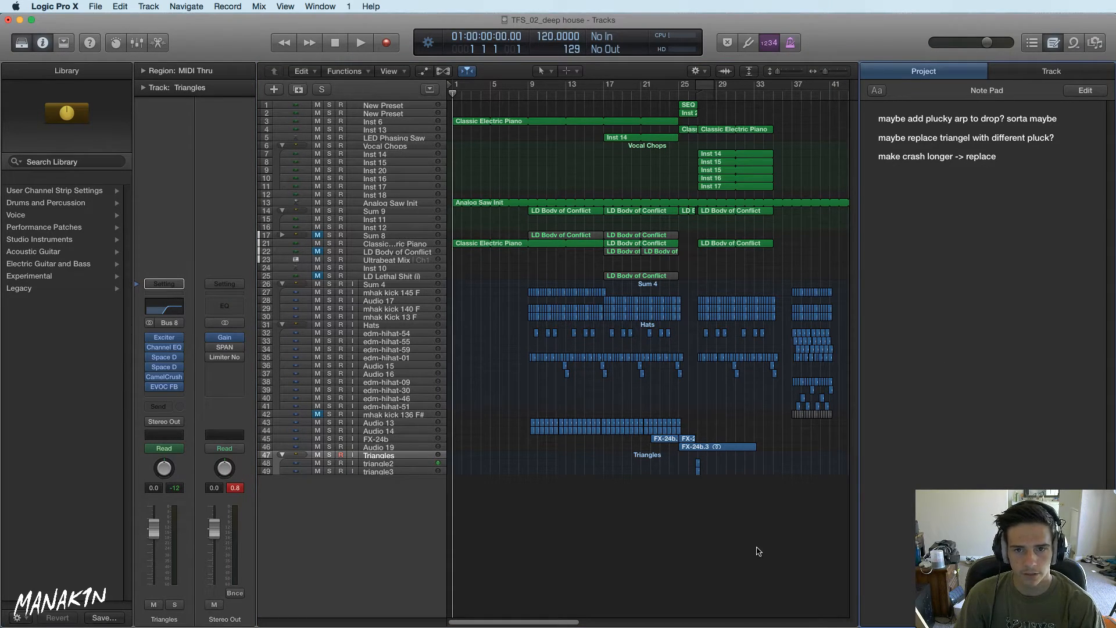
left_click(699, 560)
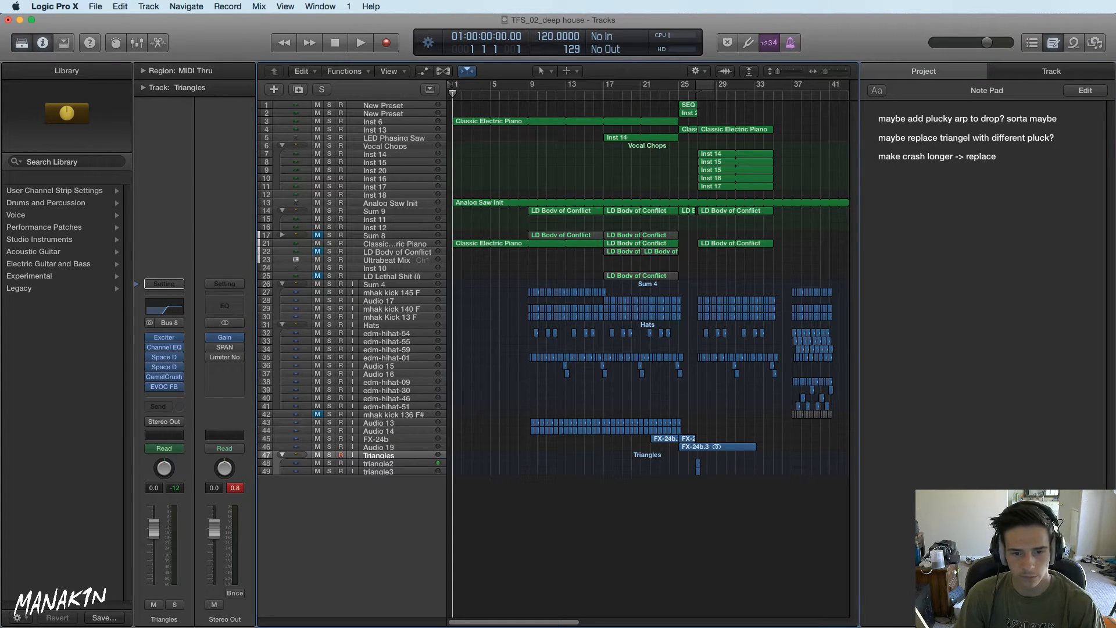
Play the arrangement from the beginning through the drop section, and stop playback around bar 36
key("space")
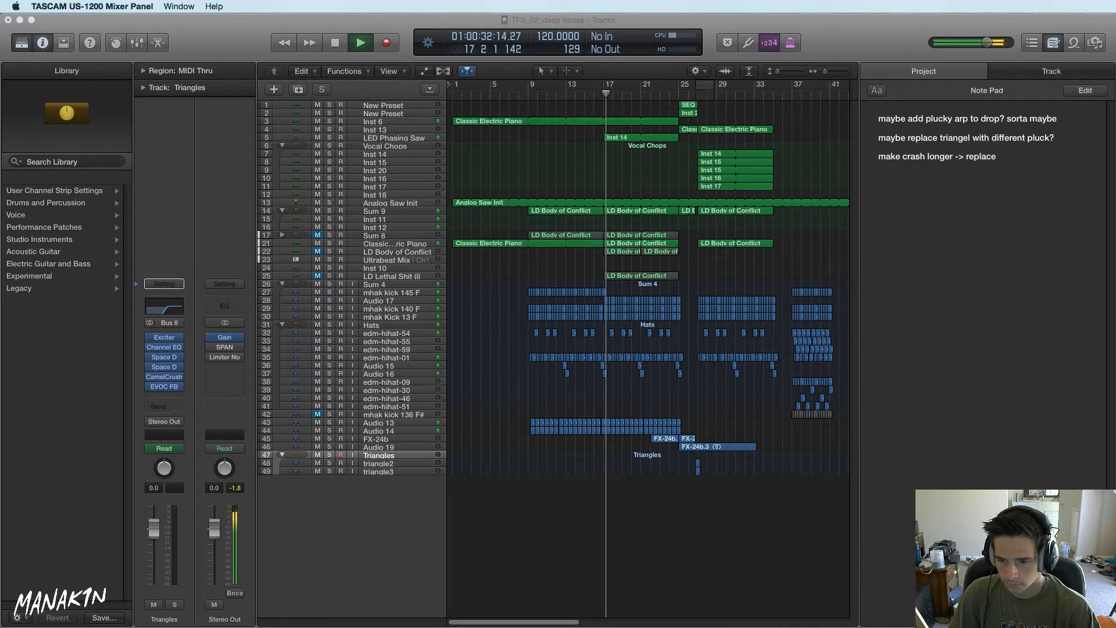
key("super+Tab")
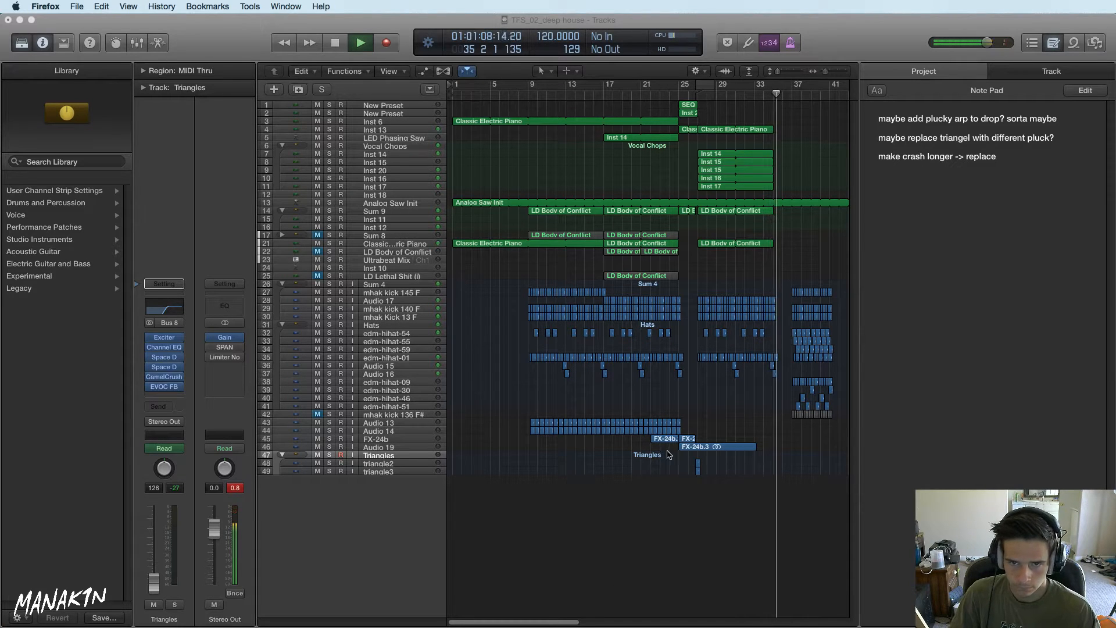
left_click(703, 509)
key("space")
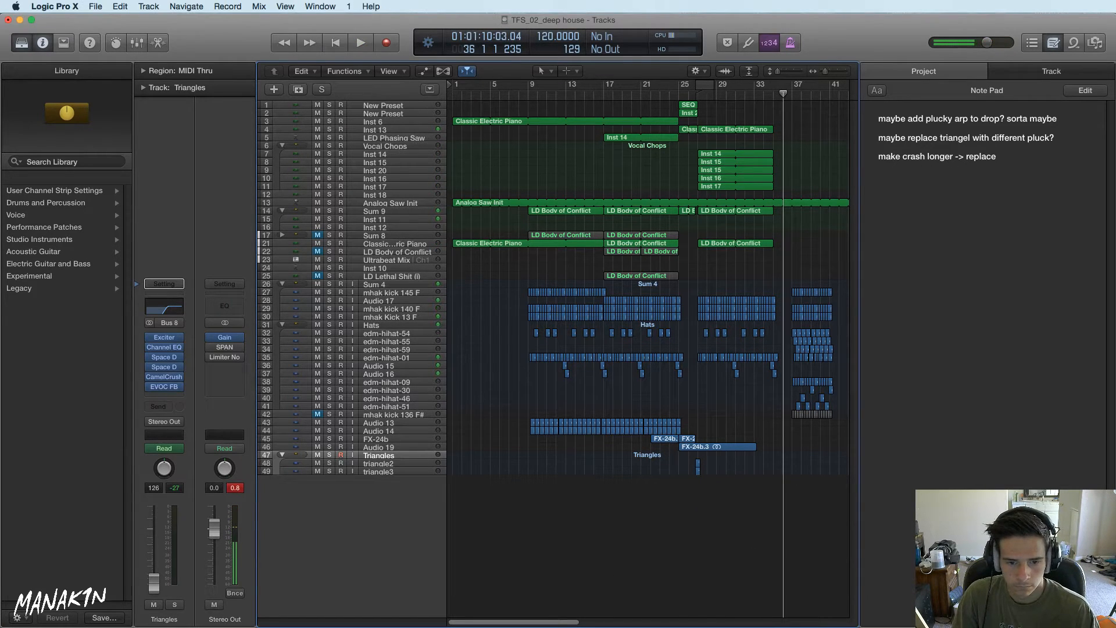
Add the line "add reverb to vocals and then compress" to the end of the project notes
key("super+Tab")
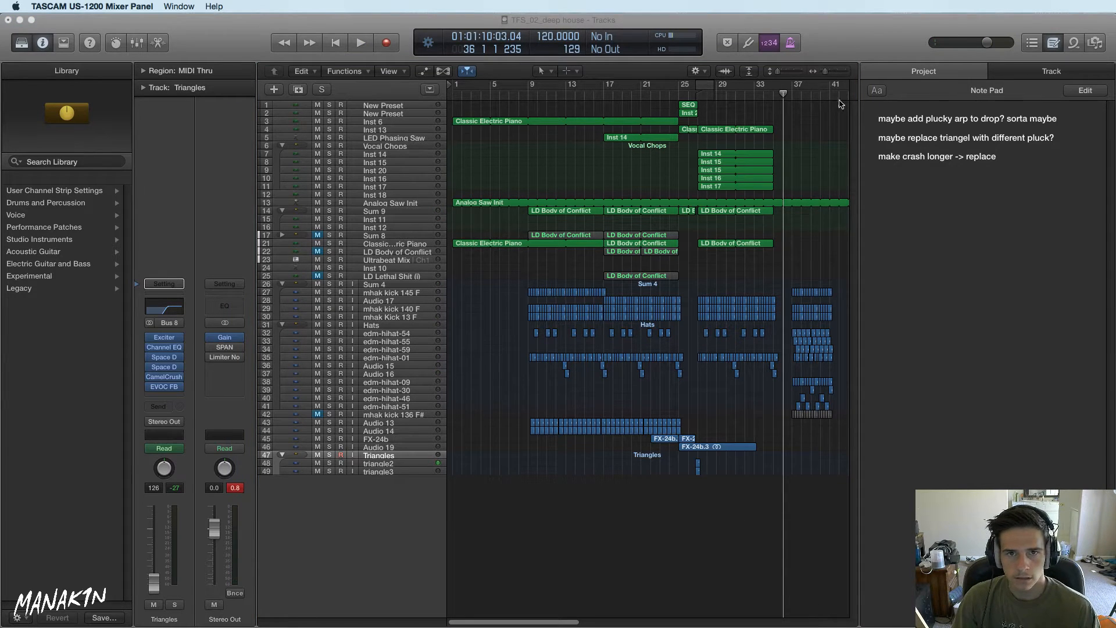
double_click(1032, 201)
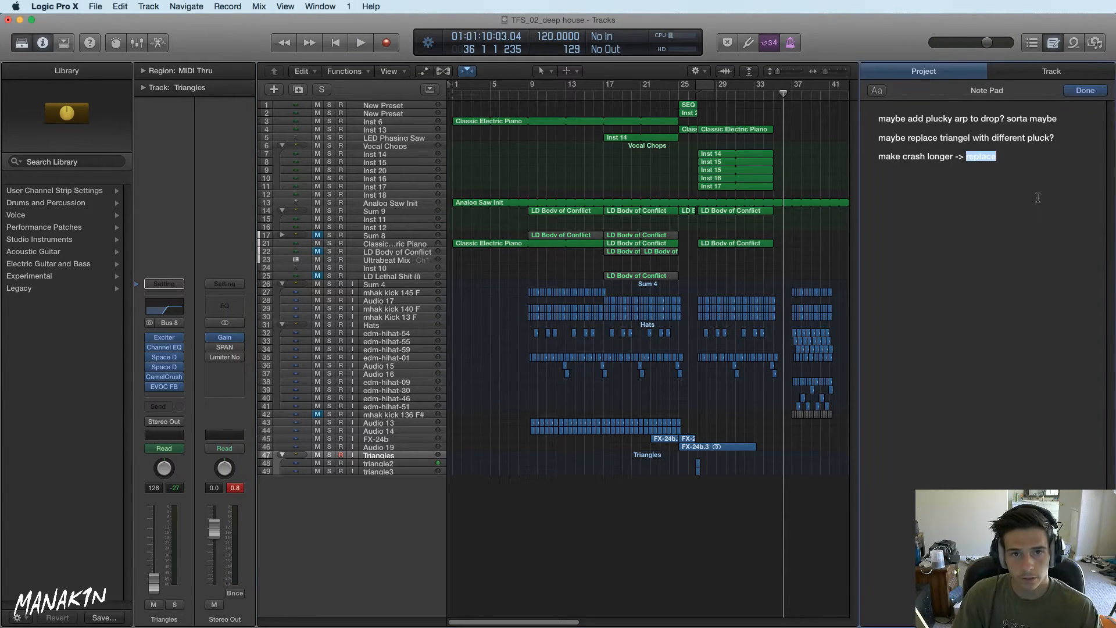
left_click(1038, 198)
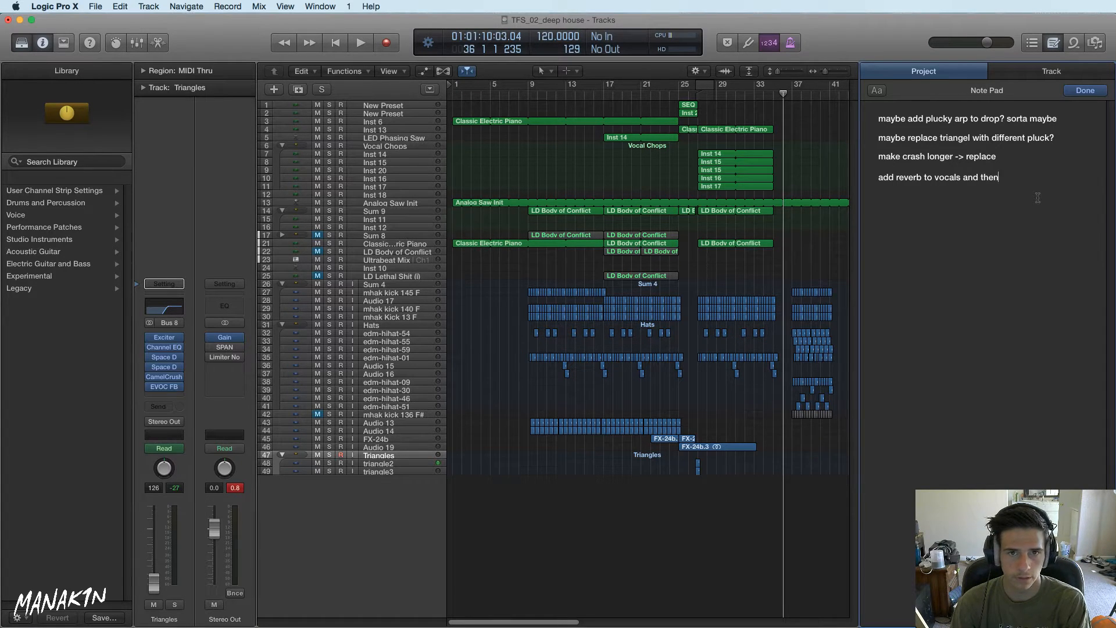
type("mpress")
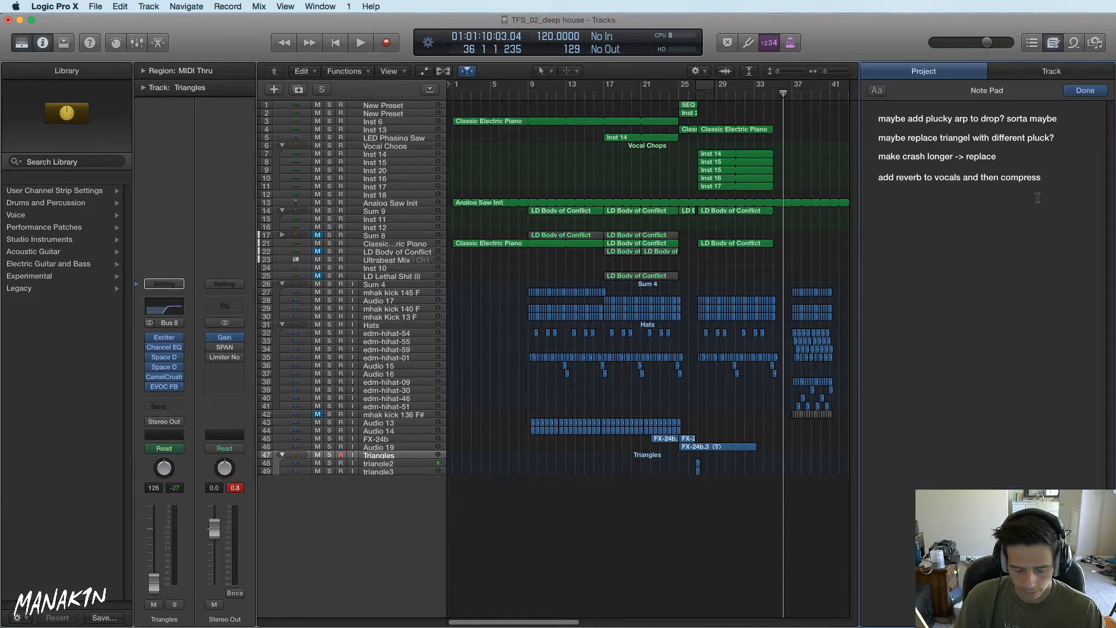
left_click(756, 416)
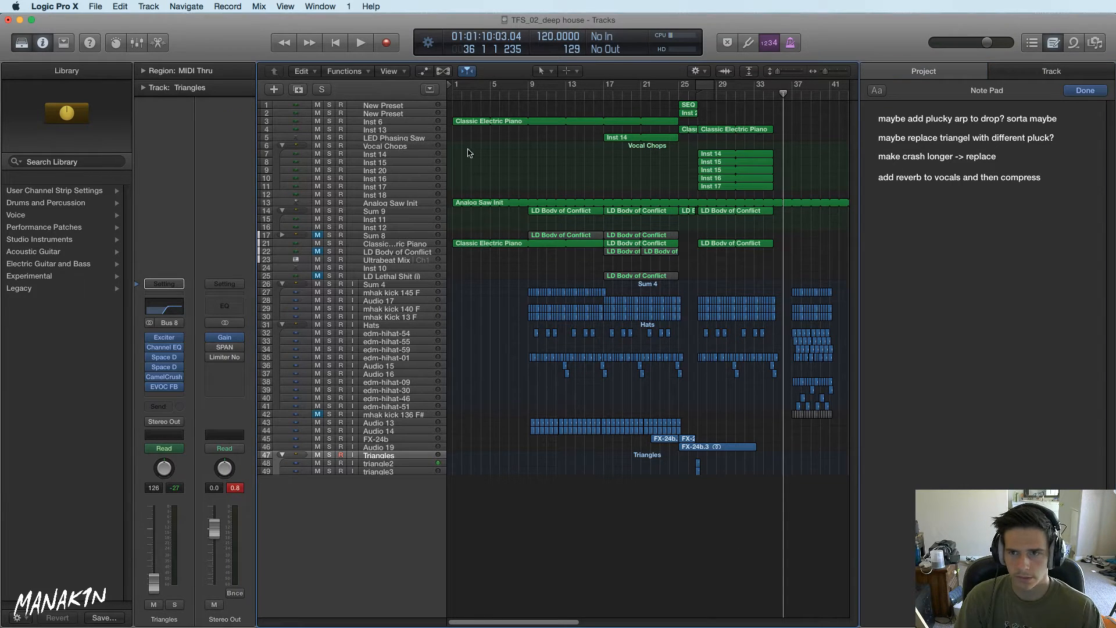
Check the Vocal Chops track's Space Designer reverb and revise the last note to "add more reverb to vocals and then compress?"
left_click(409, 150)
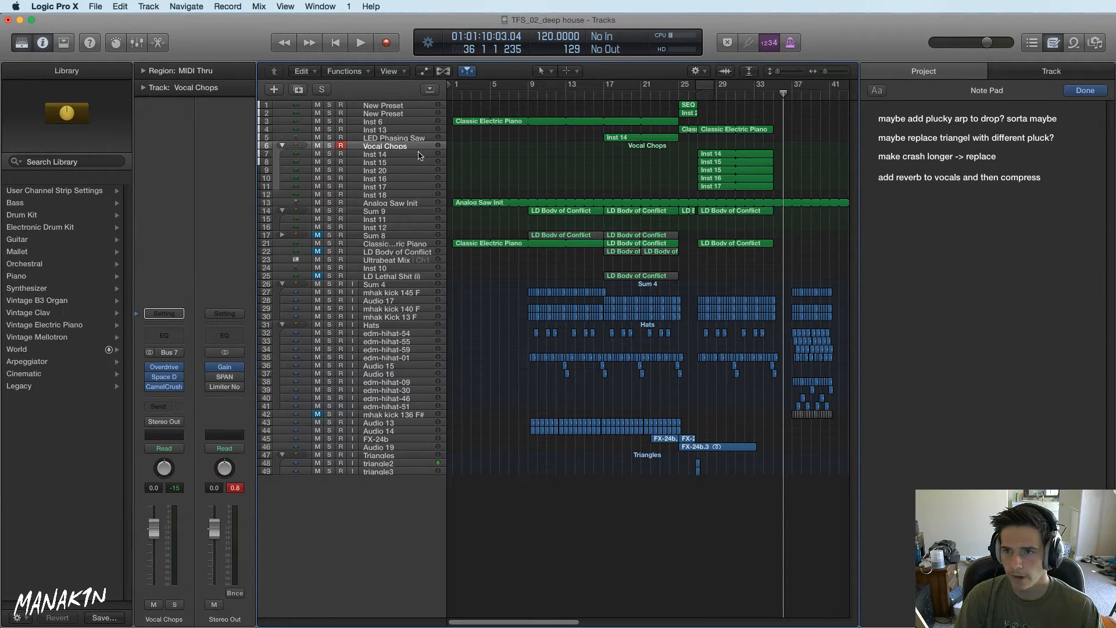
left_click(167, 379)
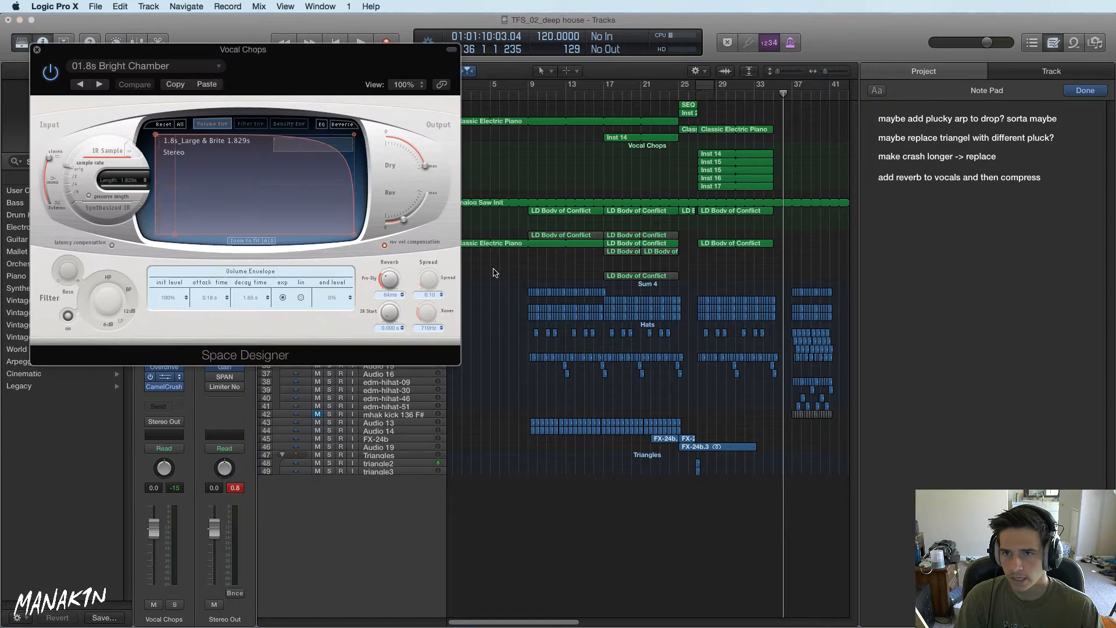
left_click(37, 49)
left_click(1016, 203)
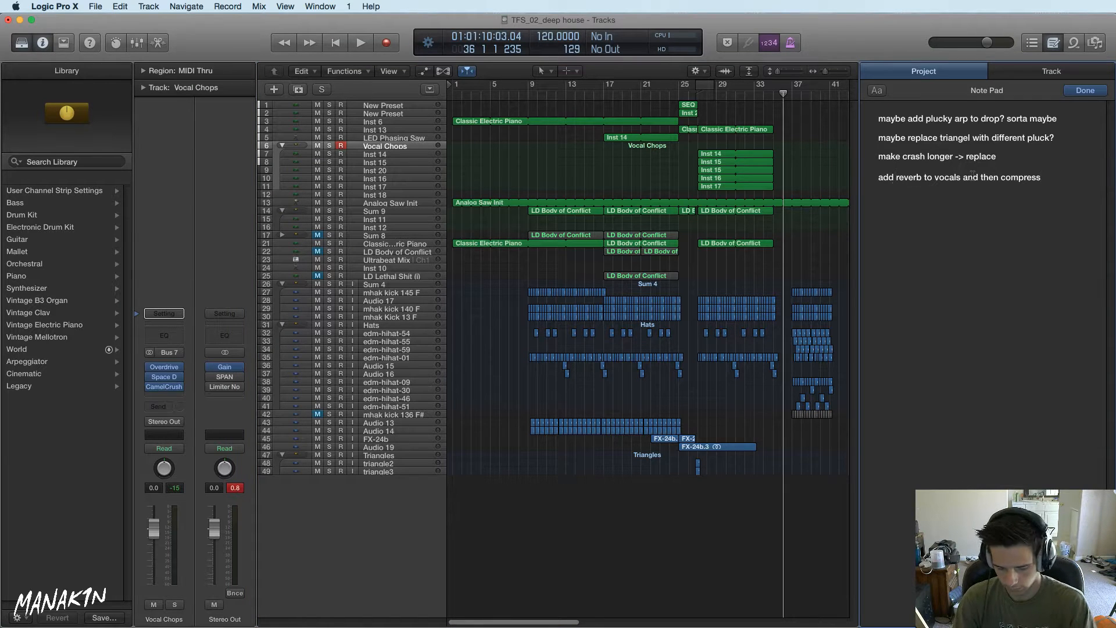
type("more")
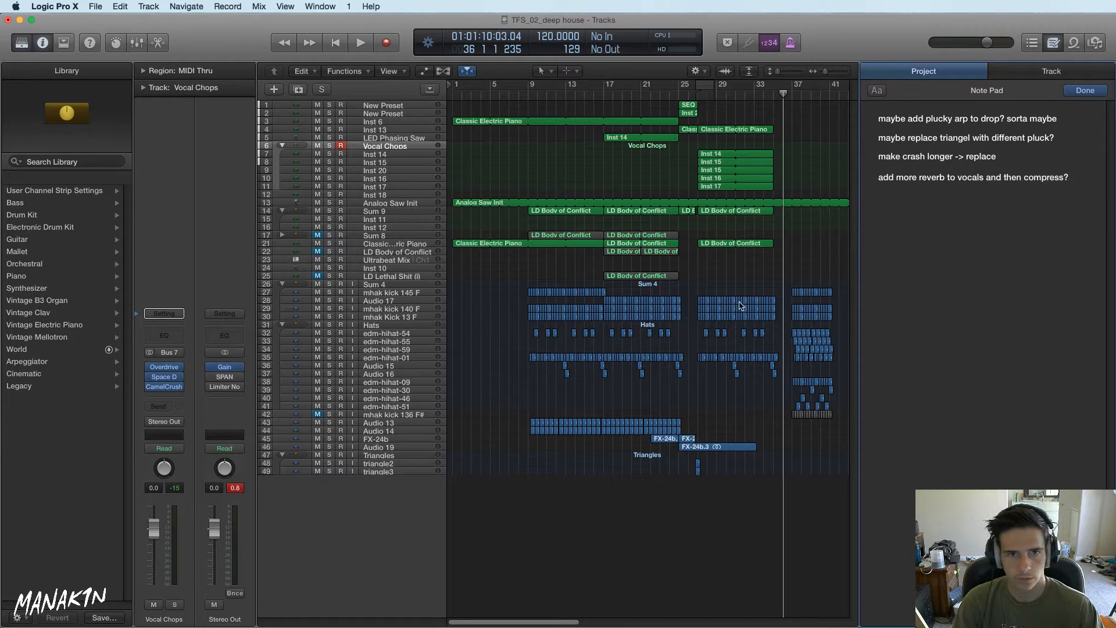
Add one new software instrument track directly below the LED Phasing Saw track
left_click(828, 71)
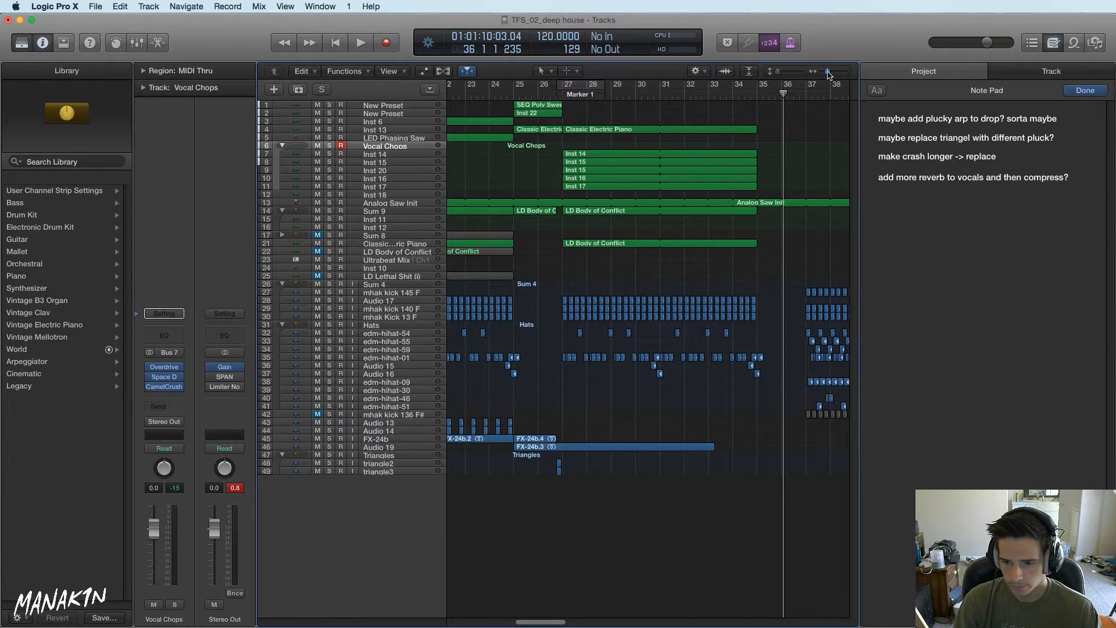
left_click_drag(828, 74, 785, 76)
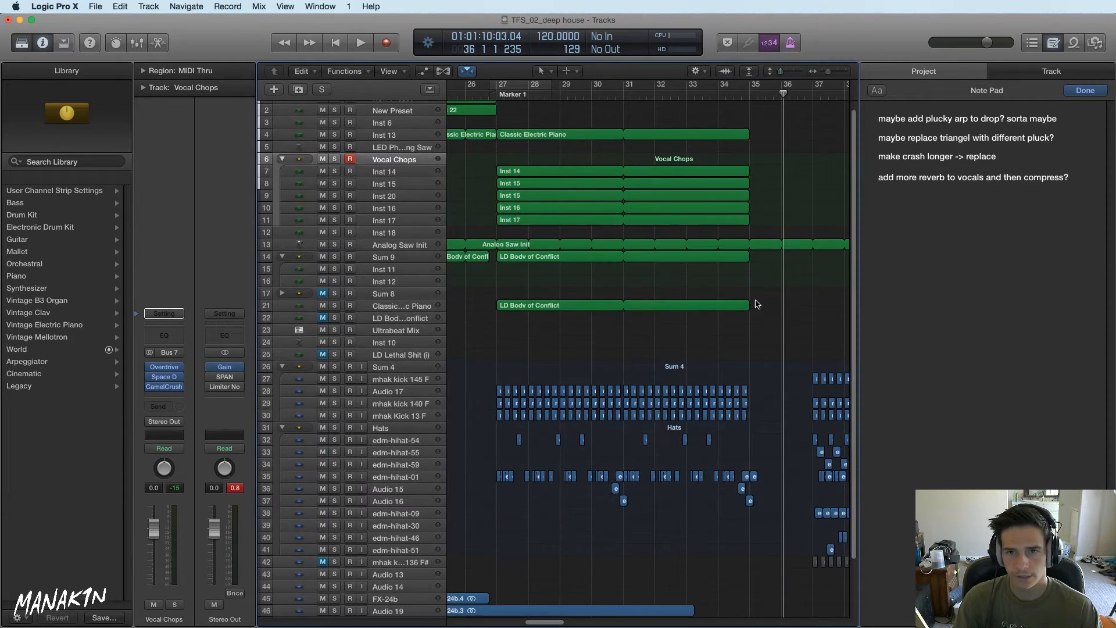
left_click_drag(530, 620, 333, 621)
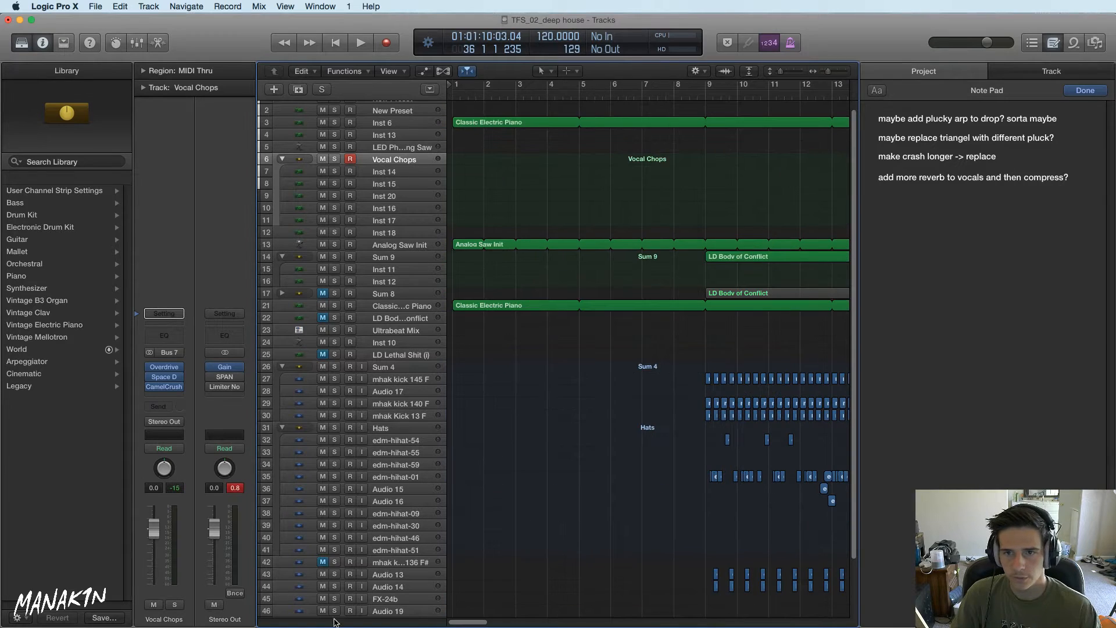
scroll(571, 258, "down", 5)
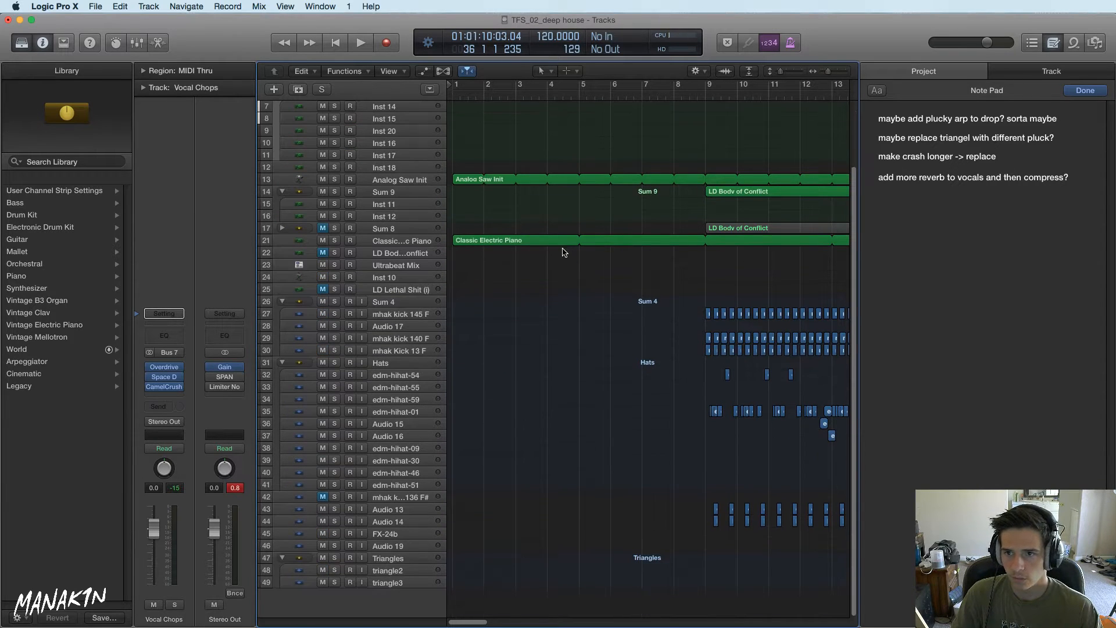
scroll(564, 253, "up", 5)
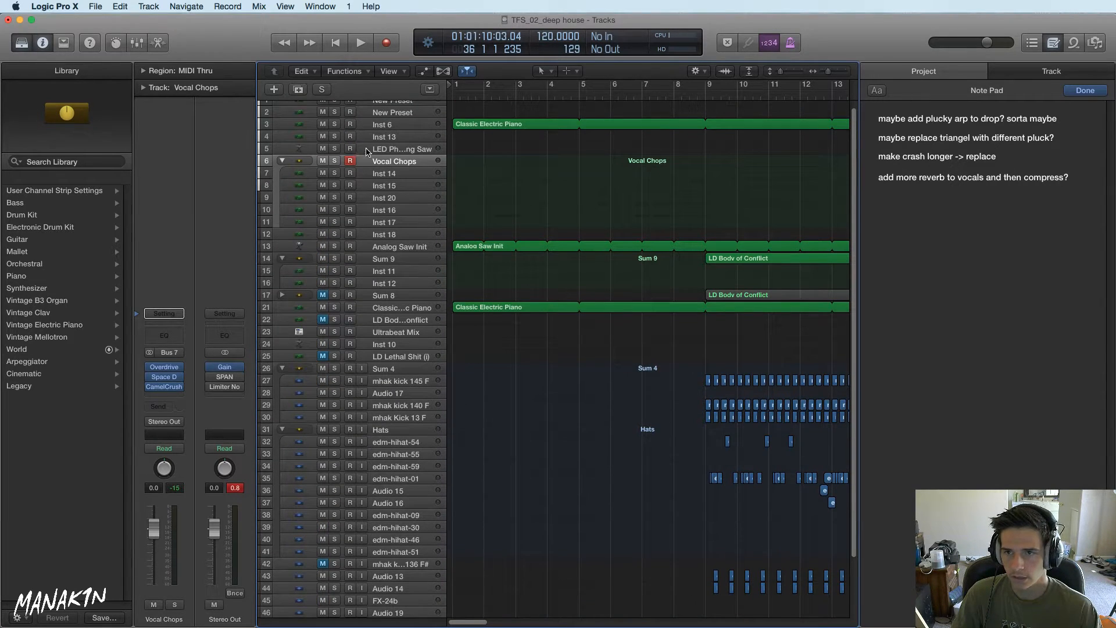
left_click(366, 151)
scroll(456, 174, "up", 1)
left_click(276, 92)
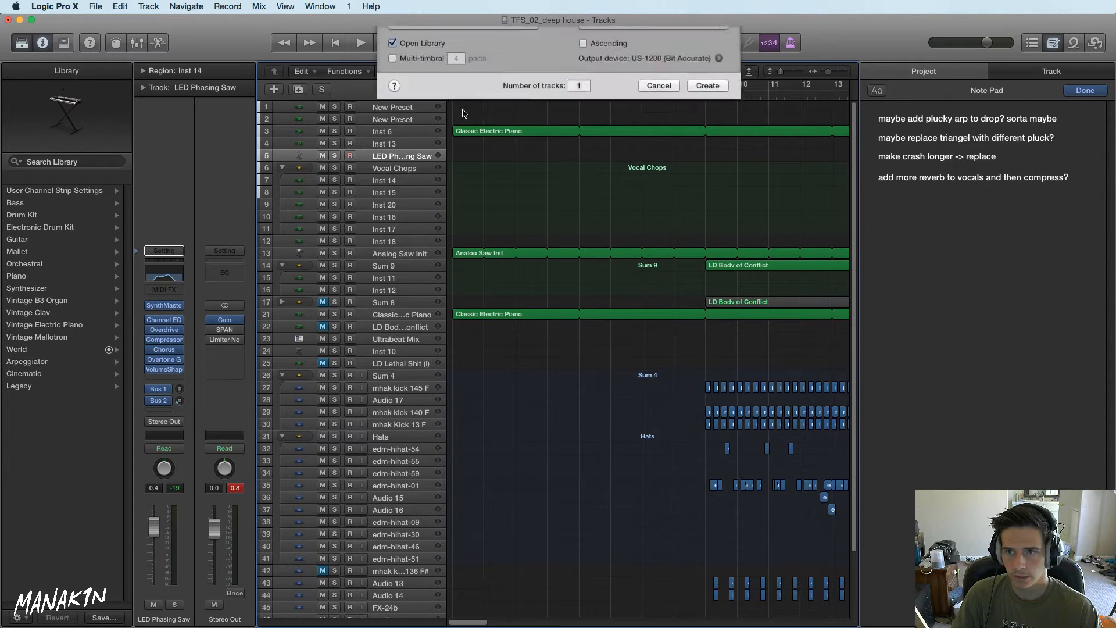
left_click(708, 203)
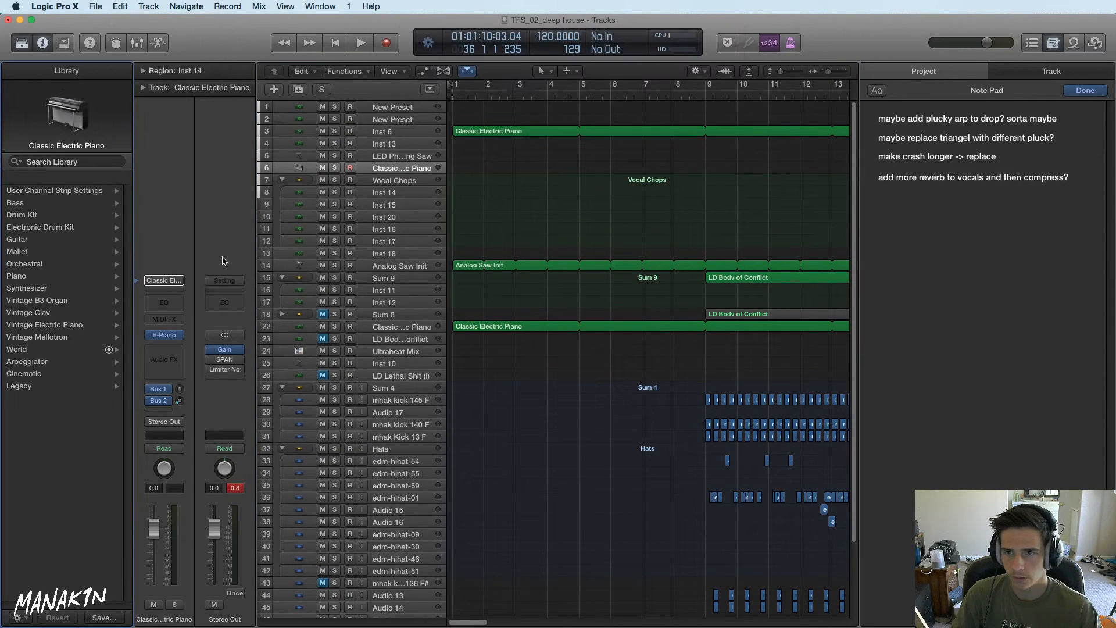
Replace the new track's electric piano instrument with a stereo SynthMaster 2.8 Instrument
left_click(180, 334)
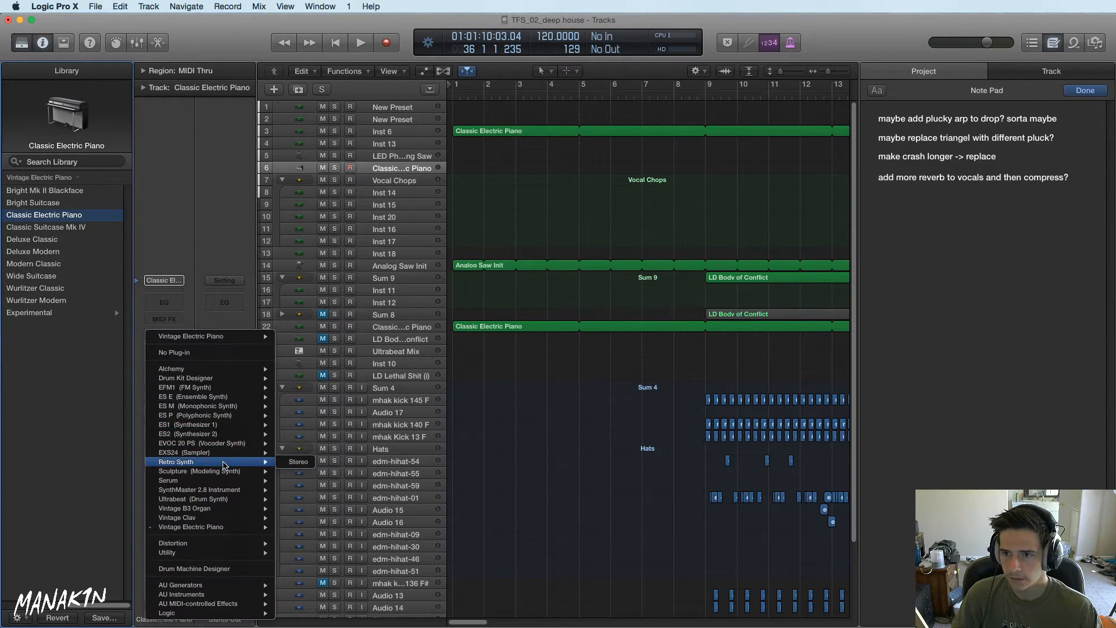
mouse_move(225, 457)
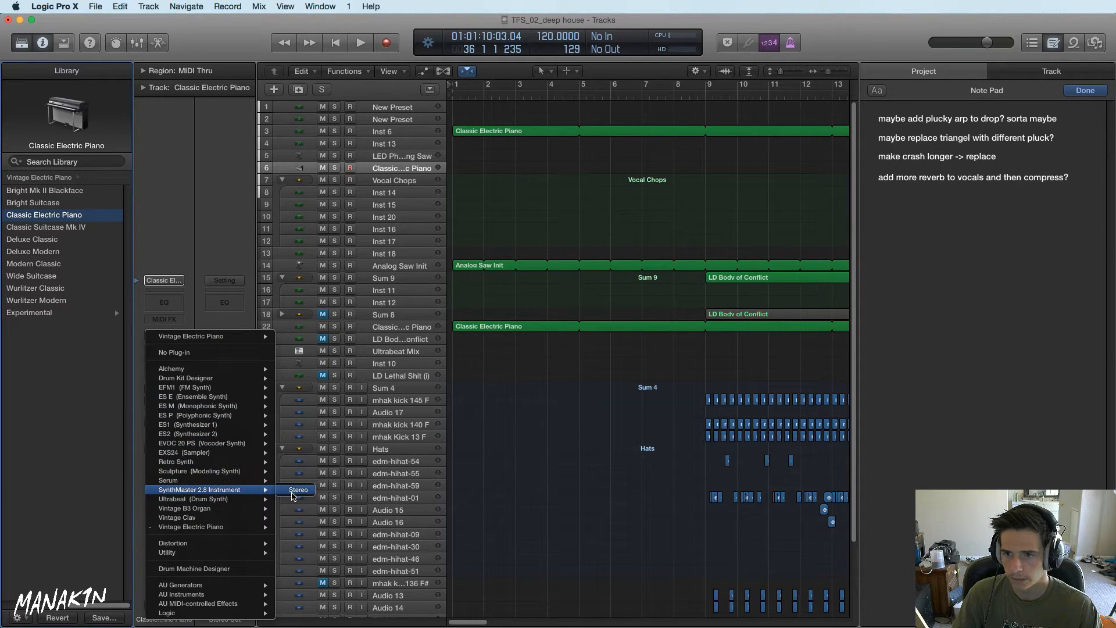
left_click(294, 489)
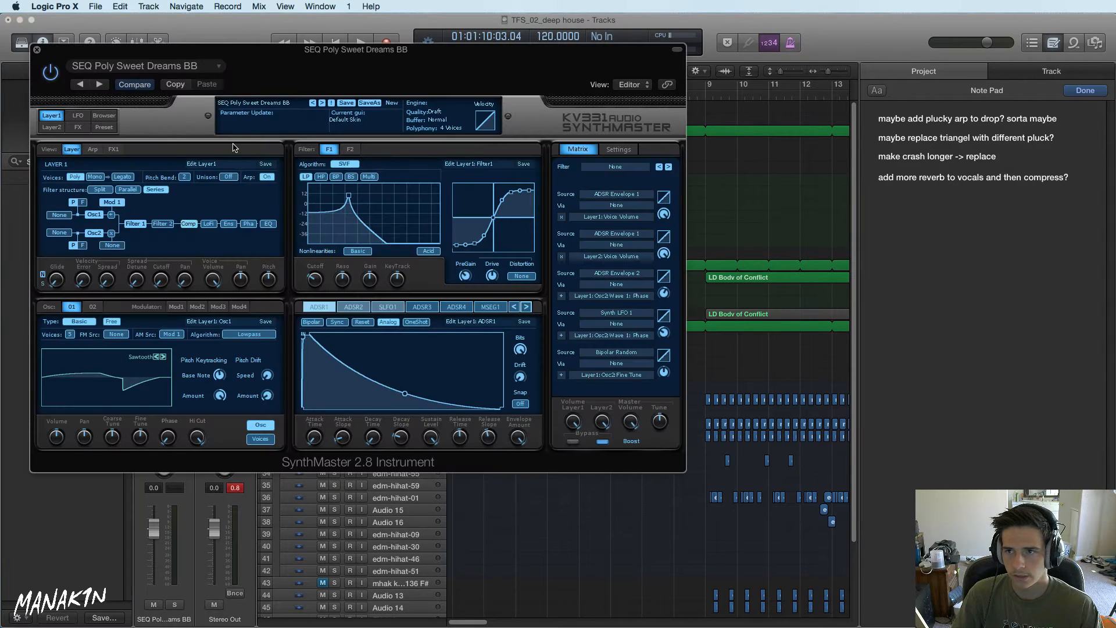
Search the SynthMaster preset browser for "rave"
left_click(104, 116)
left_click(475, 162)
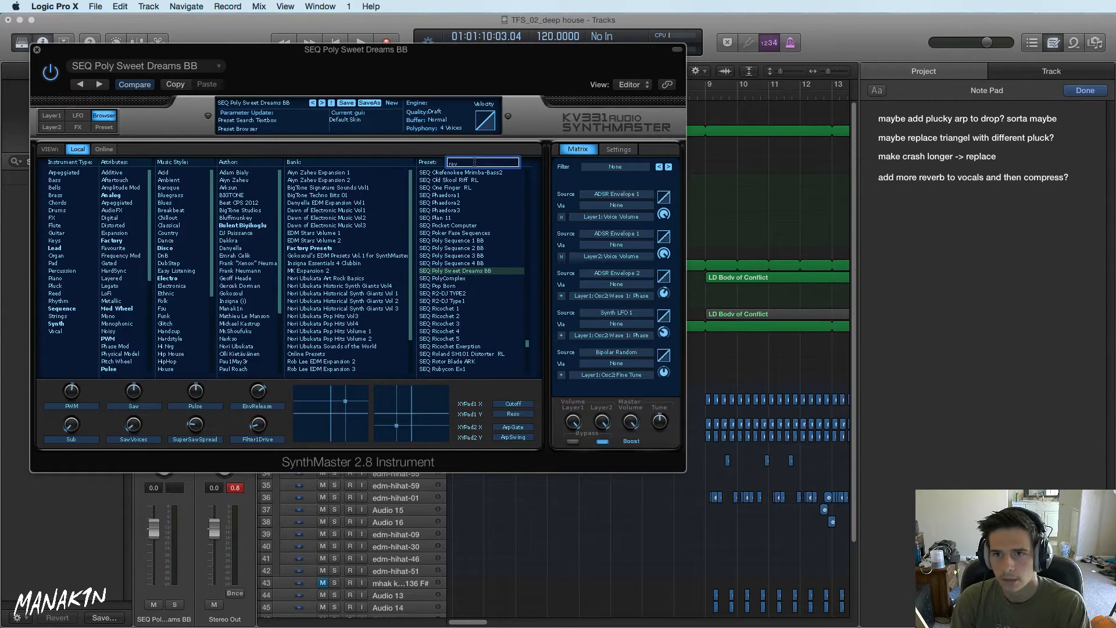
type("rave")
key("Return")
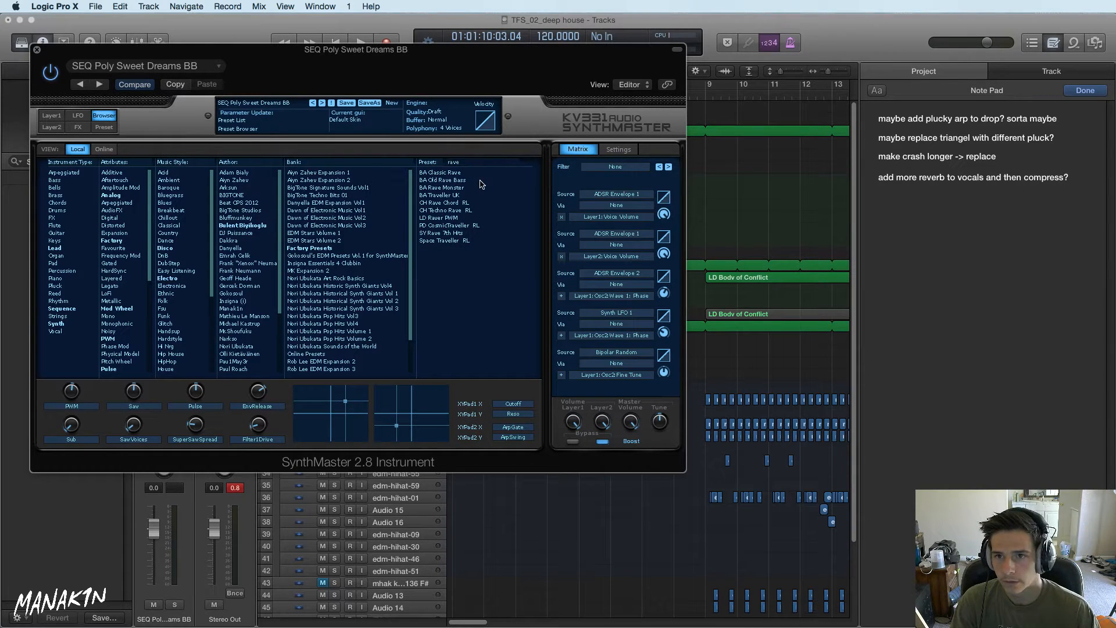
Audition the rave search results one by one, from BA Classic Rave through SY Rave 7th Hits
left_click(470, 173)
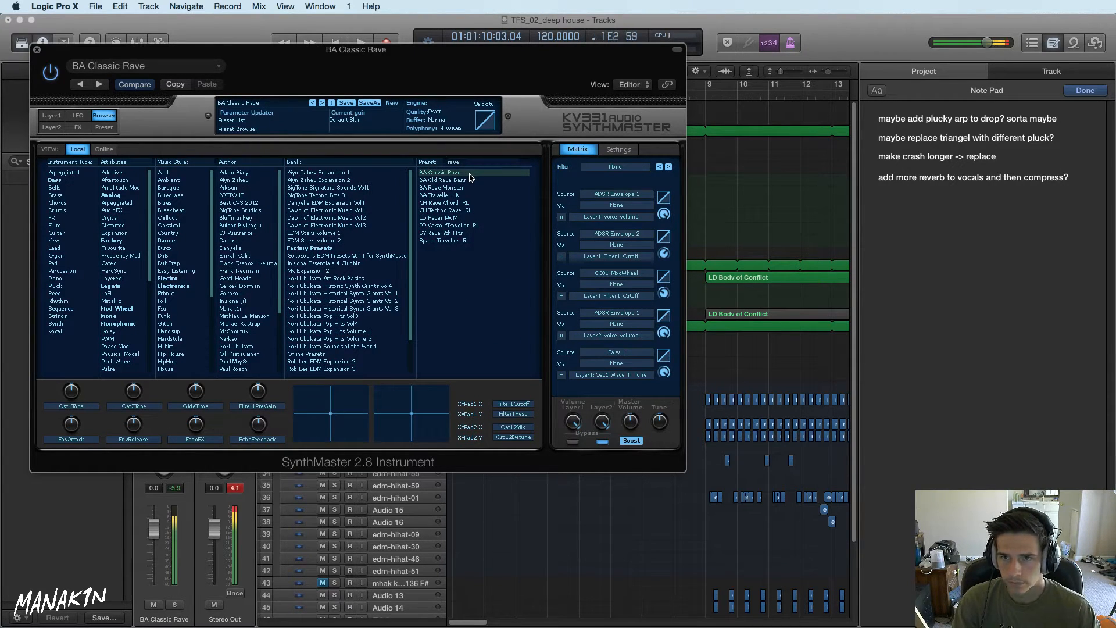
left_click(470, 181)
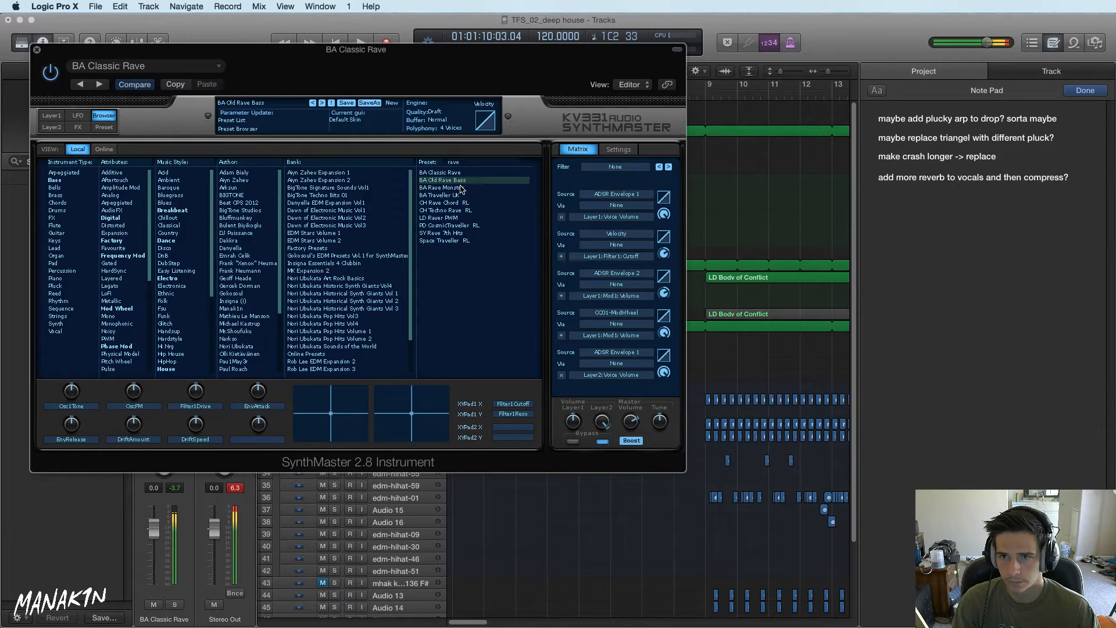
left_click(465, 188)
left_click(464, 196)
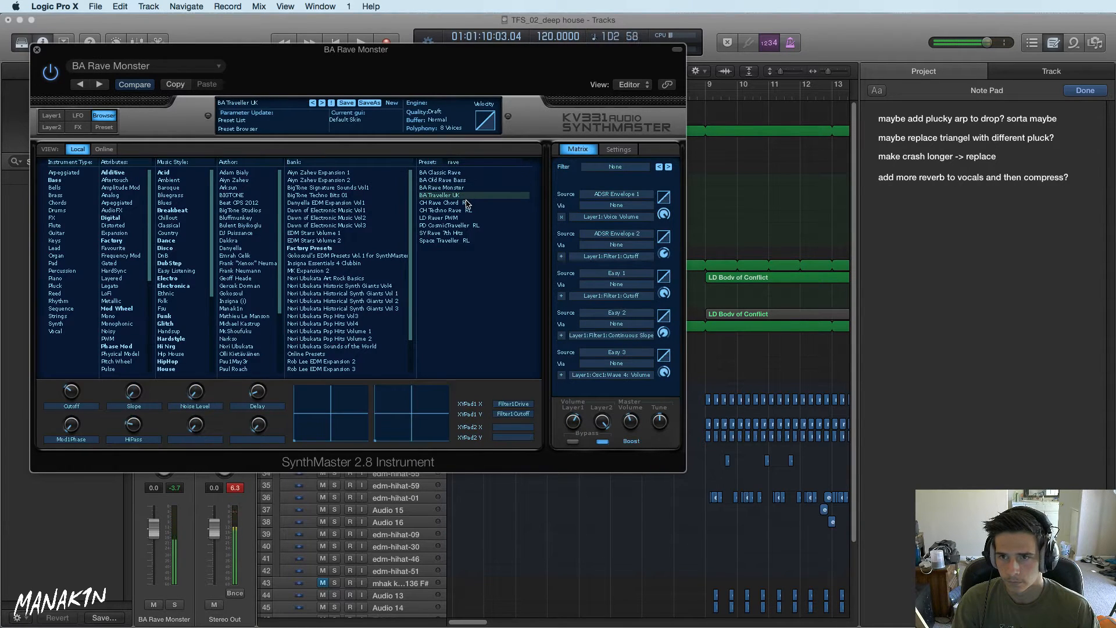
left_click(467, 203)
left_click(469, 210)
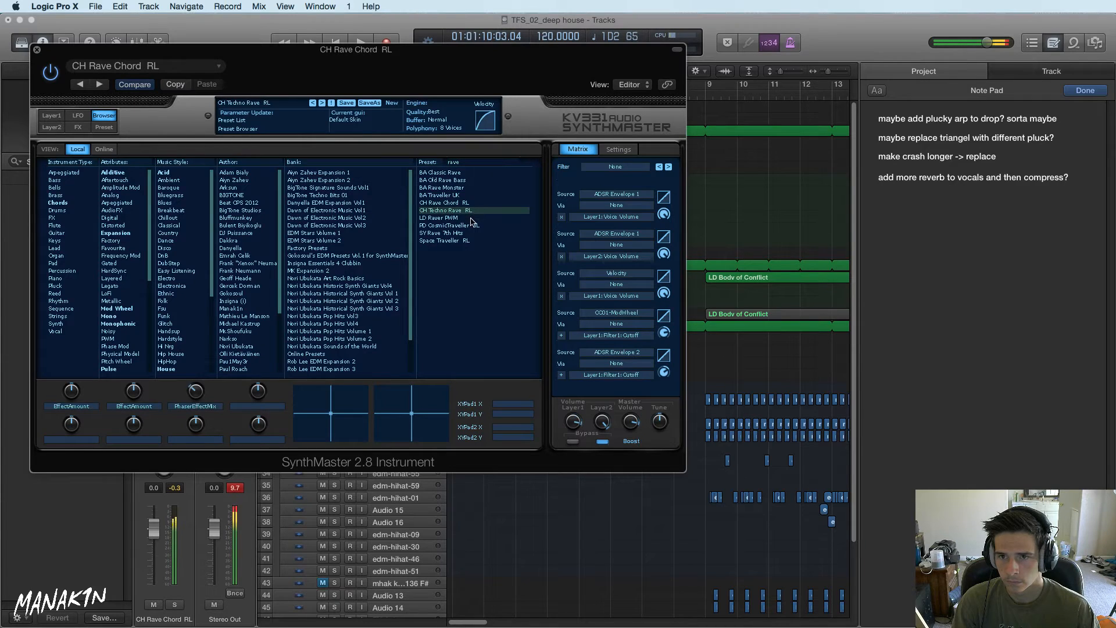
left_click(474, 218)
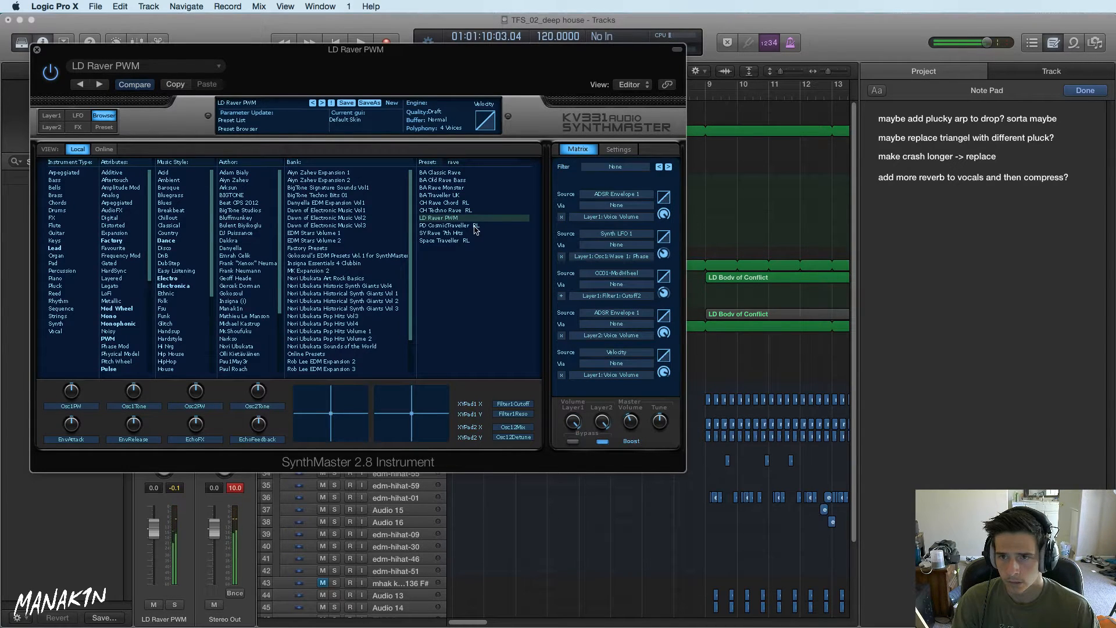
left_click(474, 227)
left_click(473, 235)
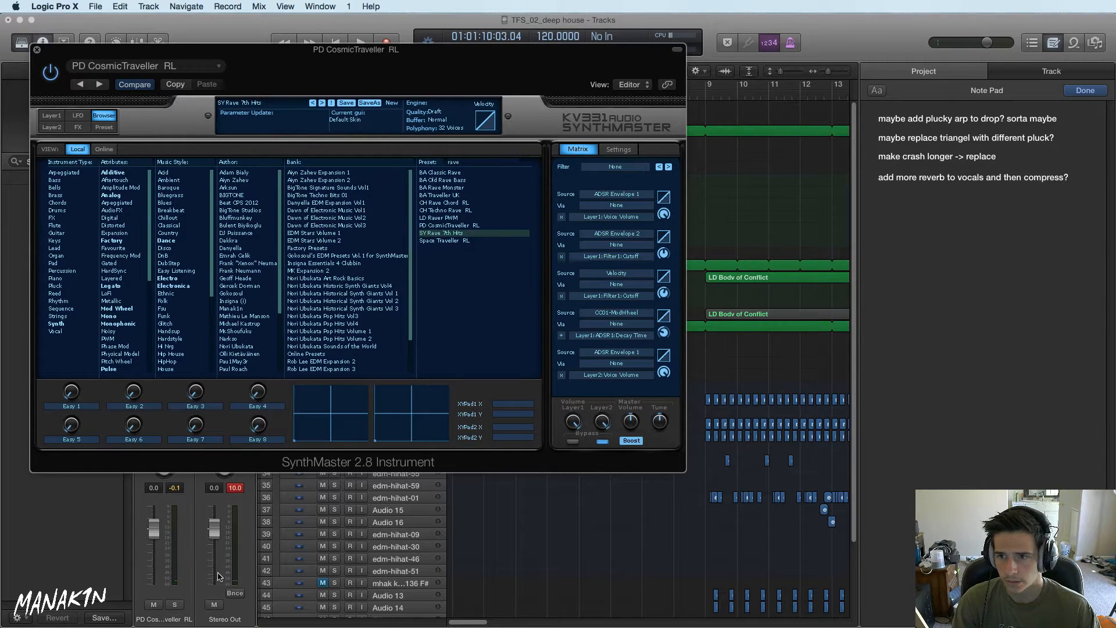
Lower the SynthMaster track's volume fader to -14.6 dB and audition the Space Traveller RL and PD CosmicTraveller RL presets
left_click_drag(163, 536, 158, 567)
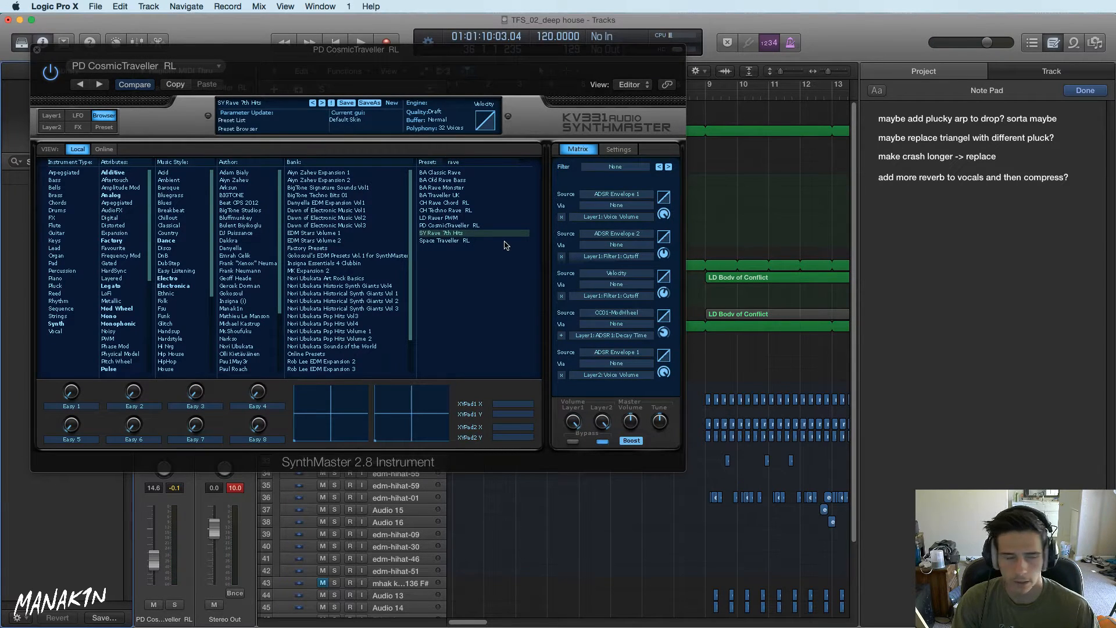
left_click(474, 240)
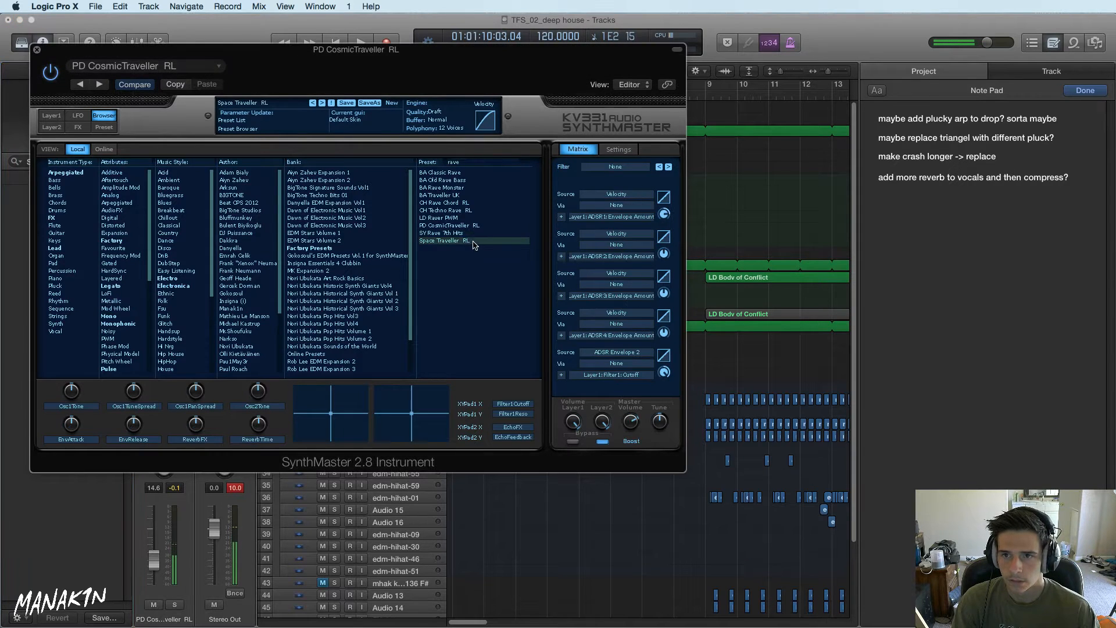
left_click(463, 226)
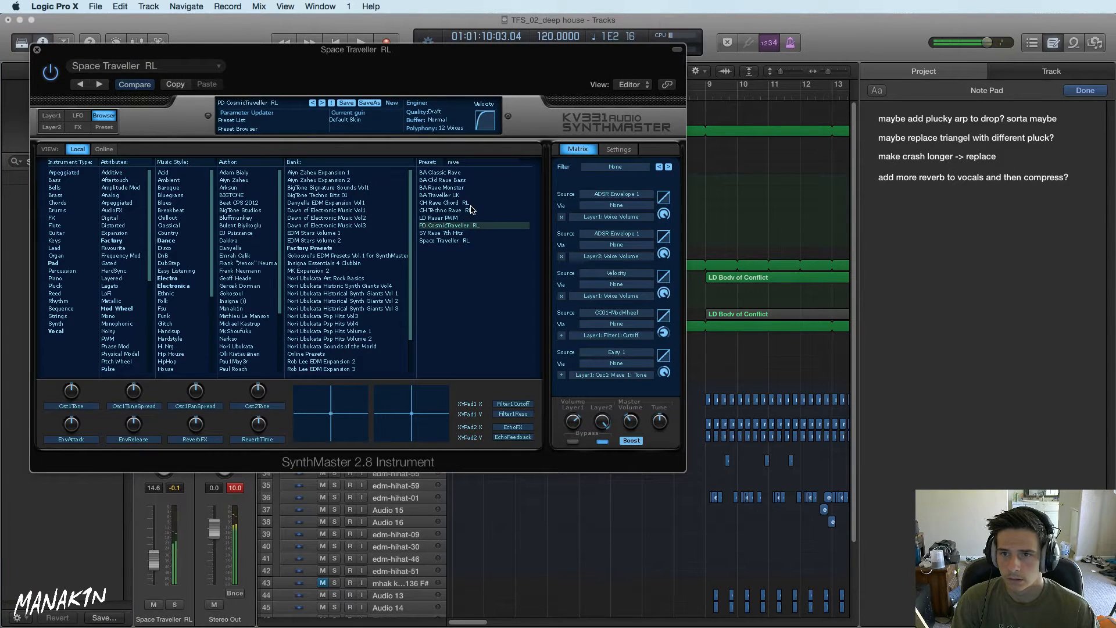
Clear the preset search text and filter the preset list by the SuperSaw attribute
left_click(470, 165)
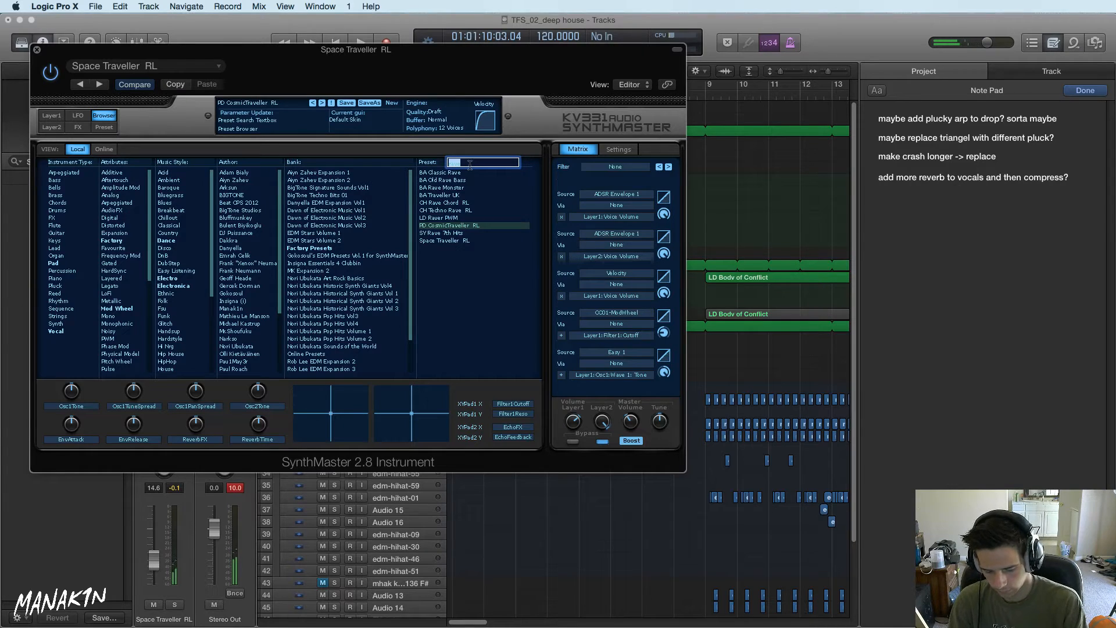
key("BackSpace")
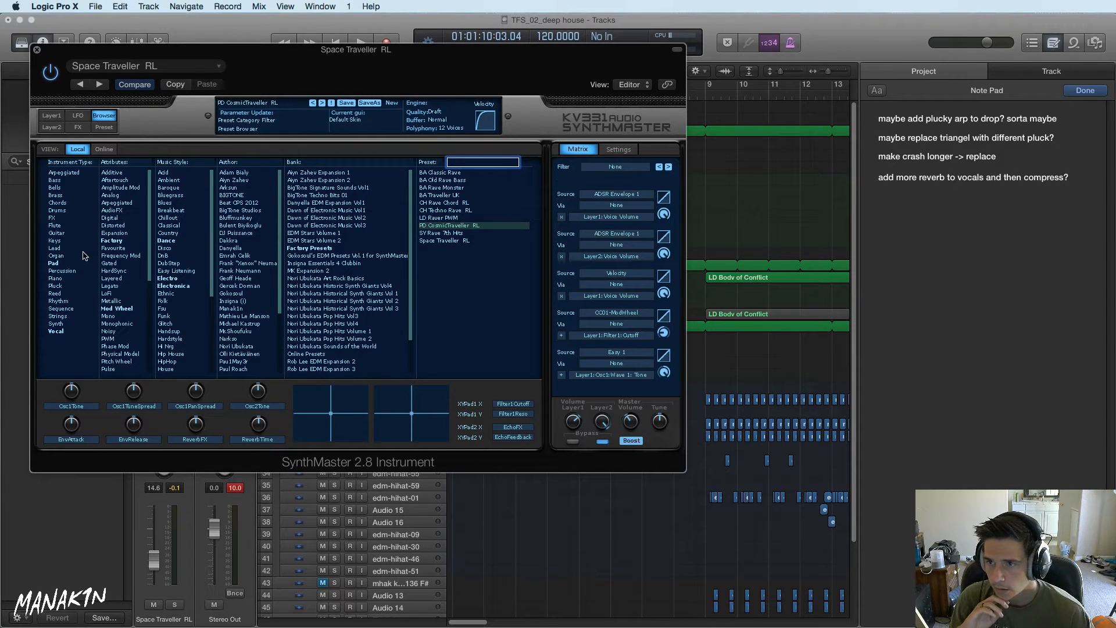
scroll(180, 285, "down", 5)
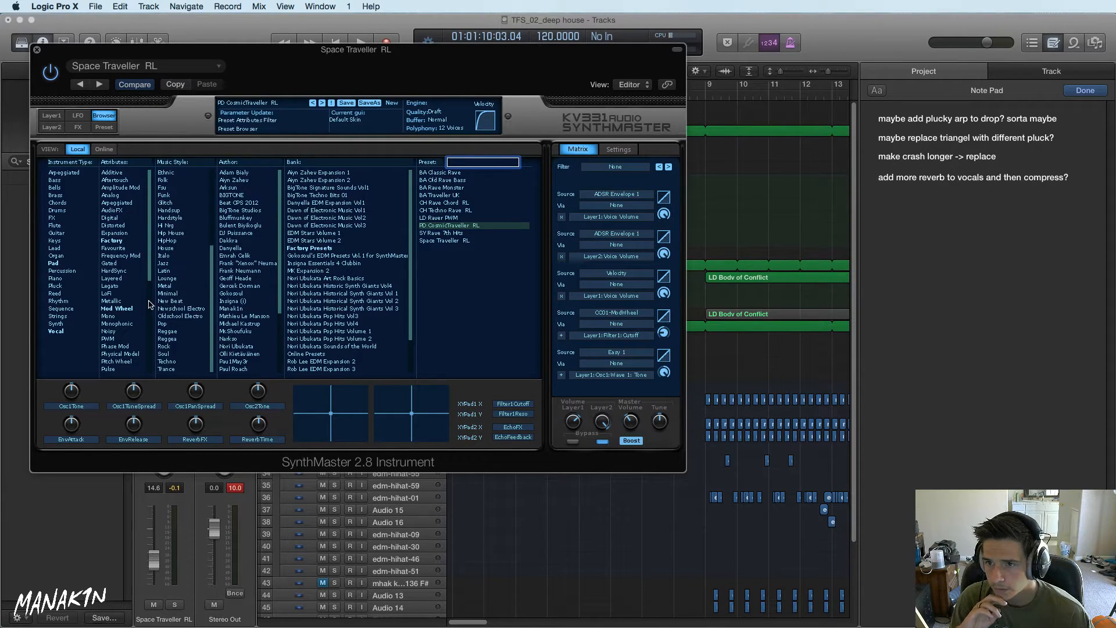
scroll(139, 323, "down", 5)
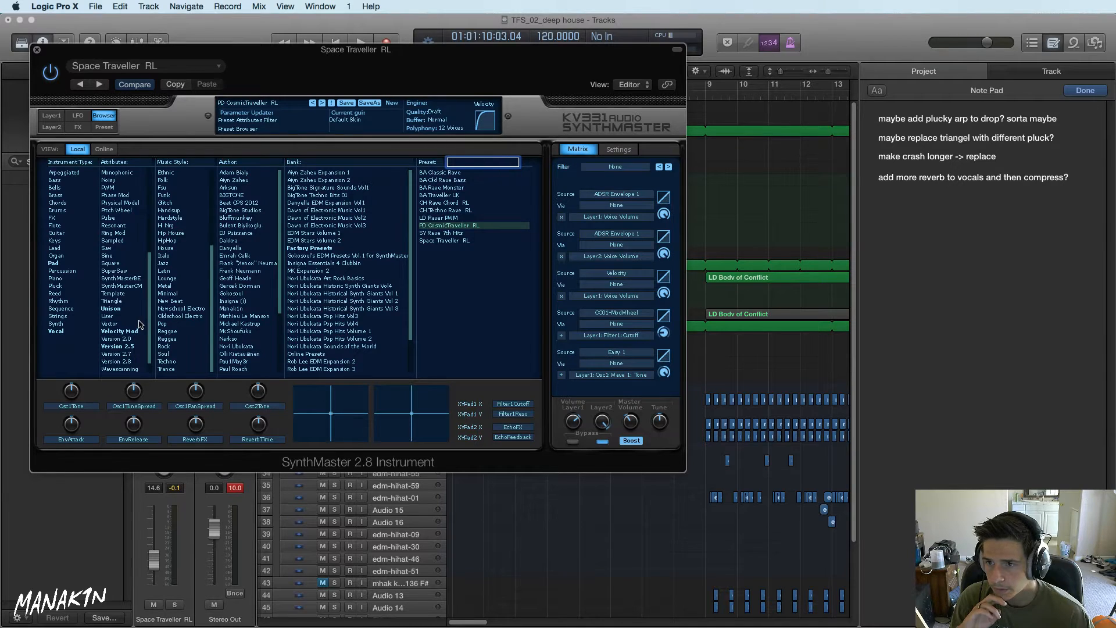
left_click(127, 270)
scroll(474, 244, "down", 10)
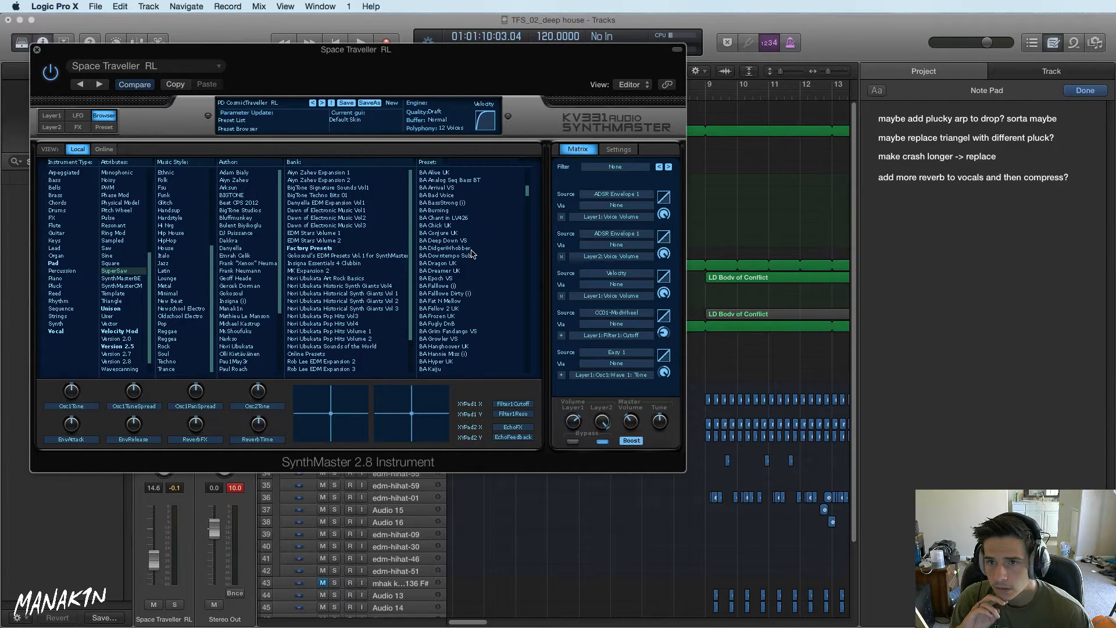
scroll(470, 256, "up", 5)
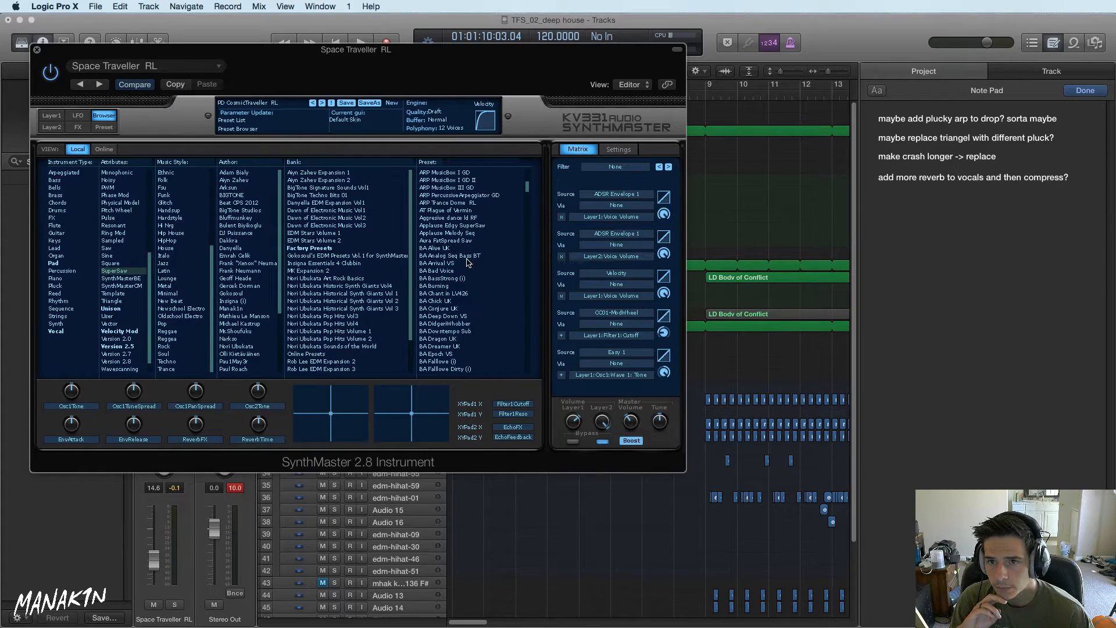
Audition the SuperSaw bass presets from BA Alive UK through BA Chick UK
left_click(442, 248)
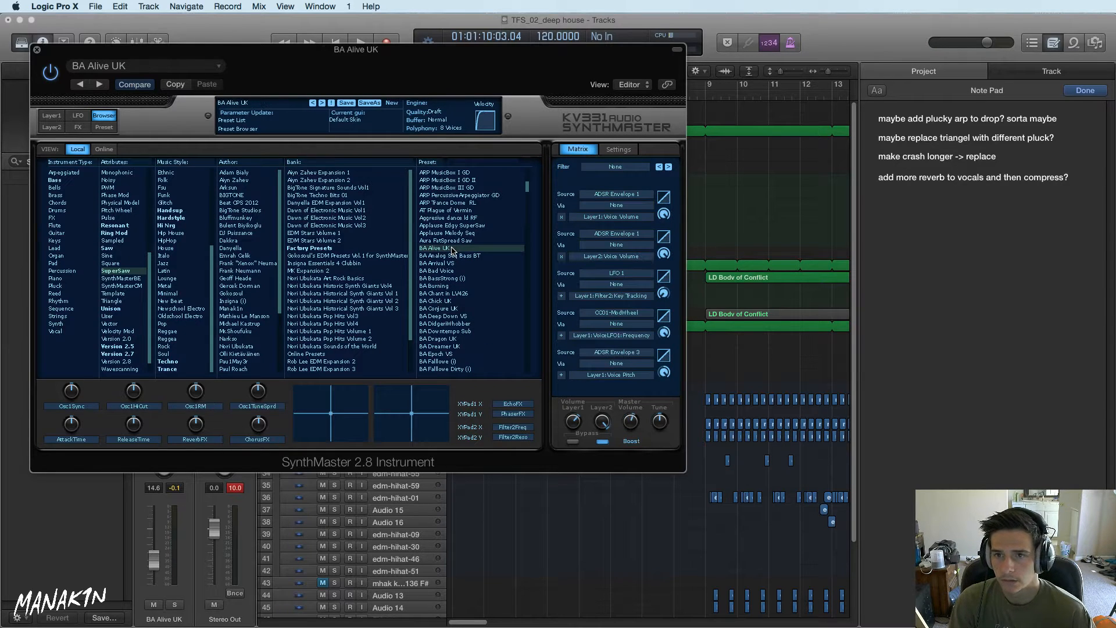
left_click(450, 255)
left_click(453, 263)
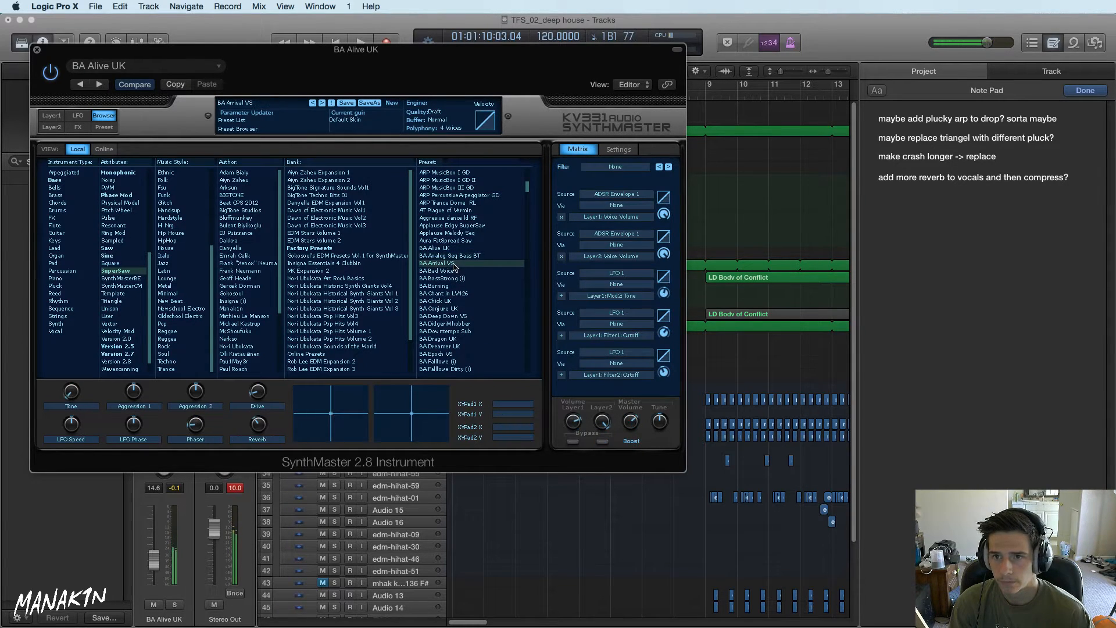
left_click(456, 271)
left_click(457, 278)
left_click(457, 285)
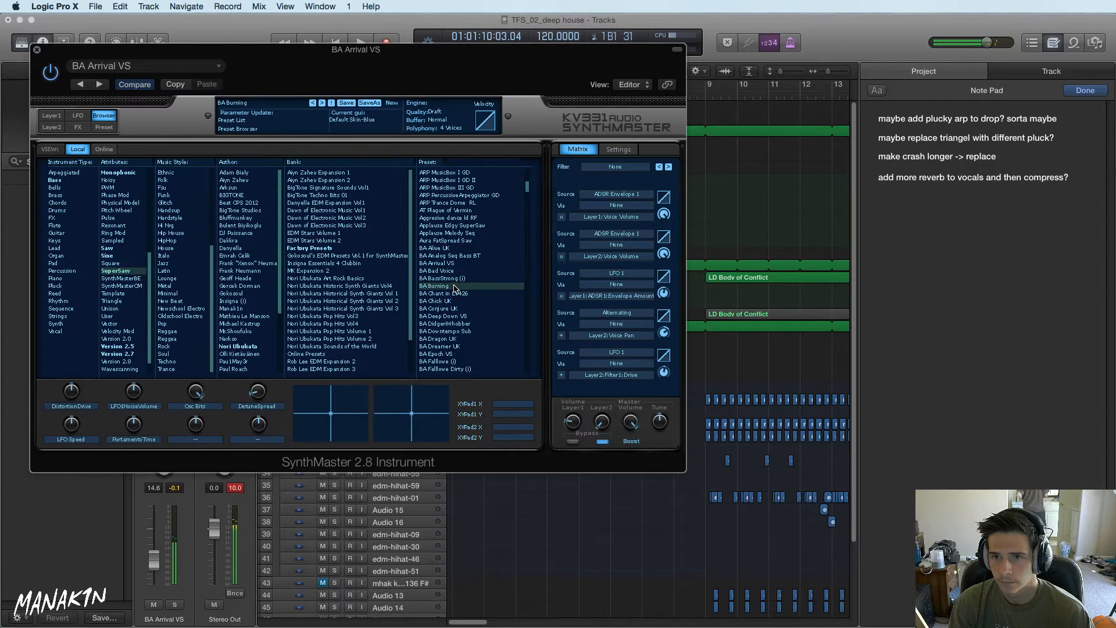
left_click(457, 301)
left_click(457, 294)
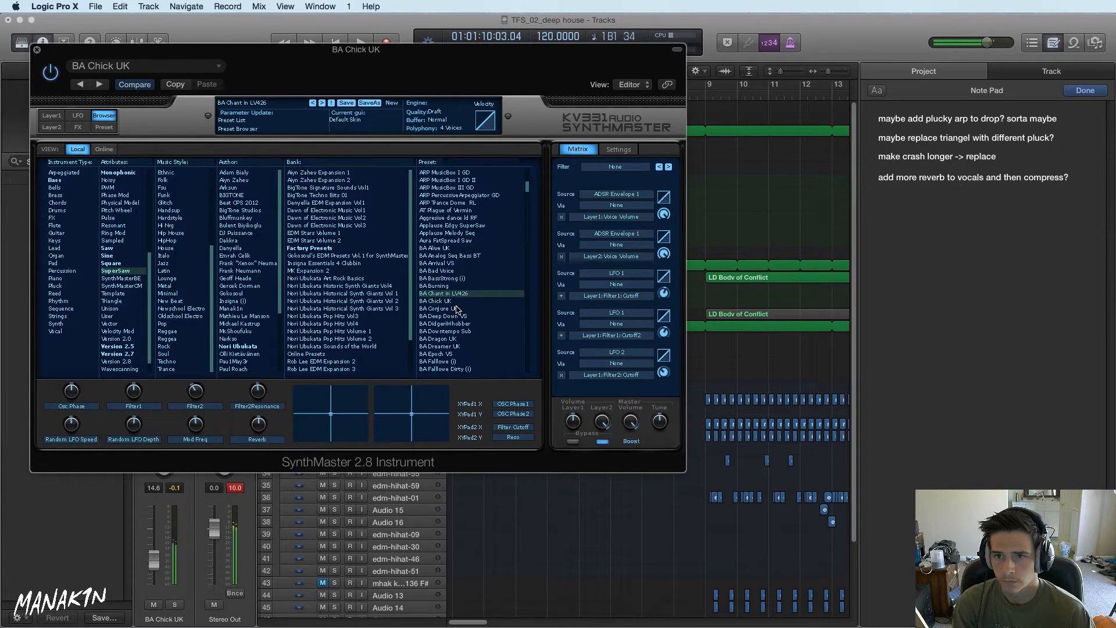
left_click(457, 286)
left_click(457, 300)
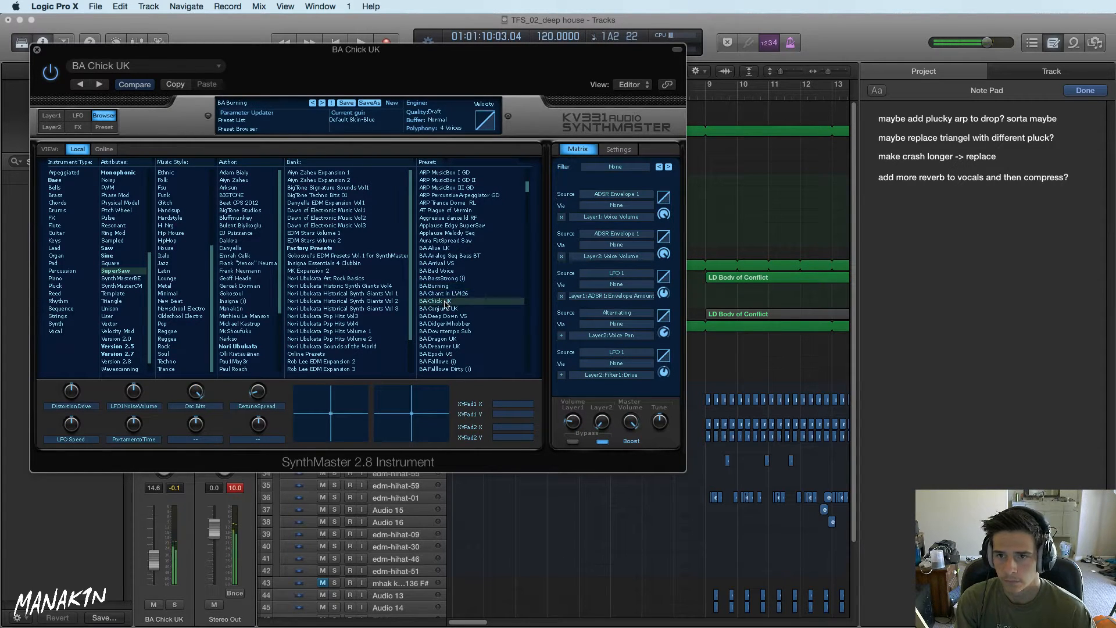
Audition the bass presets from BA Conjure UK through BA Epoch VS
left_click(455, 309)
left_click(456, 315)
left_click(457, 323)
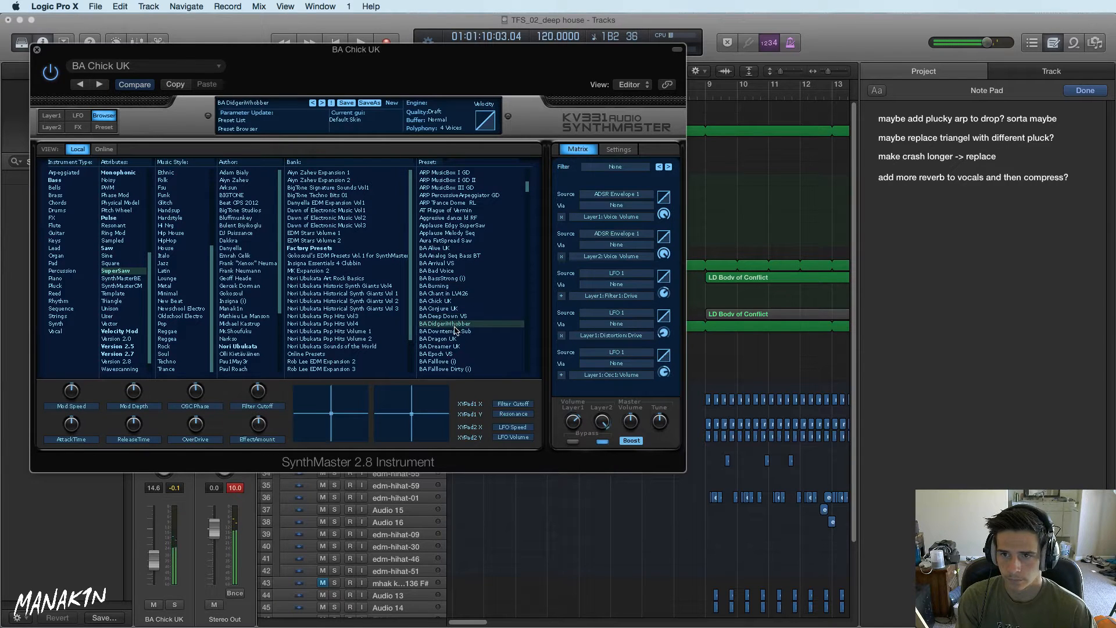
left_click(457, 331)
left_click(458, 338)
left_click(456, 346)
left_click(458, 354)
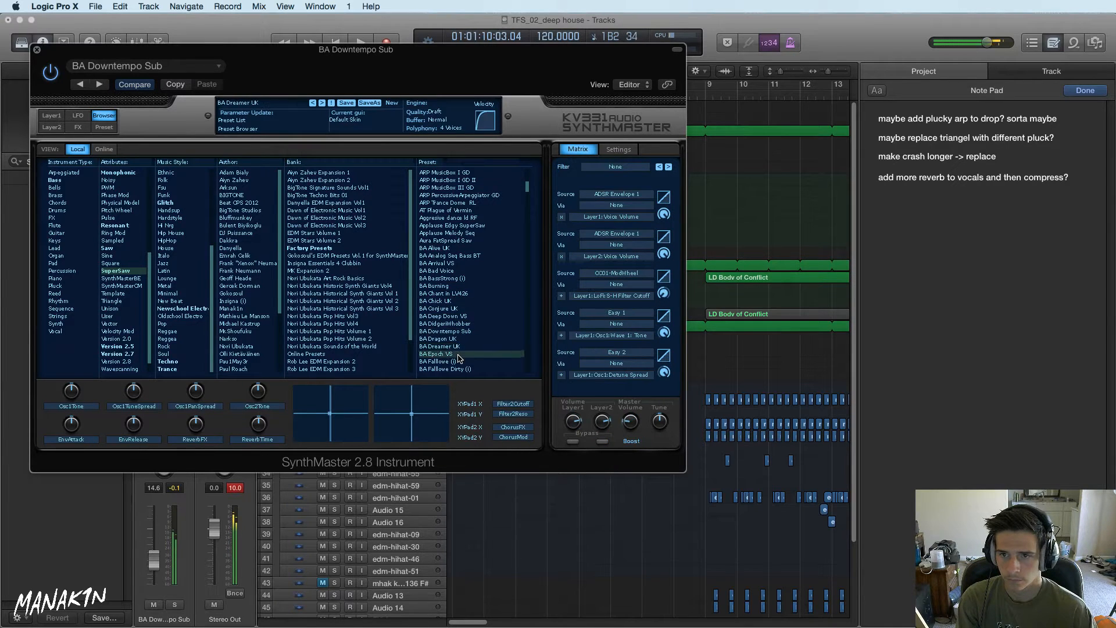
Audition the bass presets from BA Falllowe Dirty (i) through BA Hannie Miss (i)
scroll(468, 340, "down", 3)
left_click(462, 294)
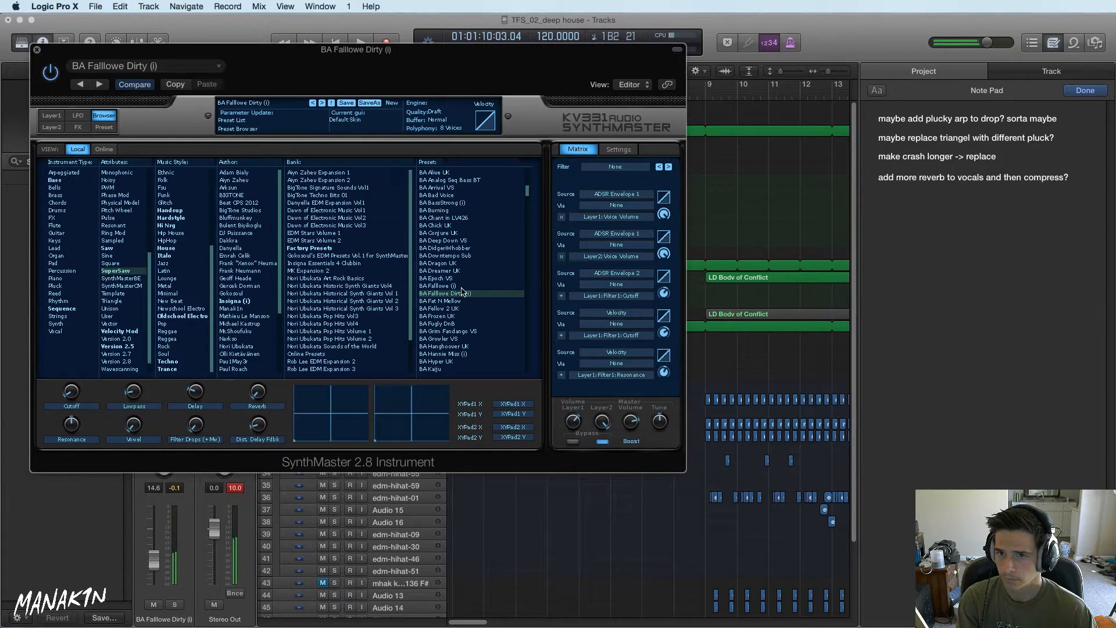
left_click(462, 301)
left_click(463, 308)
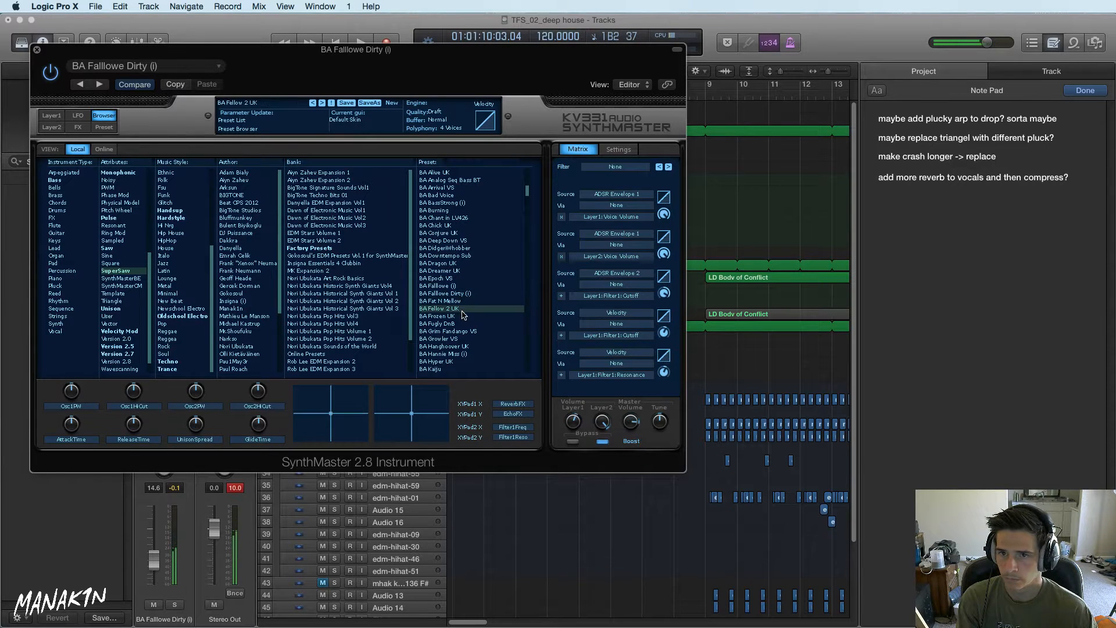
left_click(462, 316)
left_click(463, 324)
left_click(461, 330)
left_click(459, 339)
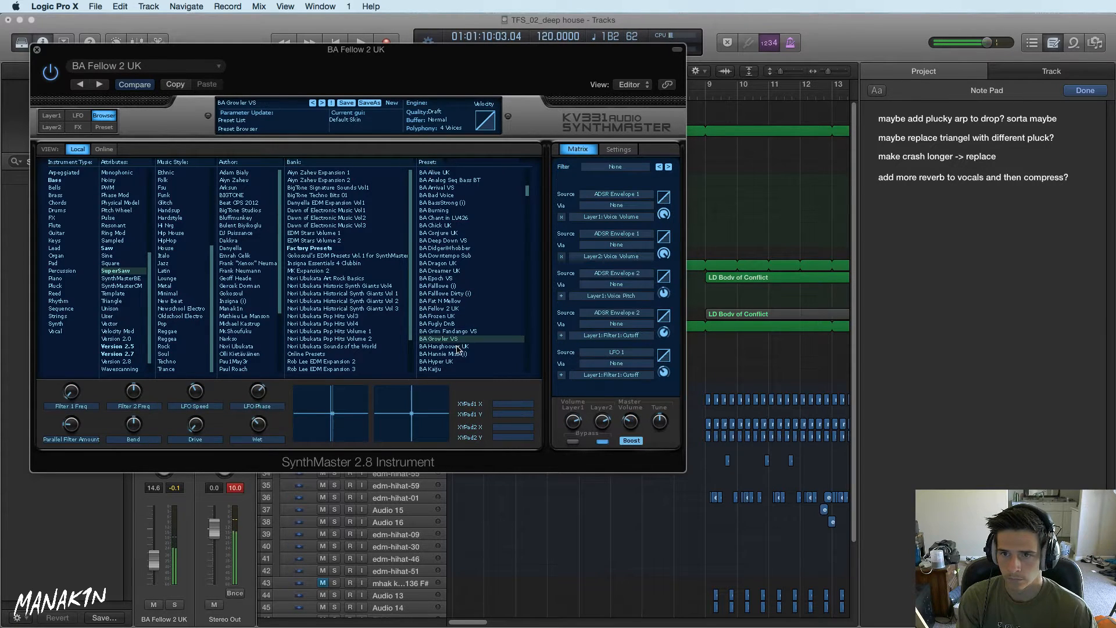
left_click(457, 346)
left_click(456, 354)
left_click(456, 347)
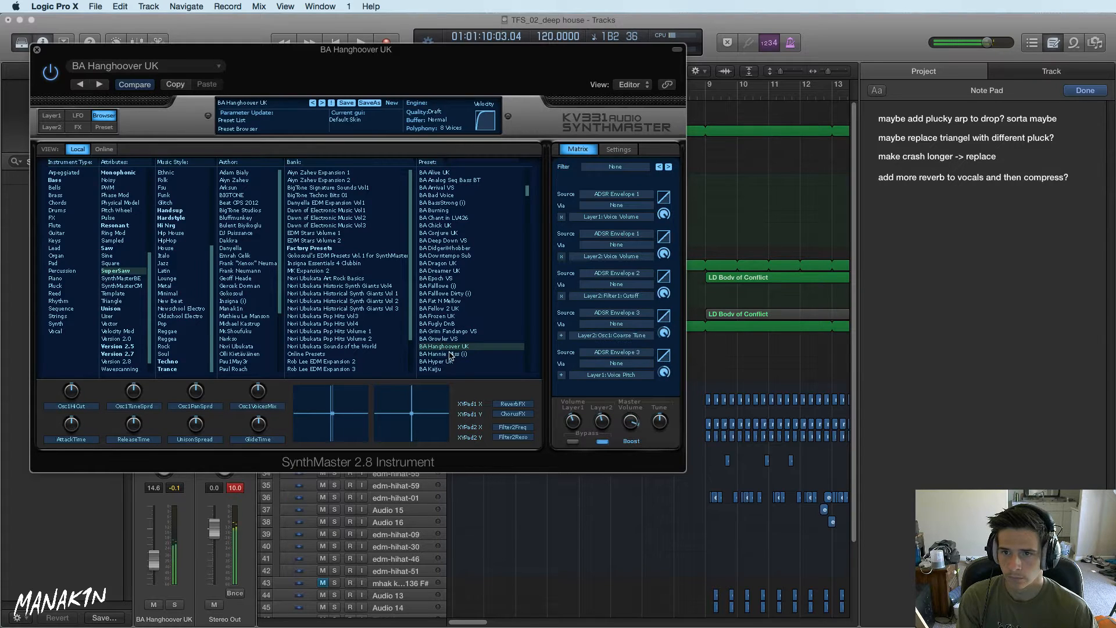
left_click(454, 353)
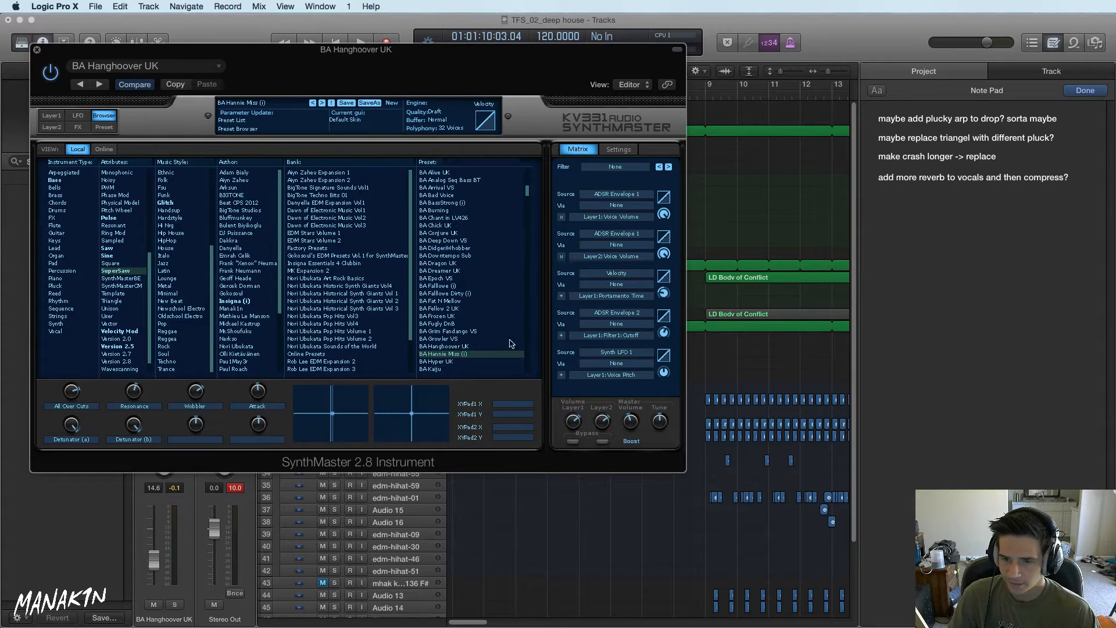
Audition the bass presets from BA Hyper UK through BA Red Matter
scroll(500, 331, "down", 5)
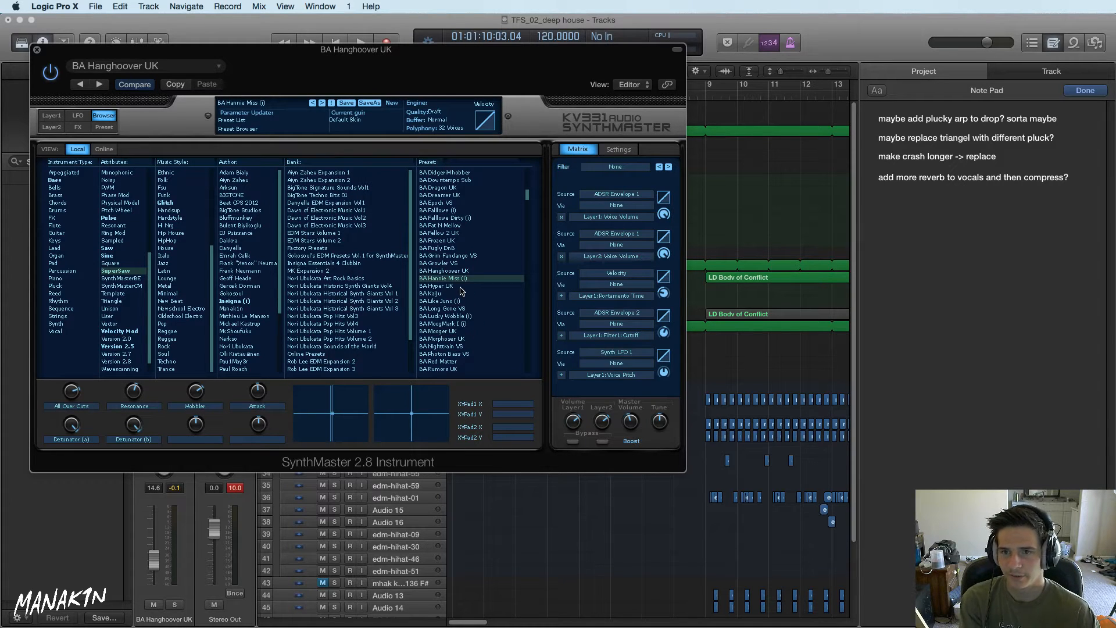
left_click(460, 286)
left_click(459, 293)
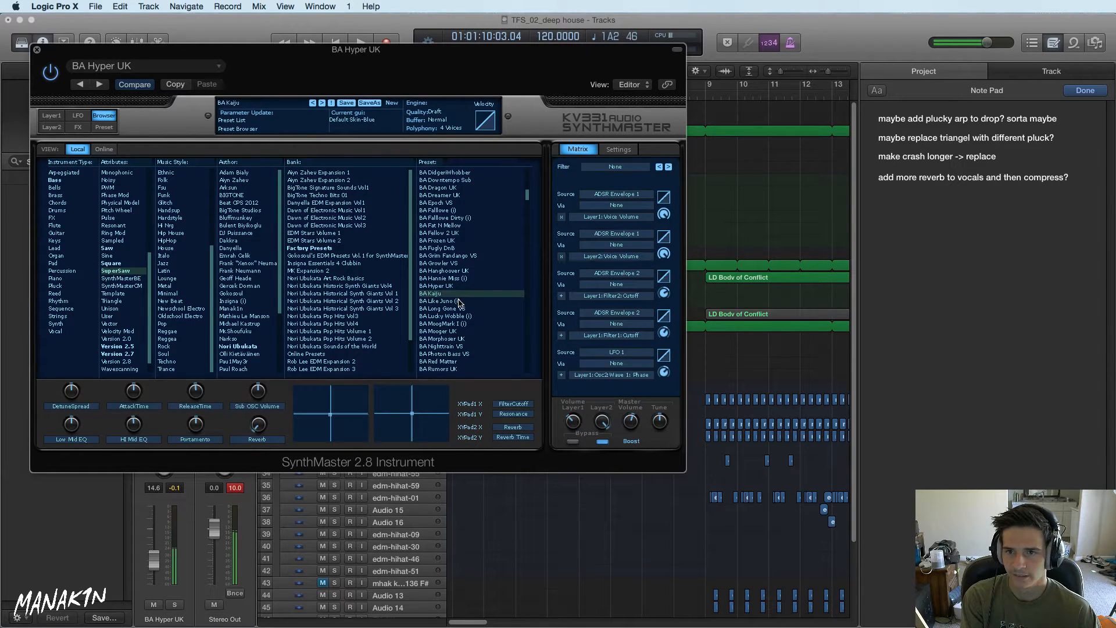
left_click(459, 302)
left_click(459, 309)
left_click(460, 316)
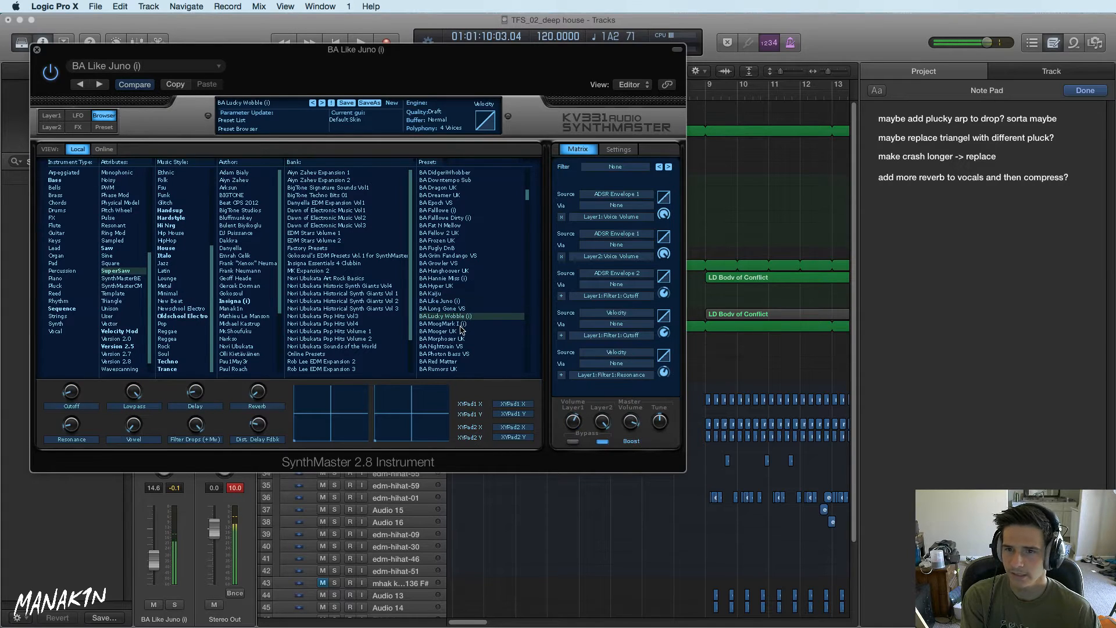
left_click(460, 324)
left_click(460, 332)
left_click(459, 346)
left_click(458, 354)
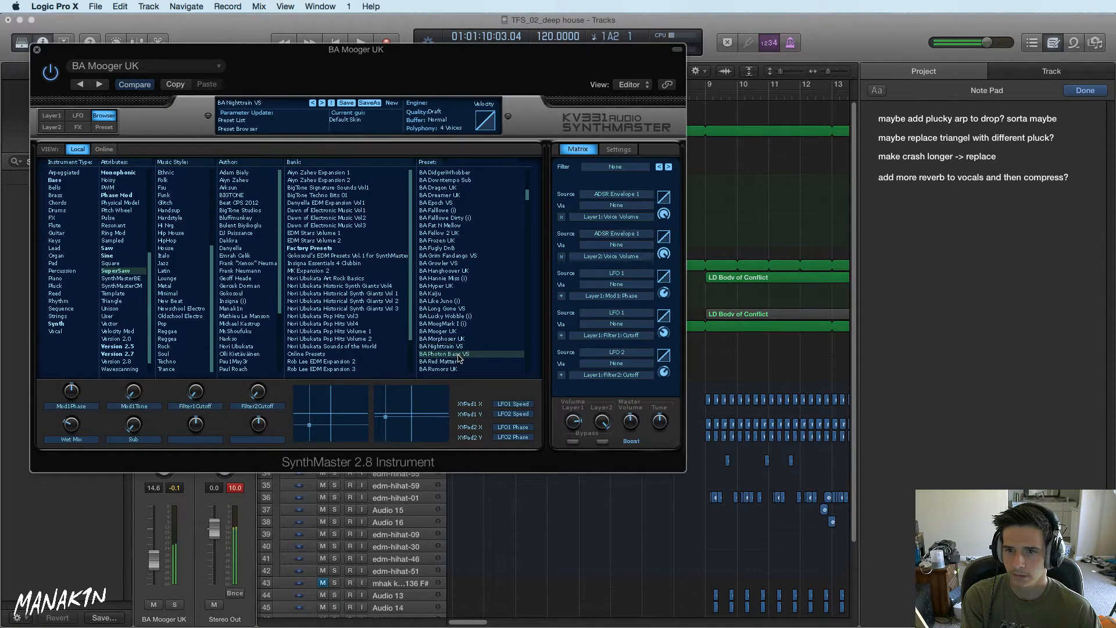
left_click(458, 361)
Audition the SuperSaw lead presets from LD Addicted (i) through LD Banshee
scroll(465, 343, "down", 5)
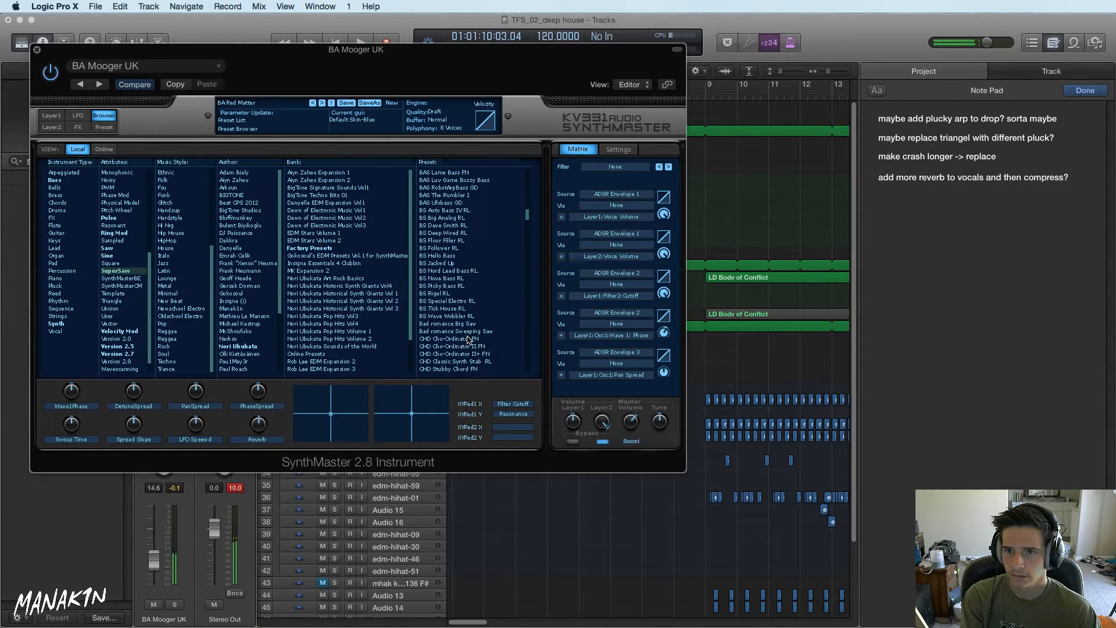
scroll(469, 340, "down", 10)
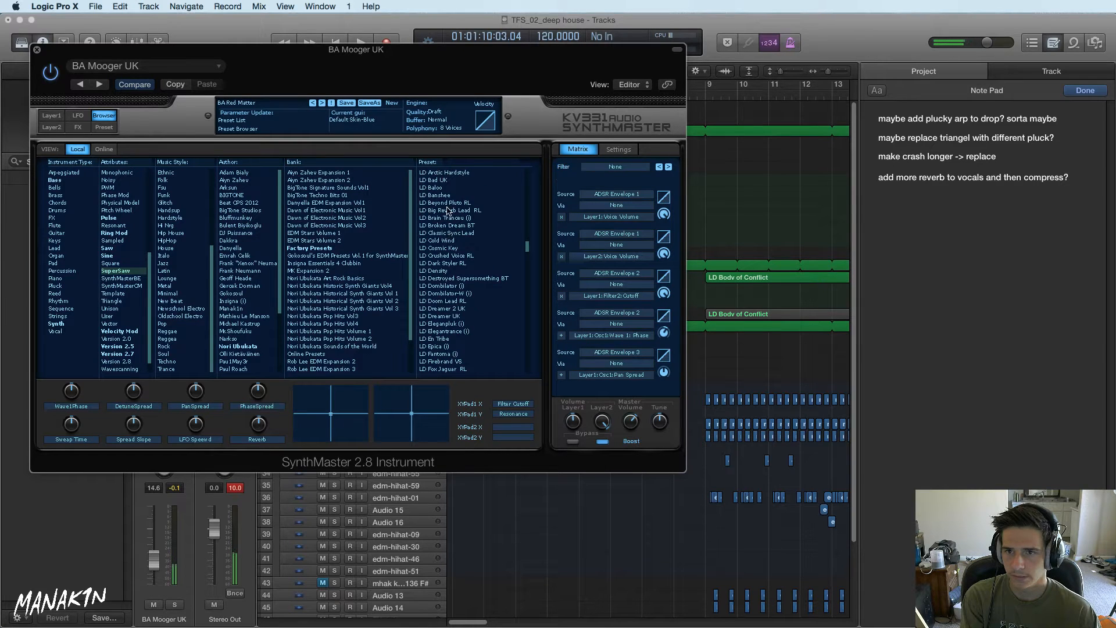
scroll(449, 217, "up", 3)
left_click(449, 233)
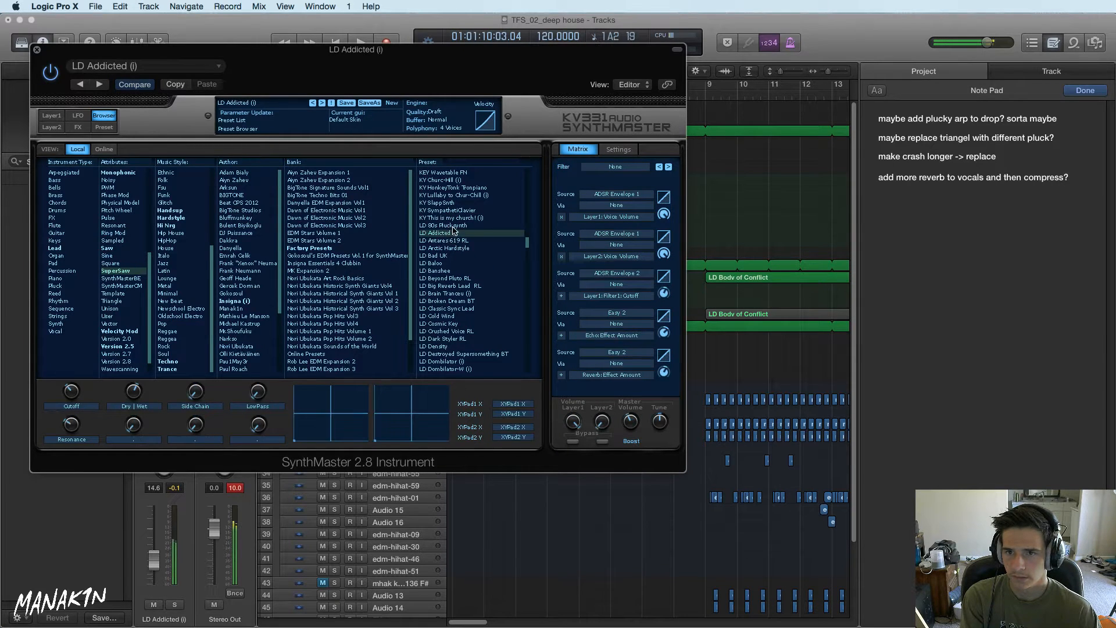
left_click(455, 249)
left_click(451, 241)
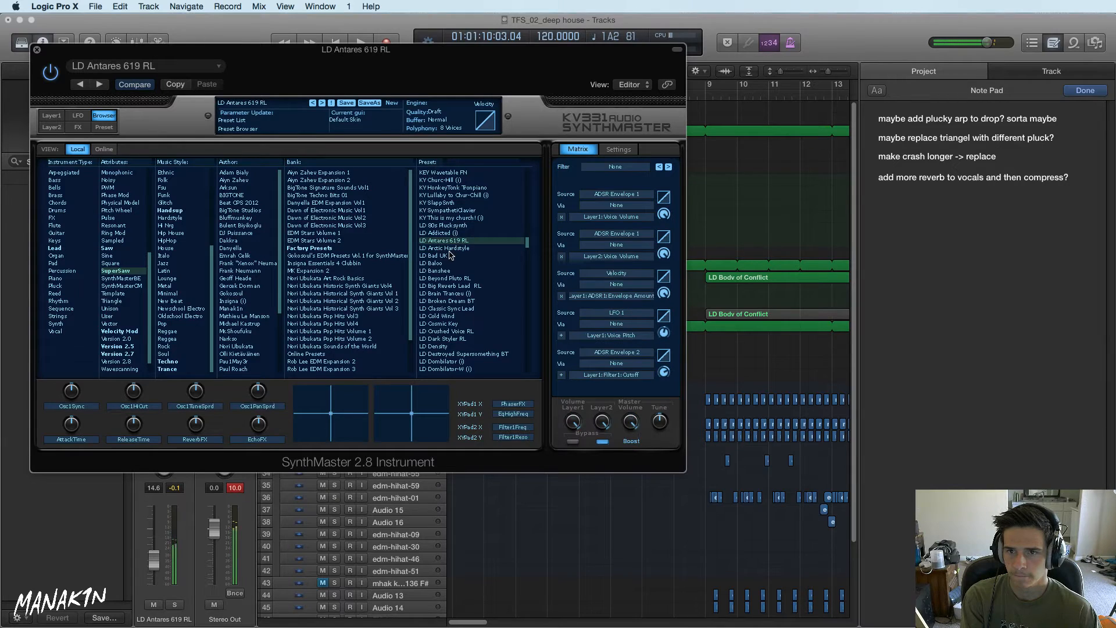
left_click(452, 263)
left_click(452, 271)
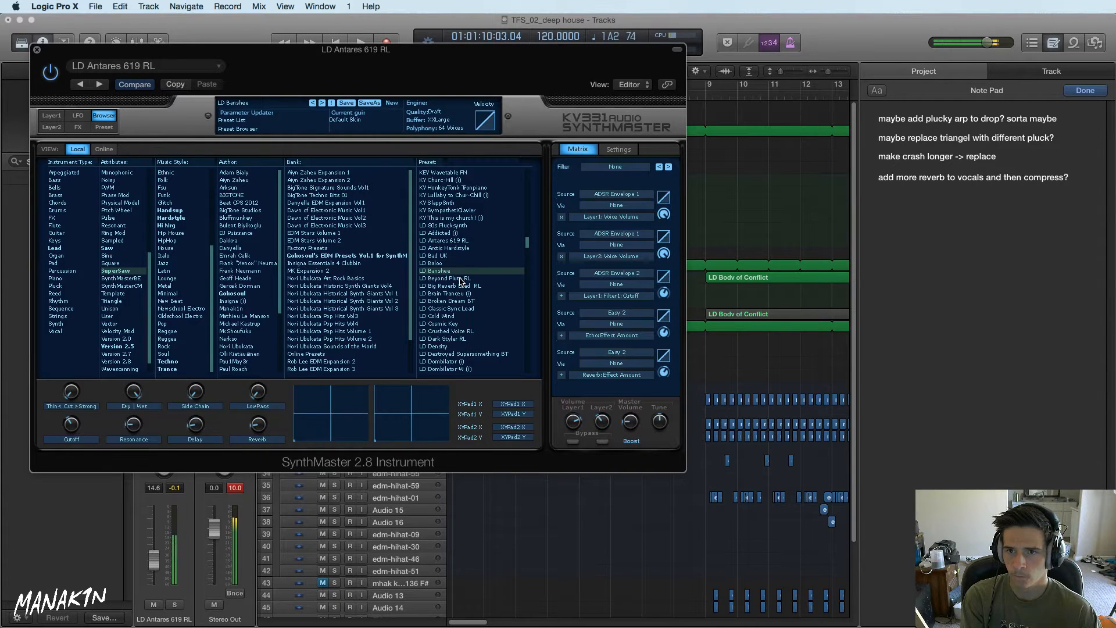
Audition the lead presets from LD Beyond Pluto RL through LD Cosmic Key
left_click(460, 278)
left_click(463, 286)
left_click(462, 294)
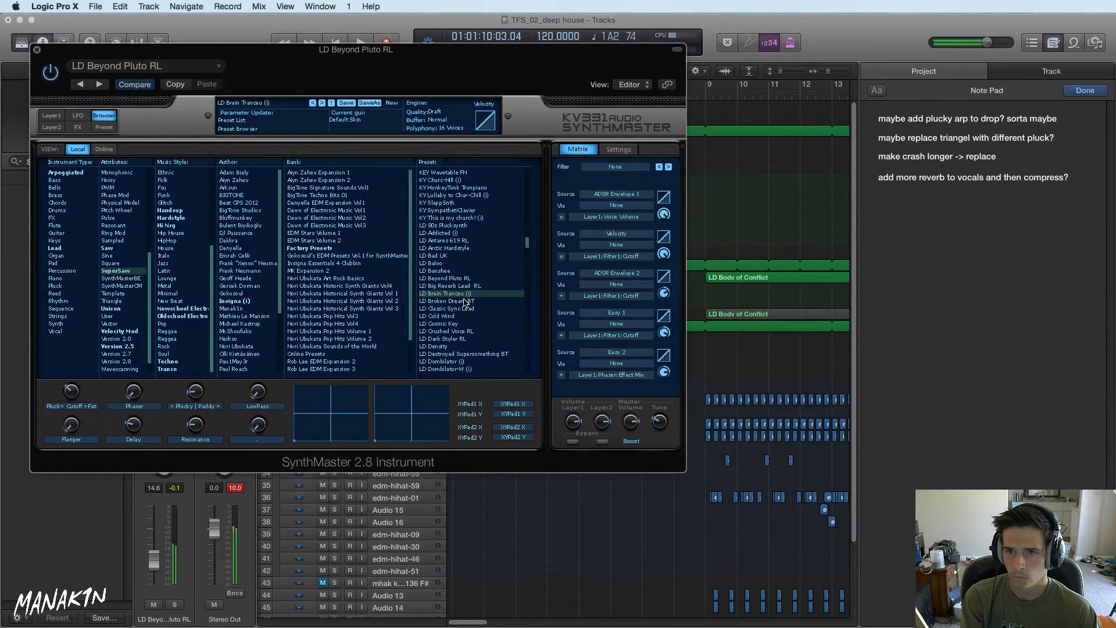
left_click(465, 301)
left_click(465, 308)
left_click(464, 323)
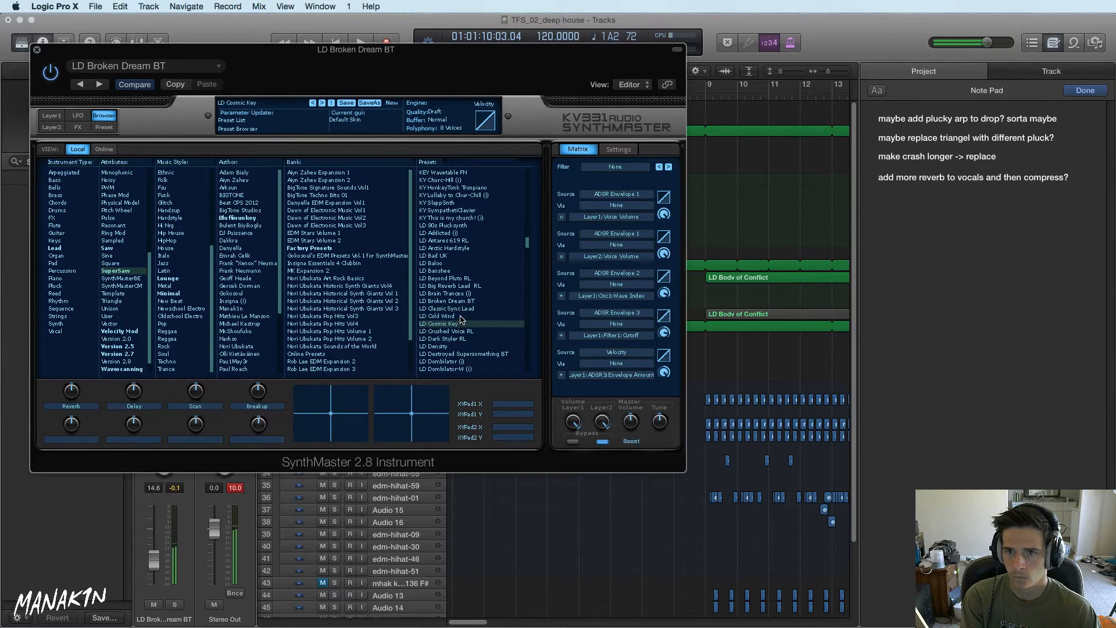
Audition the lead presets from LD Cold Wind through LD Destroyed Supersomething BT
left_click(460, 316)
left_click(463, 332)
left_click(467, 338)
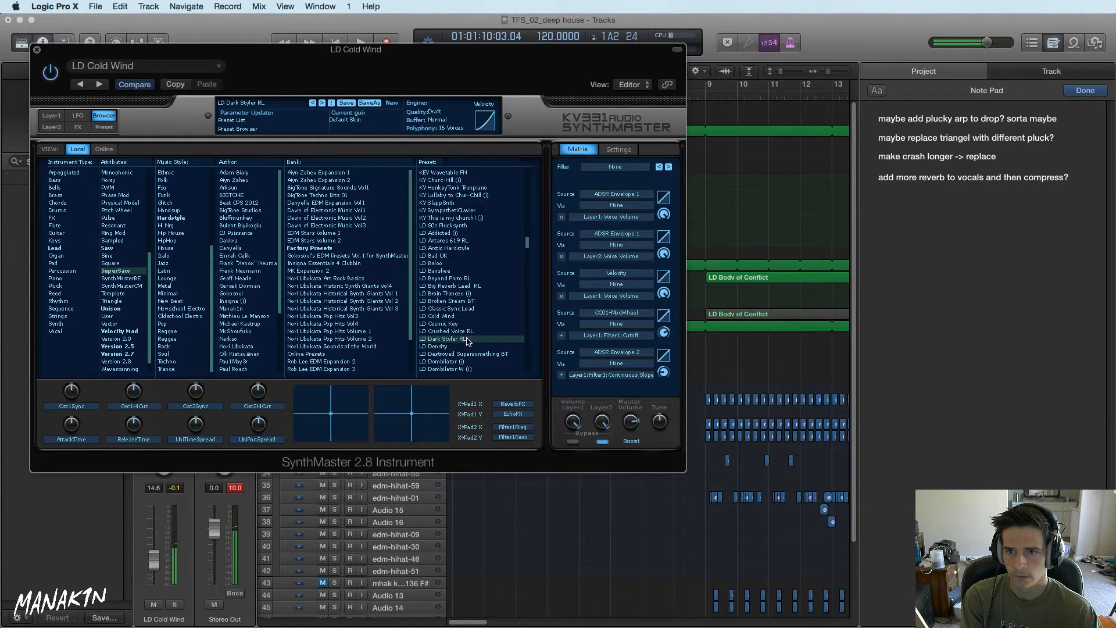
scroll(470, 334, "down", 5)
left_click(464, 271)
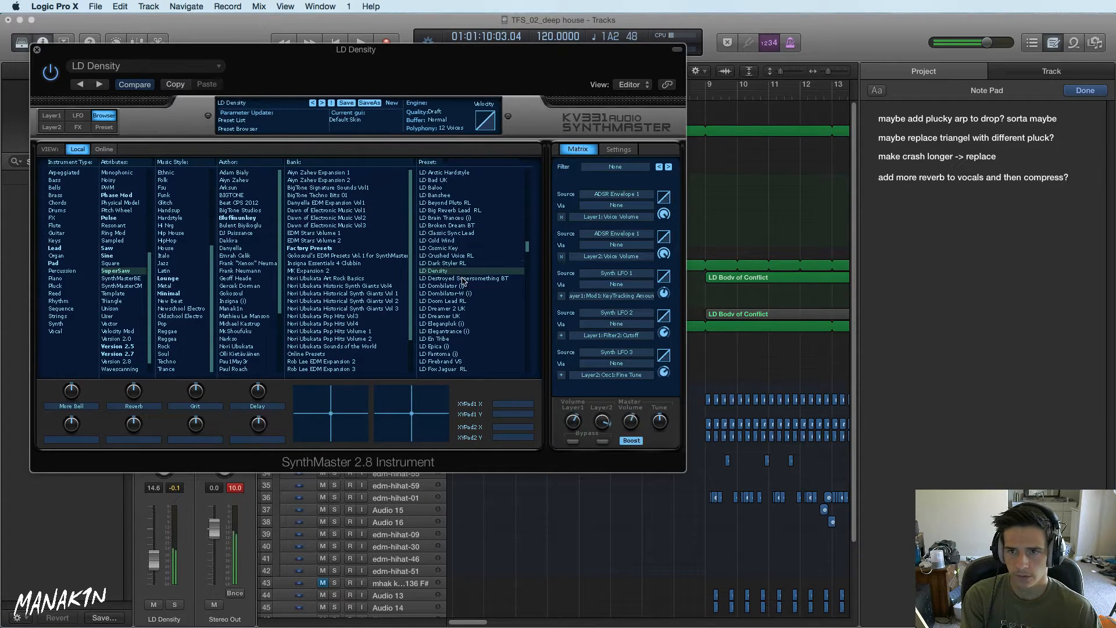
left_click(465, 278)
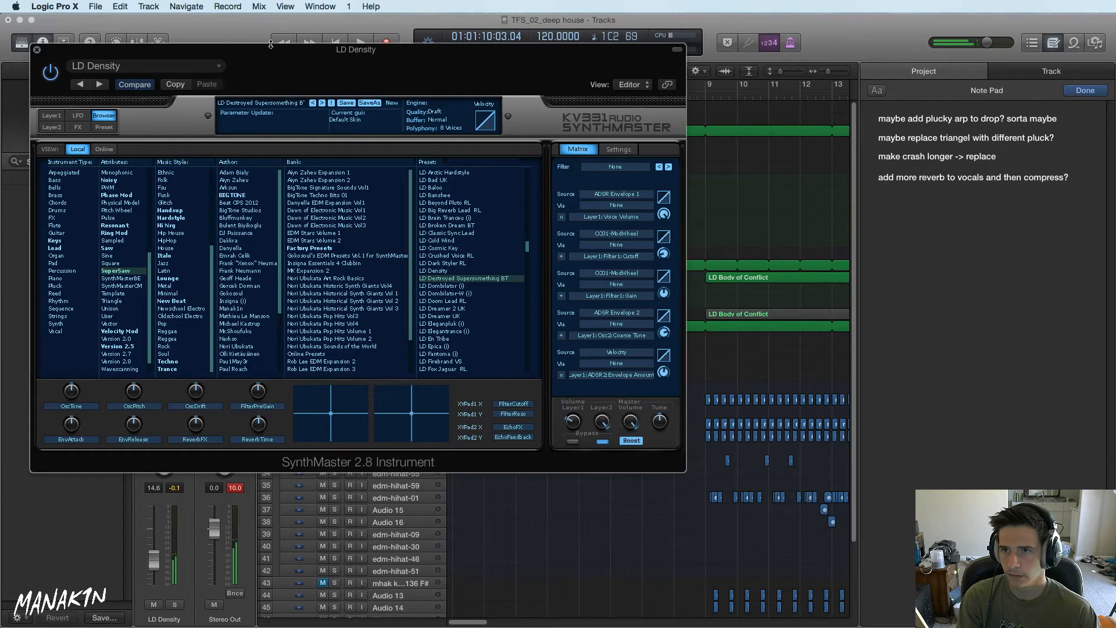
Move the synth window clear of the channel strip and inspect the preset's Layer 1 settings before returning to the preset browser
left_click_drag(271, 44, 604, 131)
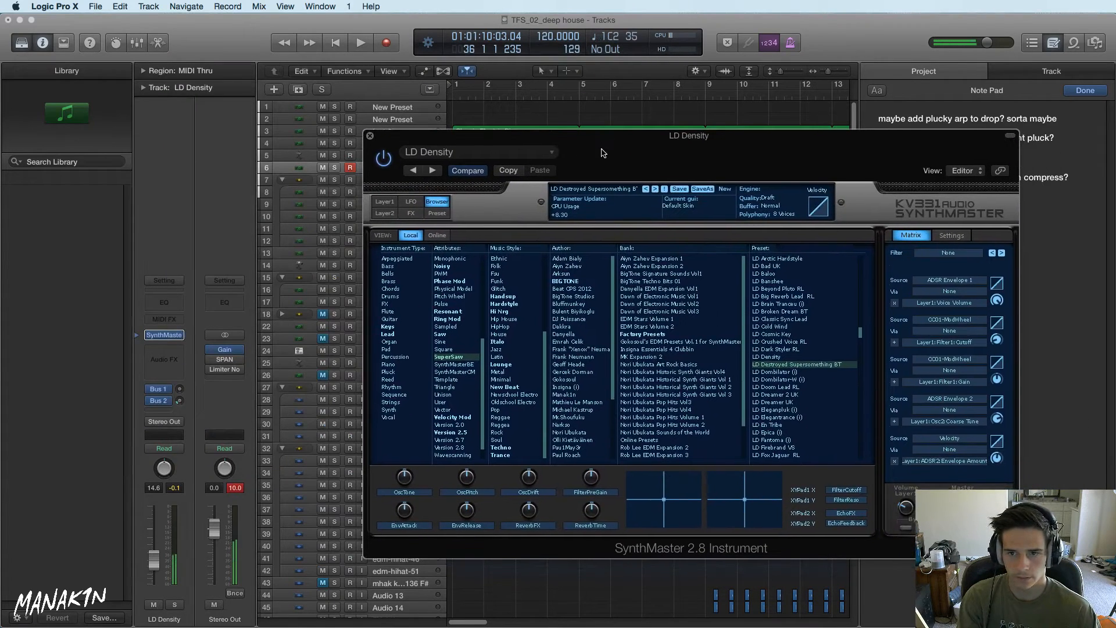
left_click(385, 202)
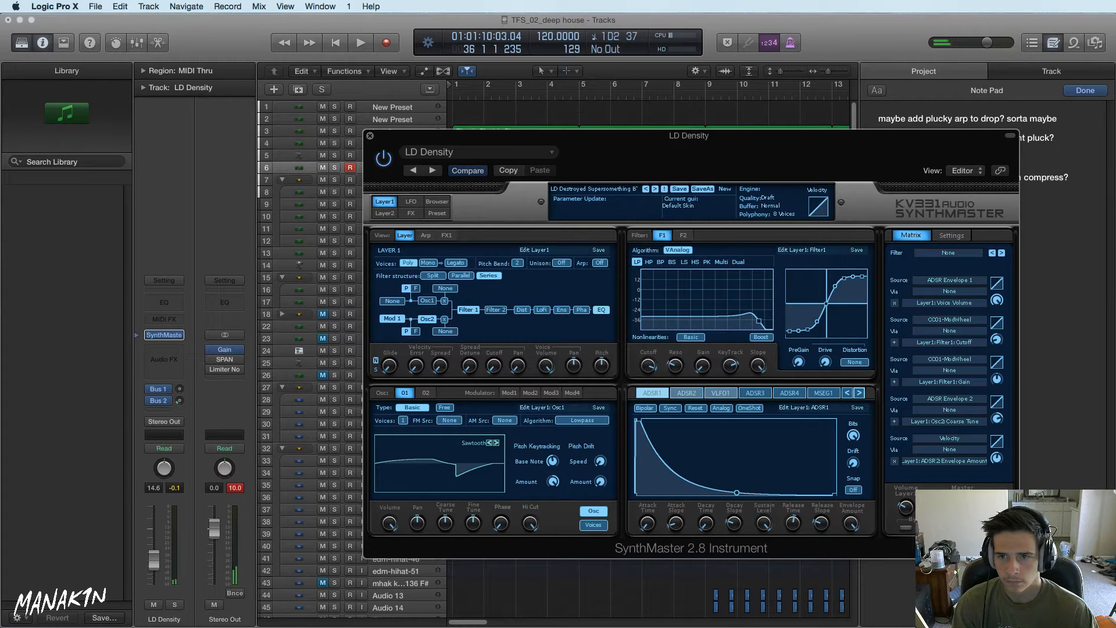
left_click(436, 201)
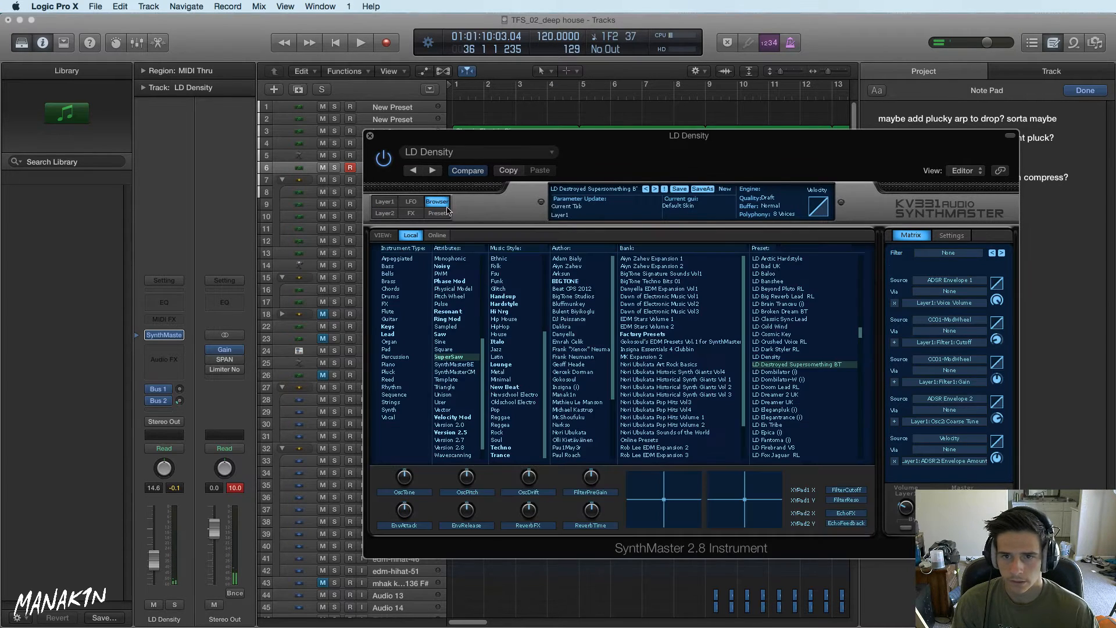
Audition the lead presets from LD Dombilator (i) through LD Eleganpluk (i), and load LD Dreamer UK for the track
left_click(806, 373)
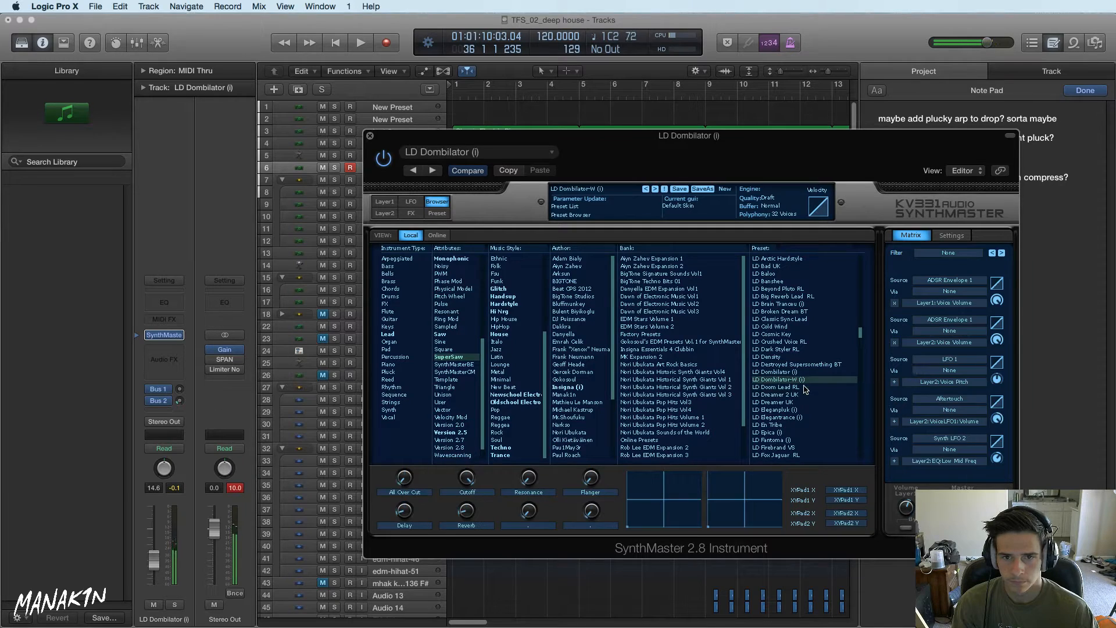
left_click(805, 395)
left_click(805, 402)
left_click(805, 409)
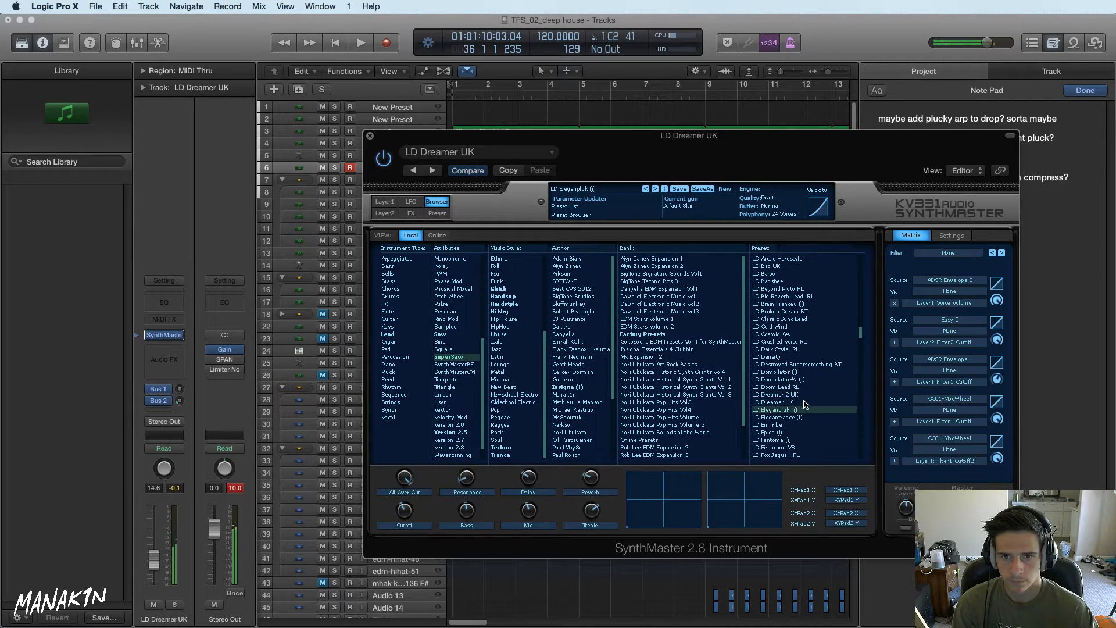
left_click(805, 403)
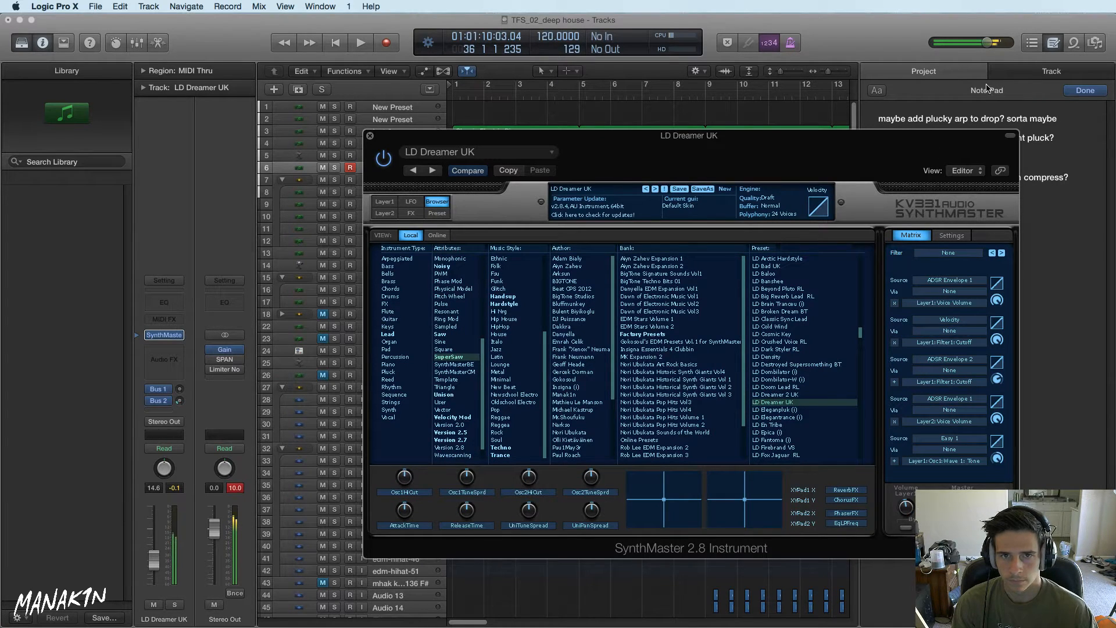
left_click(370, 137)
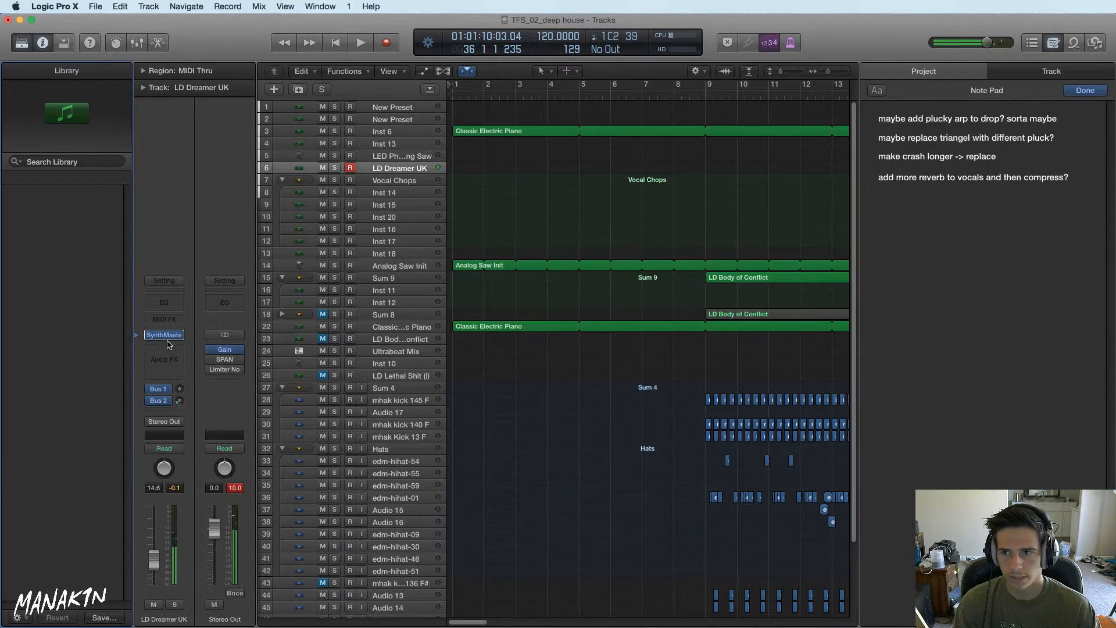
Add a Channel EQ to the LD Dreamer UK track with a 24 dB/Oct high cut at 275 Hz
left_click(170, 303)
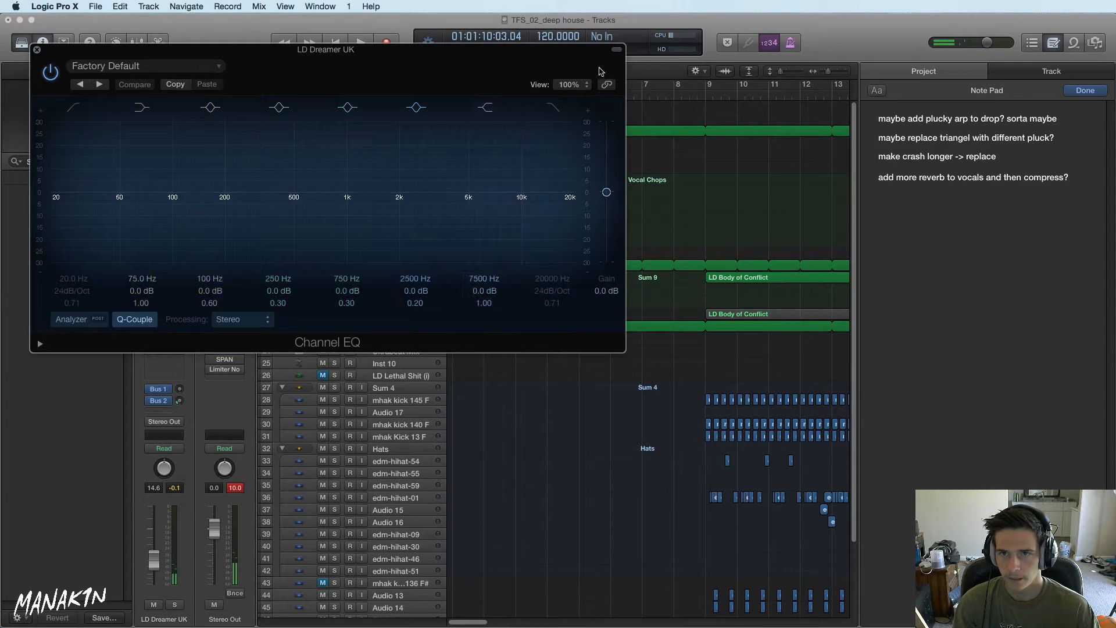
left_click(553, 107)
left_click_drag(560, 207, 210, 243)
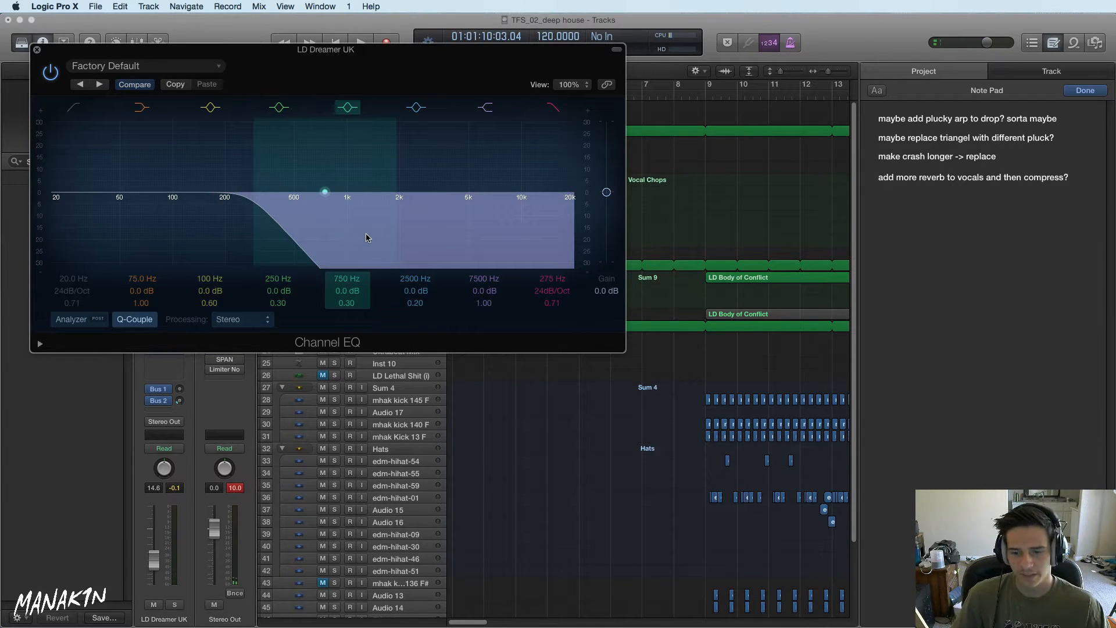
left_click_drag(283, 71, 620, 147)
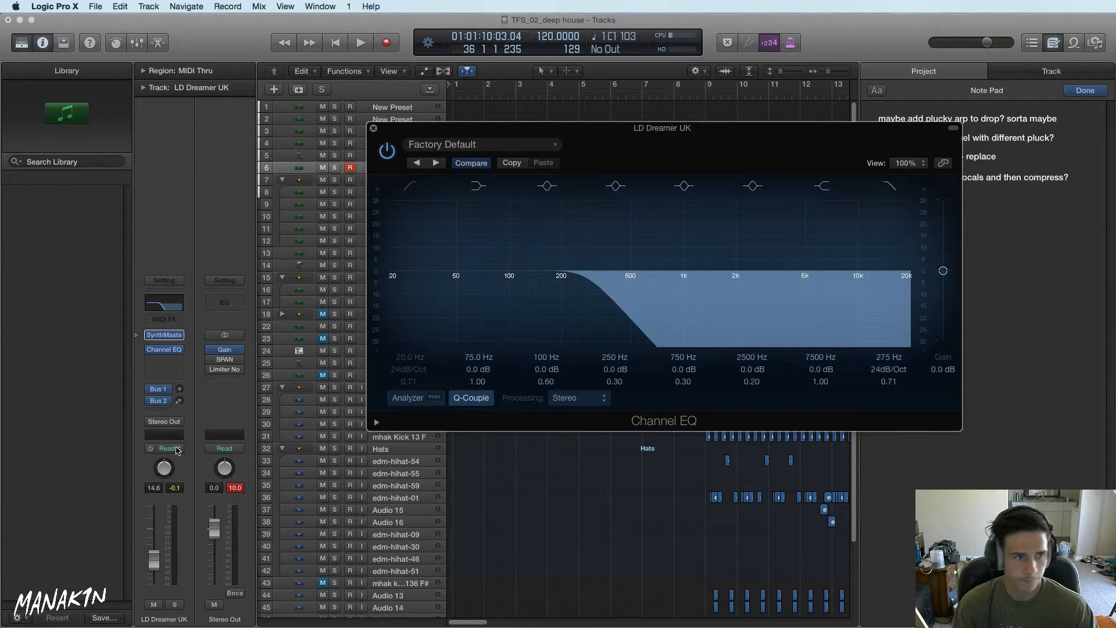
Set the LD Dreamer UK track's volume to -10.6 dB while playing the arrangement from the start
left_click_drag(154, 561, 154, 549)
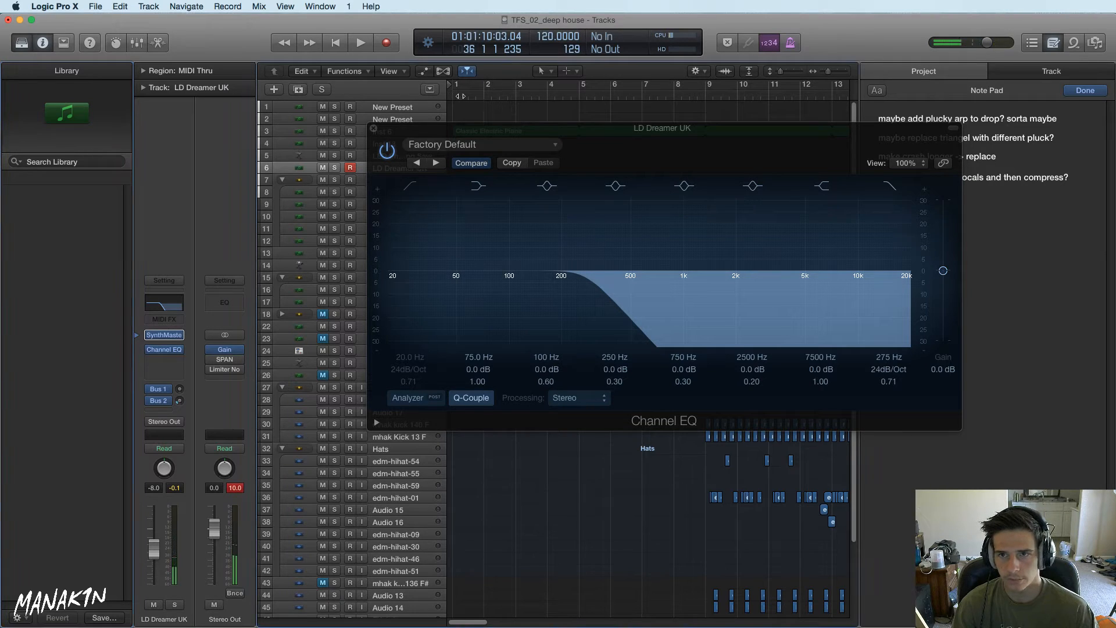
key("Return")
key("space")
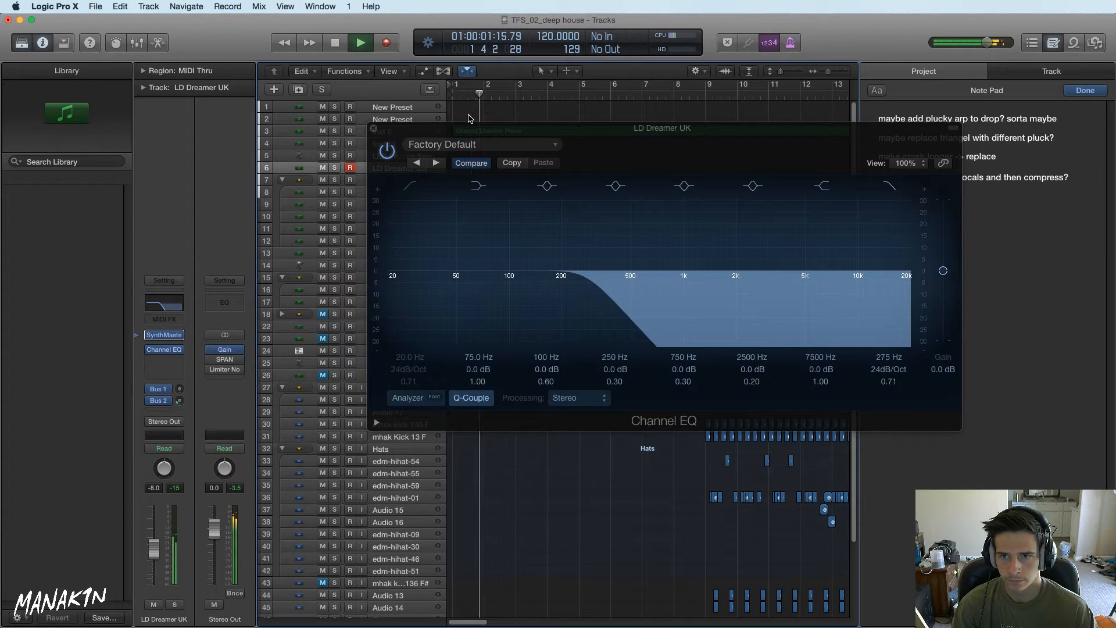
left_click_drag(163, 545, 163, 551)
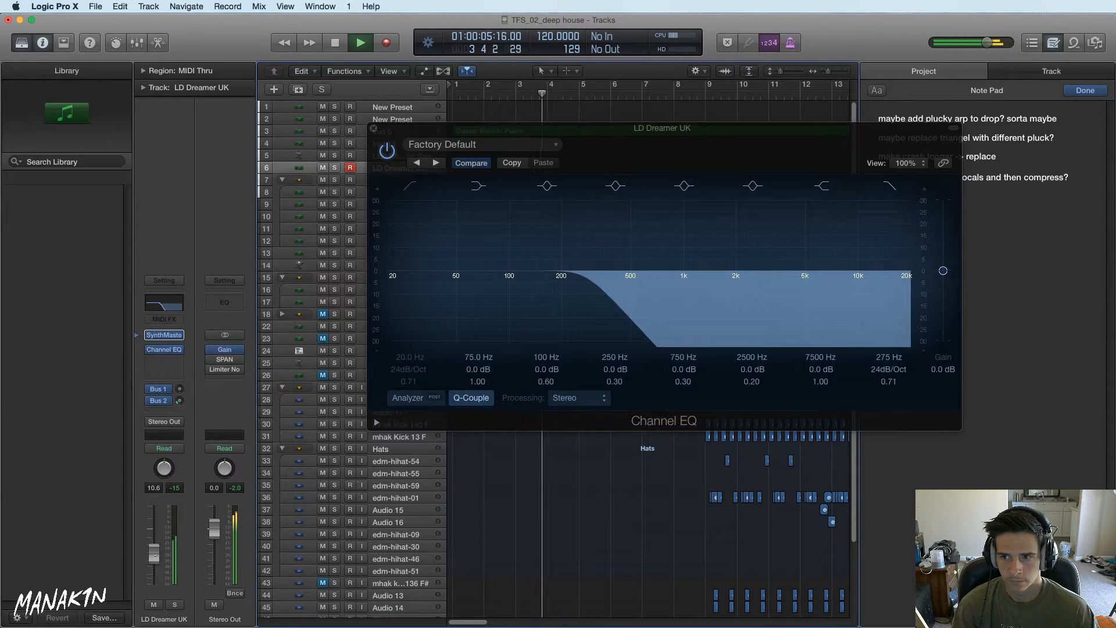
key("space")
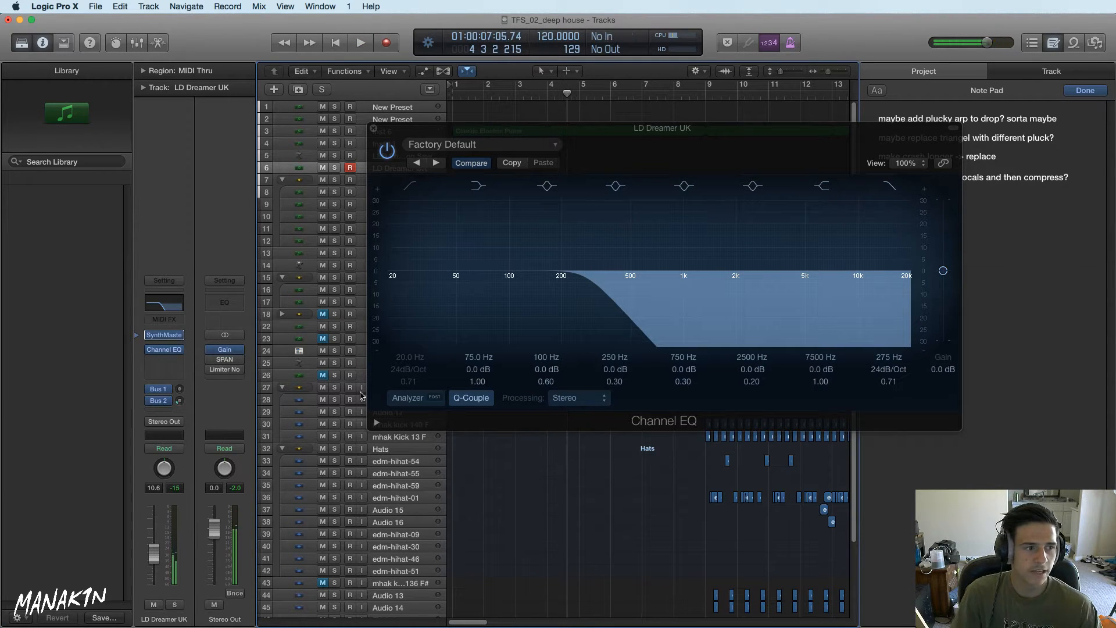
Compare the lead against the playing arrangement with the EQ's high cut switched off, and switch the high cut back on
mouse_move(228, 362)
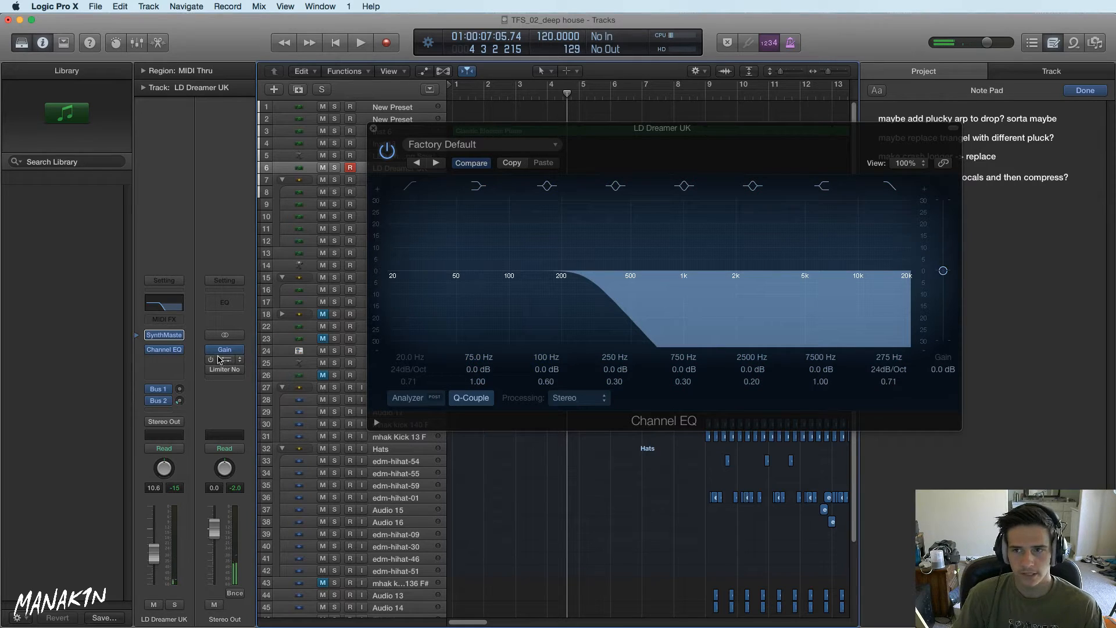
mouse_move(171, 335)
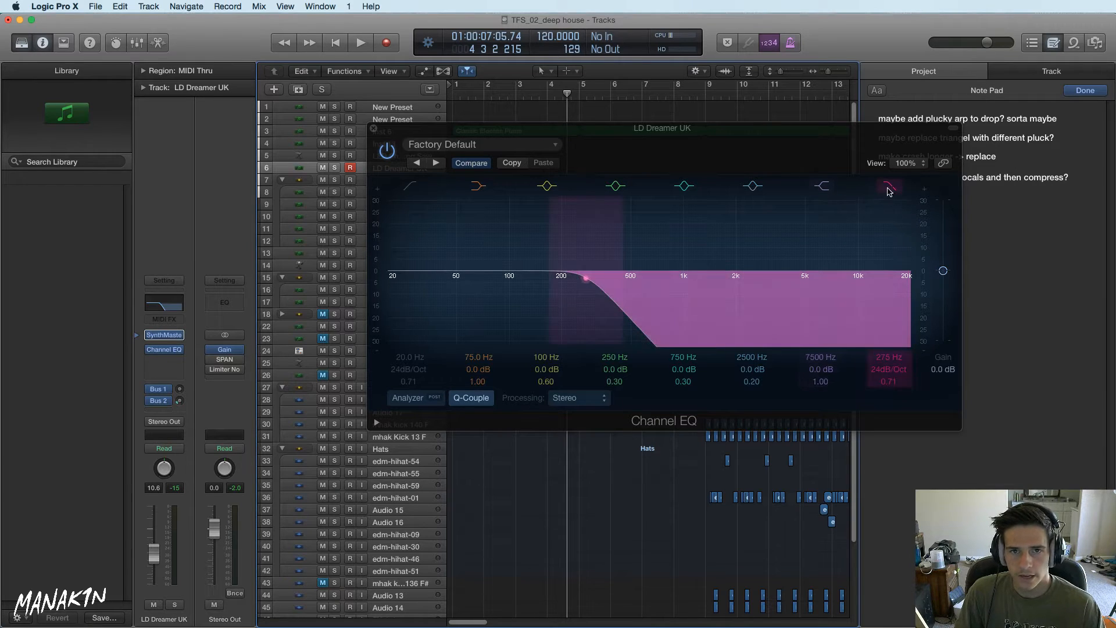
left_click(890, 186)
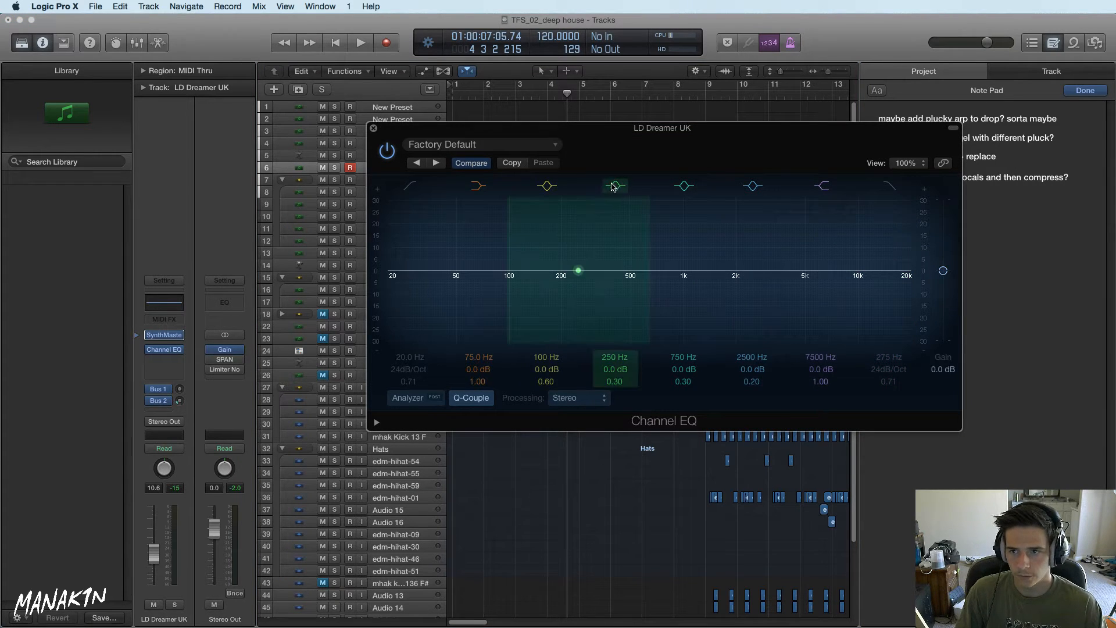
key("space")
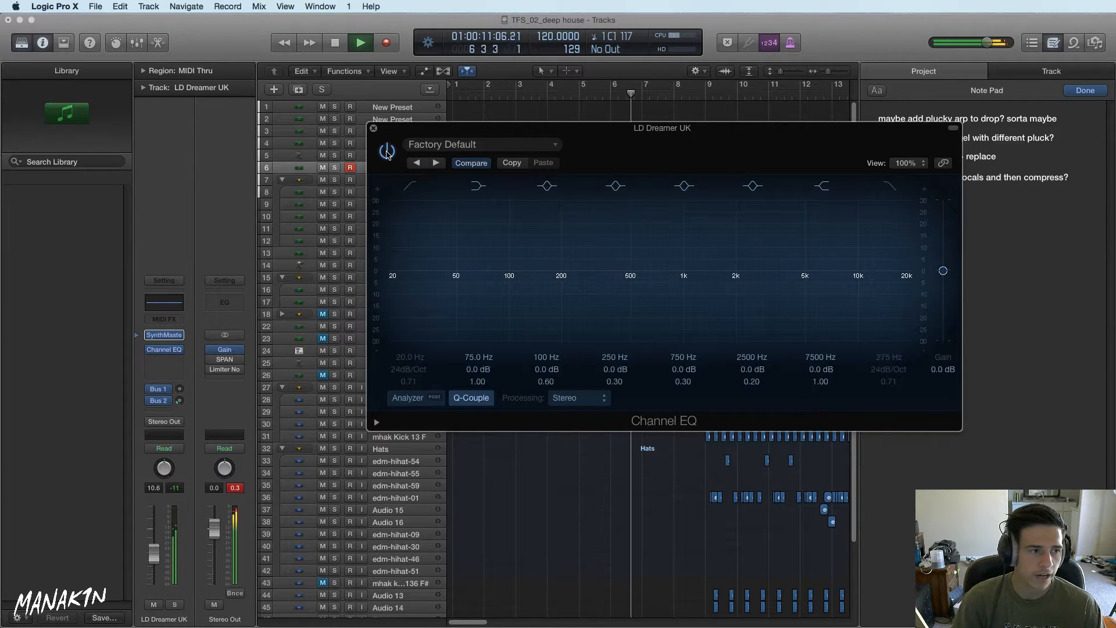
key("space")
left_click(387, 151)
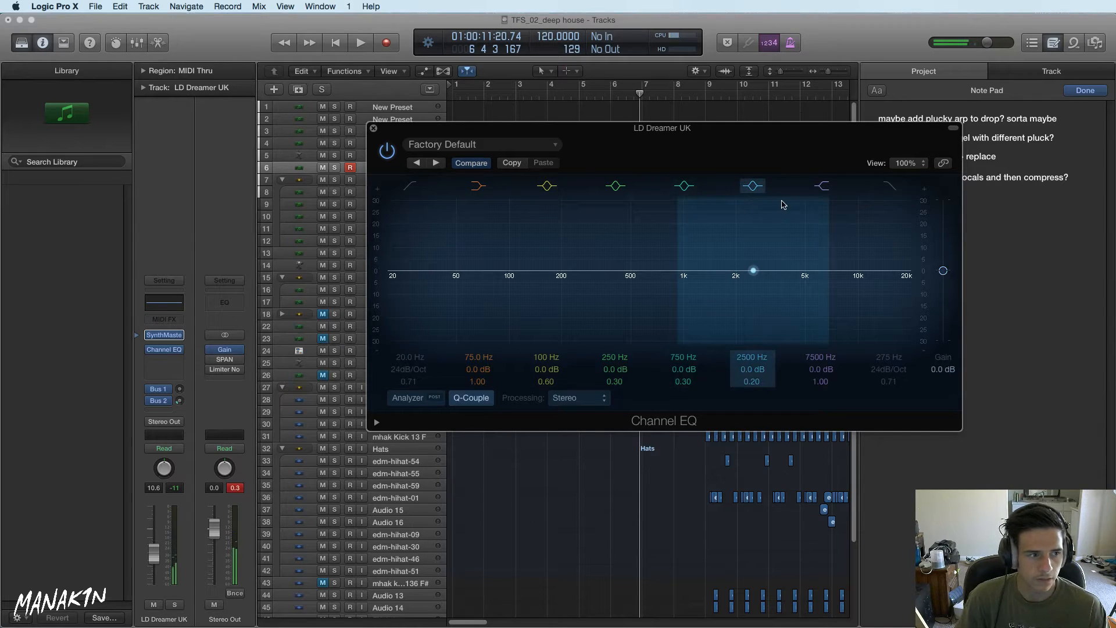
left_click(888, 186)
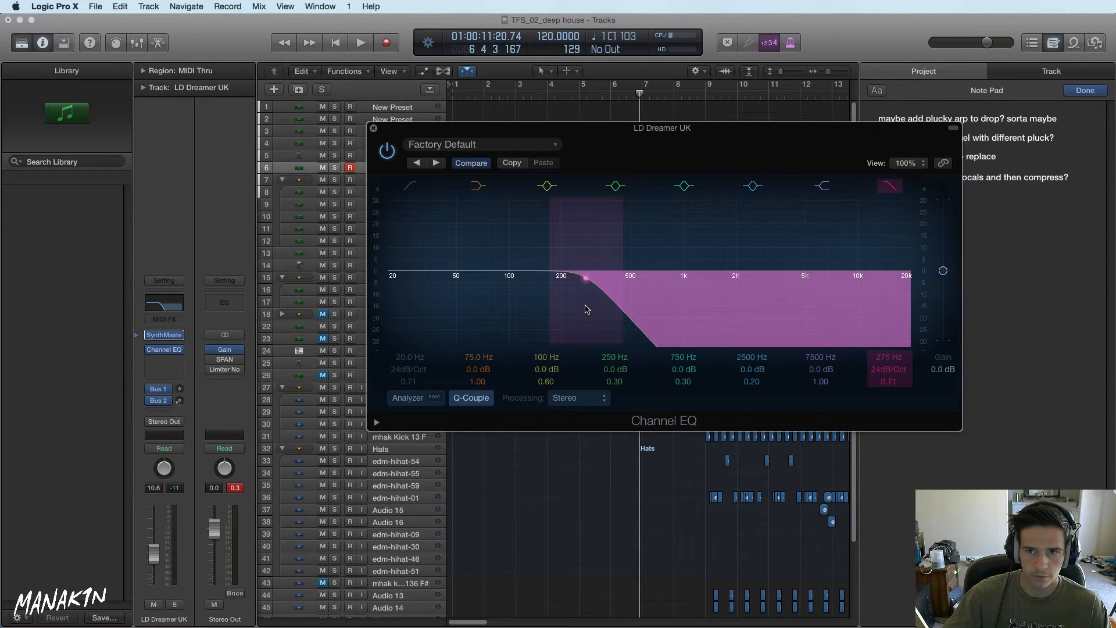
Raise the EQ's high-cut frequency to 355 Hz, check it against playback, and close the EQ
mouse_move(587, 309)
left_mouse_down()
mouse_move(638, 311)
mouse_move(521, 314)
mouse_move(680, 318)
mouse_move(603, 319)
left_mouse_up()
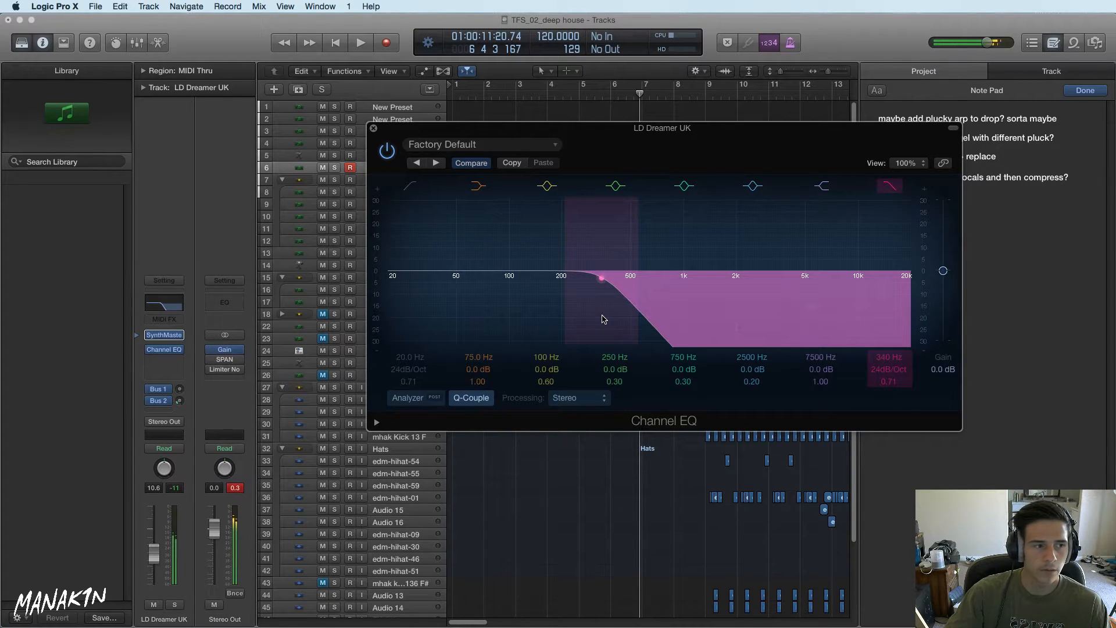
mouse_move(603, 318)
left_mouse_down()
mouse_move(683, 319)
mouse_move(599, 320)
mouse_move(675, 322)
mouse_move(609, 319)
left_mouse_up()
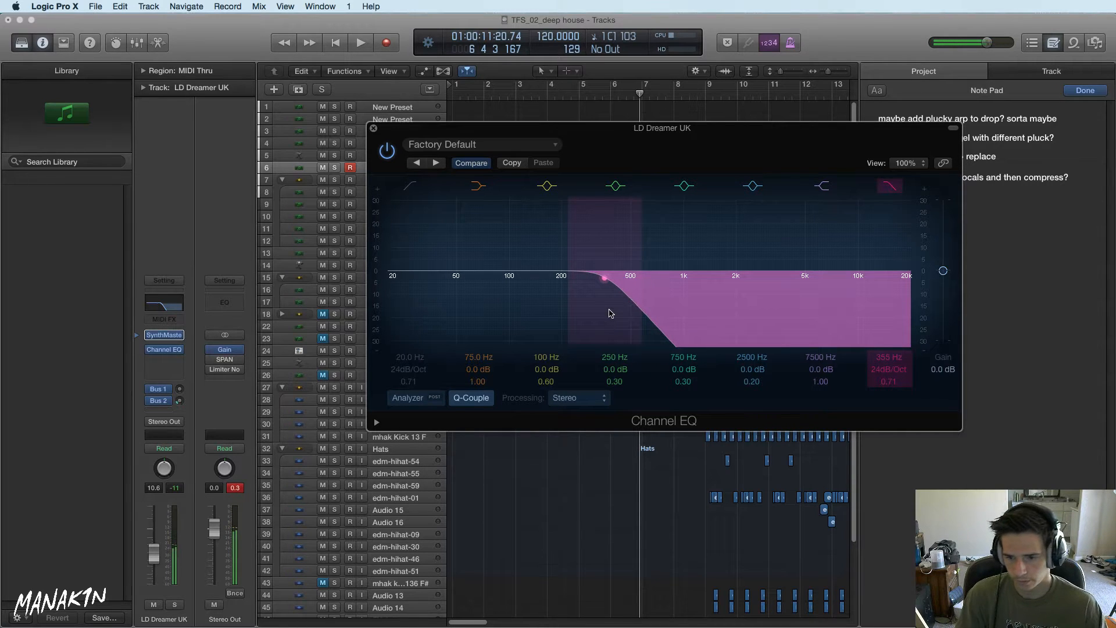
key("space")
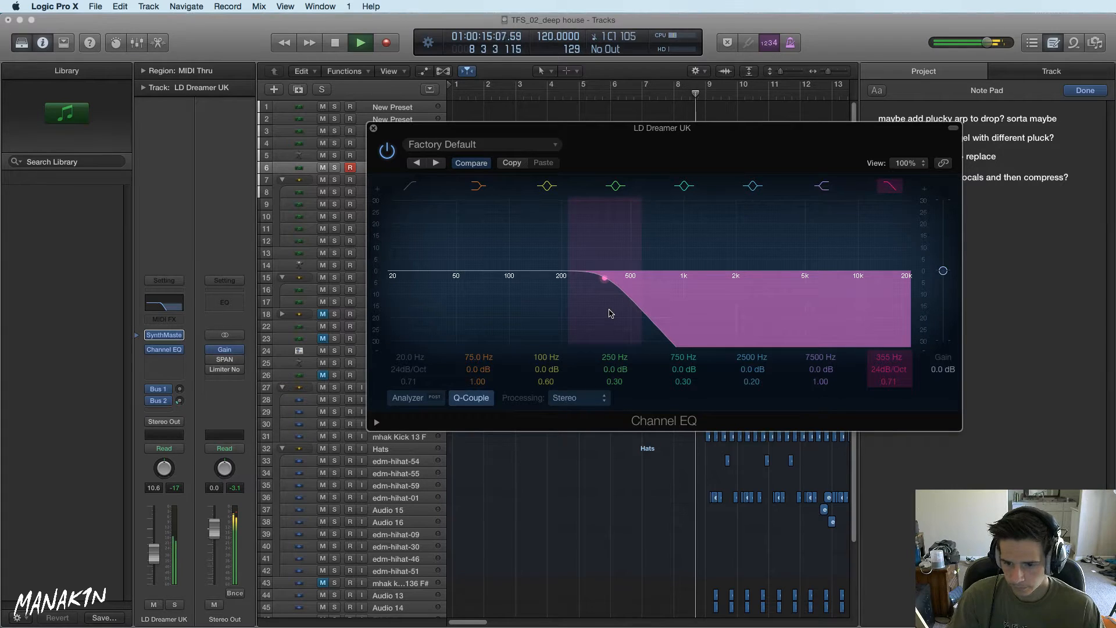
key("space")
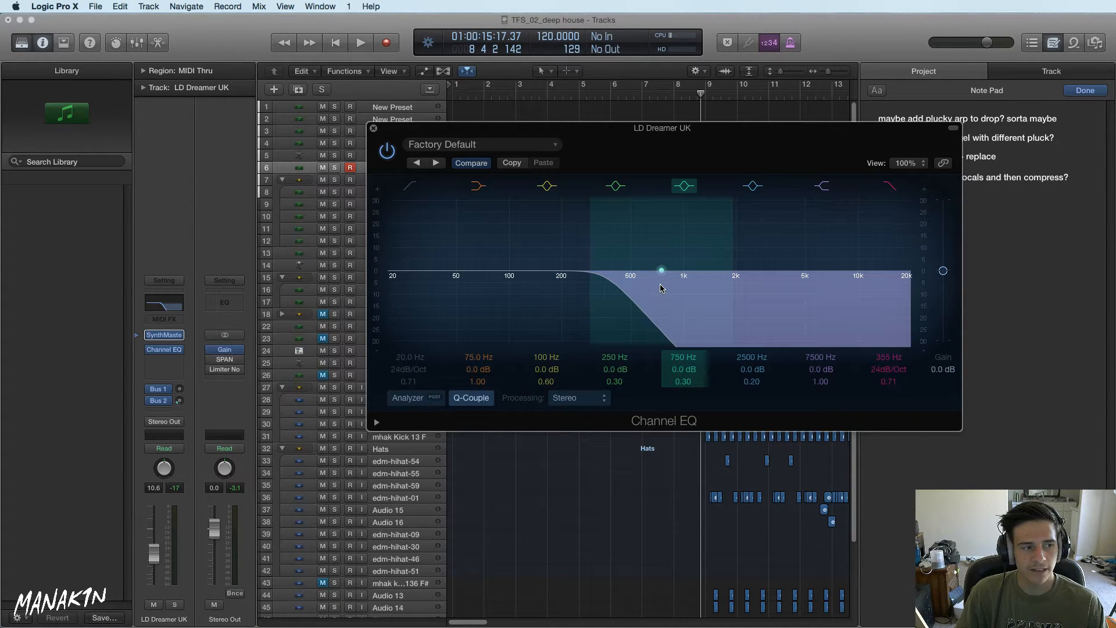
left_click(373, 128)
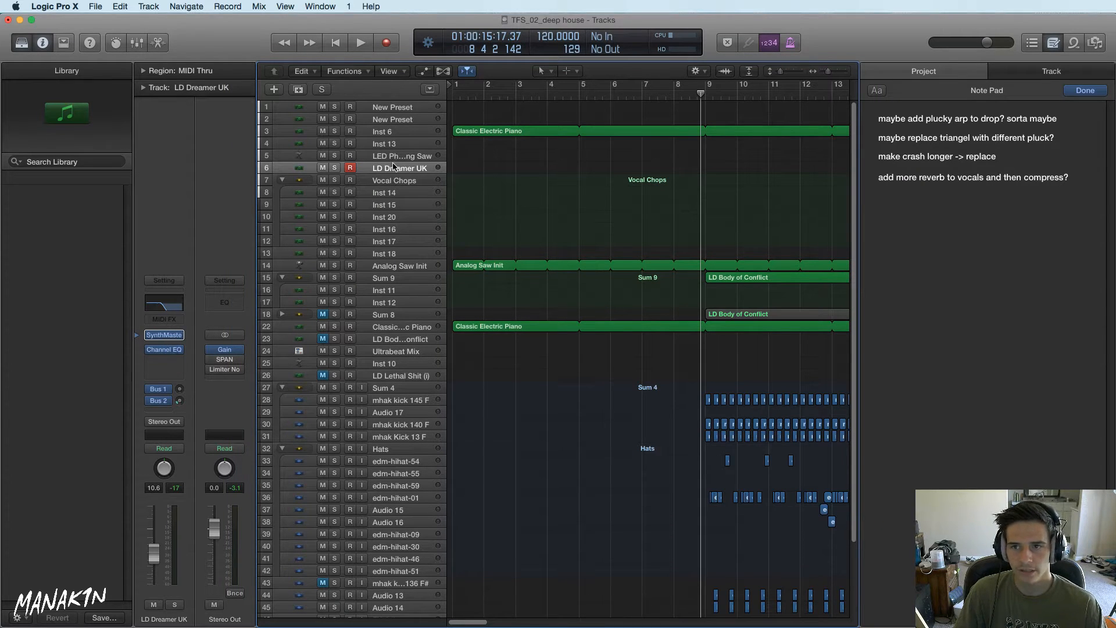
Replace the LD Dreamer UK track with a new software instrument track running SynthMaster 2.8 below the LED Phasing Saw track
key("super+BackSpace")
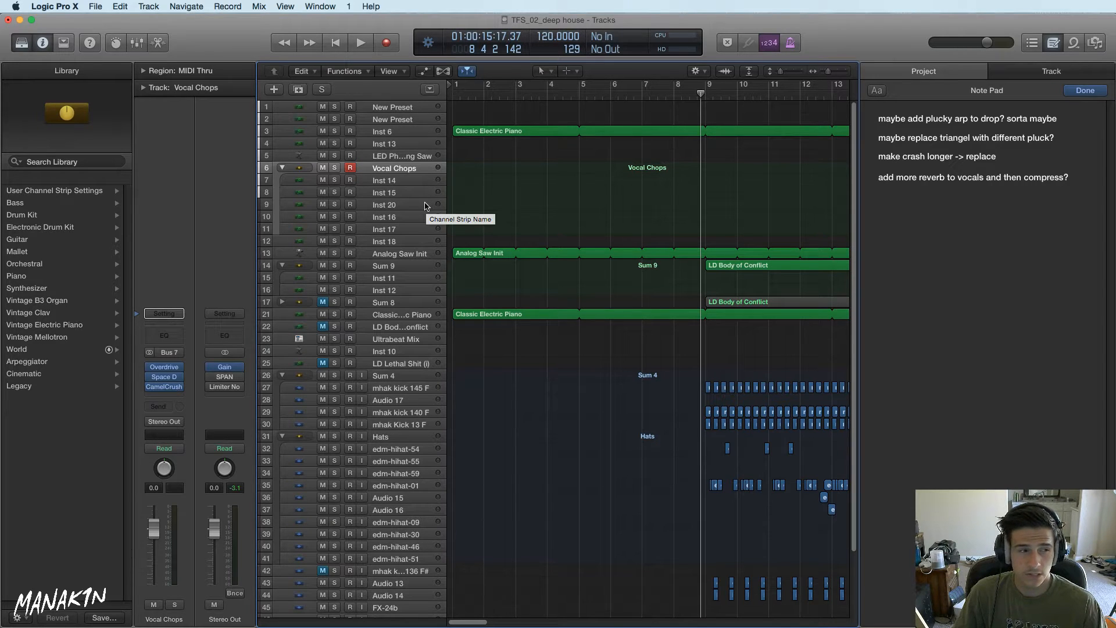
left_click(409, 156)
left_click(275, 89)
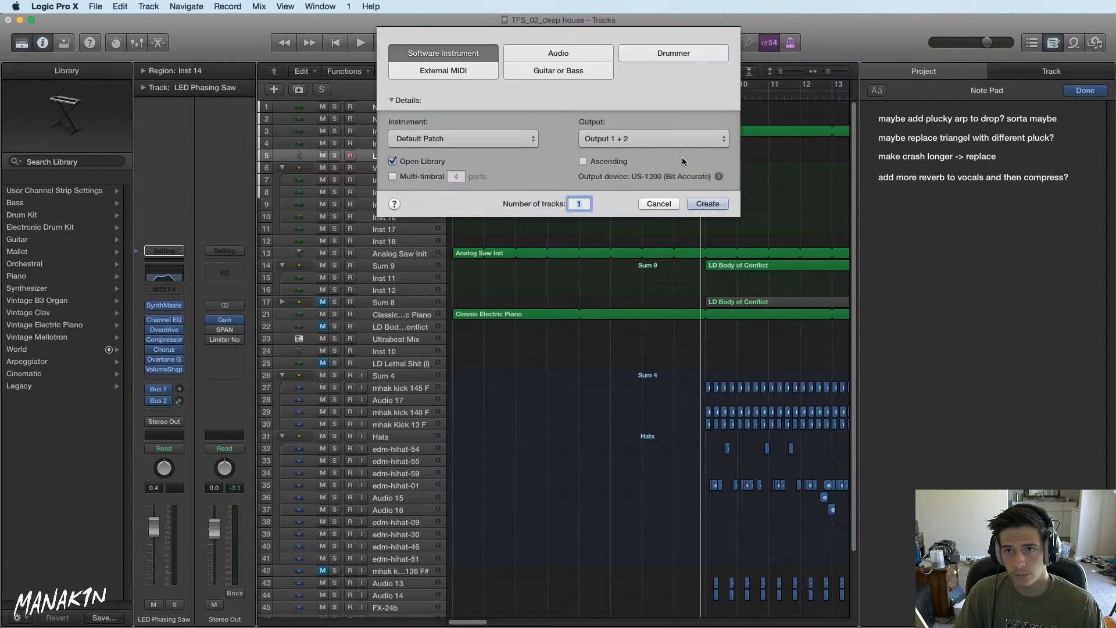
left_click(707, 204)
left_click(178, 335)
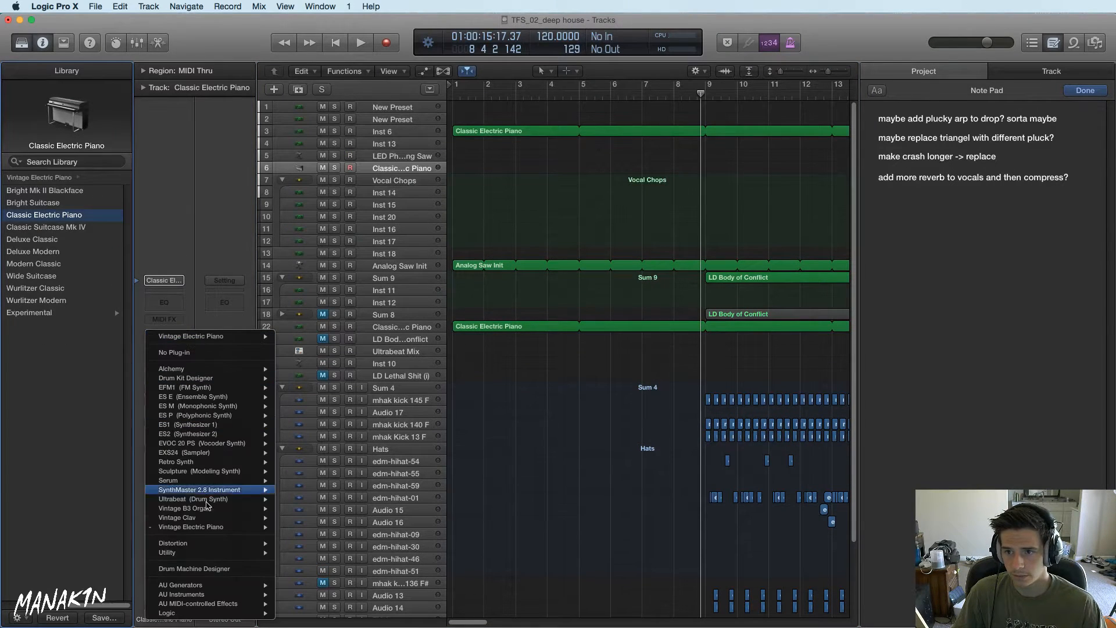
left_click(638, 215)
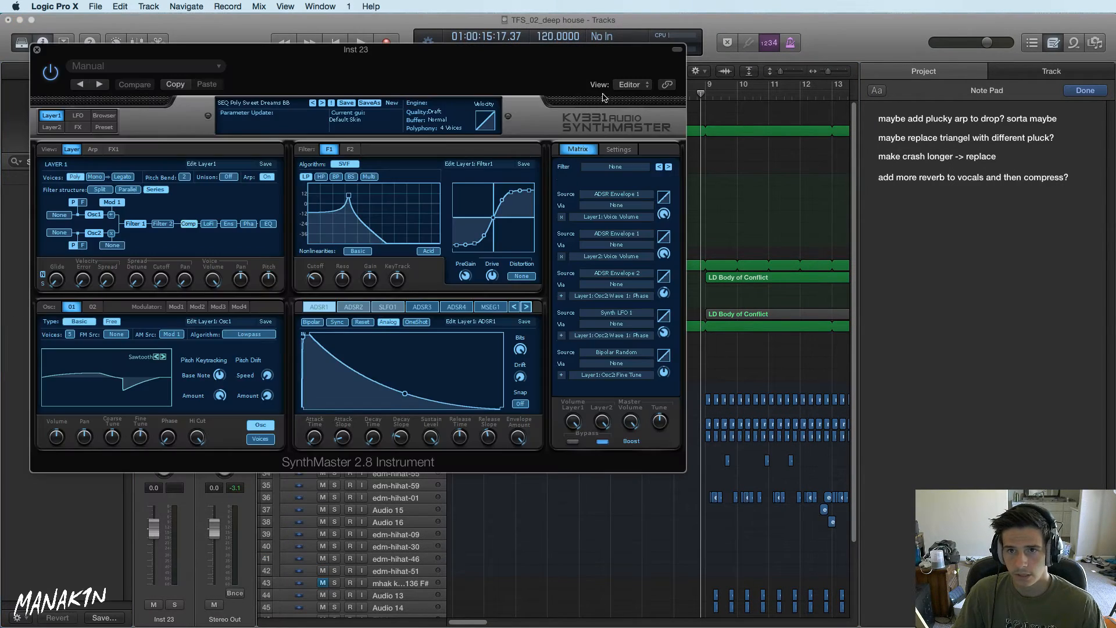
Reset SynthMaster to a blank preset, set oscillator 1 to a sine wave, and close the synth
left_click(392, 103)
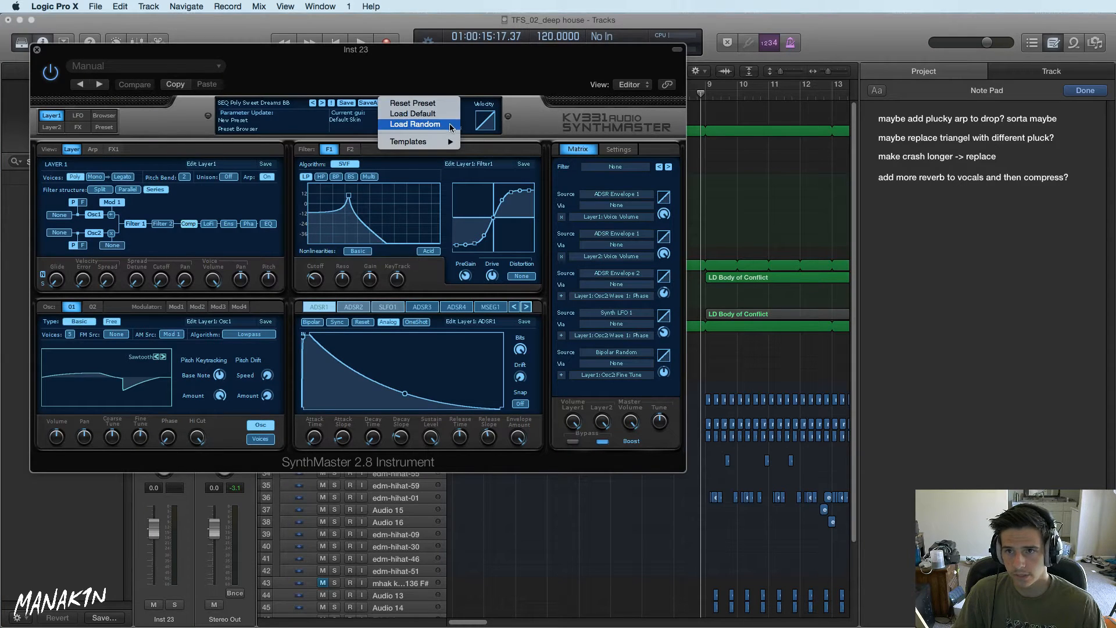
left_click(440, 106)
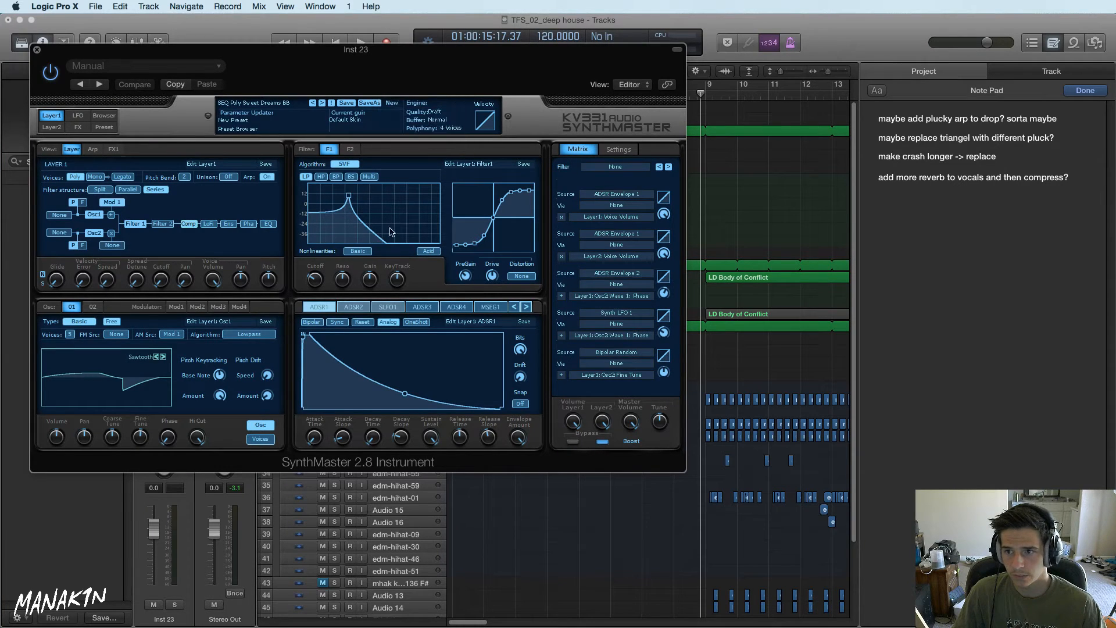
left_click(164, 357)
left_click(164, 357)
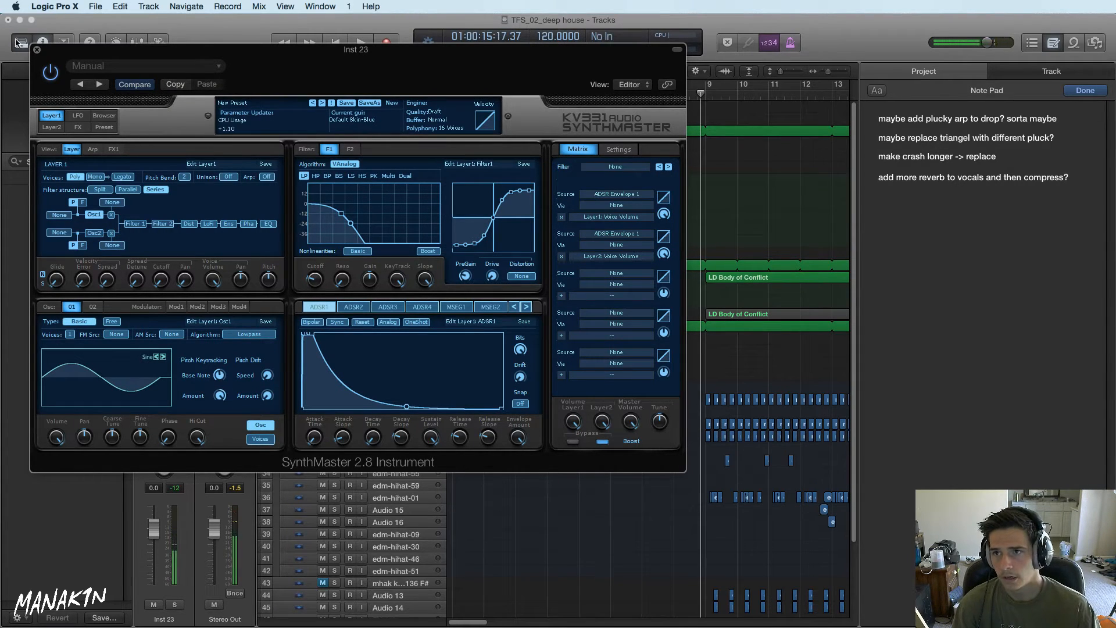
left_click(37, 49)
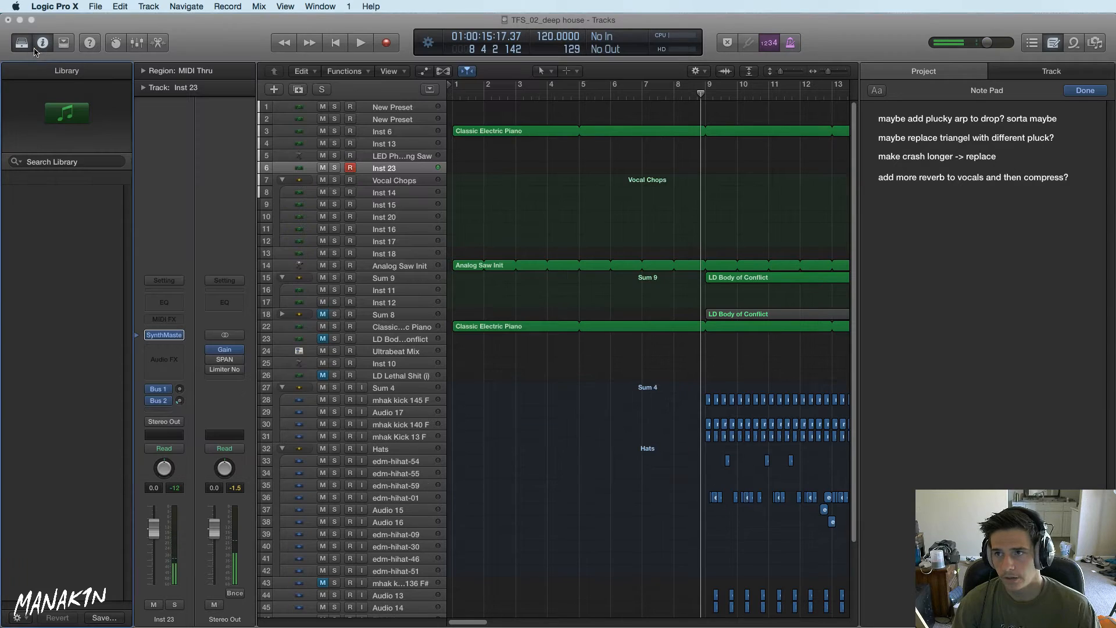
Add a stereo Space Designer reverb to the Inst 23 track and load its 01.8s Bright Chamber preset
left_click(208, 370)
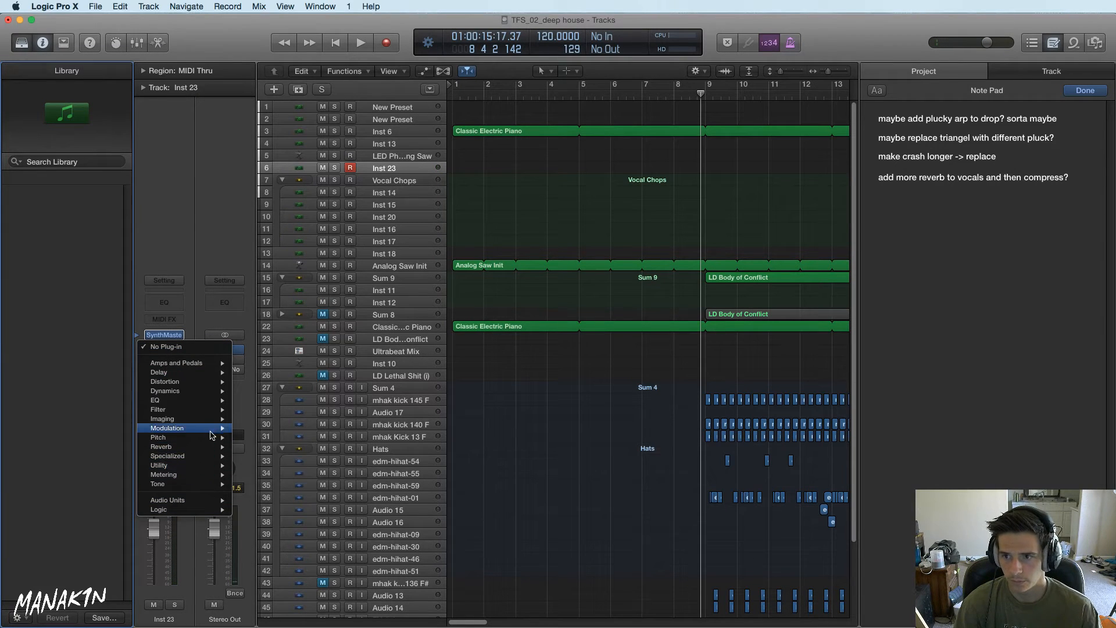
mouse_move(212, 448)
mouse_move(304, 475)
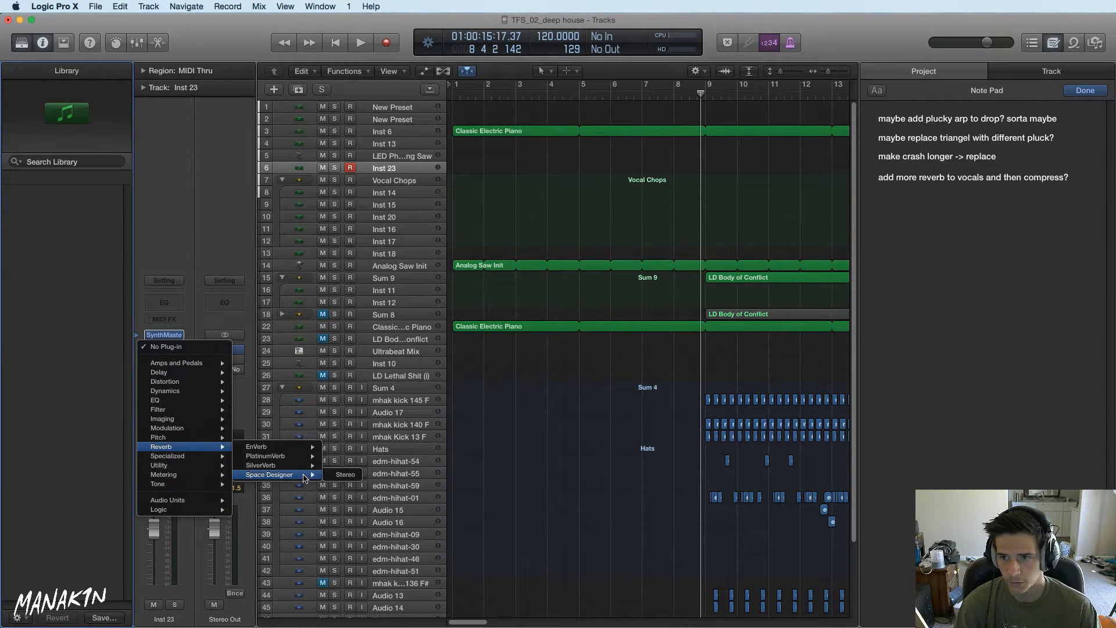
left_click(345, 475)
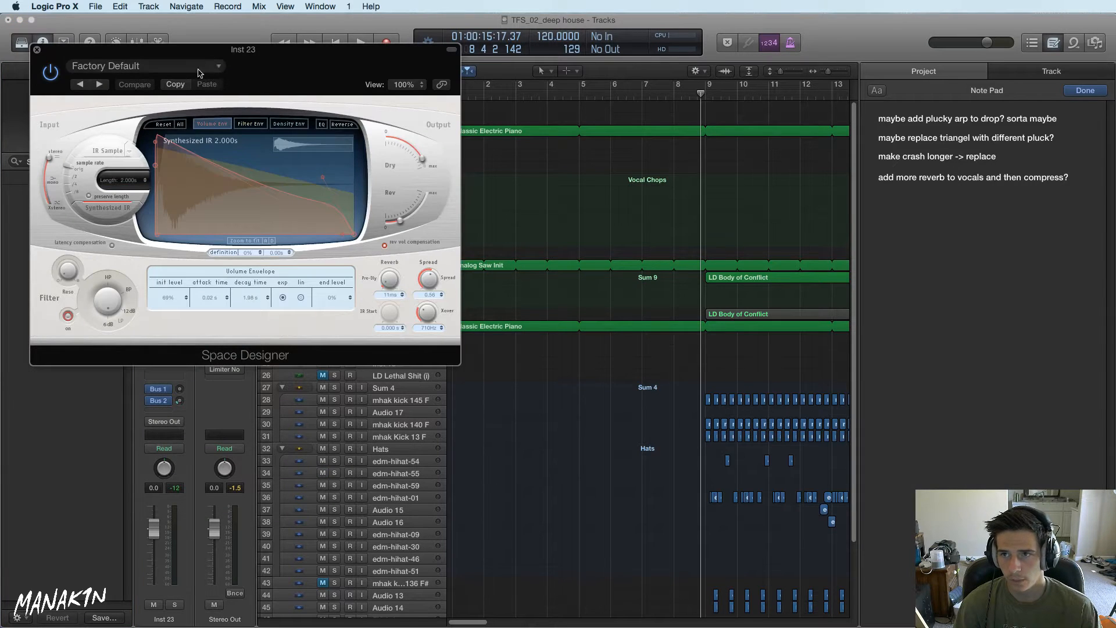
left_click_drag(232, 55, 533, 246)
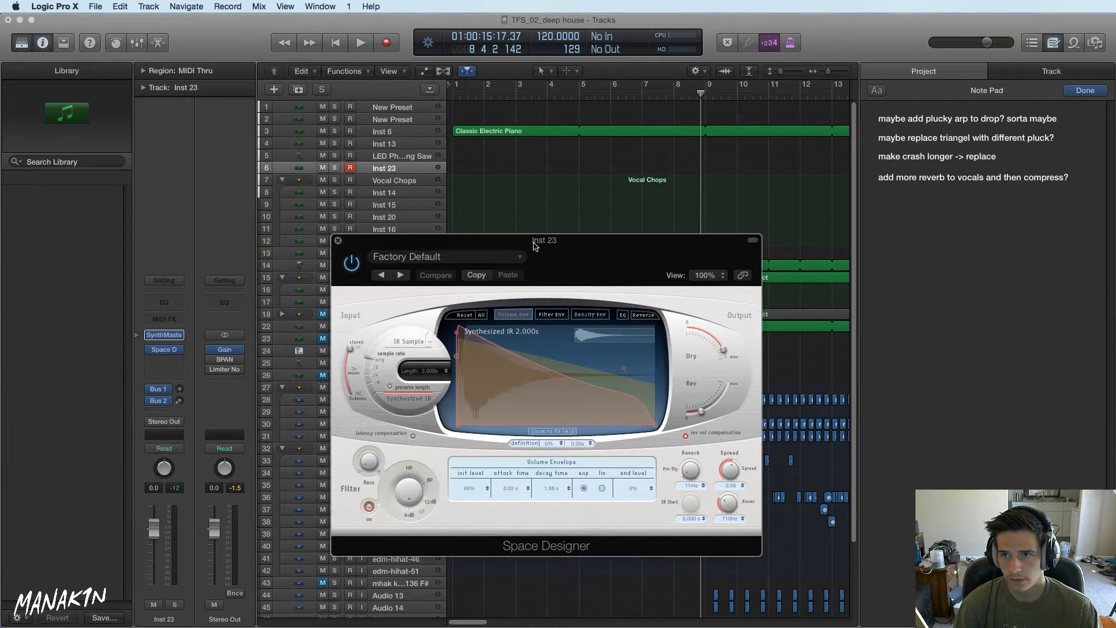
left_click(401, 275)
left_click(402, 276)
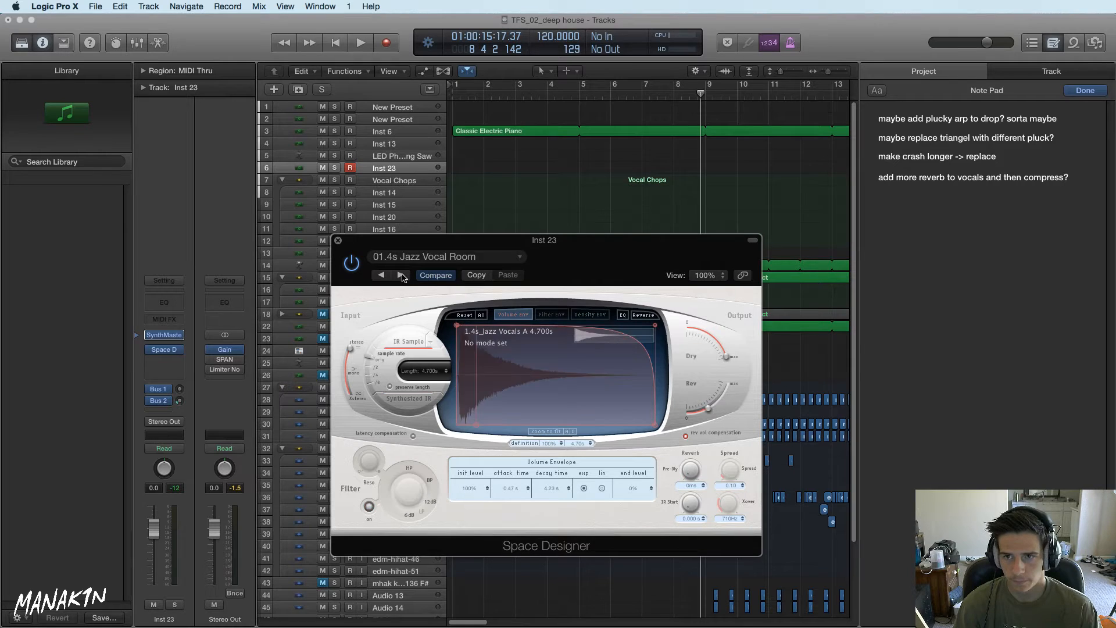
left_click(402, 275)
left_click(519, 257)
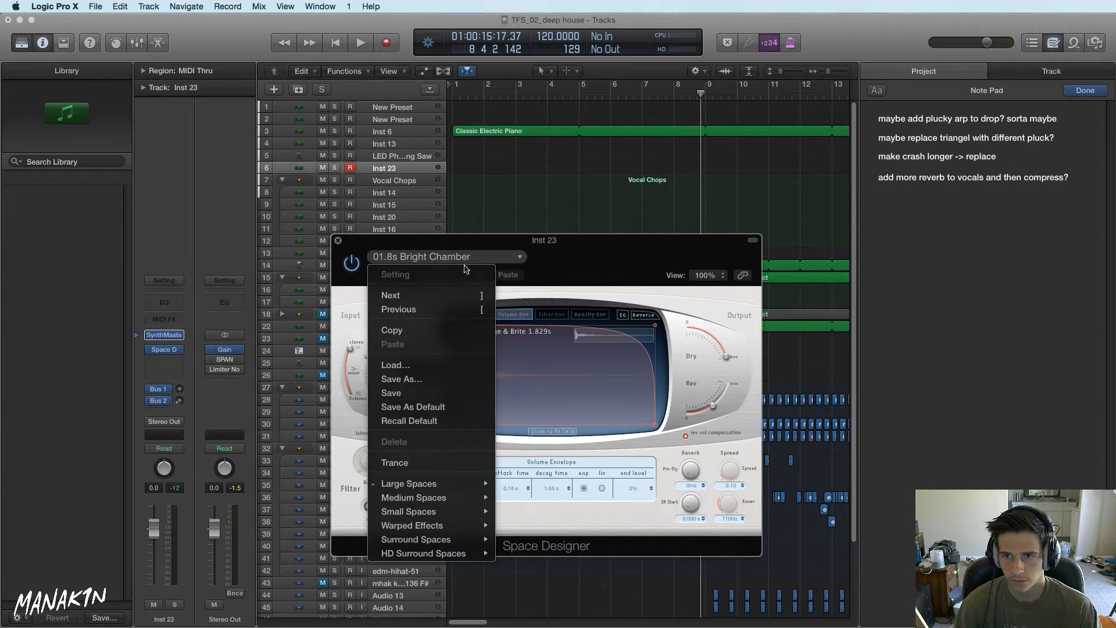
left_click(558, 264)
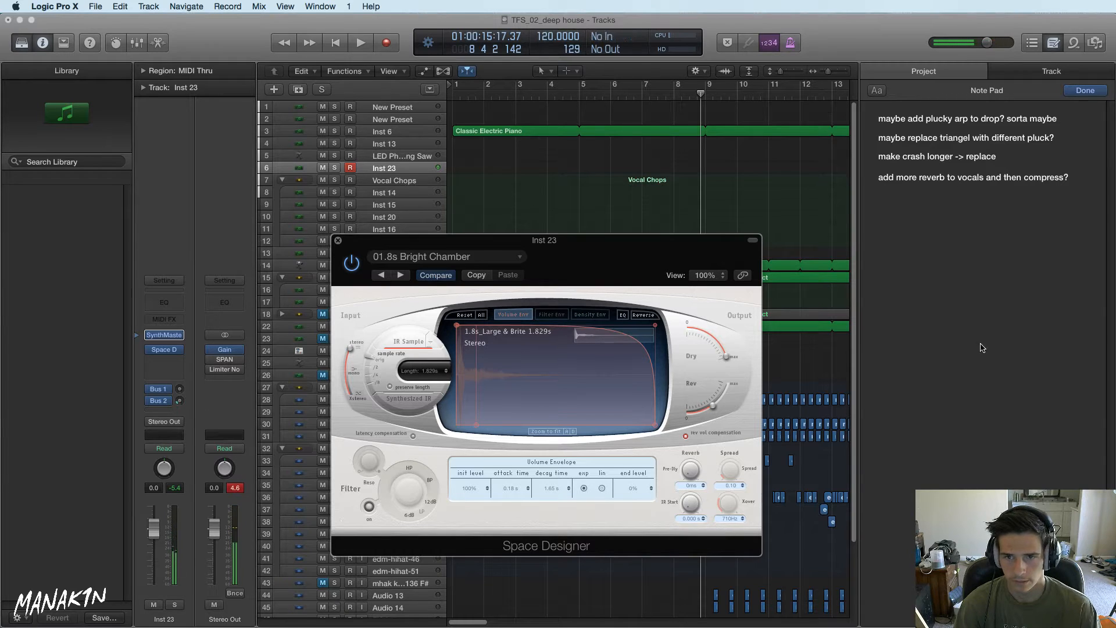
Lower Space Designer's dry and reverb output levels, and compare the sound with the reverb bypassed and enabled
left_click_drag(717, 335, 712, 331)
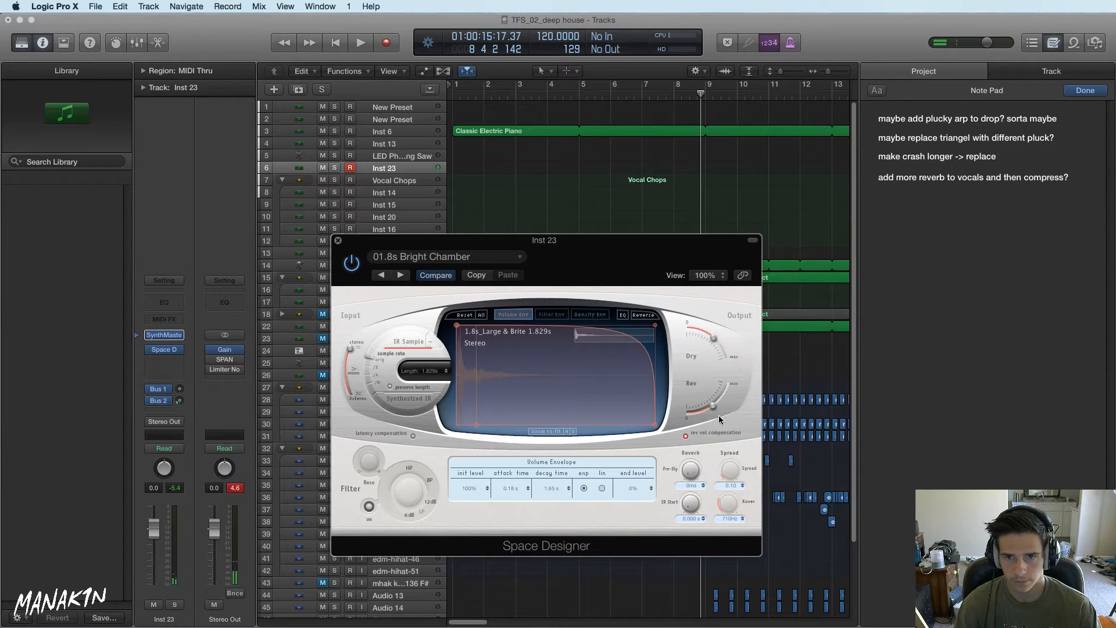
mouse_move(714, 406)
left_mouse_down()
mouse_move(704, 413)
mouse_move(720, 413)
mouse_move(695, 409)
left_mouse_up()
left_click(352, 268)
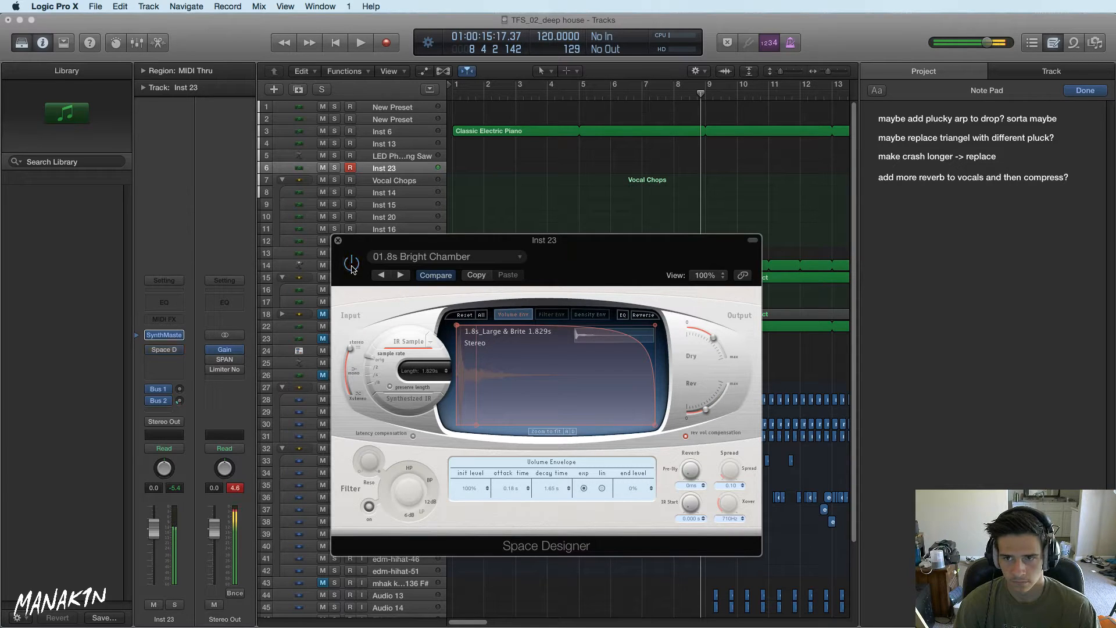
left_click(352, 265)
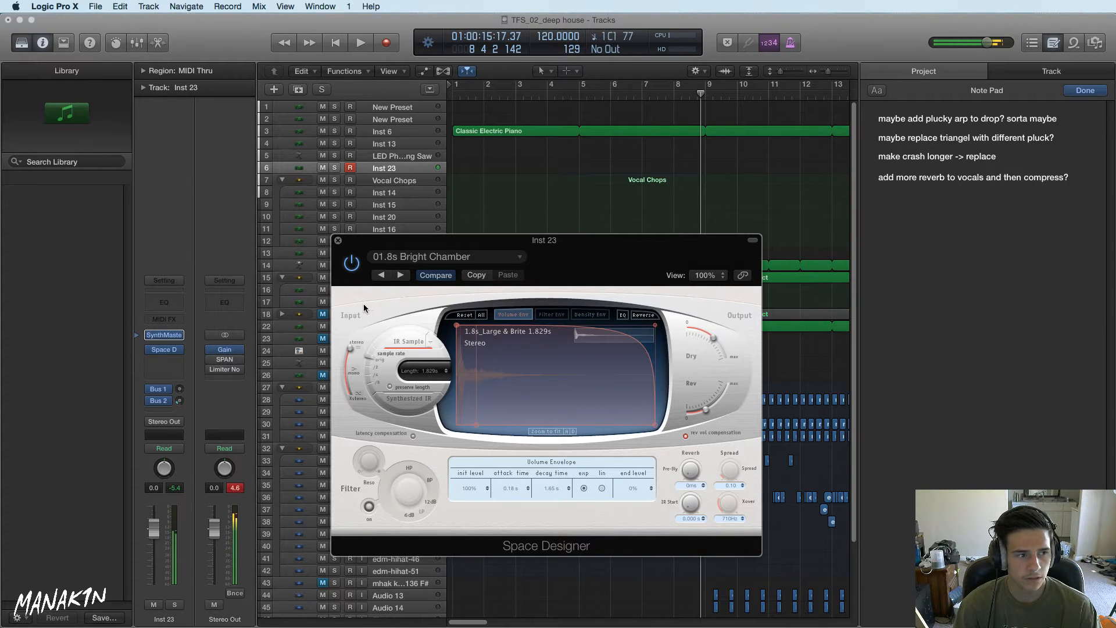
Add a stereo Gain plug-in after Space Designer on the Inst 23 track and turn on its Mono option
left_click(169, 358)
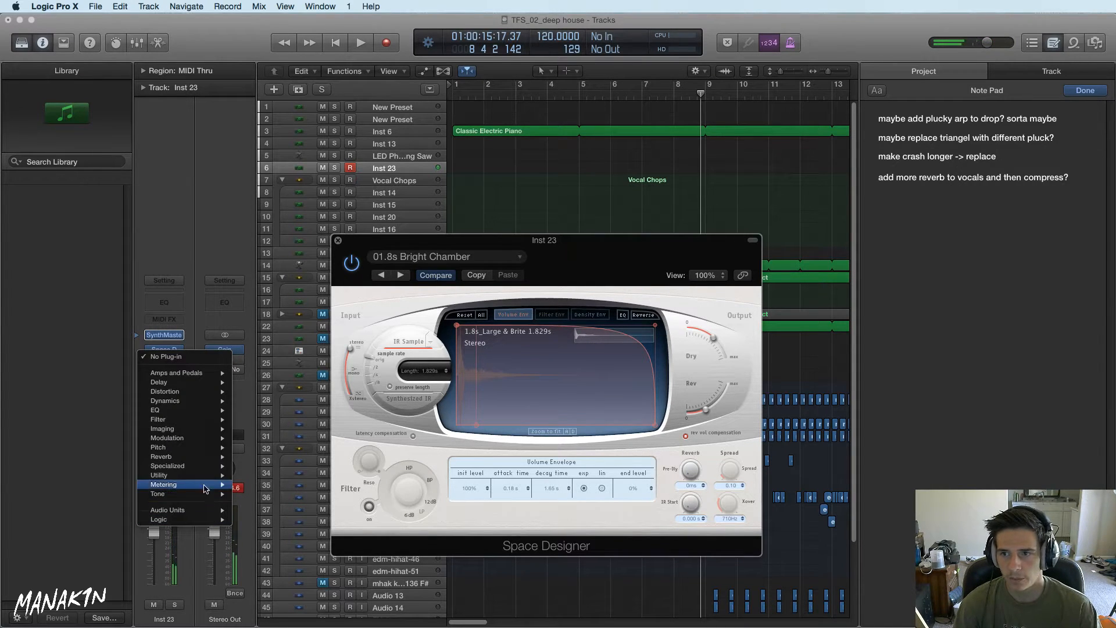
mouse_move(200, 475)
mouse_move(279, 475)
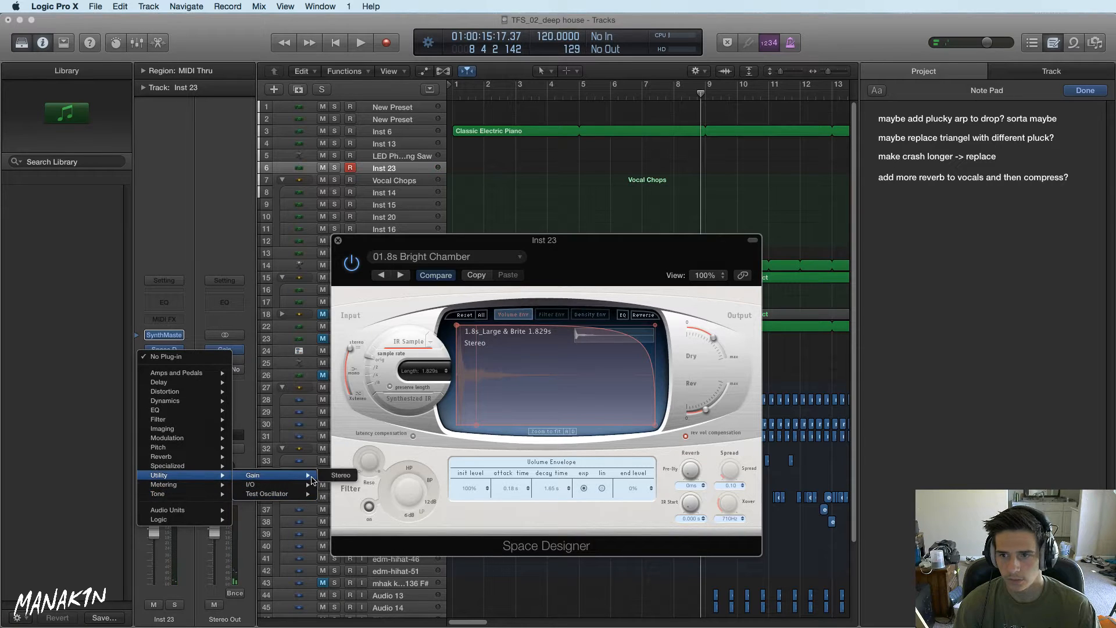
left_click(337, 476)
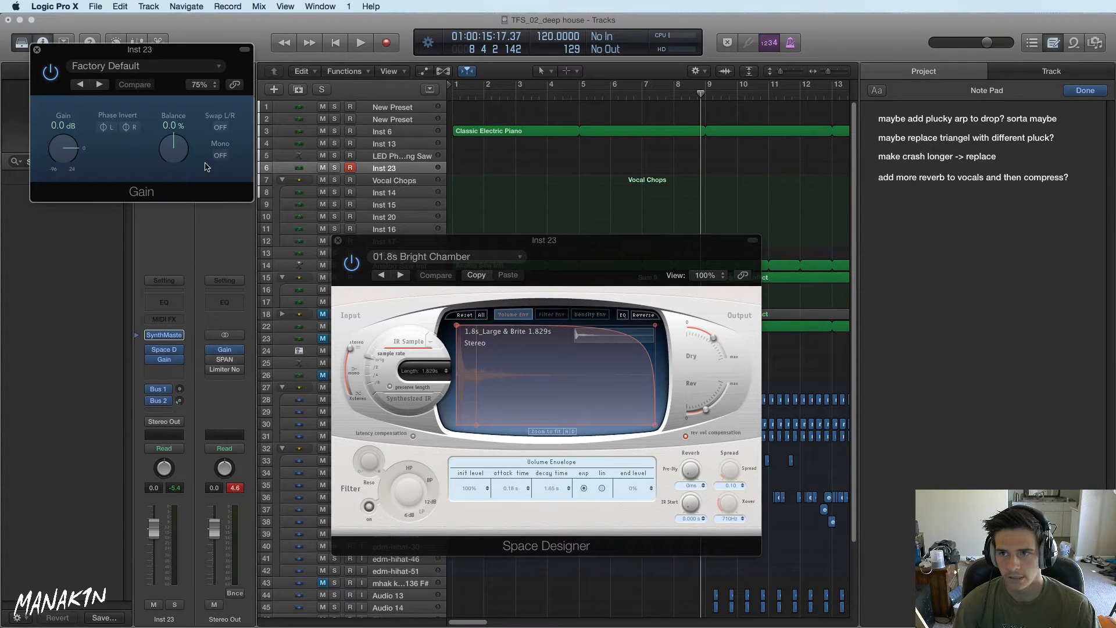
left_click(220, 155)
left_click_drag(196, 50, 570, 244)
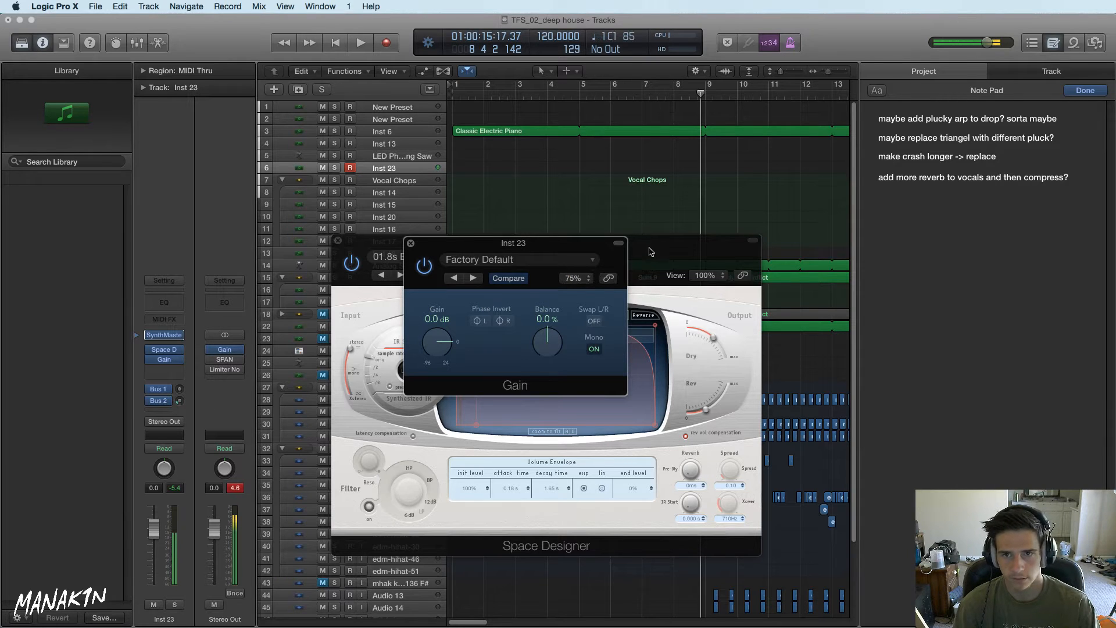
Place Space Designer beside the Gain plug-in and compare the mono sound with the reverb bypassed and enabled
left_click_drag(649, 245, 814, 280)
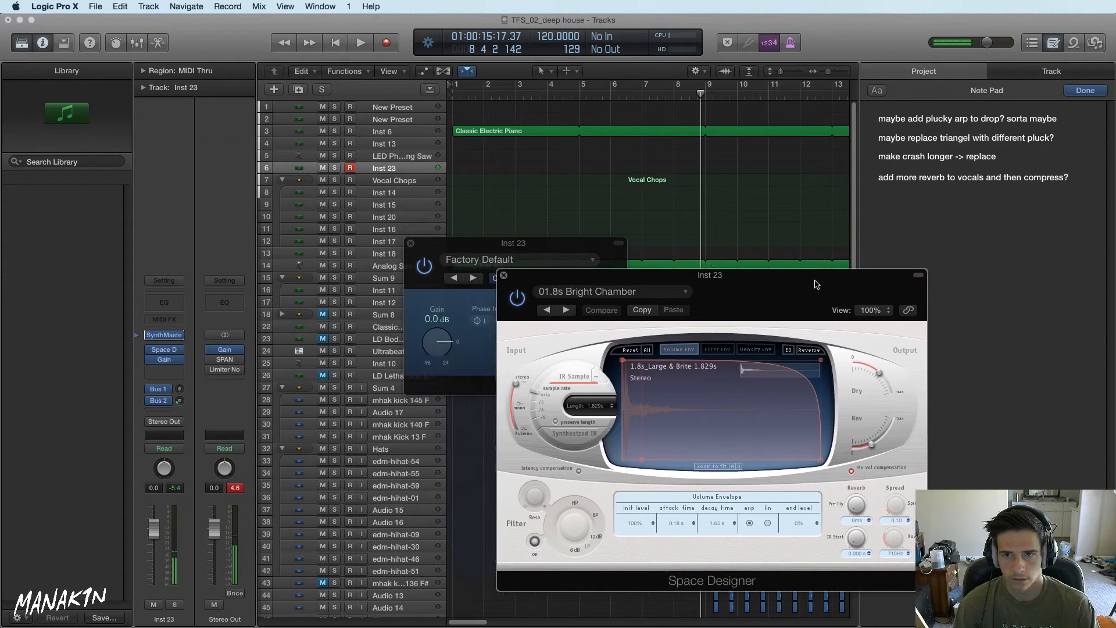
left_click_drag(599, 274, 663, 243)
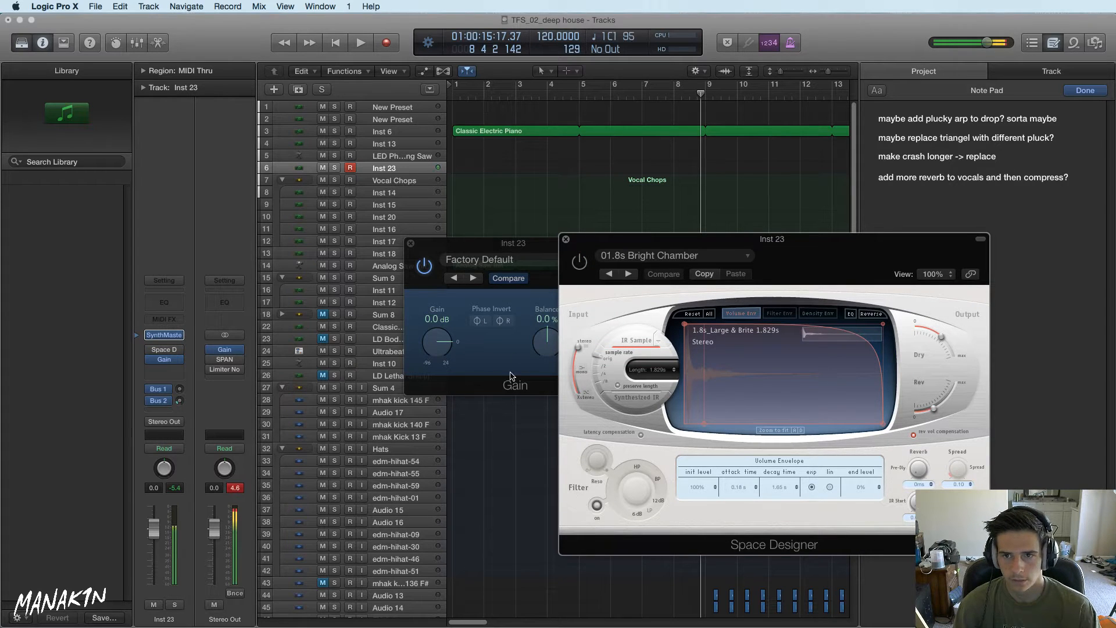
left_click(580, 265)
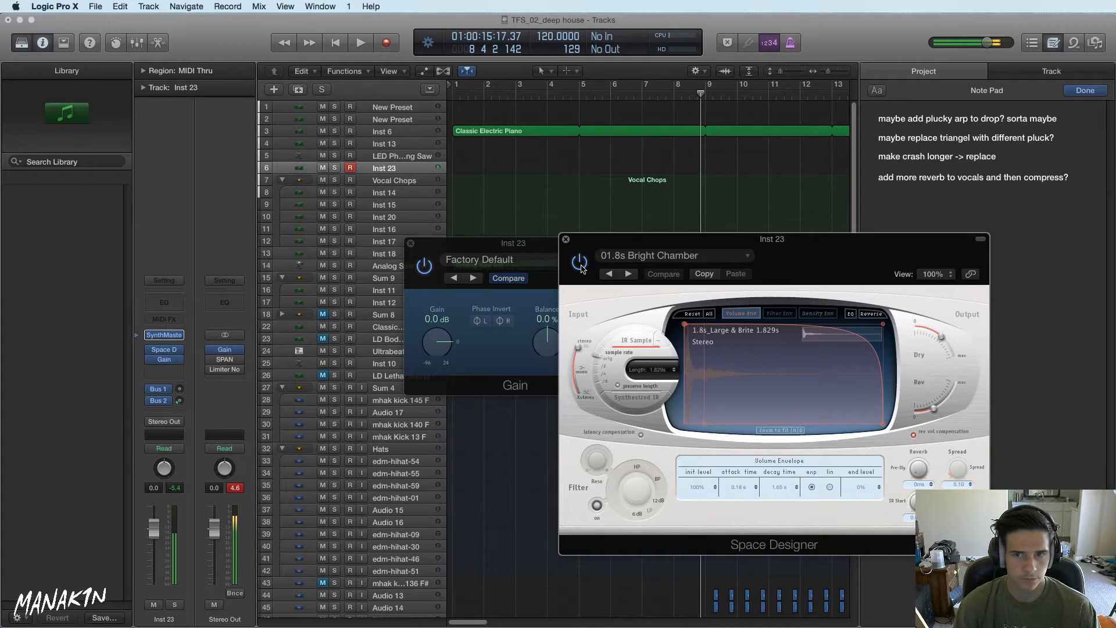
left_click(580, 265)
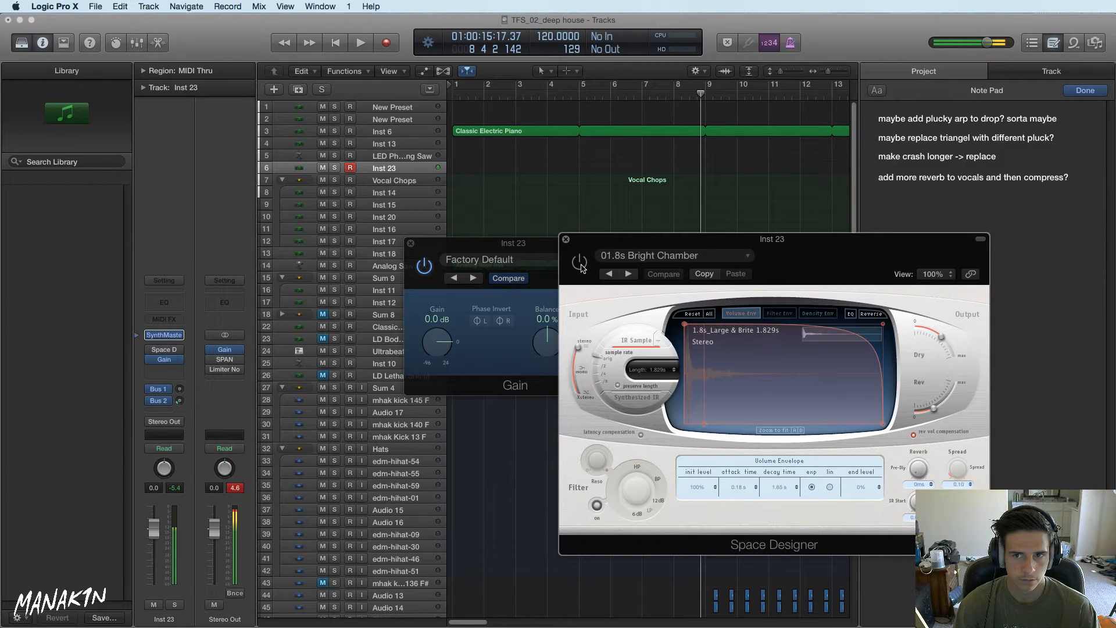
left_click(580, 265)
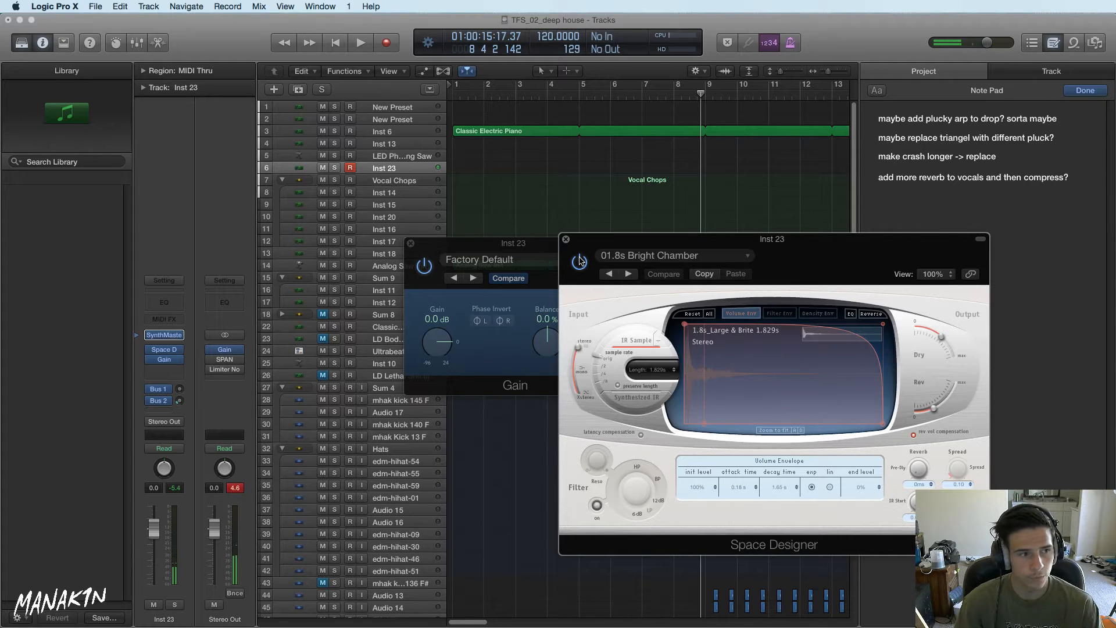
left_click(505, 351)
Reopen SynthMaster, set oscillator 1 to 4 voices, and raise the second knob in its voice settings
mouse_move(171, 339)
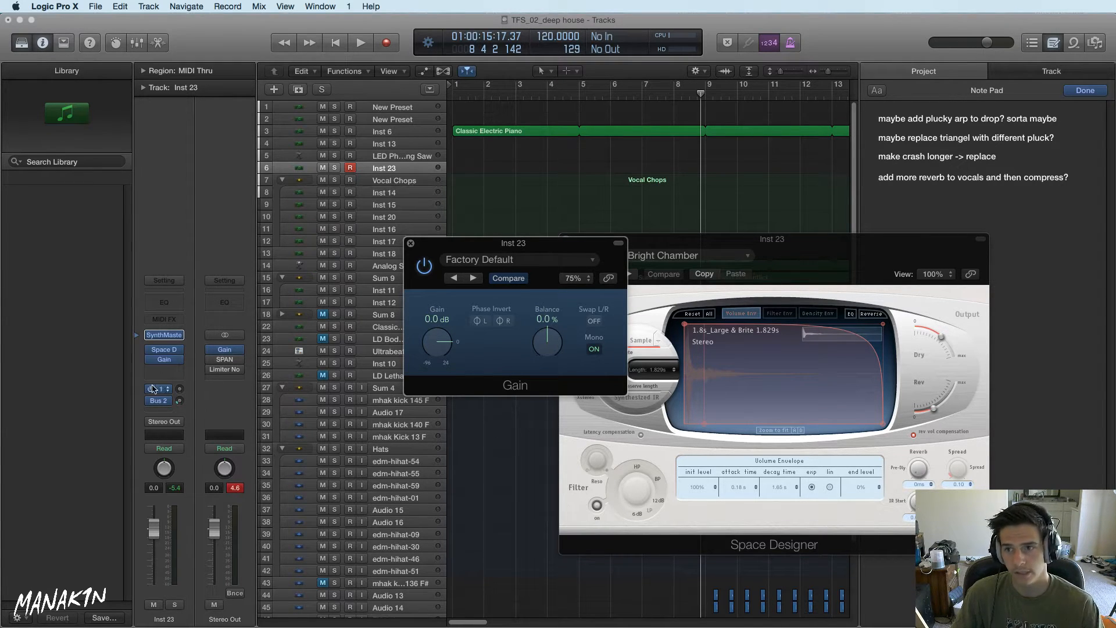
left_click(178, 350)
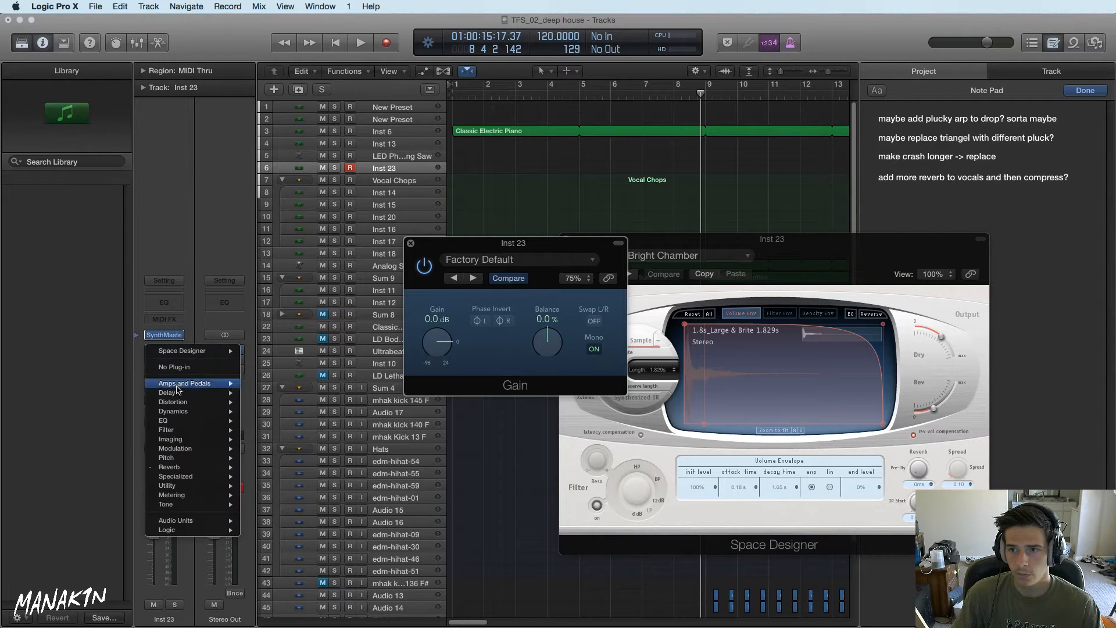
left_click(179, 295)
left_click(164, 335)
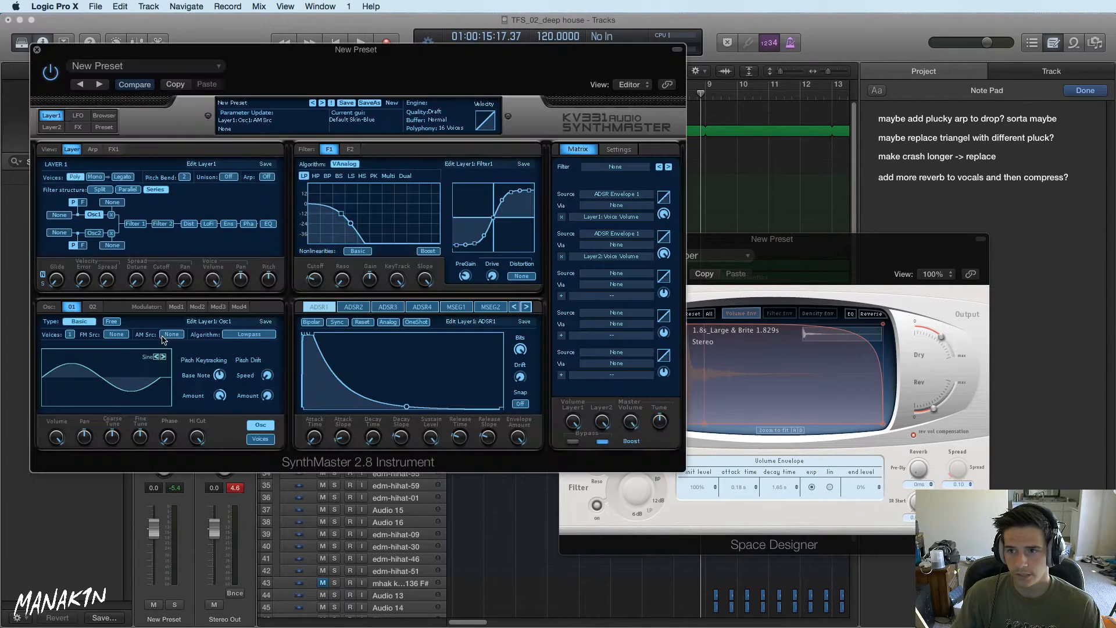
left_click(71, 335)
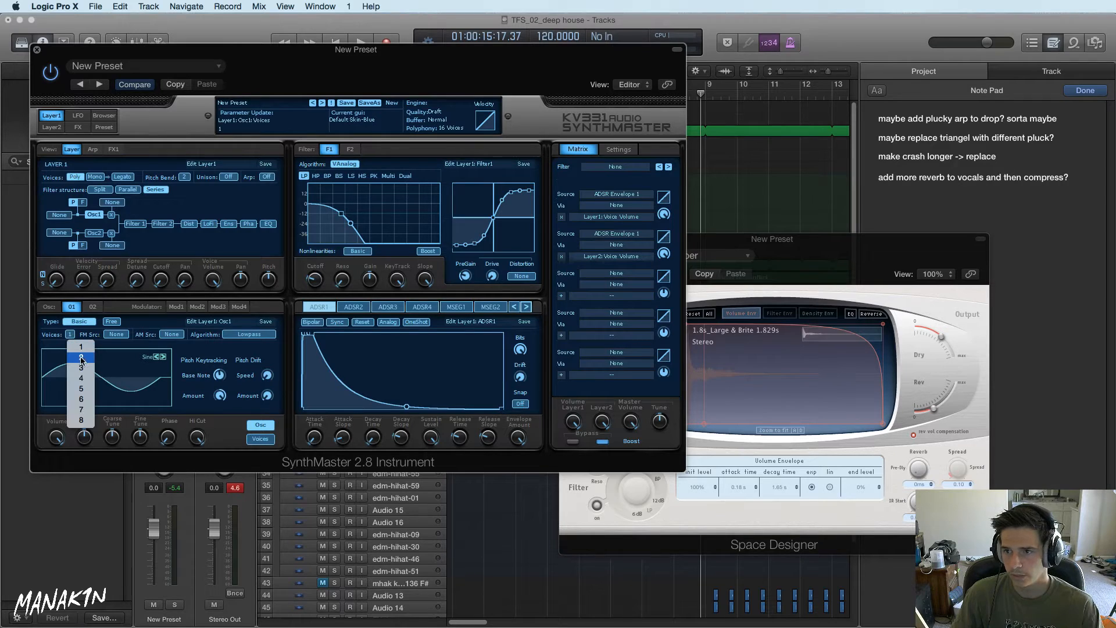
left_click(81, 378)
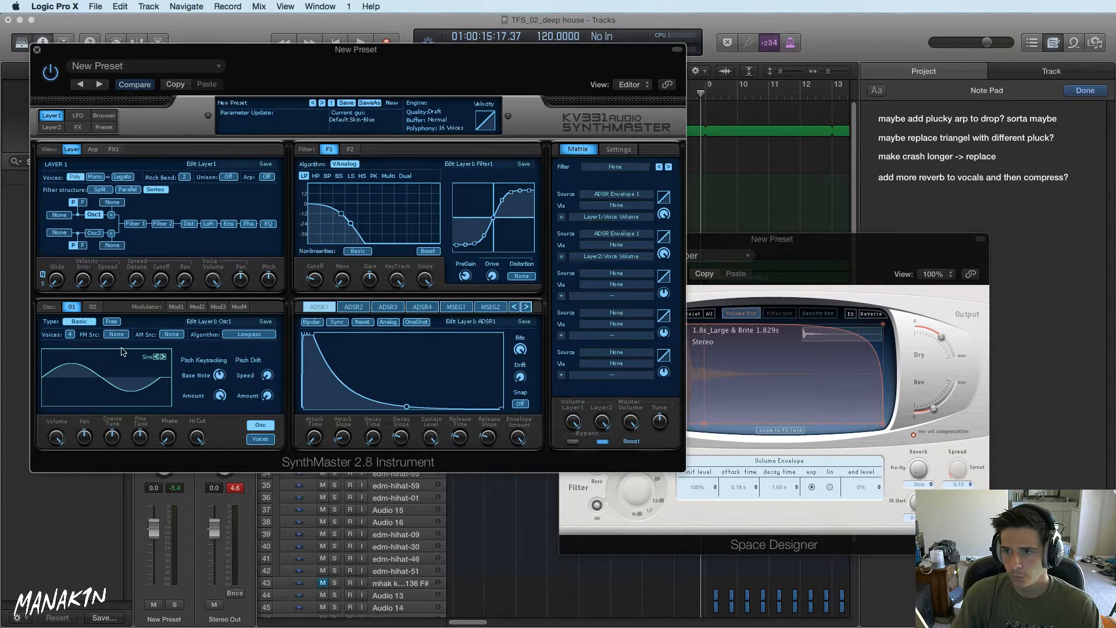
left_click(260, 438)
left_click_drag(87, 440, 109, 383)
left_click(260, 425)
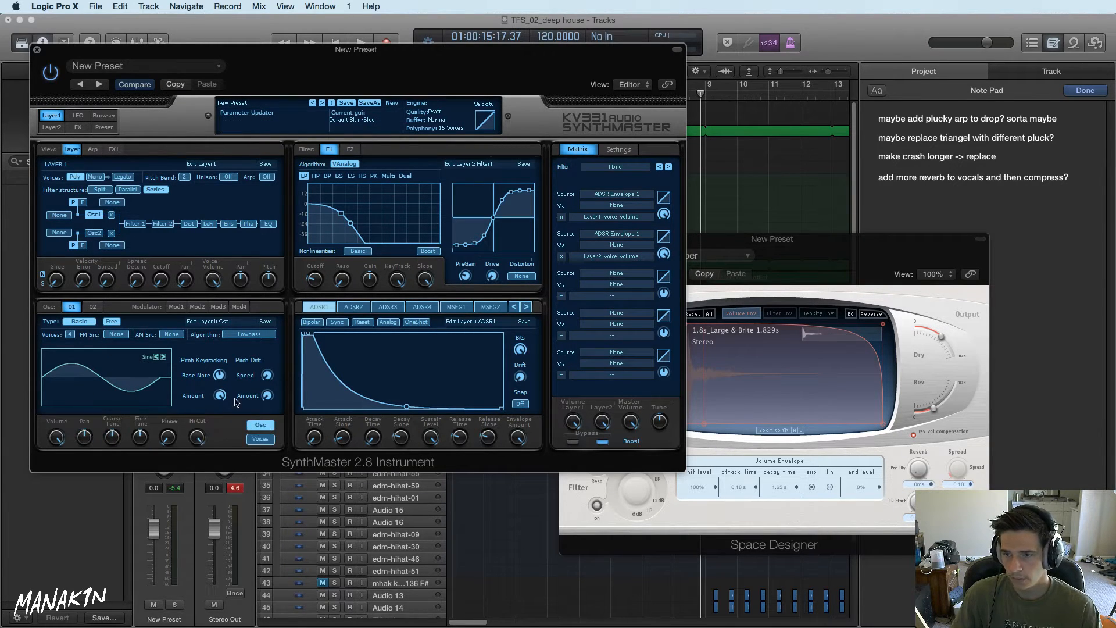
Bring SynthMaster back to the front and review oscillator 1's voice settings while playing the sound
left_click(736, 242)
left_click(454, 78)
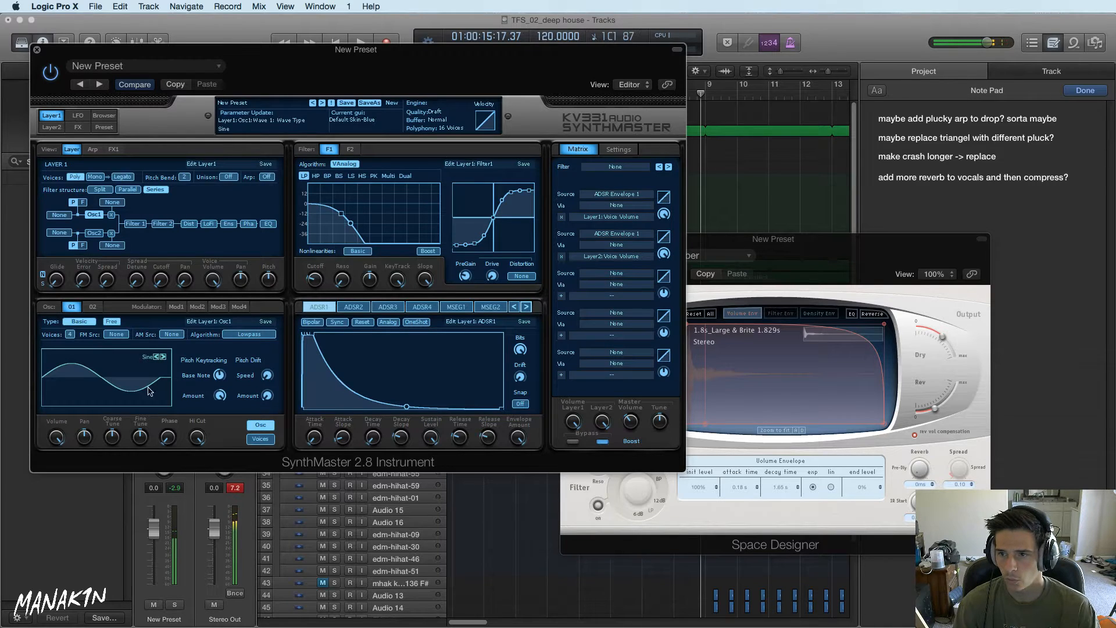
left_click(256, 440)
left_click(259, 425)
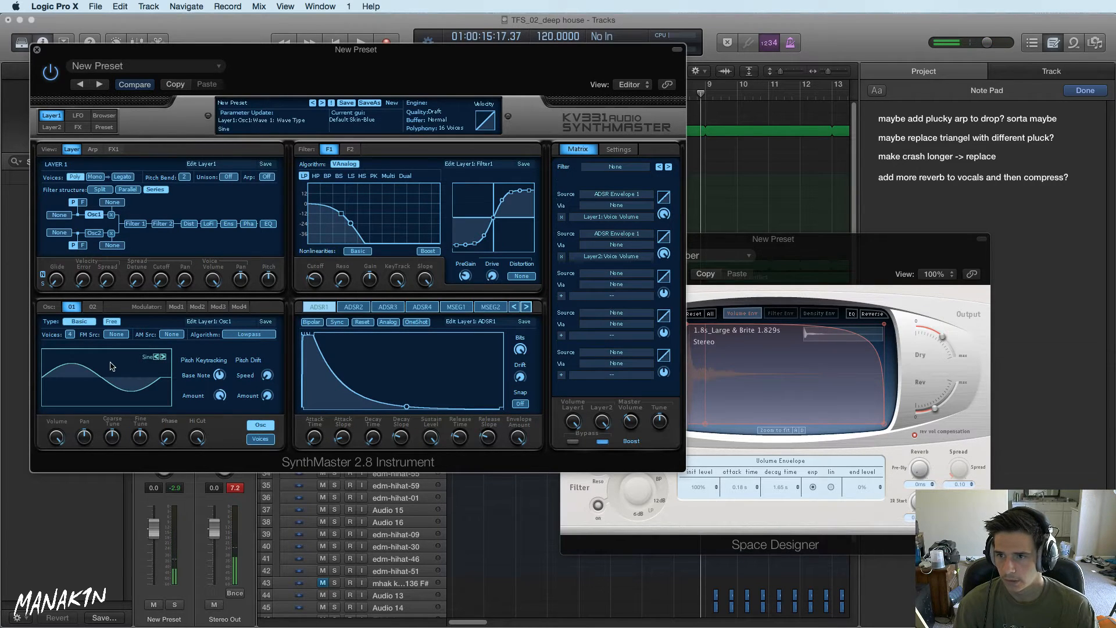
Raise oscillator 1's detune spread in its voice settings and bypass the mono Gain plug-in to compare the detuned sound in mono and stereo
left_click(255, 437)
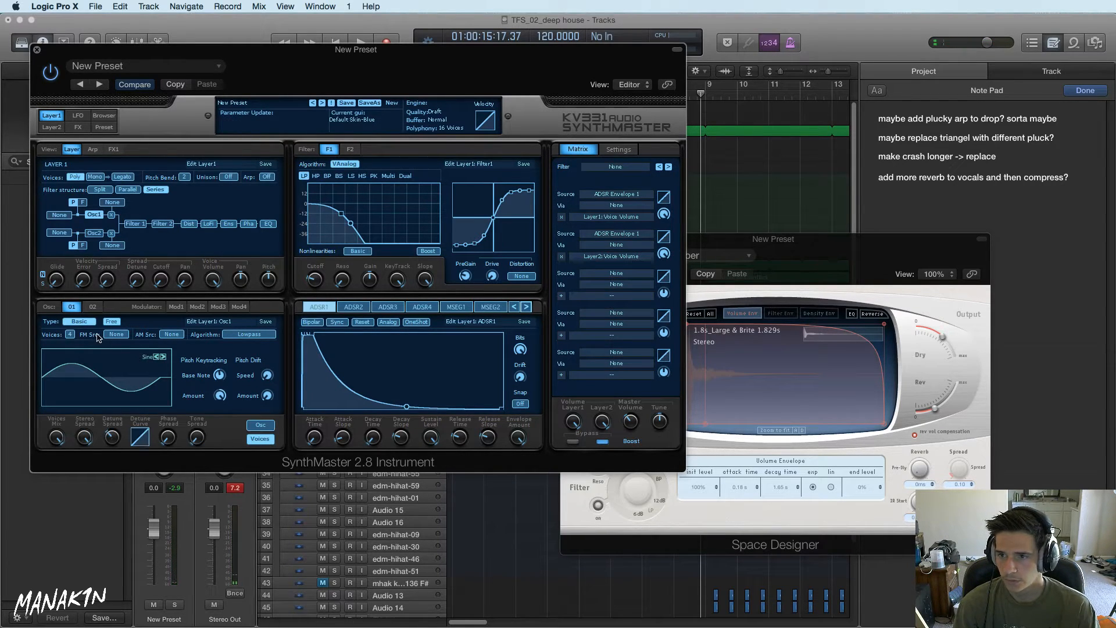
left_click_drag(112, 437, 119, 370)
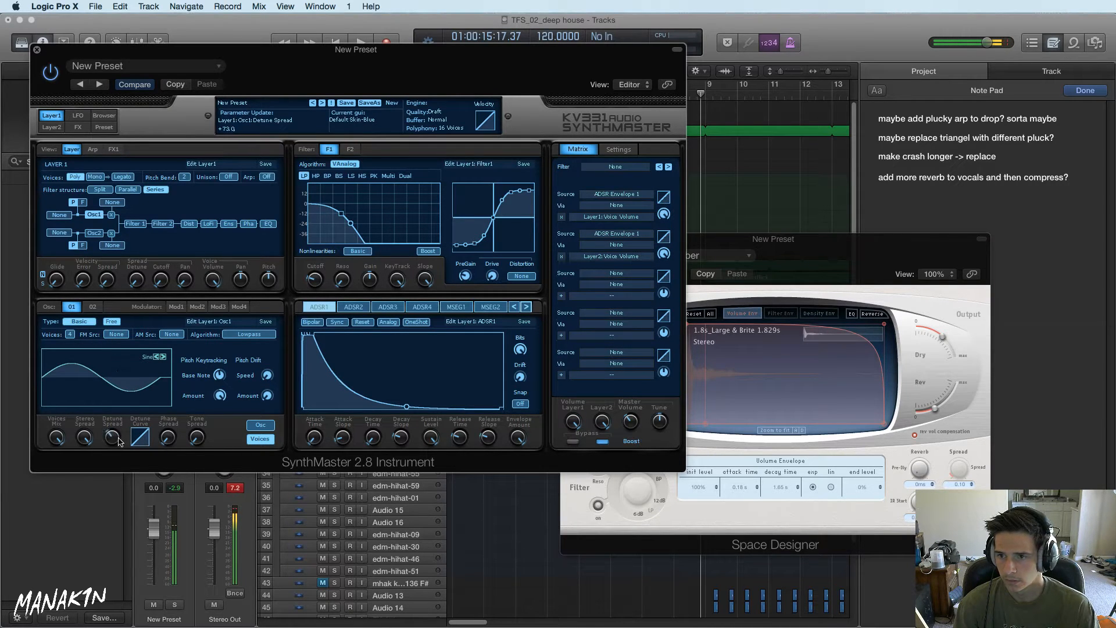
left_click_drag(396, 65, 598, 68)
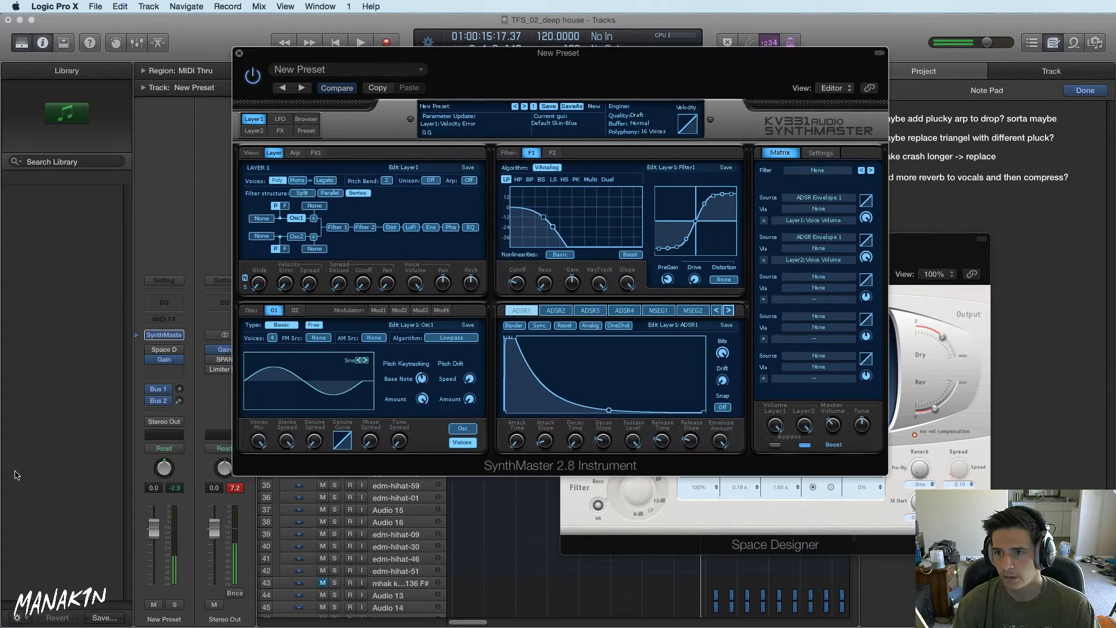
left_click(150, 360)
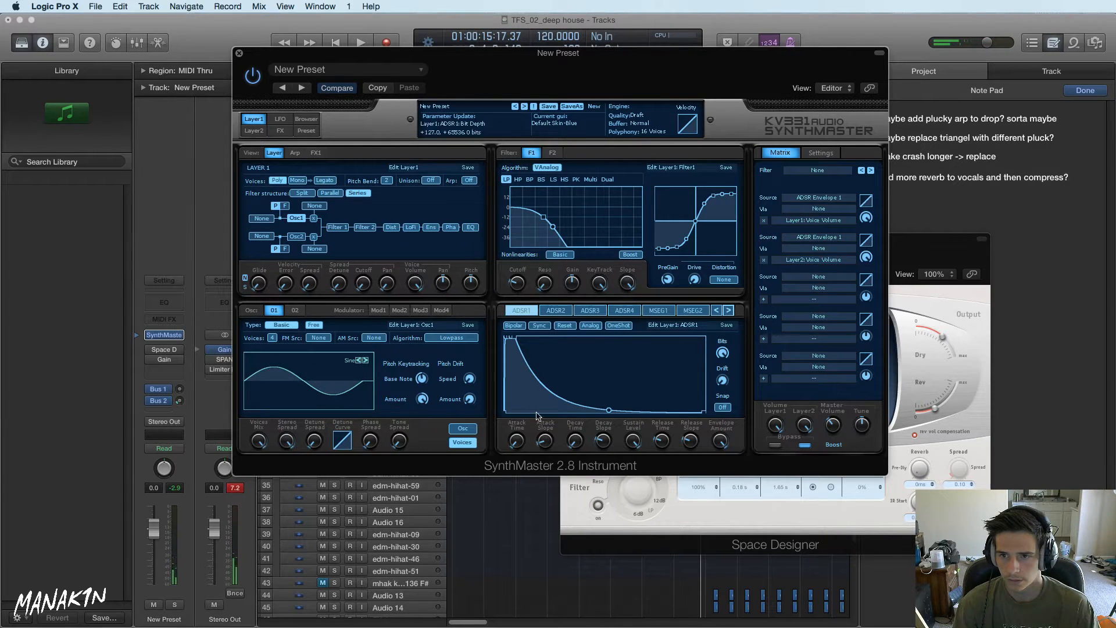
left_click_drag(317, 438, 315, 378)
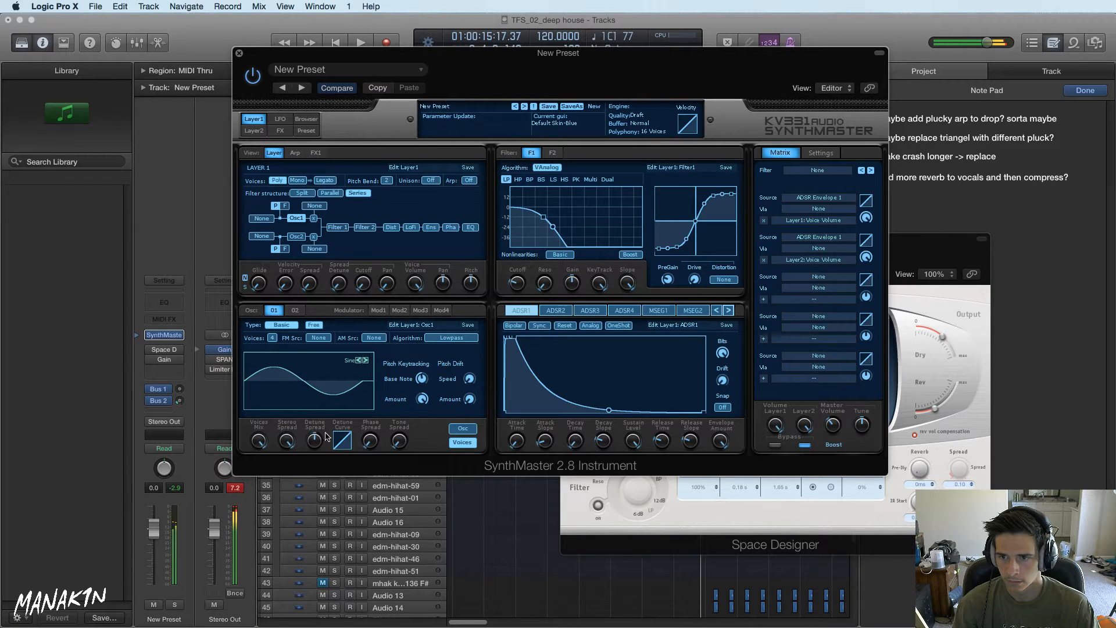
Switch oscillator 1's waveform to Triangle, look through the preset browser, and return to the Layer 1 view
left_click(366, 360)
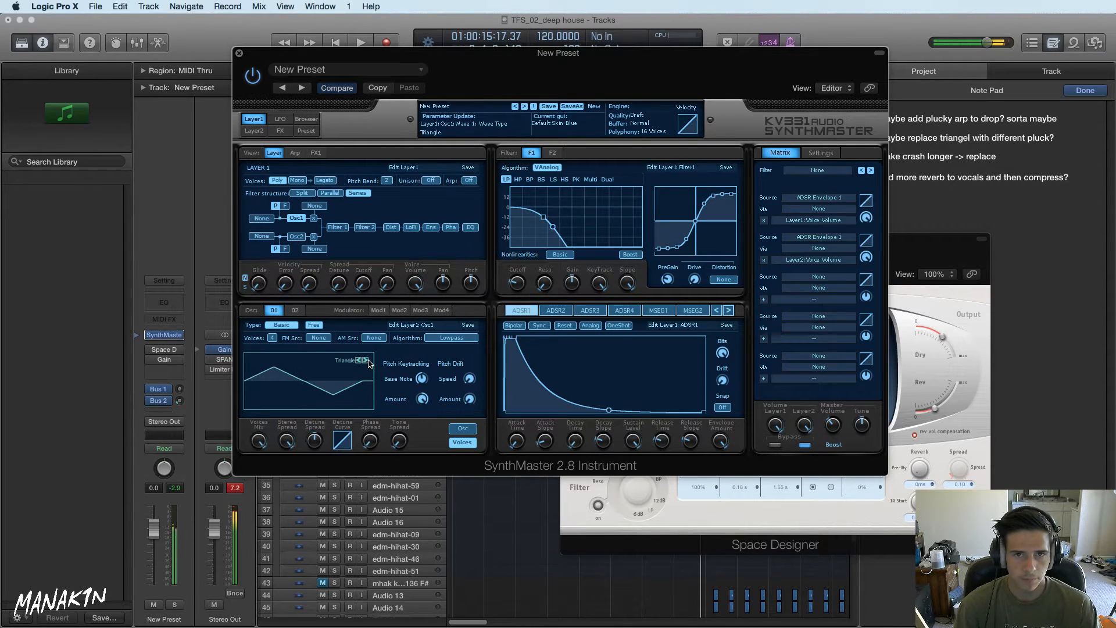
left_click(306, 119)
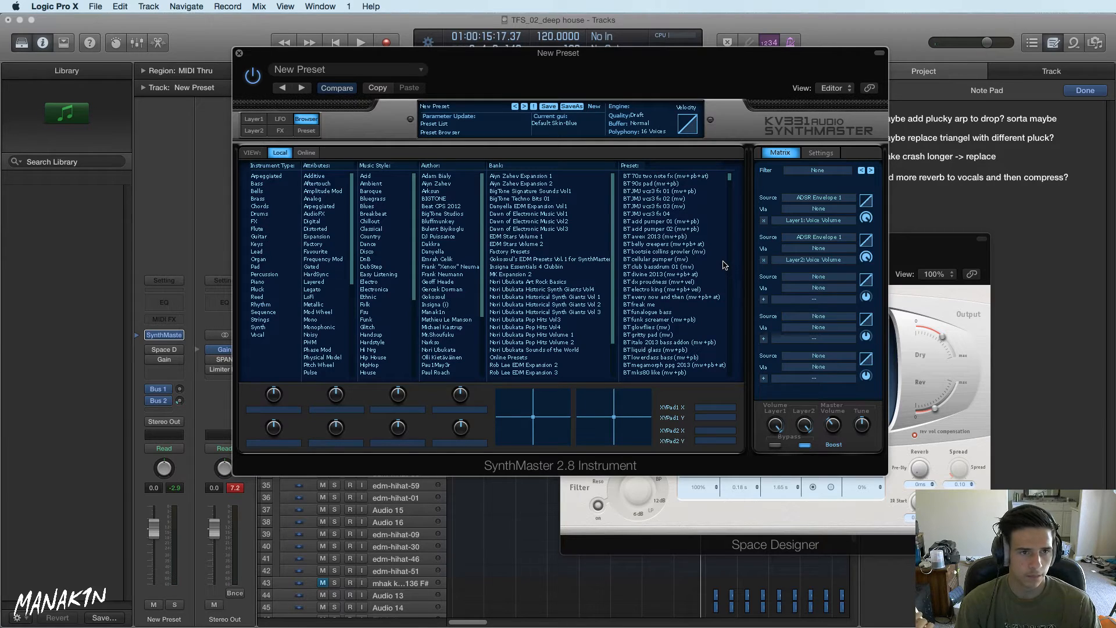
scroll(690, 276, "down", 10)
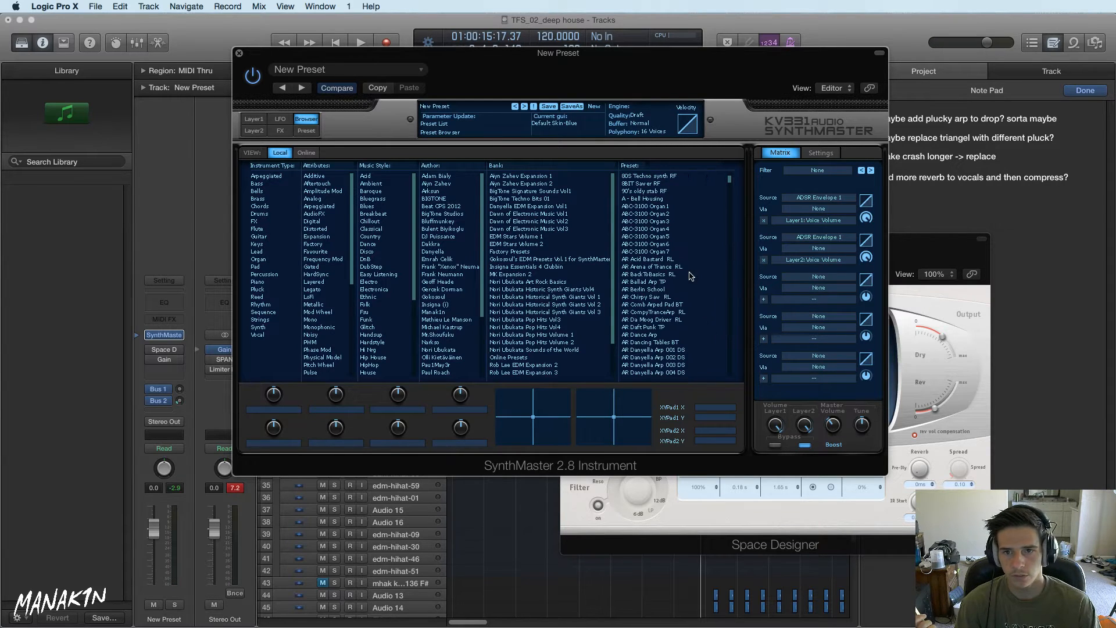
left_click(254, 118)
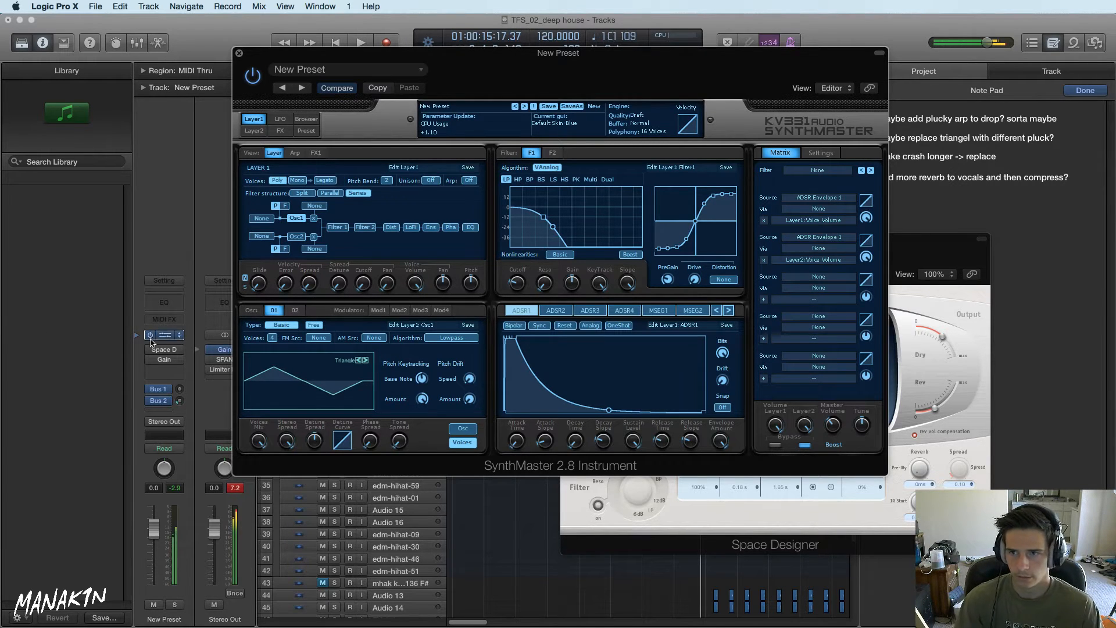
Add a Channel EQ after the Gain plug-in with a low cut at 140 Hz and a high cut at 365 Hz, and close it
left_click(163, 319)
left_click(165, 302)
left_click(165, 302)
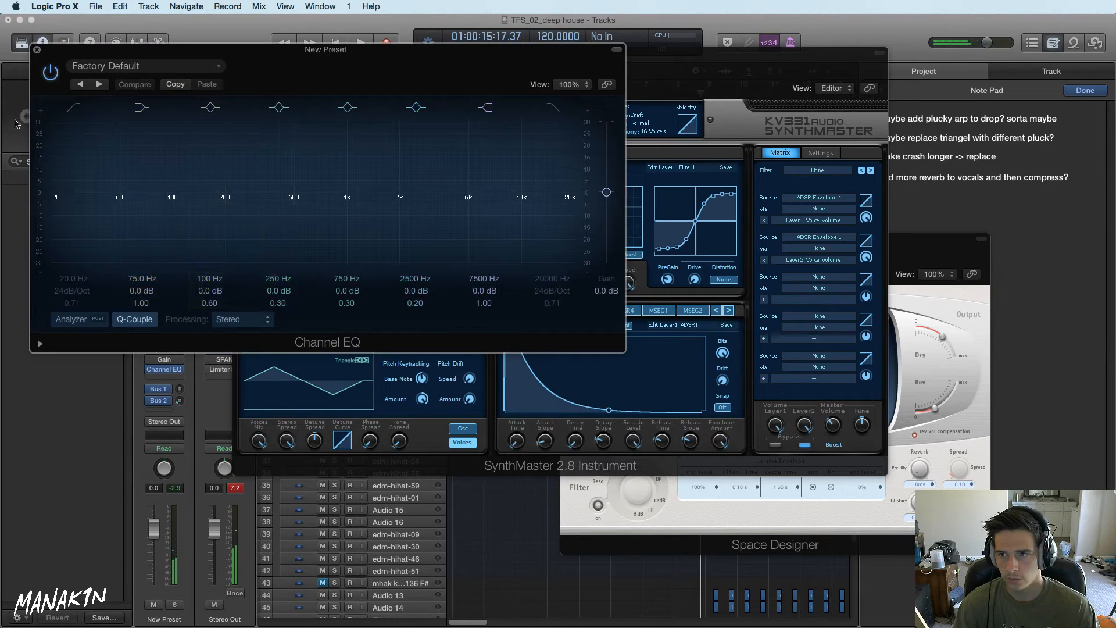
left_click_drag(69, 220, 106, 201)
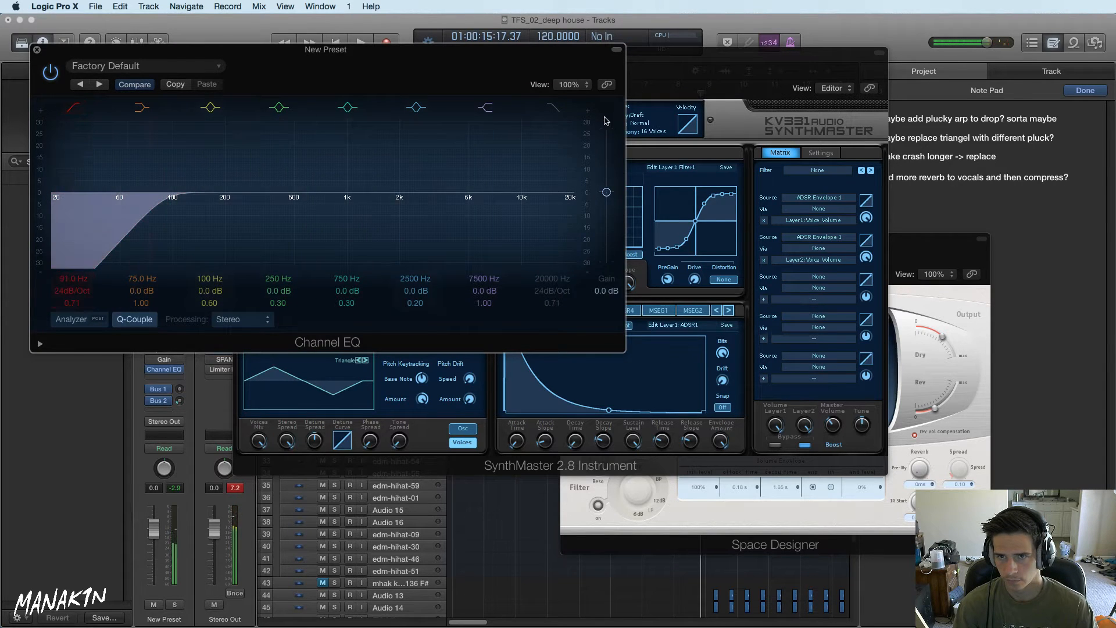
left_click_drag(572, 235, 288, 232)
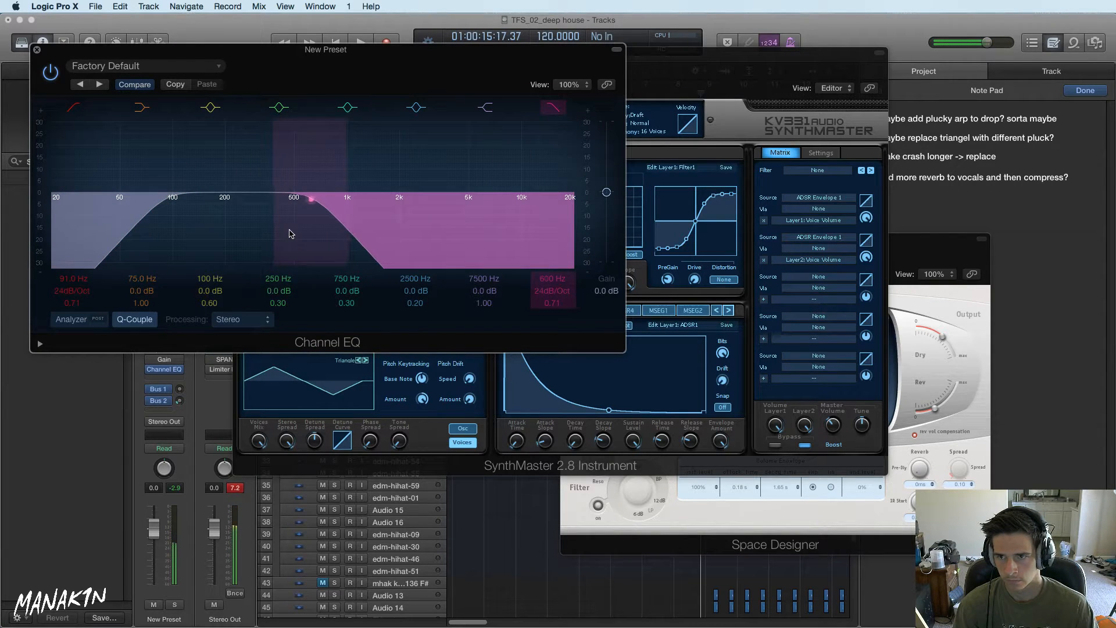
left_click_drag(165, 231, 189, 232)
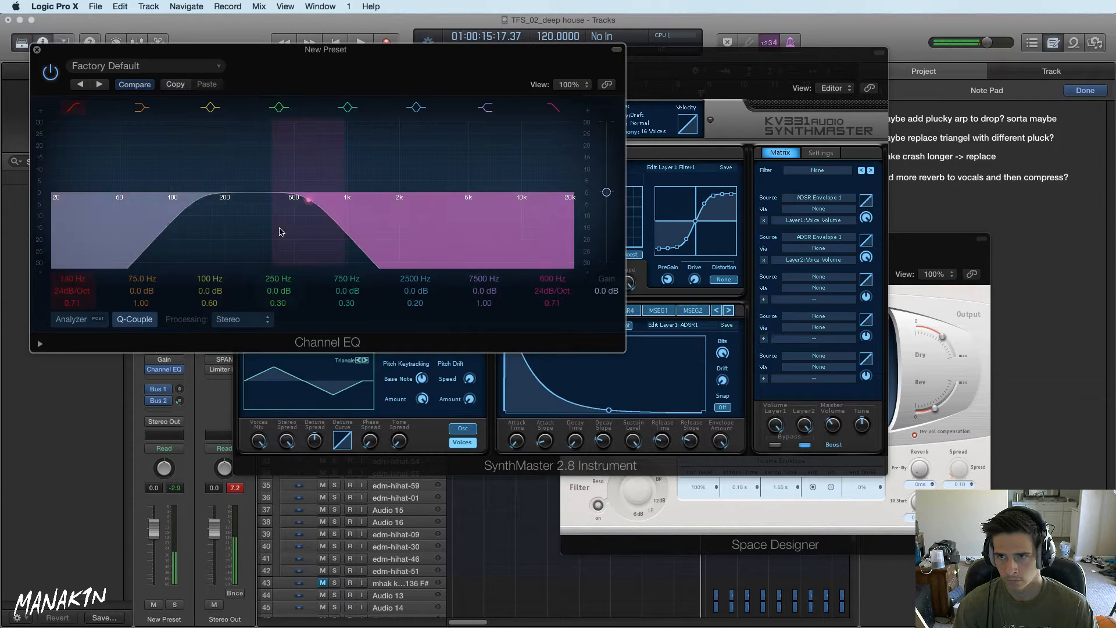
left_click_drag(279, 232, 247, 225)
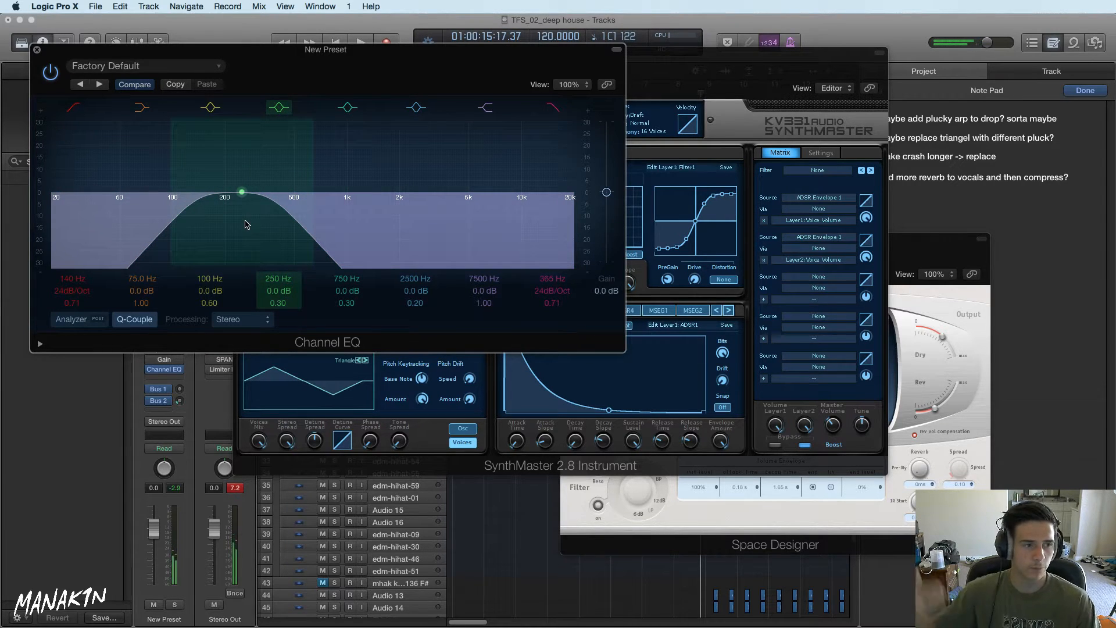
left_click(37, 49)
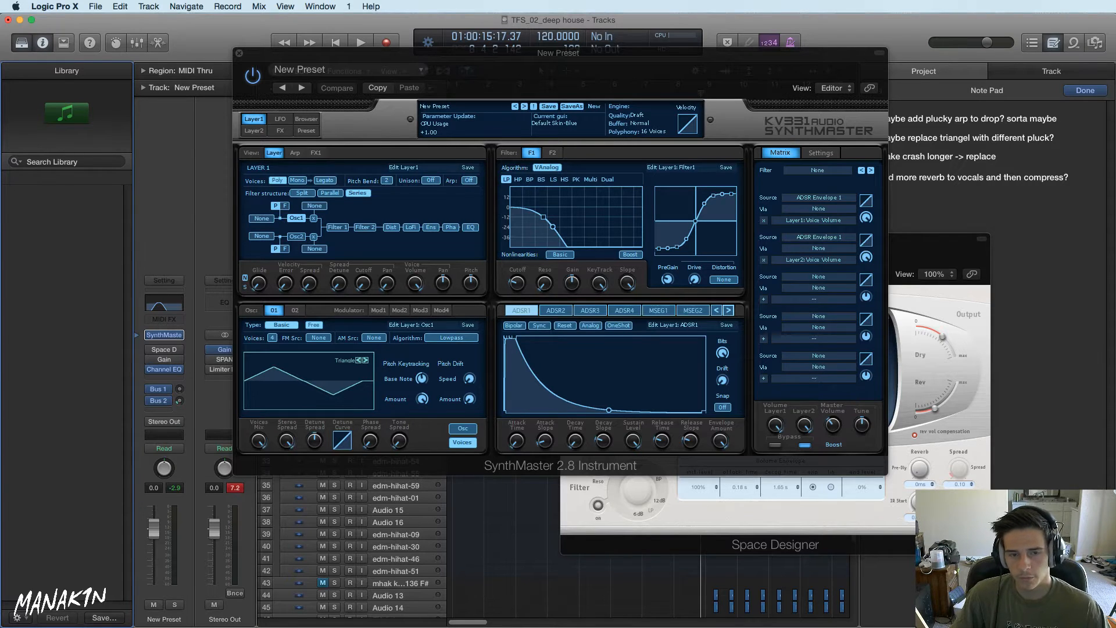
Reopen the Channel EQ to review its low-cut and high-cut curve, and close it again
key("super+Tab")
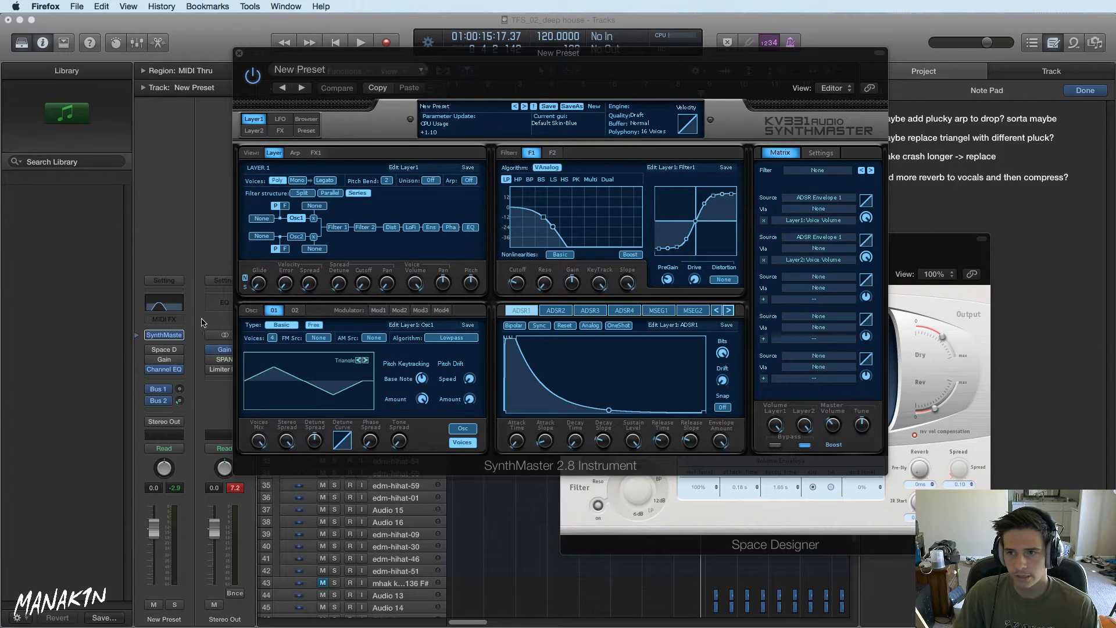
left_click(165, 370)
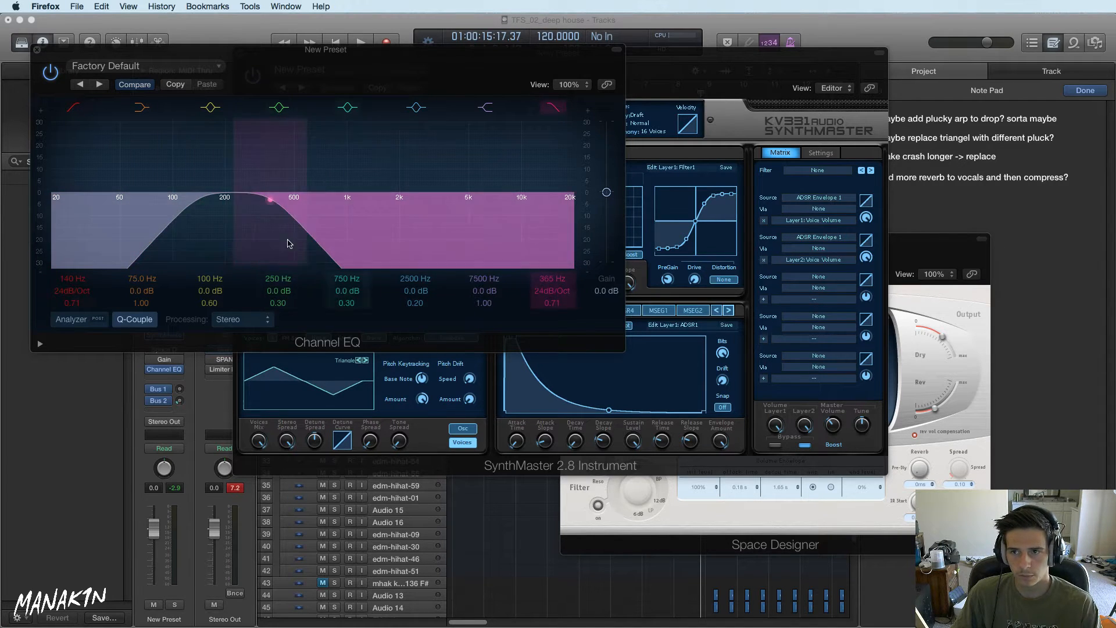
left_click(37, 49)
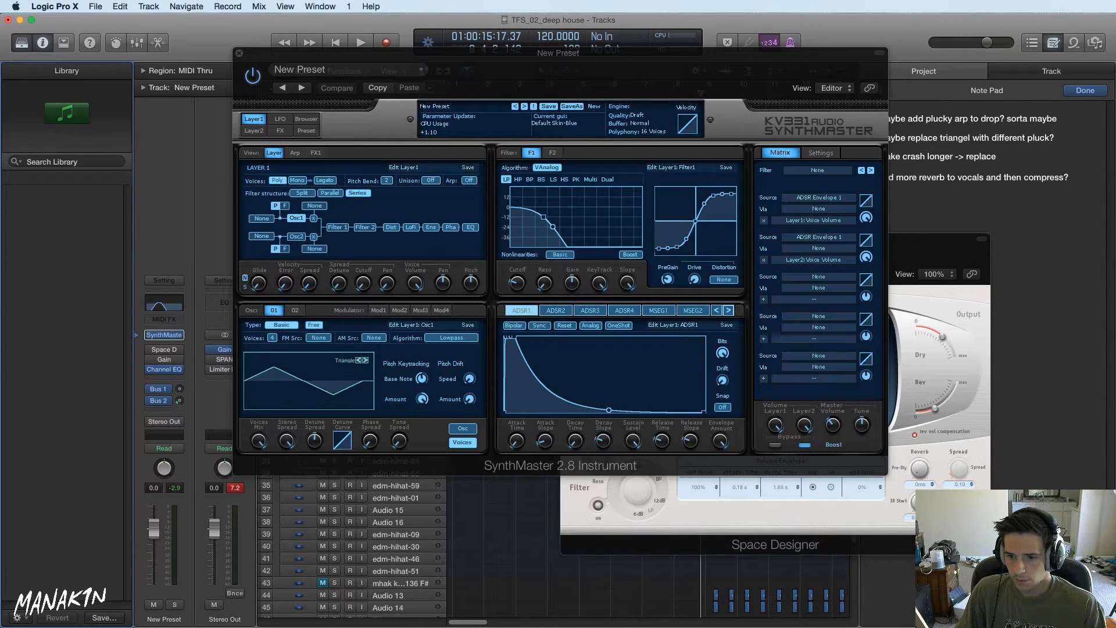
Search SynthMaster's preset browser for "hov" and clear the search to list all presets again
key("super+Tab")
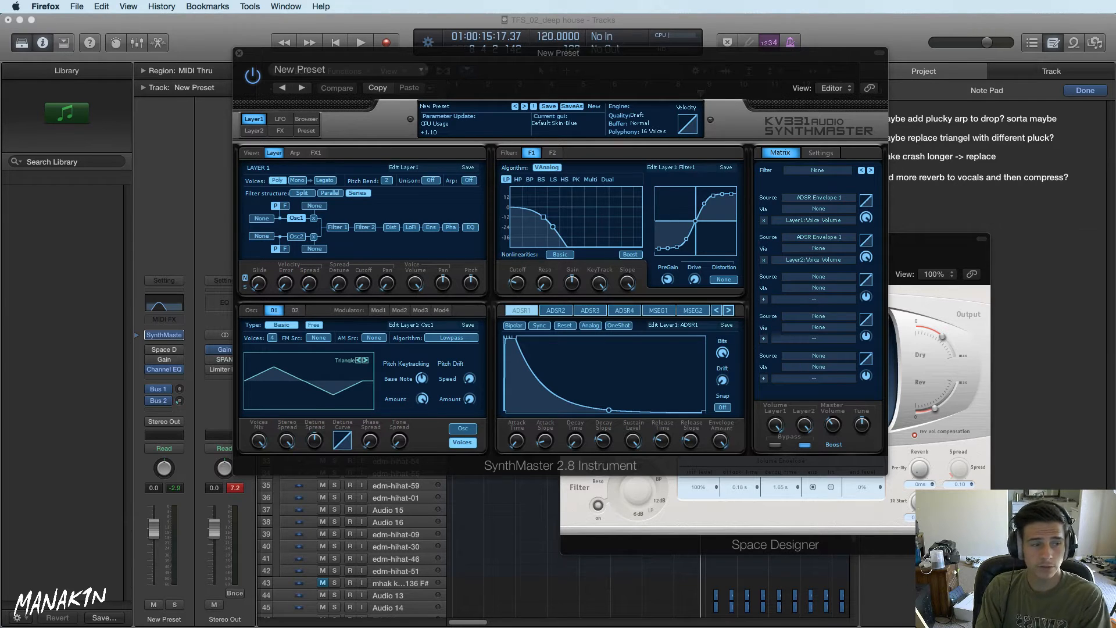
left_click(306, 119)
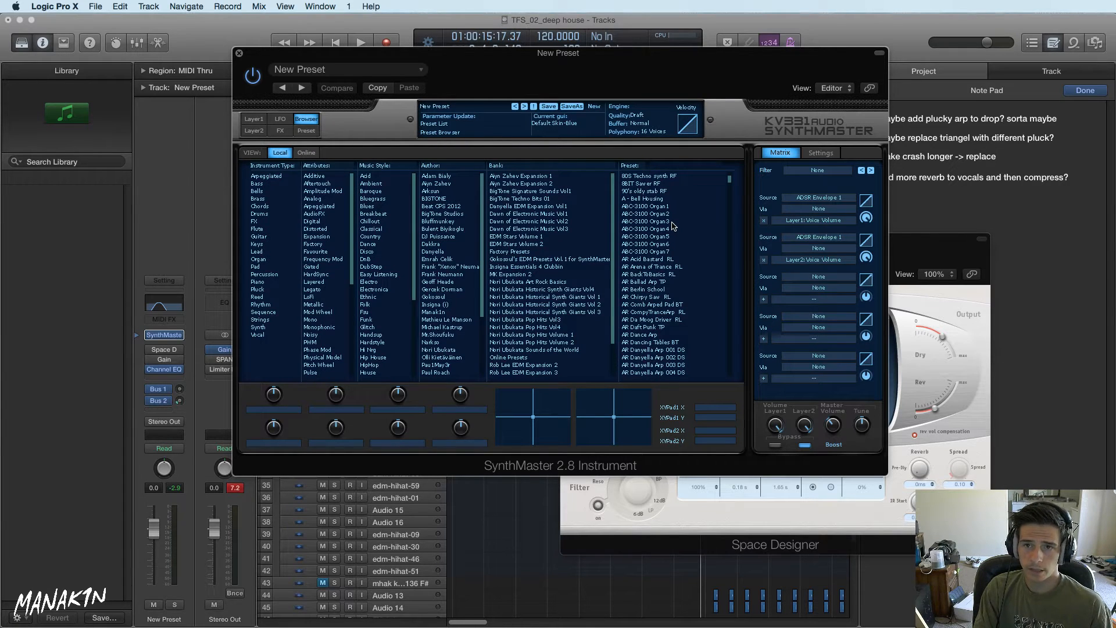
left_click(676, 167)
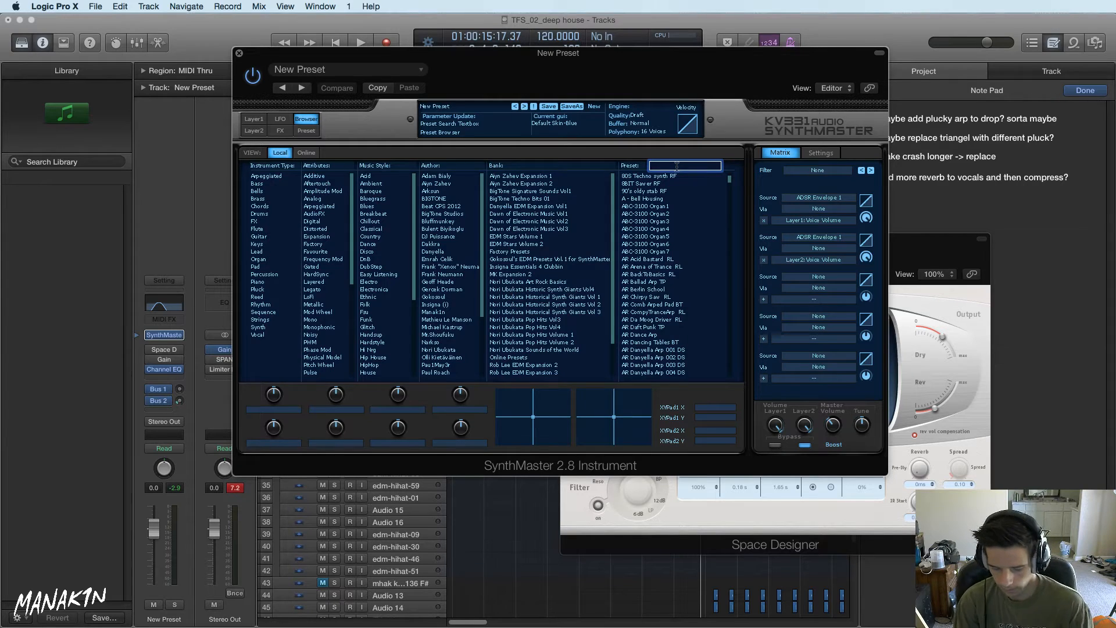
key("Return")
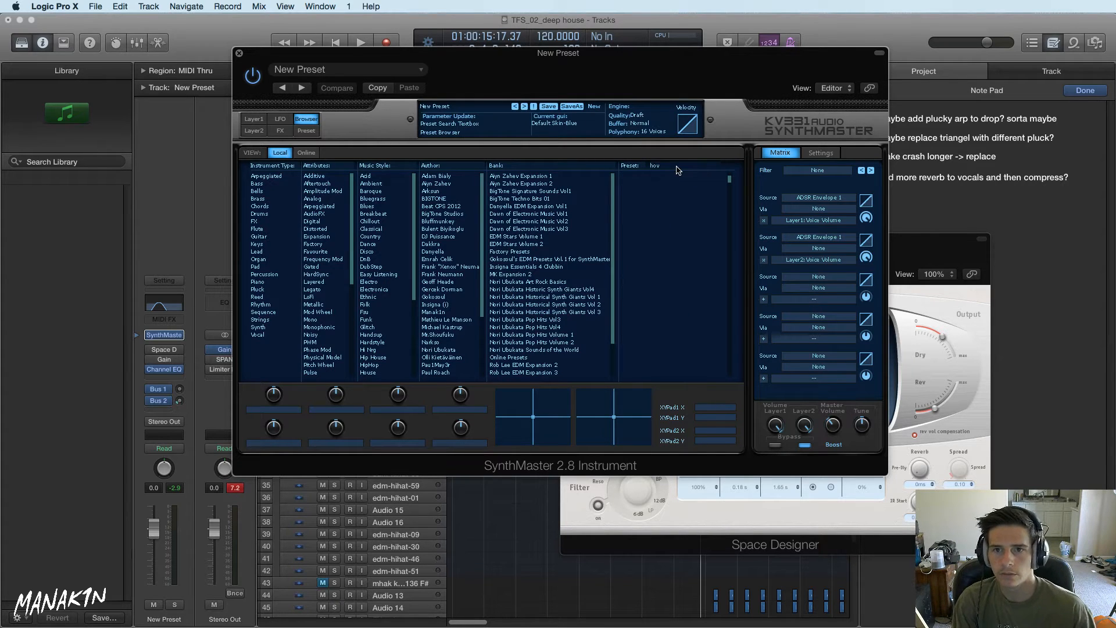
left_click(677, 167)
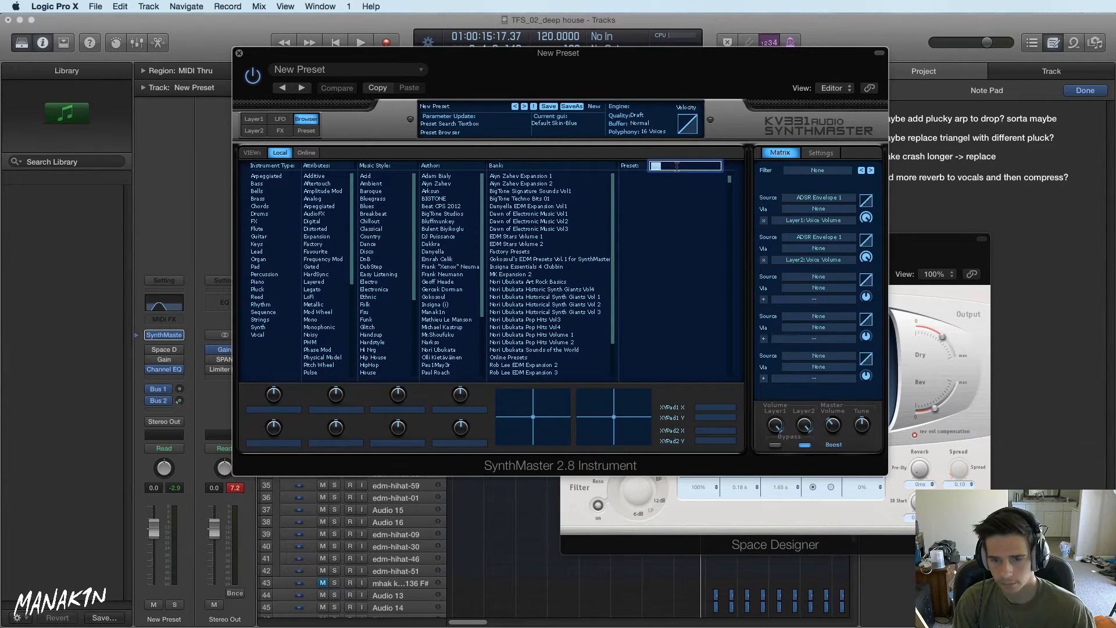
key("BackSpace")
key("Return")
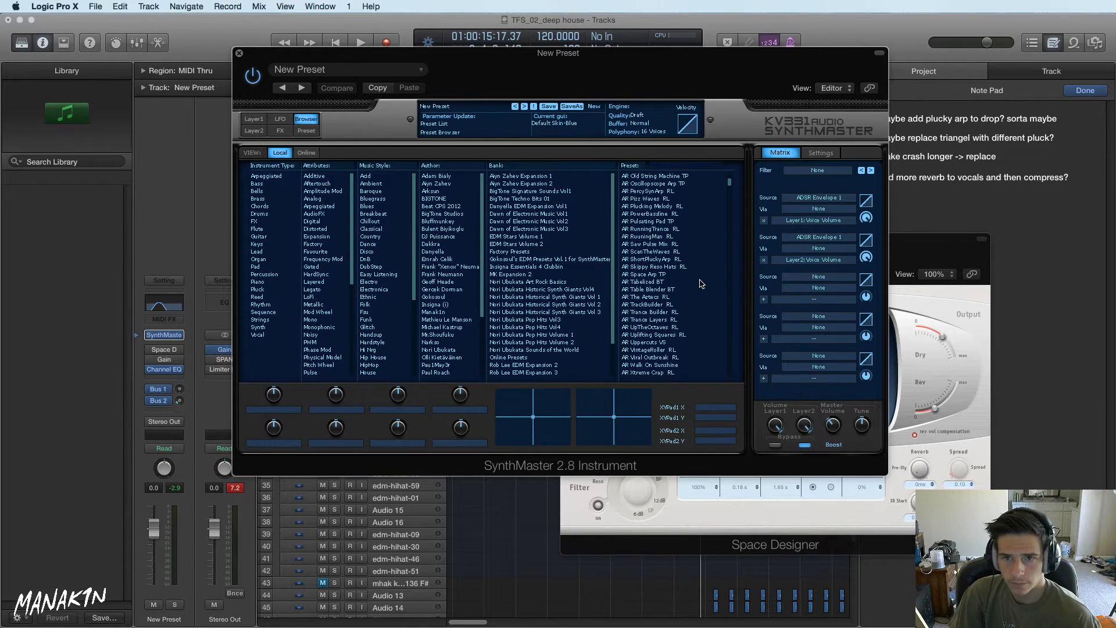
Load the LD Hyper UK lead preset from the preset list and lower the track's volume to -12.0 dB
scroll(702, 278, "down", 10)
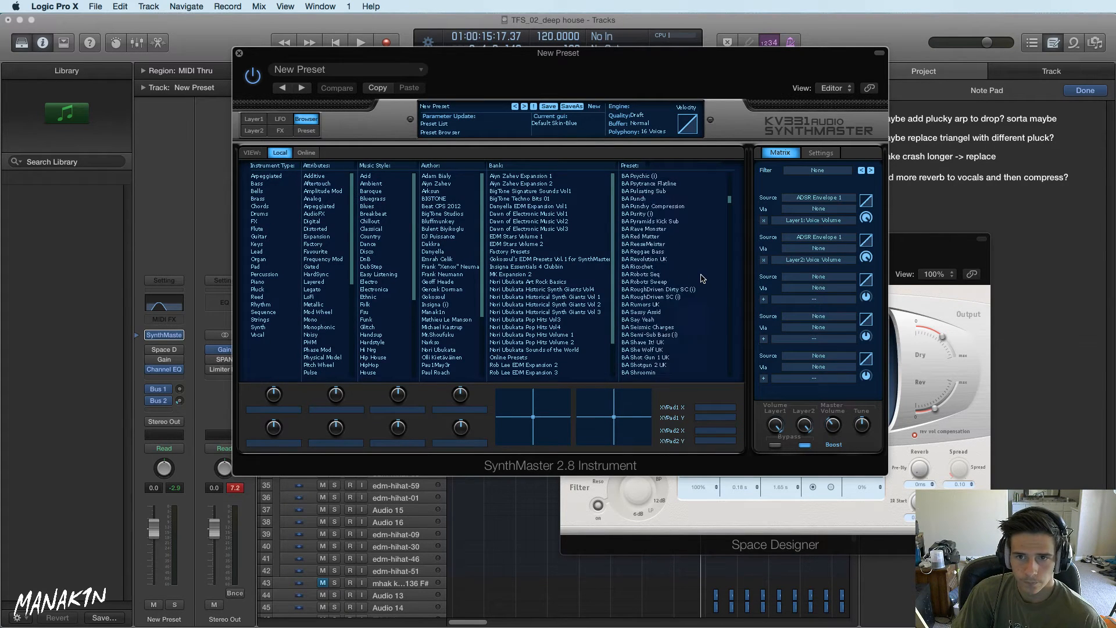
scroll(705, 274, "down", 5)
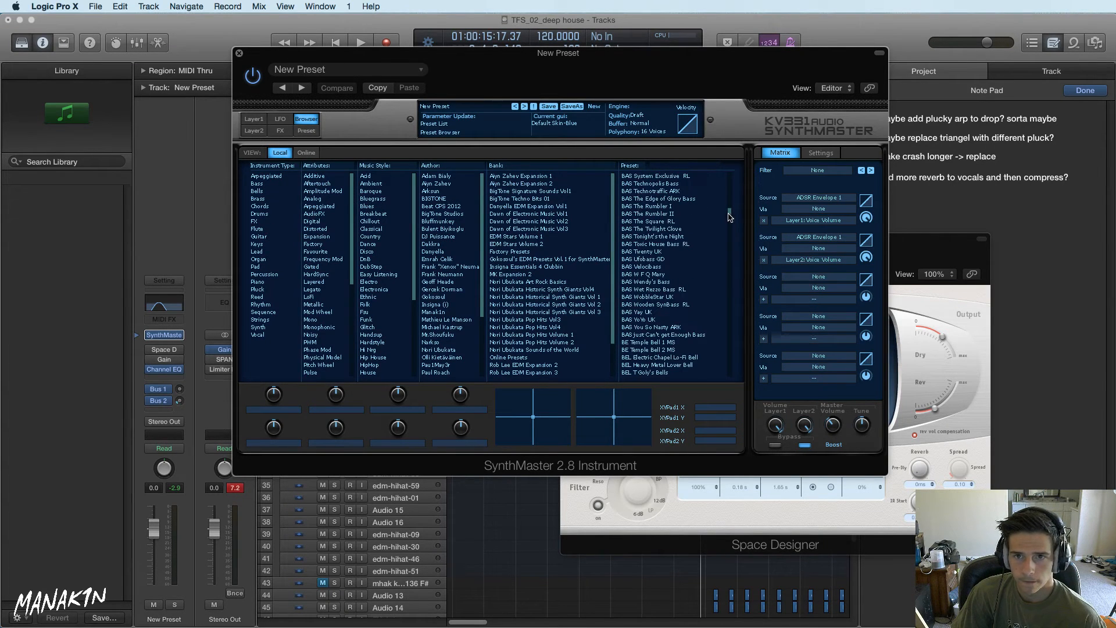
left_click_drag(729, 213, 731, 279)
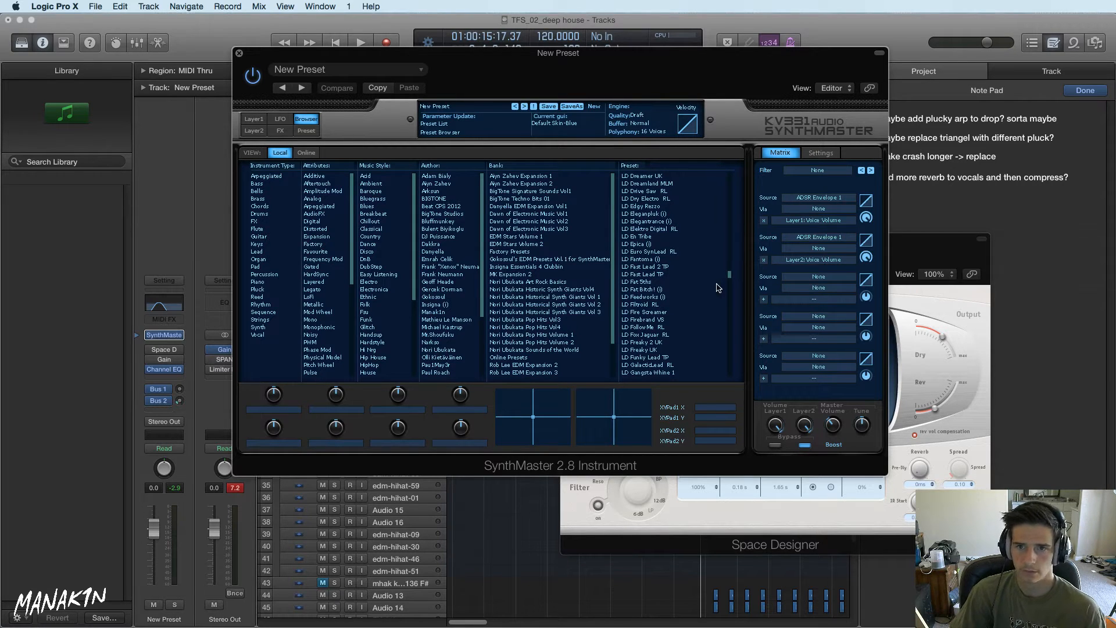
scroll(709, 289, "down", 5)
scroll(710, 288, "down", 3)
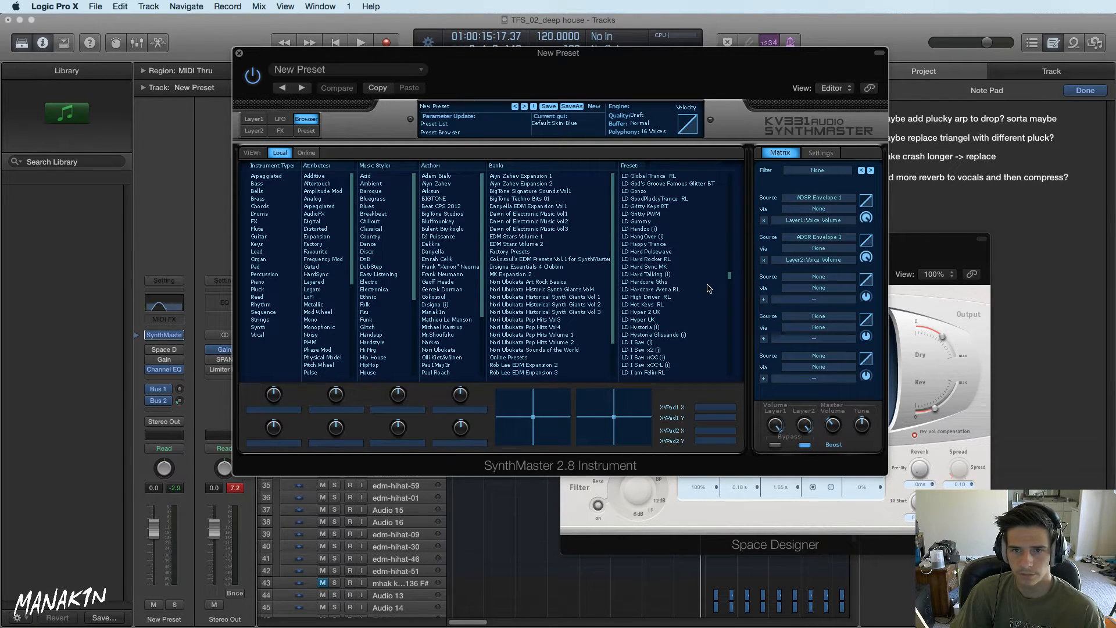
scroll(709, 288, "down", 3)
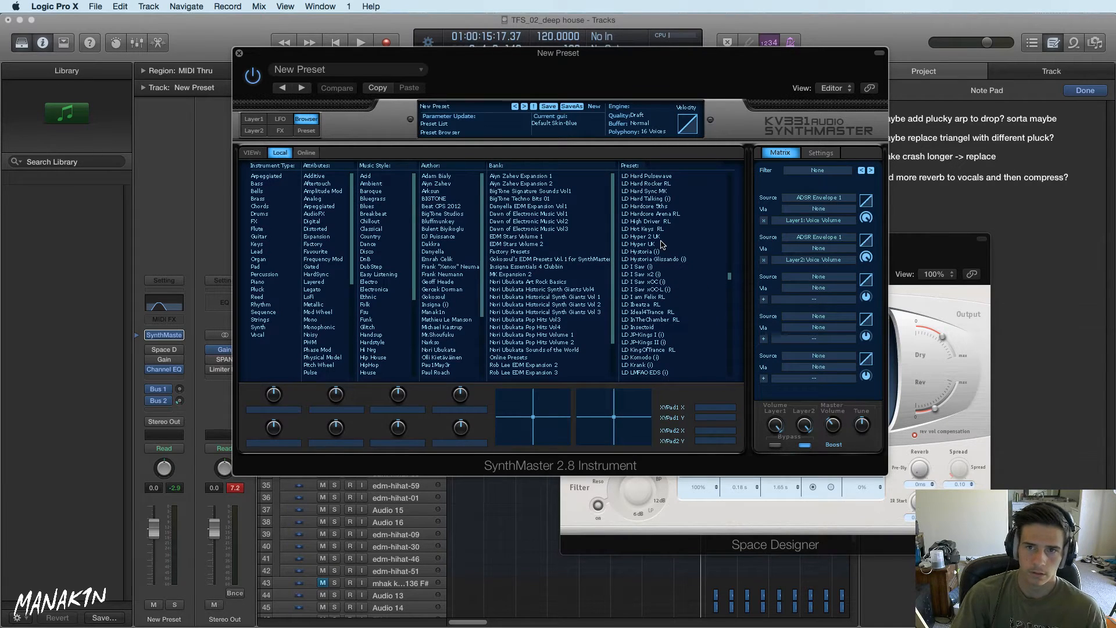
left_click(640, 245)
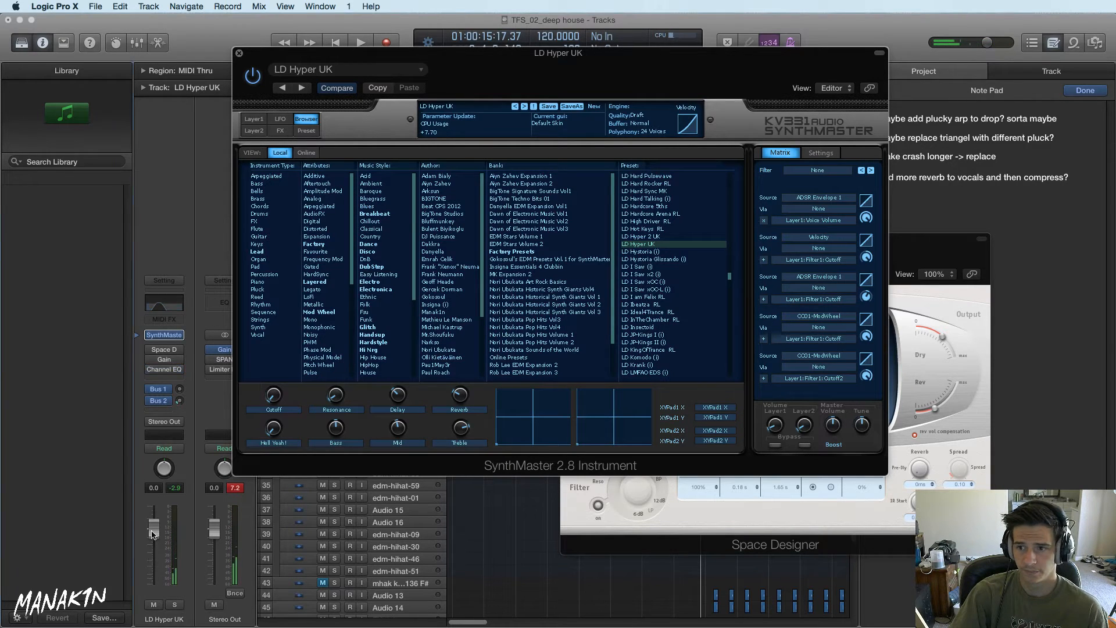
left_click_drag(154, 529, 153, 555)
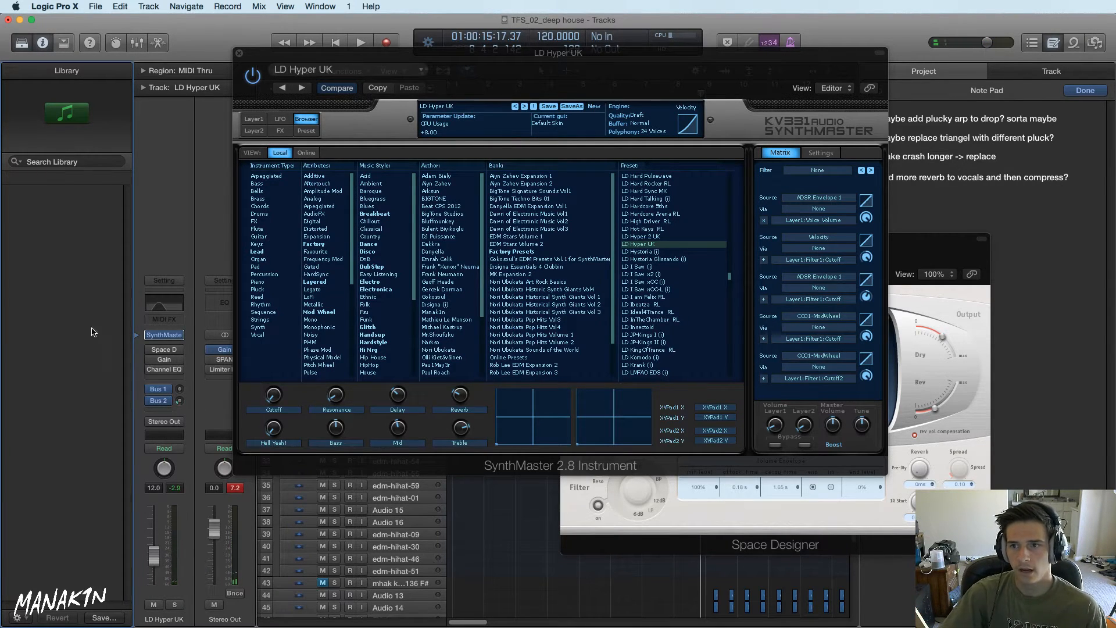
Turn off the Channel EQ's low cut, set its high cut to 310 Hz, and bypass the EQ with the Gain plug-in open for comparison
left_click(159, 369)
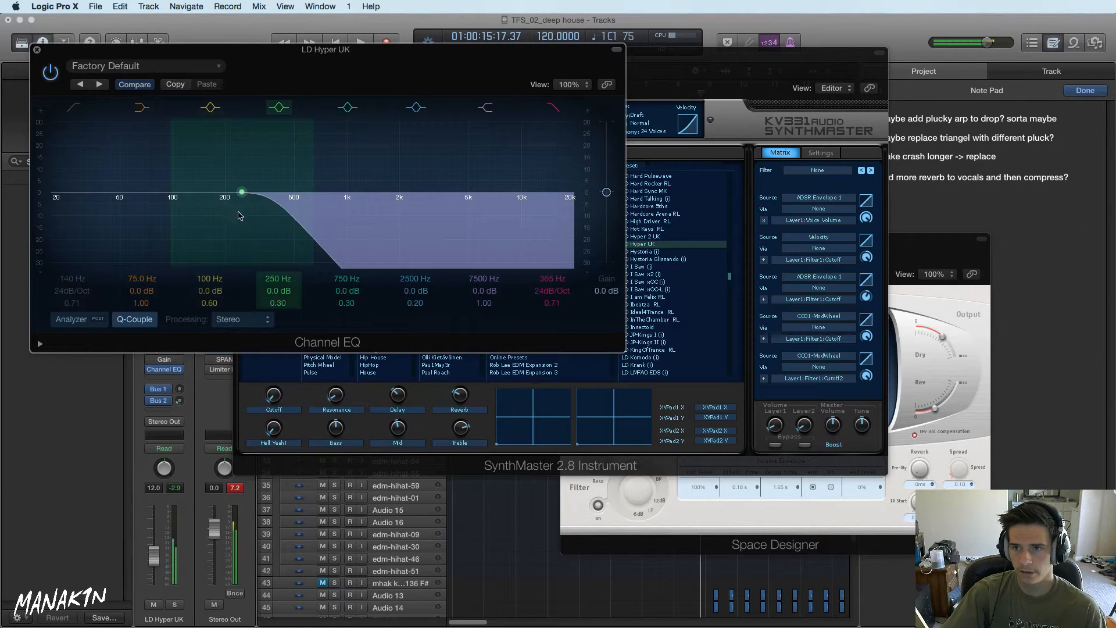
mouse_move(256, 220)
left_mouse_down()
mouse_move(217, 216)
mouse_move(250, 225)
left_mouse_up()
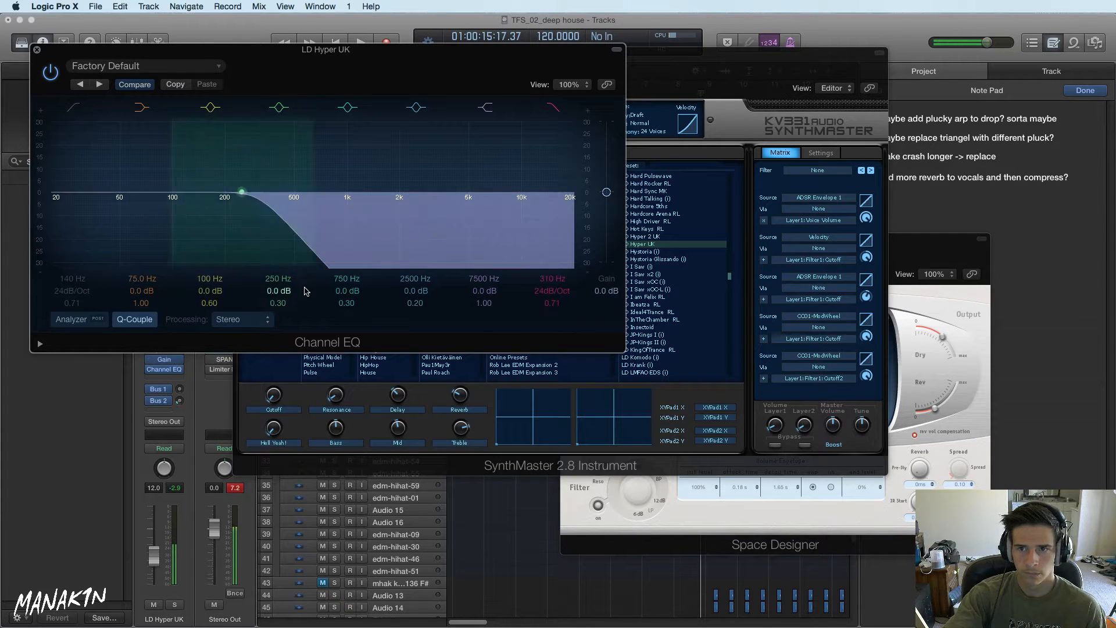
left_click(164, 359)
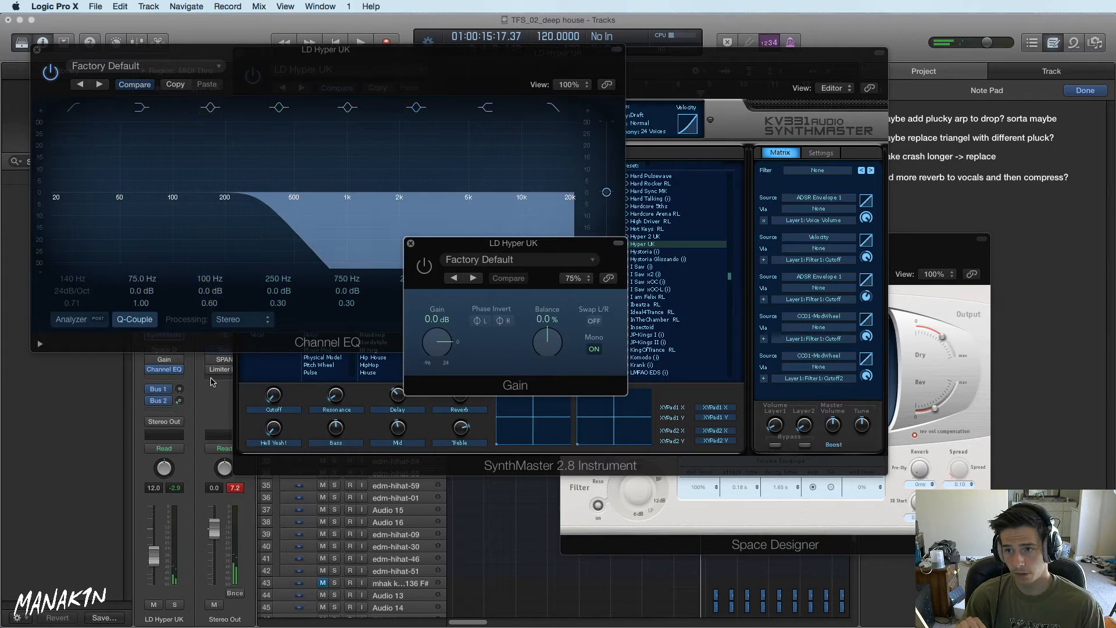
left_click(152, 370)
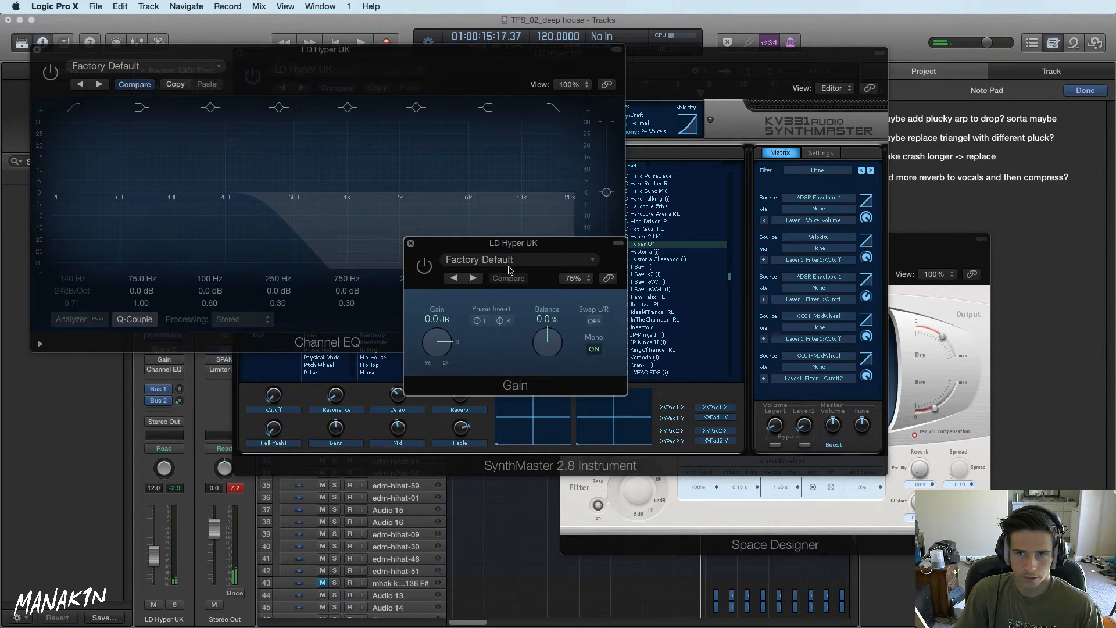
Close the Channel EQ, Gain and SynthMaster plug-in windows of the LD Hyper UK track
left_click(42, 56)
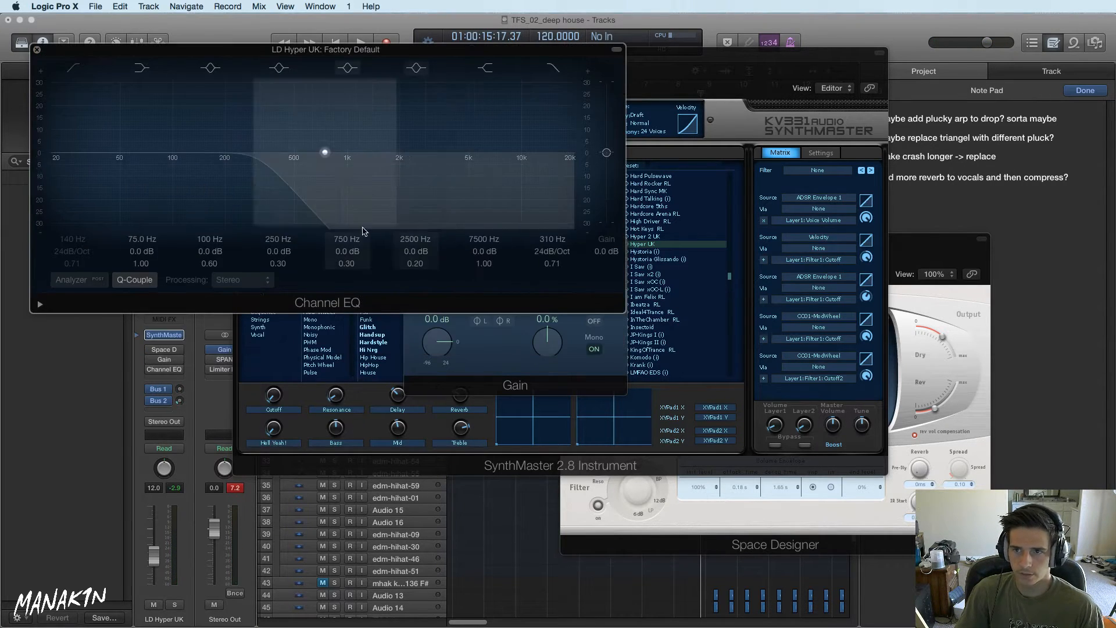
left_click(37, 50)
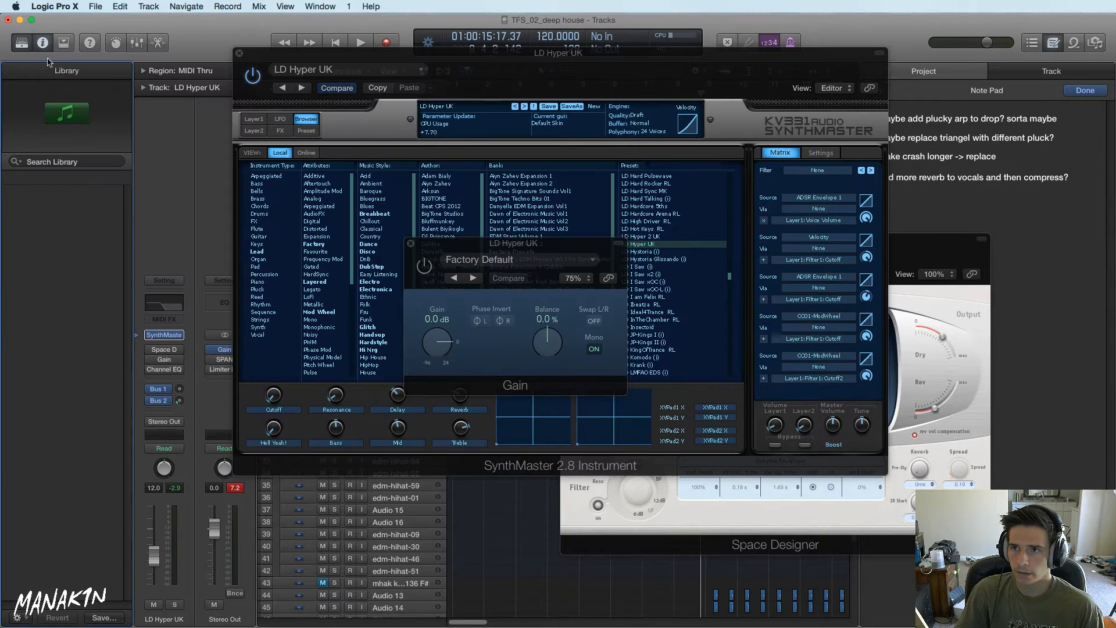
left_click(410, 243)
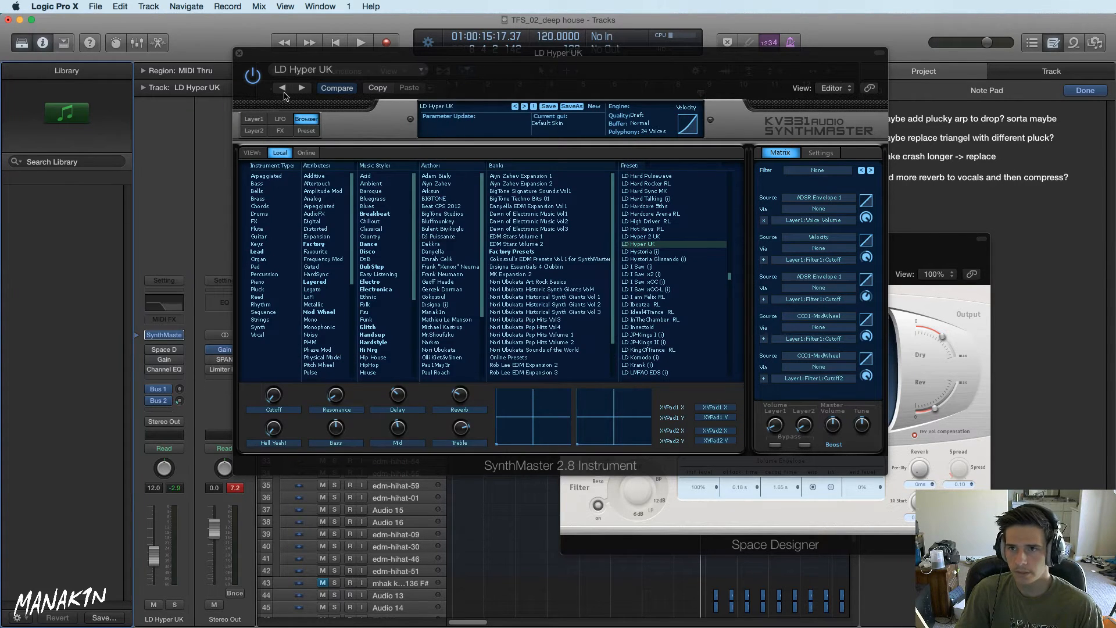
left_click(239, 53)
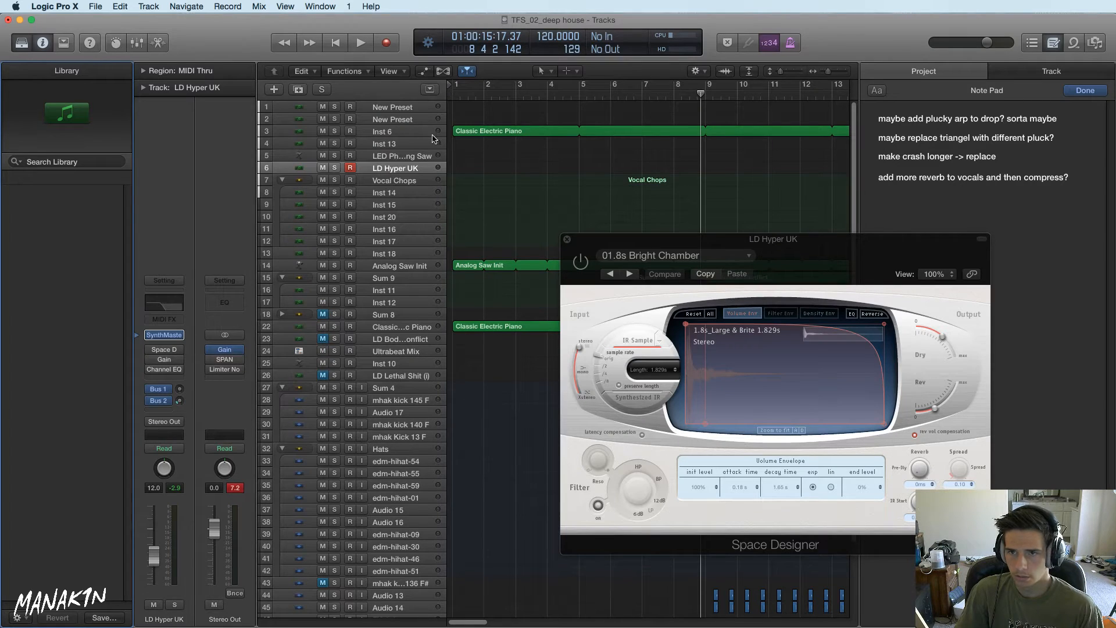
Delete the LD Hyper UK track from the arrangement
left_click(410, 182)
left_click(413, 170)
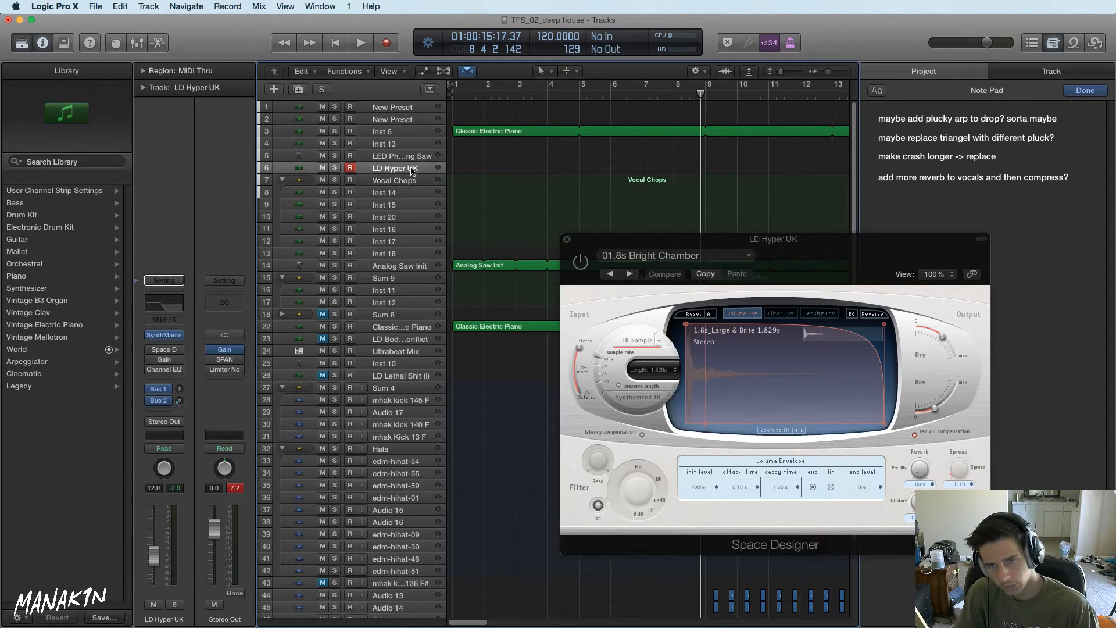
key("super+BackSpace")
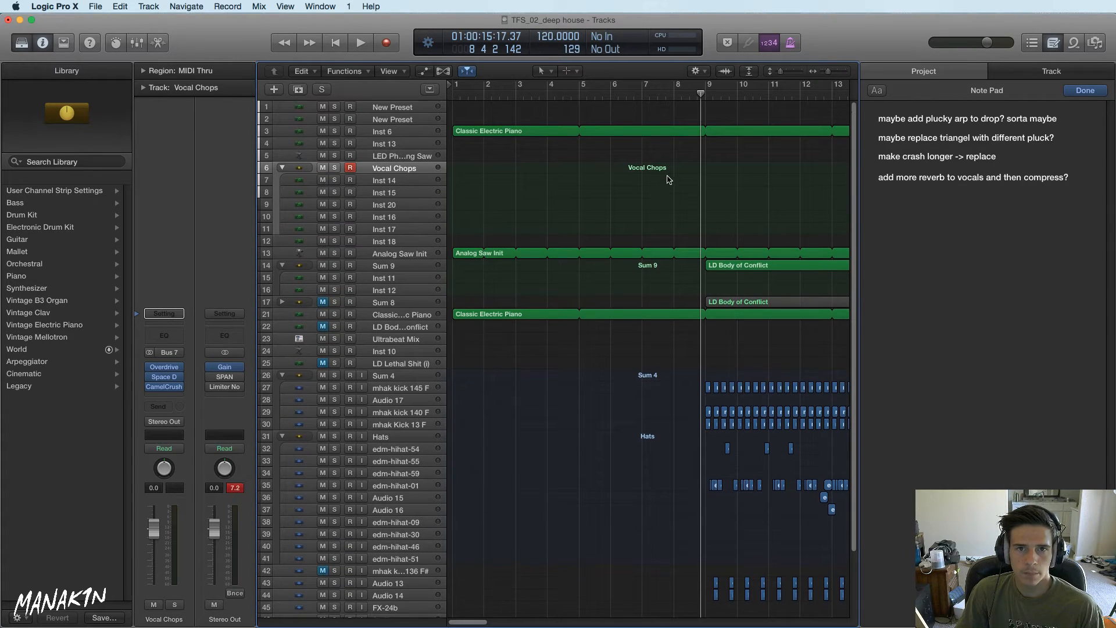
Highlight the word "triangel" in the project note about replacing it with a different pluck, and clear the highlight again
scroll(674, 206, "right", 2)
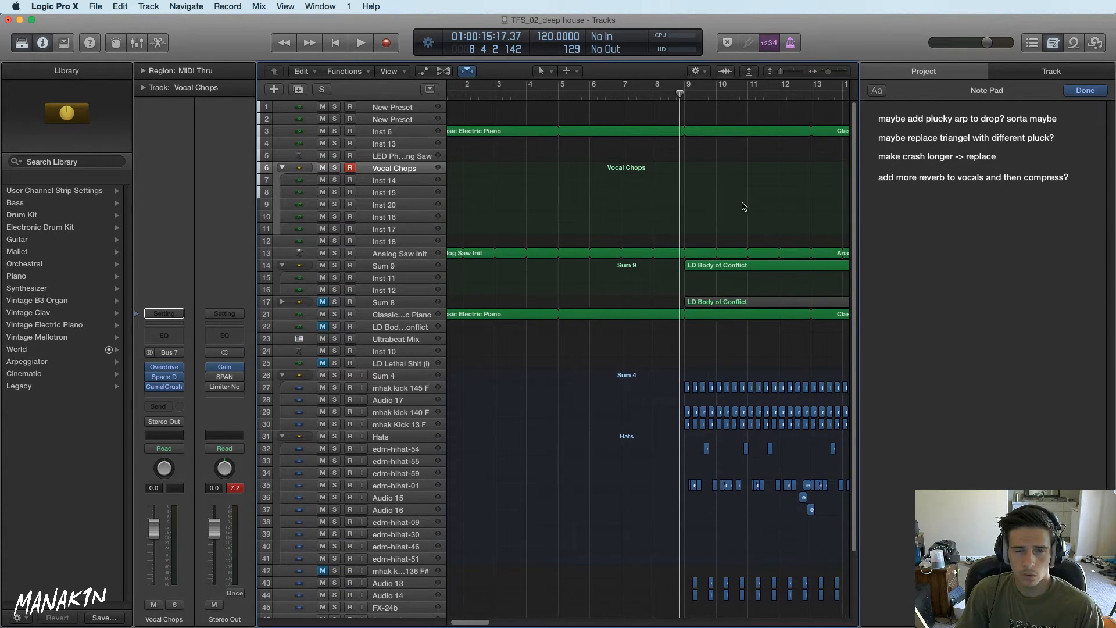
scroll(789, 208, "right", 1)
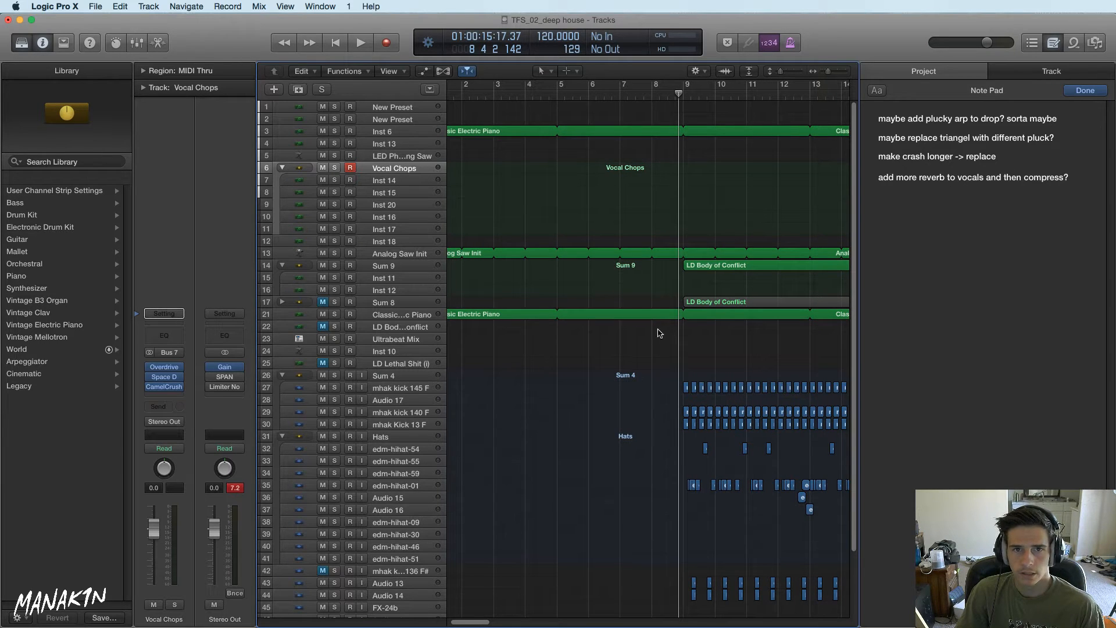
left_click(971, 139)
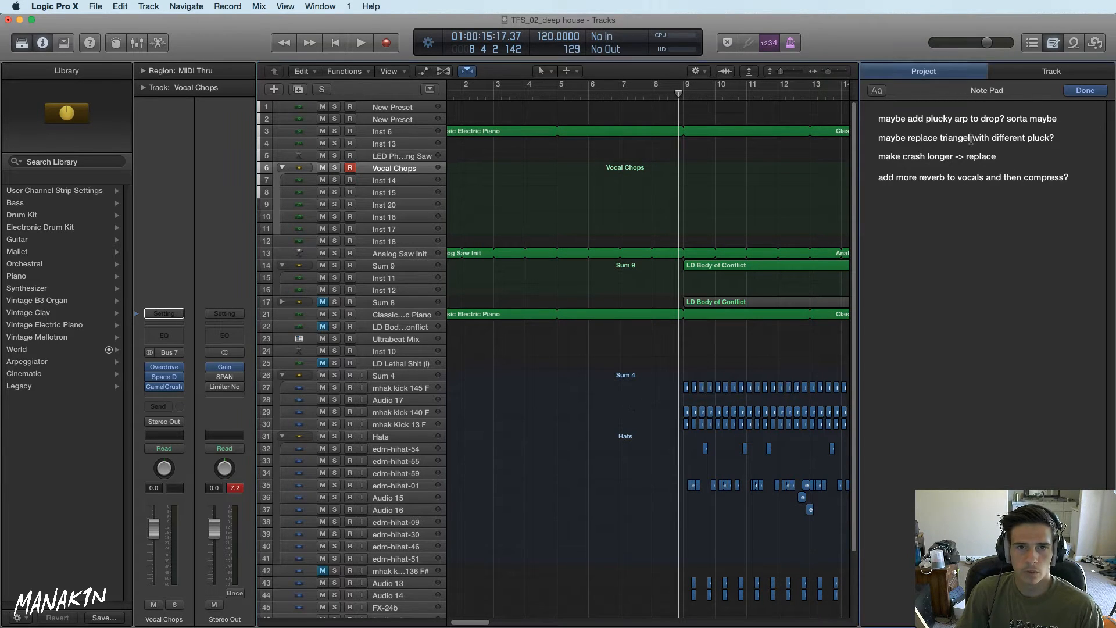
left_click_drag(942, 139, 940, 139)
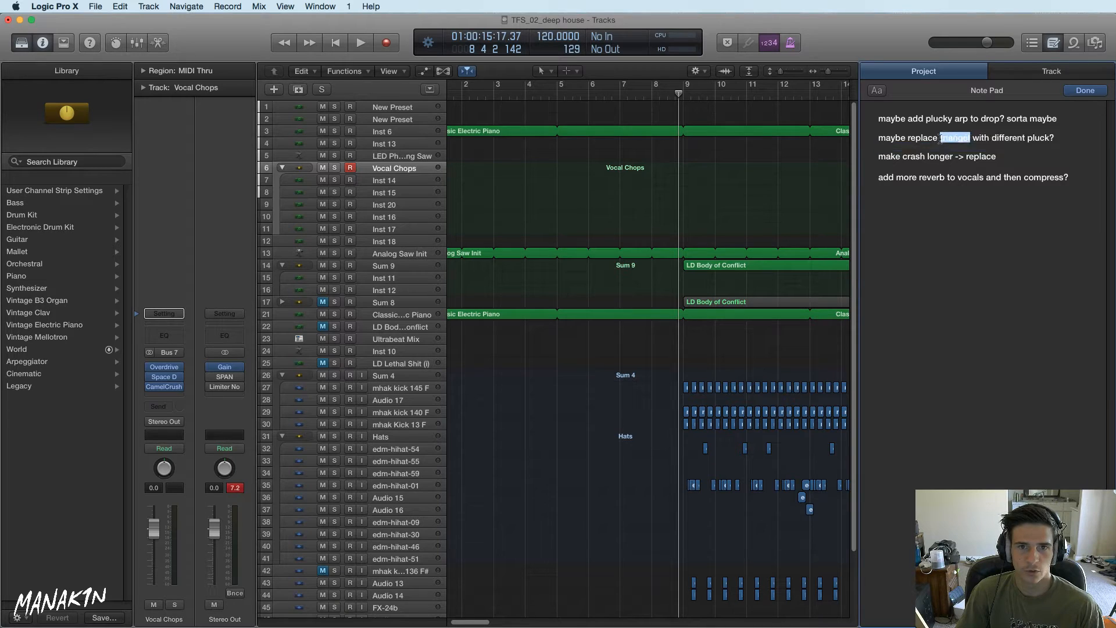
left_click(816, 204)
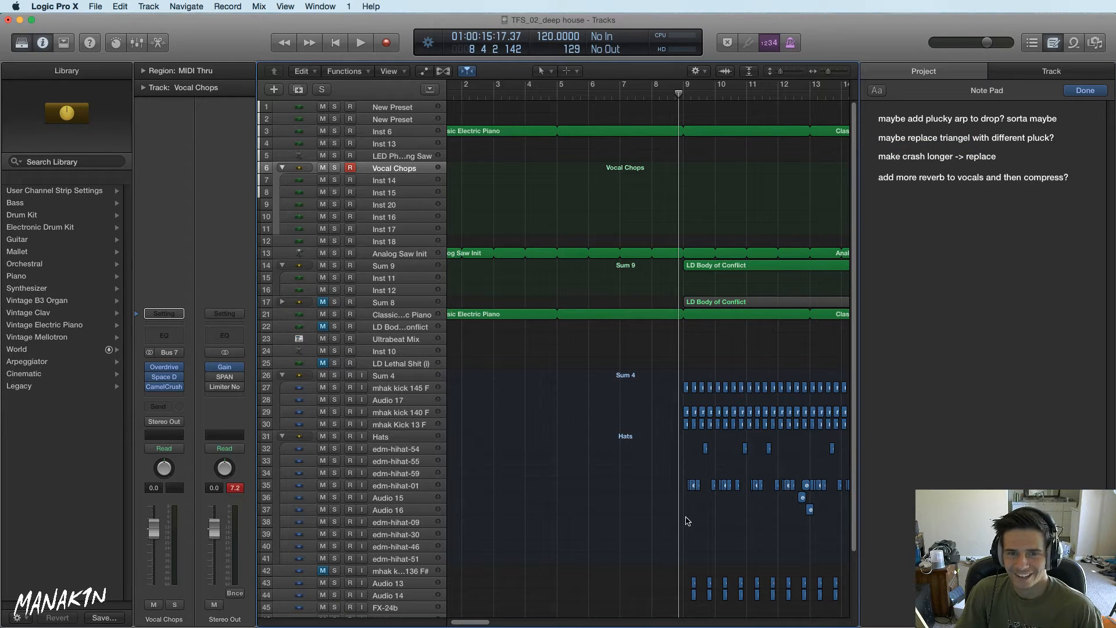
Play the arrangement from about bar 22, and replay the break from bar 25
left_click_drag(476, 623, 535, 622)
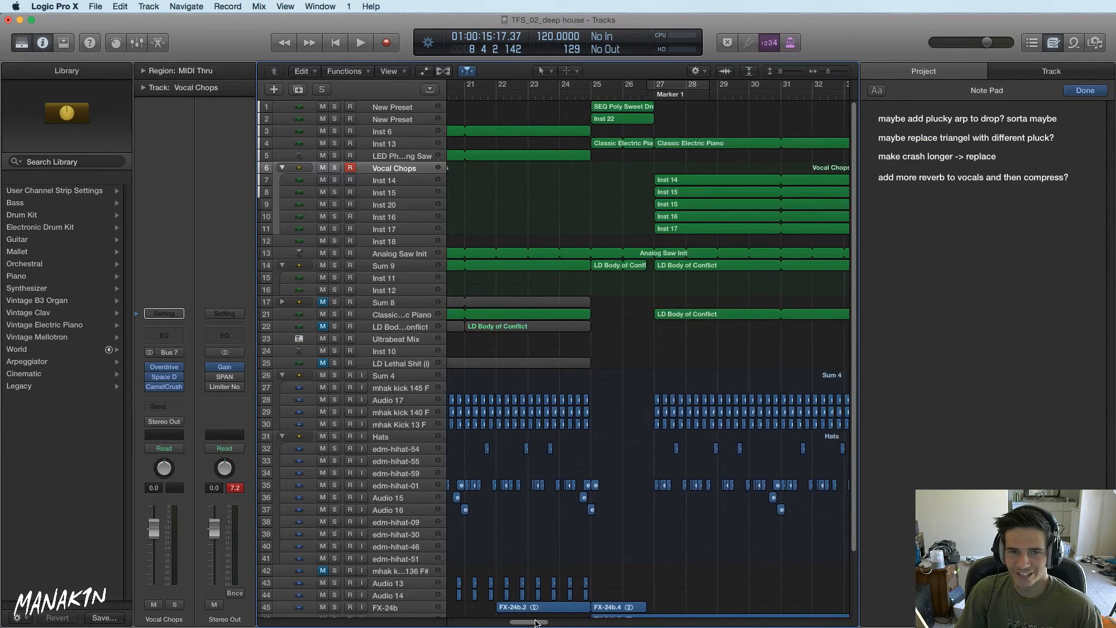
scroll(619, 401, "down", 3)
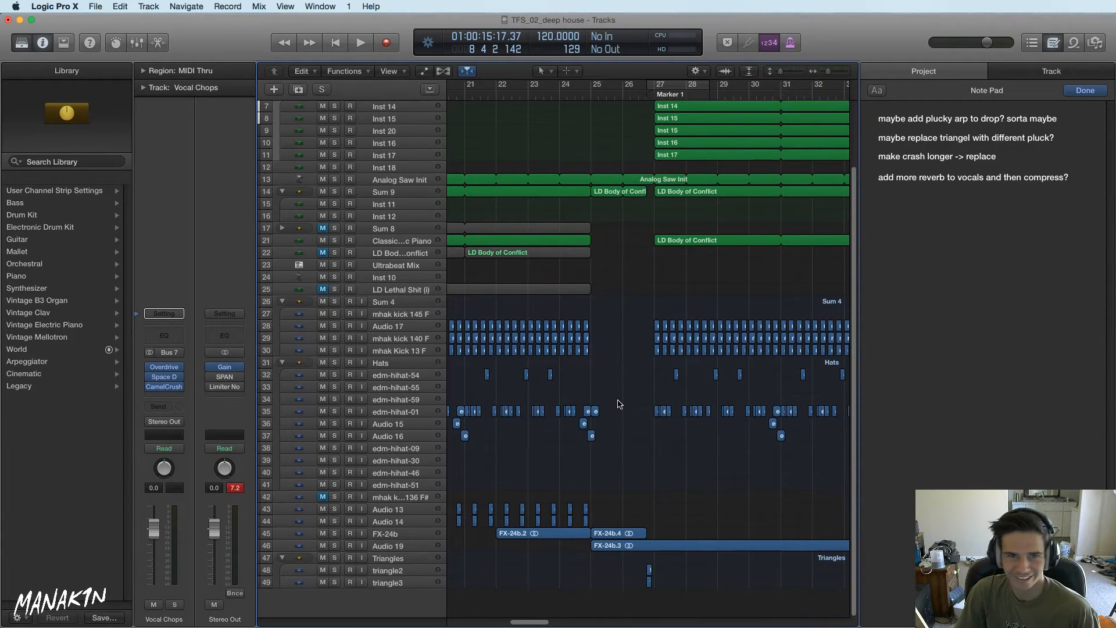
left_click(824, 71)
left_click(828, 72)
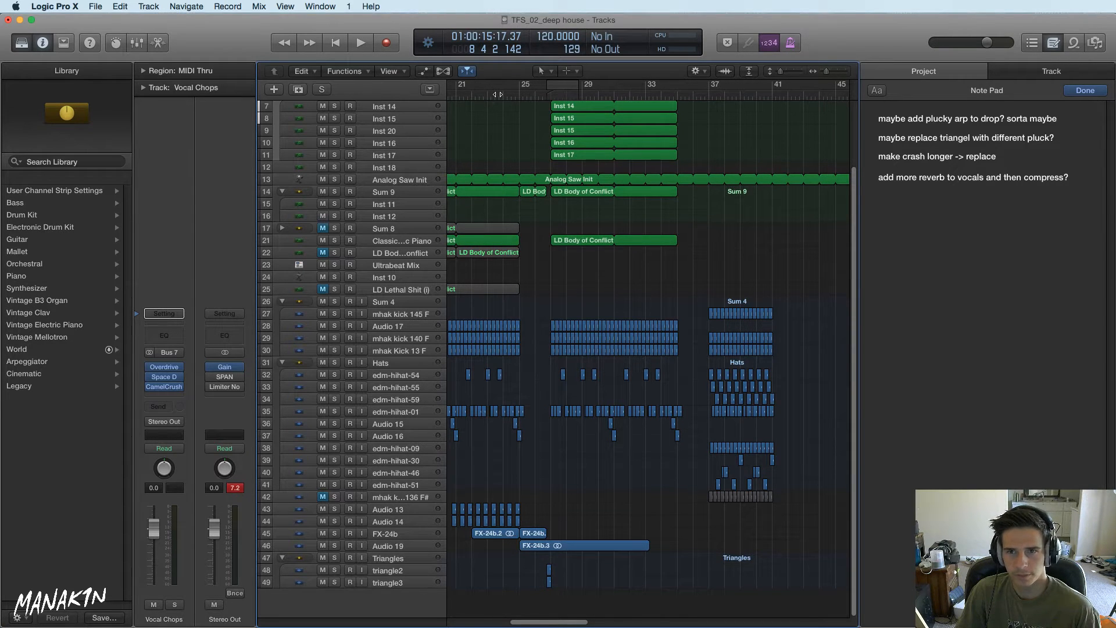
left_click(472, 94)
key("space")
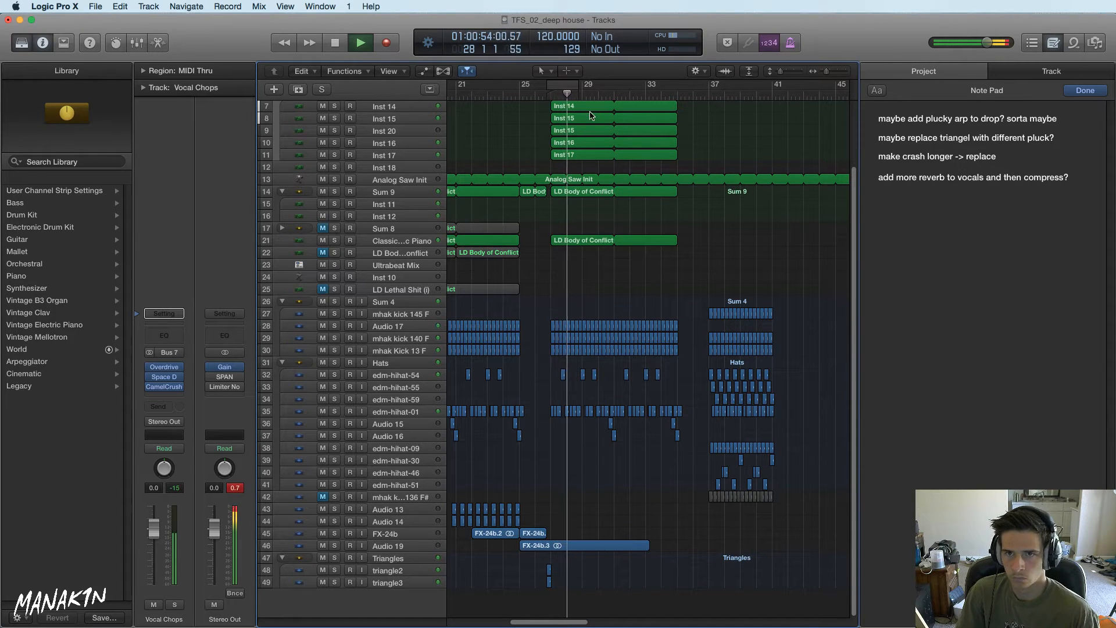
left_click(519, 94)
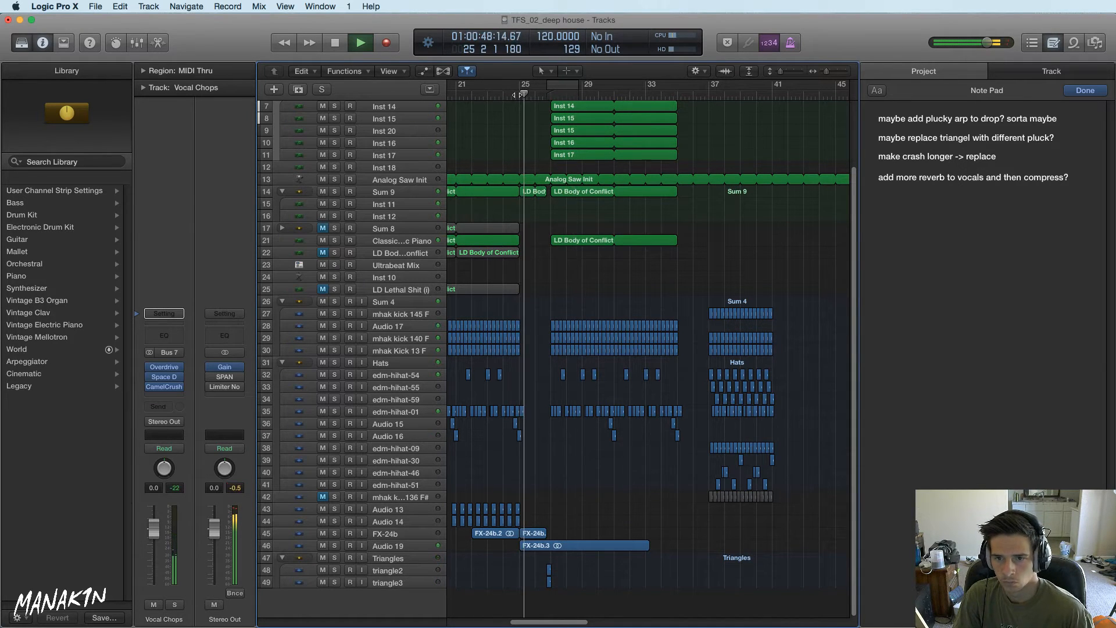
key("space")
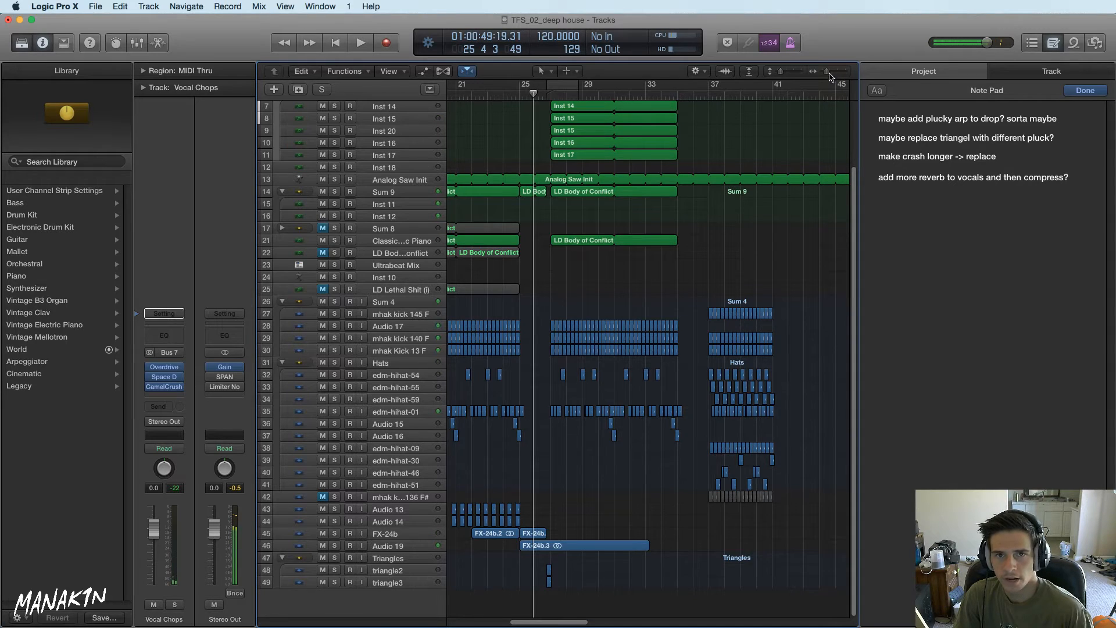
Solo the Triangles track stack, turn on the cycle range around Marker 1 and listen to the triangles alone
left_click_drag(829, 74, 788, 71)
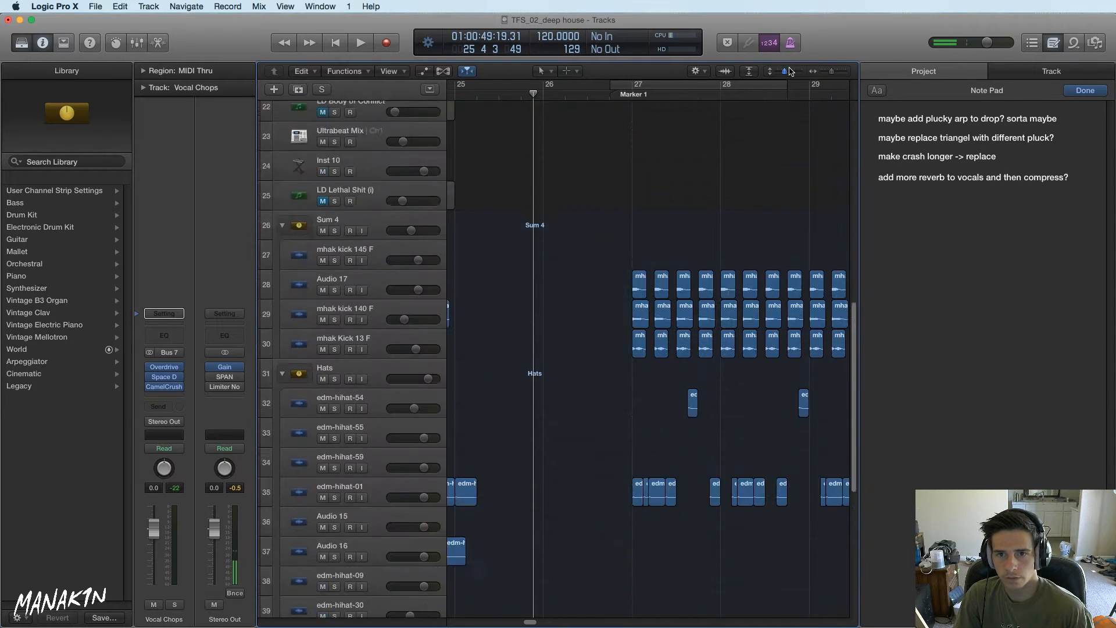
scroll(727, 313, "down", 5)
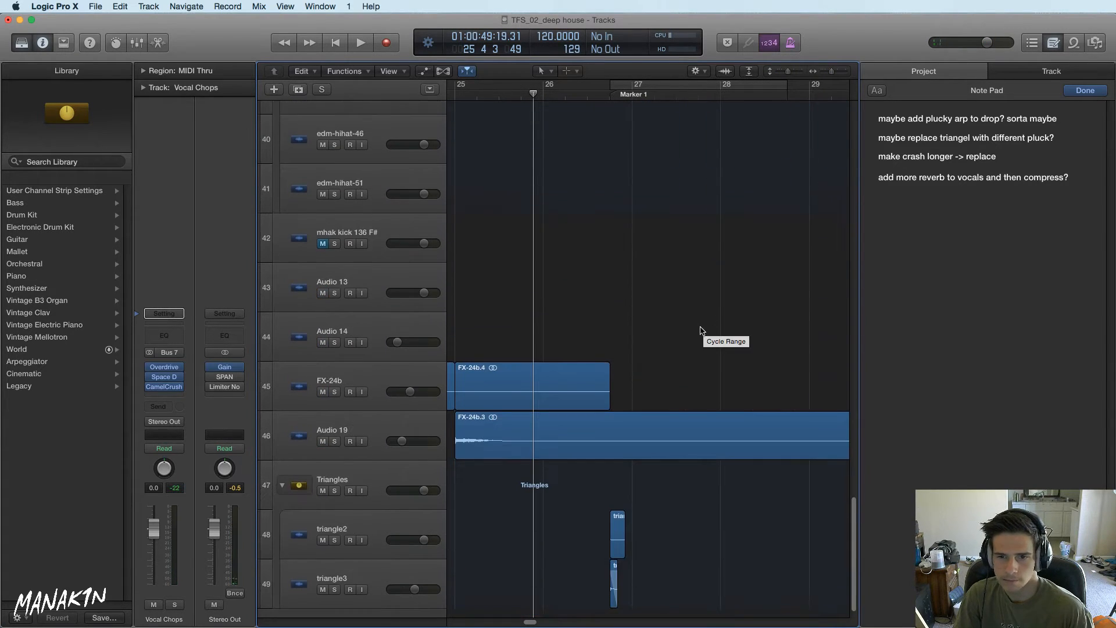
key("s")
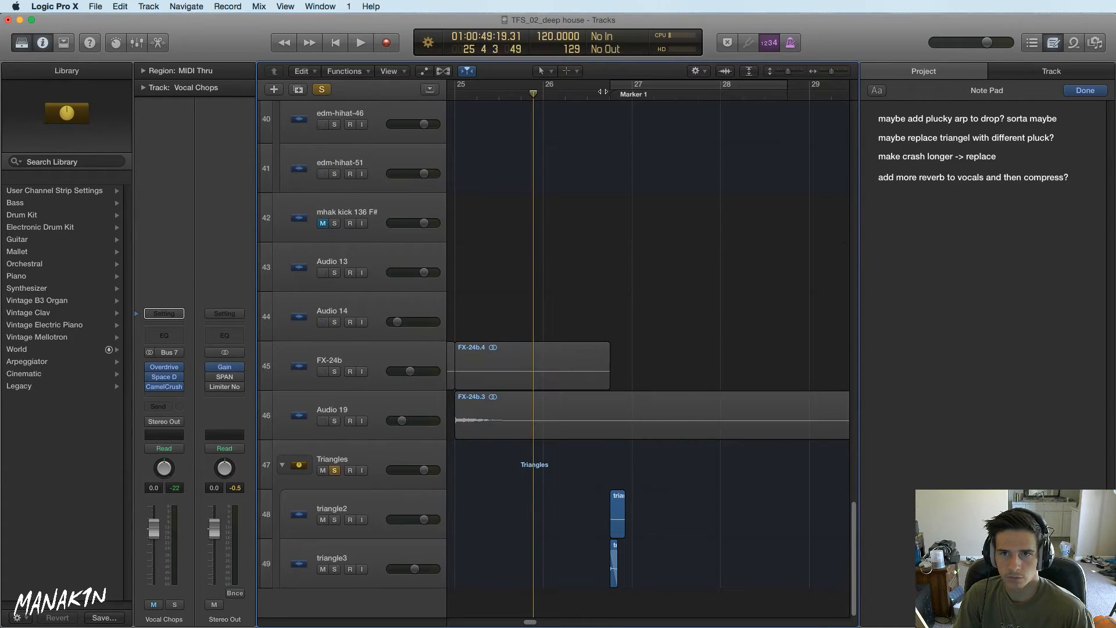
left_click(684, 83)
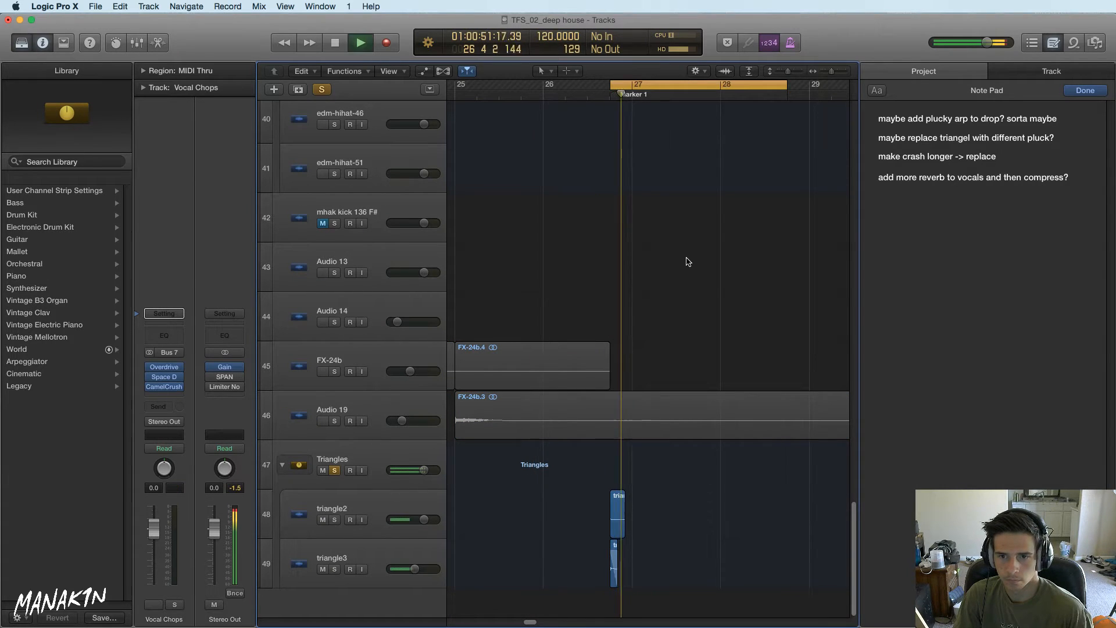
left_click(344, 460)
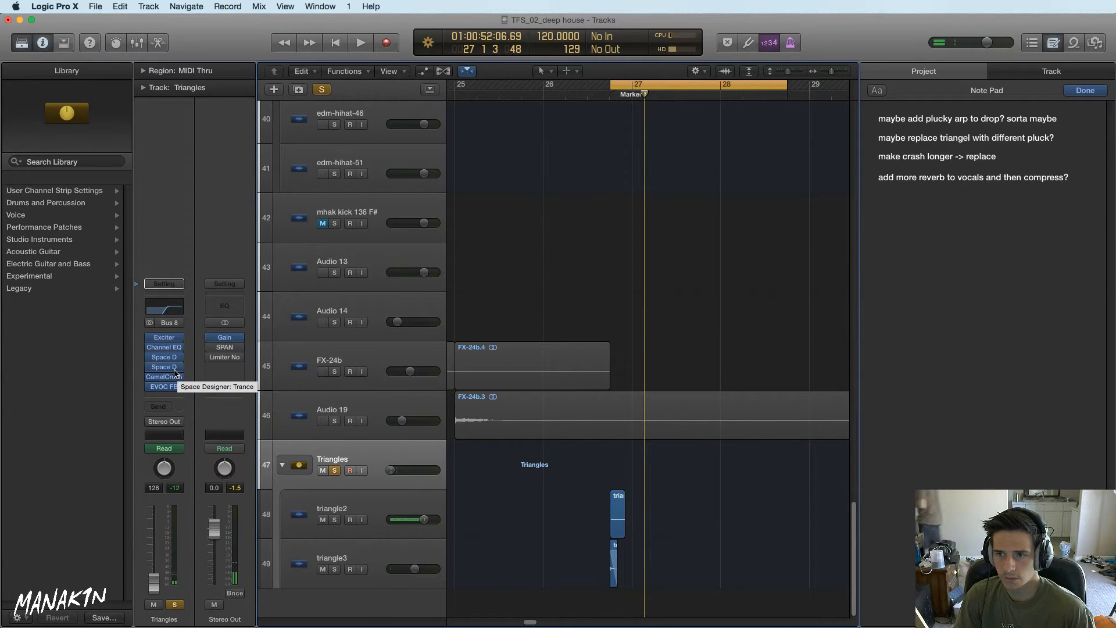
Bypass the Channel EQ on the Triangles stack and replay the cycled passage to compare the sound
key("space")
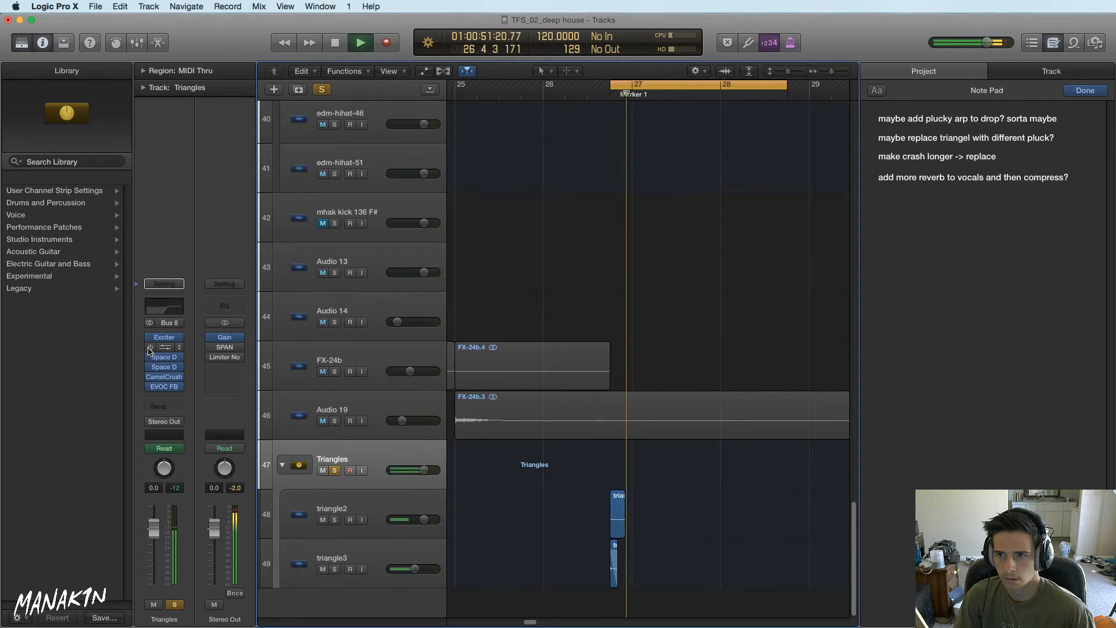
key("space")
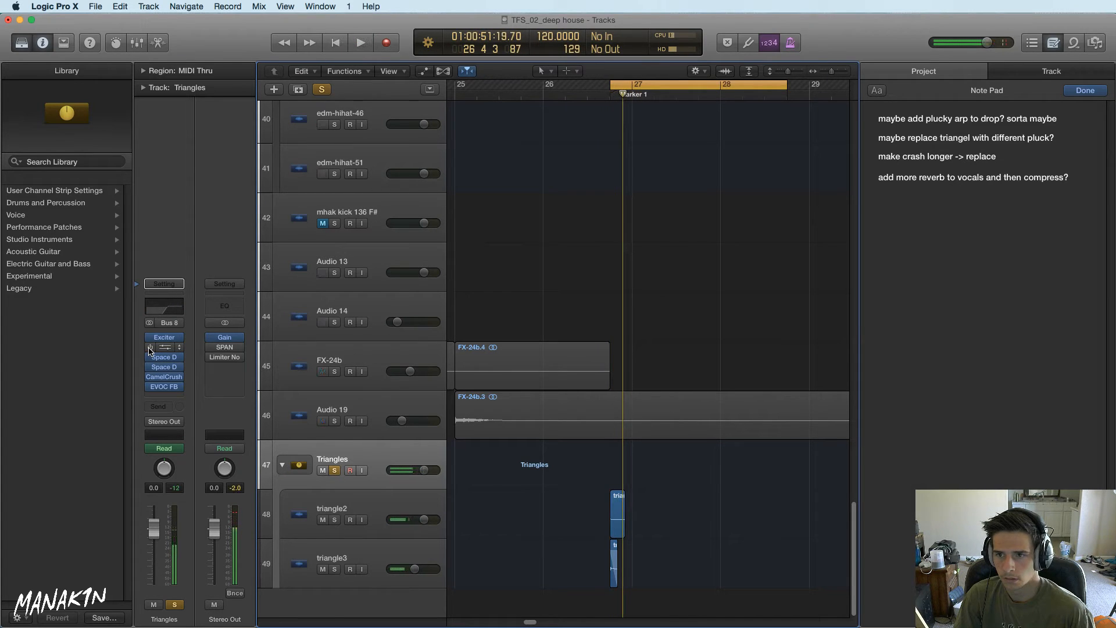
key("space")
key("space")
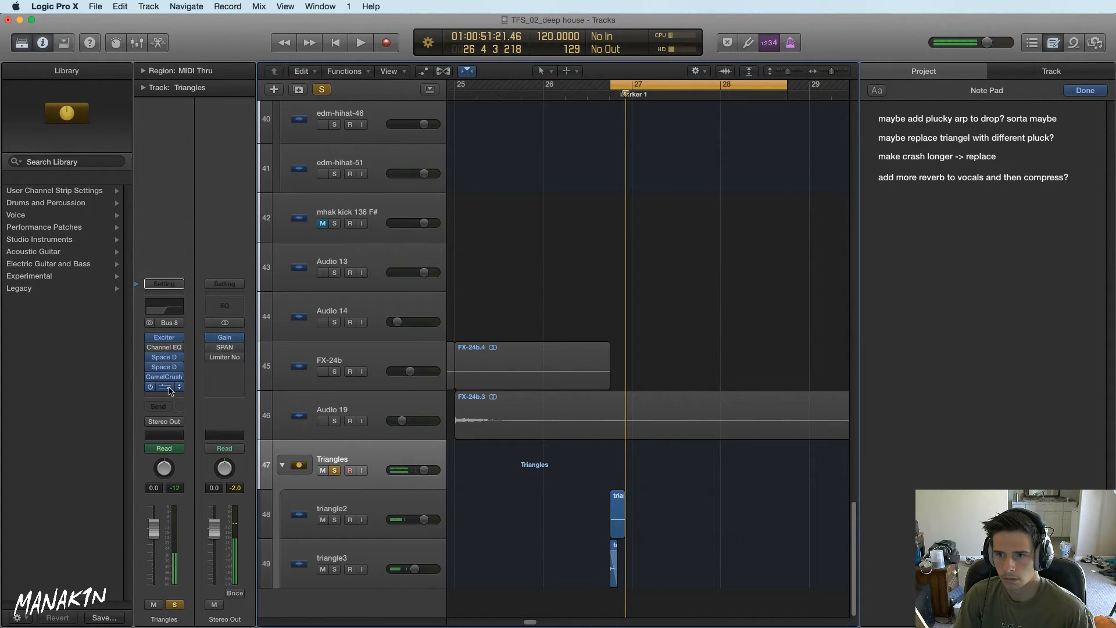
left_click(352, 499)
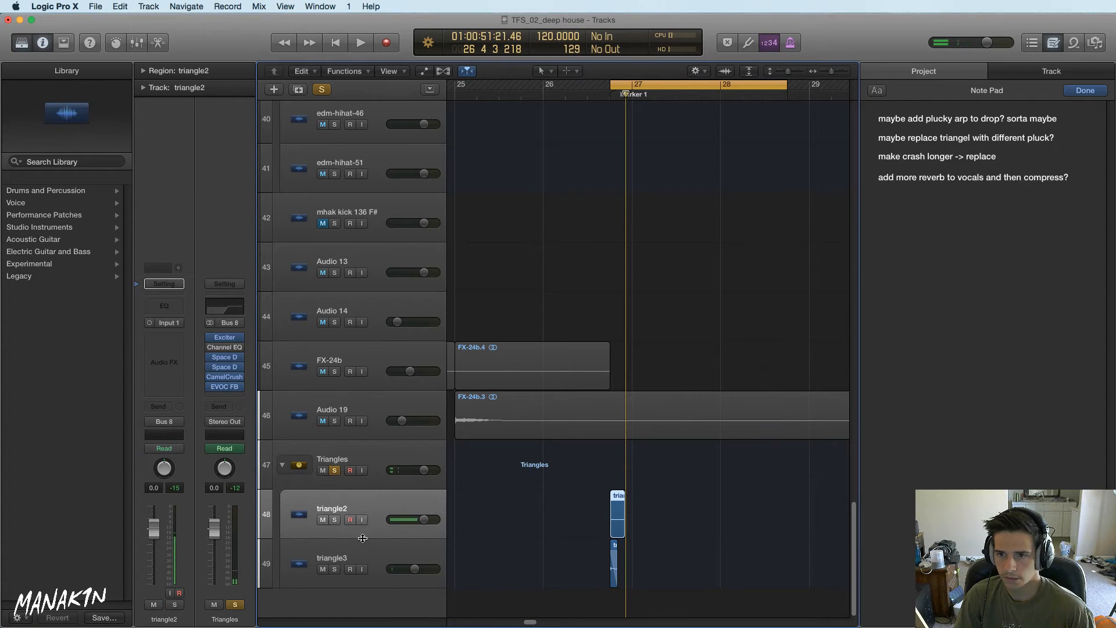
left_click(363, 461)
key("space")
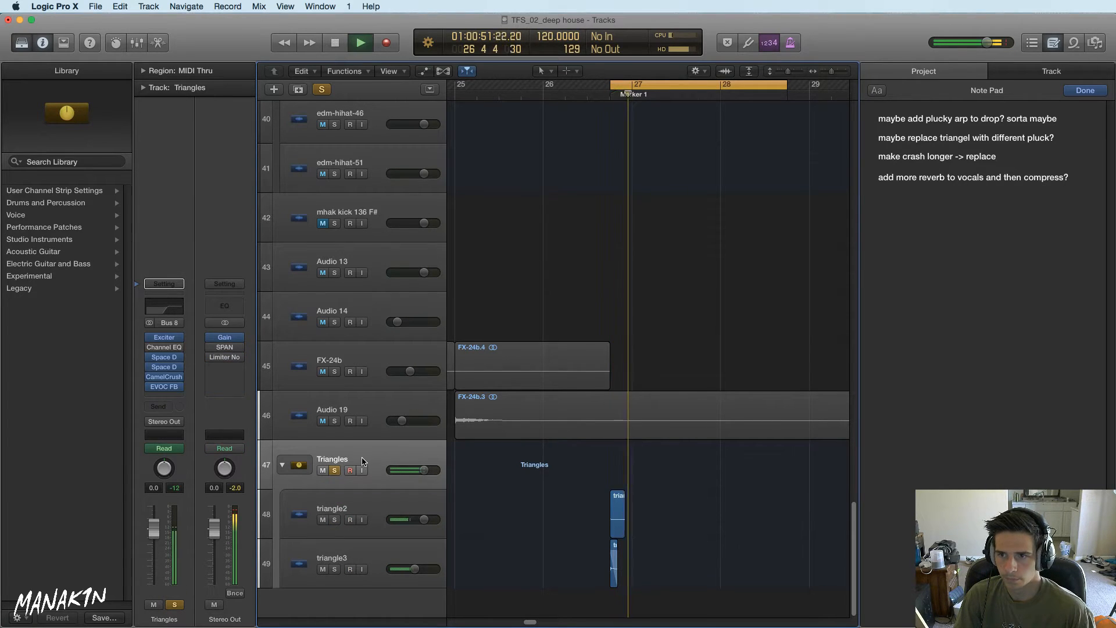
key("space")
key("space")
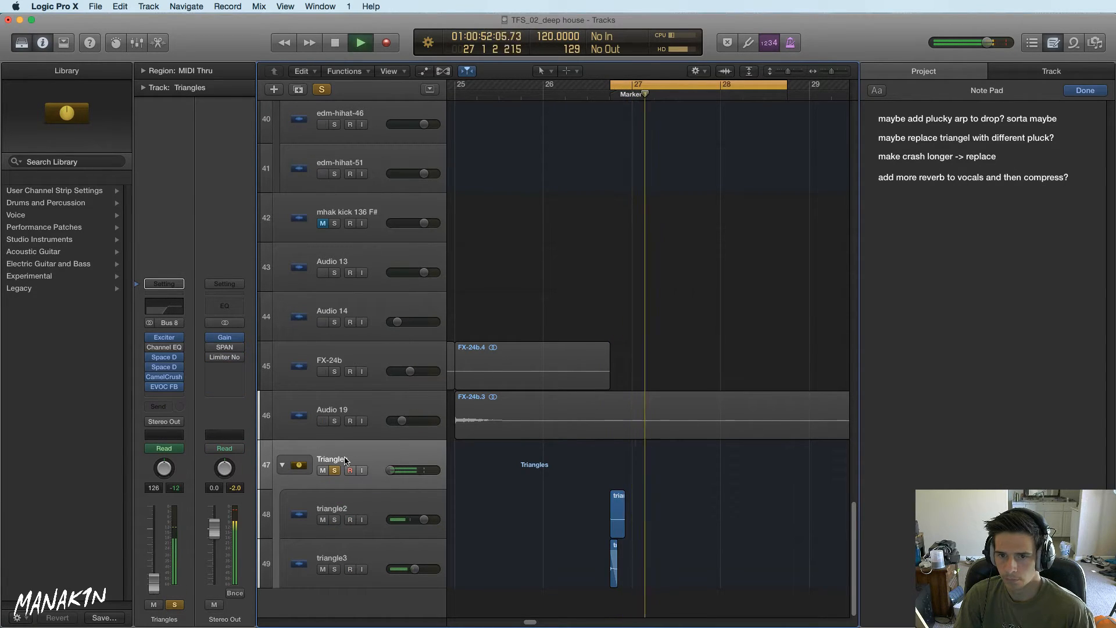
key("space")
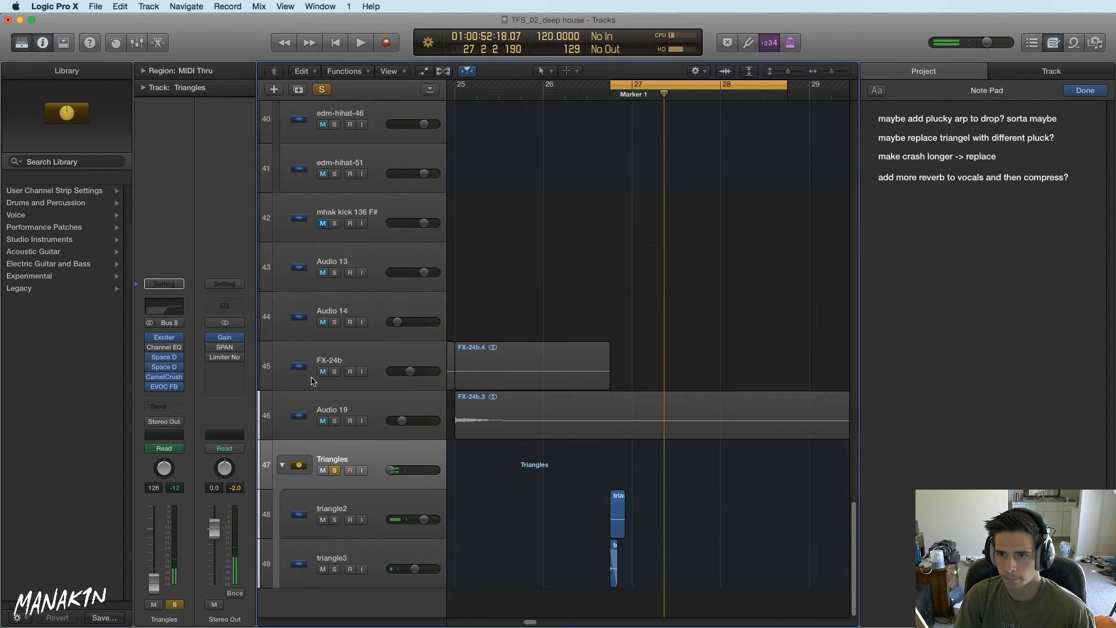
Unsolo the Triangles stack, turn its Channel EQ back on and play the full mix from bar 25
key("s")
left_click(457, 94)
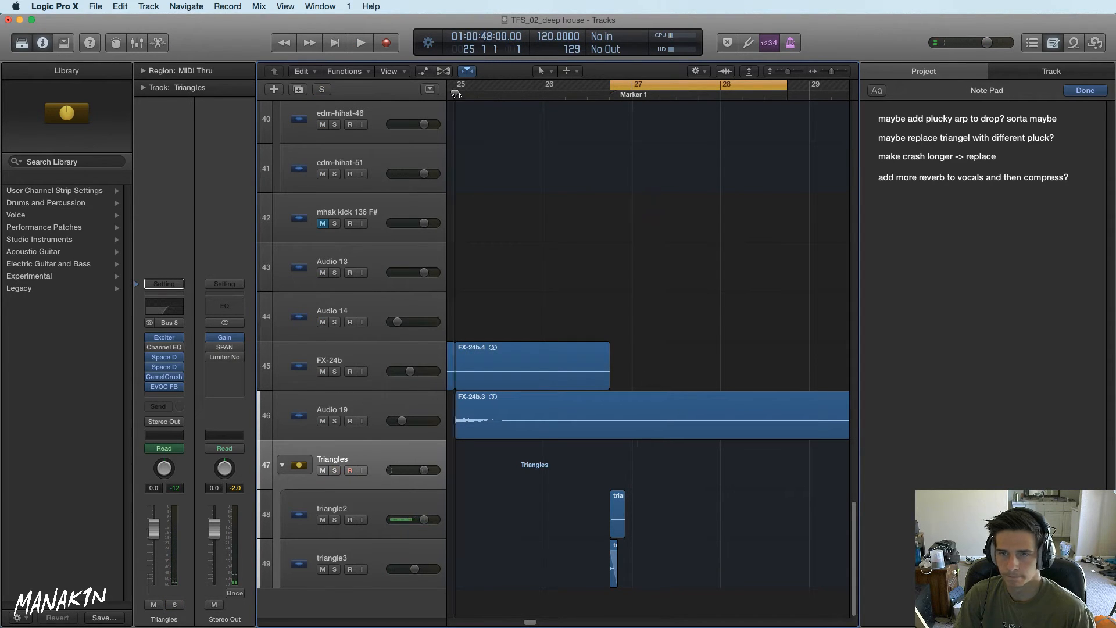
key("space")
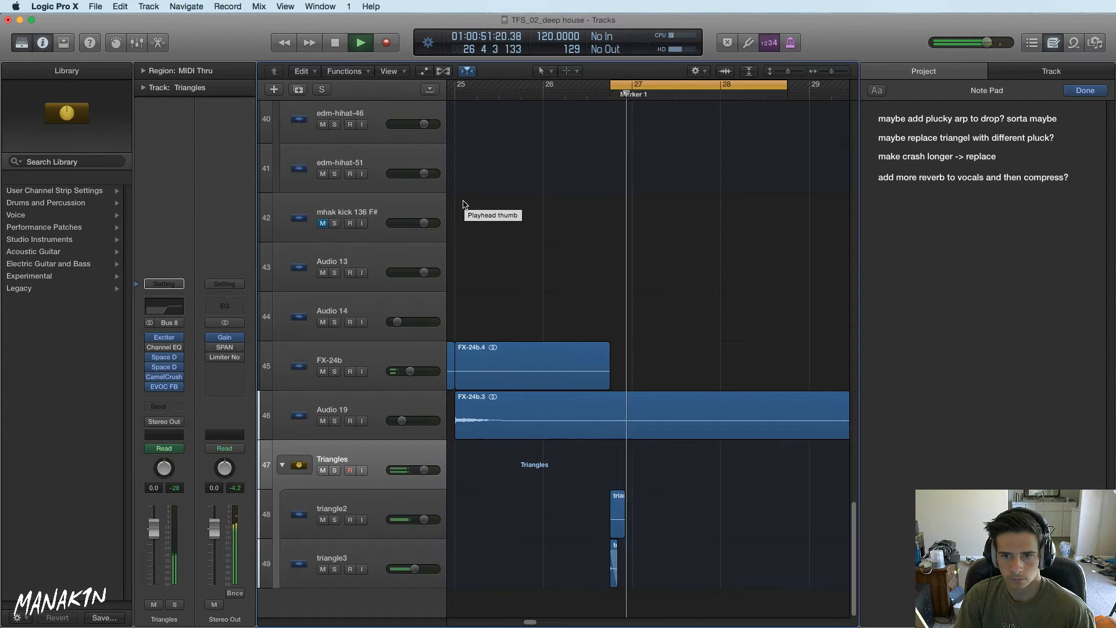
key("space")
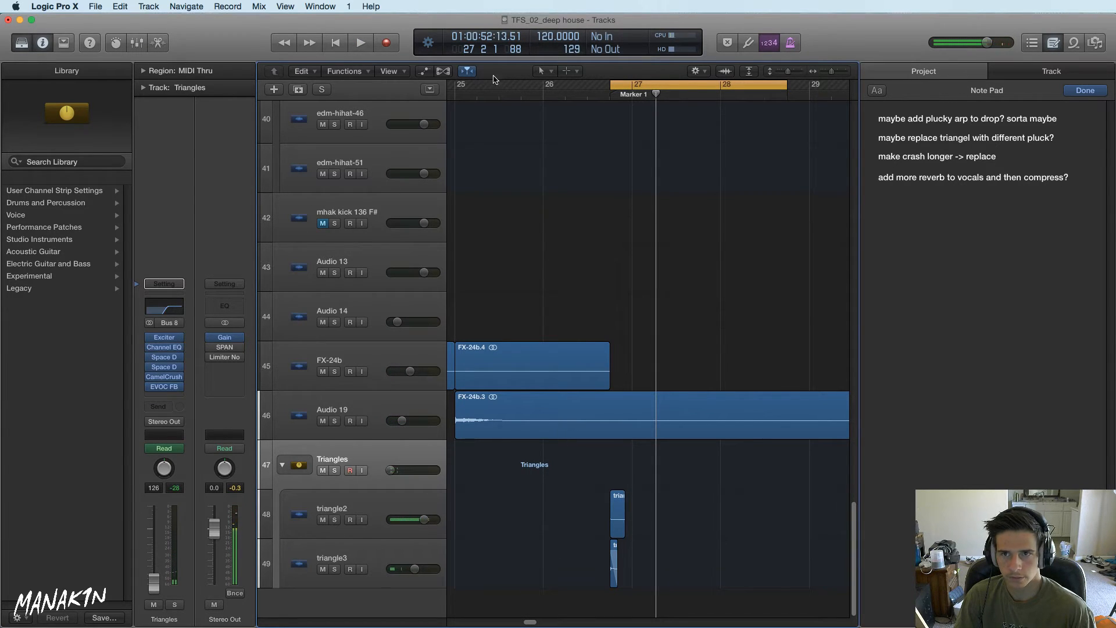
left_click(457, 96)
key("space")
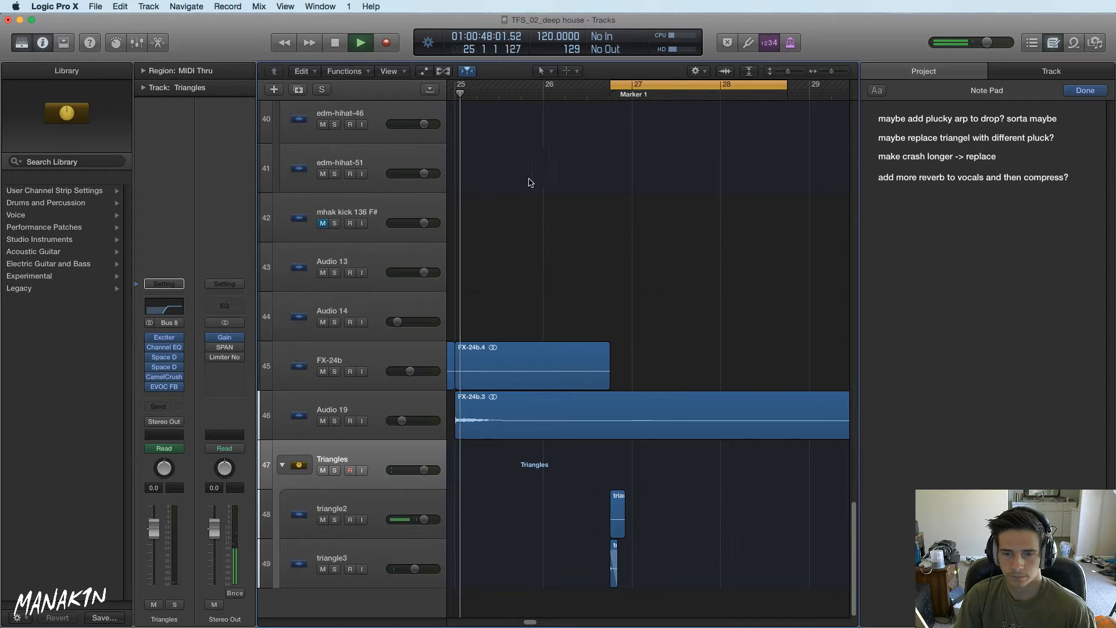
Compare the triangle layers during playback by muting triangle3, and mute triangle2 in its place
left_click(323, 569)
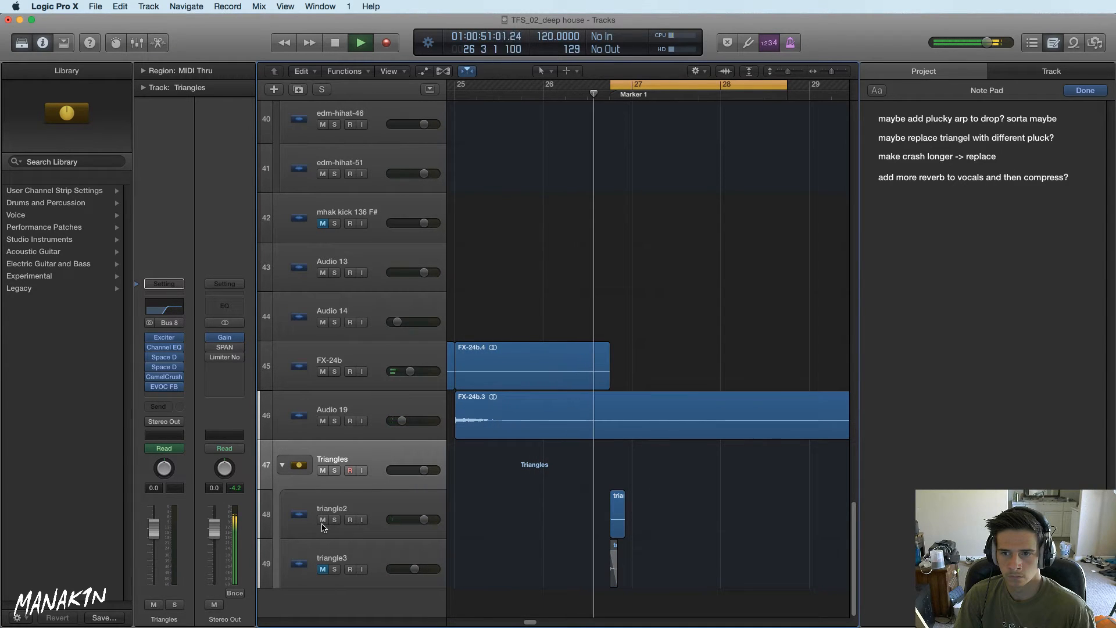
key("space")
left_click(323, 520)
left_click(323, 569)
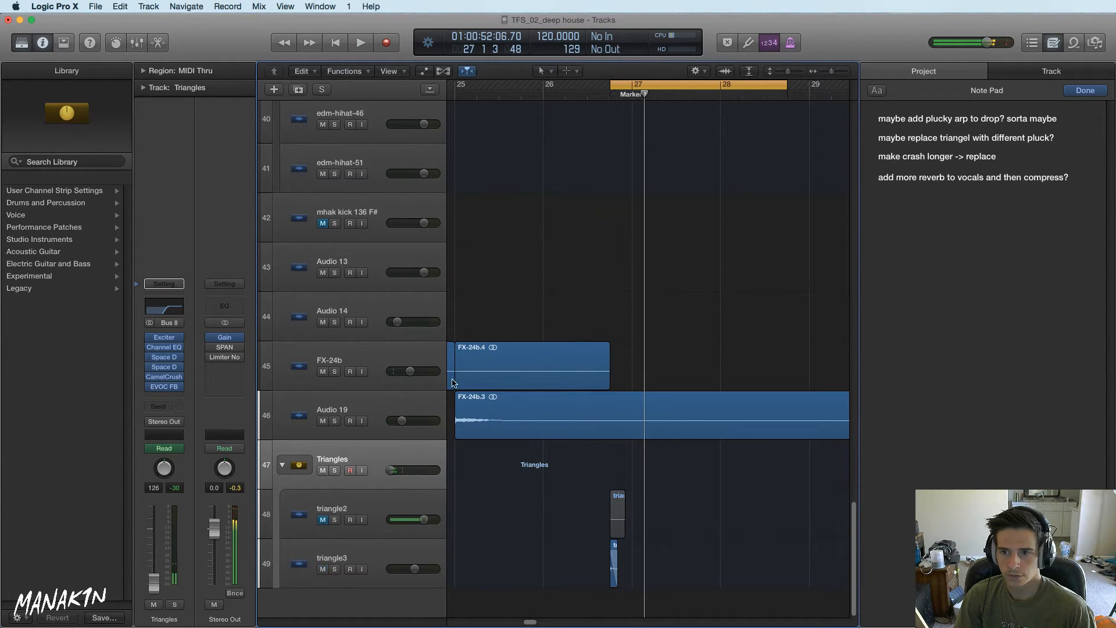
Replay the lead-in to Marker 1 from bar 25 with triangle2 muted, and unmute triangle2
left_click(455, 94)
key("space")
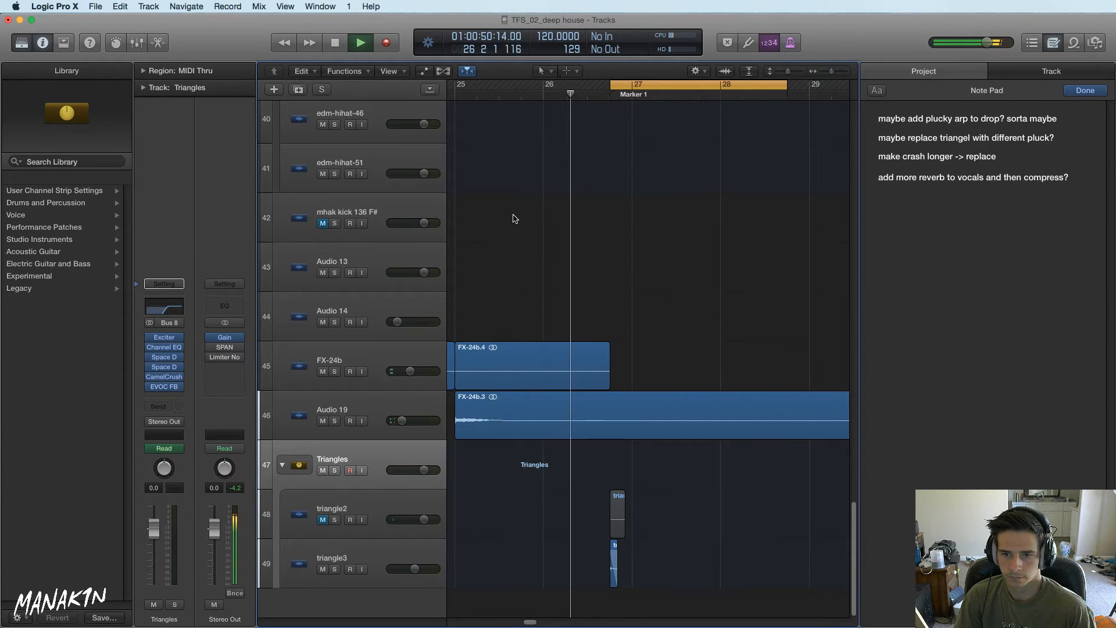
key("space")
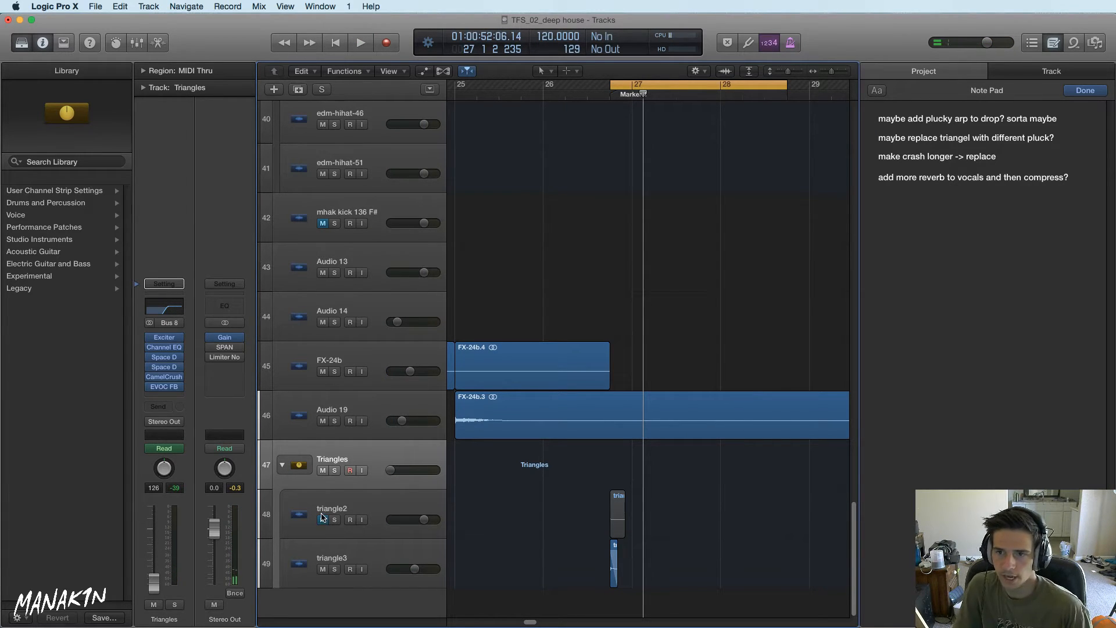
left_click(510, 87)
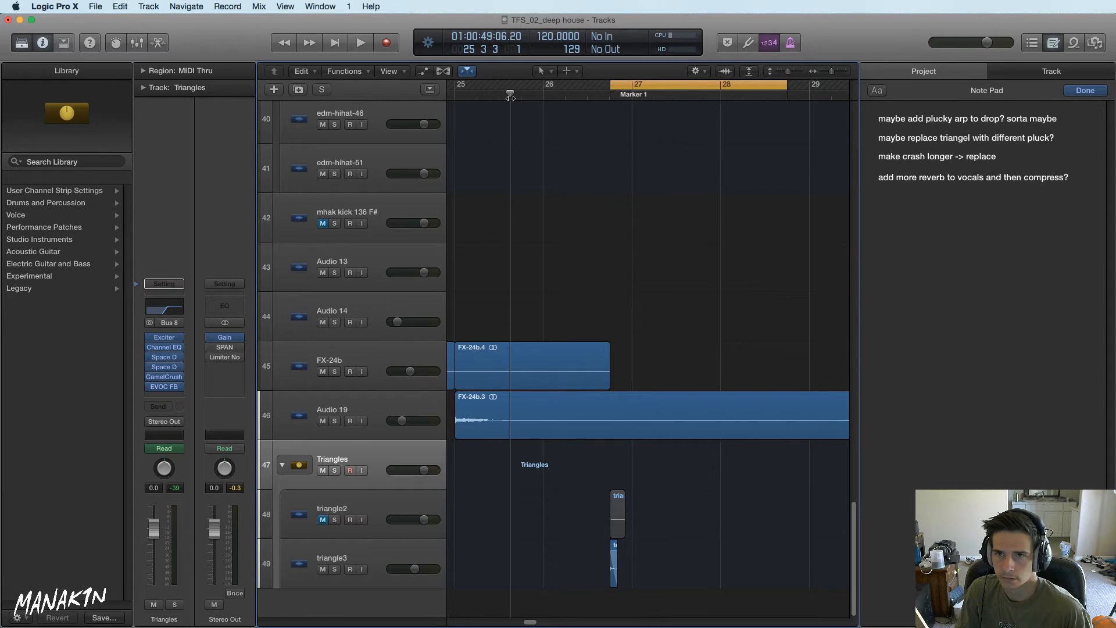
key("space")
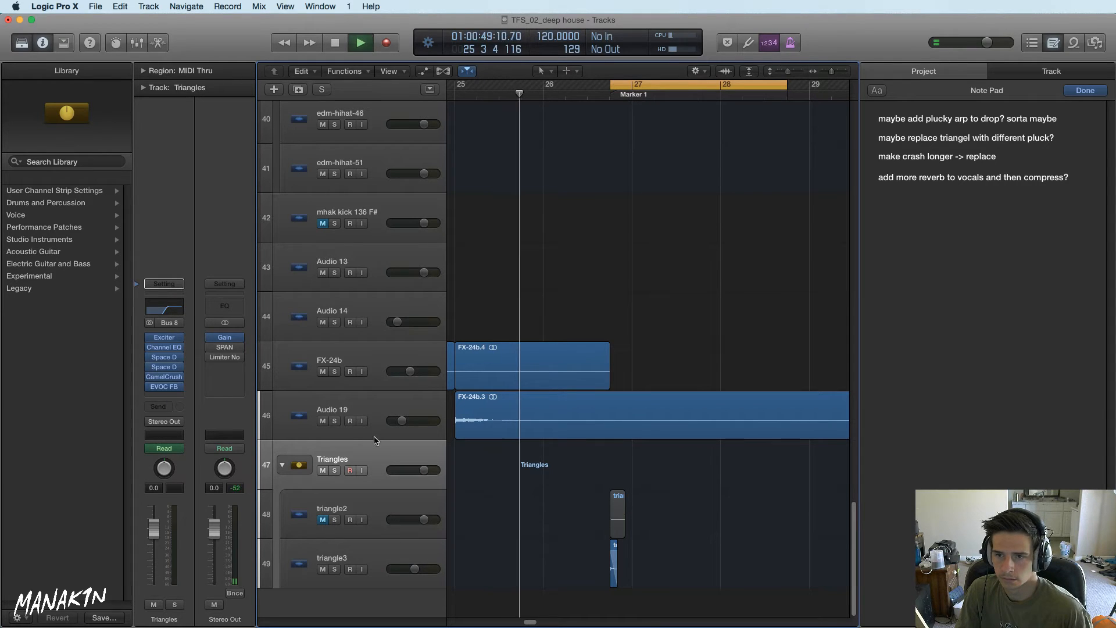
key("space")
left_click(324, 521)
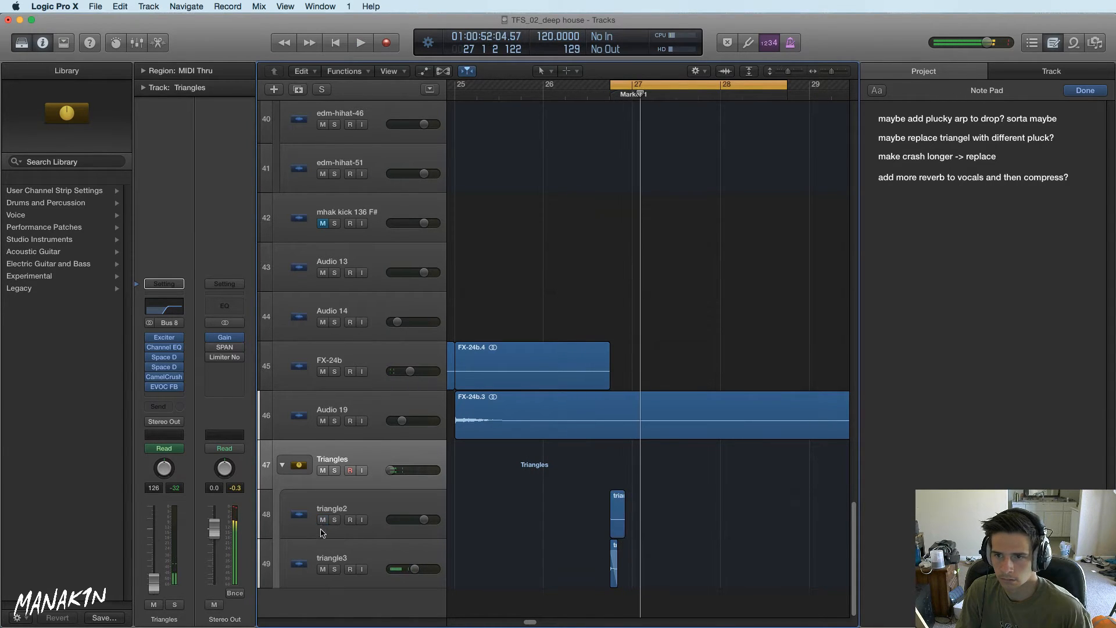
left_click(334, 520)
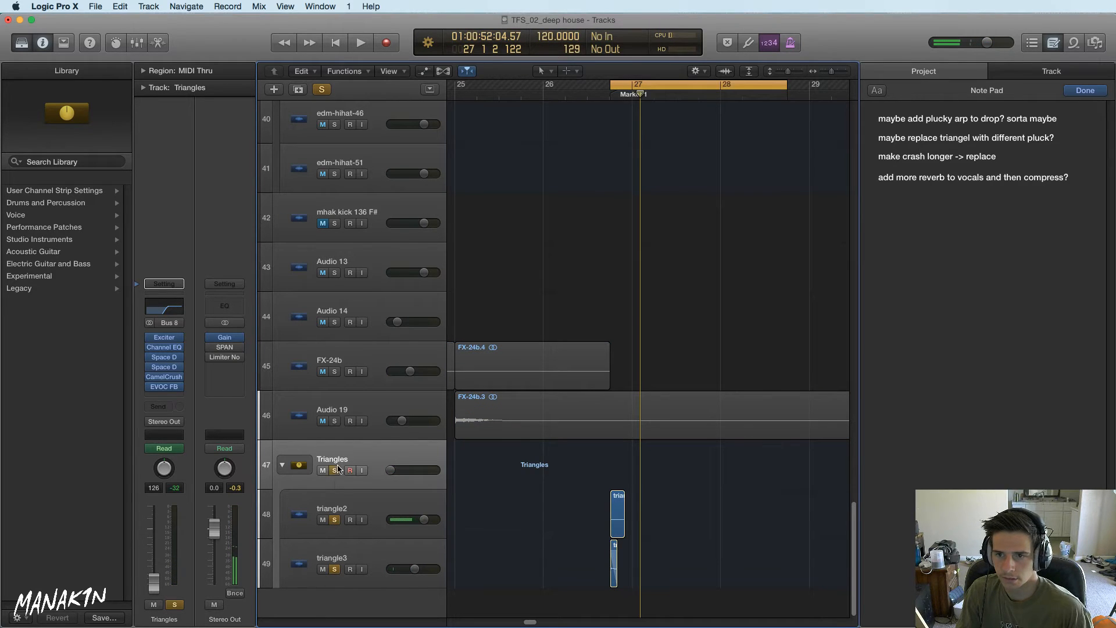
left_click_drag(340, 505, 342, 558)
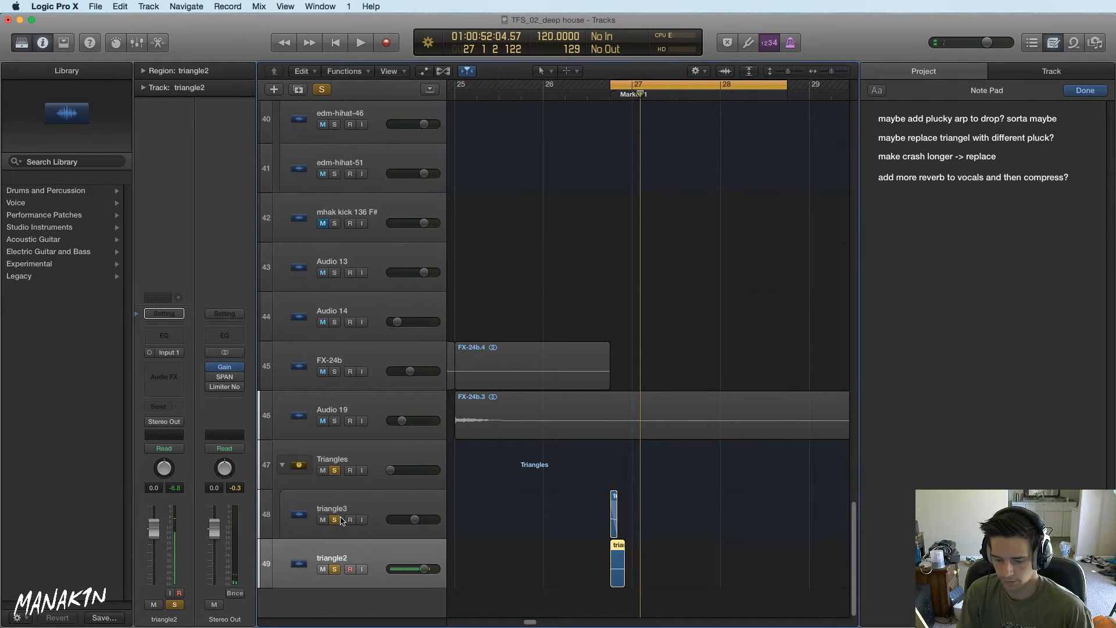
key("super+z")
left_click(336, 520)
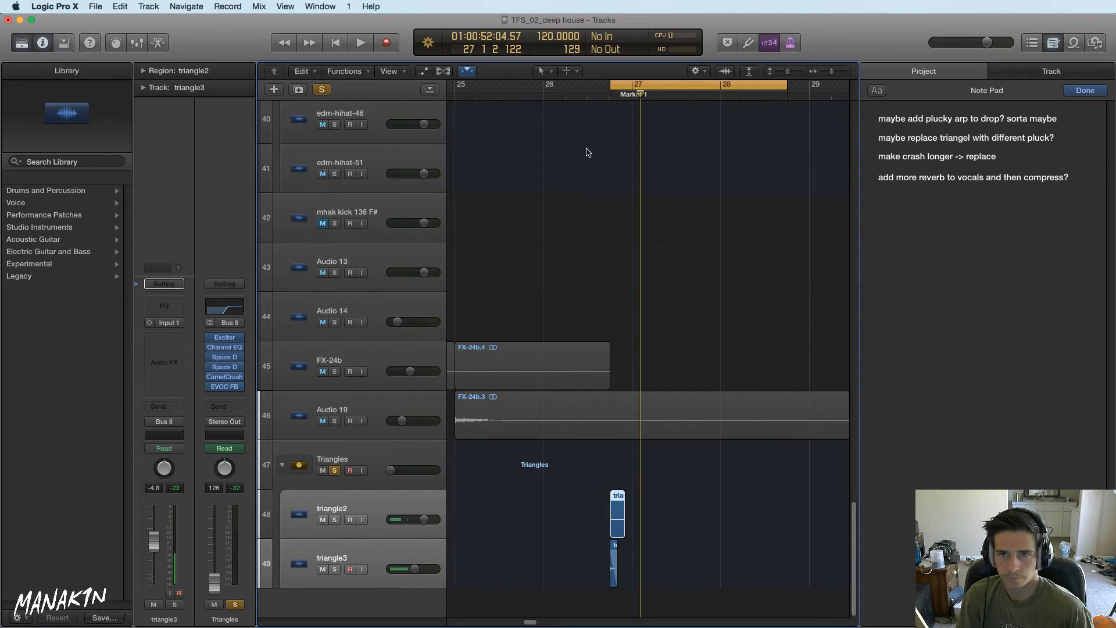
left_click(334, 471)
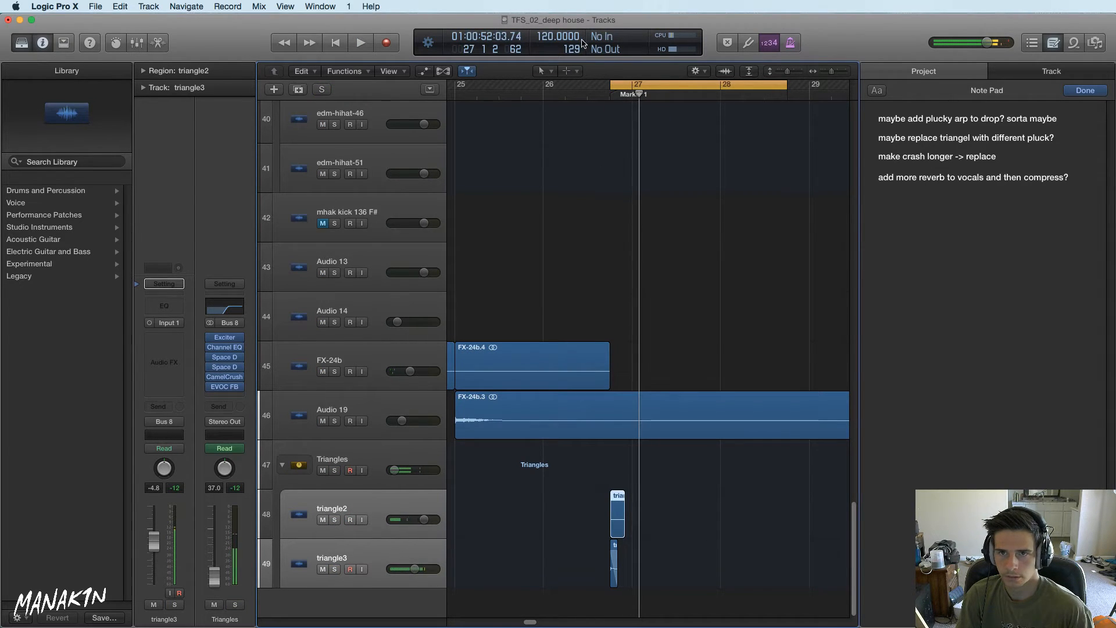
Play the full mix with both triangle layers active into the drop, starting near bar 26 and again from bar 25
left_click(542, 92)
key("space")
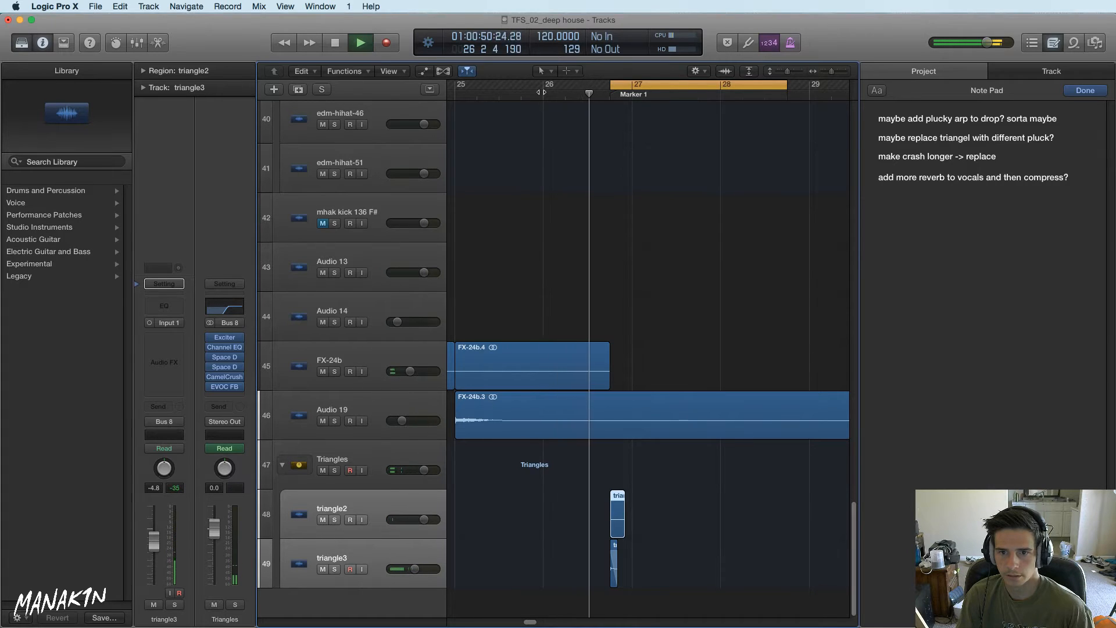
key("space")
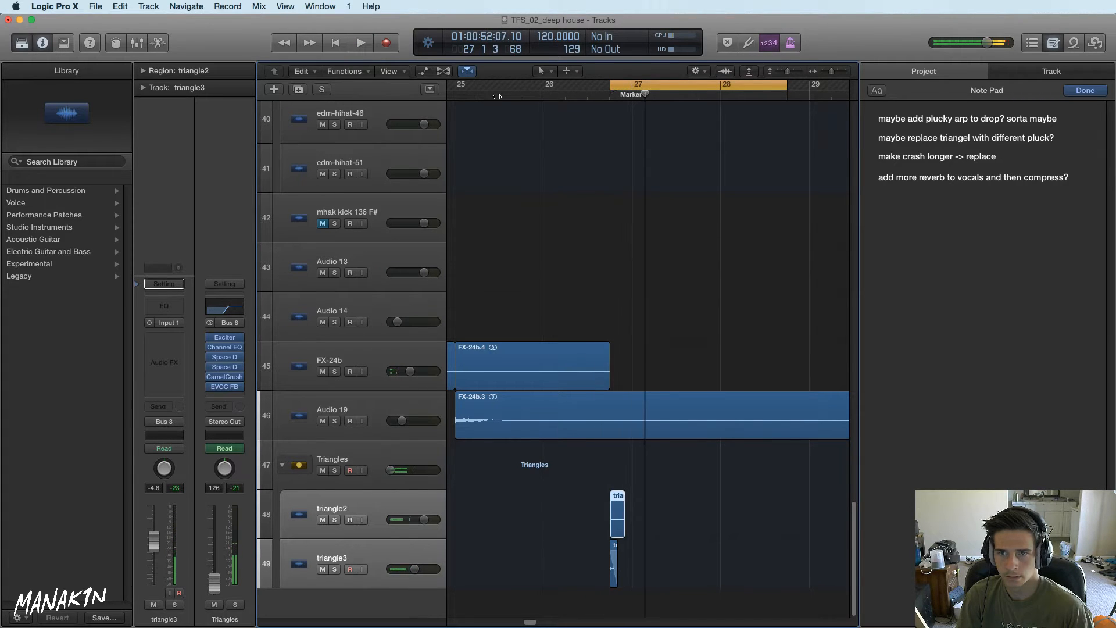
left_click(451, 95)
key("space")
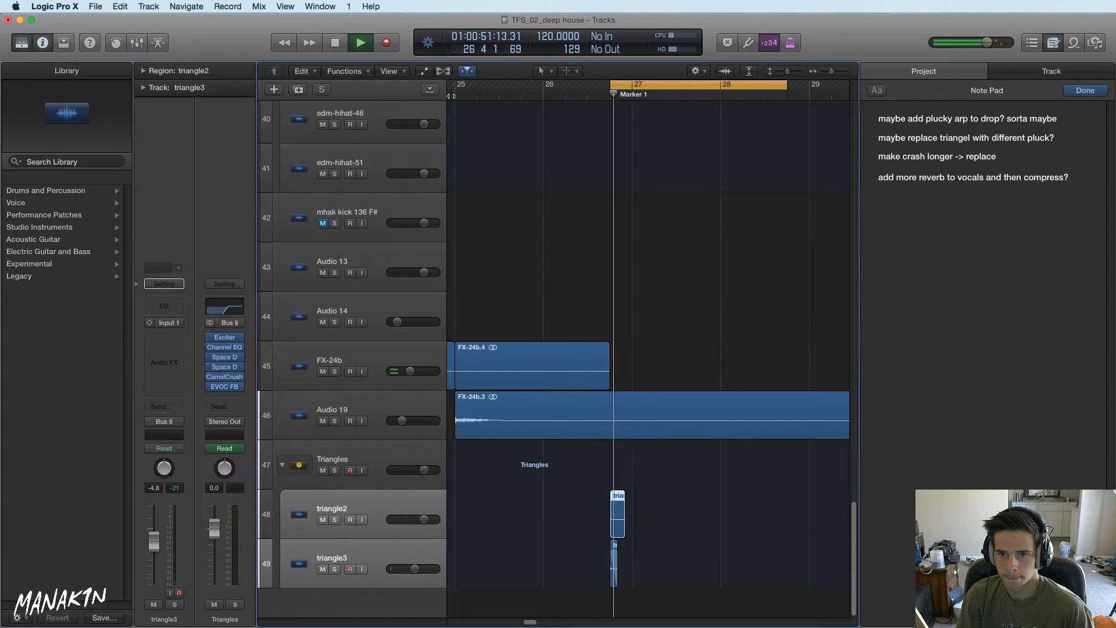
key("space")
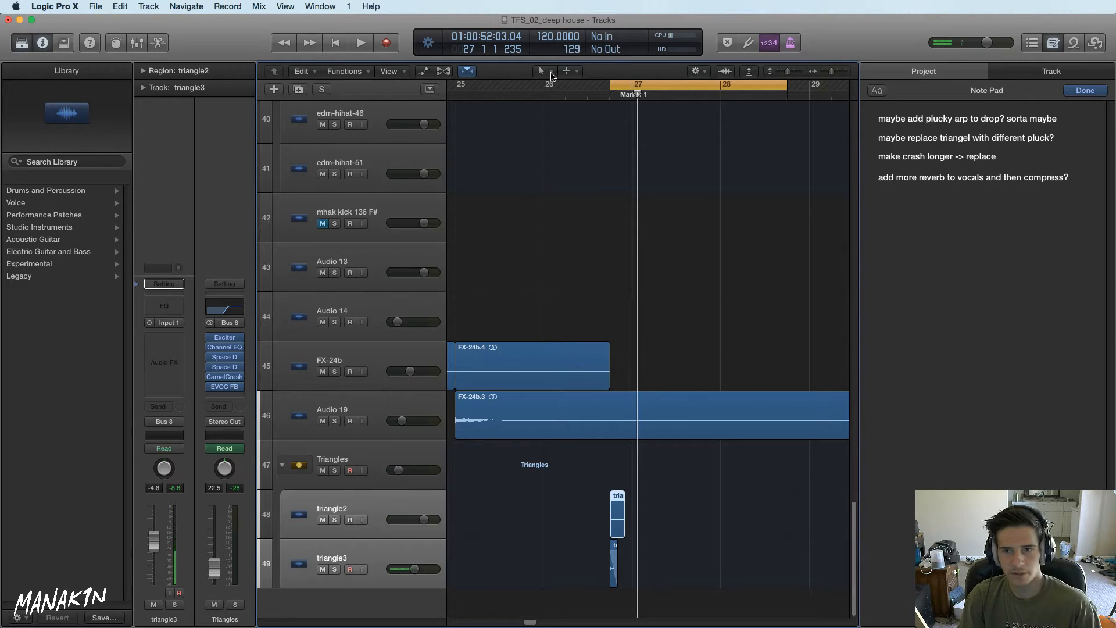
Select the Triangles stack, solo it during playback around Marker 1 to hear its tail, and unsolo it
left_click(343, 464)
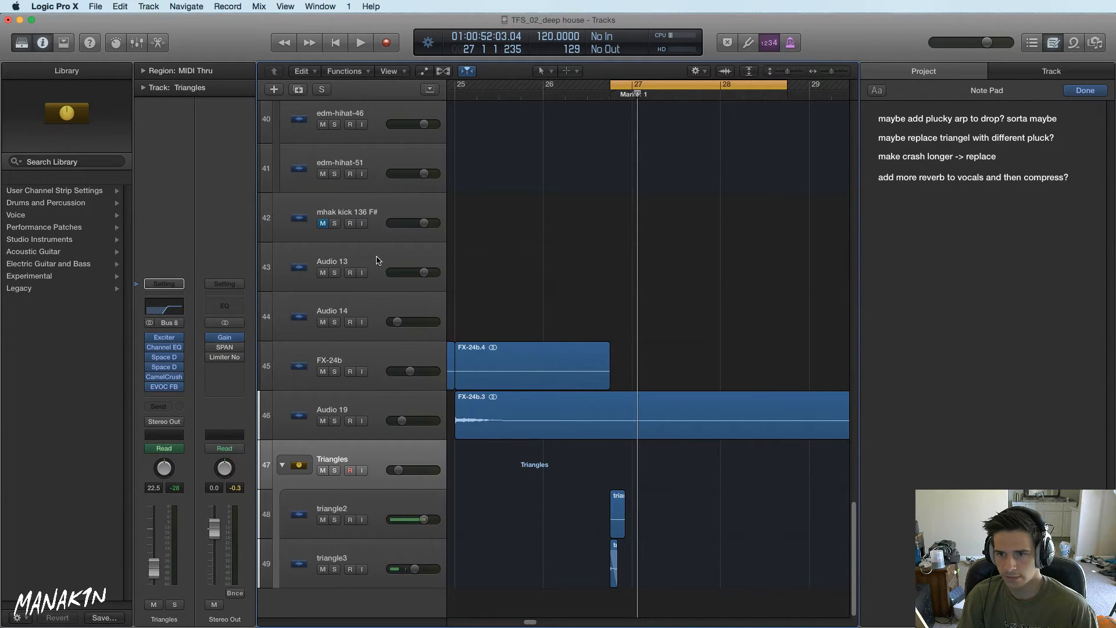
key("space")
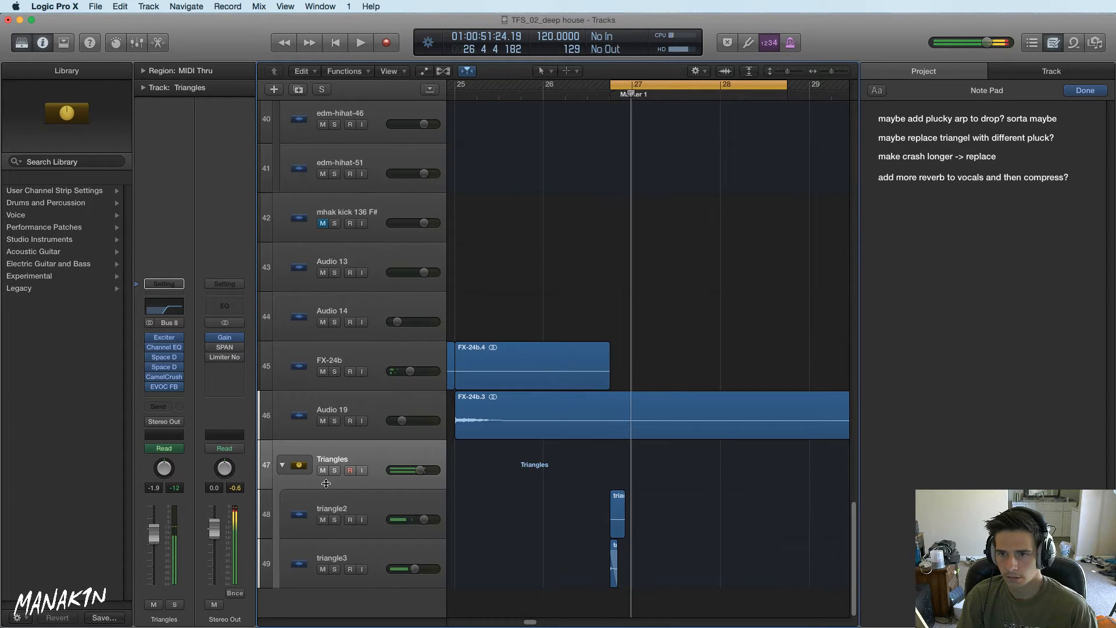
left_click(335, 470)
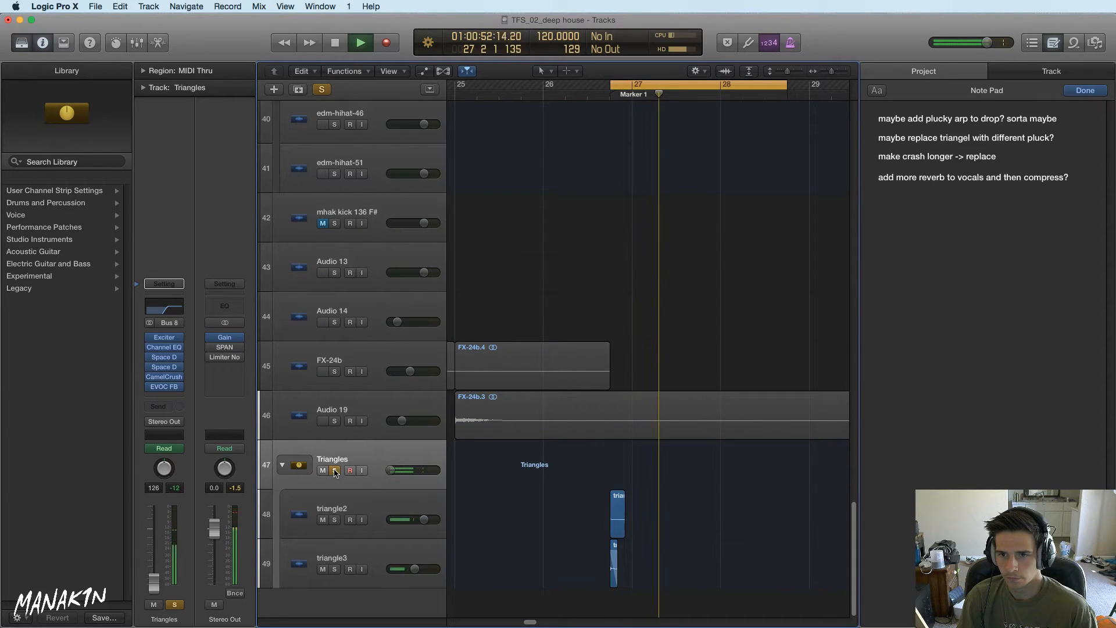
key("space")
key("space")
key("space")
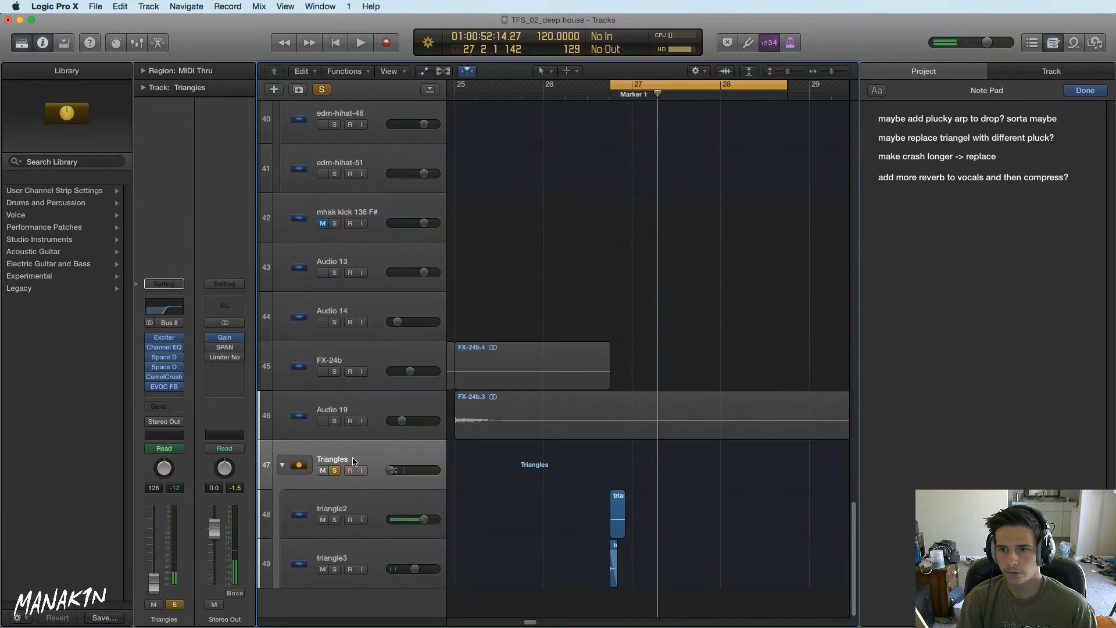
left_click(334, 470)
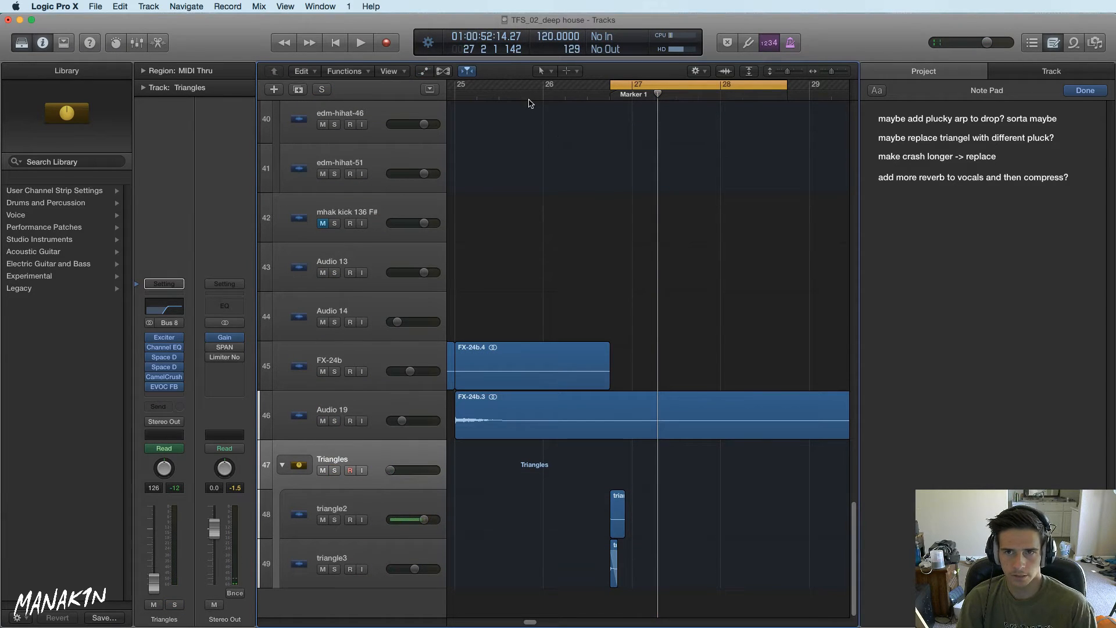
Replay the cycled passage at Marker 1 repeatedly to judge how the triangles sit in the full mix
key("space")
key("space")
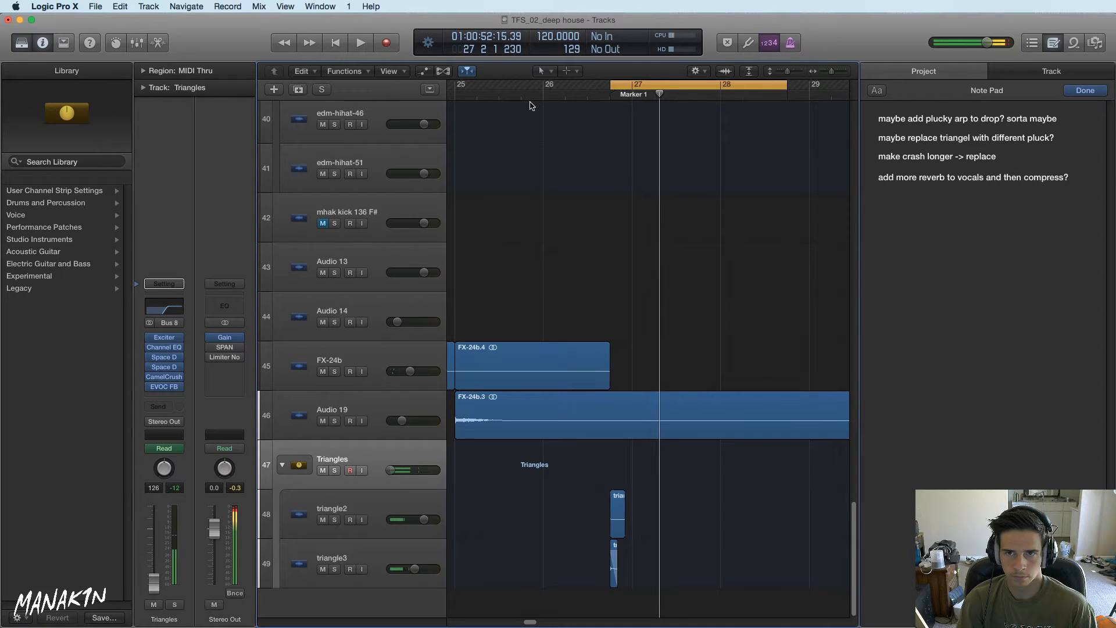
key("space")
key("space")
key("space")
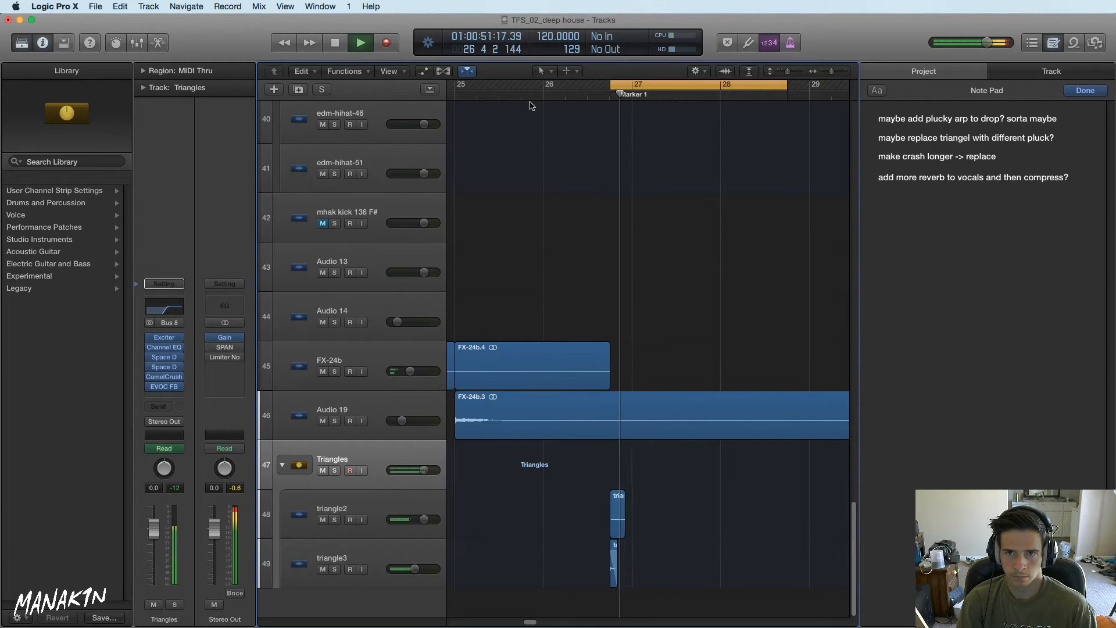
key("space")
key("space")
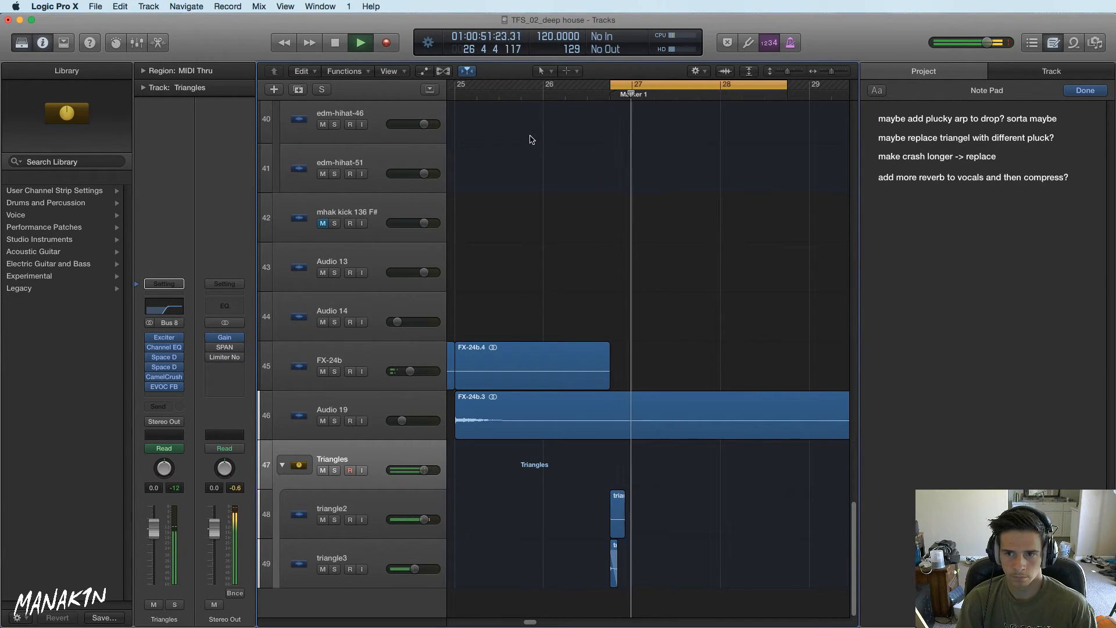
key("space")
Show the track automation, move the end point of the Triangles volume fade slightly later and audition the transition
key("a")
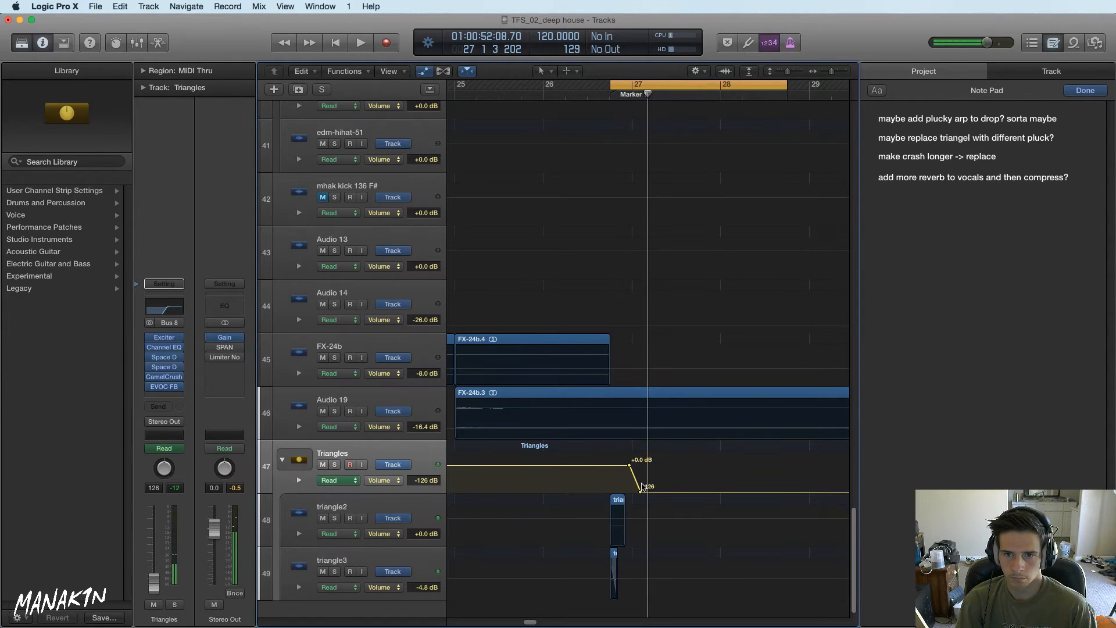
left_click_drag(643, 492, 643, 492)
key("space")
key("space")
key("space")
key("space")
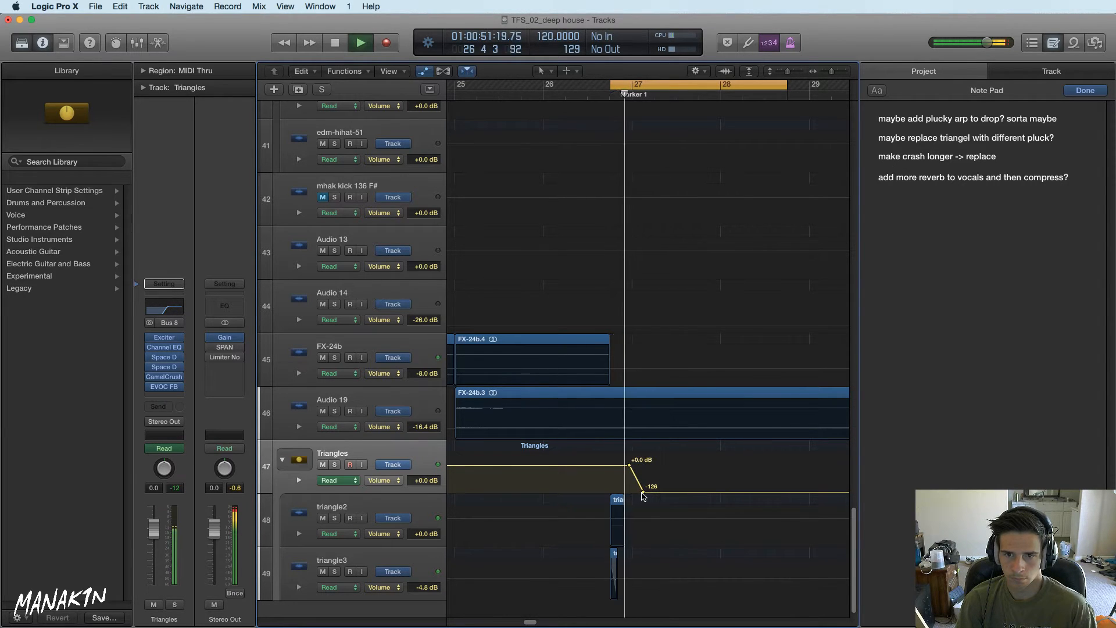
Pull the end point of the Triangles volume fade slightly earlier and replay the passage
left_click_drag(643, 492, 640, 493)
key("space")
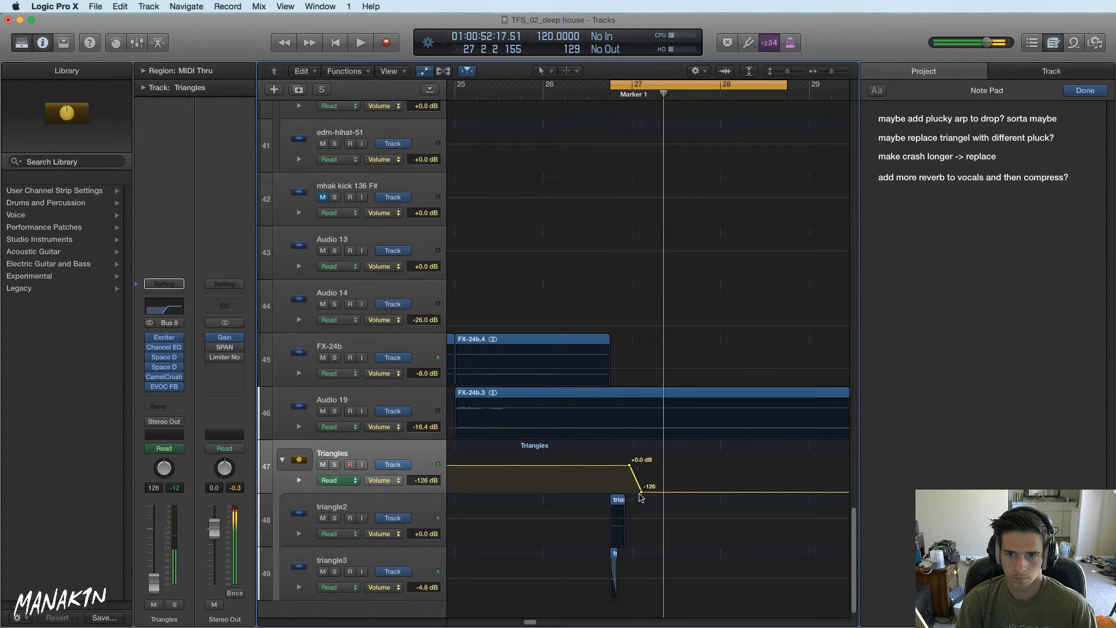
key("space")
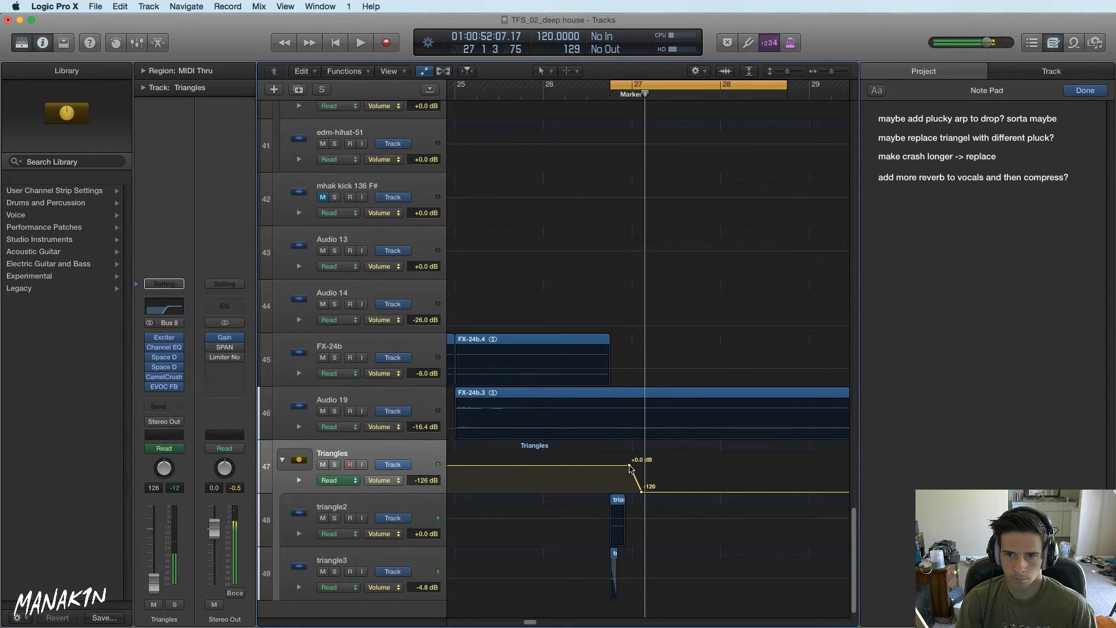
Start the Triangles volume fade a little earlier before bar 27, and audition the change several times
left_click_drag(630, 466, 621, 465)
key("space")
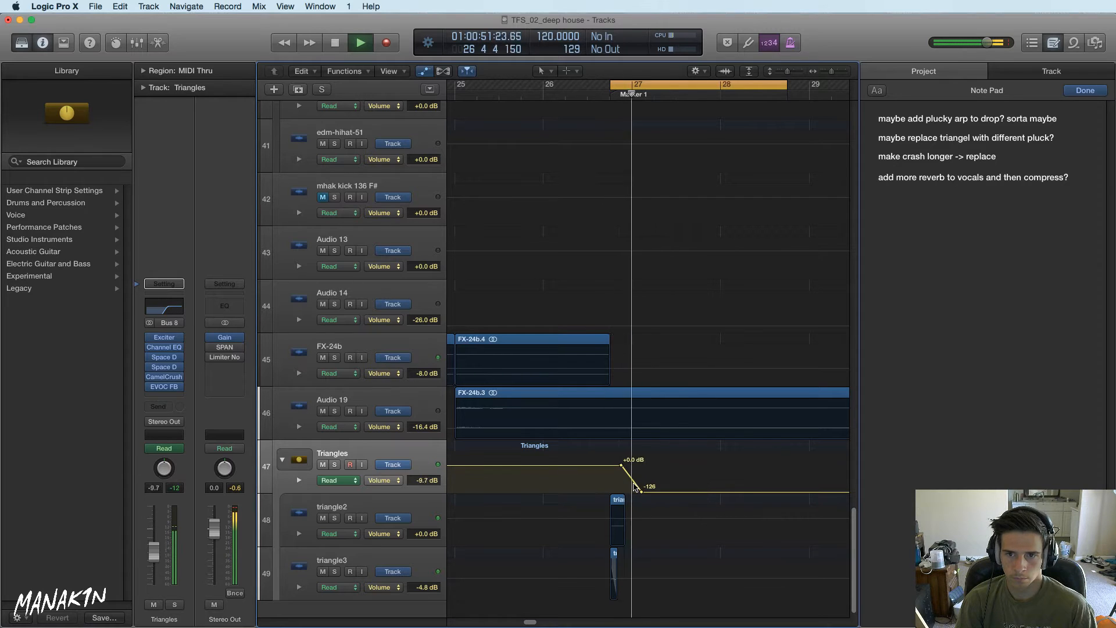
key("space")
key("space")
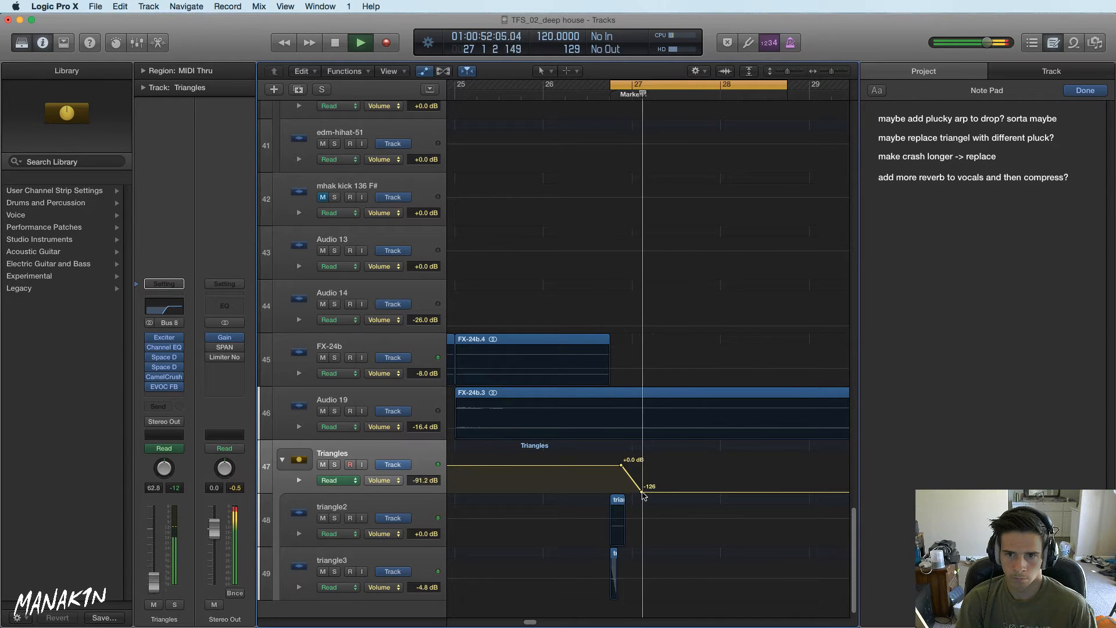
key("space")
key("space")
key("space")
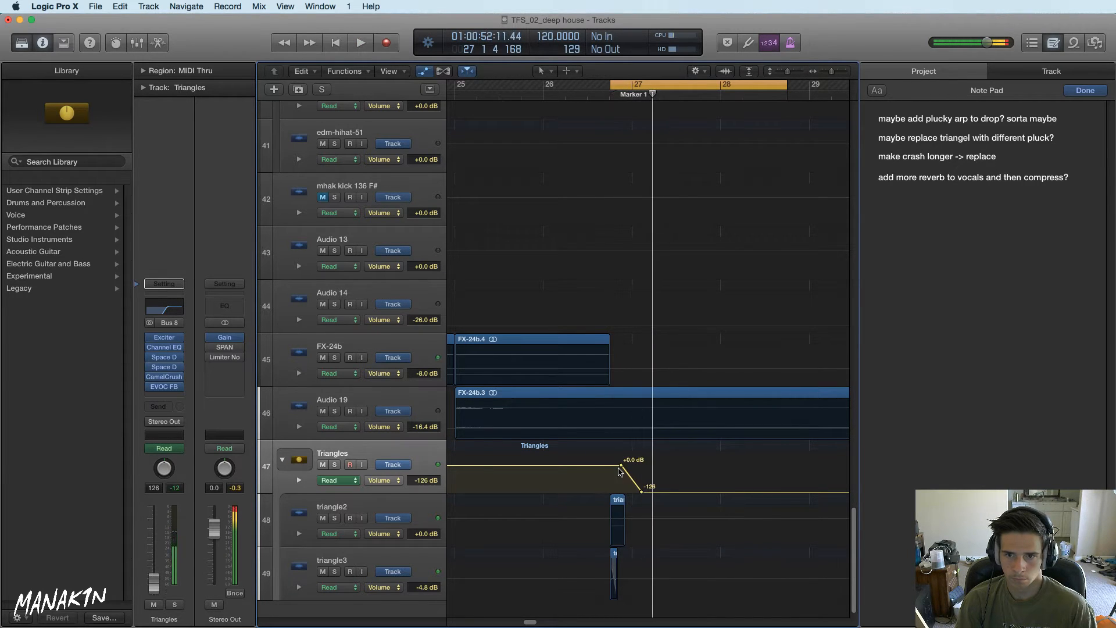
Move the fade's +0.0 dB start point further back, just after the start of the triangle regions, and audition it
left_click_drag(619, 465, 615, 466)
key("space")
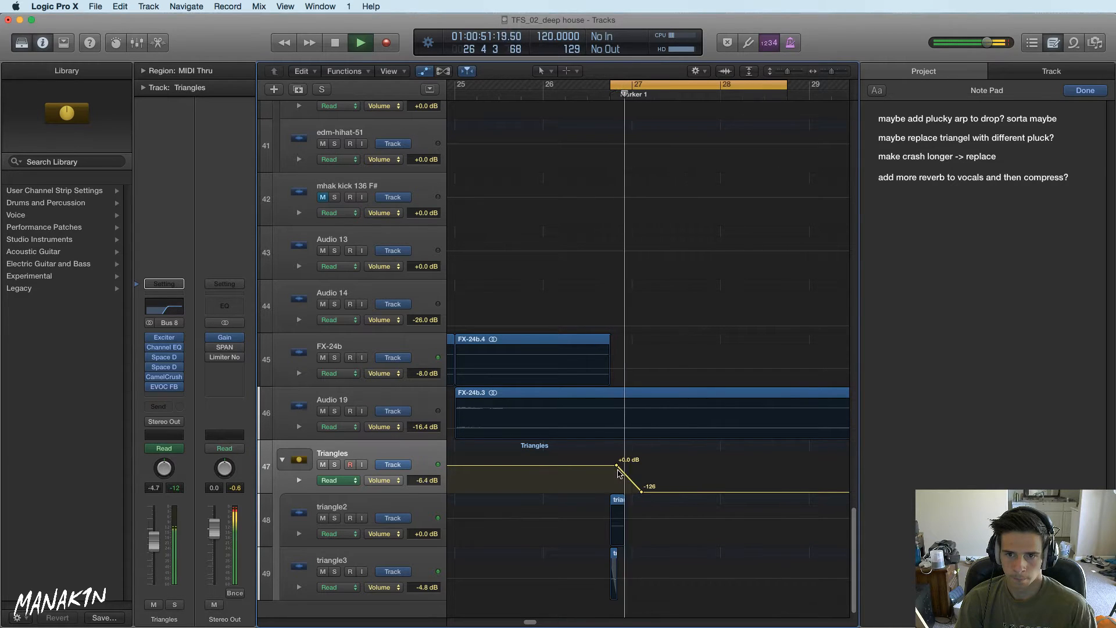
key("space")
key("space")
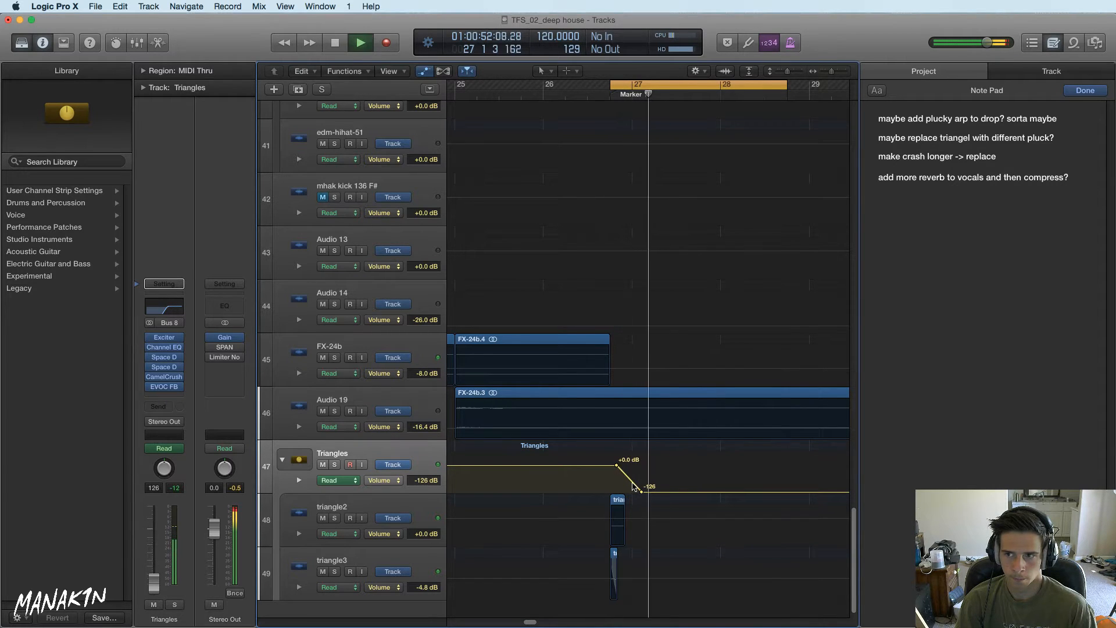
key("space")
key("space")
key("space")
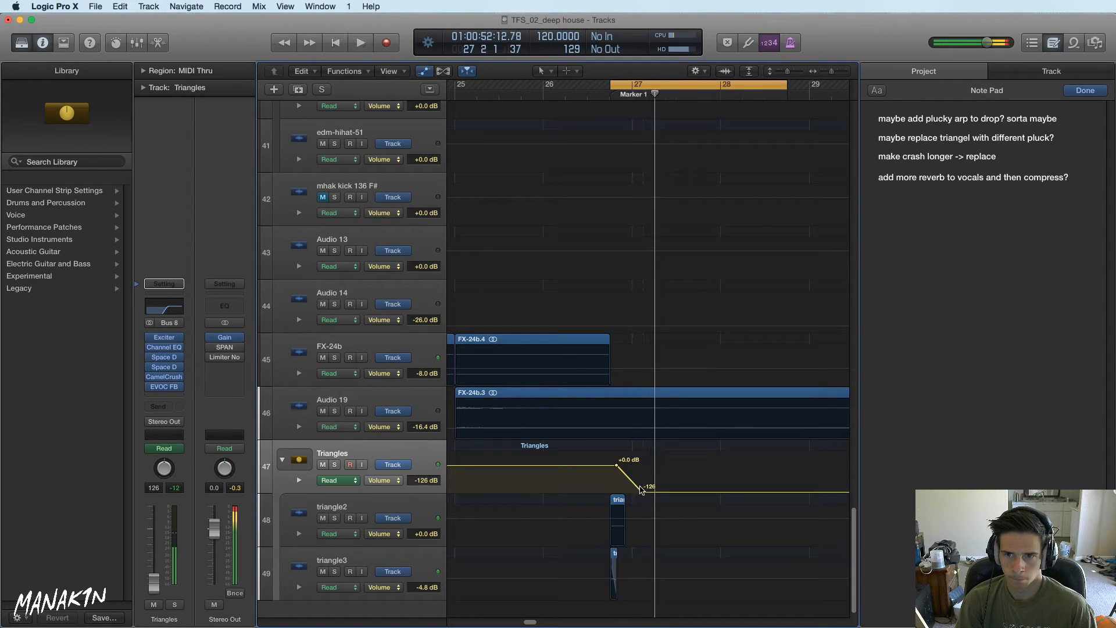
Extend the Triangles fade to end later after bar 27 at -∞ dB, and audition it from about 26 4 2
left_click_drag(640, 493, 650, 493)
key("space")
key("space")
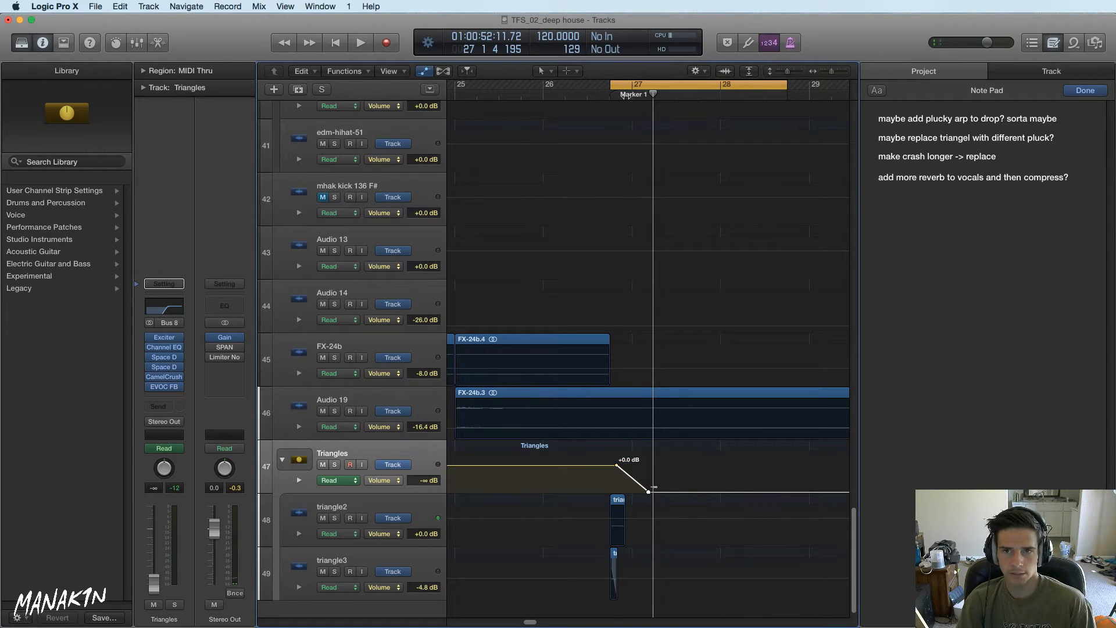
left_click_drag(630, 93, 617, 116)
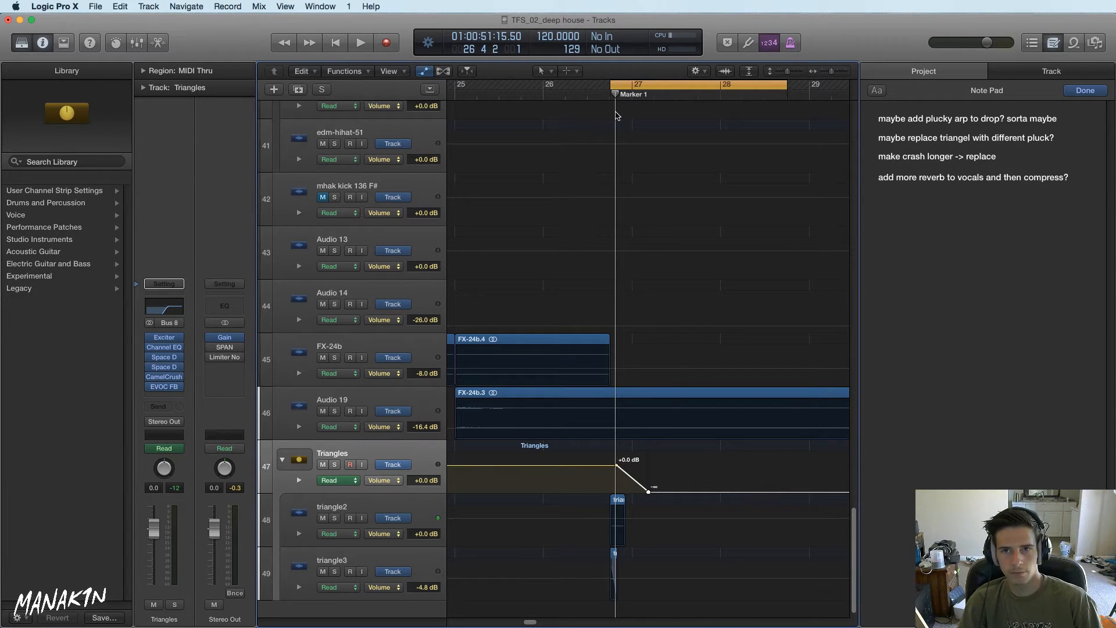
key("space")
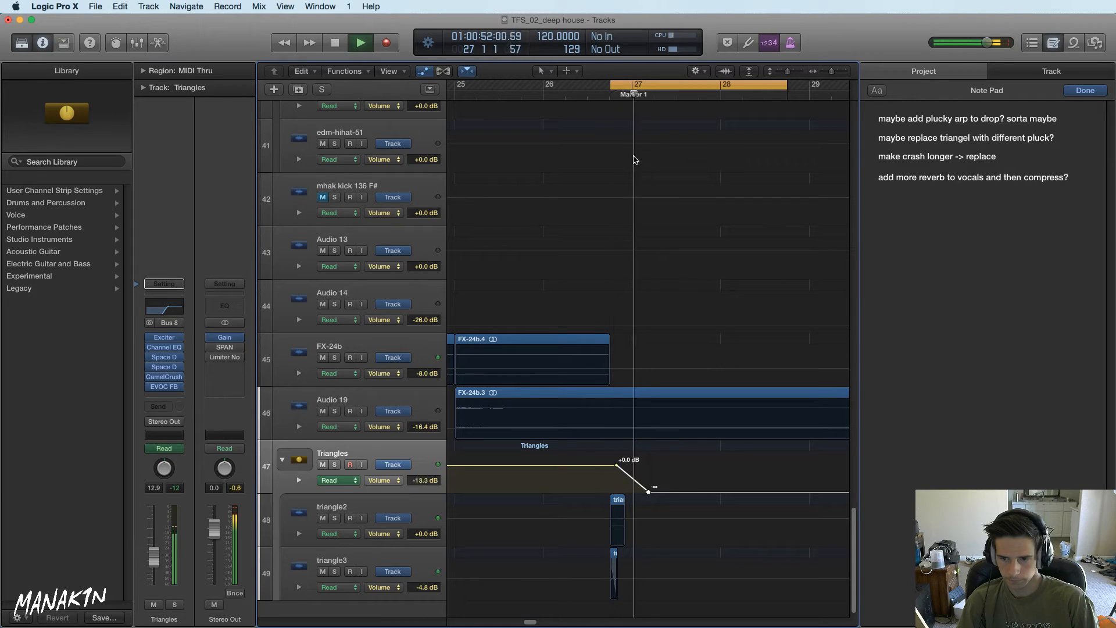
key("space")
key("space")
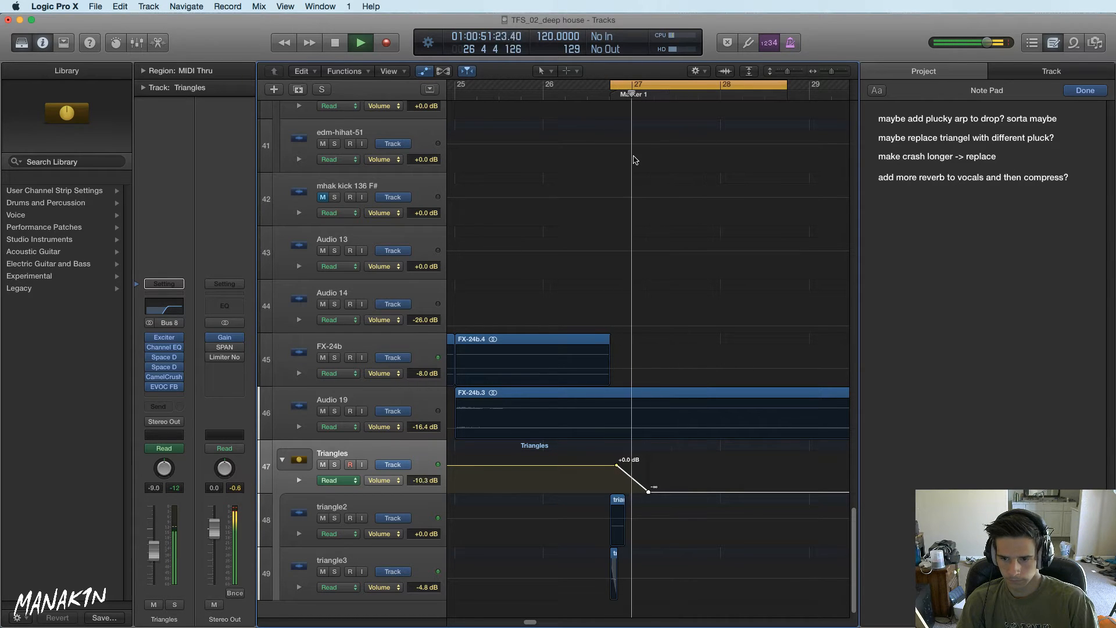
Pull the -∞ end point of the Triangles volume fade earlier in two passes, to just after bar 27, auditioning each position
key("space")
key("space")
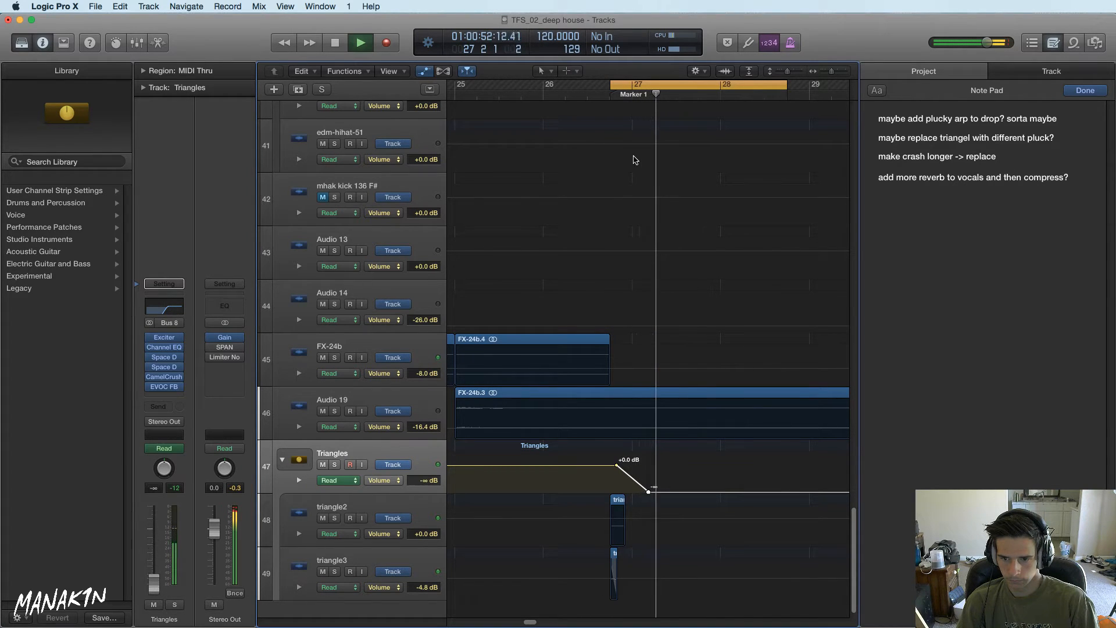
key("space")
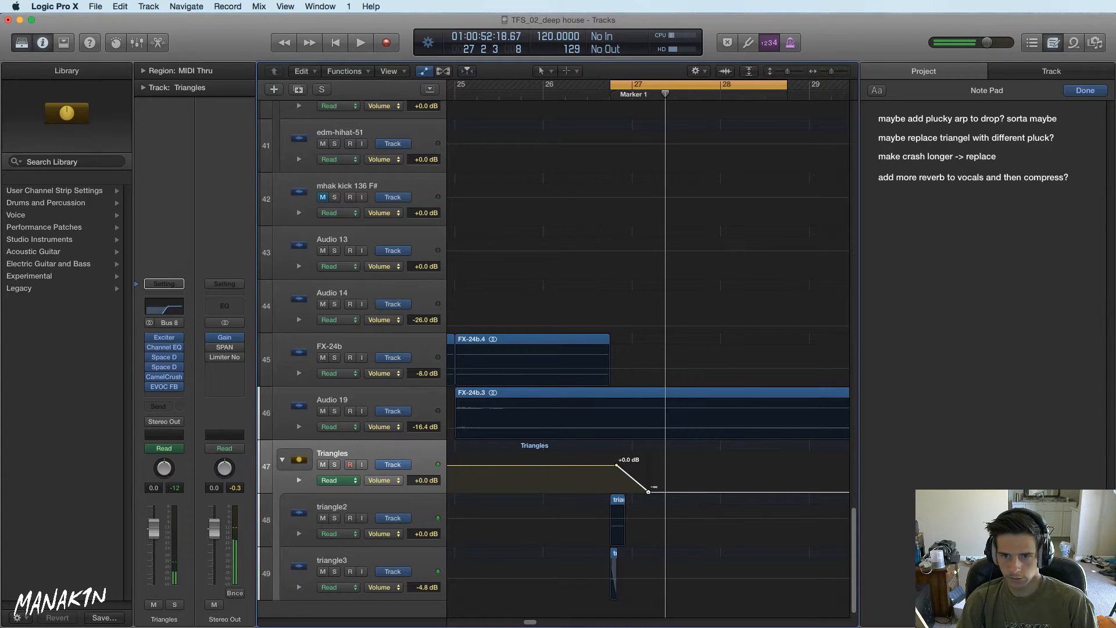
left_click_drag(649, 493, 644, 496)
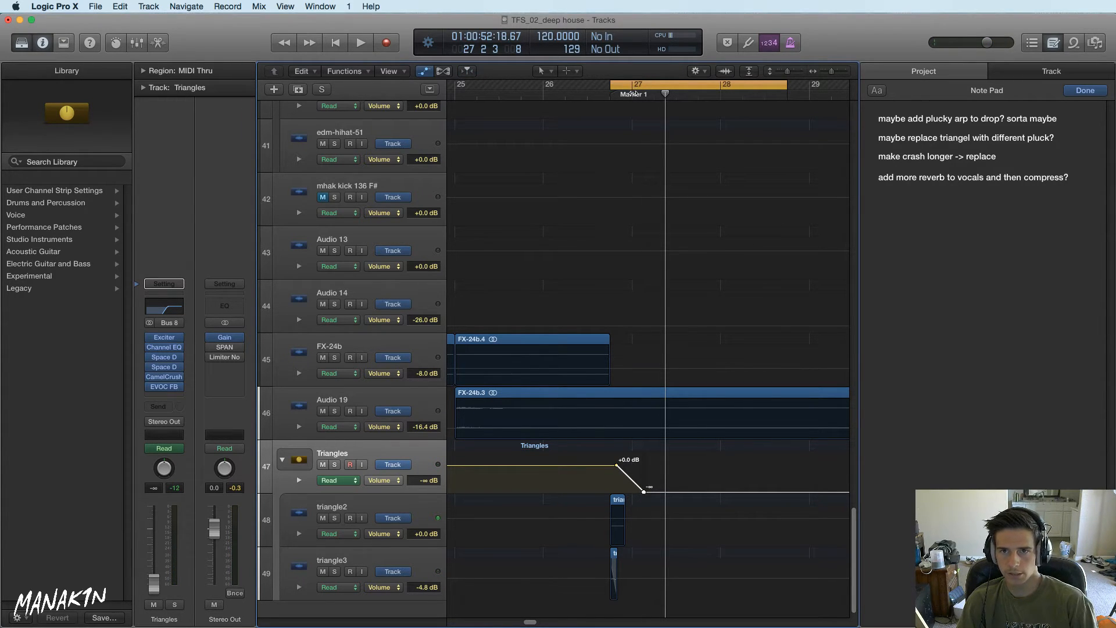
key("space")
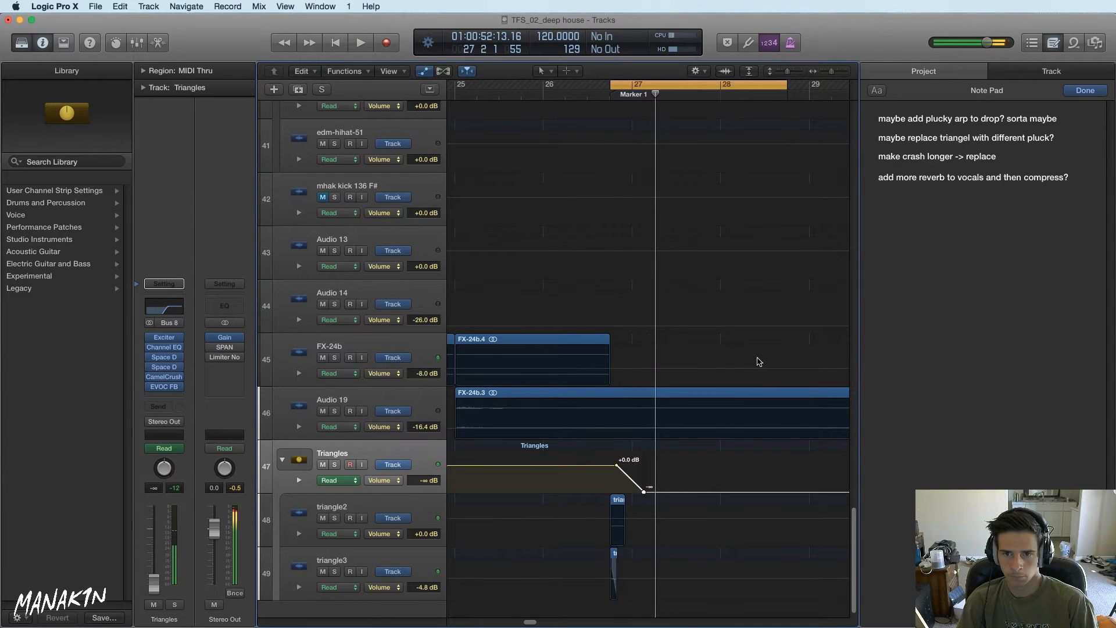
key("space")
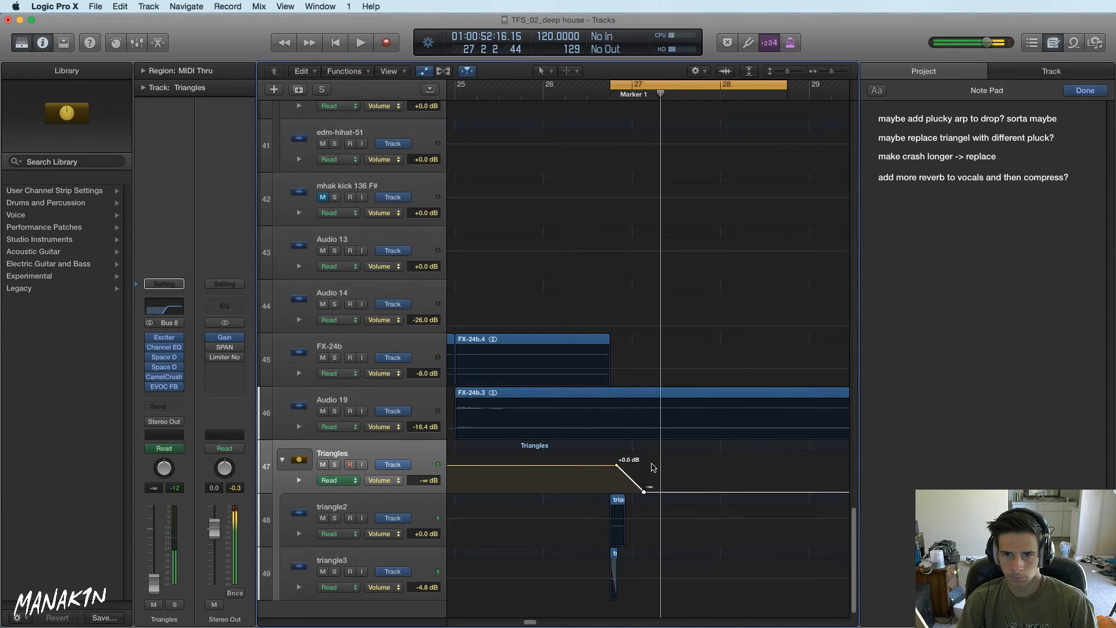
key("space")
key("space")
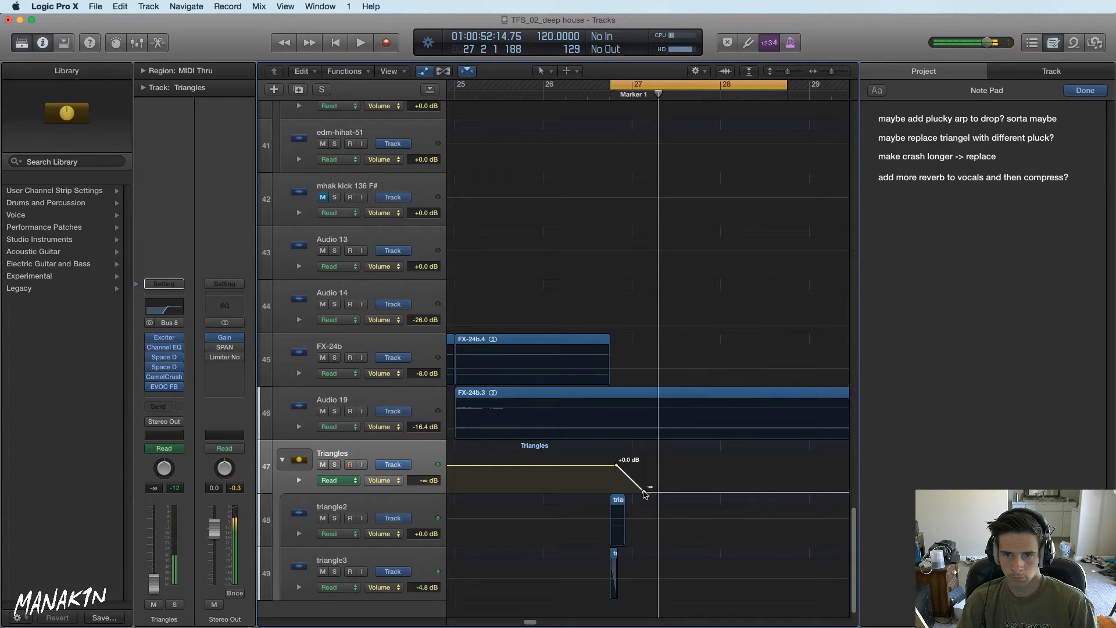
left_click_drag(644, 495, 637, 494)
key("space")
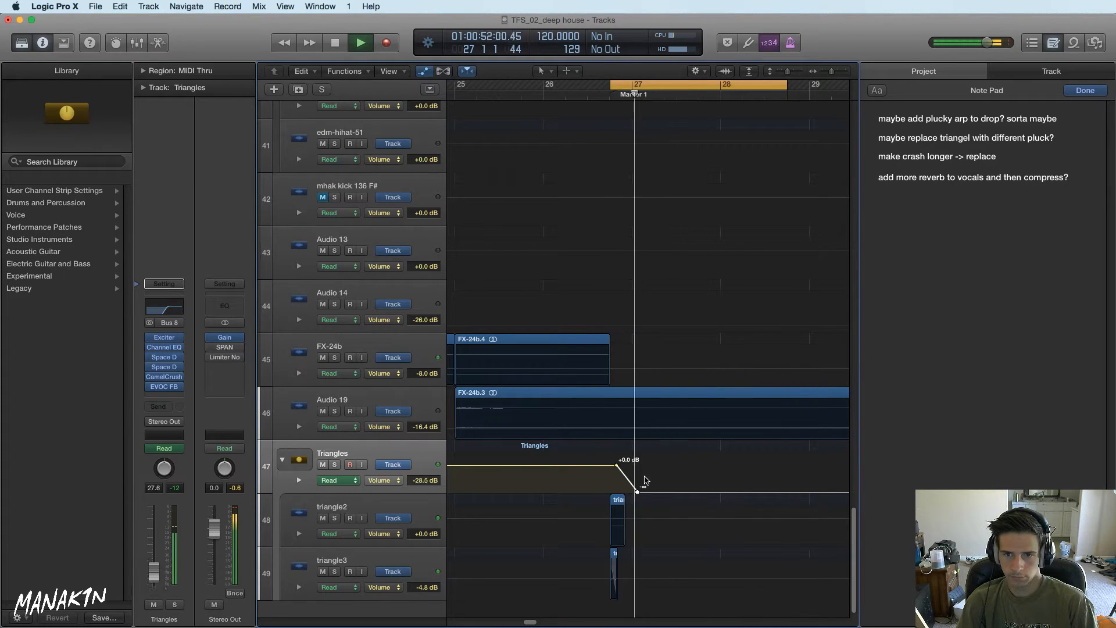
key("space")
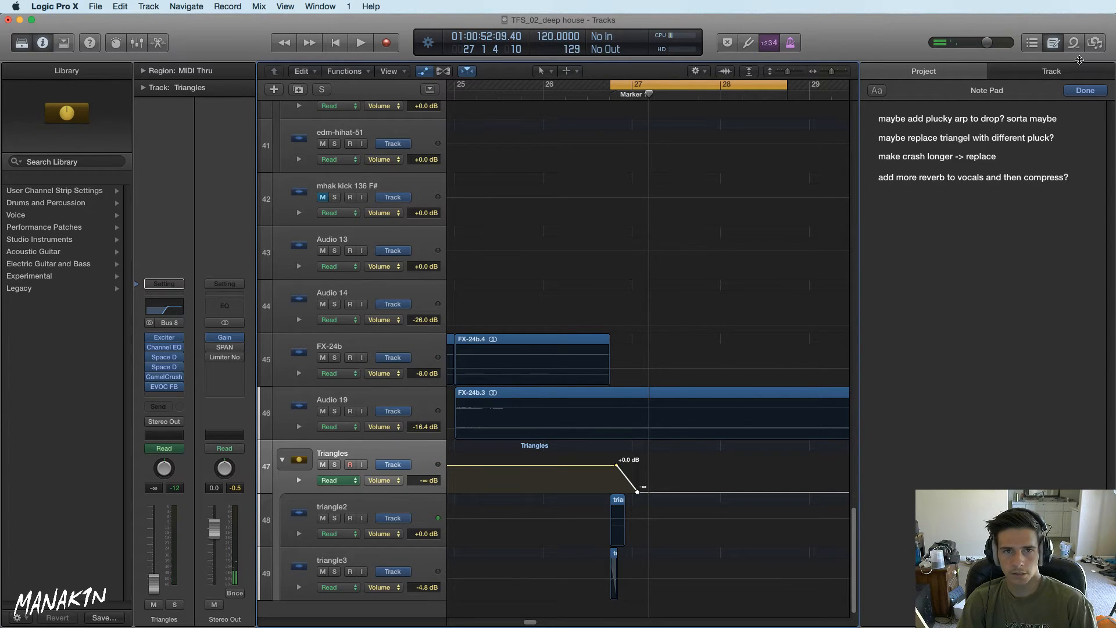
Bend the Triangles volume fade into an outward-bulging curve with the Automation Curve Tool and audition it
left_click(727, 71)
left_click(730, 73)
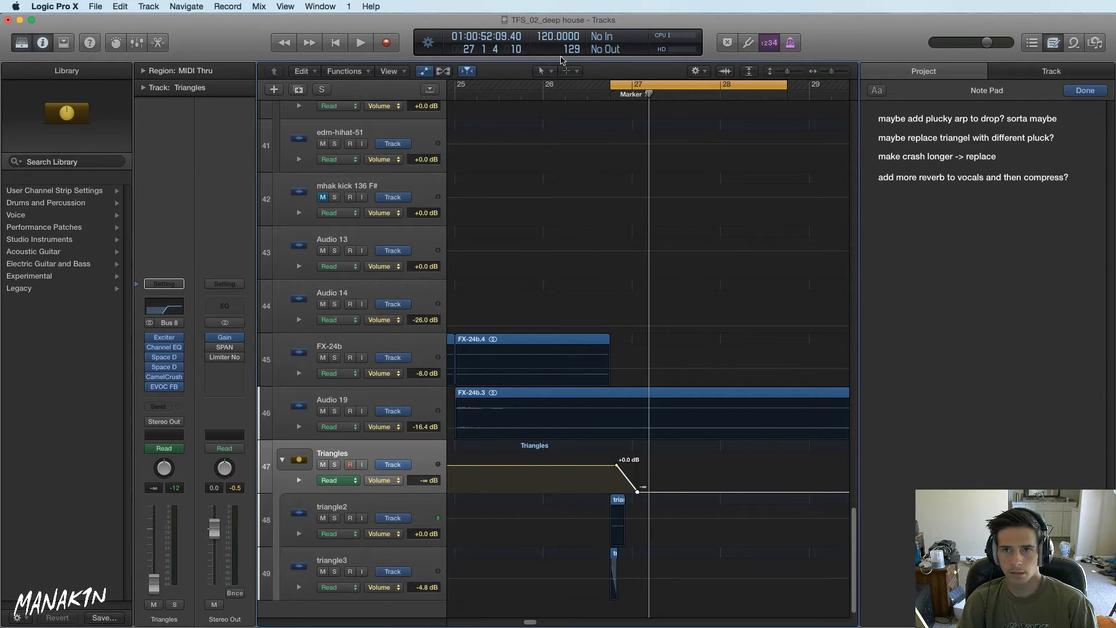
left_click(577, 71)
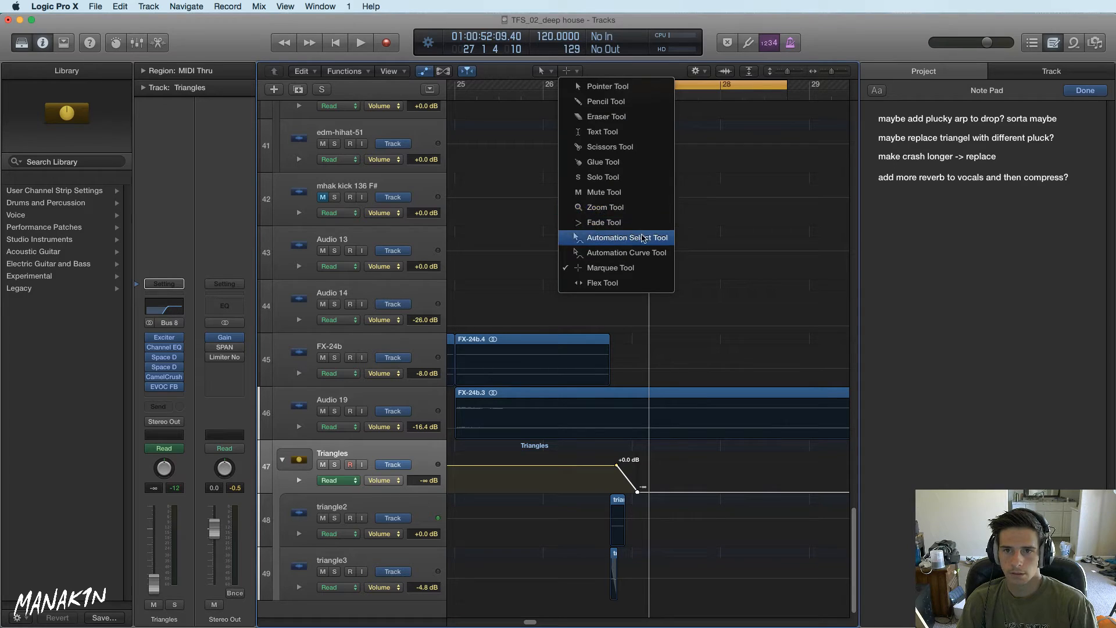
left_click(655, 249)
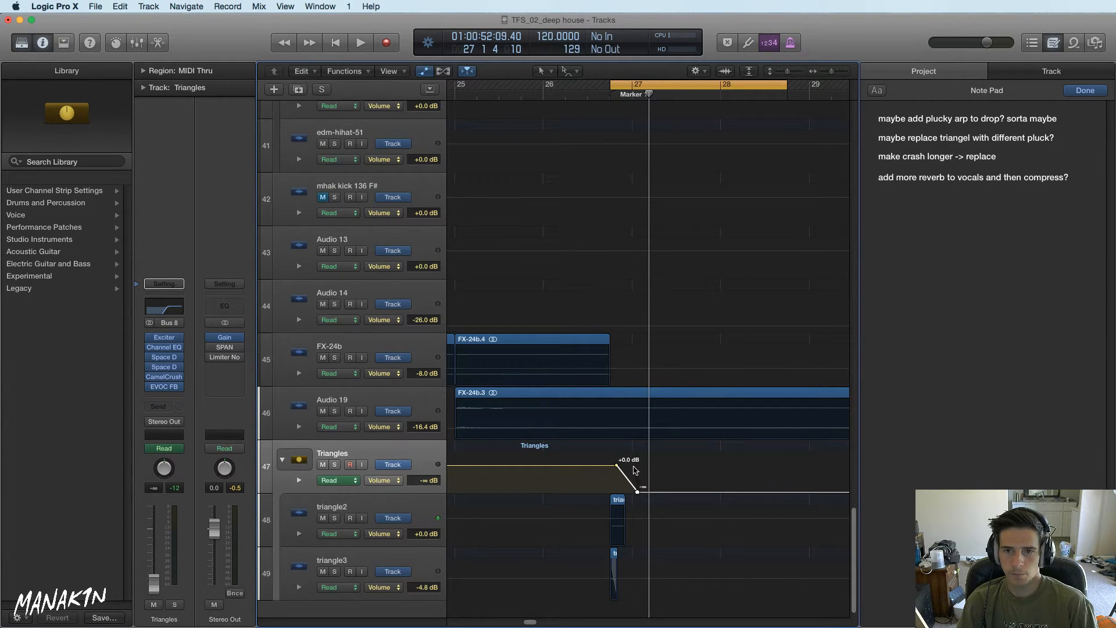
left_click_drag(648, 96, 632, 104)
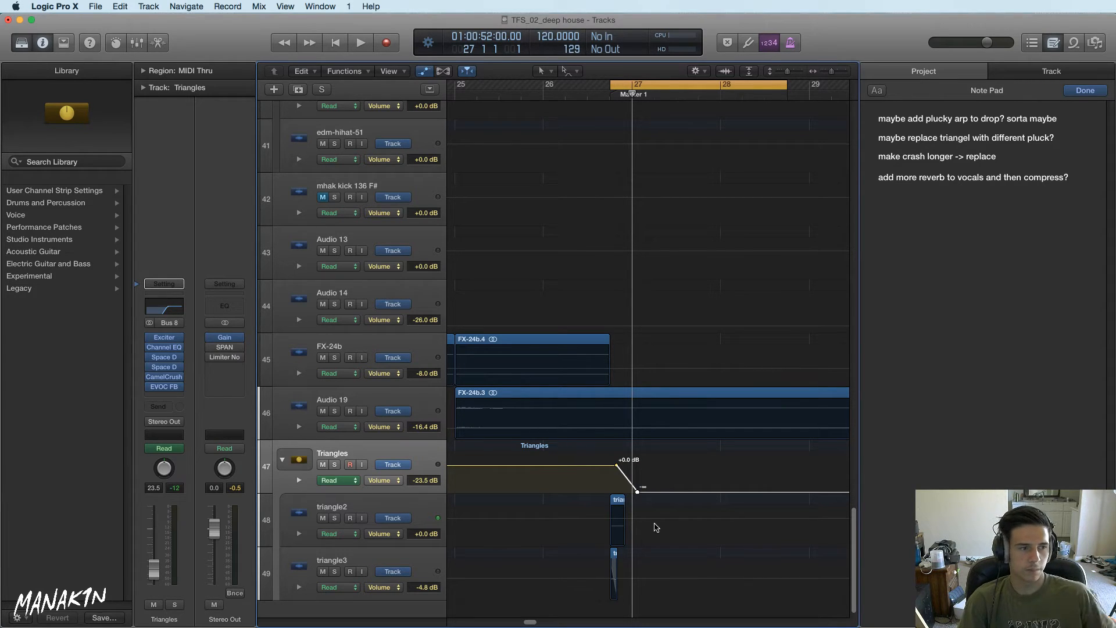
left_click_drag(627, 477, 631, 470)
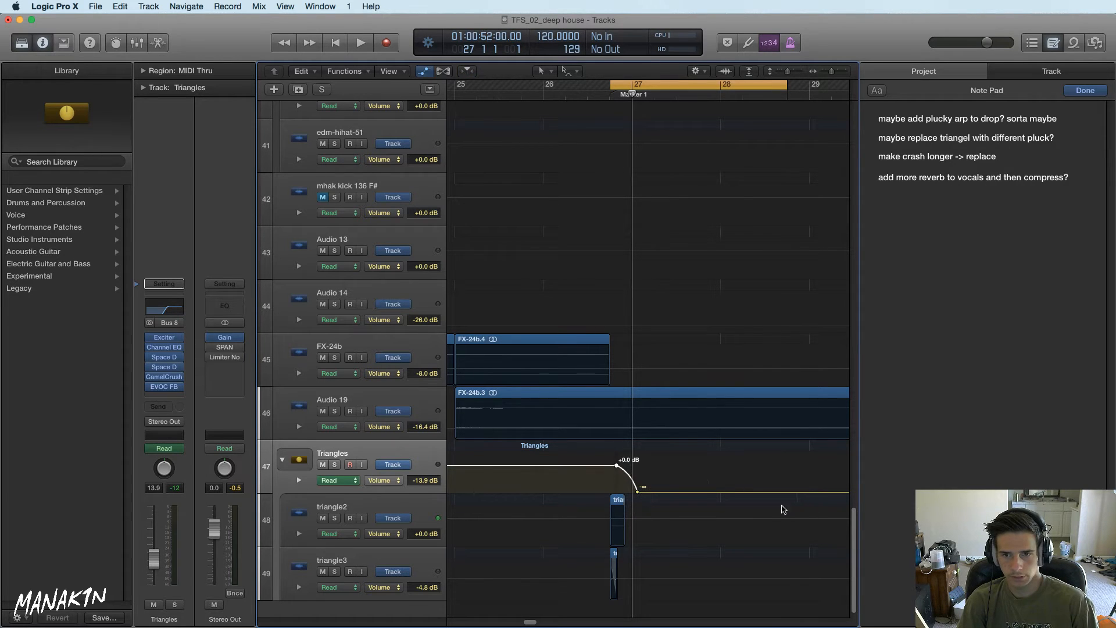
key("space")
key("space")
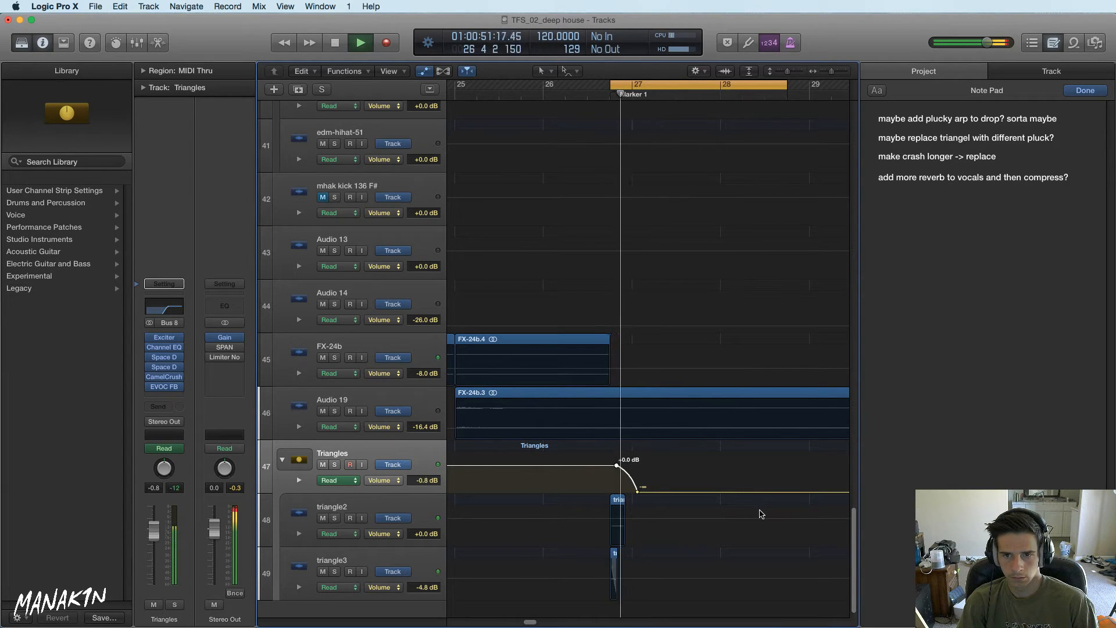
key("space")
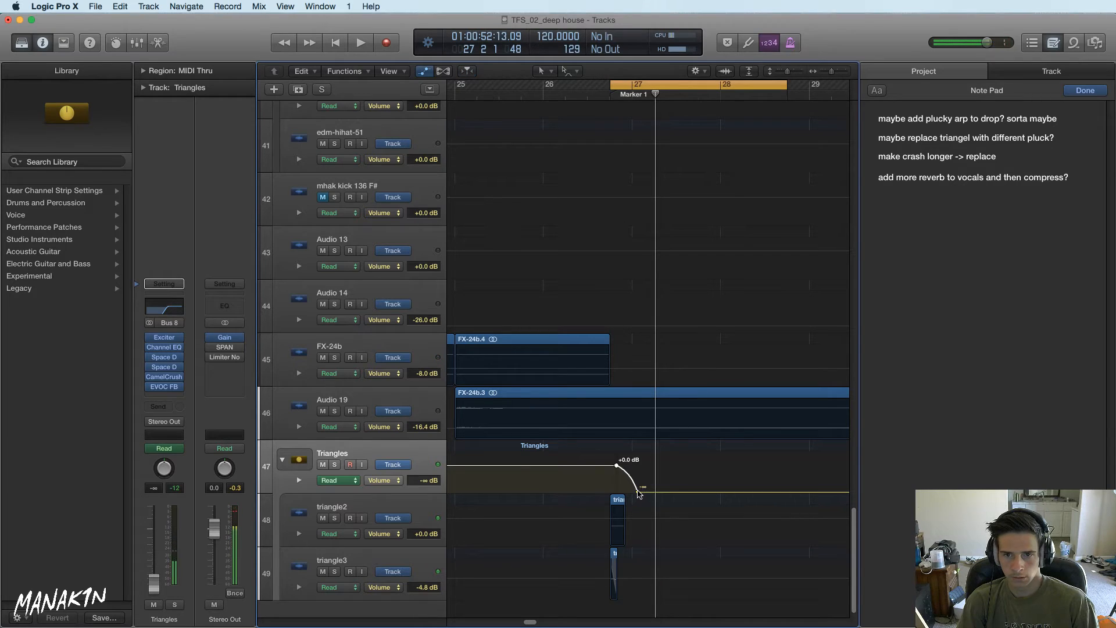
Shift the end of the curved Triangles fade slightly earlier, practically onto bar 27, and replay the passage several times
left_click_drag(637, 492, 634, 464)
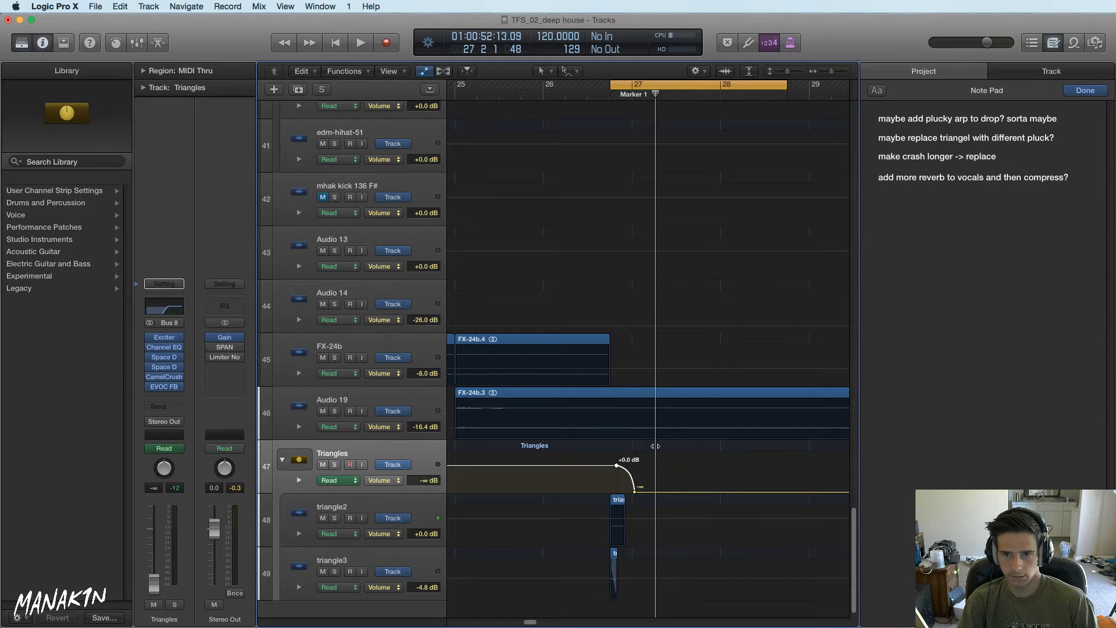
key("space")
key("space")
key("space")
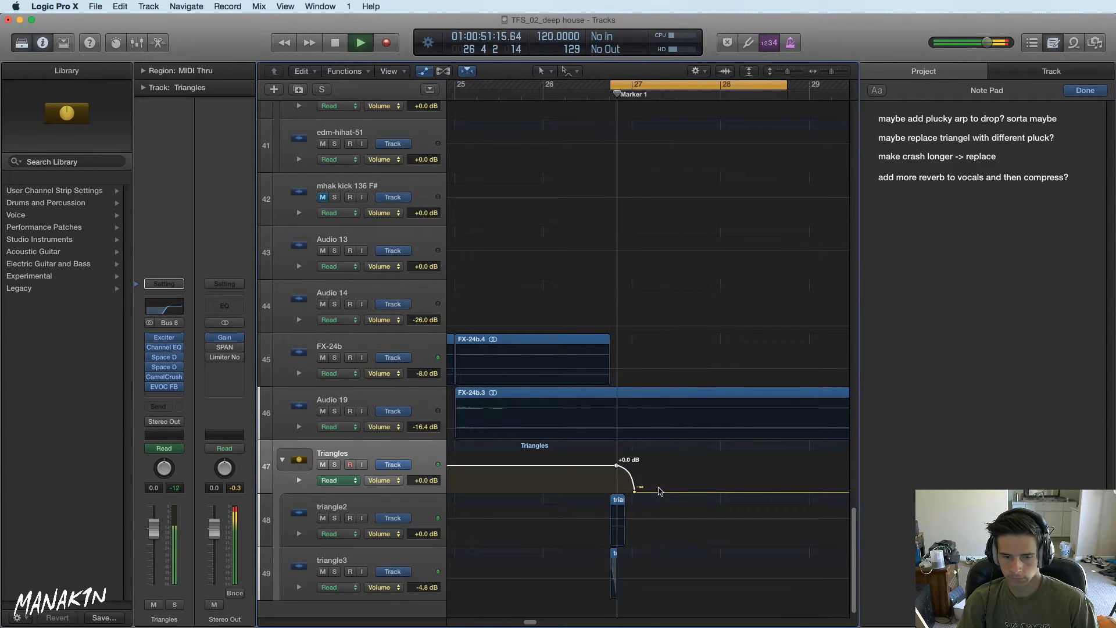
key("space")
key("space")
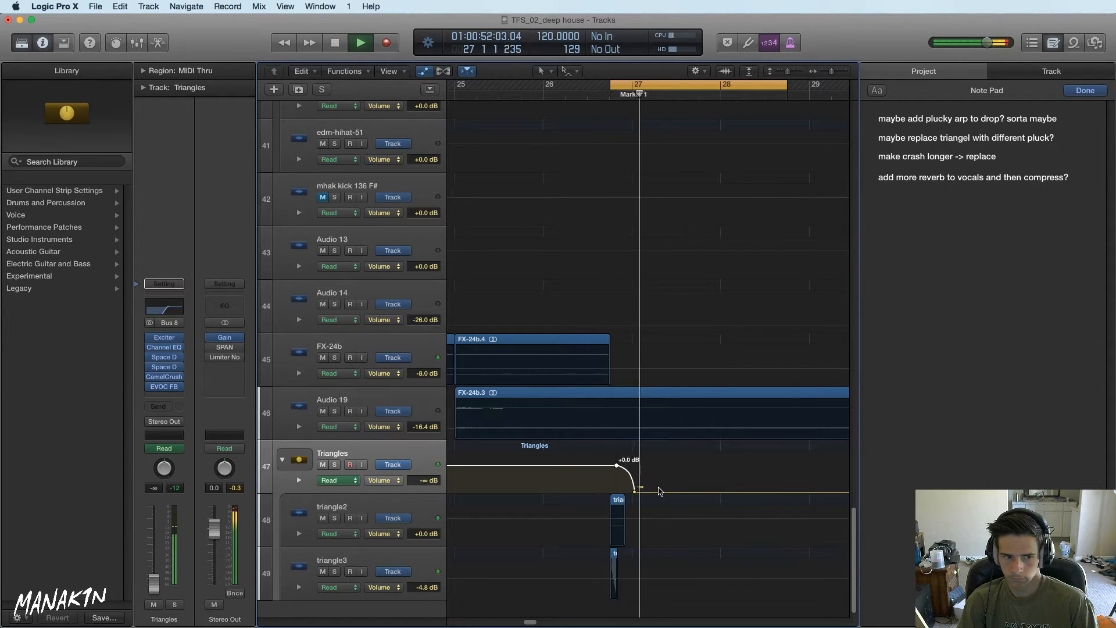
key("space")
Flatten the bulge of the Triangles fade curve a little and audition it across bar 27
left_click_drag(629, 476, 628, 488)
key("space")
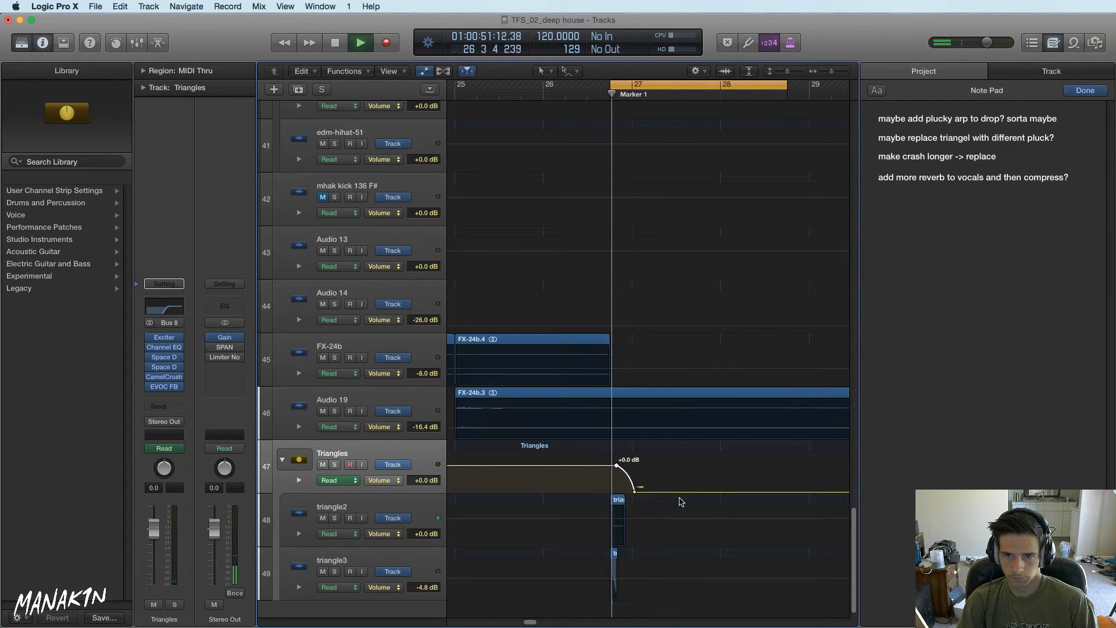
key("space")
key("space")
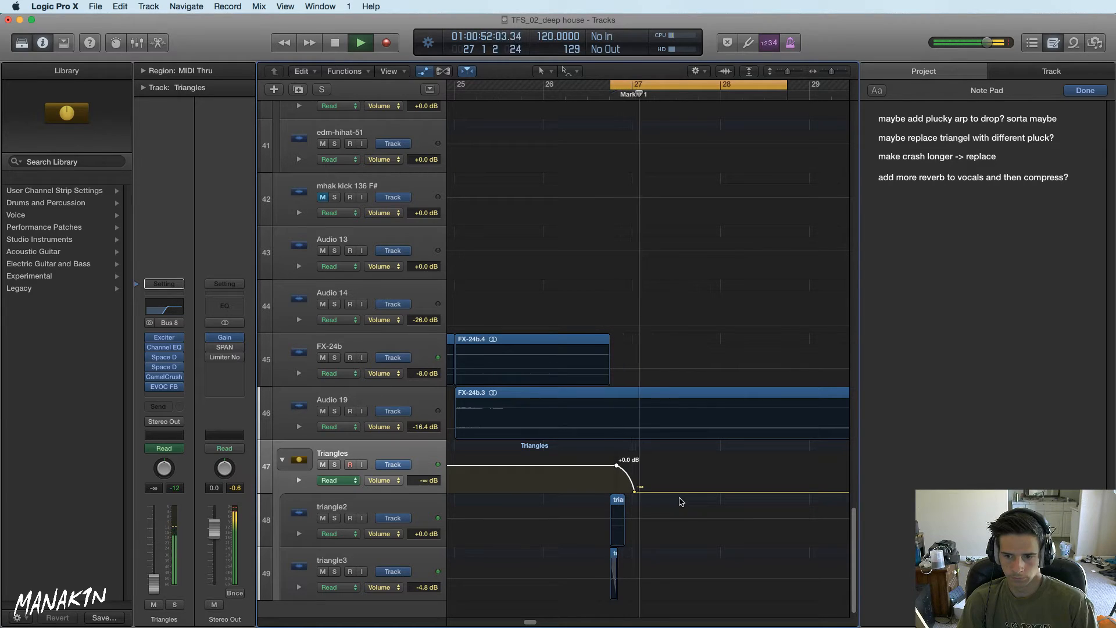
key("space")
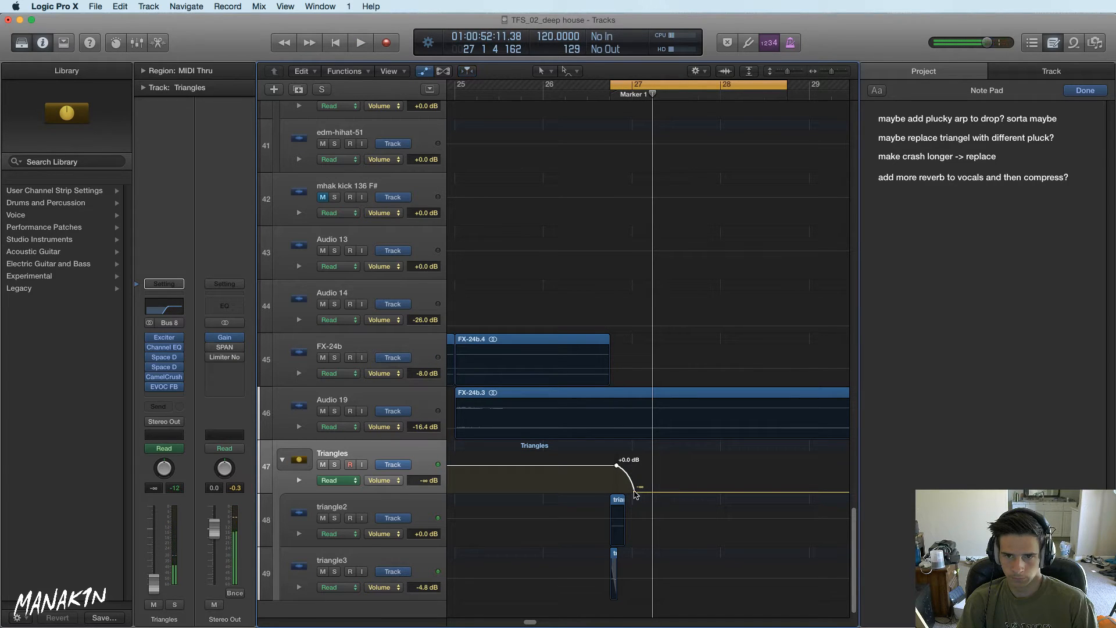
Nudge the end point of the Triangles fade curve marginally later and audition the passage again
left_click_drag(636, 495, 636, 493)
key("space")
key("space")
key("space")
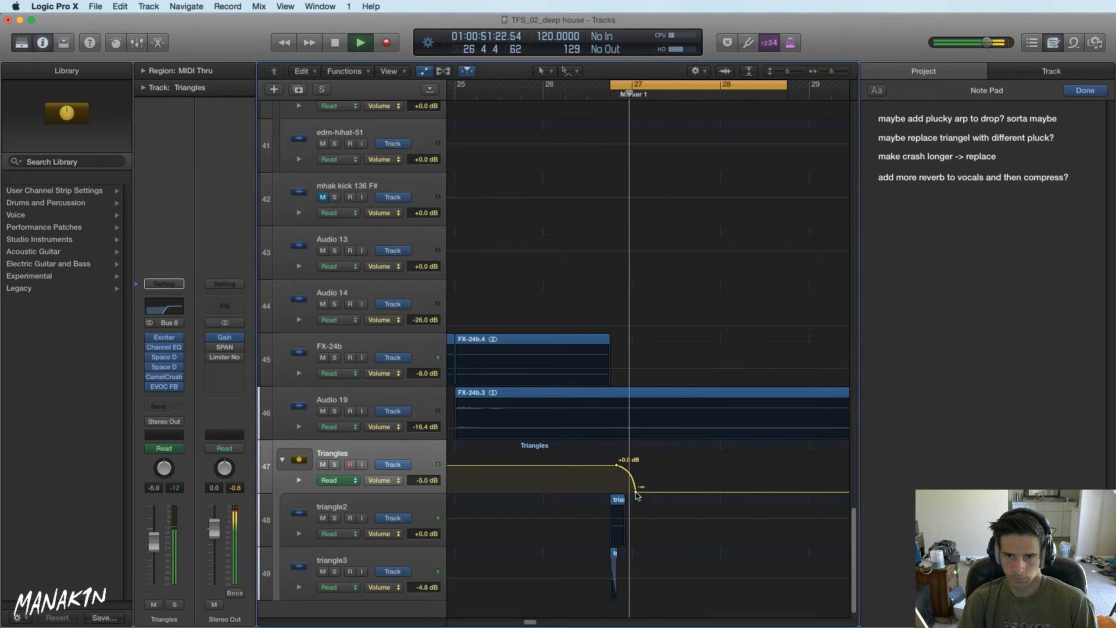
key("space")
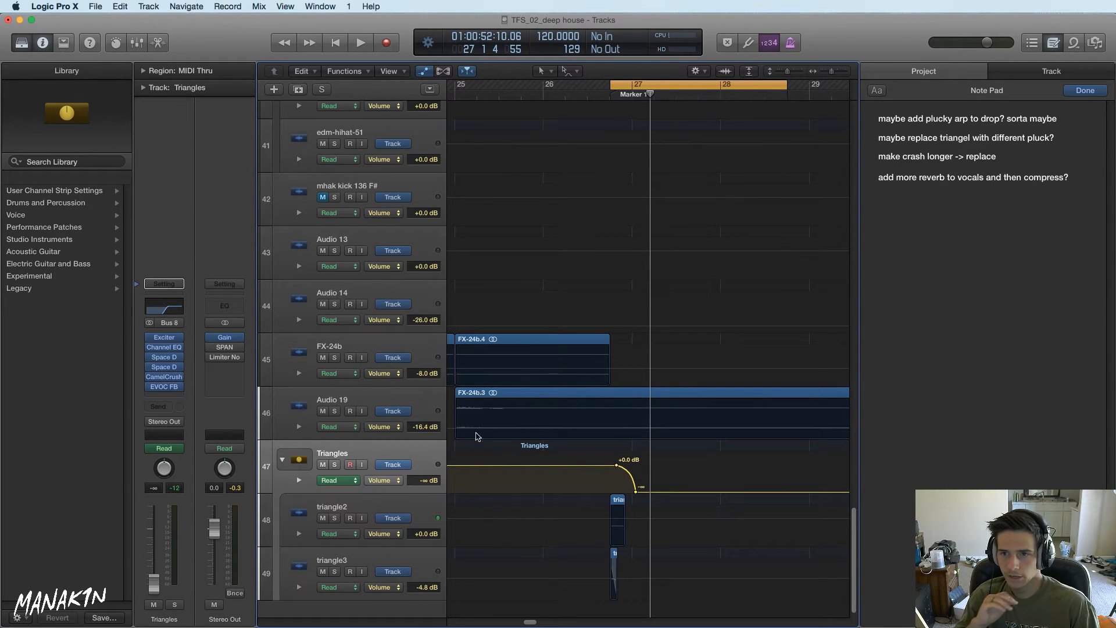
Create an empty MIDI region on the Triangles track at 26 4 1 and shorten it to about two beats
right_click(611, 450)
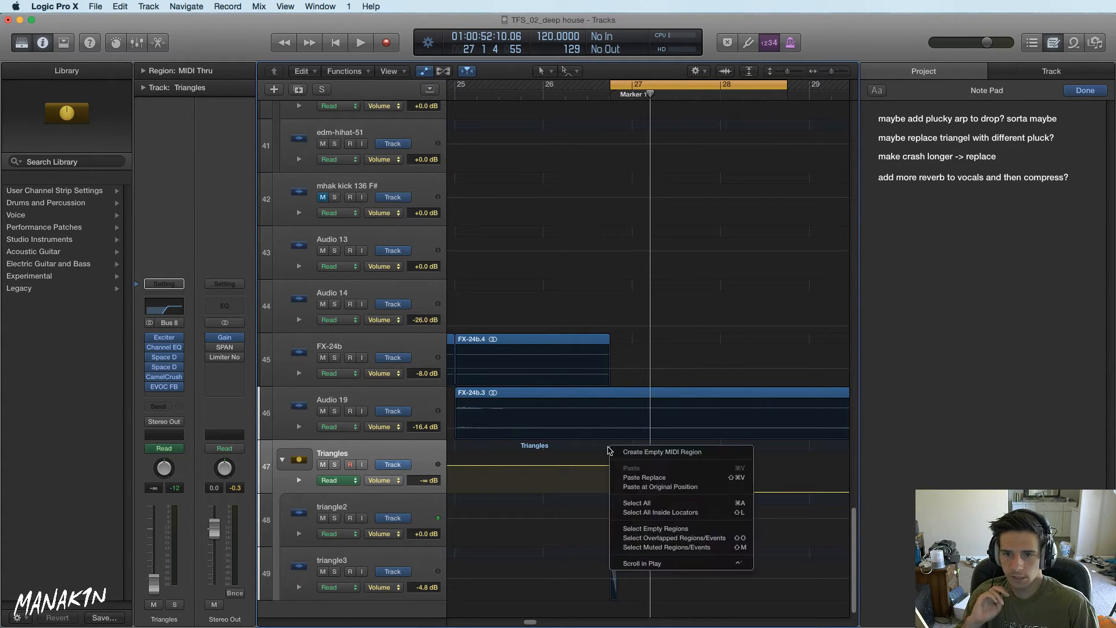
left_click(615, 451)
left_click_drag(617, 447, 684, 446)
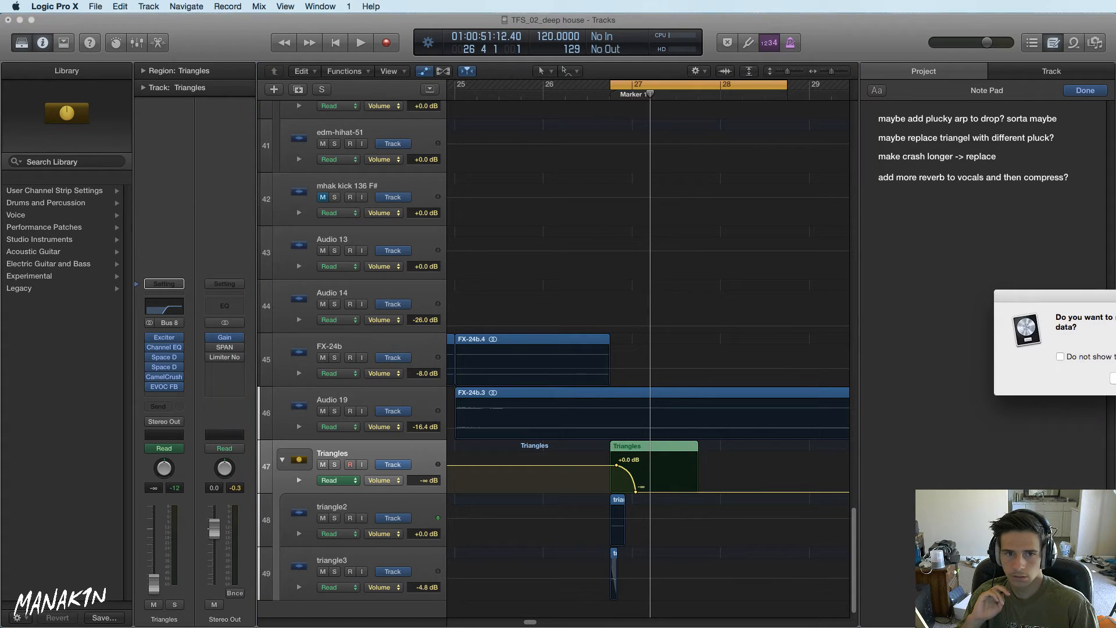
left_click(1114, 378)
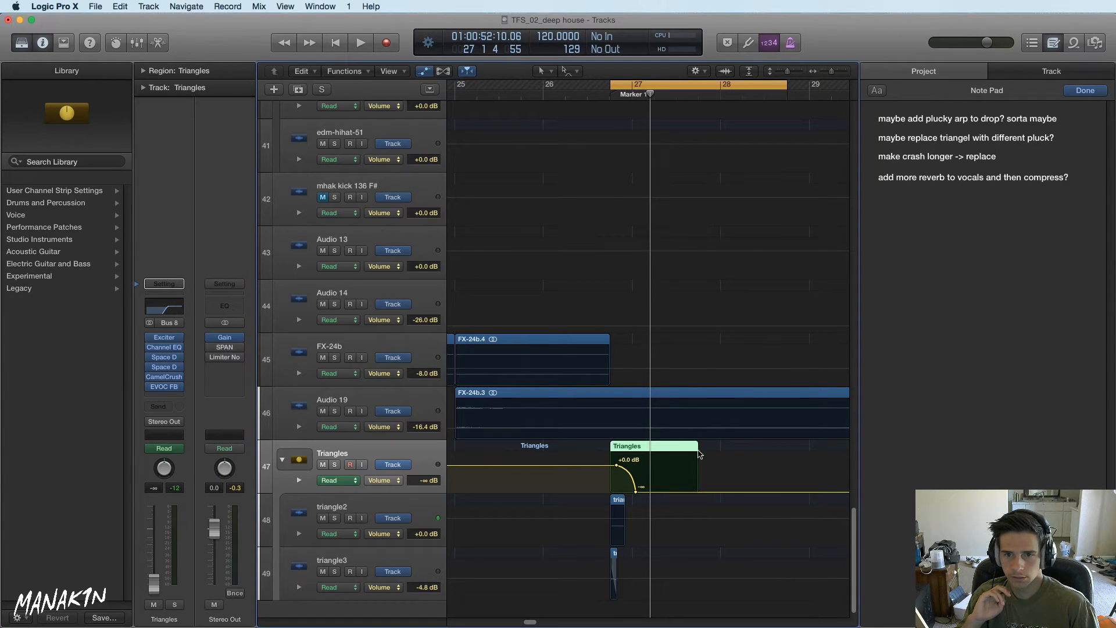
left_click_drag(698, 446, 653, 445)
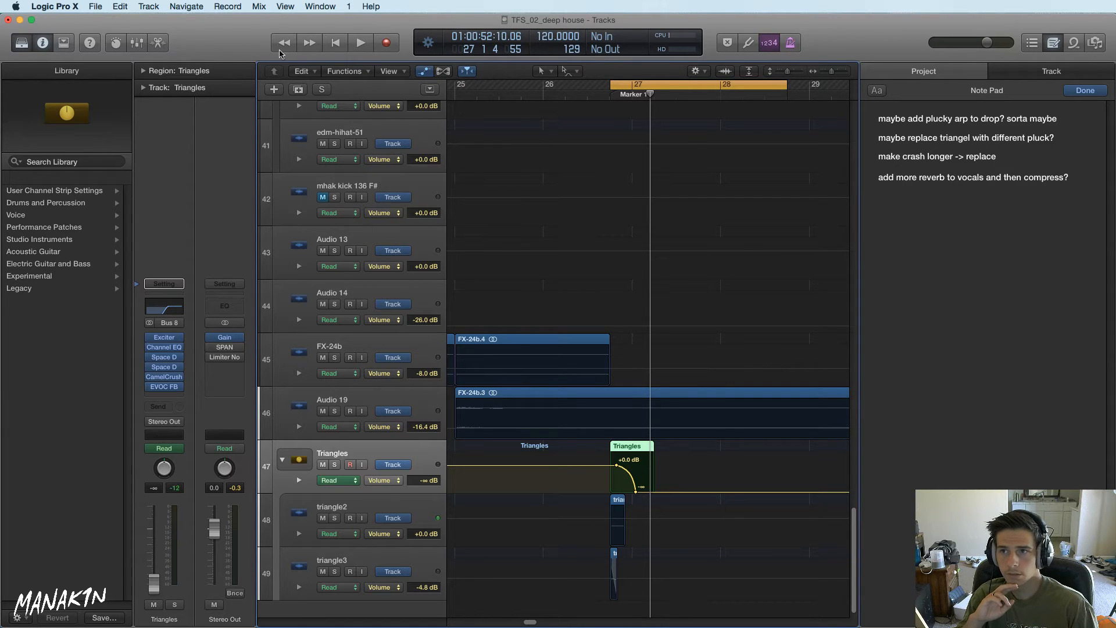
Show the main window's toolbar and hide the track automation
left_click(65, 43)
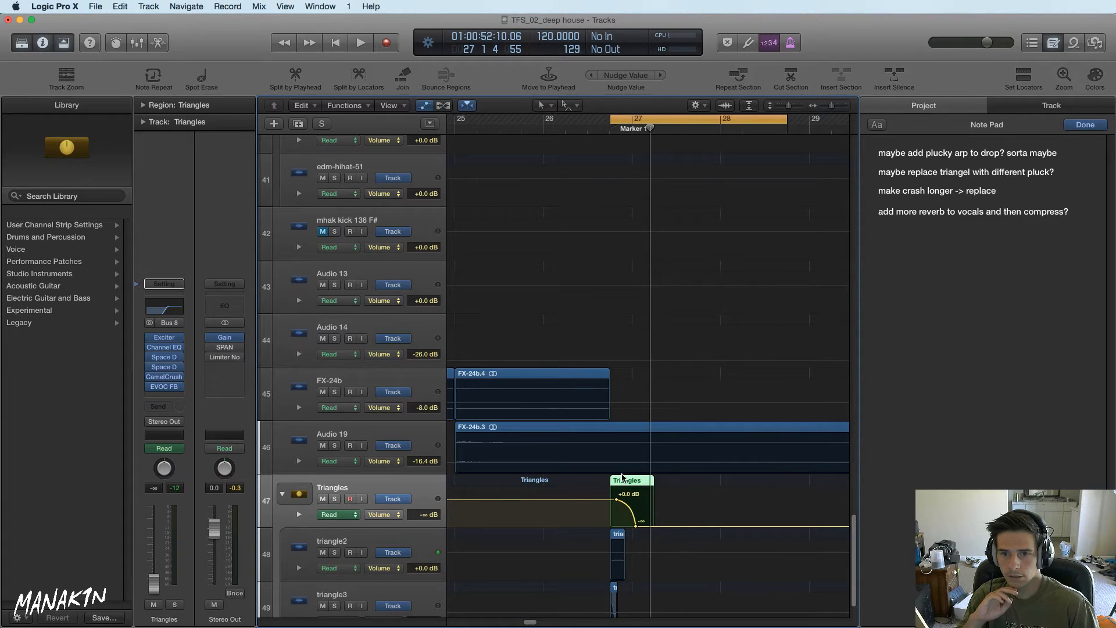
key("a")
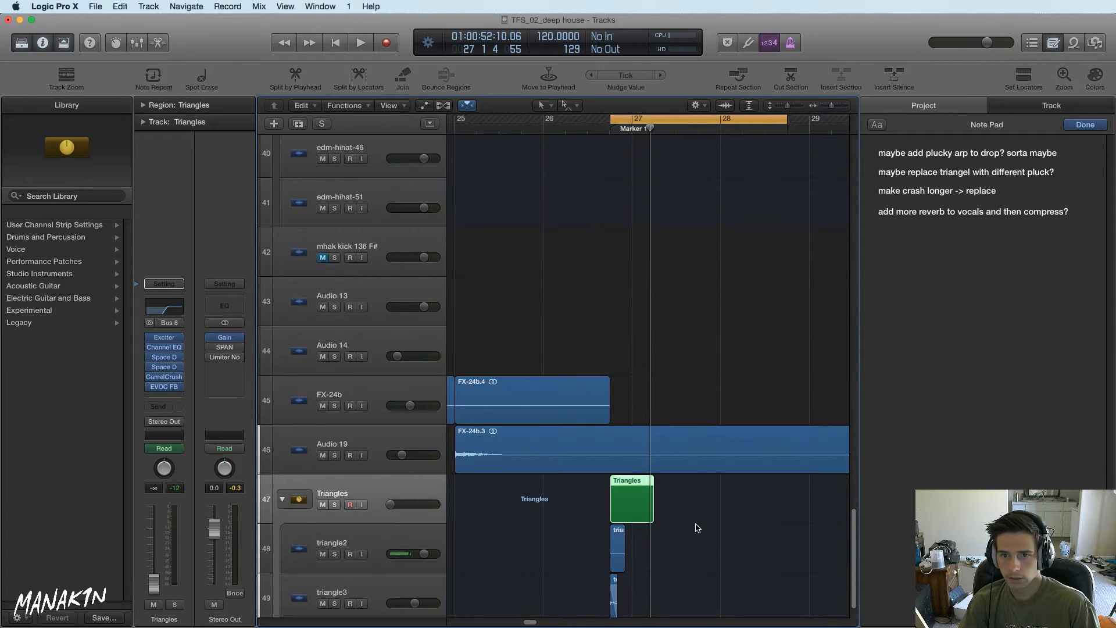
Select the triangle regions around bar 27, solo the Triangles track, and audition it on its own
left_click_drag(698, 528, 564, 608)
scroll(620, 569, "down", 1)
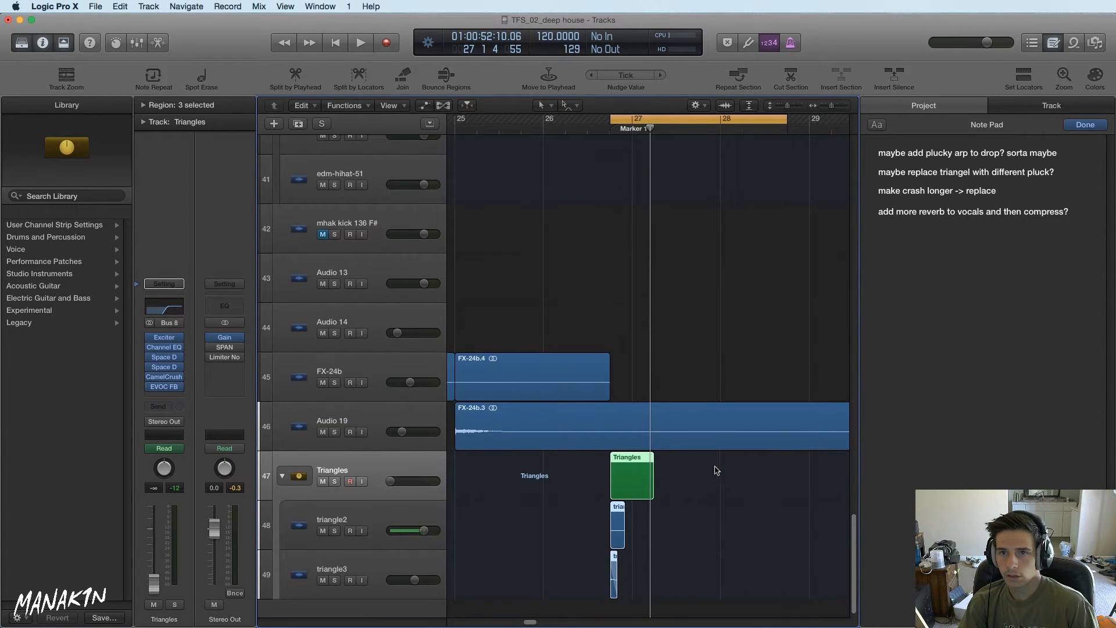
left_click_drag(717, 466, 557, 561)
left_click(349, 471)
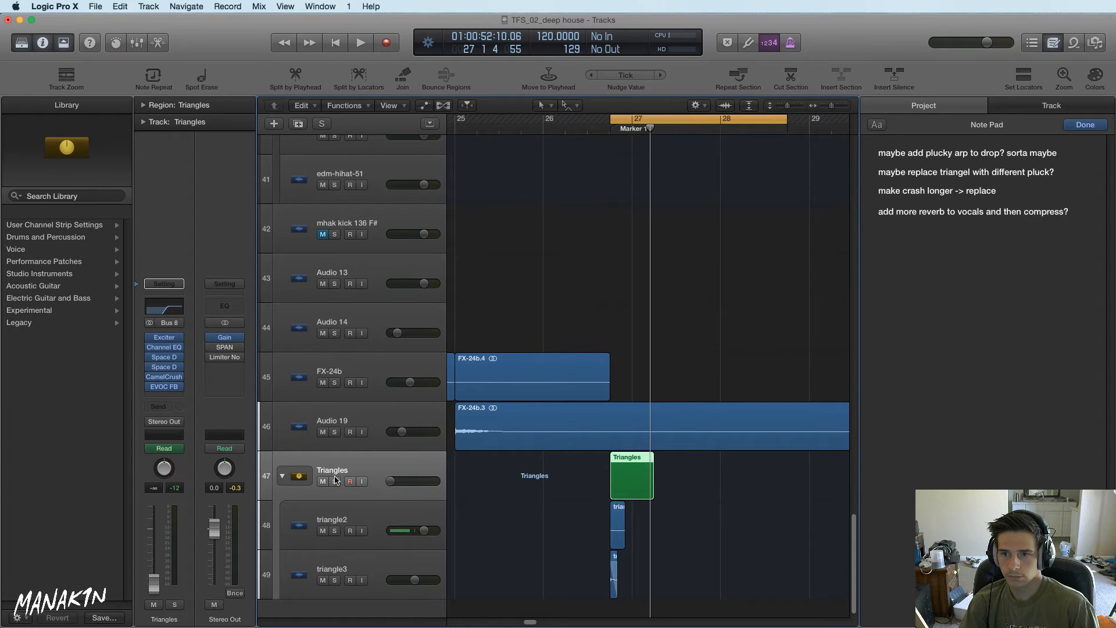
left_click(335, 482)
key("space")
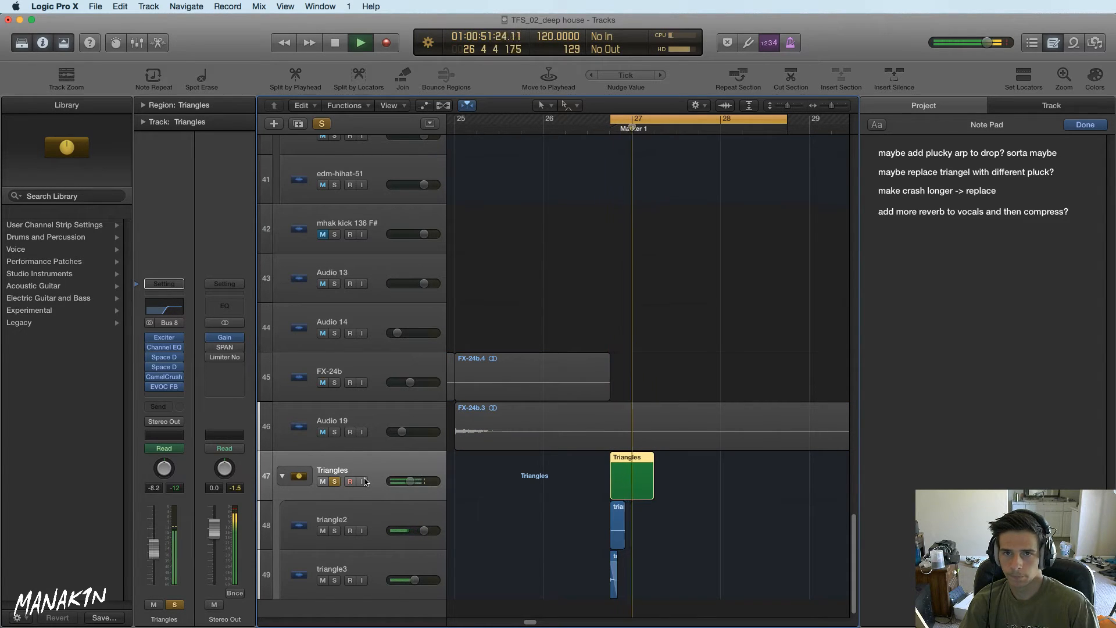
key("space")
key("space")
key("space")
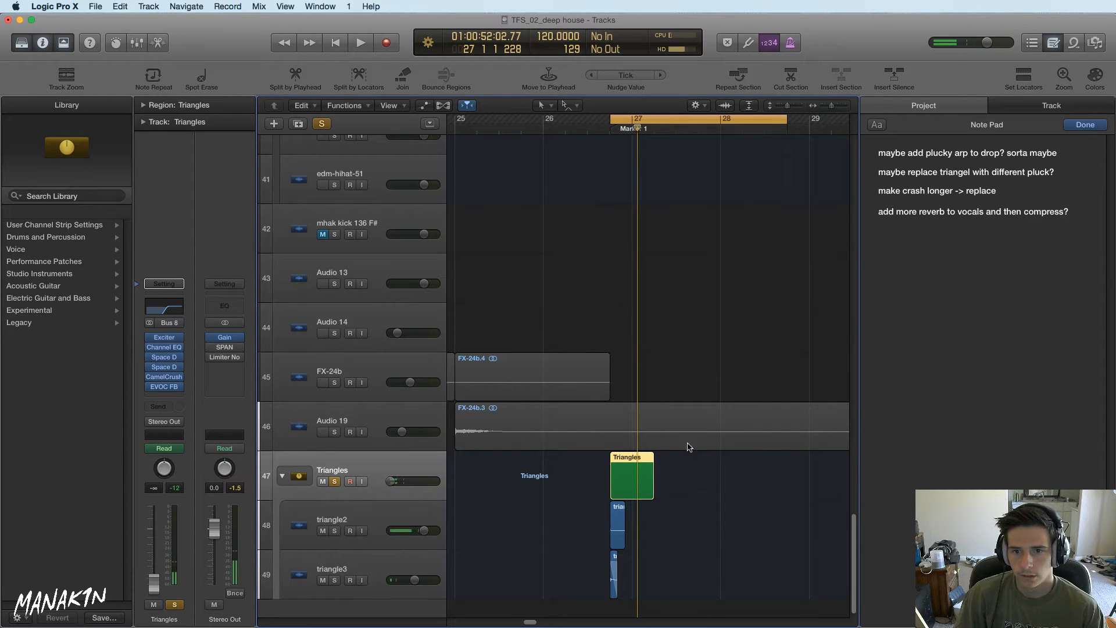
Set up an offline bounce of the cycle range from 26 4 1 to 28 4 1 in PCM format only
left_click(734, 510)
key("super+b")
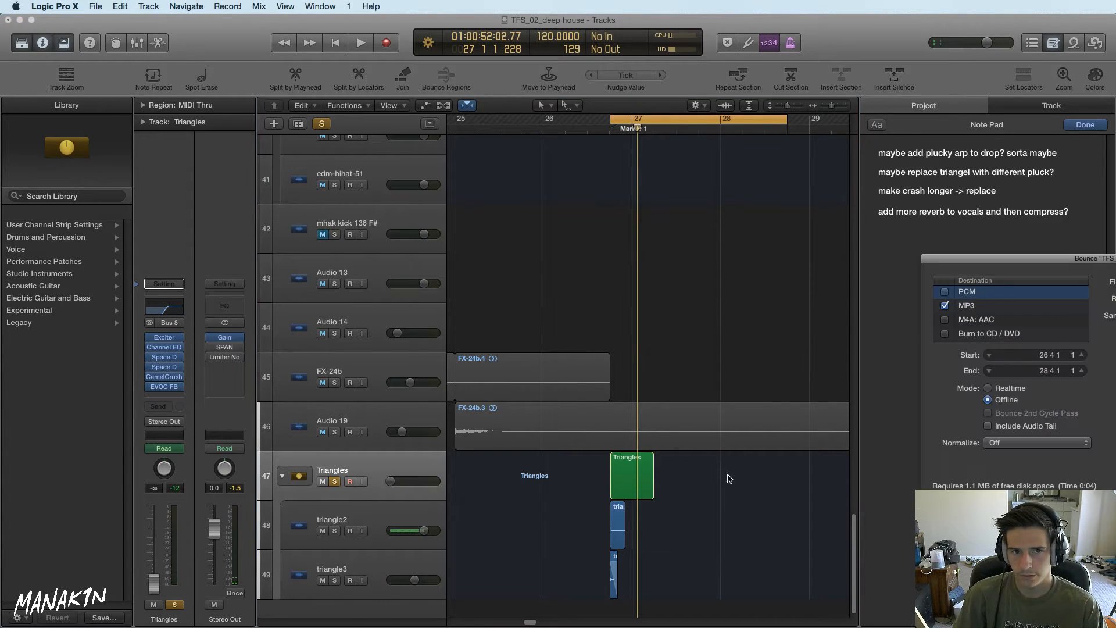
left_click(944, 291)
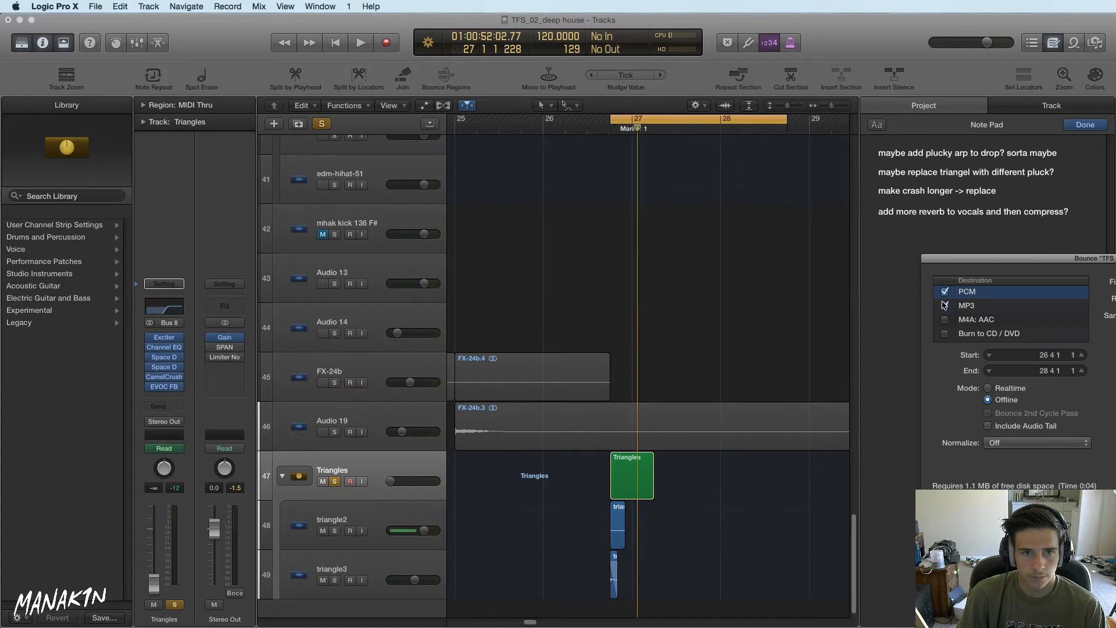
left_click(944, 305)
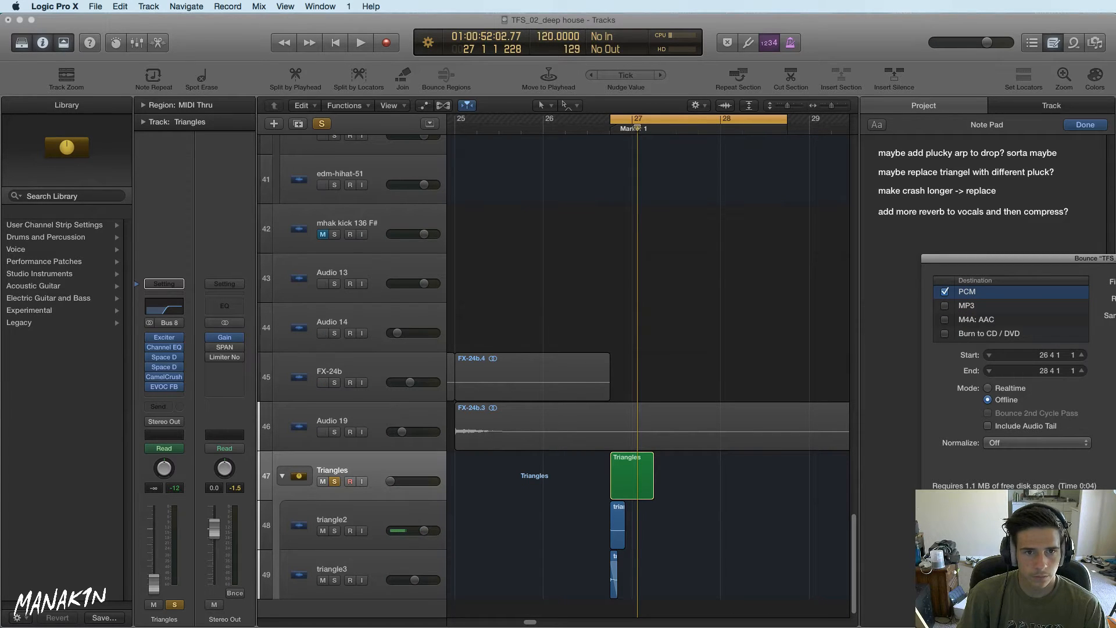
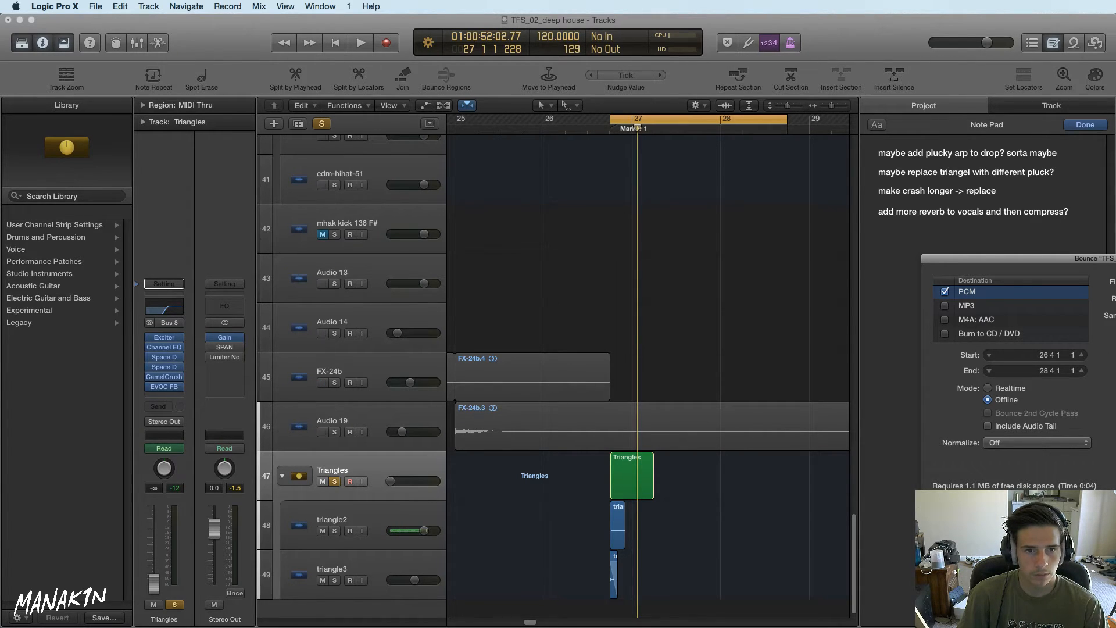
key("Return")
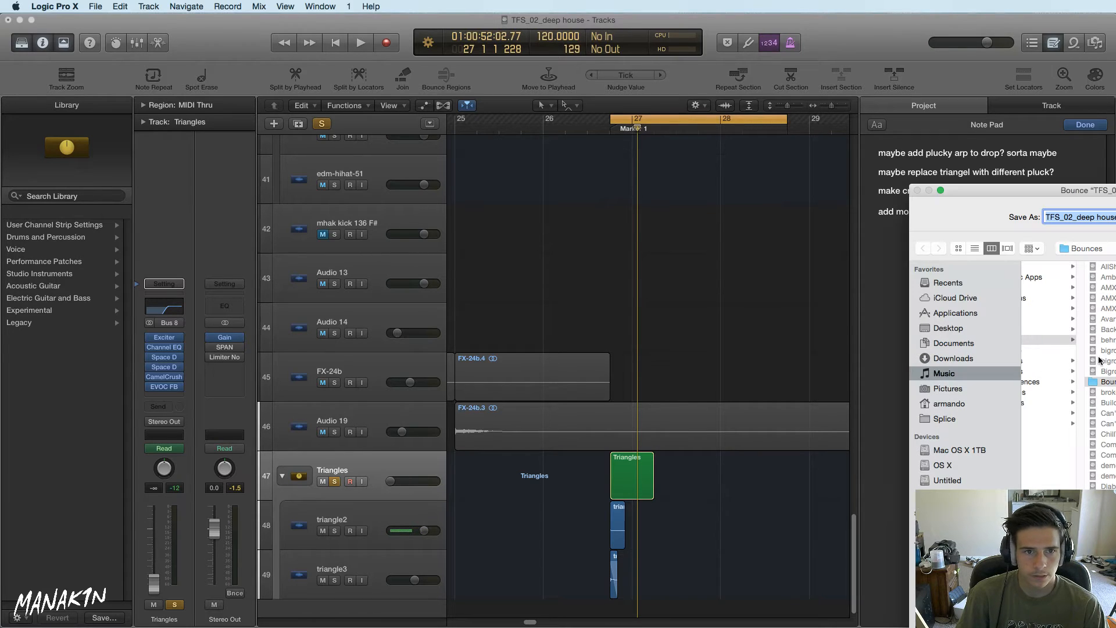
Save the bounce as Ding_01 in the BIP Effects folder
left_click(1108, 287)
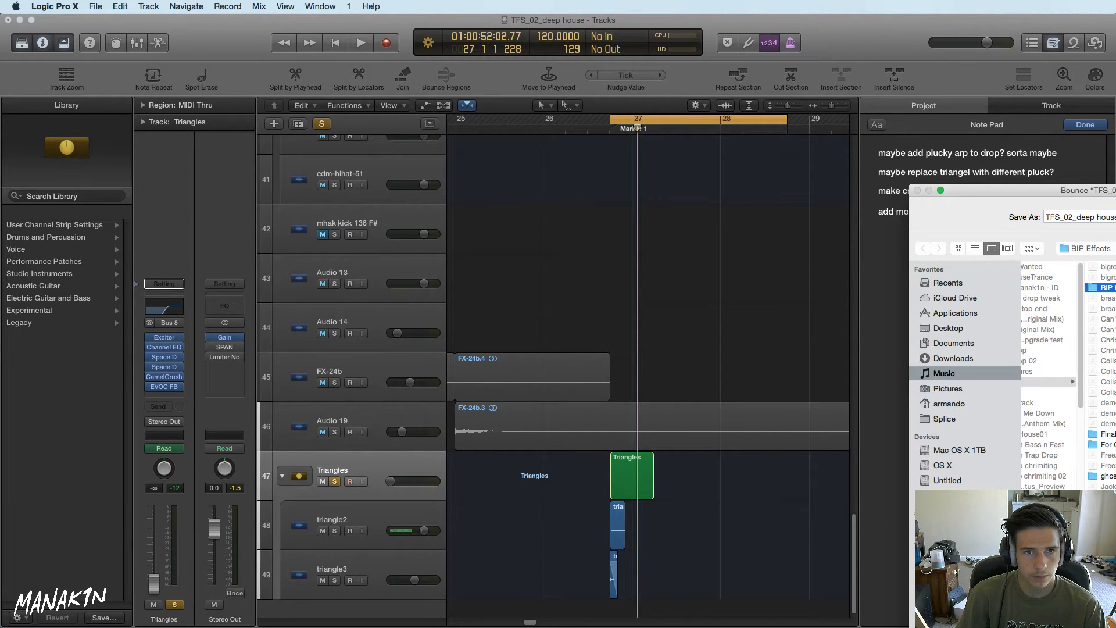
key("Tab")
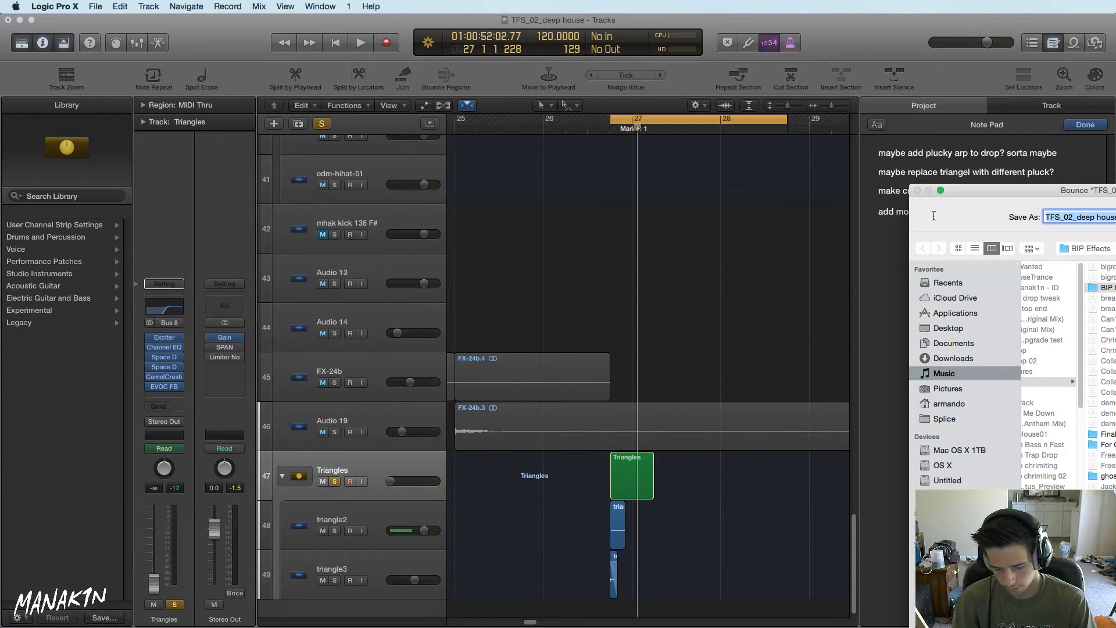
type("Ding_01")
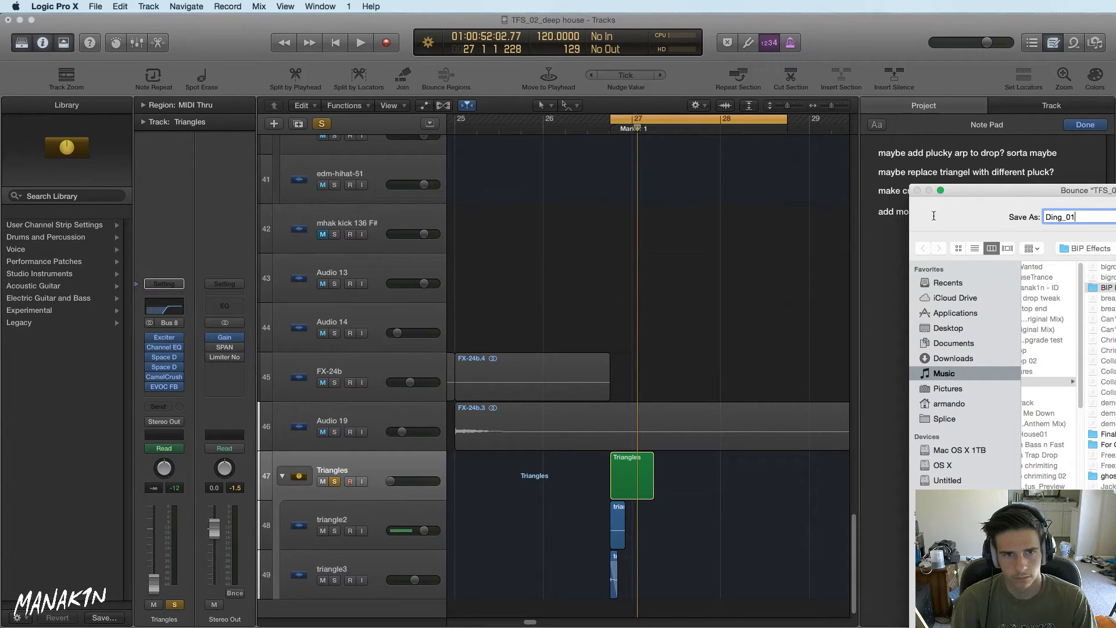
key("Return")
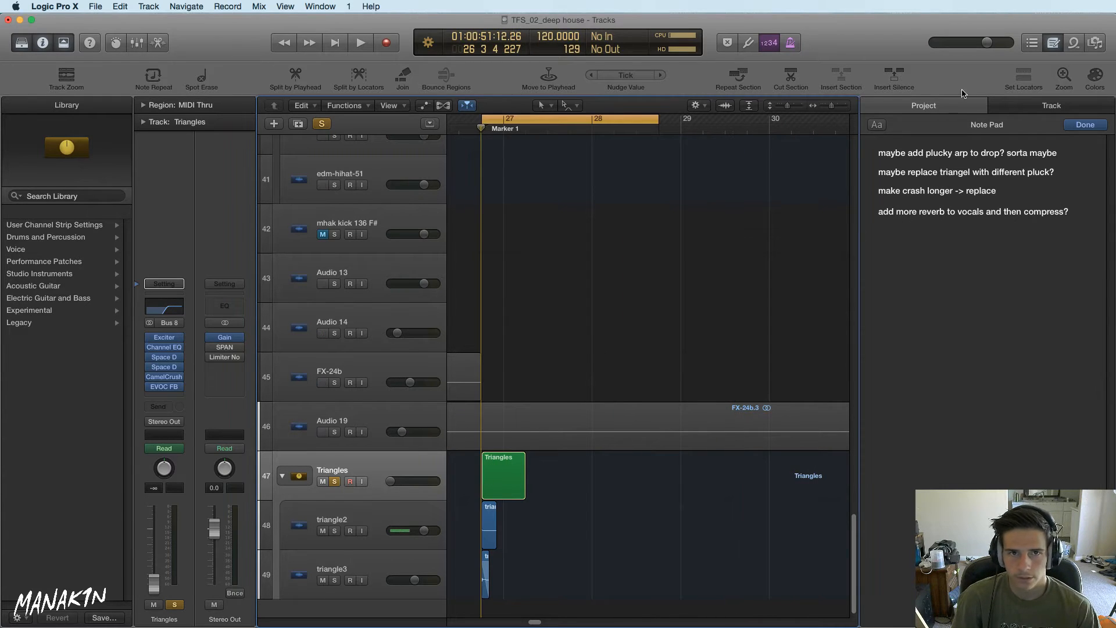
Show the project's audio files and collapse the entries from the mhak kick file through edm-hihat-18.wav
key("f")
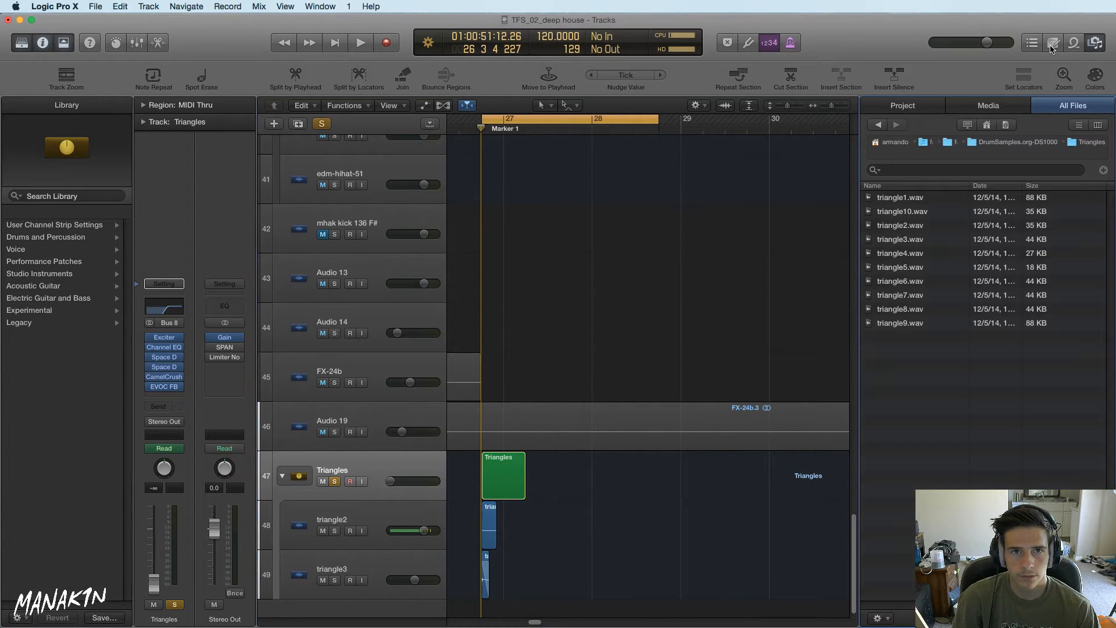
left_click(917, 107)
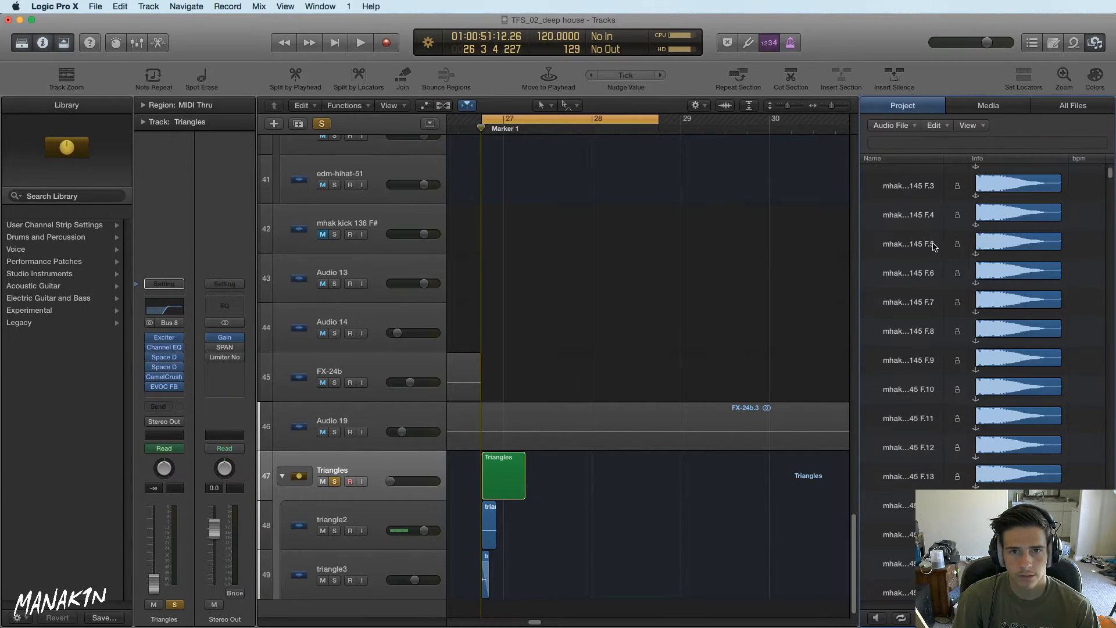
scroll(941, 269, "up", 5)
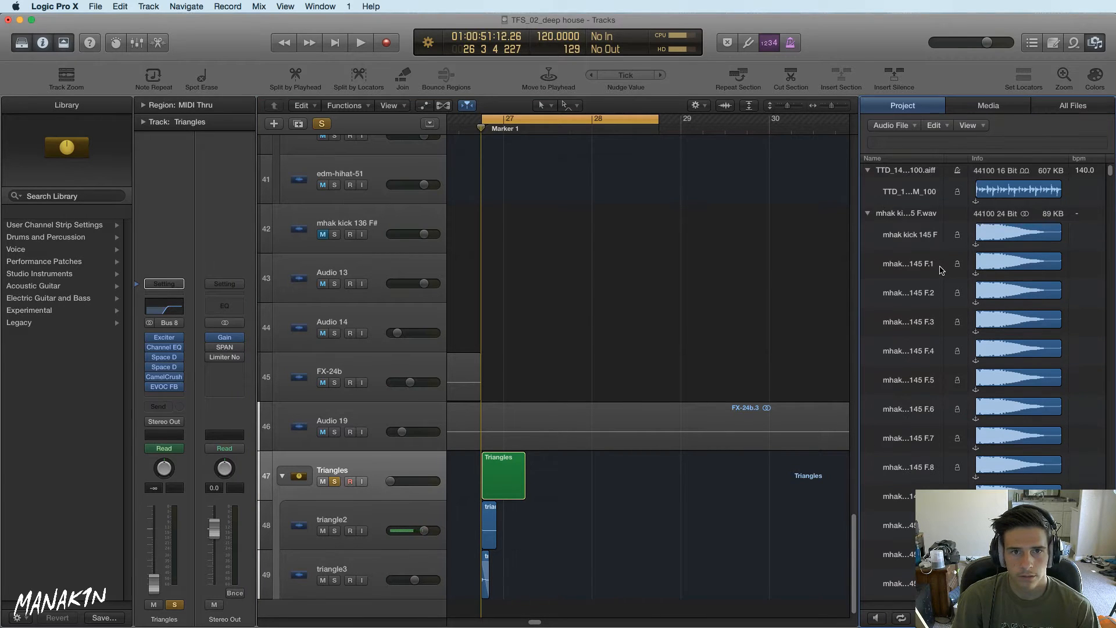
left_click(868, 214)
left_click(868, 227)
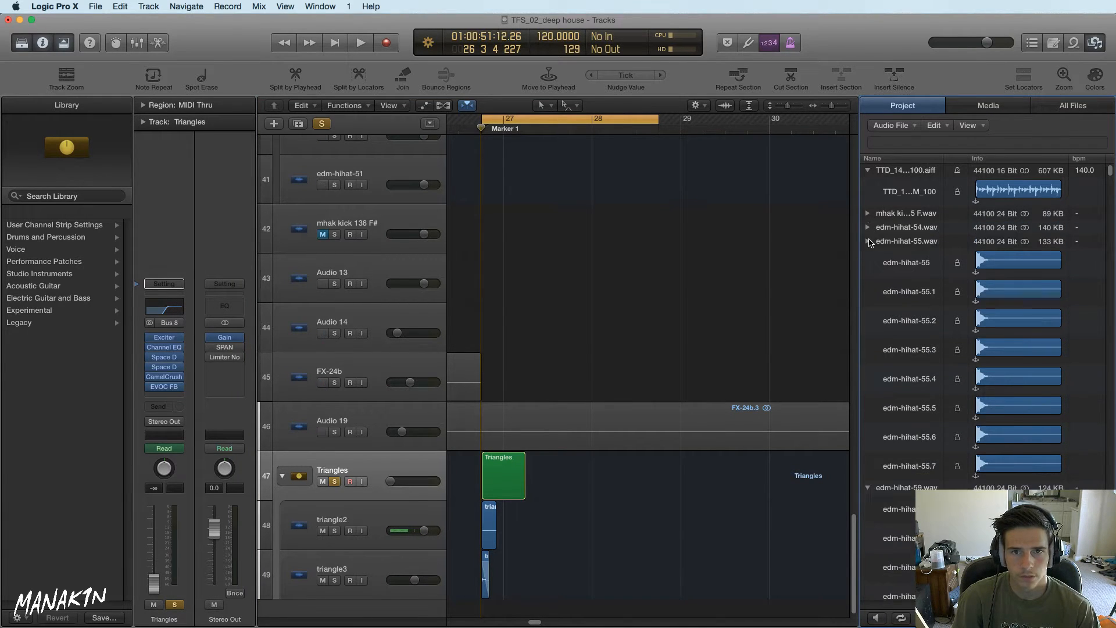
left_click(868, 240)
left_click(868, 255)
left_click(868, 269)
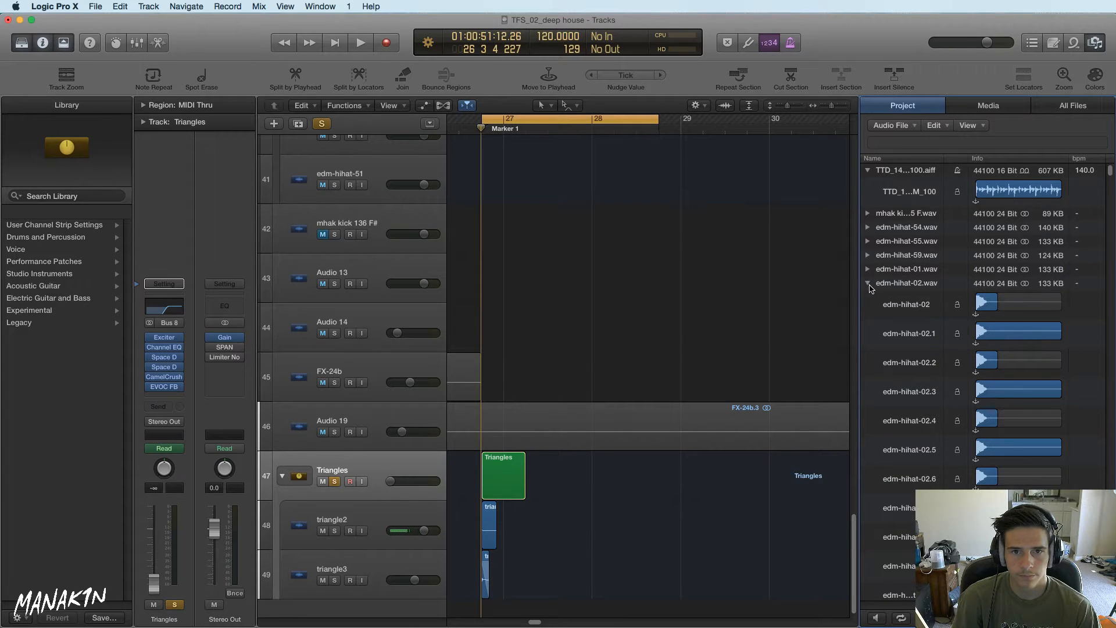
left_click(867, 282)
left_click(868, 296)
left_click(869, 311)
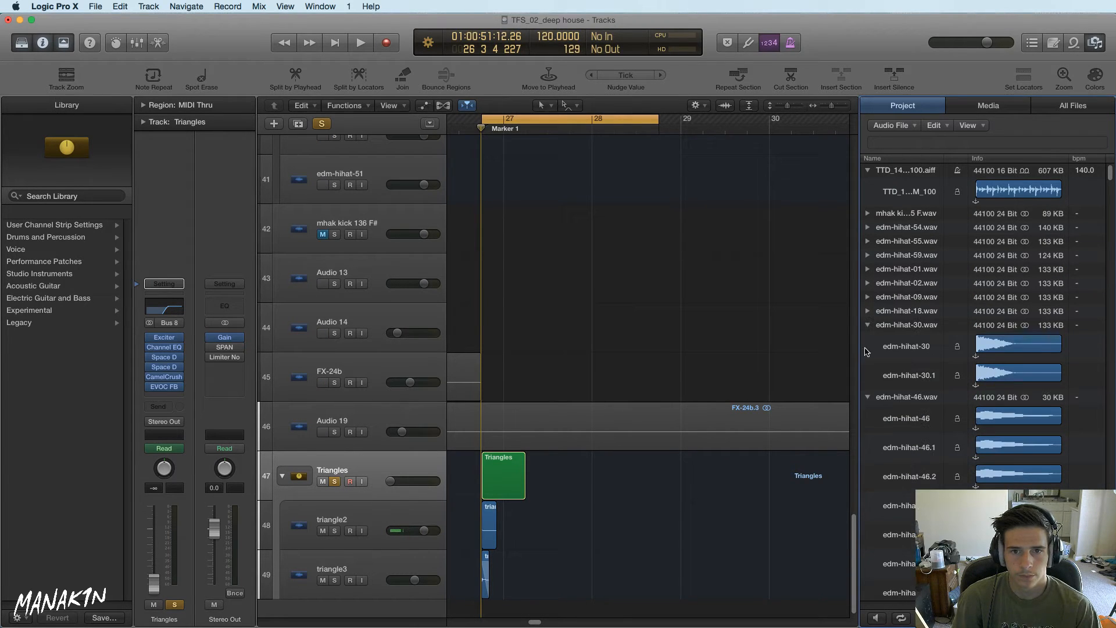
Unsolo and mute the Triangles track, and place the Ding_01 audio on a new track starting at 26 4 1
scroll(893, 349, "down", 10)
scroll(1109, 194, "down", 10)
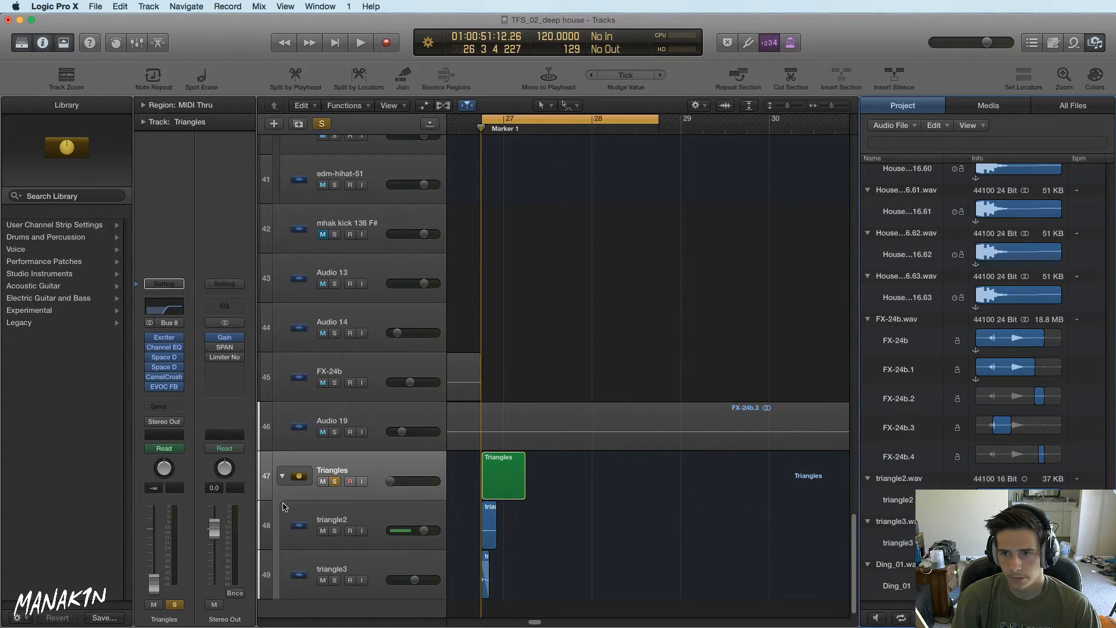
left_click(335, 481)
left_click(323, 481)
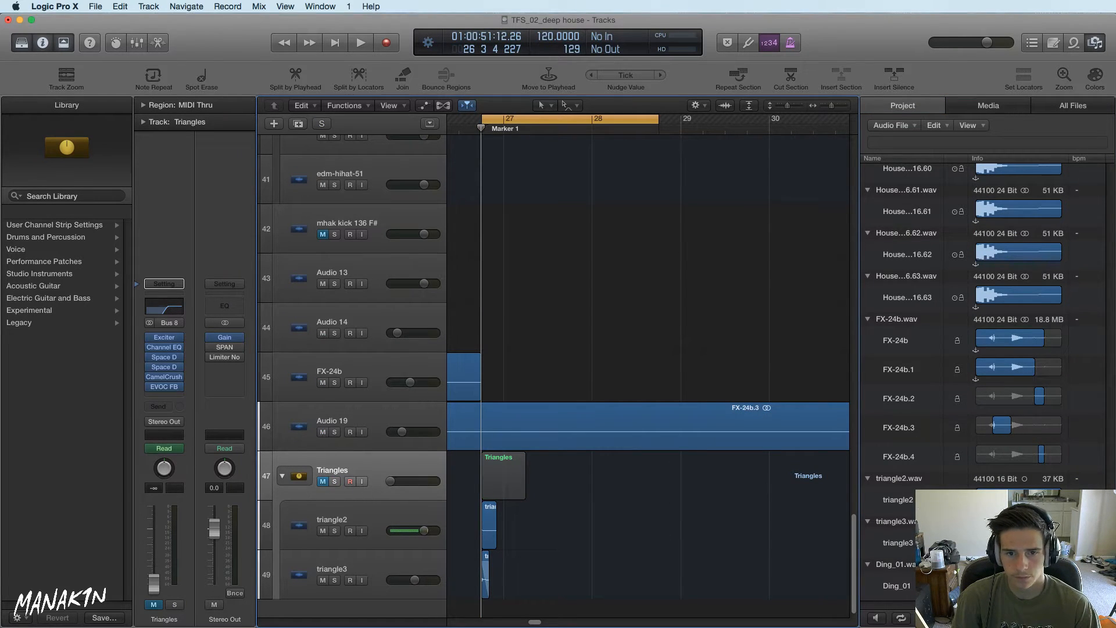
left_click_drag(897, 586, 483, 598)
scroll(534, 571, "down", 1)
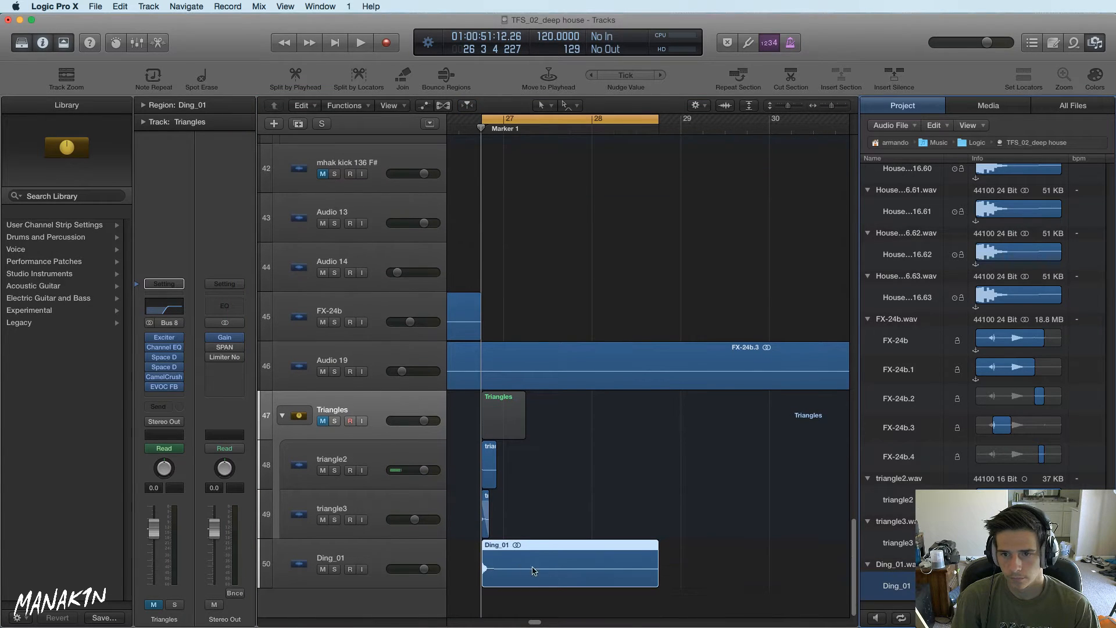
Keep the Triangles track muted, collapse its stack, and move the Ding_01 track above it
left_click(325, 421)
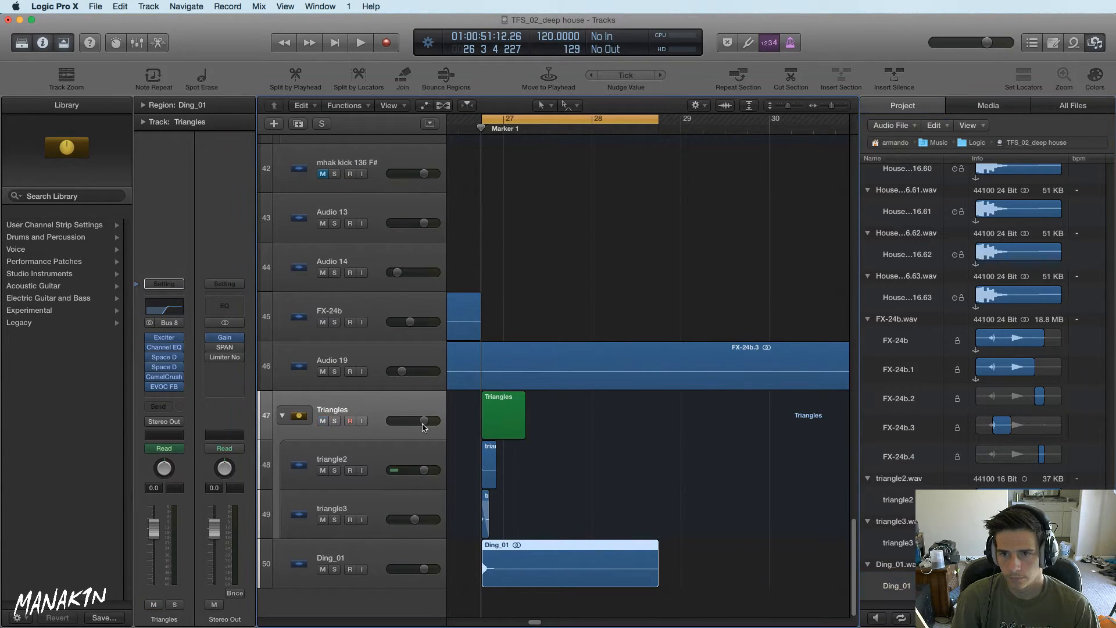
left_click(322, 421)
left_click(282, 415)
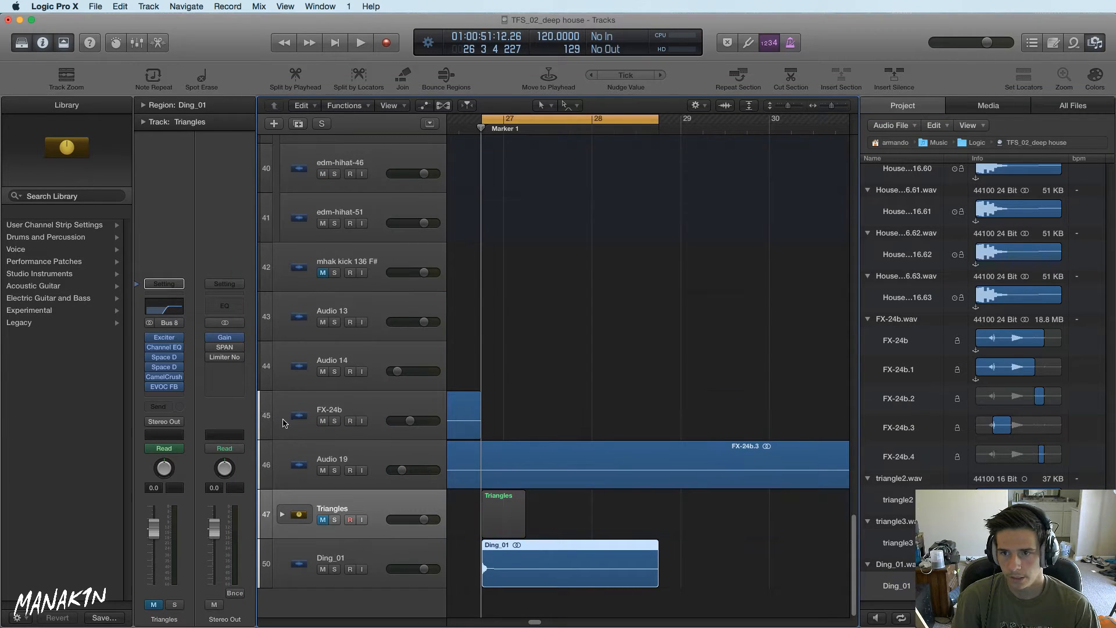
left_click_drag(326, 560, 329, 512)
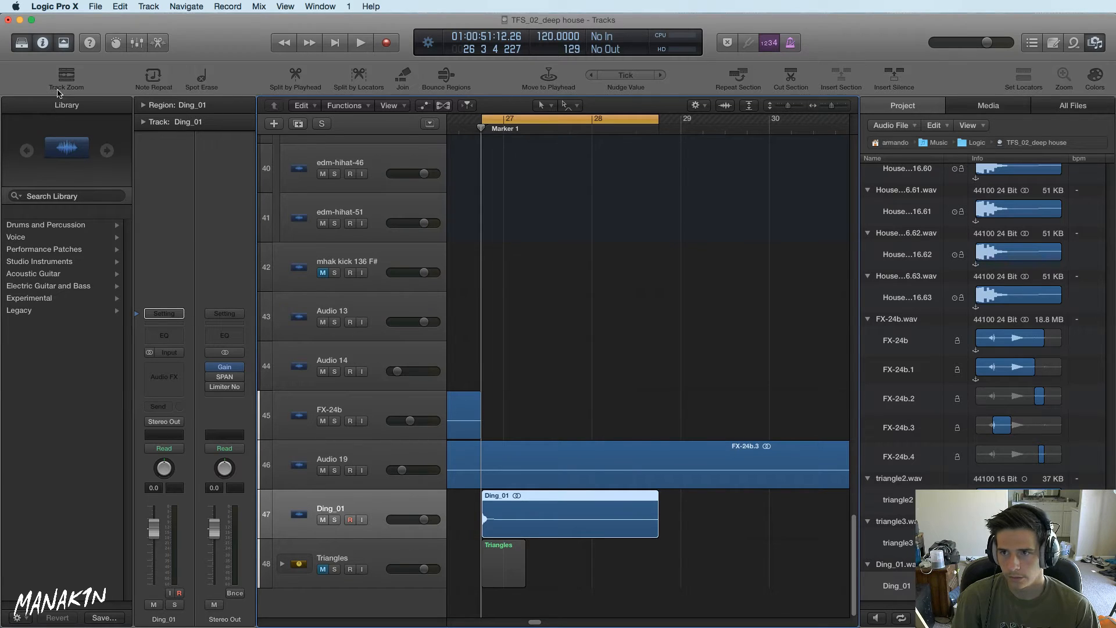
Set the Ding_01 region's gain to -10 dB and audition the passage
left_click(143, 104)
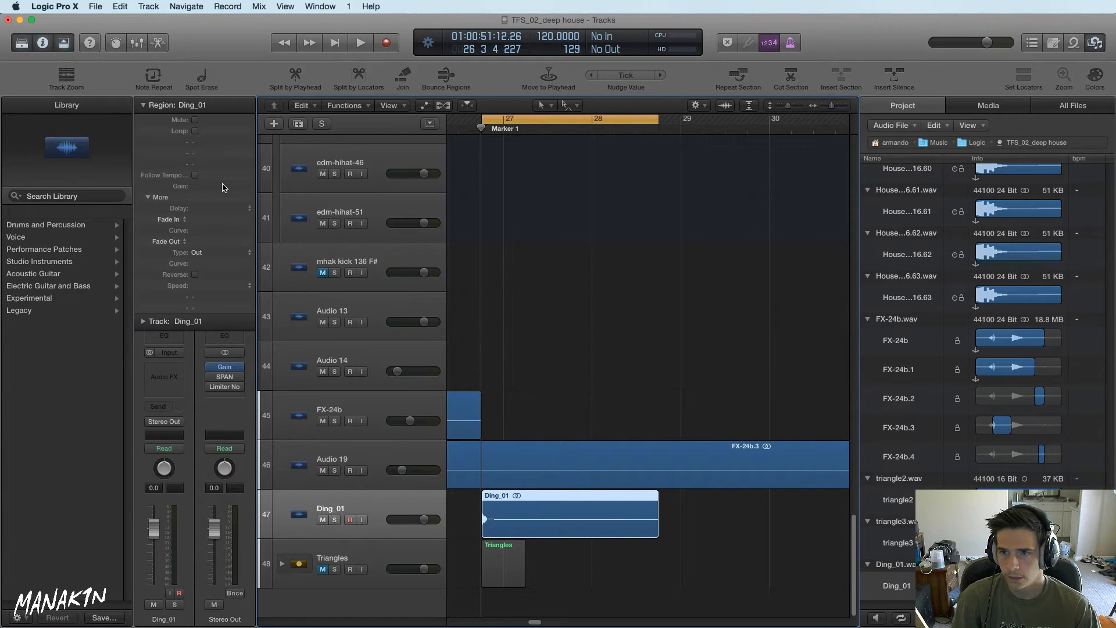
double_click(222, 184)
type("-")
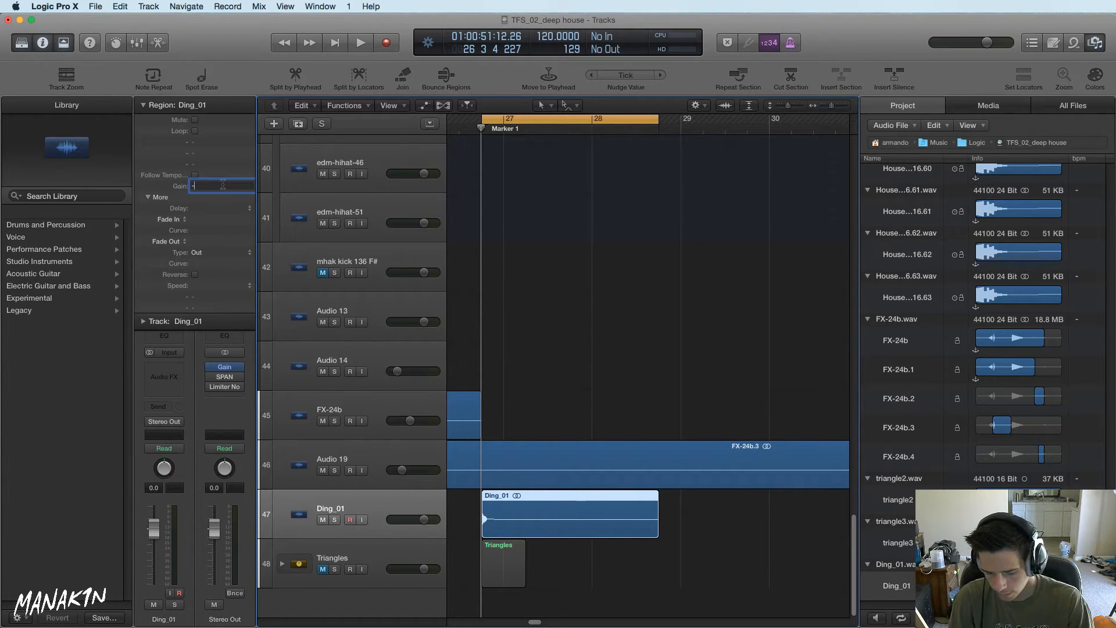
type("10")
key("Return")
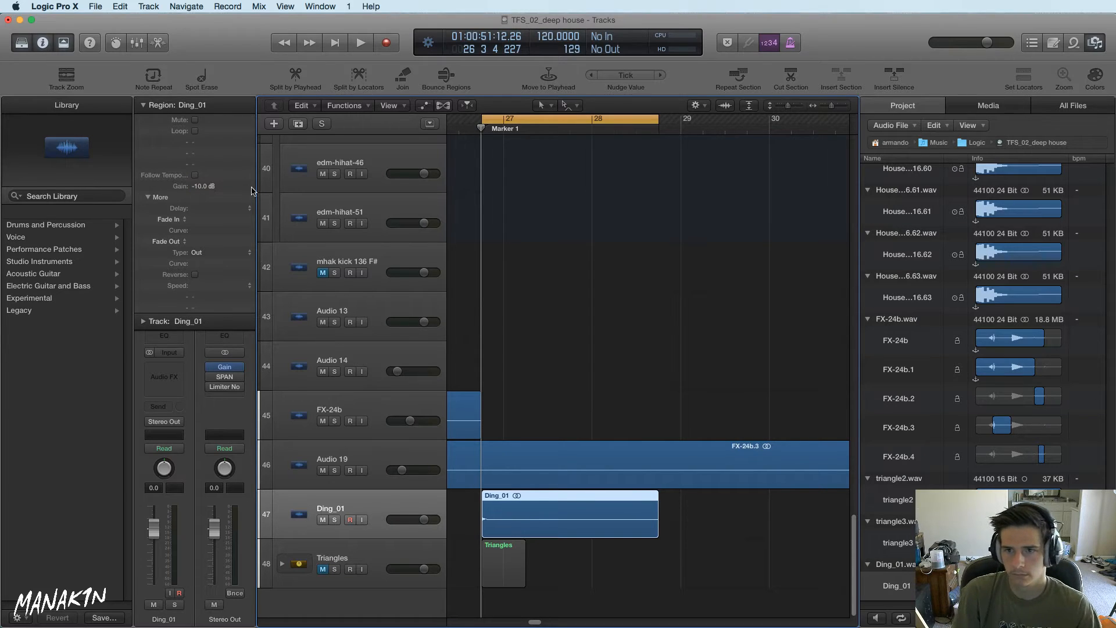
key("space")
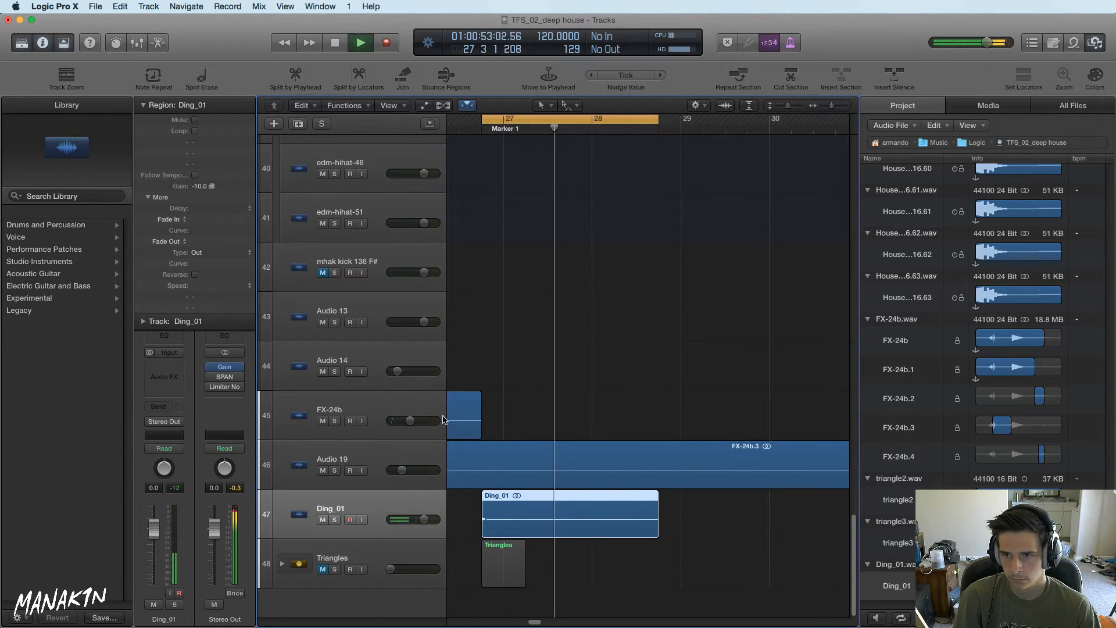
key("space")
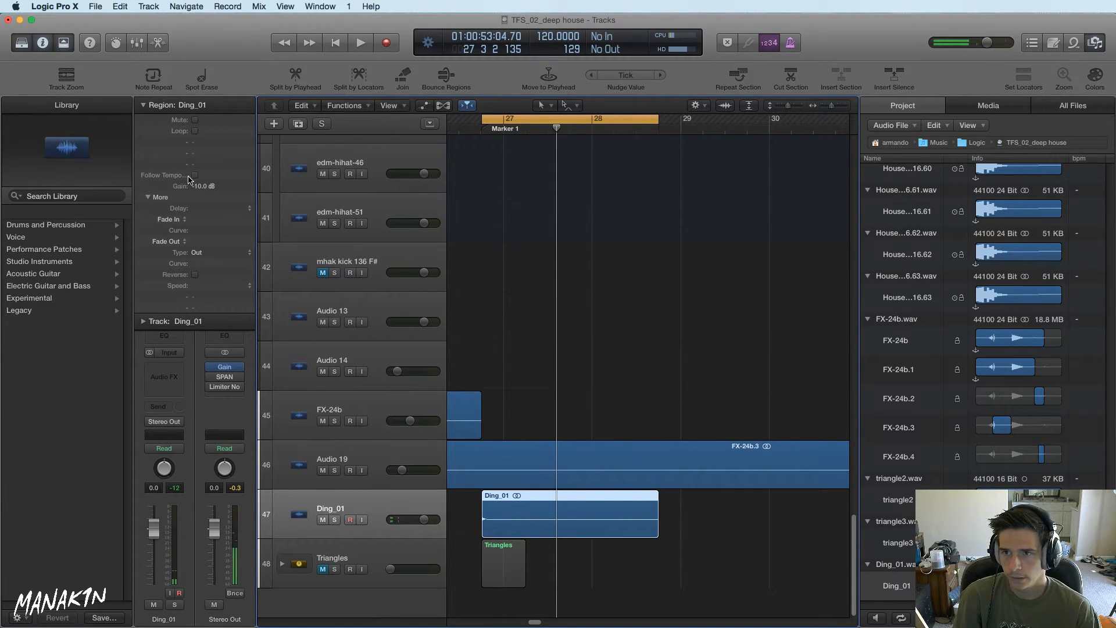
Set the Ding_01 region's gain to -6 dB and audition the passage
double_click(197, 186)
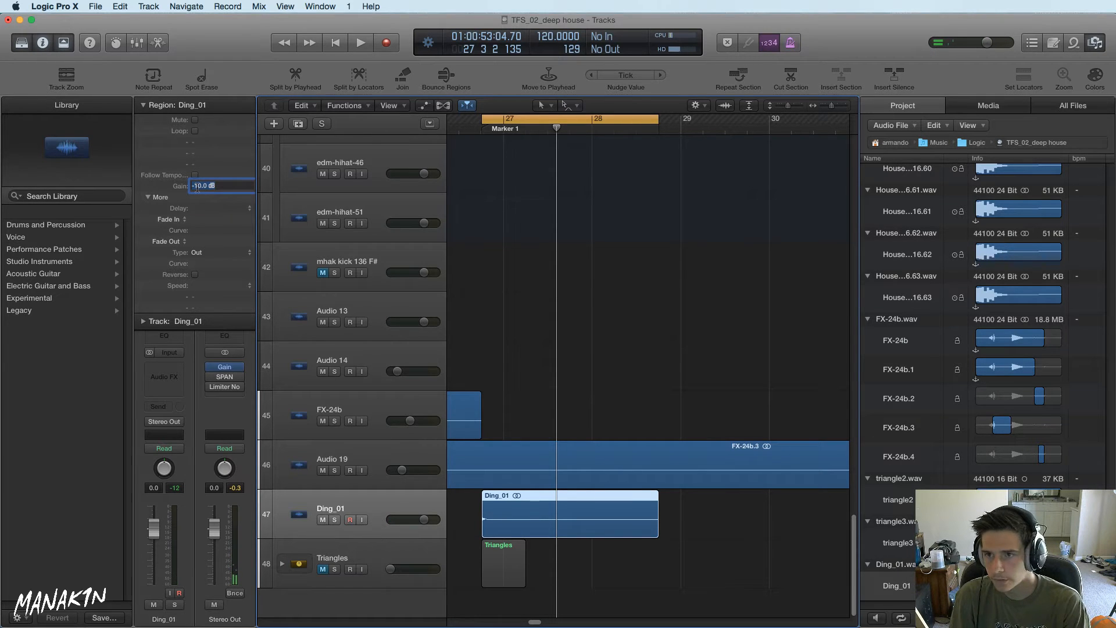
type("-6")
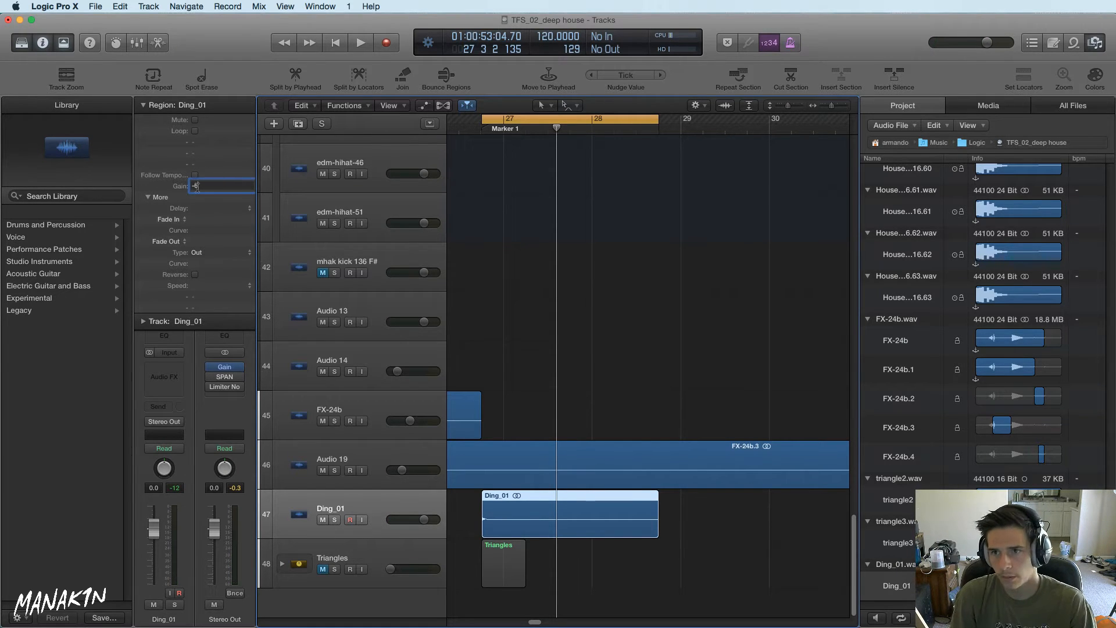
key("Return")
left_click_drag(153, 529, 154, 530)
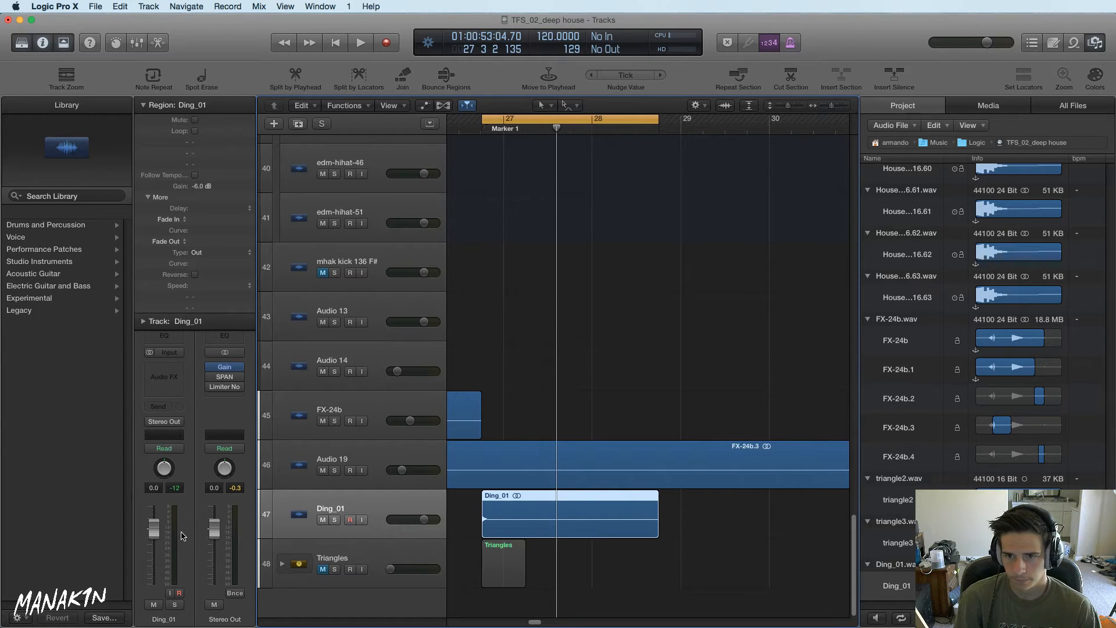
key("space")
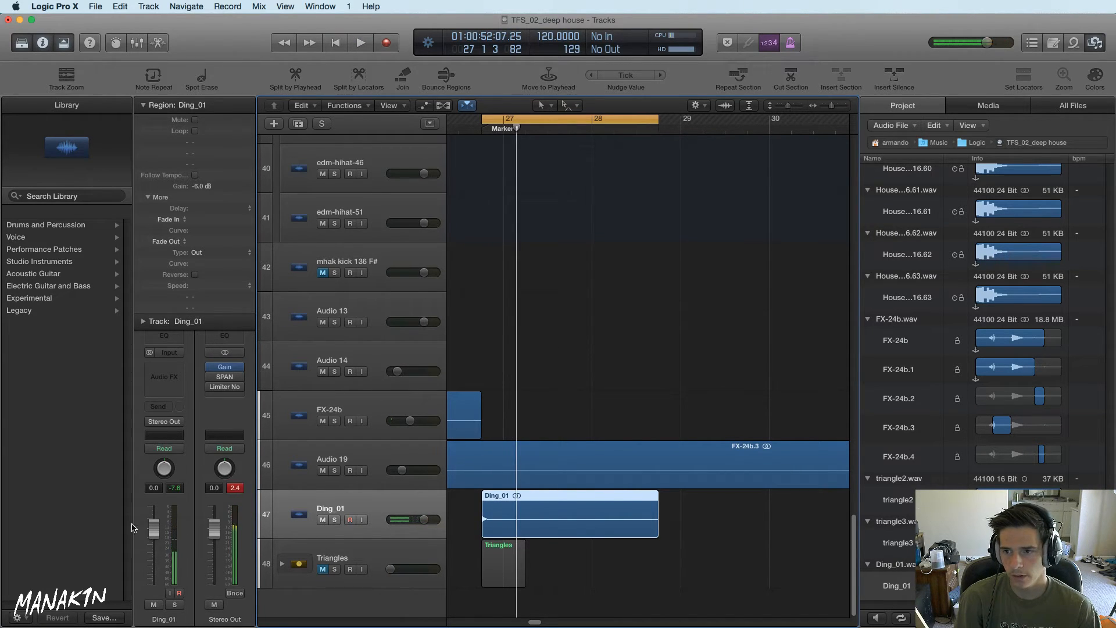
Lower the Ding_01 track's volume to -5.2 dB and audition it in the mix
mouse_move(154, 528)
left_mouse_down()
mouse_move(154, 546)
mouse_move(157, 534)
left_mouse_up()
key("space")
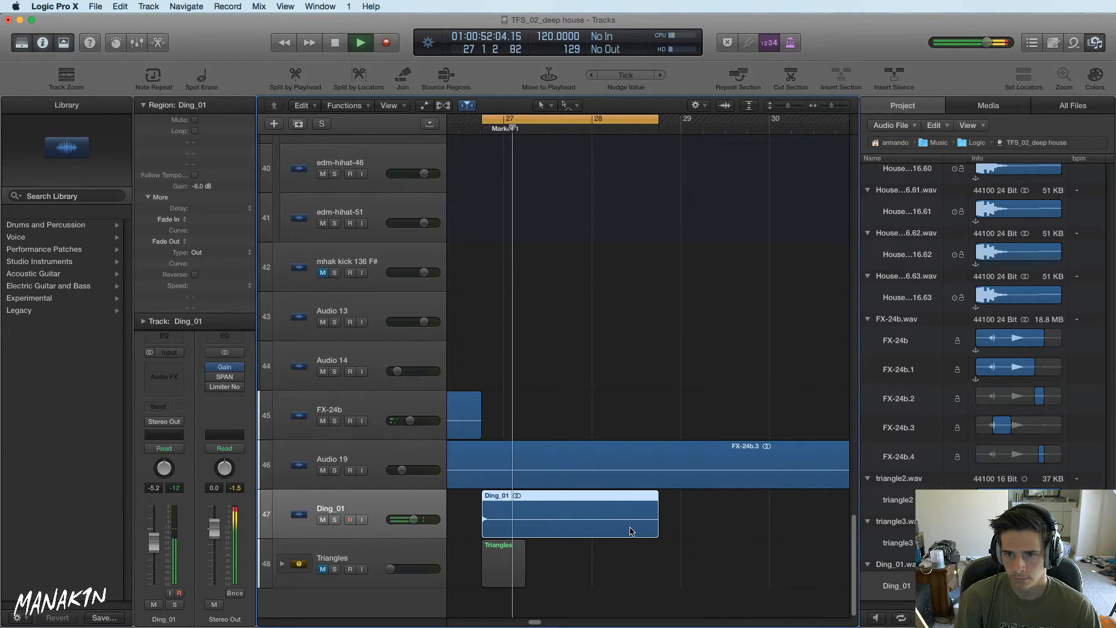
key("space")
Shorten the Ding_01 region to about one beat and audition it, finishing with cycle mode off
left_click_drag(656, 530, 496, 527)
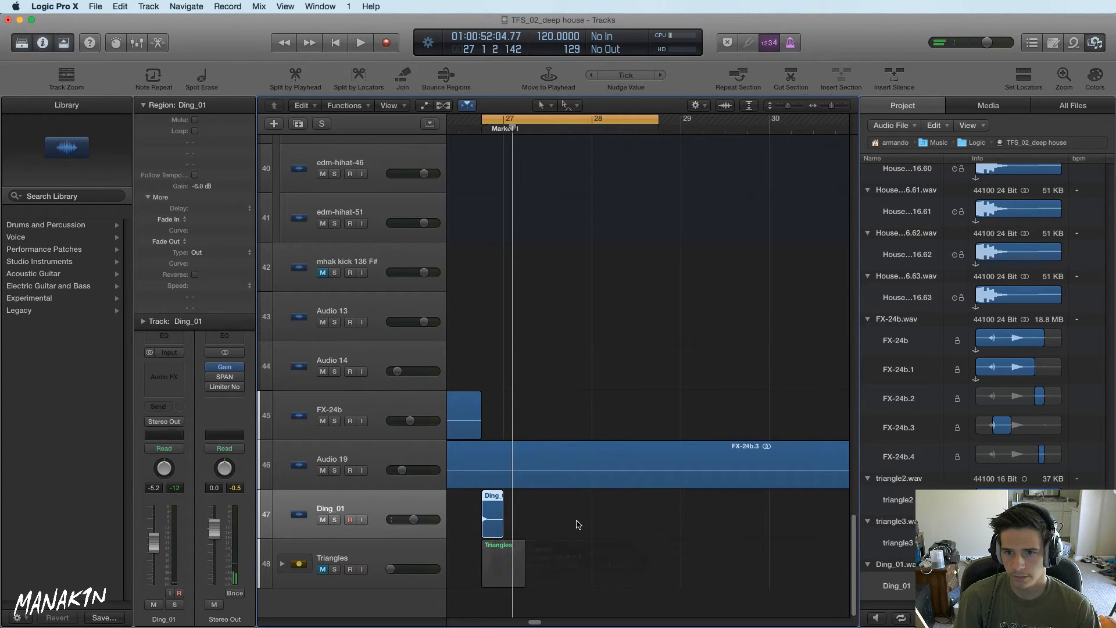
key("space")
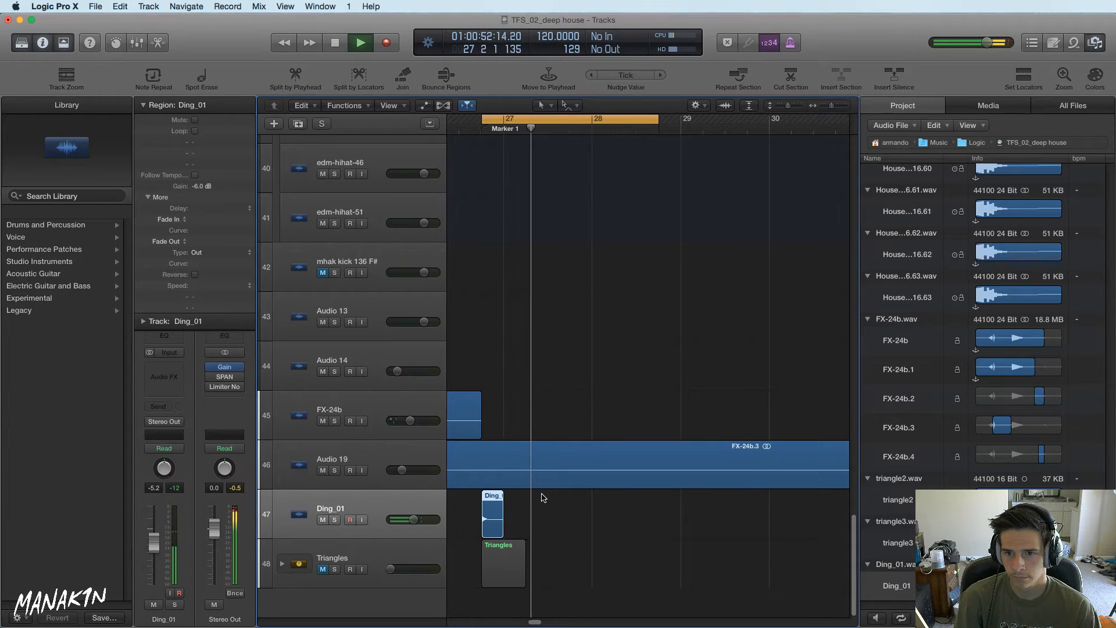
key("space")
key("space")
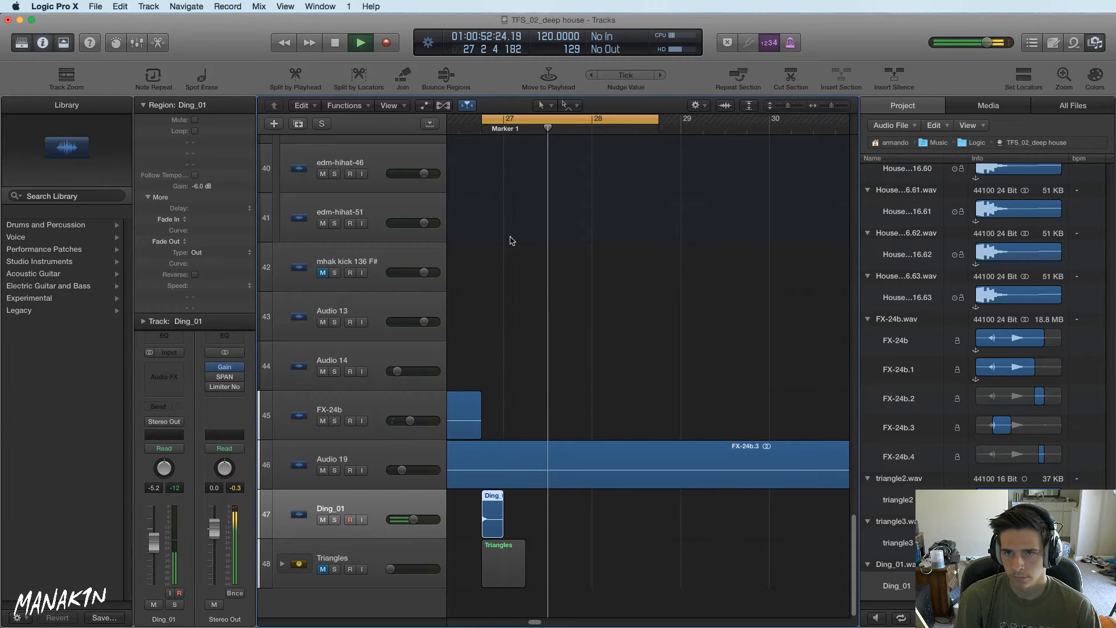
key("space")
key("c")
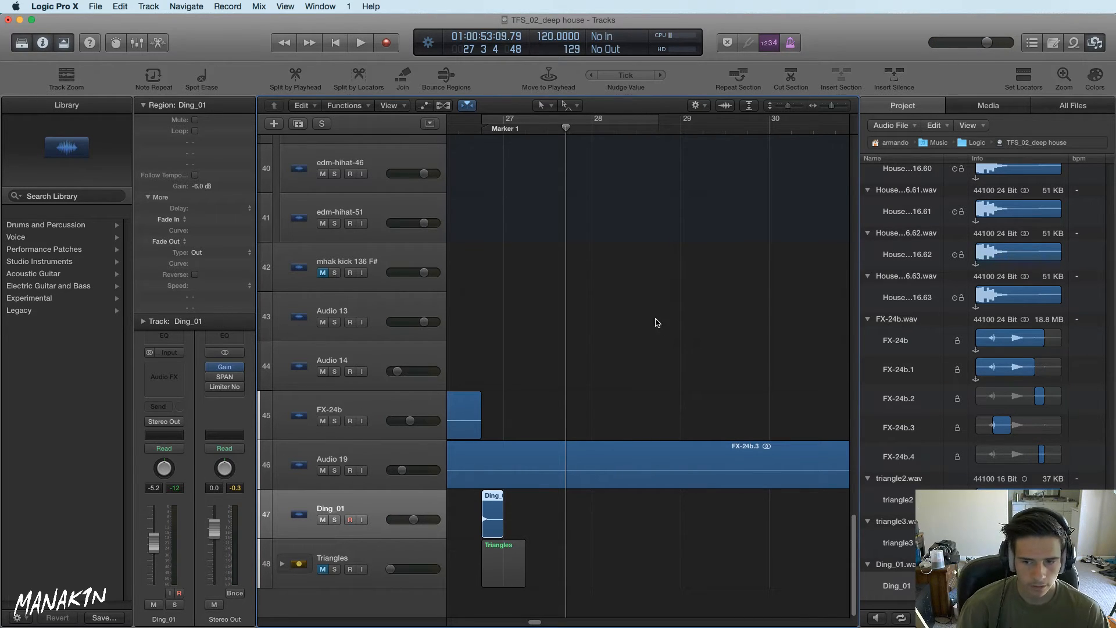
Inspect the EVOC 20 Filterbank settings on the Triangles track, then close the plug-in
left_click(63, 43)
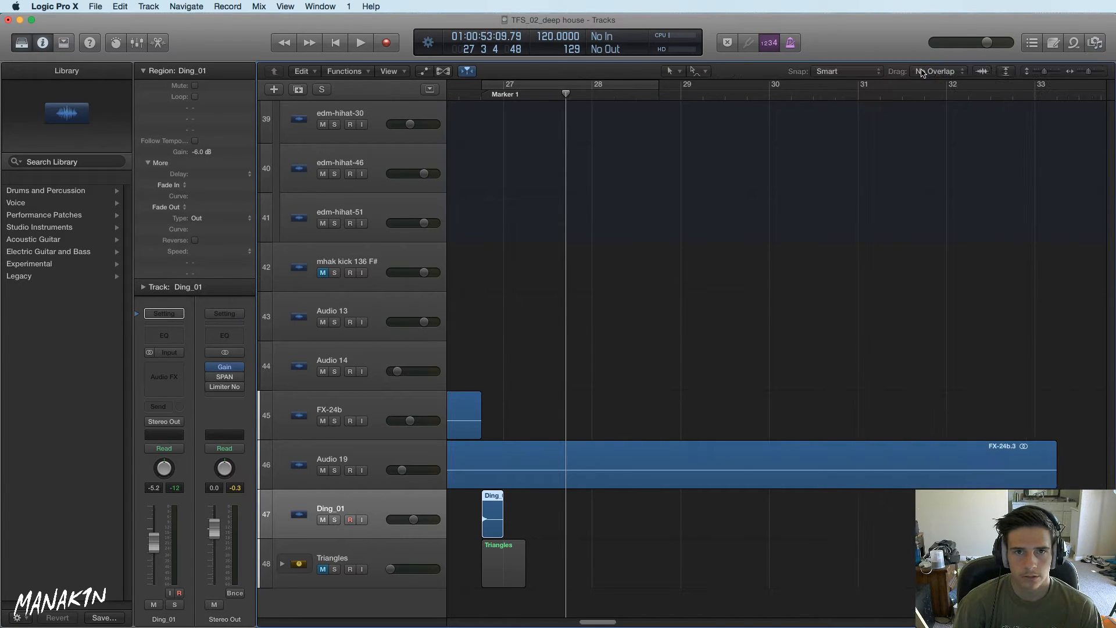
left_click(924, 72)
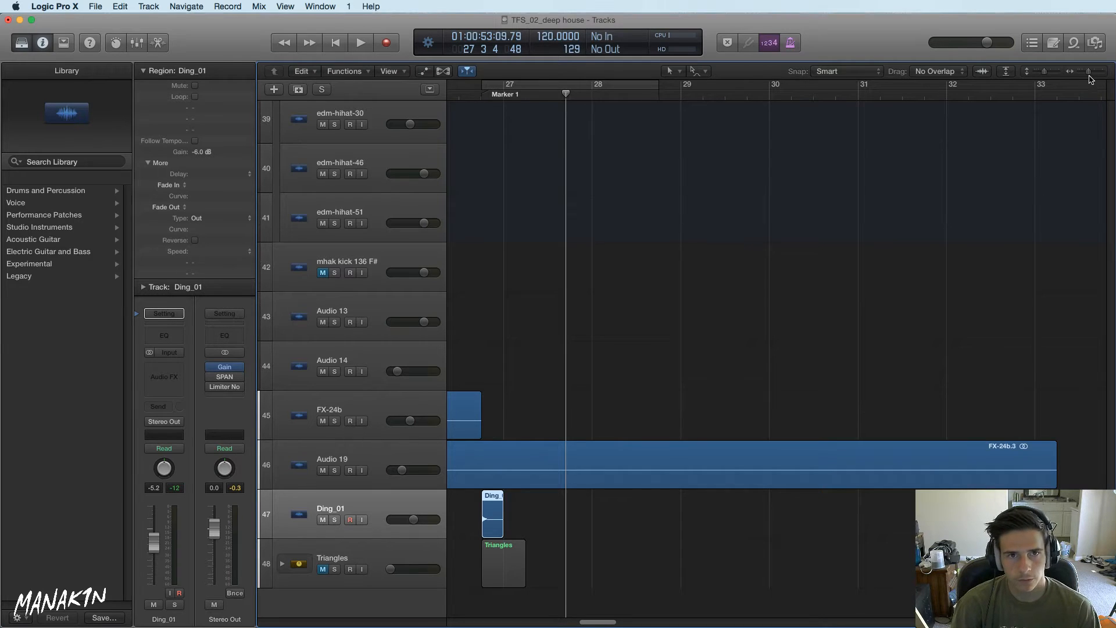
left_click_drag(1089, 72, 1038, 72)
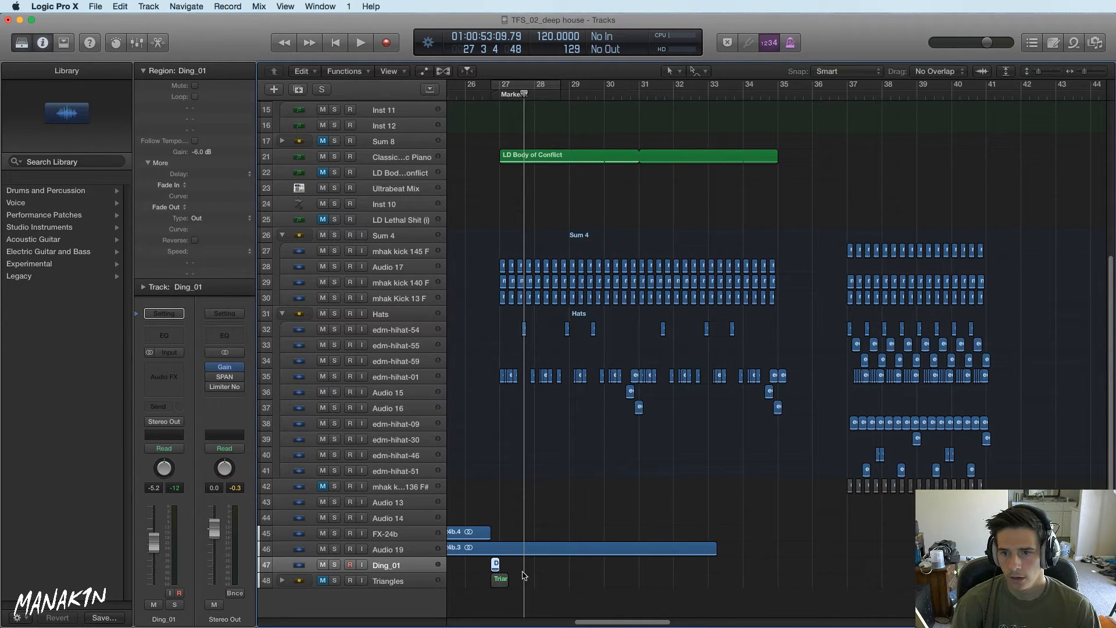
left_click(398, 581)
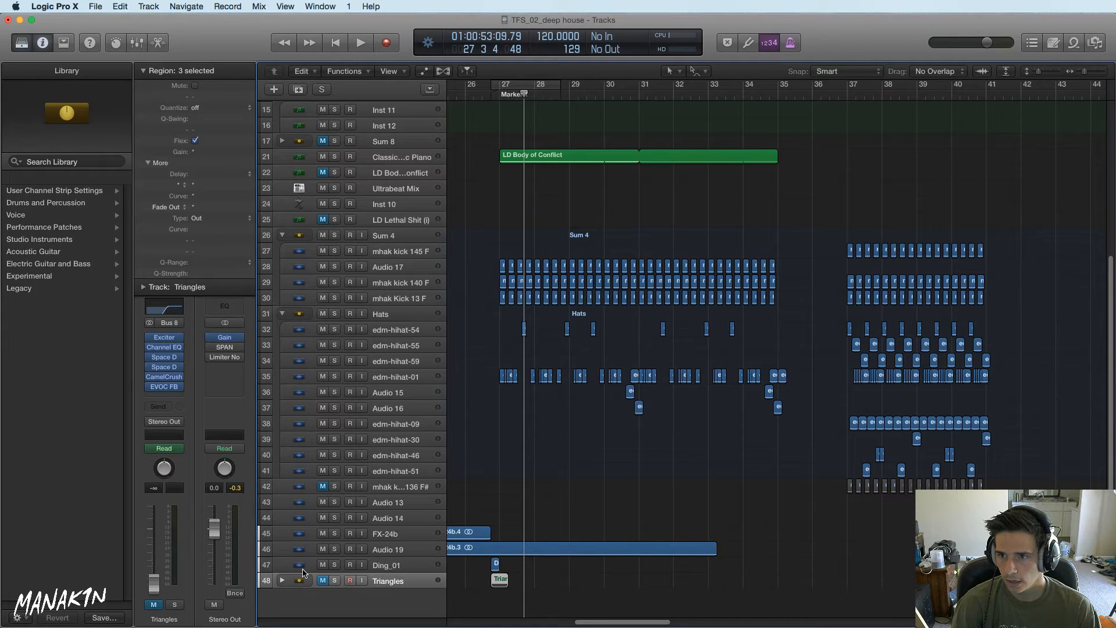
left_click(164, 386)
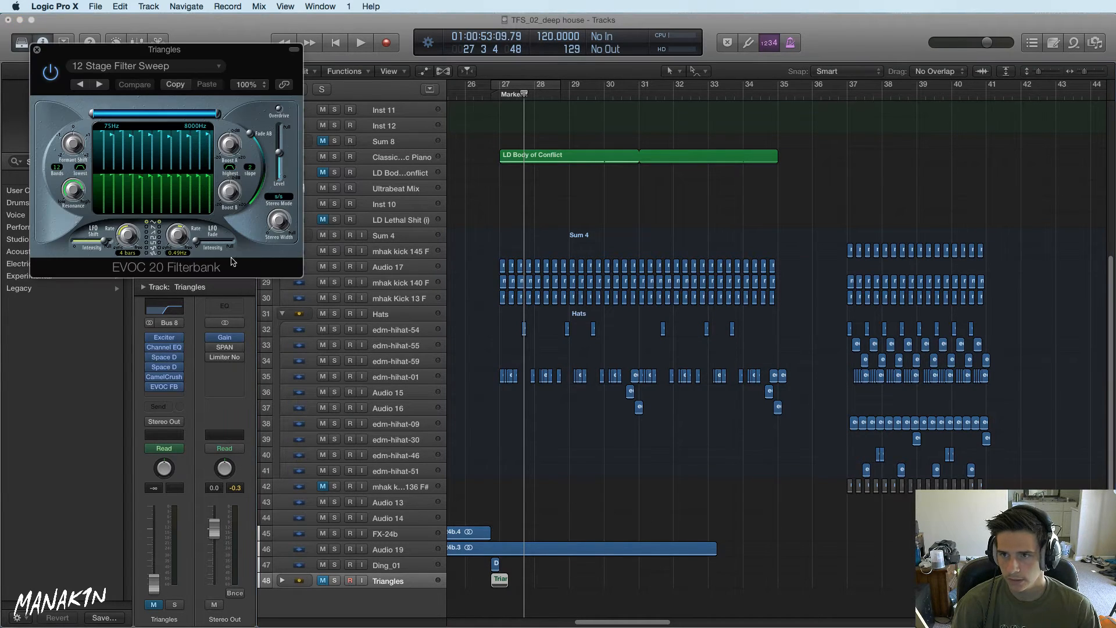
left_click(37, 51)
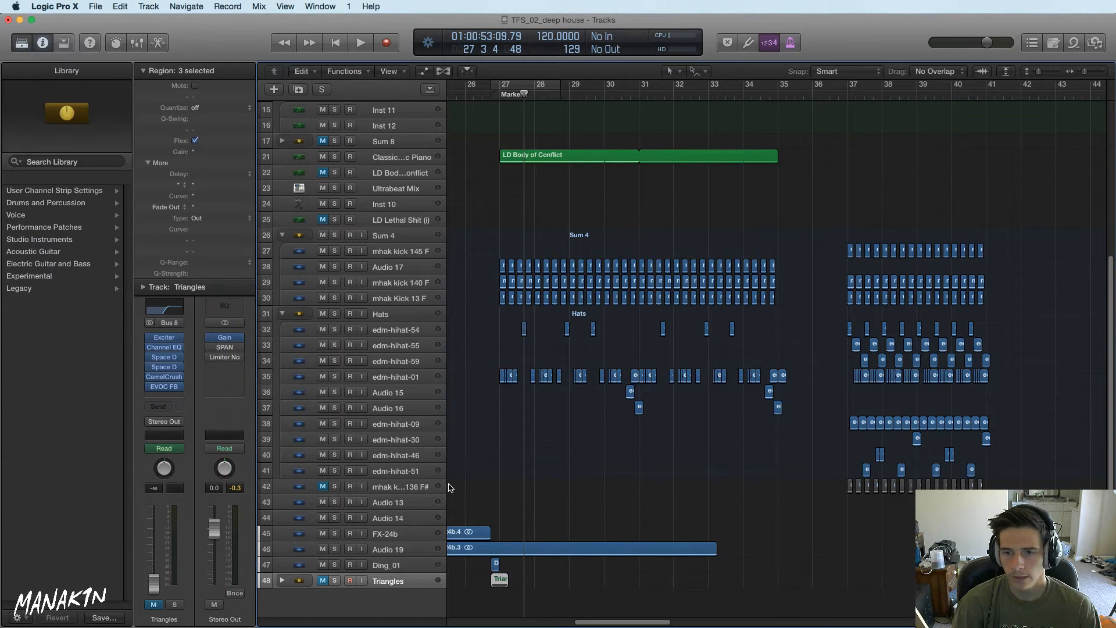
Audition the full mix from about the middle of bar 23 through the transition into the drop at bar 27
scroll(608, 620, "left", 6)
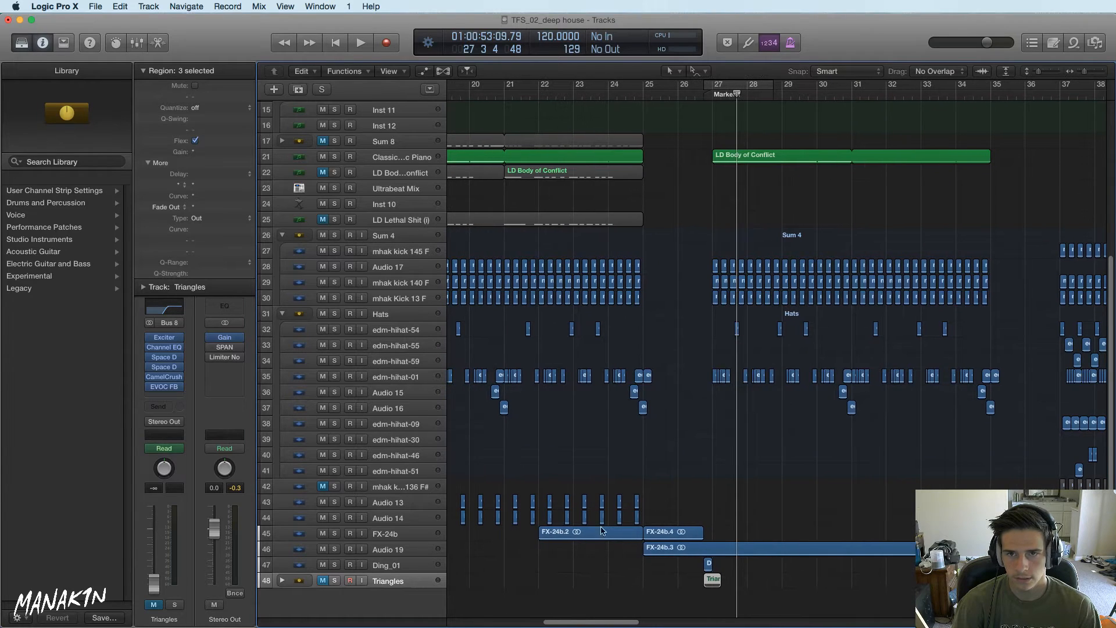
left_click(638, 96)
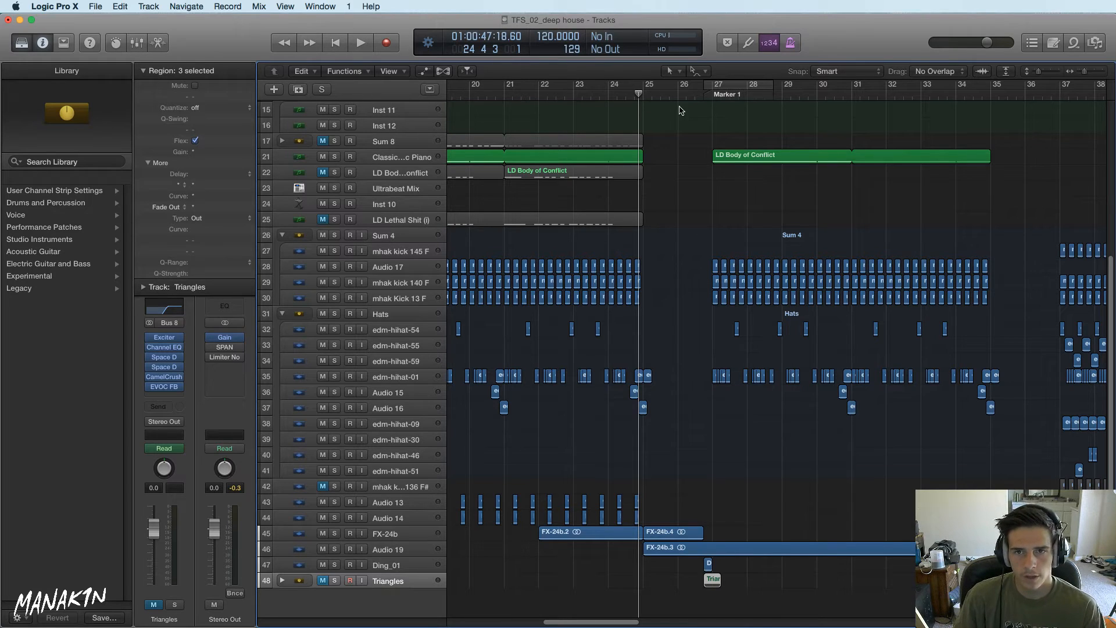
left_click(703, 94)
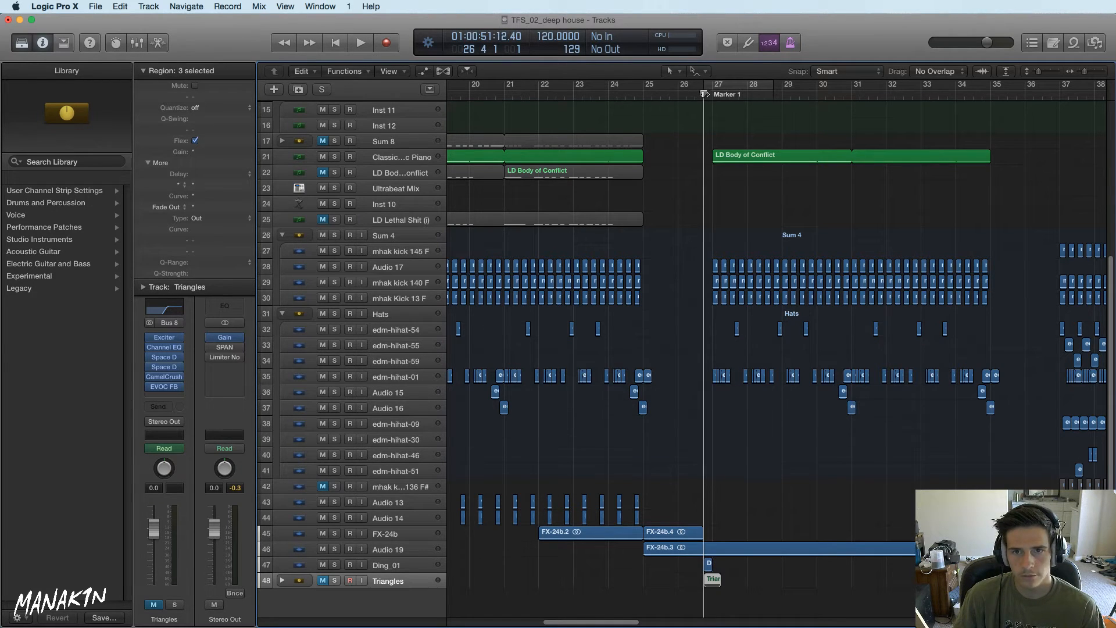
left_click_drag(704, 95, 644, 100)
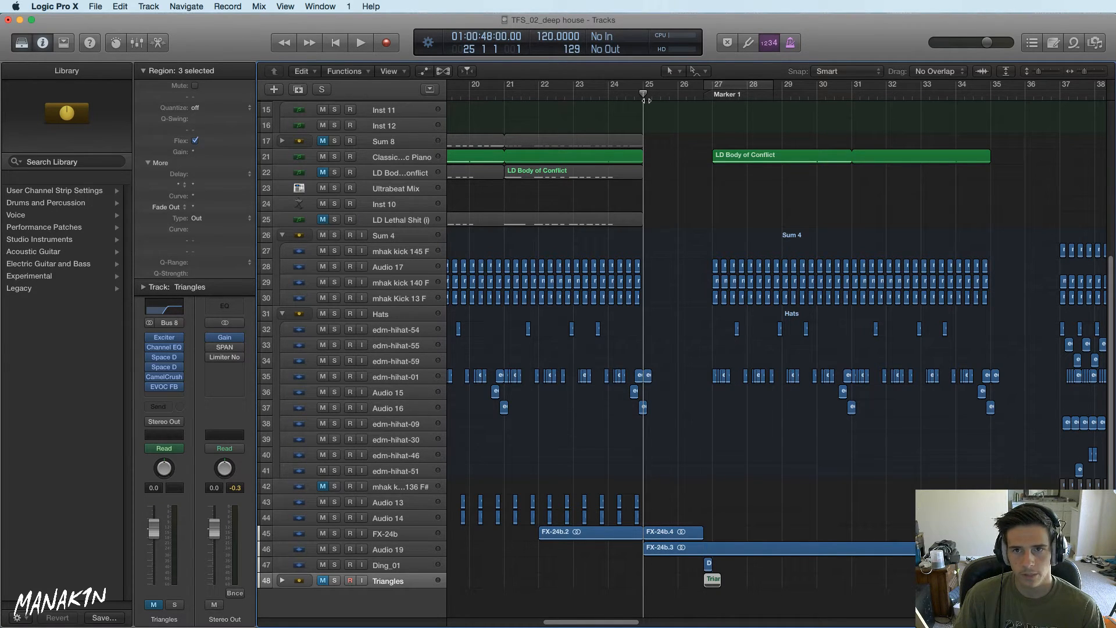
left_click(596, 94)
key("space")
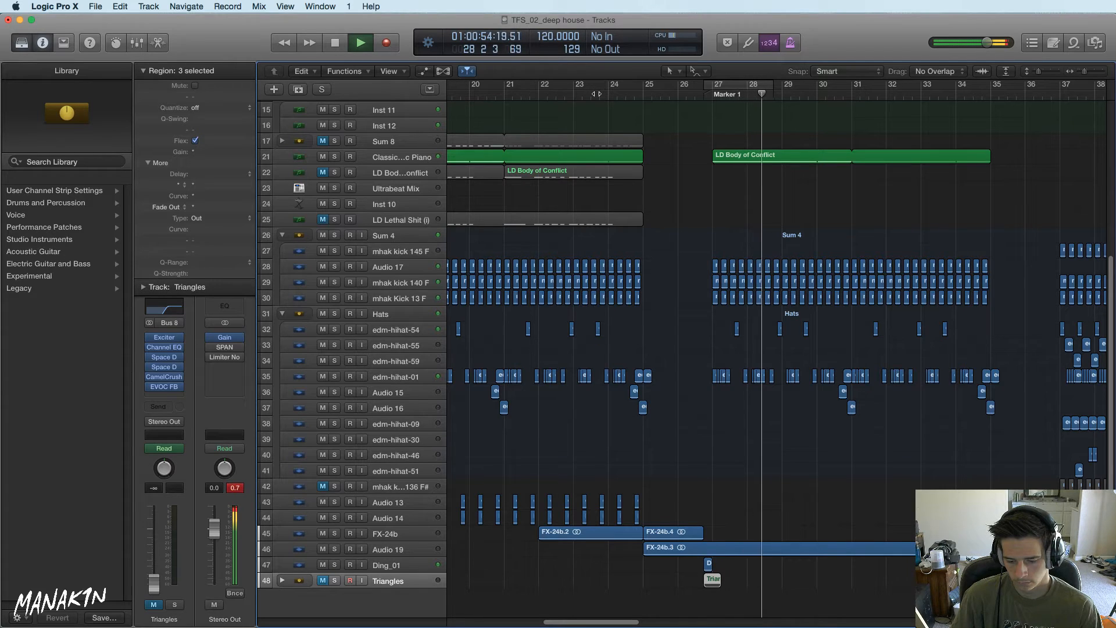
key("space")
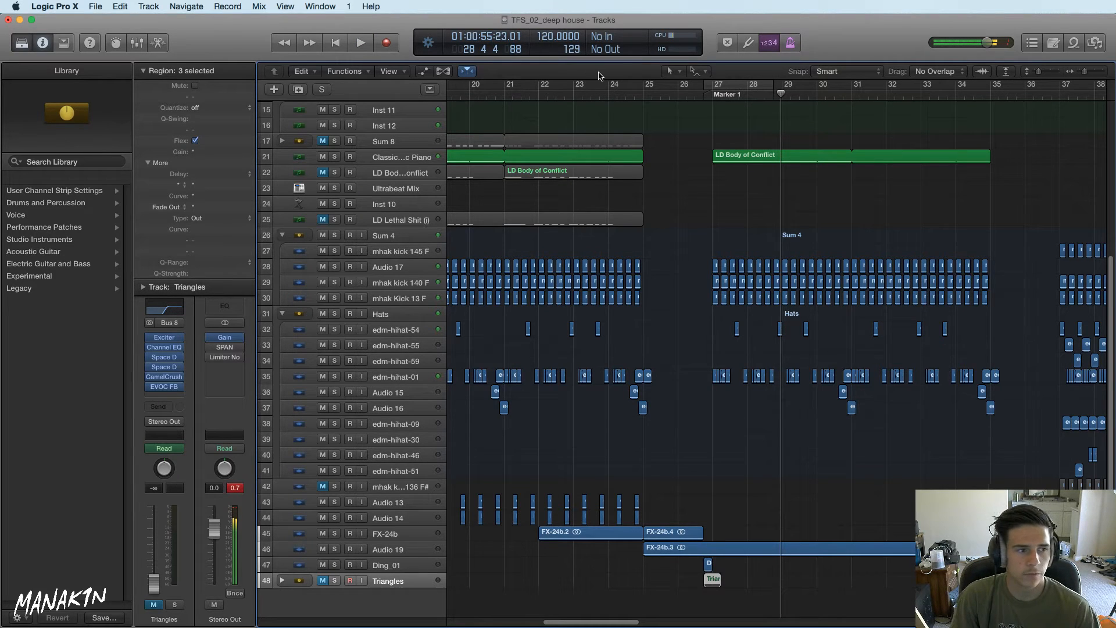
Delete the note about replacing the triangle with a different pluck from the project notes and highlight the crash replacement note
left_click(1053, 43)
double_click(1046, 139)
left_click_drag(1053, 139, 823, 131)
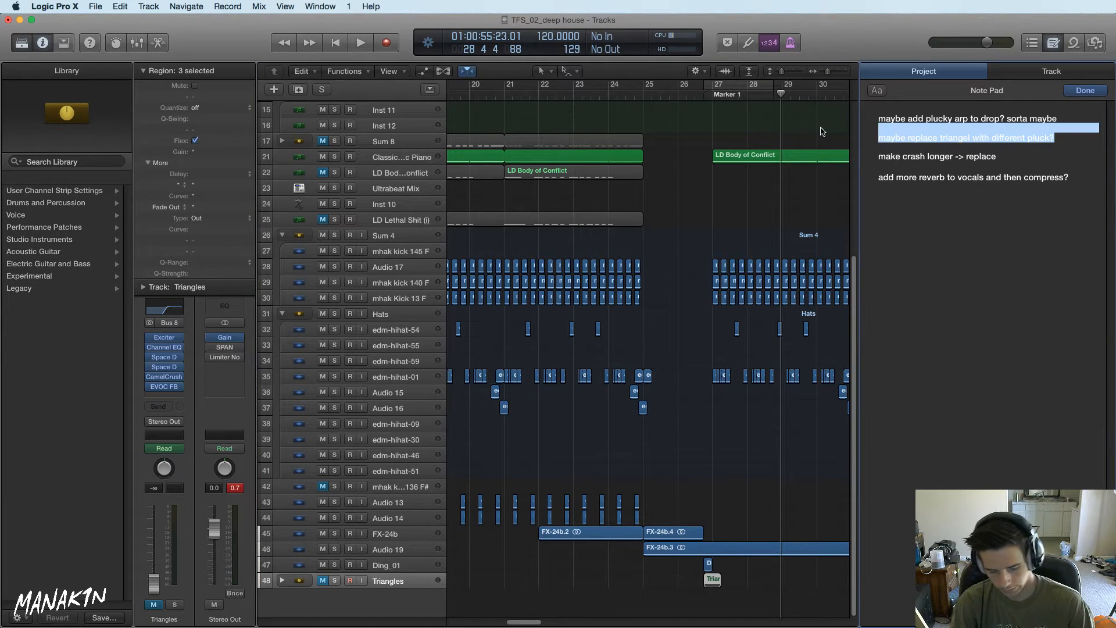
key("BackSpace")
key("BackSpace")
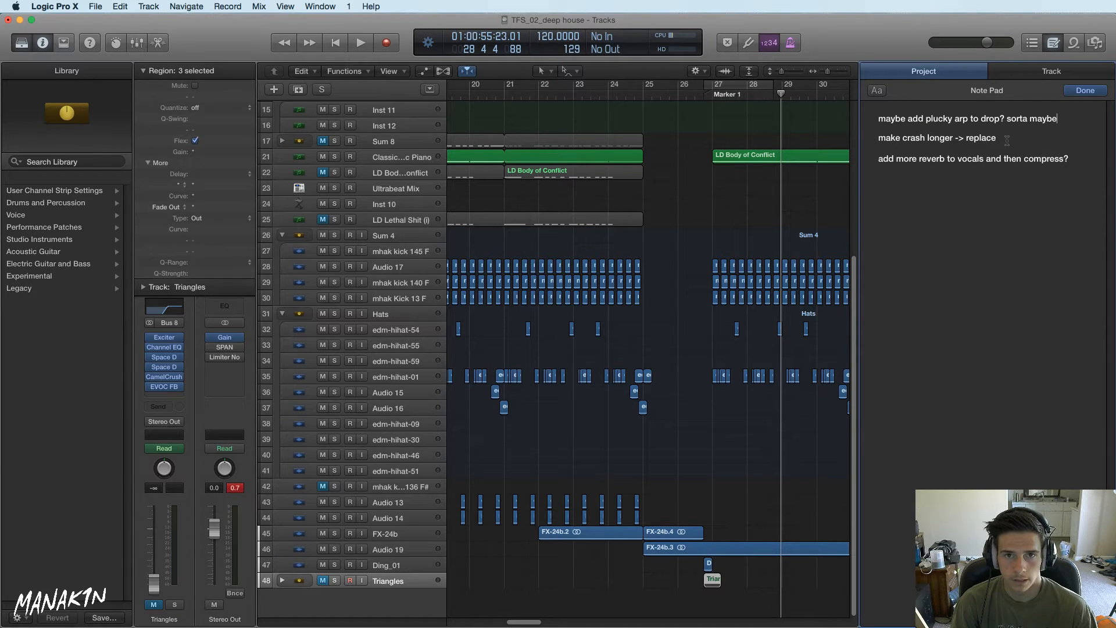
left_click_drag(1013, 139, 680, 143)
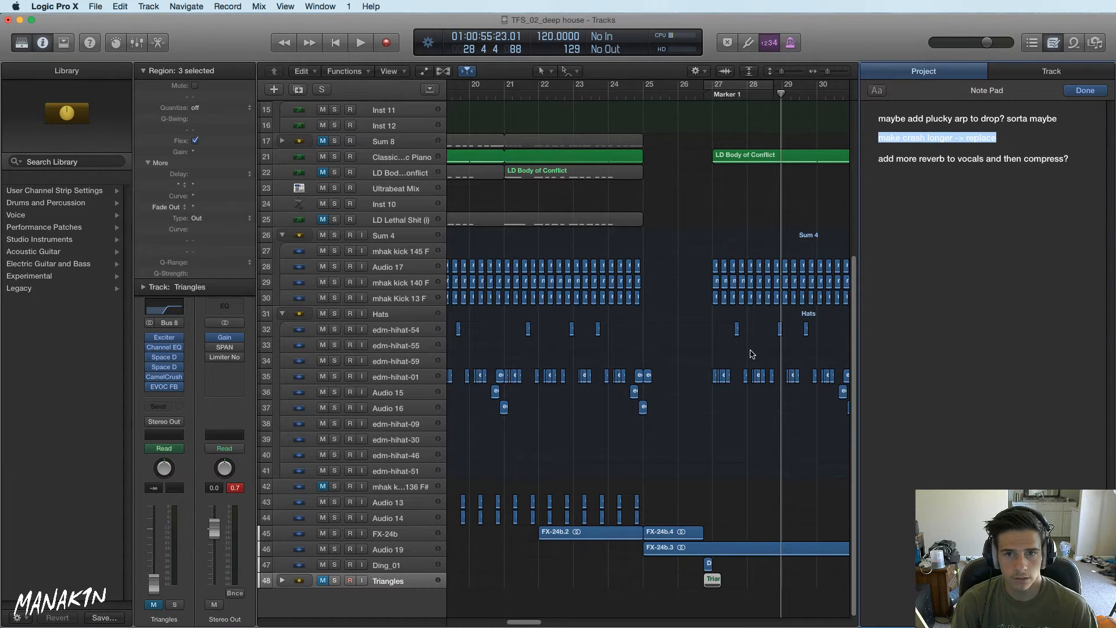
left_click(751, 354)
Browse all files to the EDM Crashes folder inside My Samples > ProducerSpot-EDM-Drums
left_click(1090, 46)
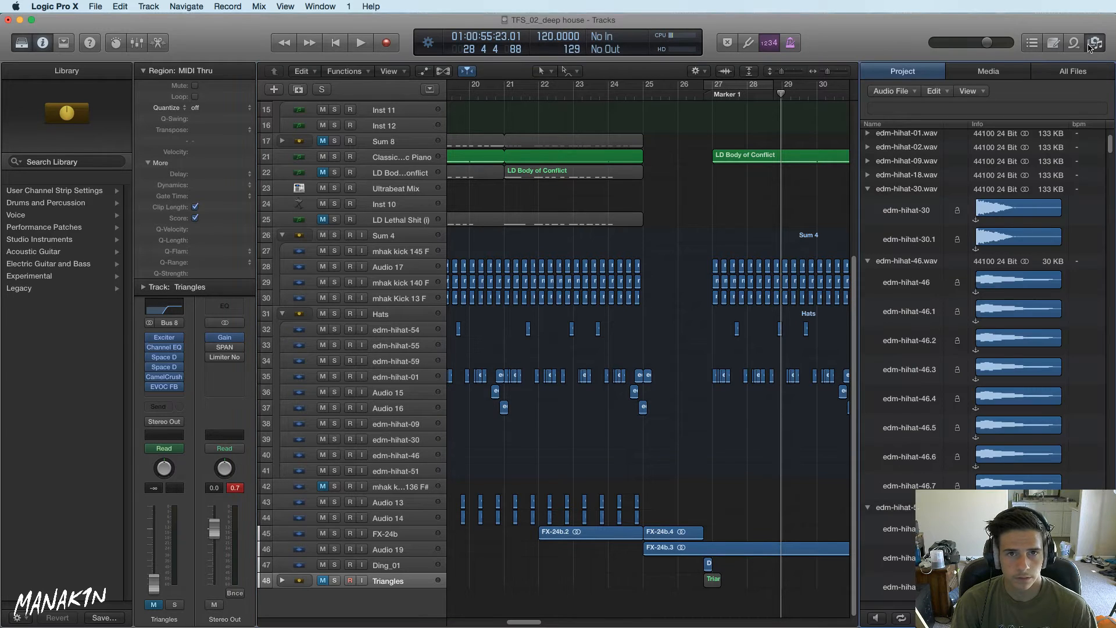
left_click(1040, 78)
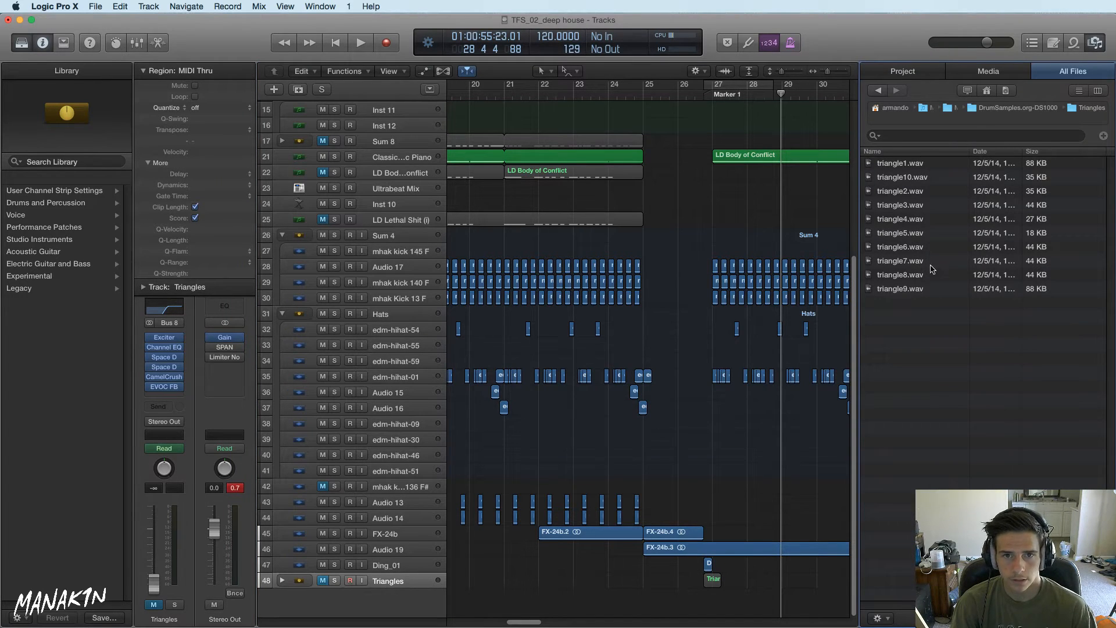
left_click(1038, 110)
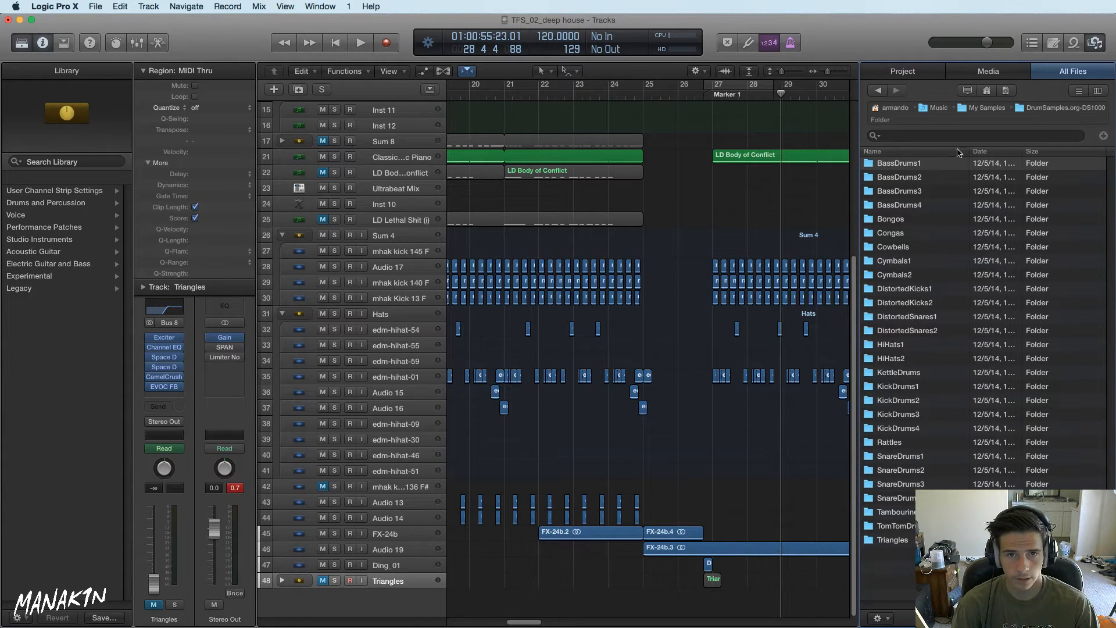
left_click(980, 109)
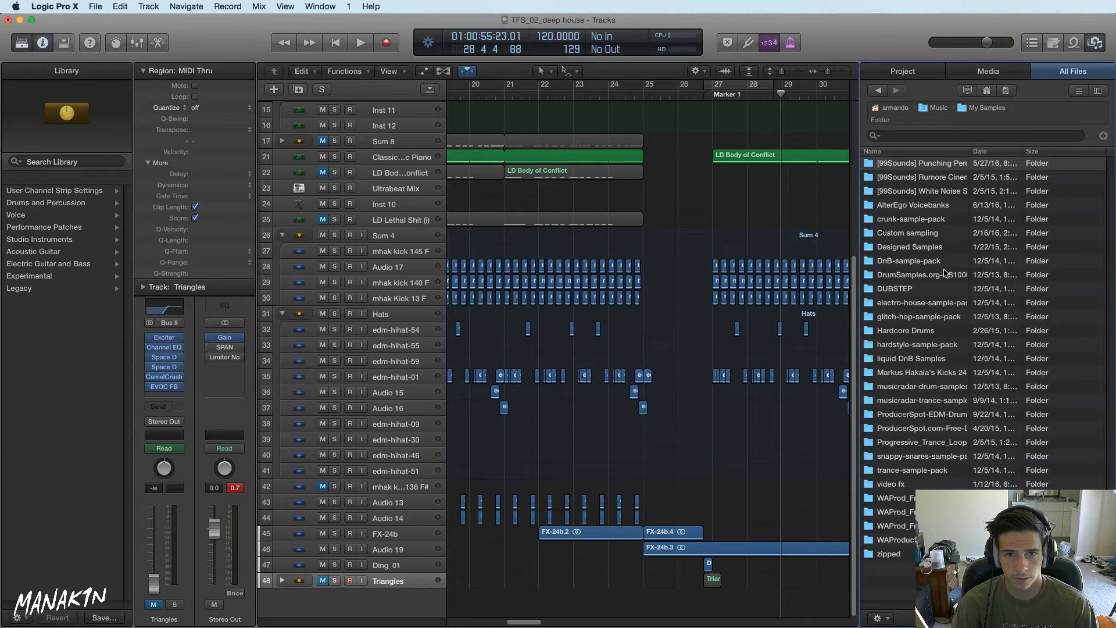
left_click(945, 386)
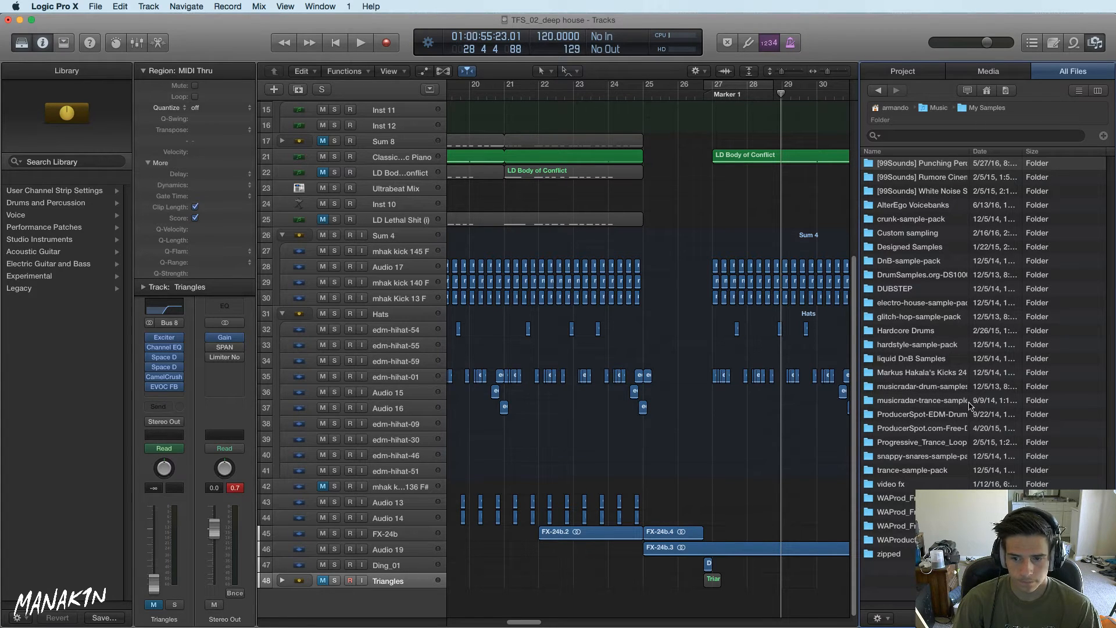
double_click(909, 415)
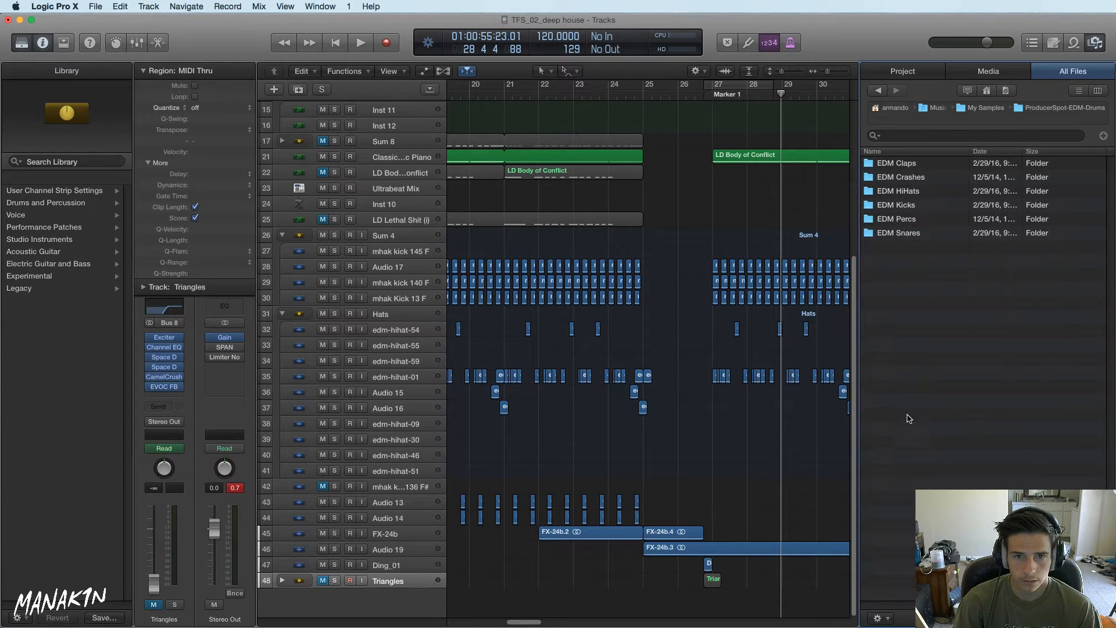
left_click(914, 169)
double_click(917, 176)
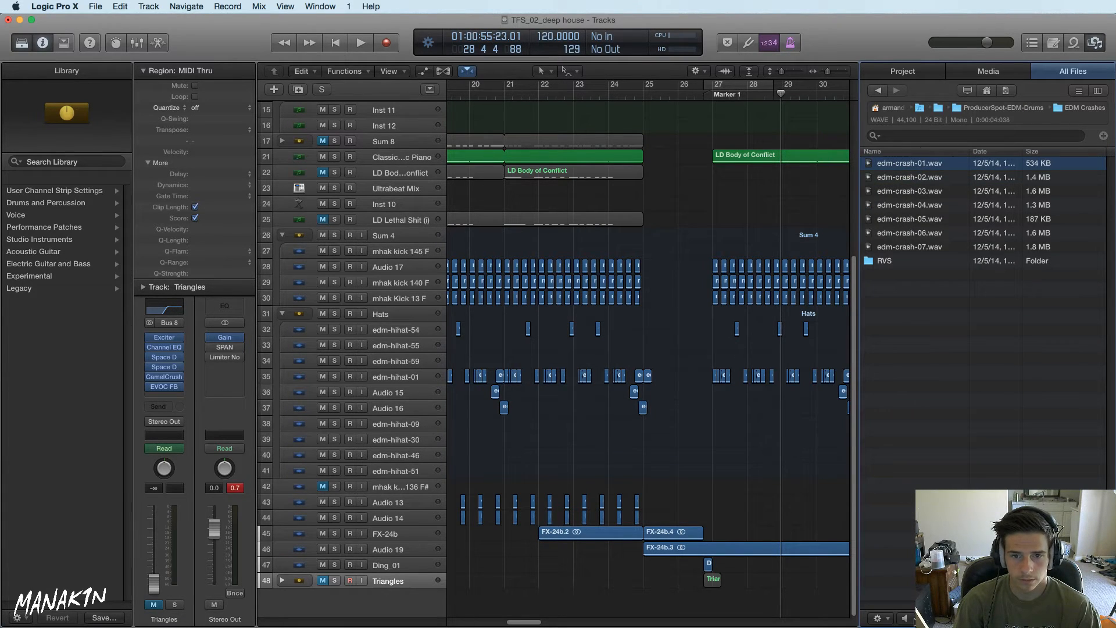
Audition and compare the crash samples edm-crash-01 through edm-crash-07, finishing on edm-crash-02.wav
left_click(908, 618)
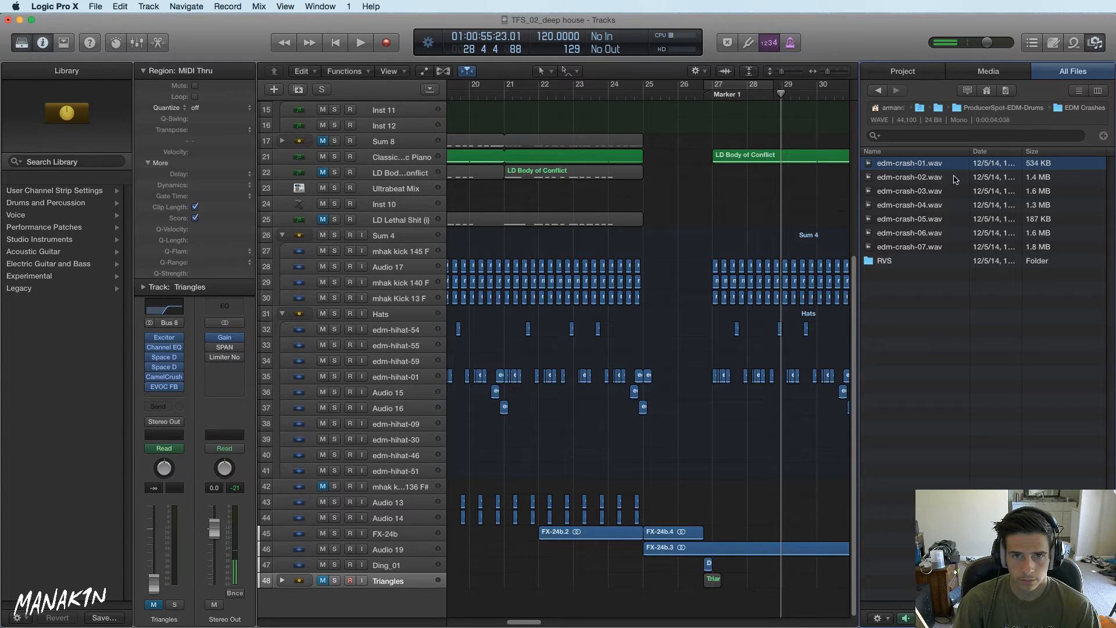
left_click(956, 178)
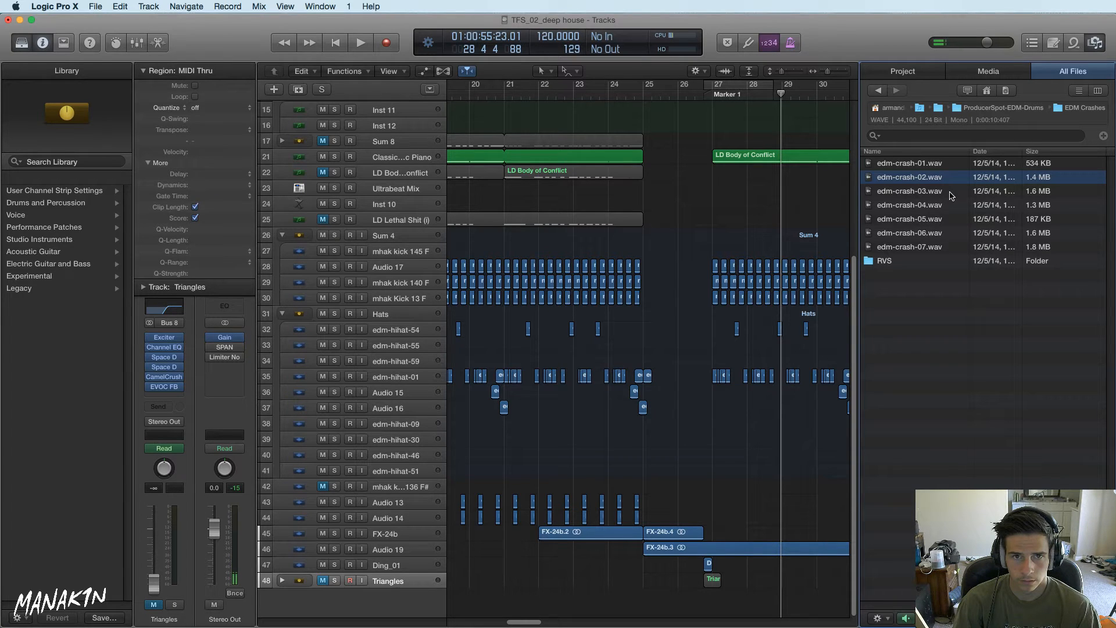
left_click(951, 195)
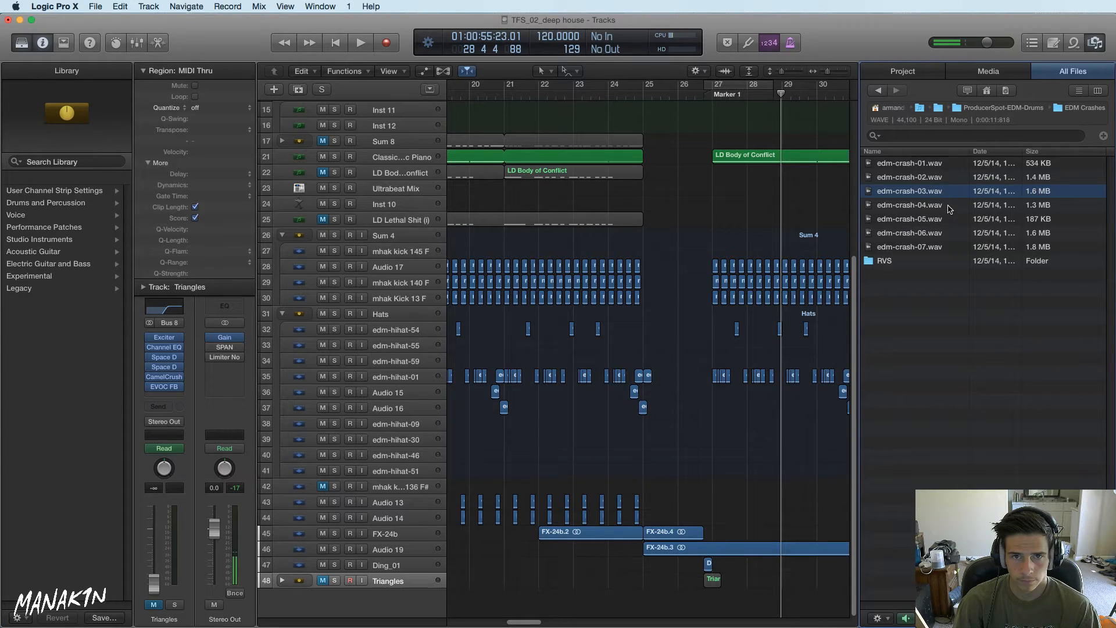
left_click(950, 207)
left_click(951, 220)
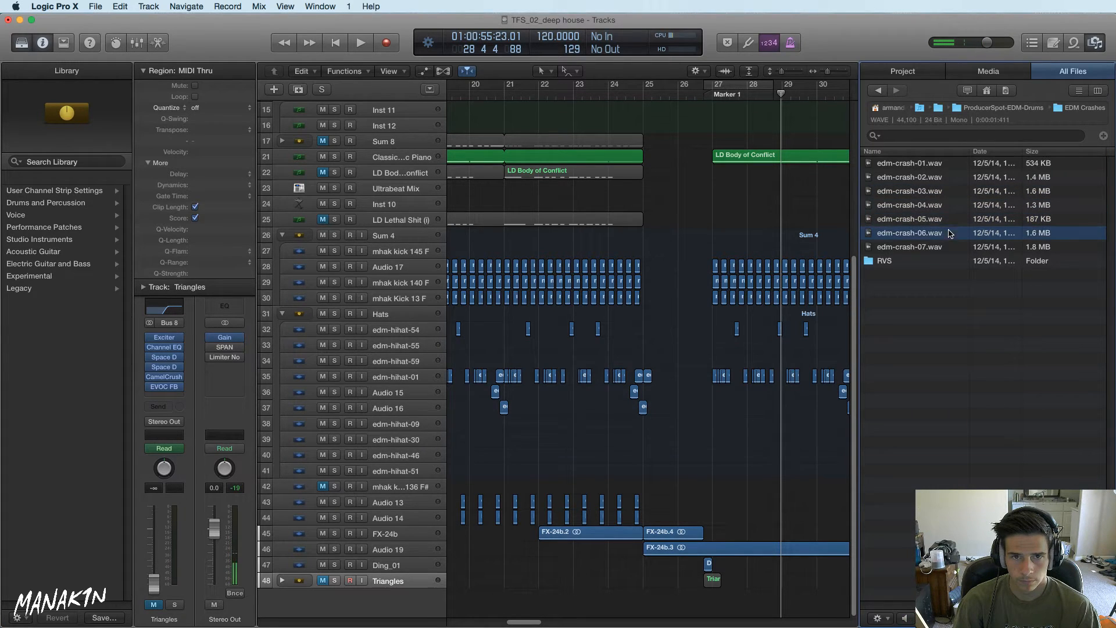
left_click(950, 233)
left_click(954, 192)
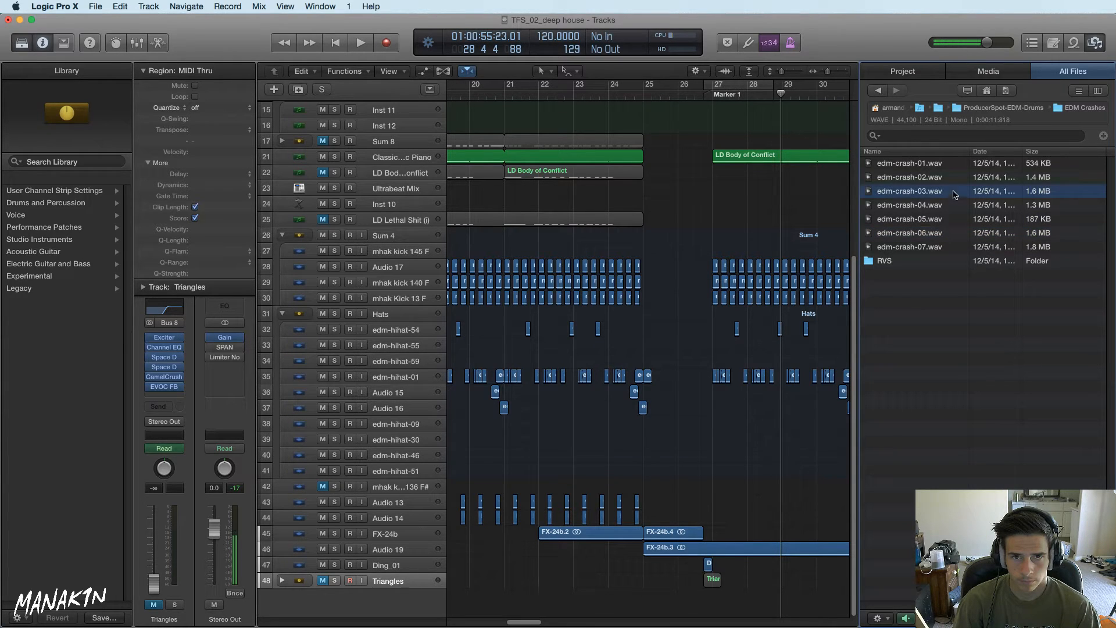
left_click(952, 177)
left_click(950, 164)
left_click(945, 233)
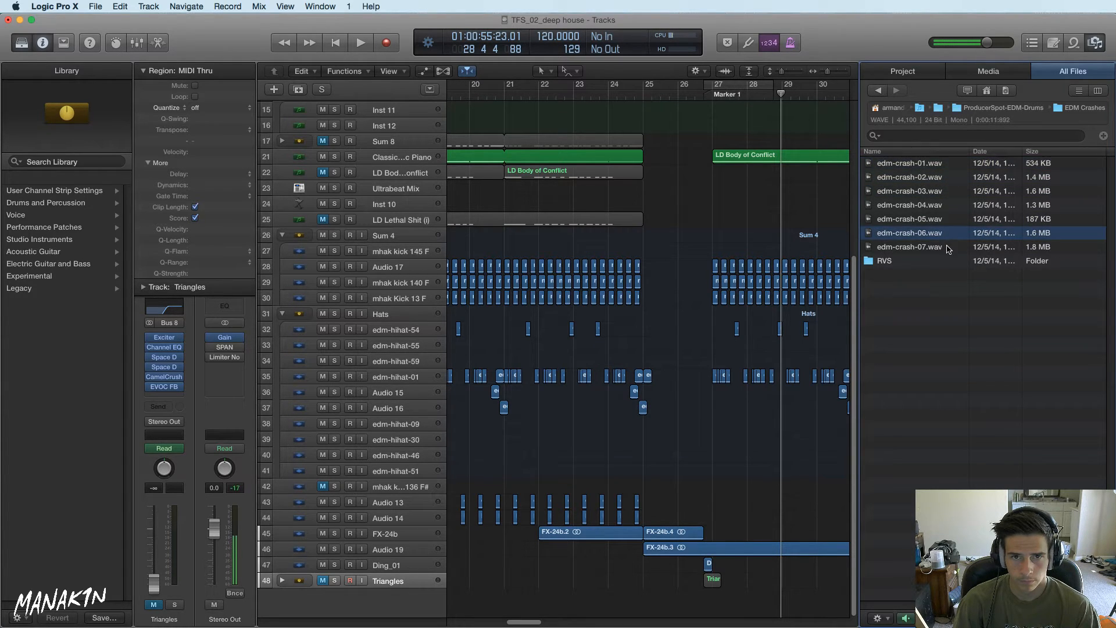
left_click(947, 247)
left_click(948, 163)
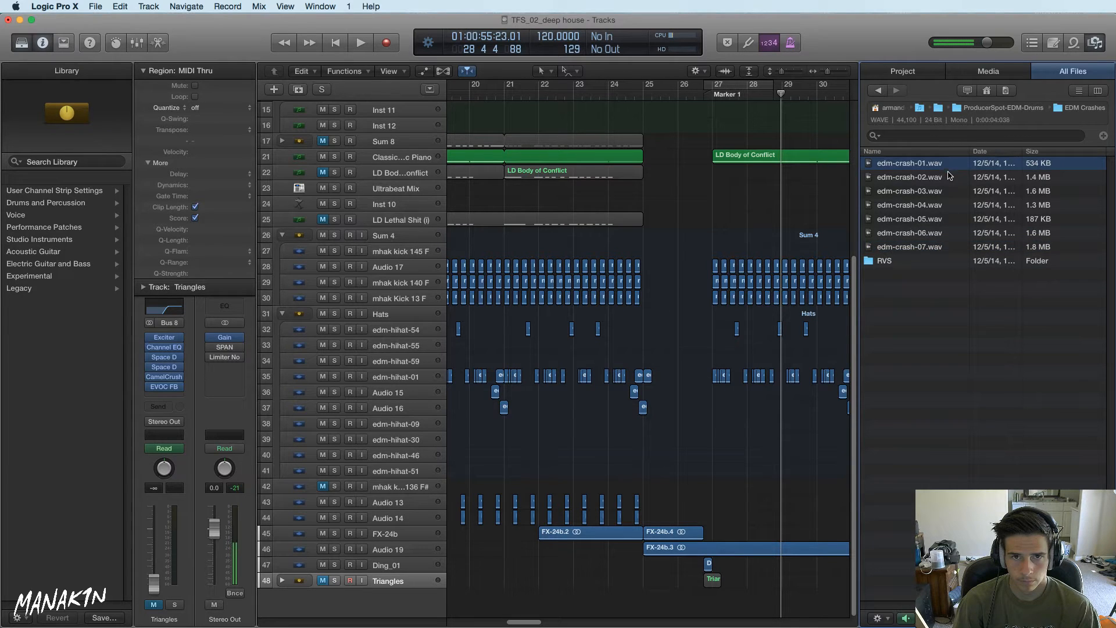
left_click(949, 176)
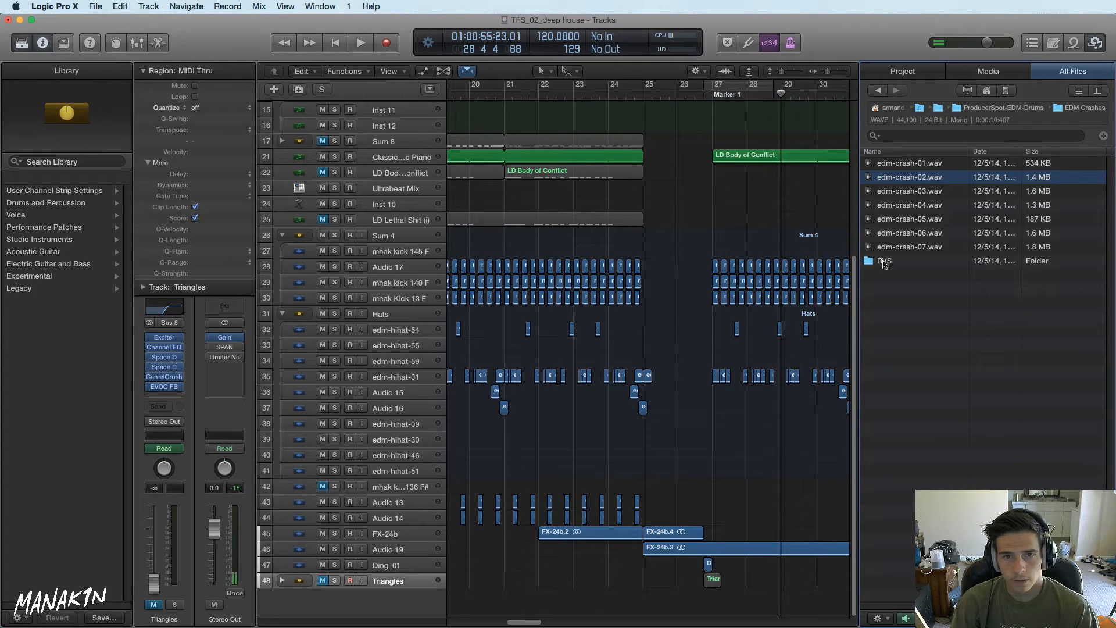
Add edm-crash-02.wav at bar 25 on a new audio track and move that track directly above FX-24b
left_click_drag(949, 177, 650, 596)
left_click_drag(418, 601, 375, 551)
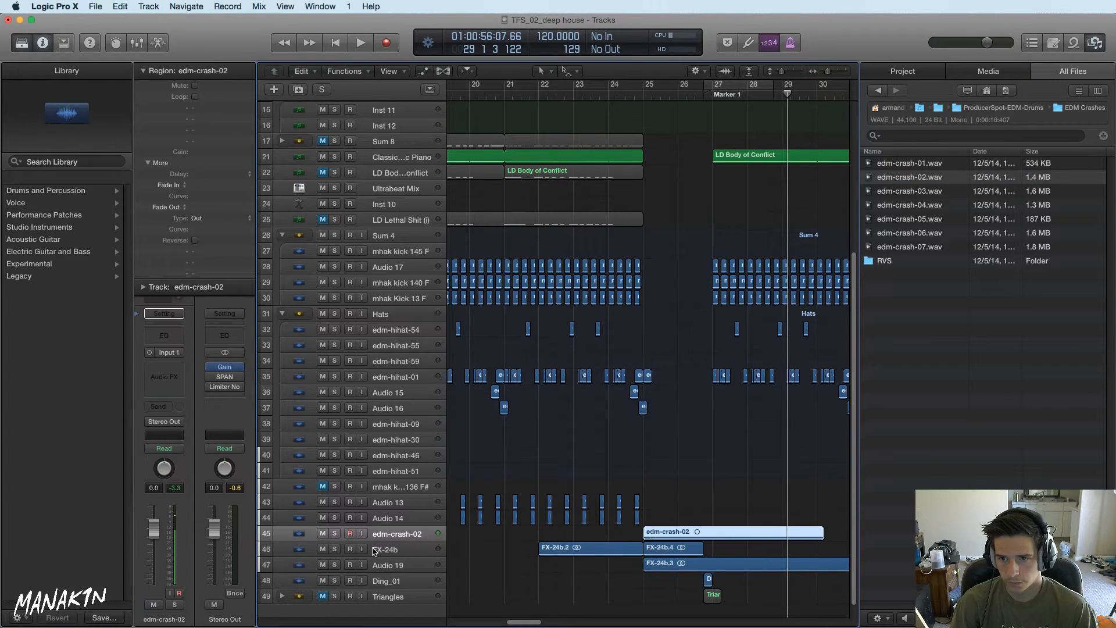
Solo the FX-24b track and set the playhead to bar 25 for auditioning
left_click(333, 549)
left_click(644, 94)
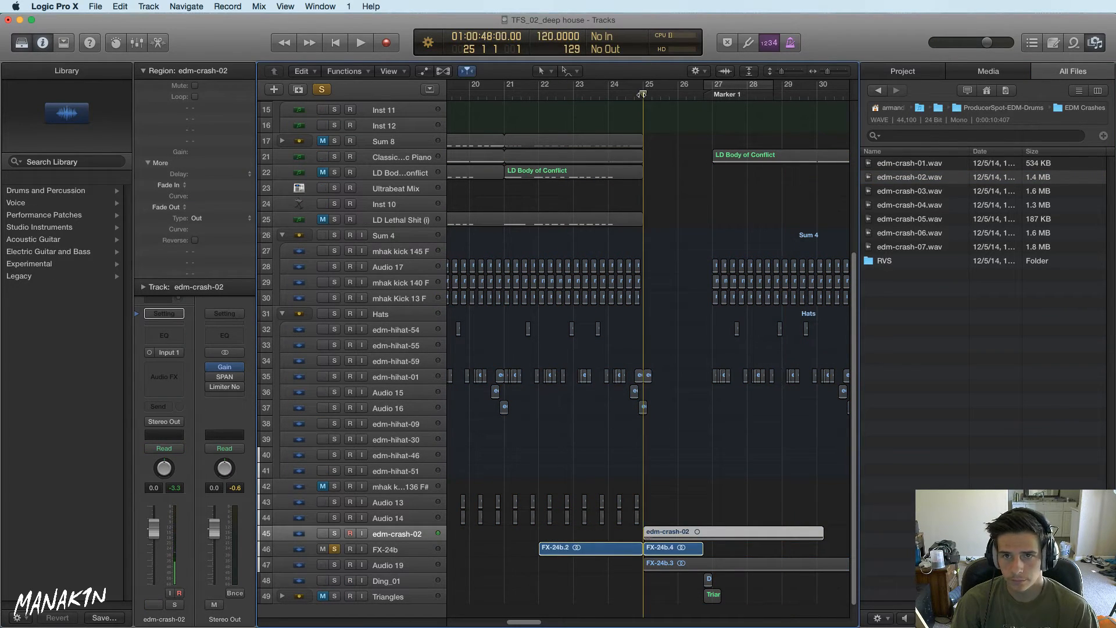
Play the soloed FX-24b track from bar 25 to audition its effect
key("space")
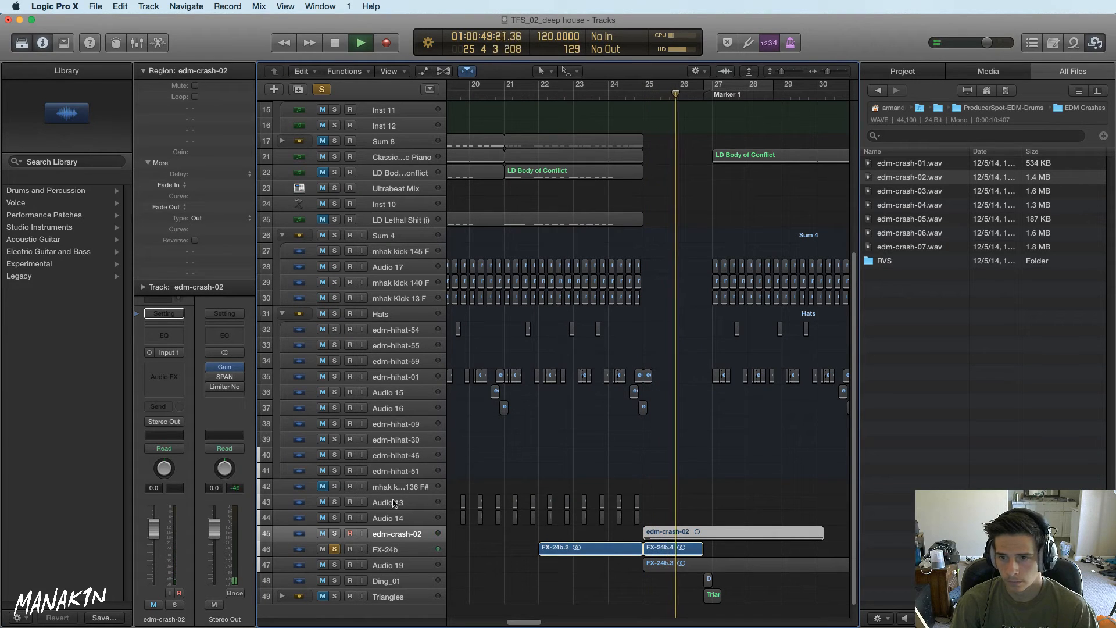
key("space")
left_click(334, 549)
left_click(335, 550)
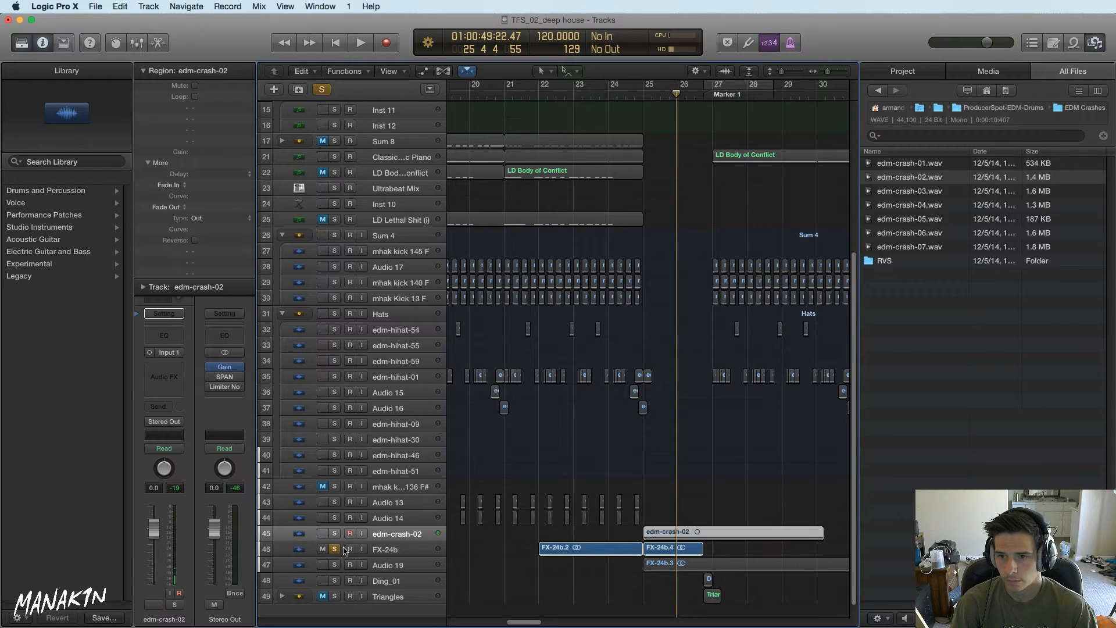
Move the solo from FX-24b to Audio 19, audition it from bar 25, and leave Audio 19 unsoloed and muted
left_click(335, 565)
left_click(335, 549)
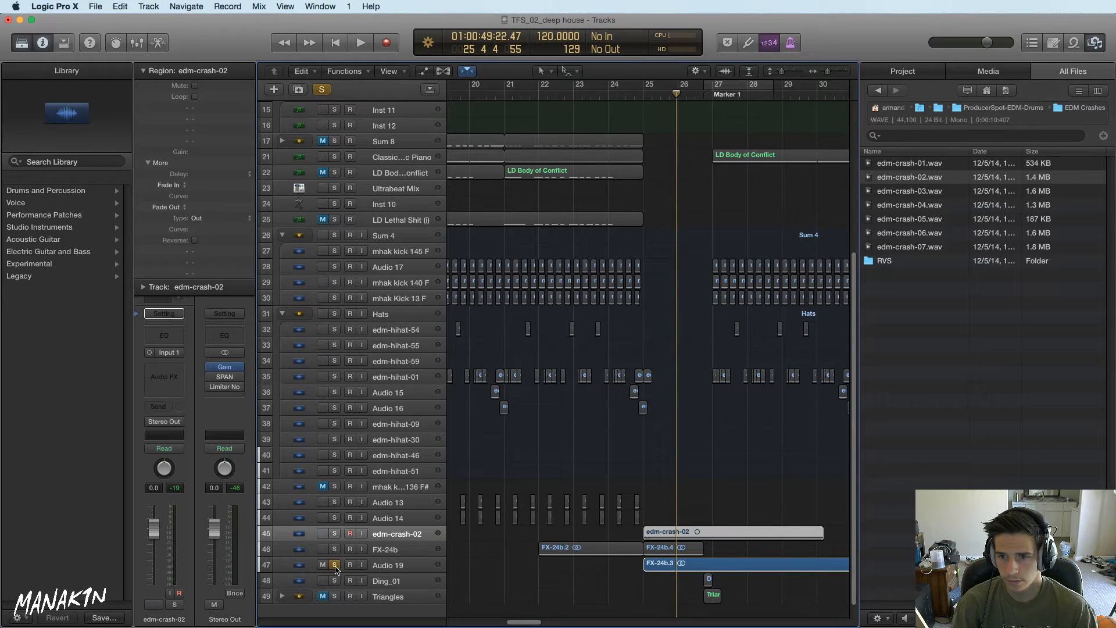
left_click(640, 98)
key("space")
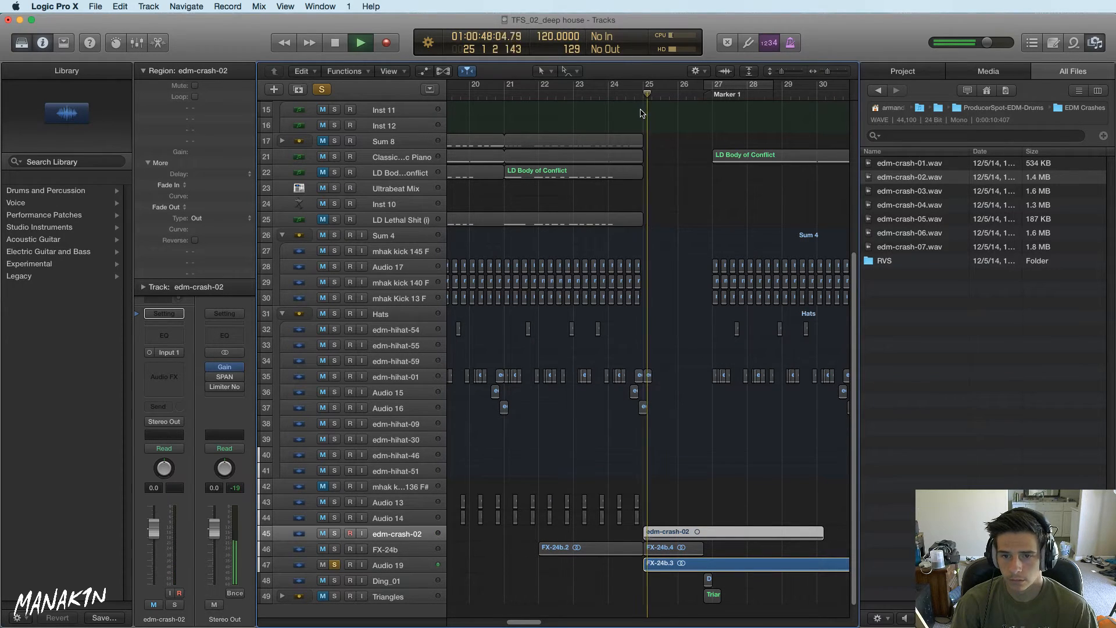
key("space")
left_click(335, 564)
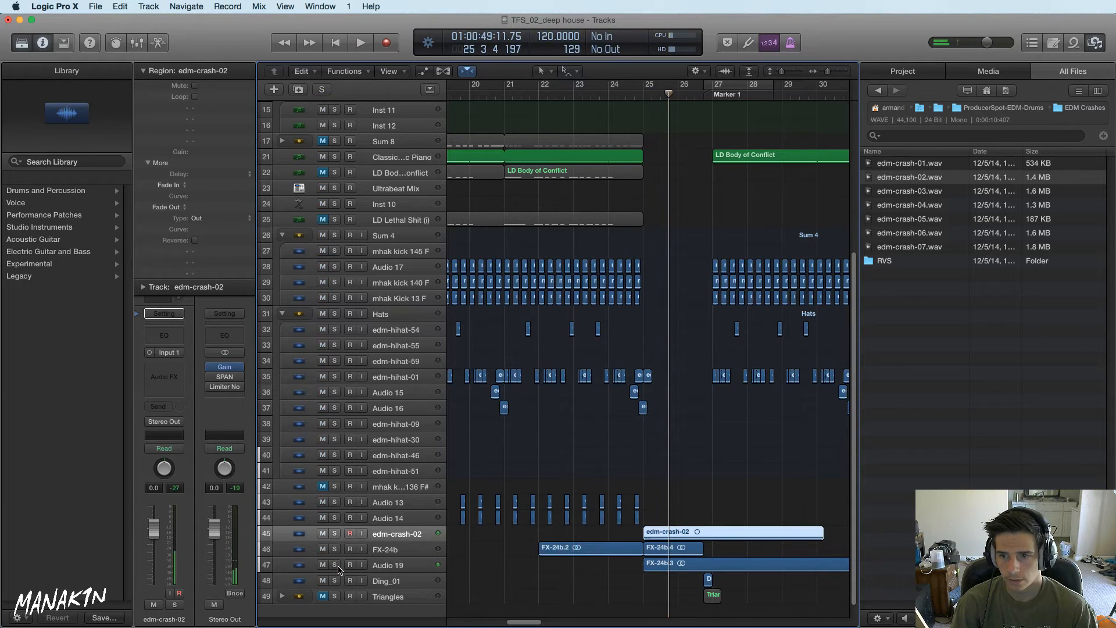
left_click(322, 565)
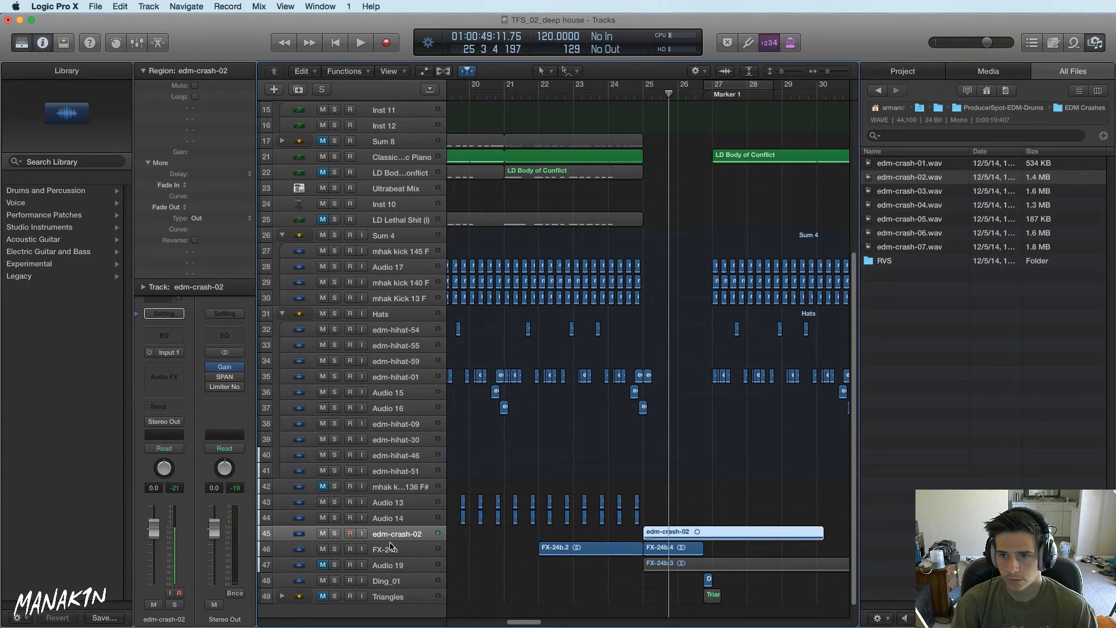
Solo the edm-crash-02 track and audition it with a cycle range set from bar 25 to bar 29
left_click(335, 533)
key("space")
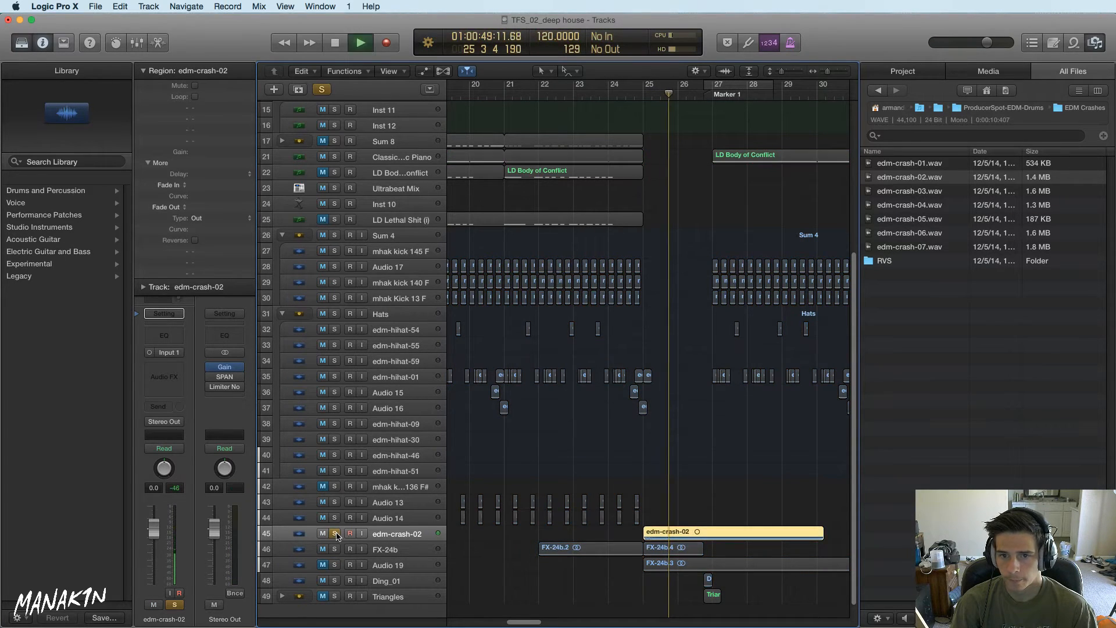
key("space")
left_click_drag(645, 87, 782, 90)
key("space")
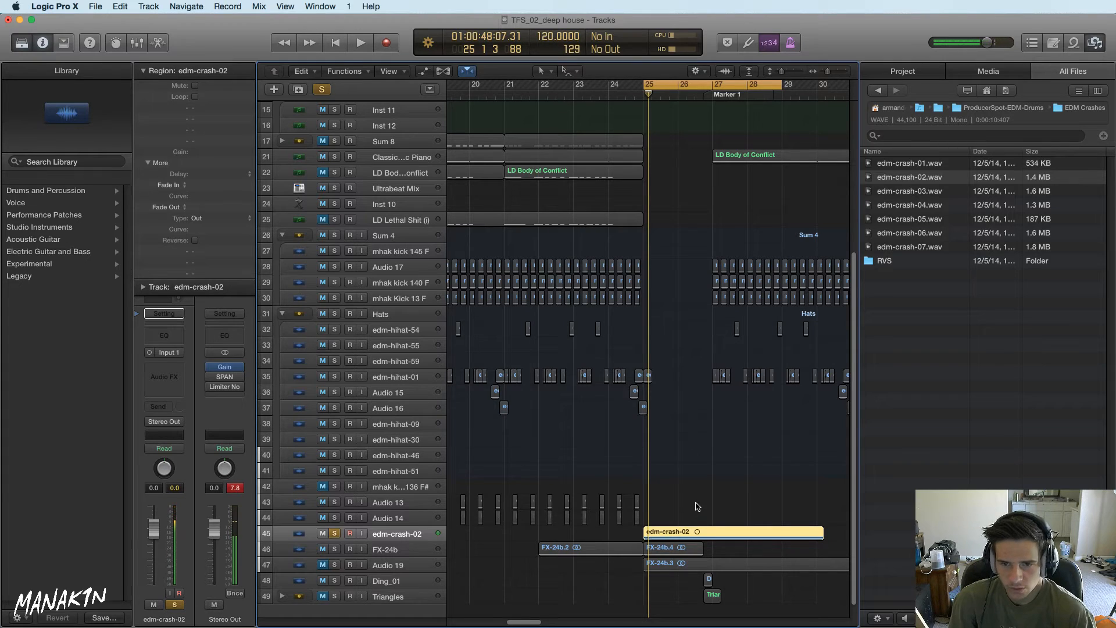
Set the edm-crash-02 region's gain to -10 dB and audition the crash
double_click(221, 152)
type("-")
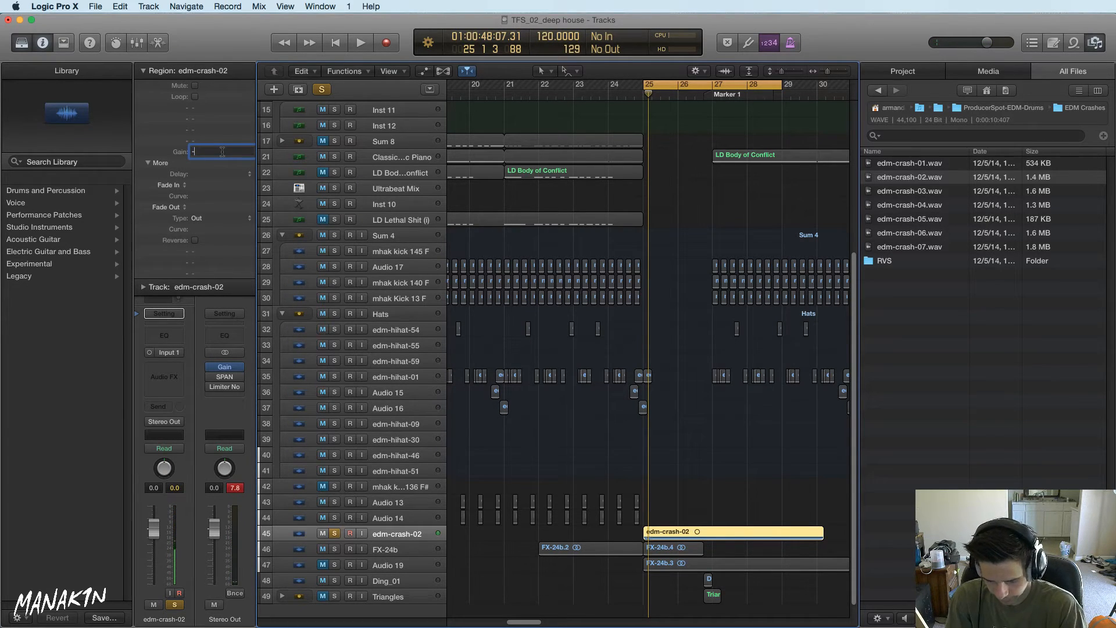
type("10")
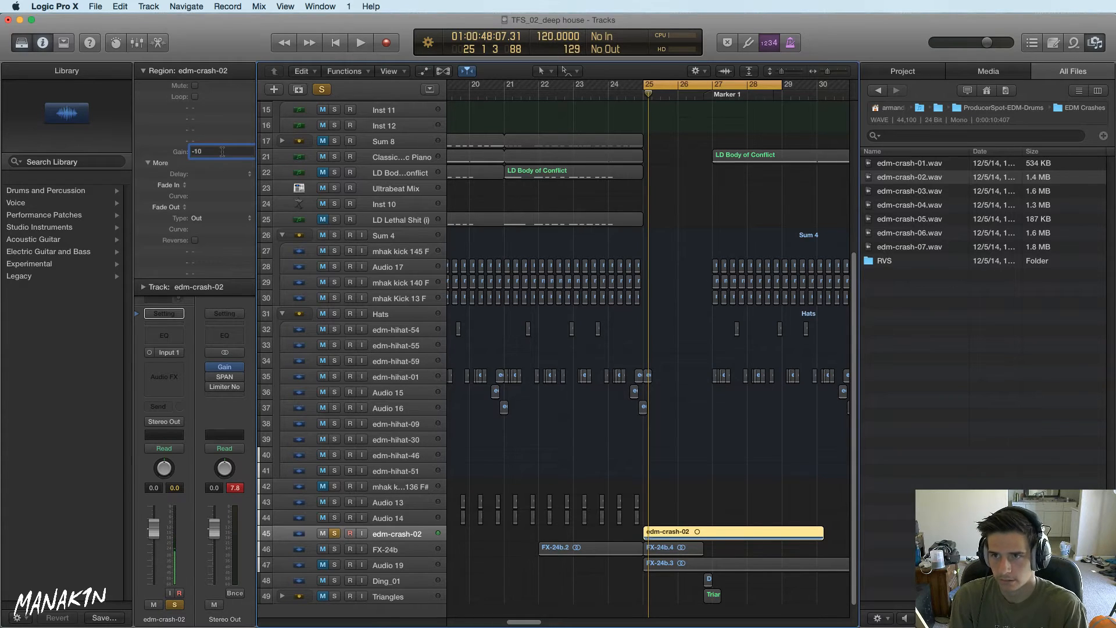
key("Return")
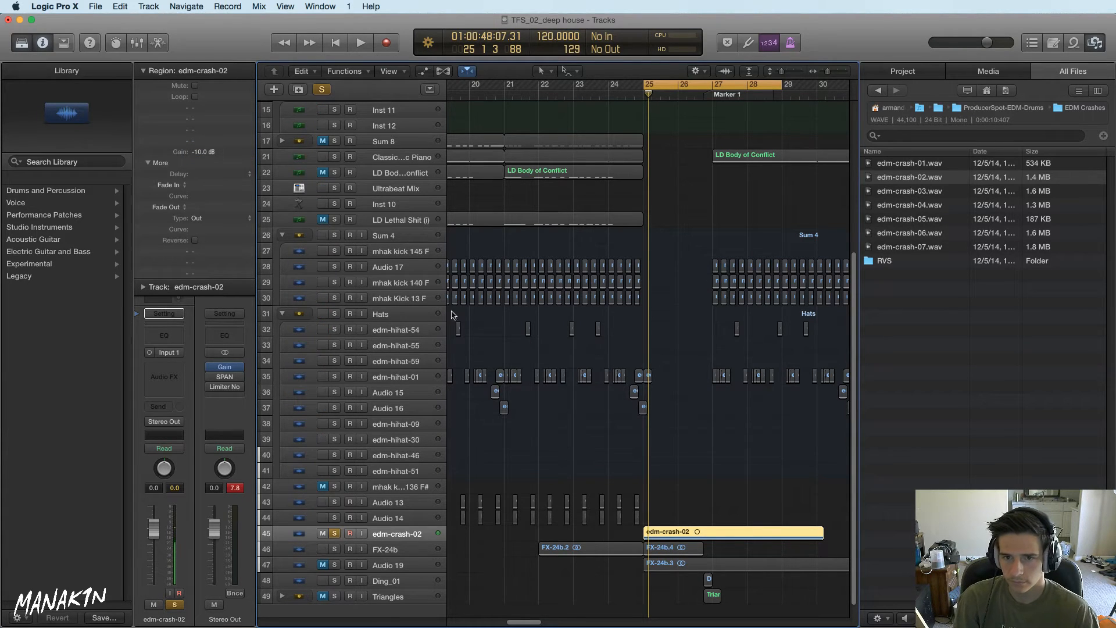
left_click(699, 462)
key("space")
key("space")
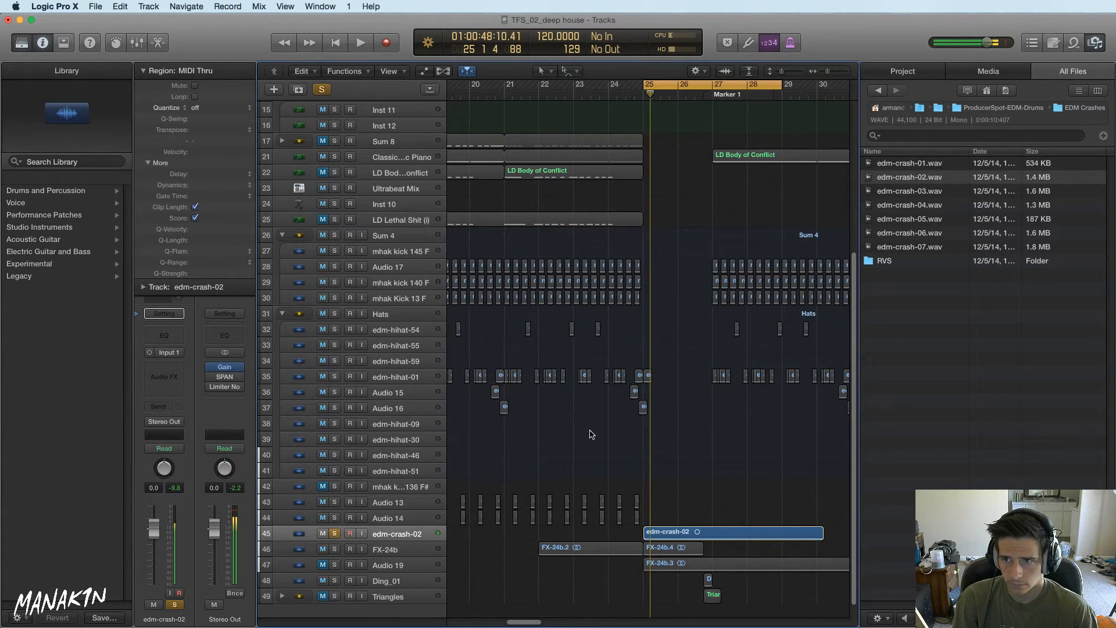
Set the edm-crash-02 region's gain to -18 dB and play it back
left_click(690, 533)
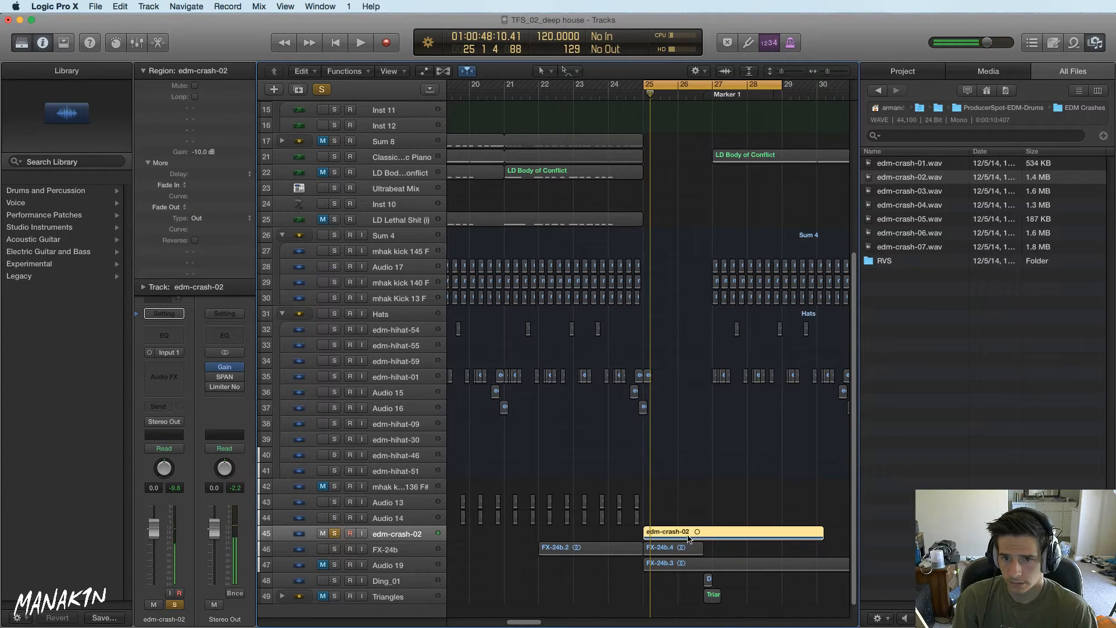
double_click(203, 152)
type("-")
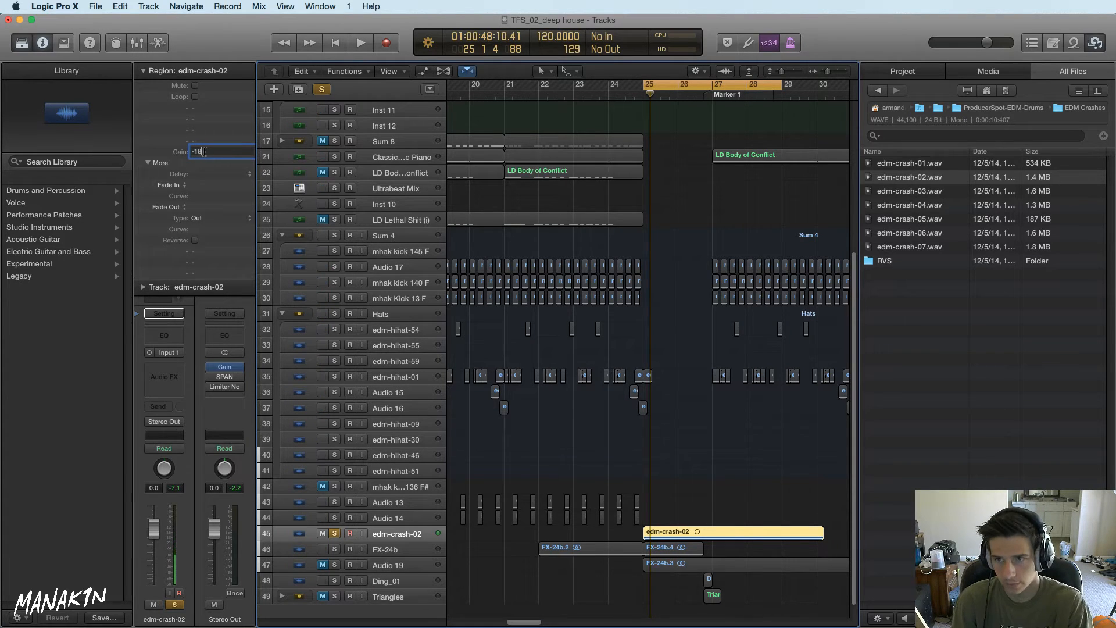
type("18")
key("Return")
key("space")
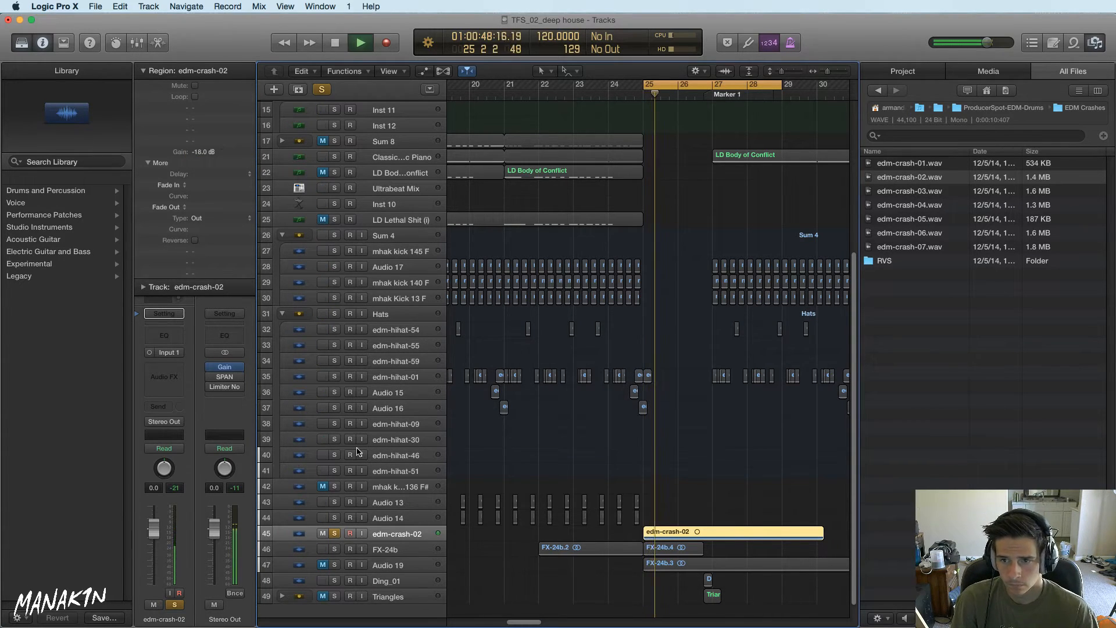
Lower the edm-crash-02 track's volume to -9.4 dB and audition the quieter crash
left_click_drag(162, 535, 160, 558)
key("space")
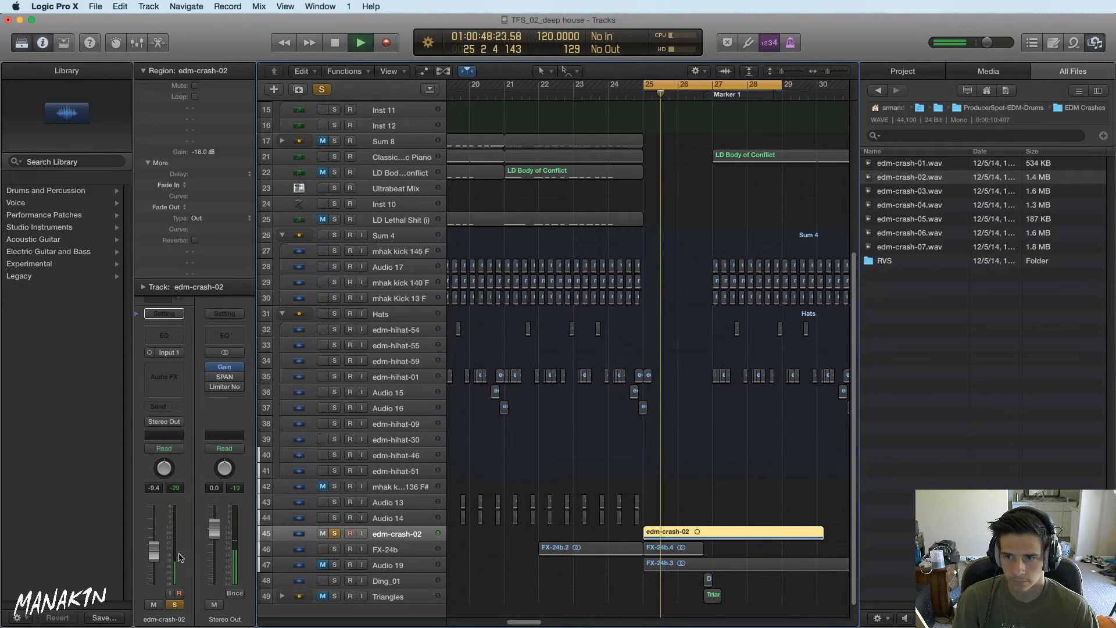
key("space")
key("space")
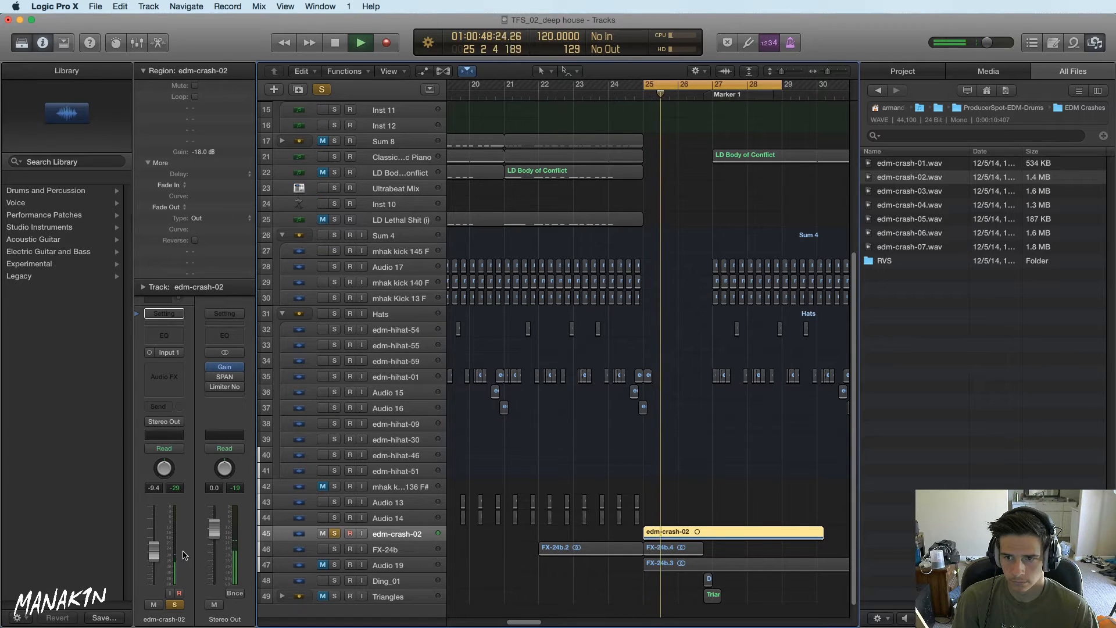
key("space")
Enable Flex on the edm-crash-02 track using the Speed (FX) mode
left_click_drag(828, 70, 799, 70)
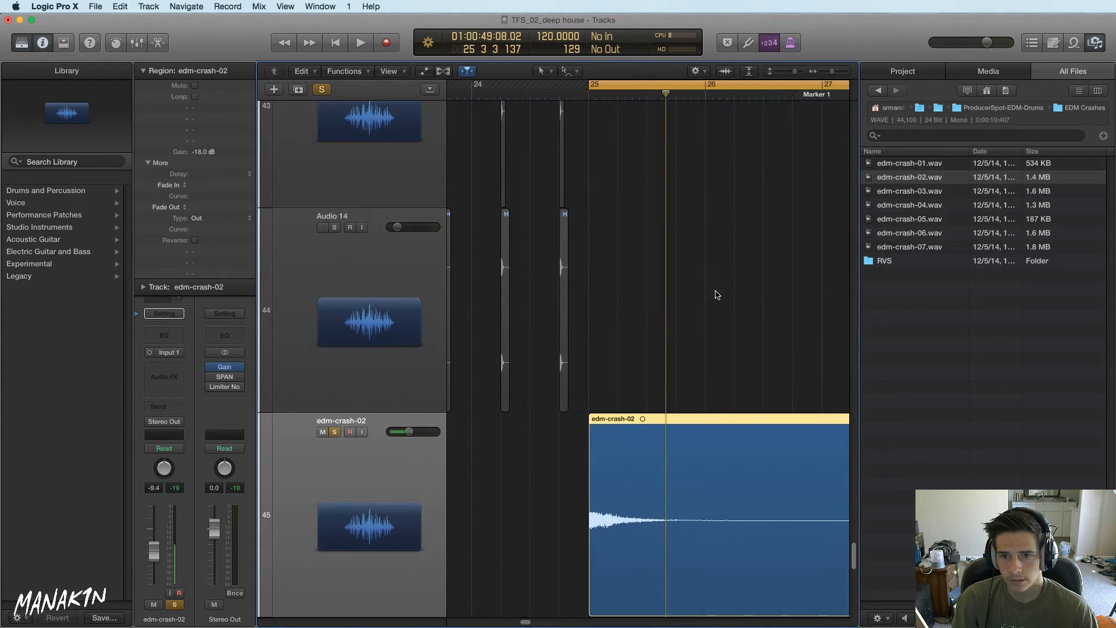
scroll(716, 294, "down", 4)
left_click(1094, 44)
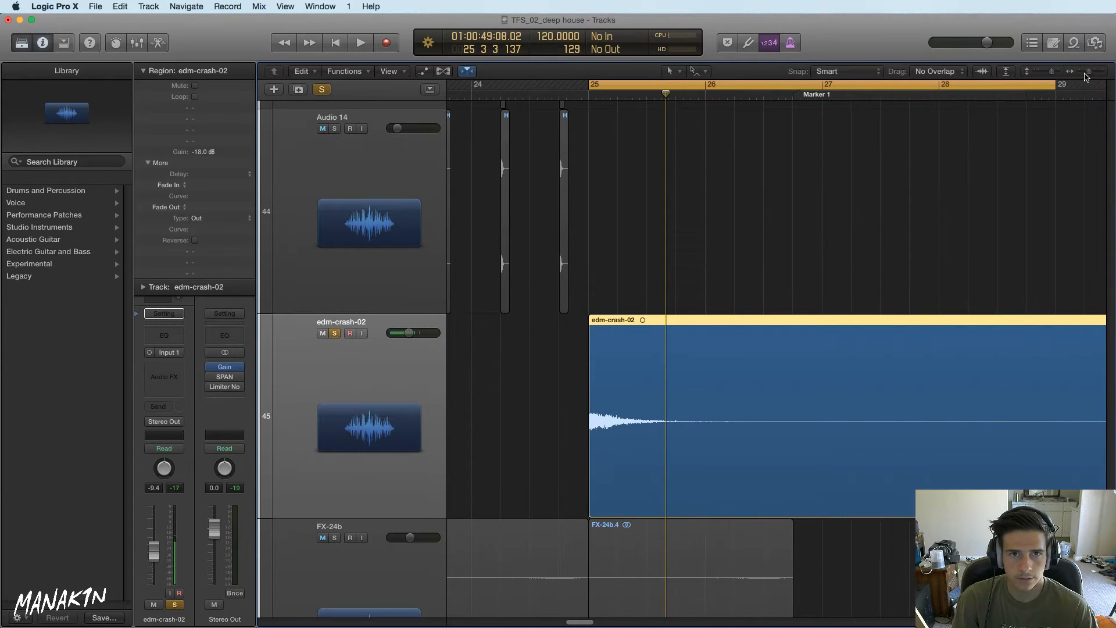
left_click_drag(1089, 70, 1085, 71)
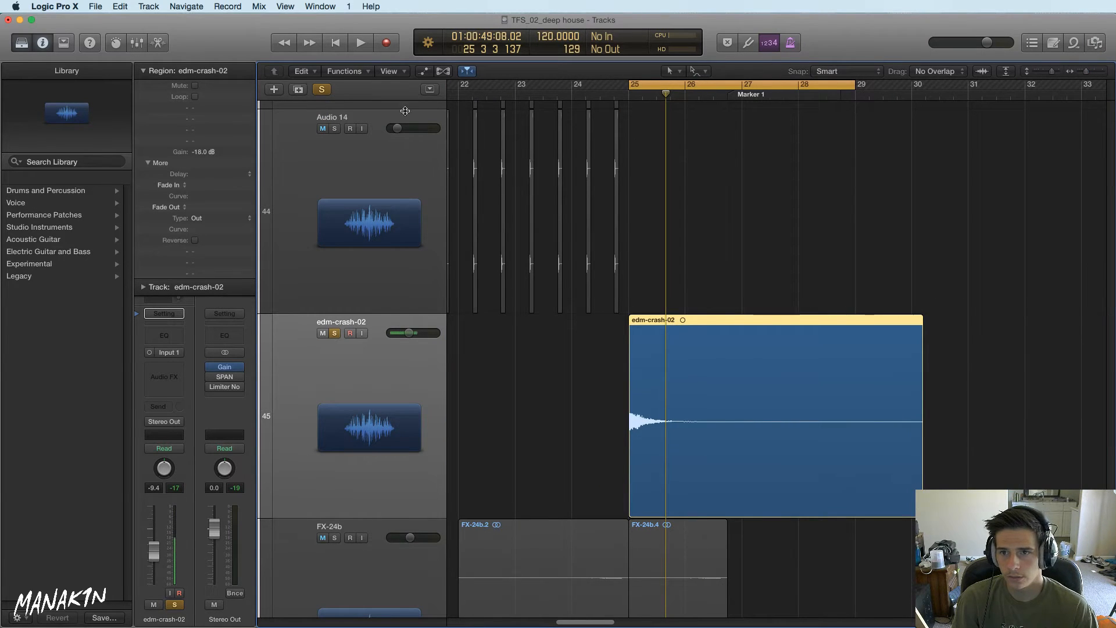
left_click(442, 71)
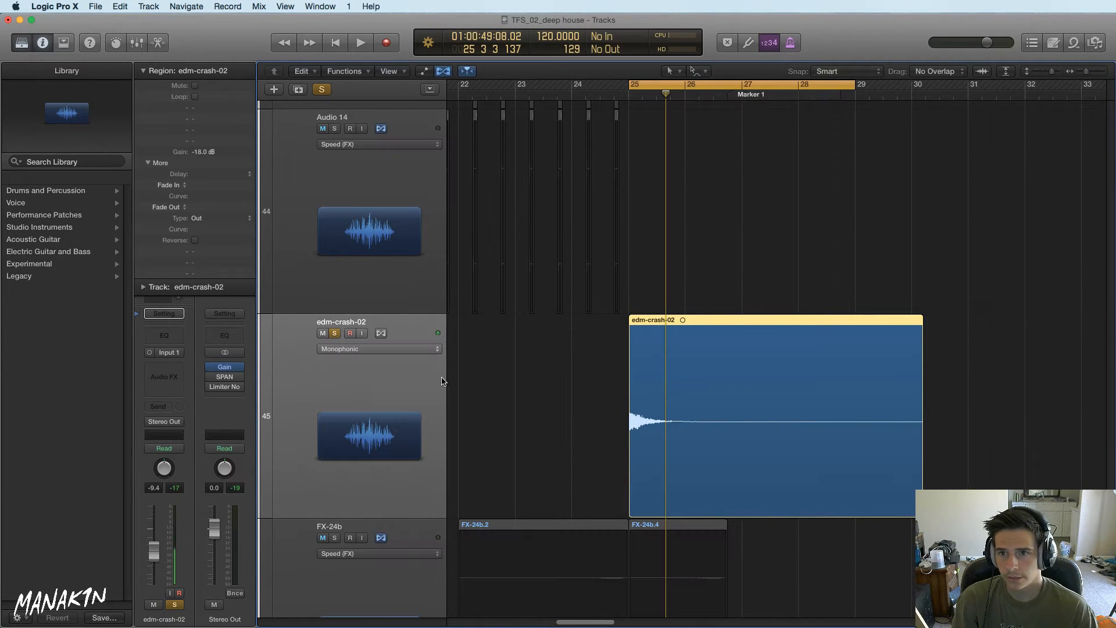
left_click(394, 348)
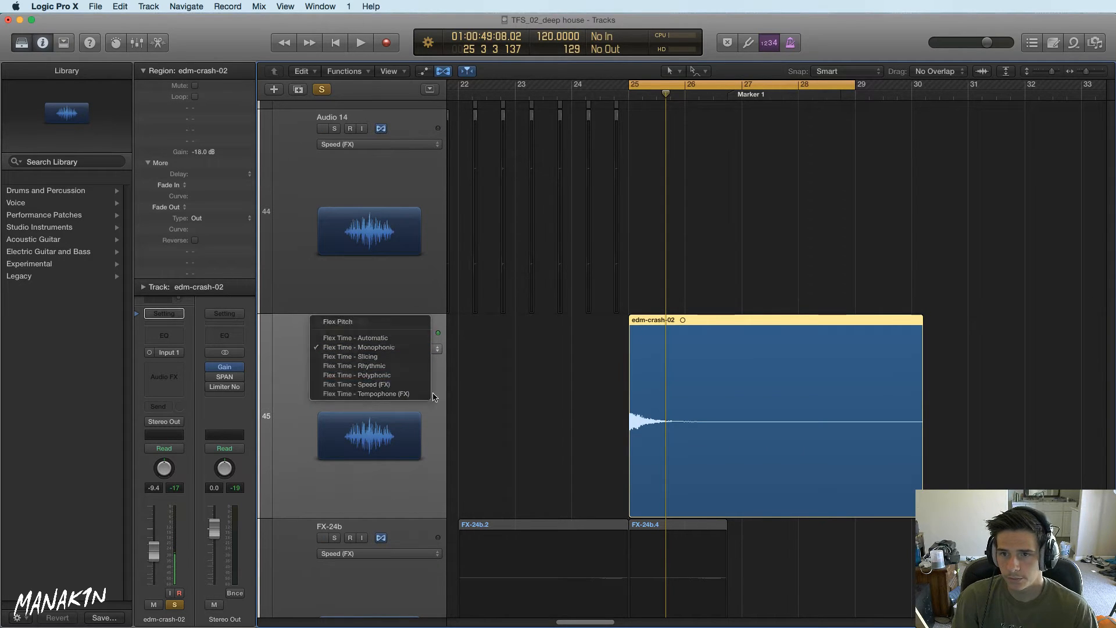
left_click(356, 384)
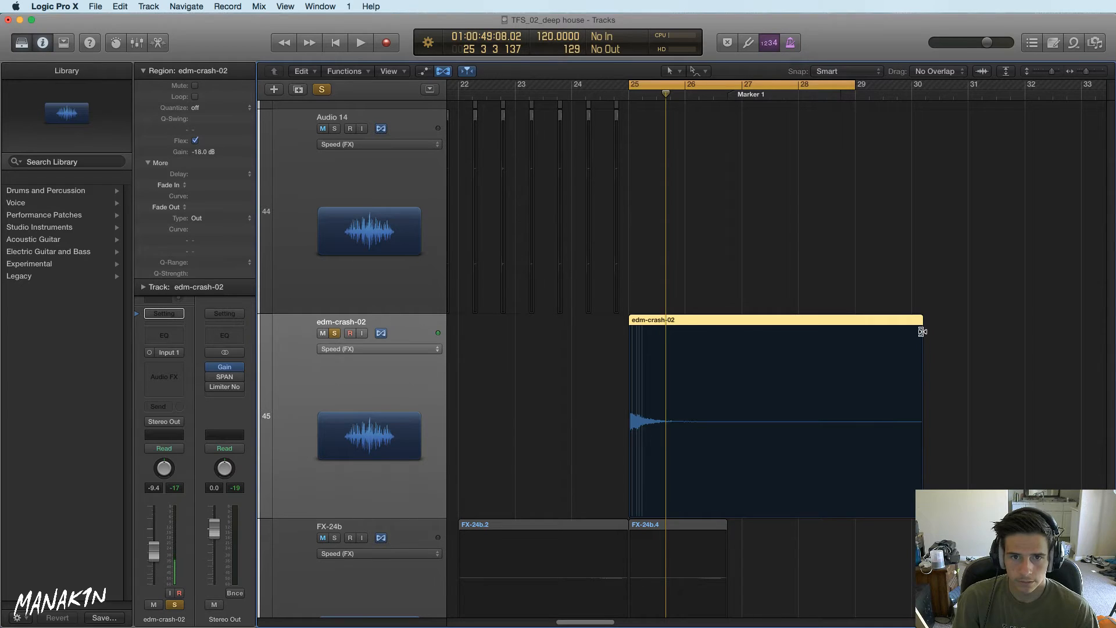
Time-compress the edm-crash-02 region so it ends just after bar 29, and audition it
left_click_drag(921, 331, 870, 334)
key("space")
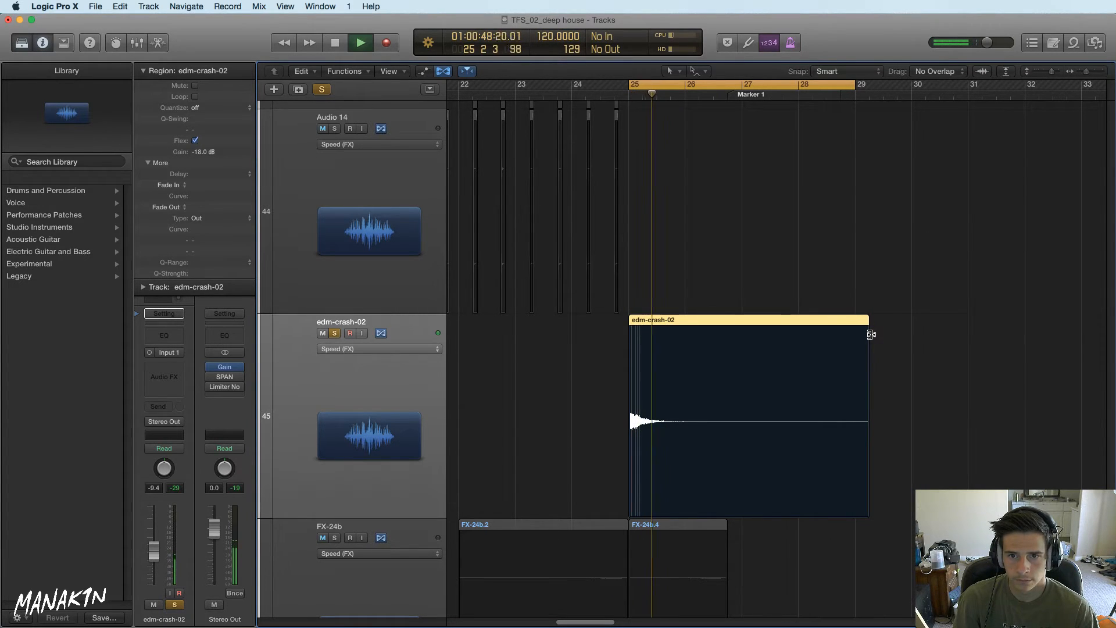
key("space")
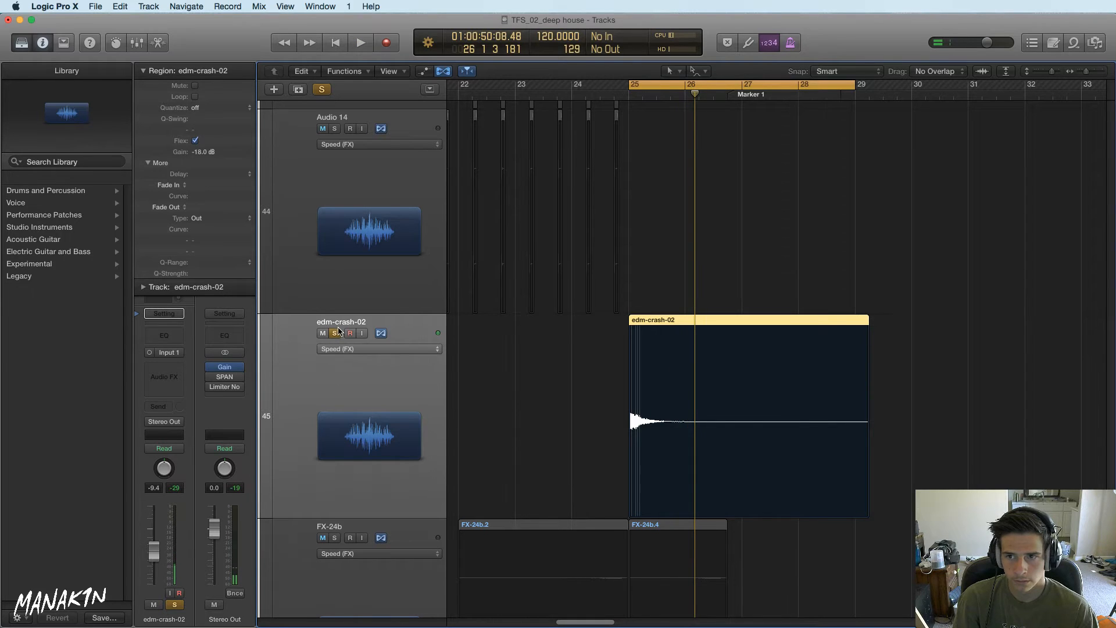
Unsolo the edm-crash-02 track and play the full mix from late in bar 22 through bar 26
left_click(335, 333)
left_click(473, 94)
scroll(590, 386, "down", 10)
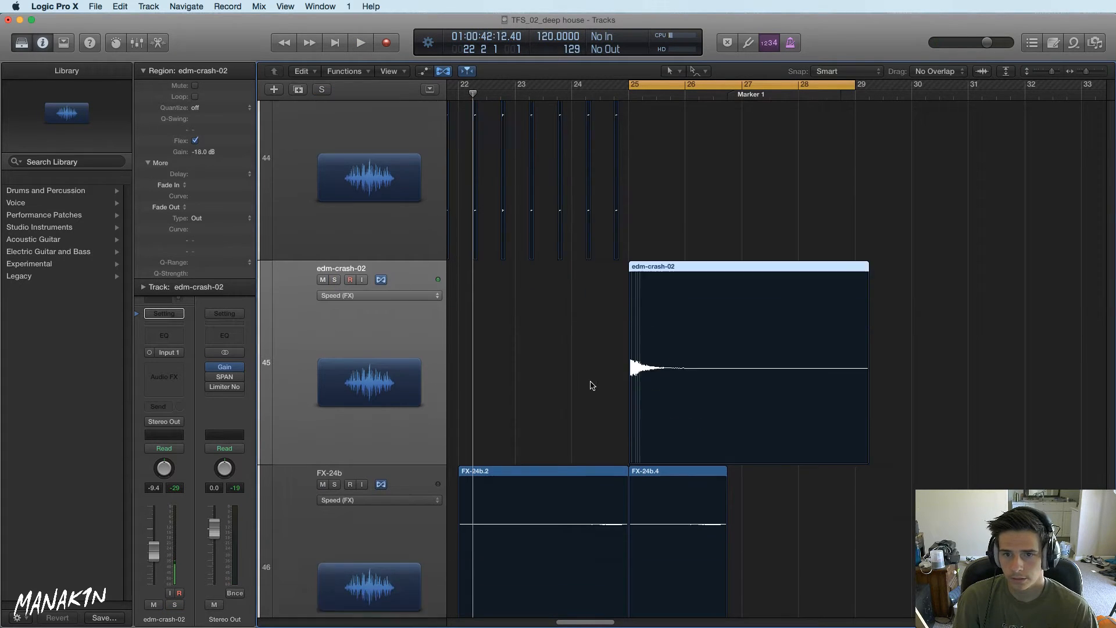
scroll(548, 297, "up", 4)
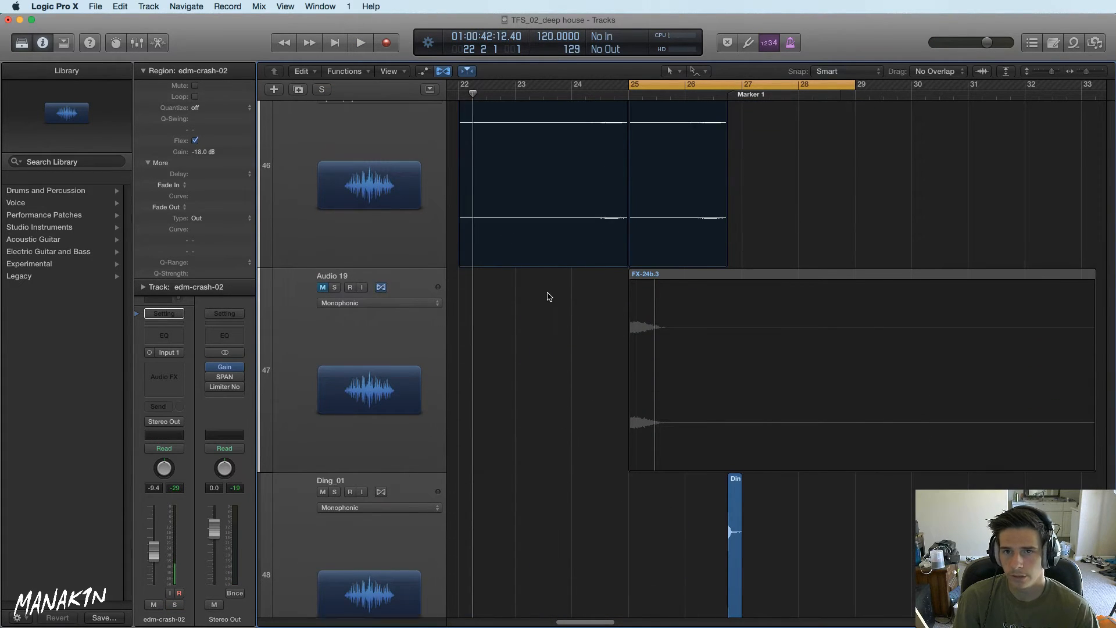
left_click(507, 96)
key("space")
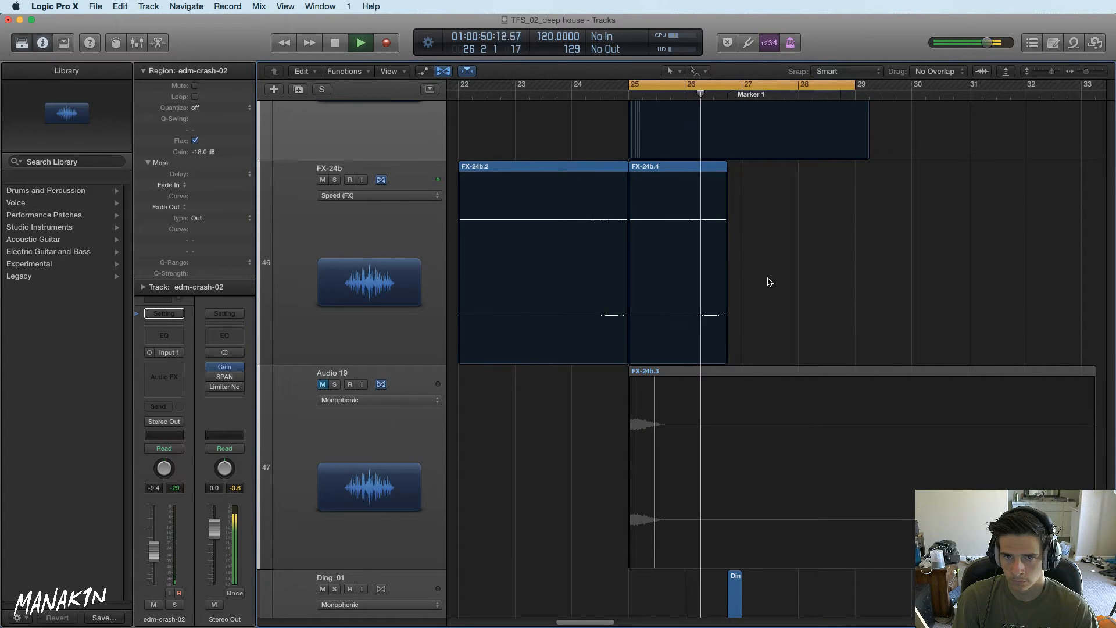
key("space")
Trim the end of the edm-crash-02 region to 26 4 1, in line with the end of FX-24b.4
scroll(768, 281, "up", 4)
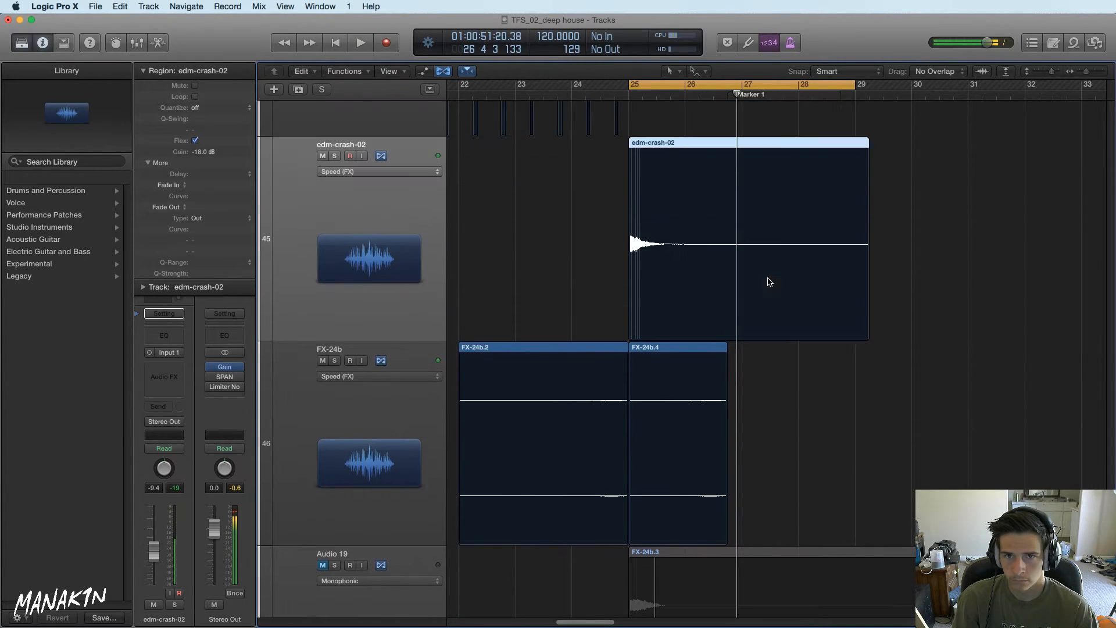
left_click(737, 93)
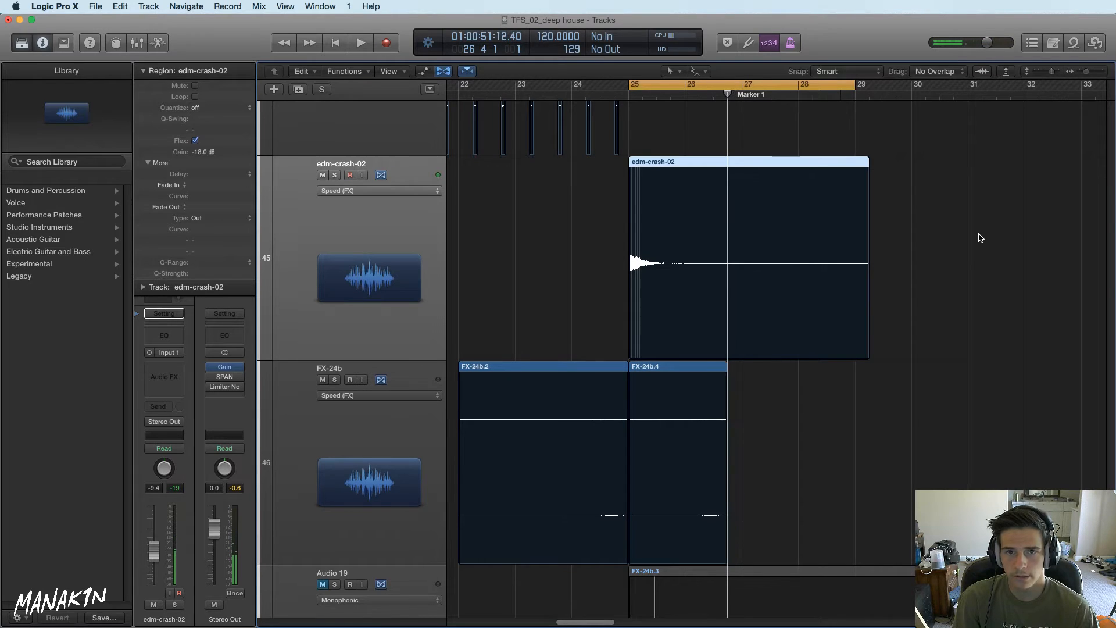
left_click(870, 430)
left_click_drag(867, 351, 726, 357)
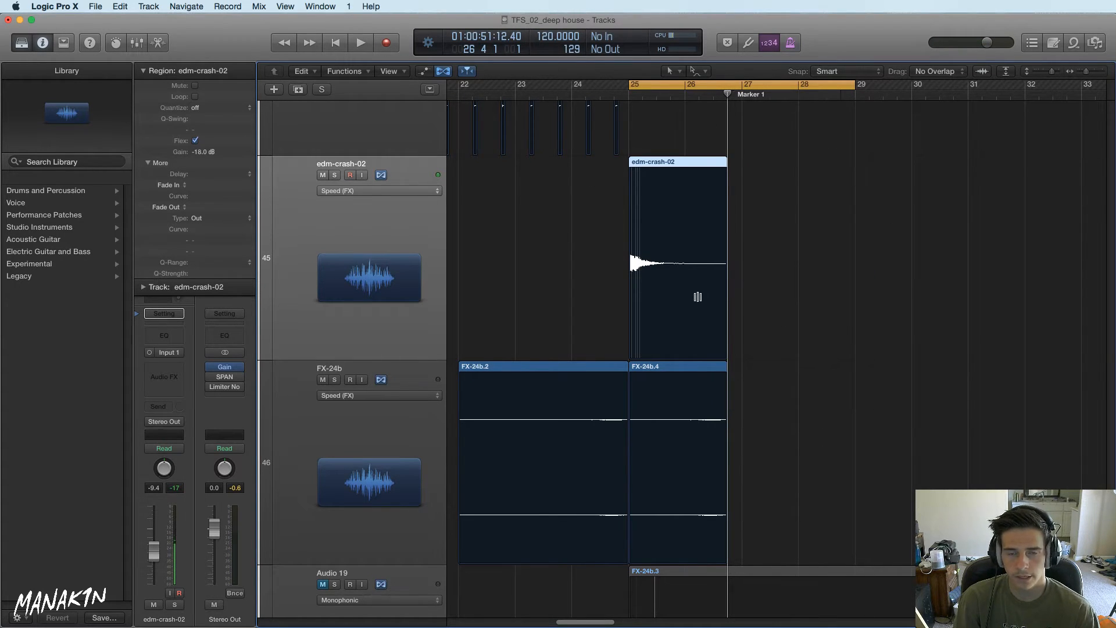
Play the full mix from the middle of bar 24 into bar 27 and return the playhead to 26 4 1
scroll(704, 302, "down", 8)
scroll(715, 267, "up", 3)
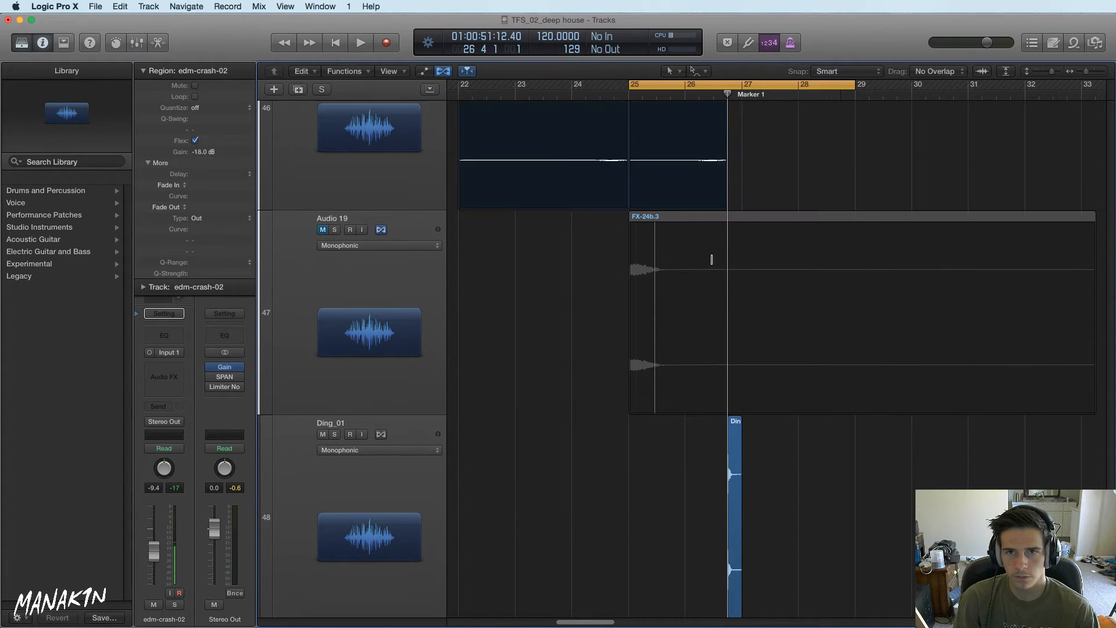
scroll(712, 259, "up", 1)
left_click(599, 93)
key("space")
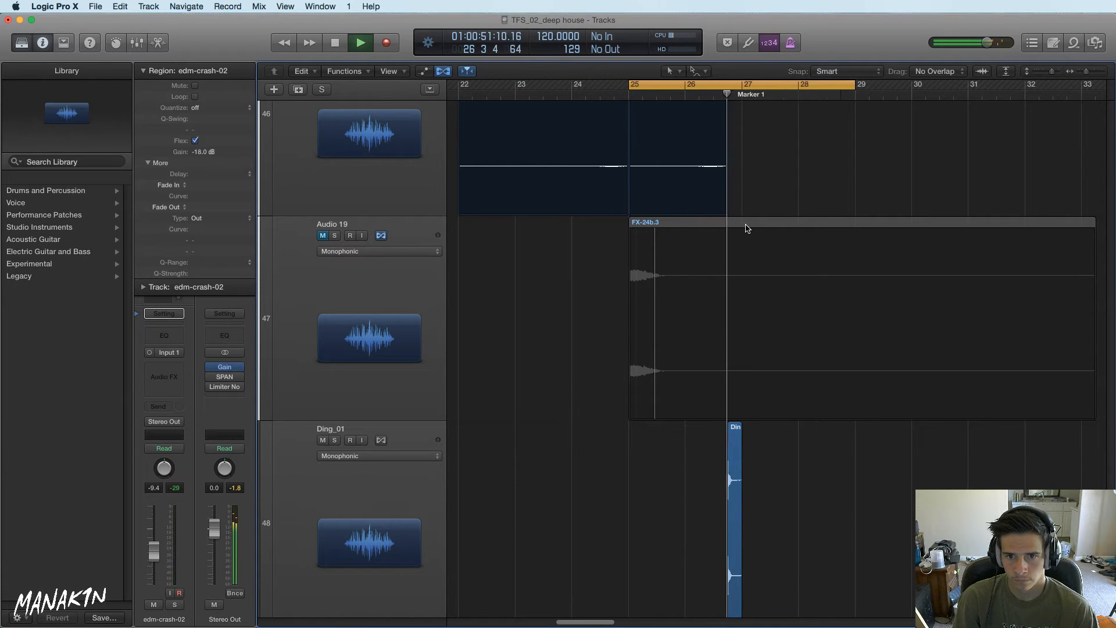
scroll(747, 228, "up", 3)
key("space")
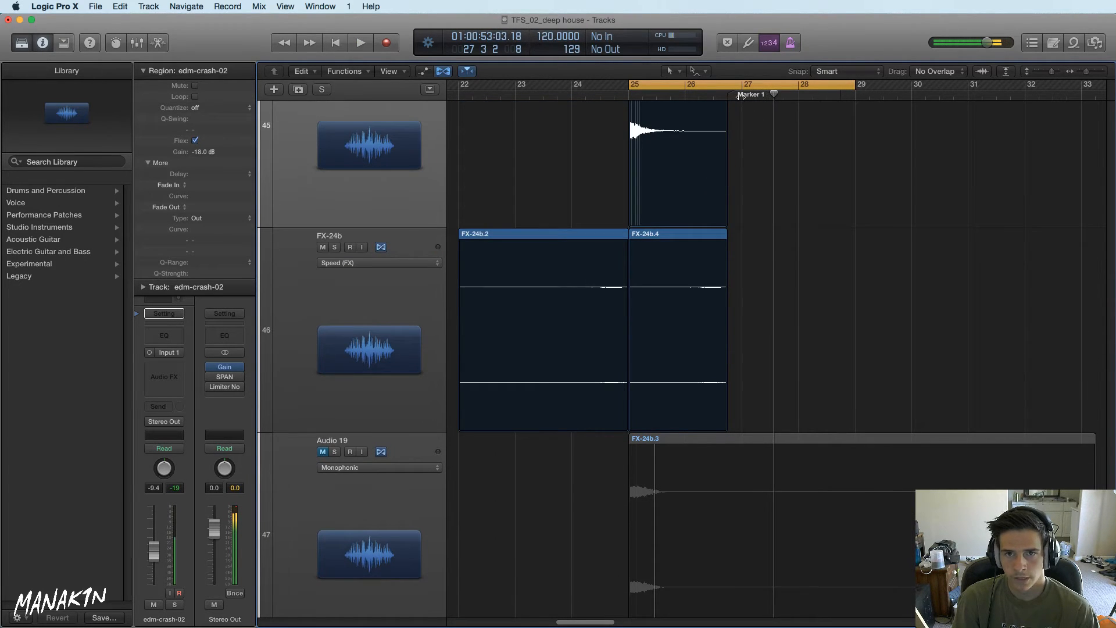
mouse_move(734, 94)
left_mouse_down()
mouse_move(684, 102)
mouse_move(730, 106)
left_mouse_up()
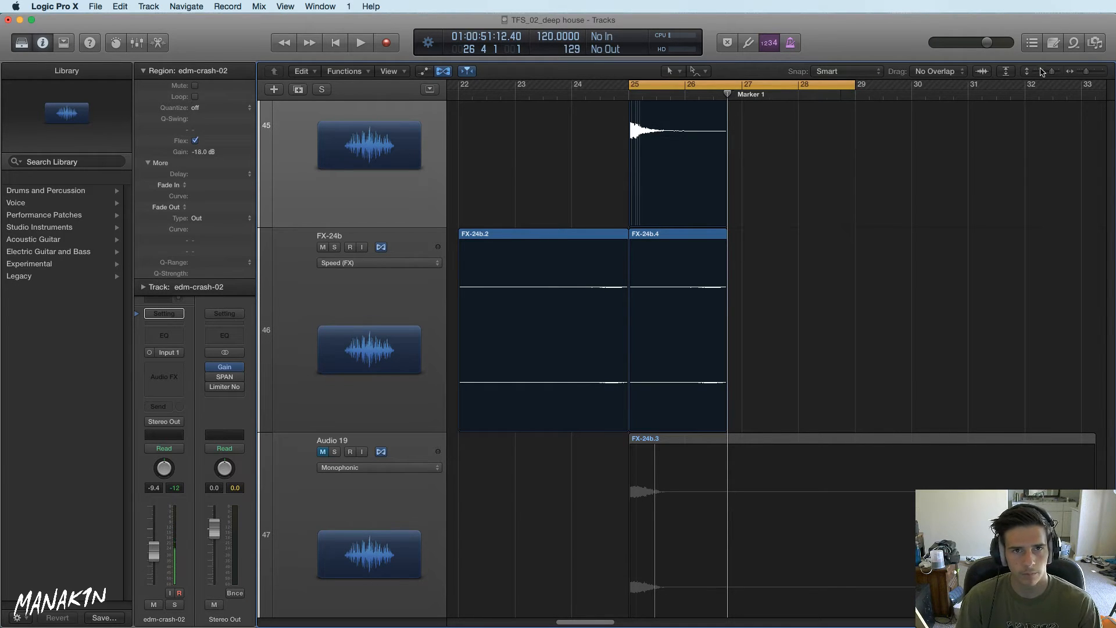
Play the full mix through the end of the edm-crash-02 region, just past 26 4 1
left_click_drag(1085, 71, 1057, 72)
scroll(888, 223, "up", 7)
scroll(872, 221, "down", 1)
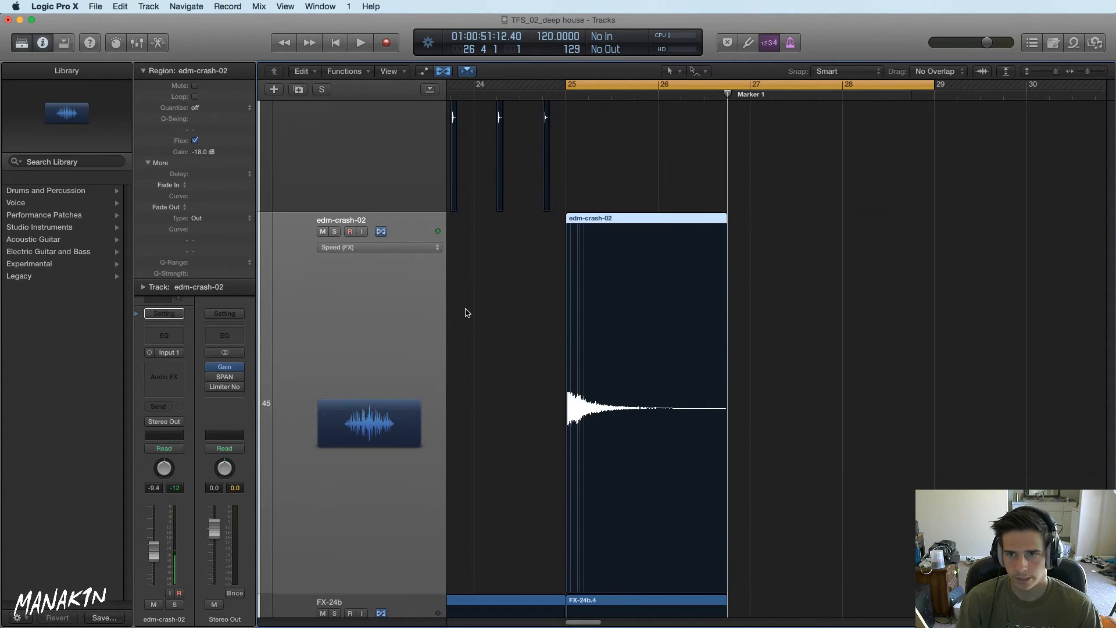
key("space")
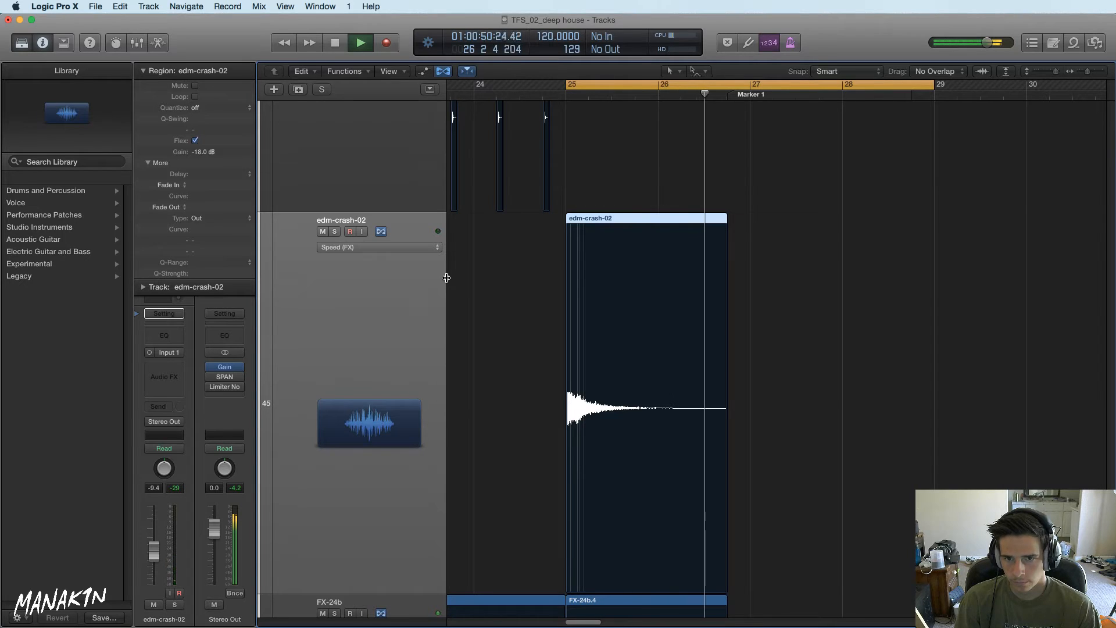
key("space")
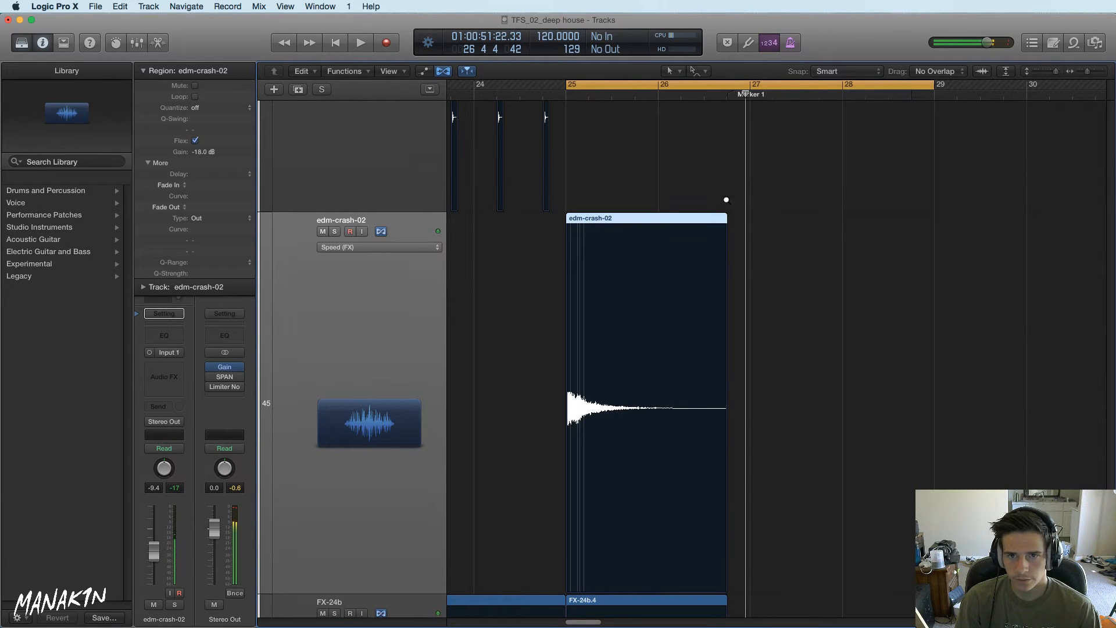
Try ending the edm-crash-02 region slightly past FX-24b.4 in the mix, and trim it back to 26 4 1
left_click_drag(726, 233, 731, 234)
key("shift+space")
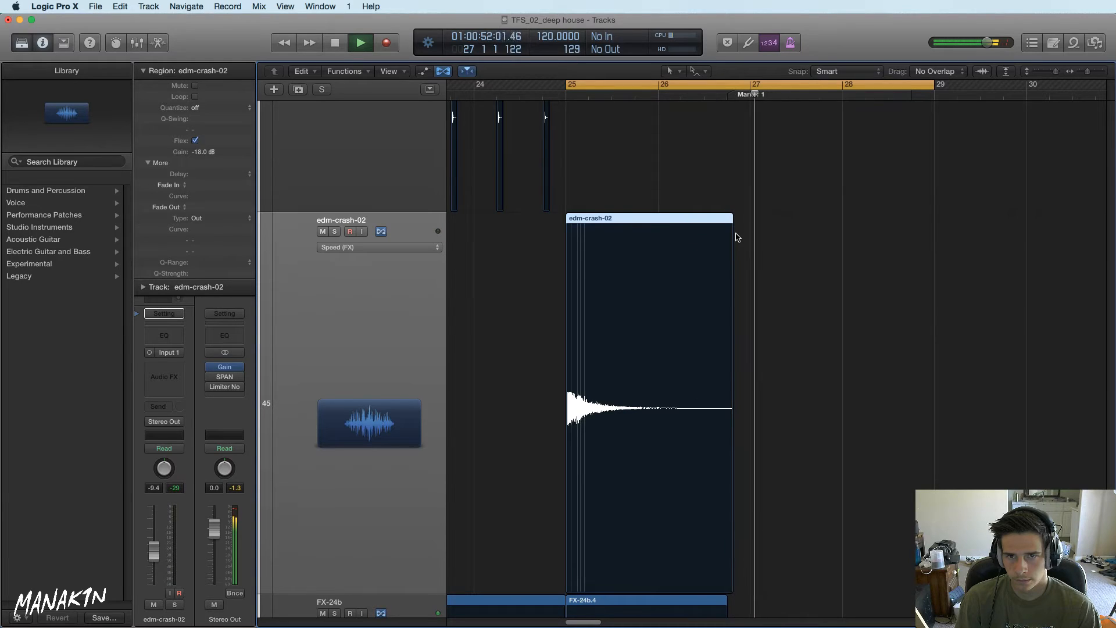
key("shift+space")
key("space")
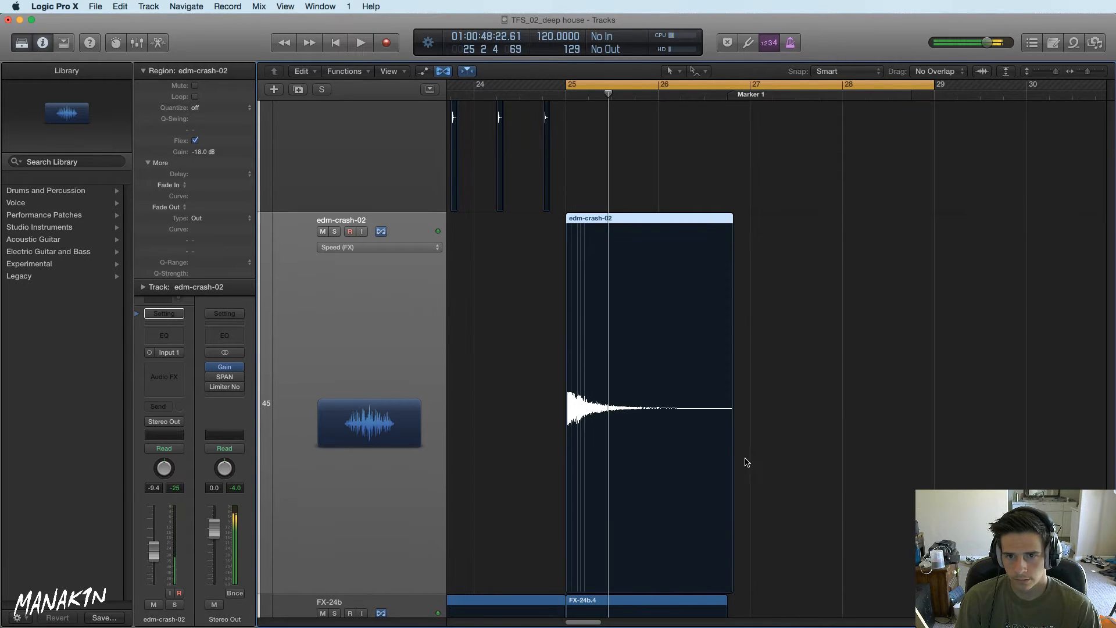
left_click_drag(729, 585, 725, 584)
Play the crash from just before bar 25 in the full mix and again with the edm-crash-02 track soloed
left_click_drag(1087, 71, 1092, 71)
scroll(753, 313, "left", 5)
scroll(753, 312, "left", 3)
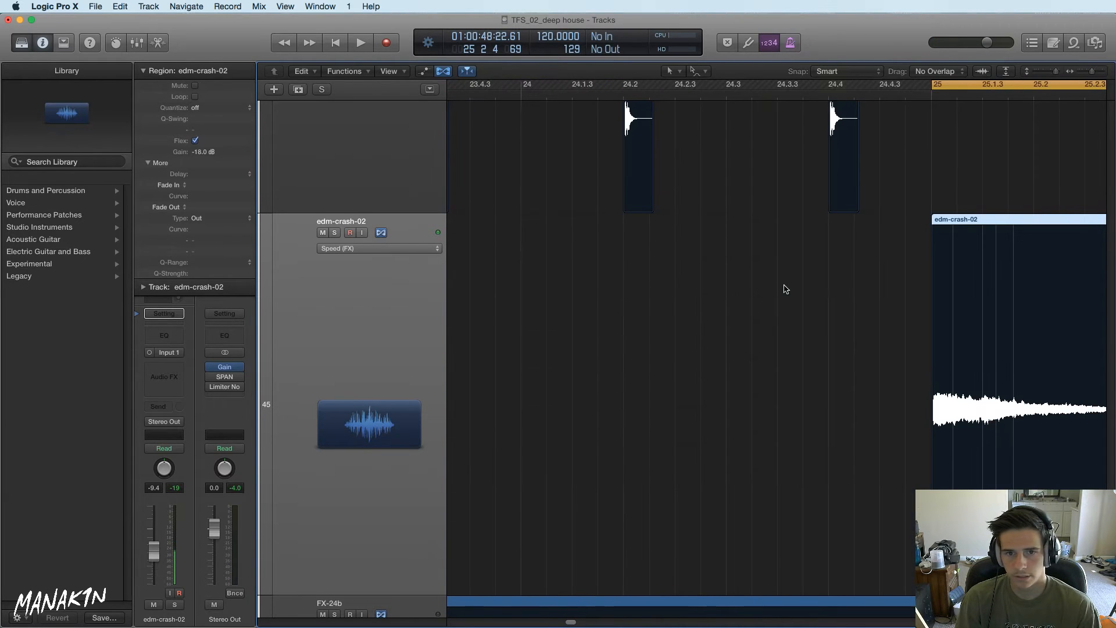
left_click(925, 93)
key("space")
key("space")
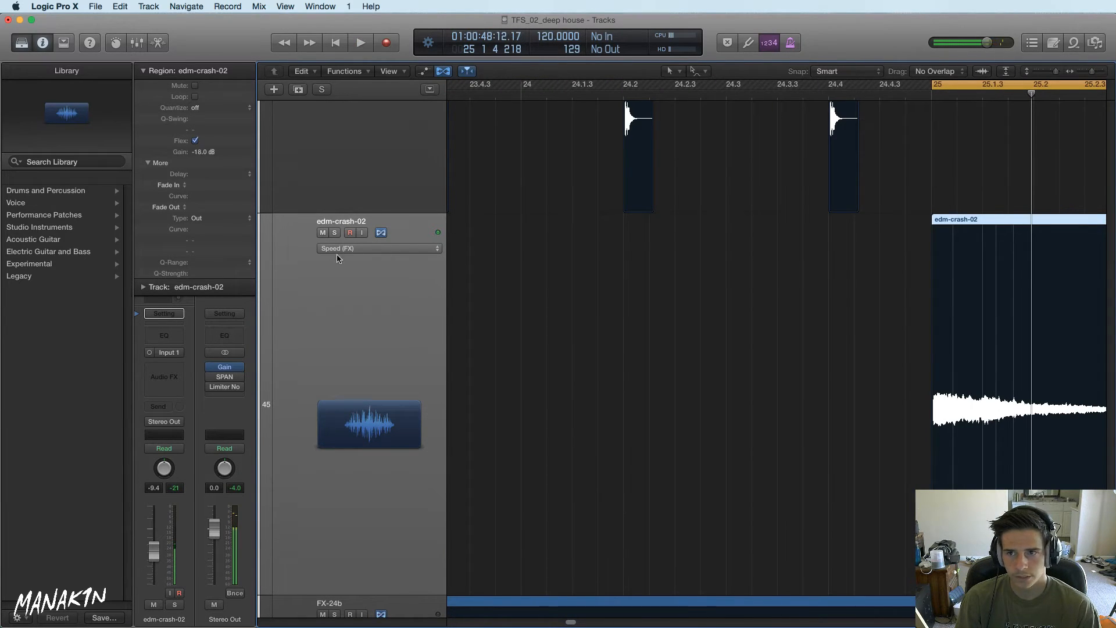
left_click(335, 232)
key("space")
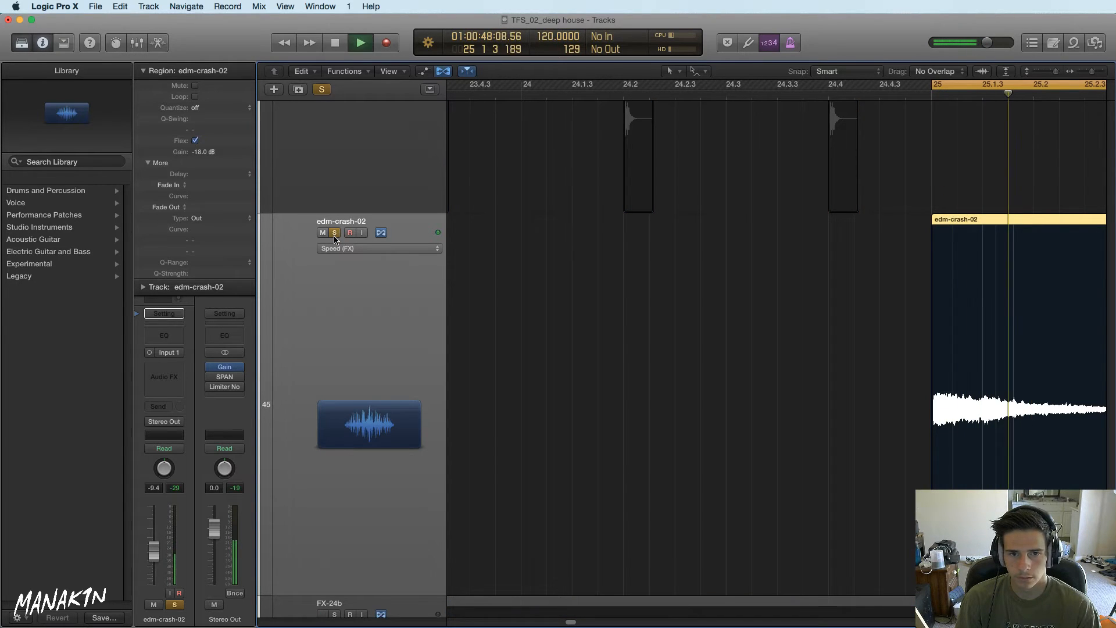
key("space")
Insert an Expander on the edm-crash-02 channel strip and place its window over the empty arrangement area
left_click(164, 378)
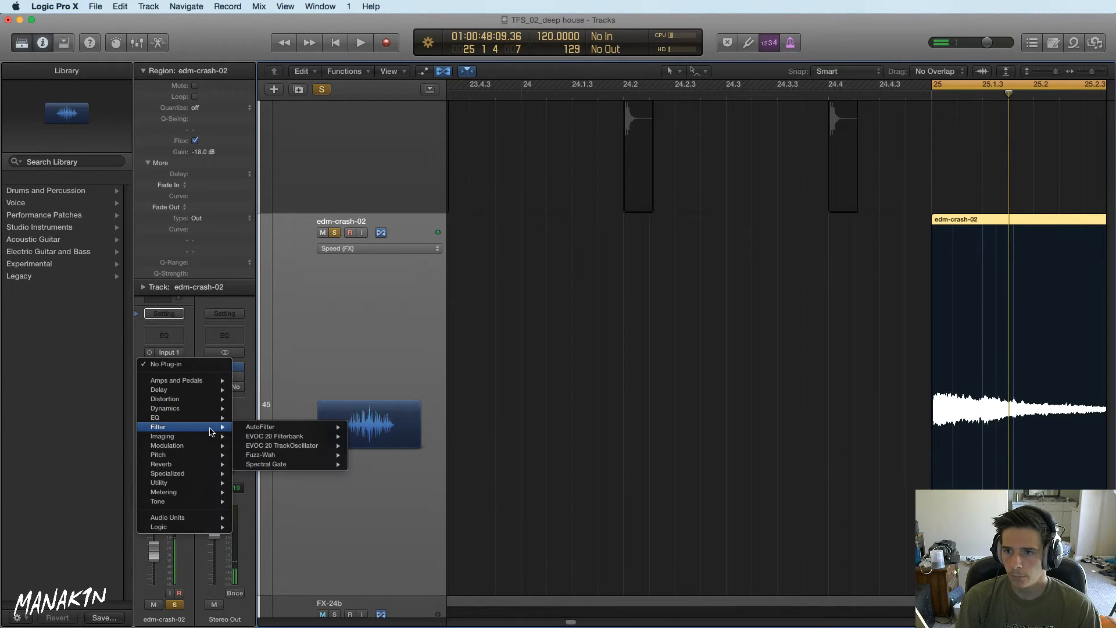
mouse_move(213, 403)
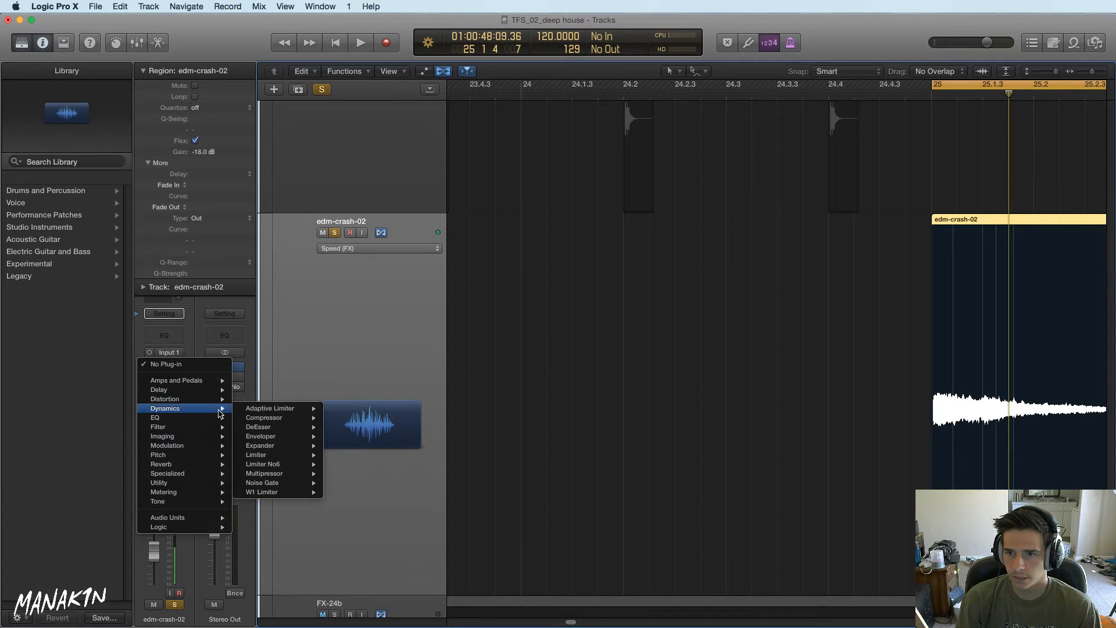
mouse_move(306, 447)
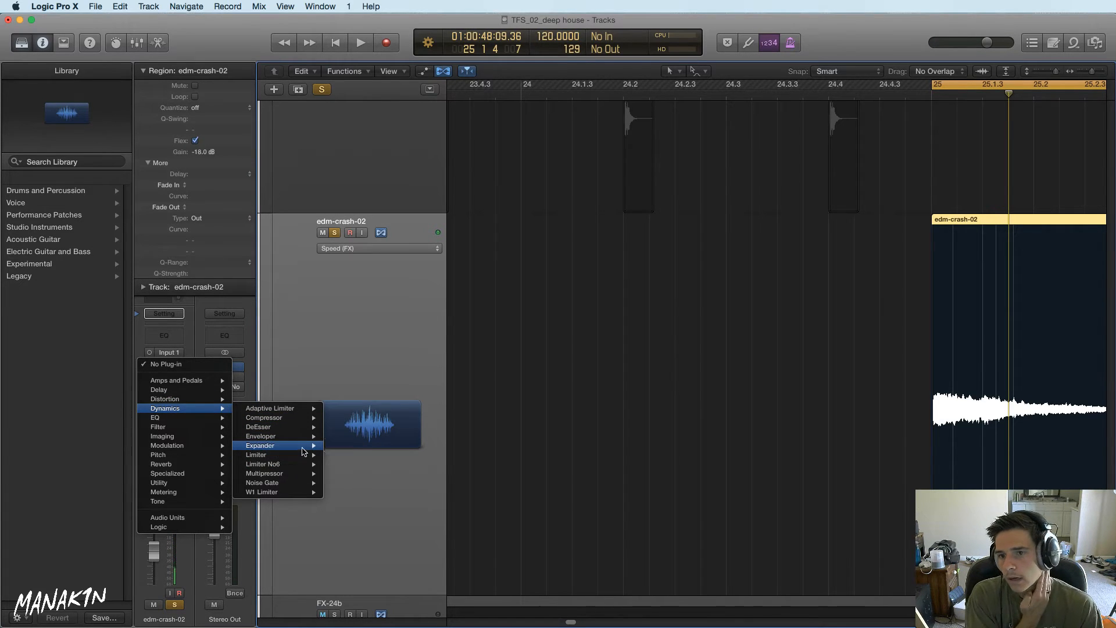
left_click(304, 447)
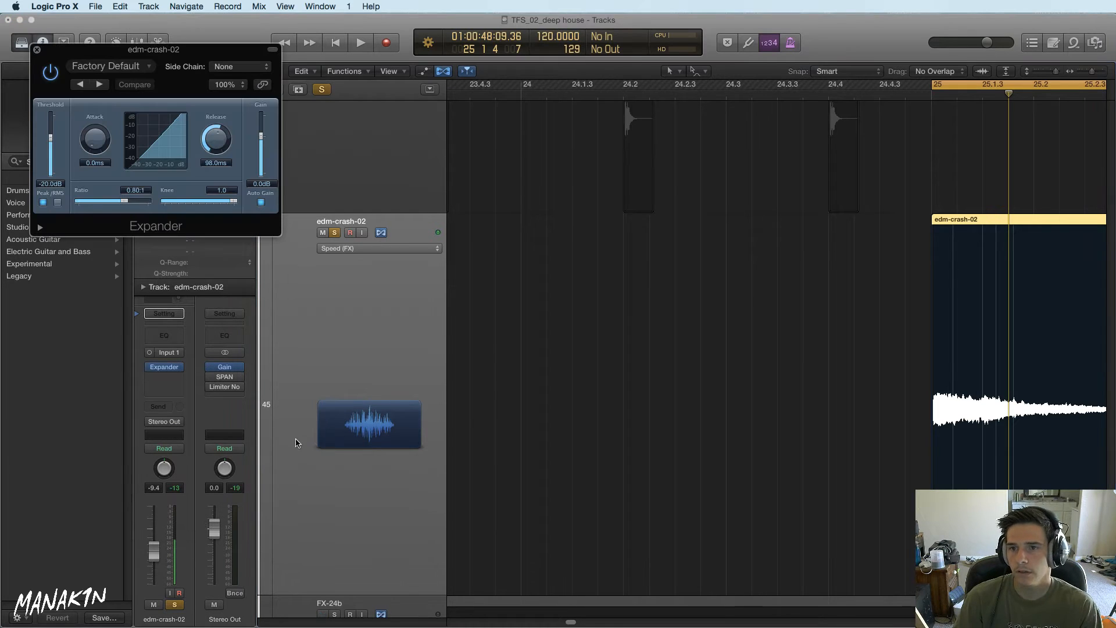
left_click_drag(136, 53, 633, 272)
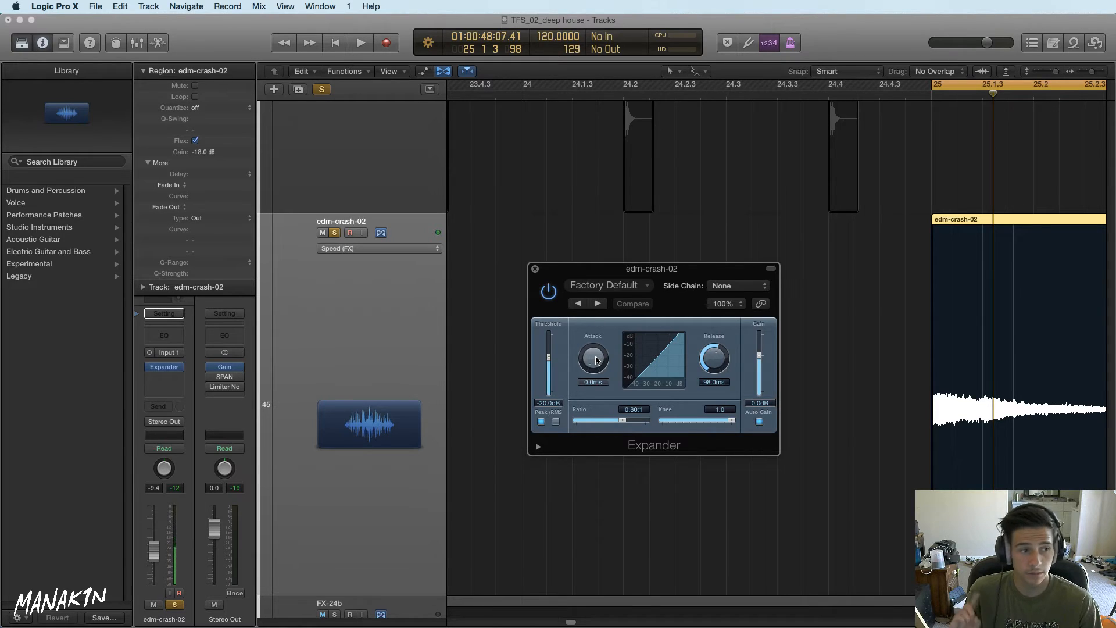
Raise the Expander's attack to 14.5 ms and on to 107.0 ms, auditioning the soloed crash after each change
left_click_drag(597, 360, 599, 337)
key("space")
key("space")
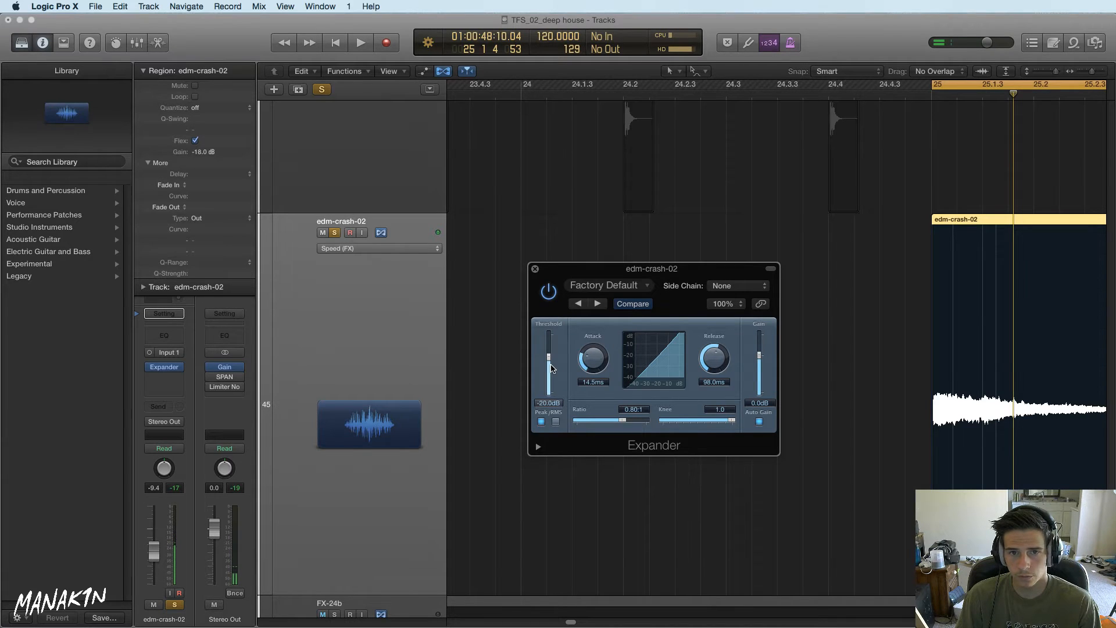
left_click_drag(593, 361, 589, 328)
key("space")
key("space")
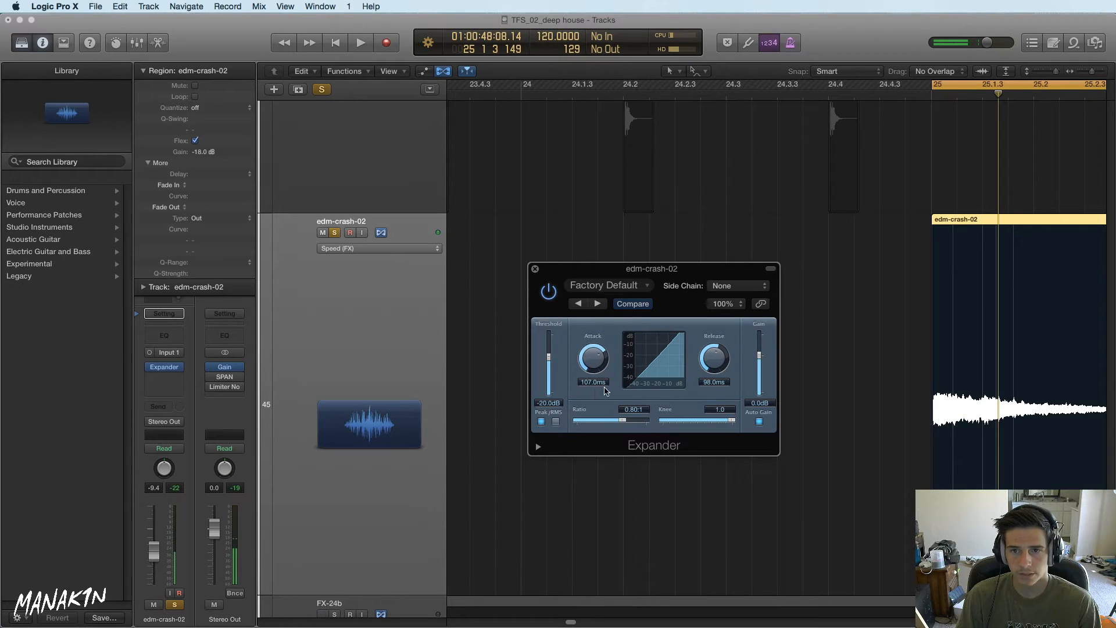
Set the Expander's ratio to 0.50:1, audition the crash and close the plug-in window
left_click_drag(653, 417, 570, 424)
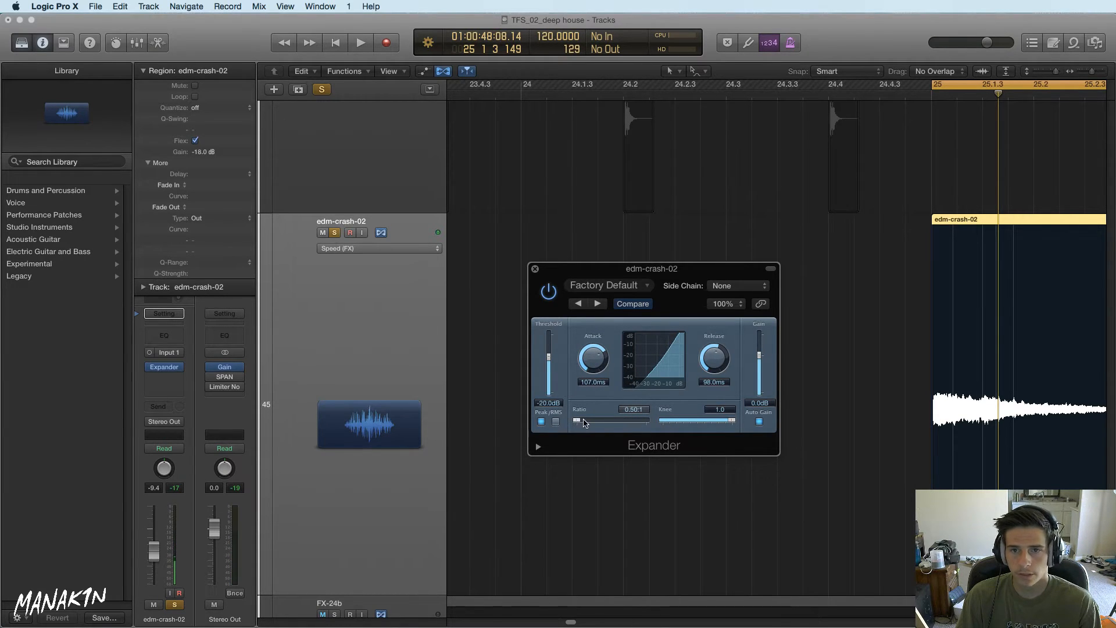
key("space")
key("space")
left_click(535, 270)
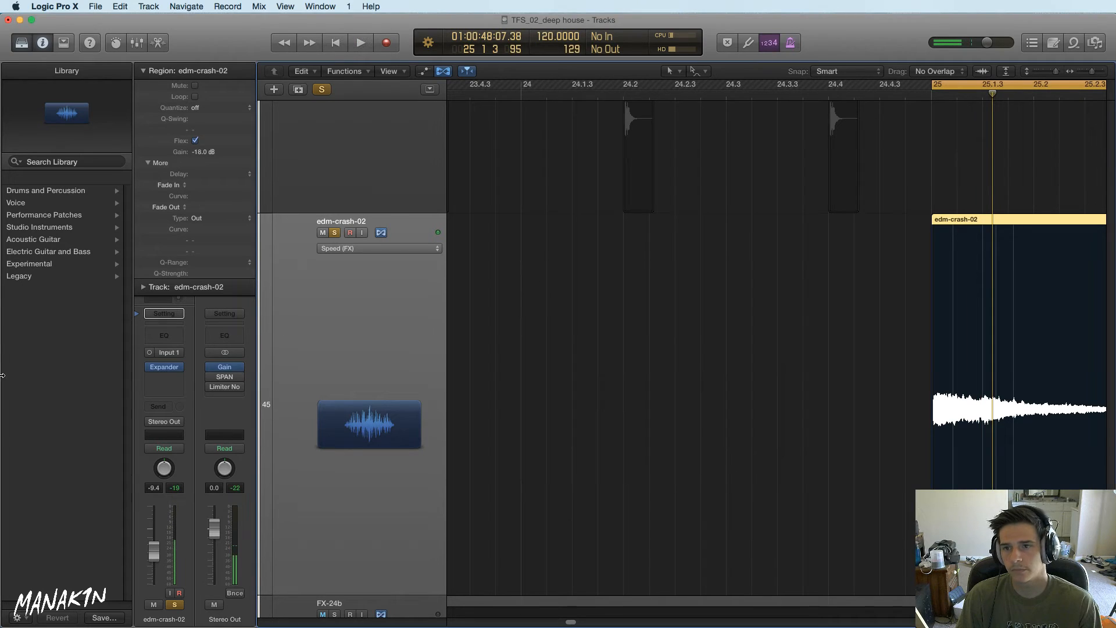
Insert a mono Enveloper ahead of the Expander on the edm-crash-02 channel strip and move its window into the arrangement area
left_click(187, 378)
mouse_move(238, 407)
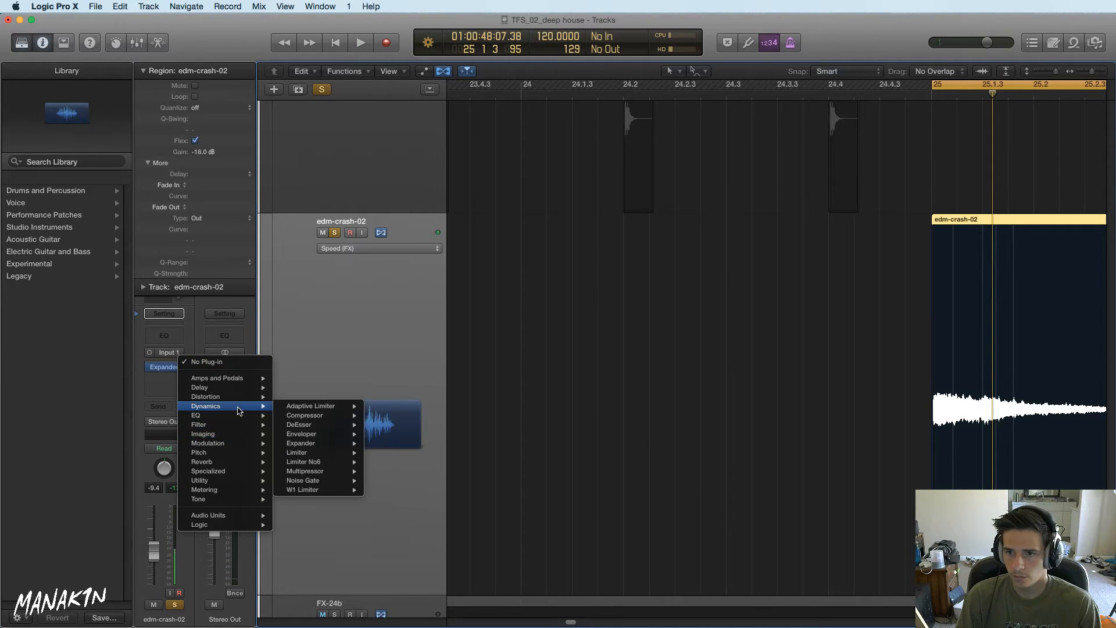
mouse_move(350, 442)
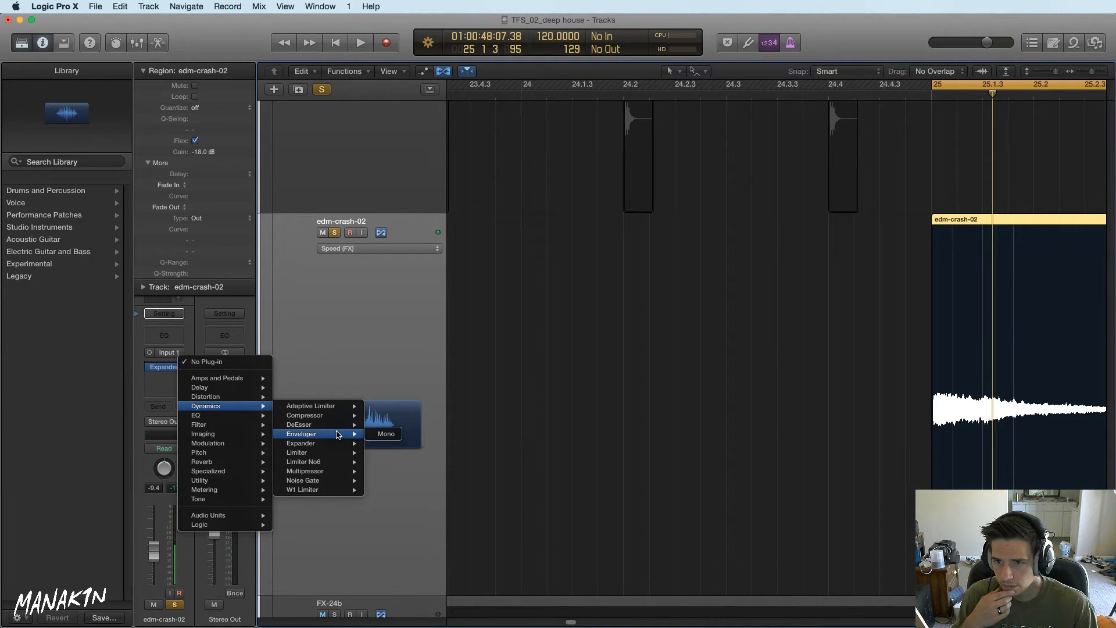
left_click(381, 434)
left_click_drag(123, 50, 598, 259)
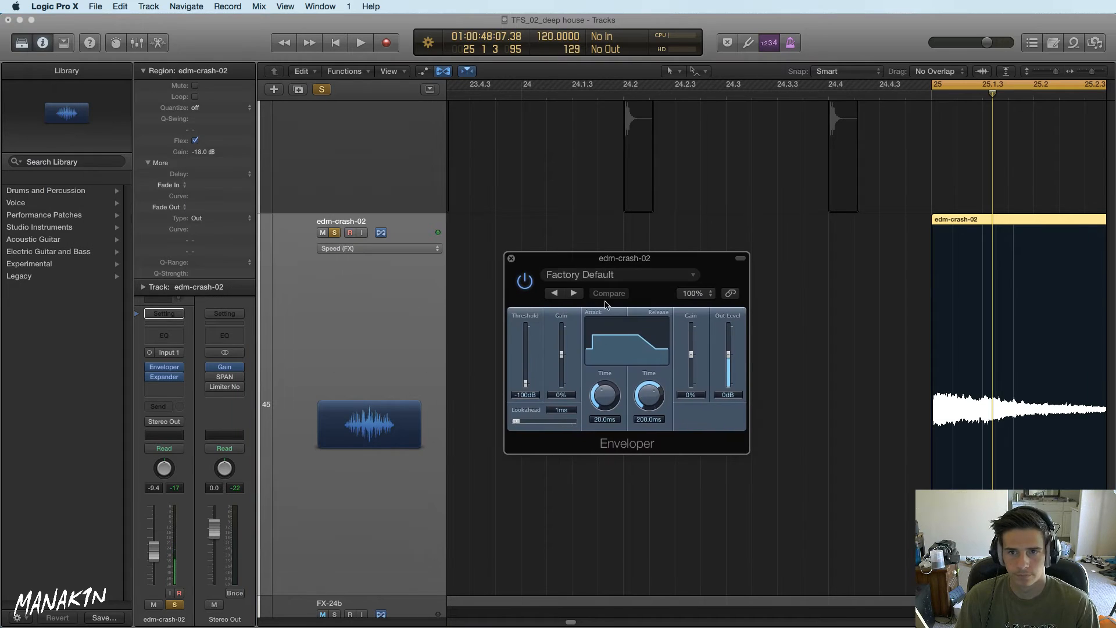
Set the Enveloper's attack gain to 100% and its attack time to 149.0 ms, auditioning the crash after each change
left_click_drag(561, 354, 562, 306)
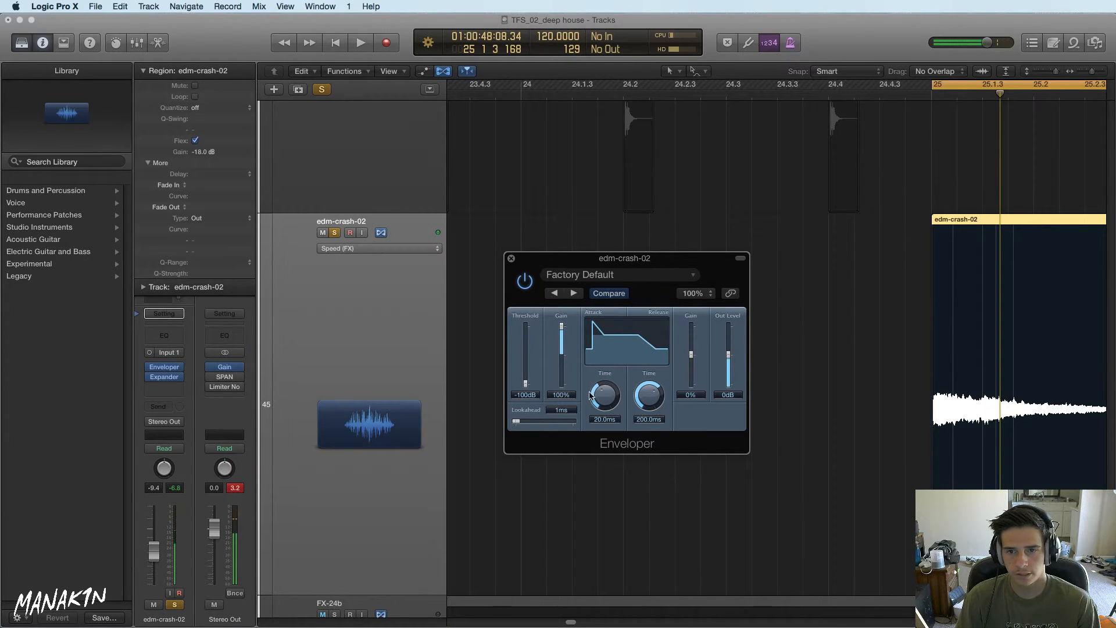
key("space")
key("space")
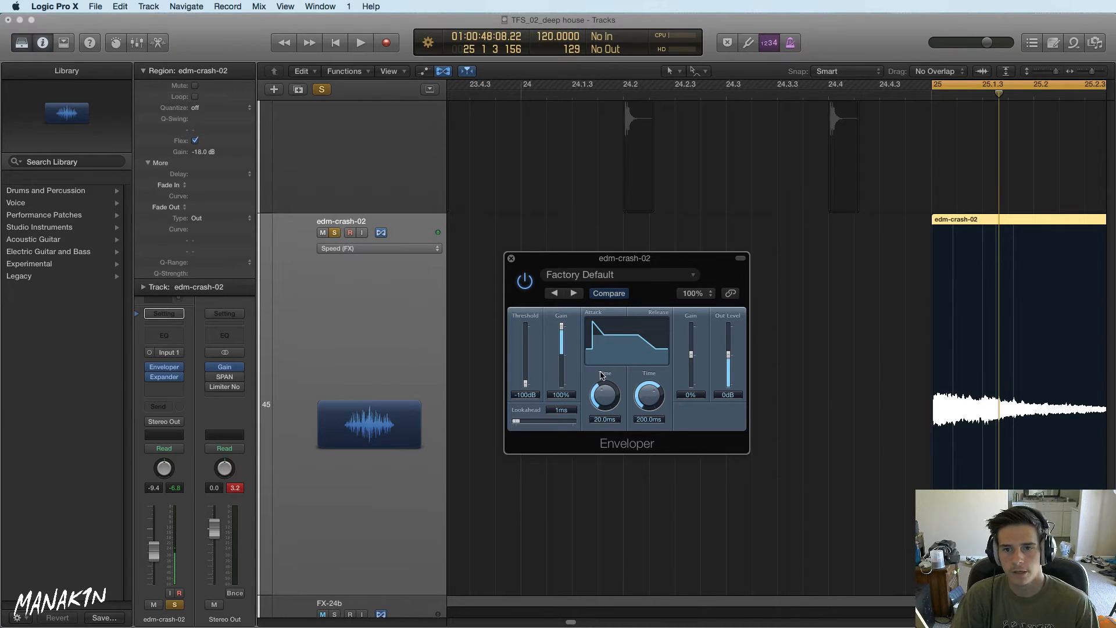
mouse_move(604, 394)
left_mouse_down()
mouse_move(607, 375)
mouse_move(606, 398)
left_mouse_up()
key("space")
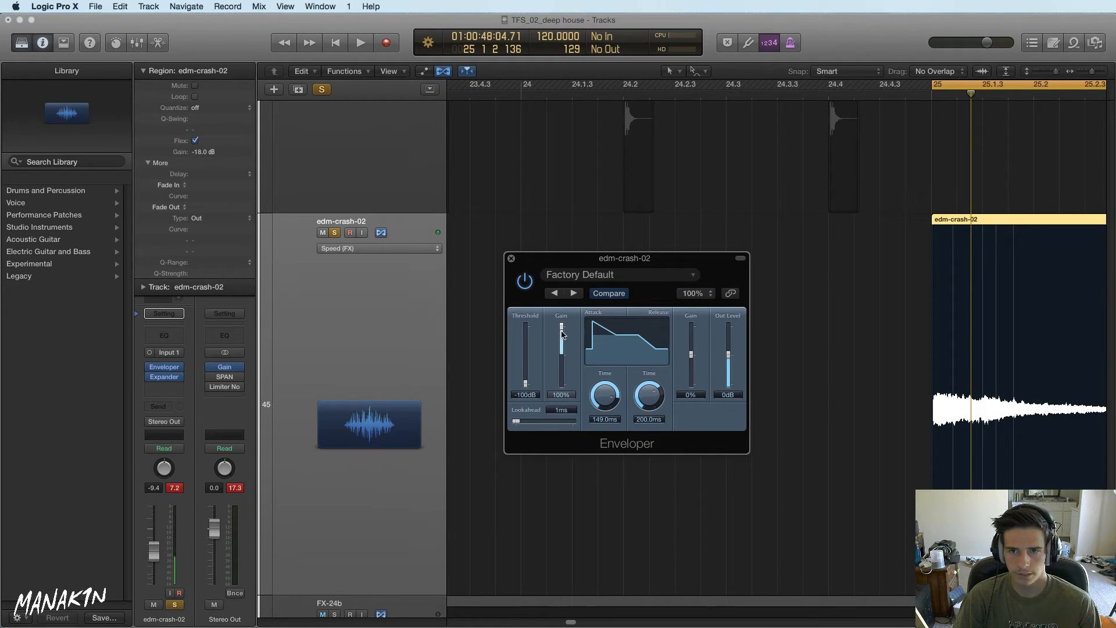
key("space")
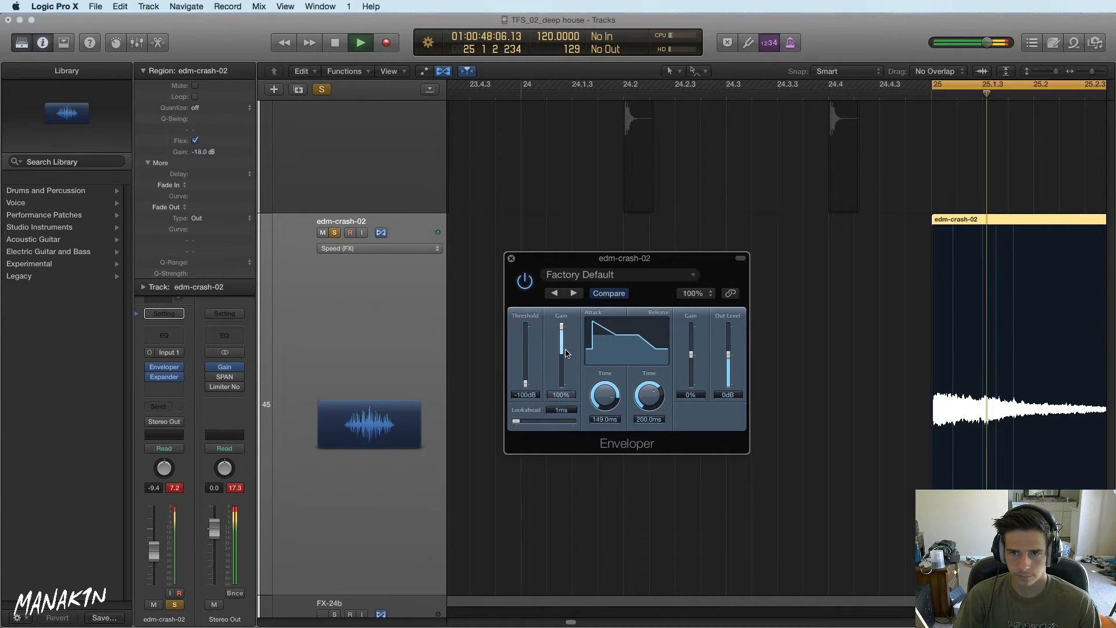
key("space")
Lower the Enveloper's attack gain to 84% and further to 50%, with a 200.0 ms attack time, while auditioning the crash
mouse_move(563, 329)
left_mouse_down()
mouse_move(565, 351)
mouse_move(563, 337)
left_mouse_up()
key("space")
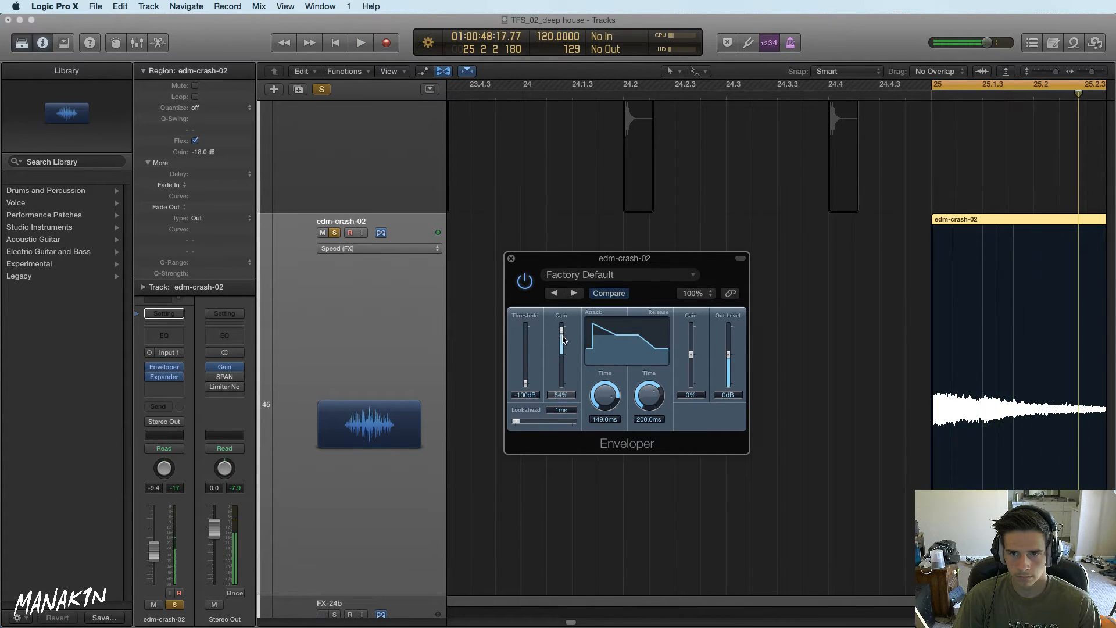
mouse_move(604, 396)
left_mouse_down()
mouse_move(603, 407)
mouse_move(606, 388)
left_mouse_up()
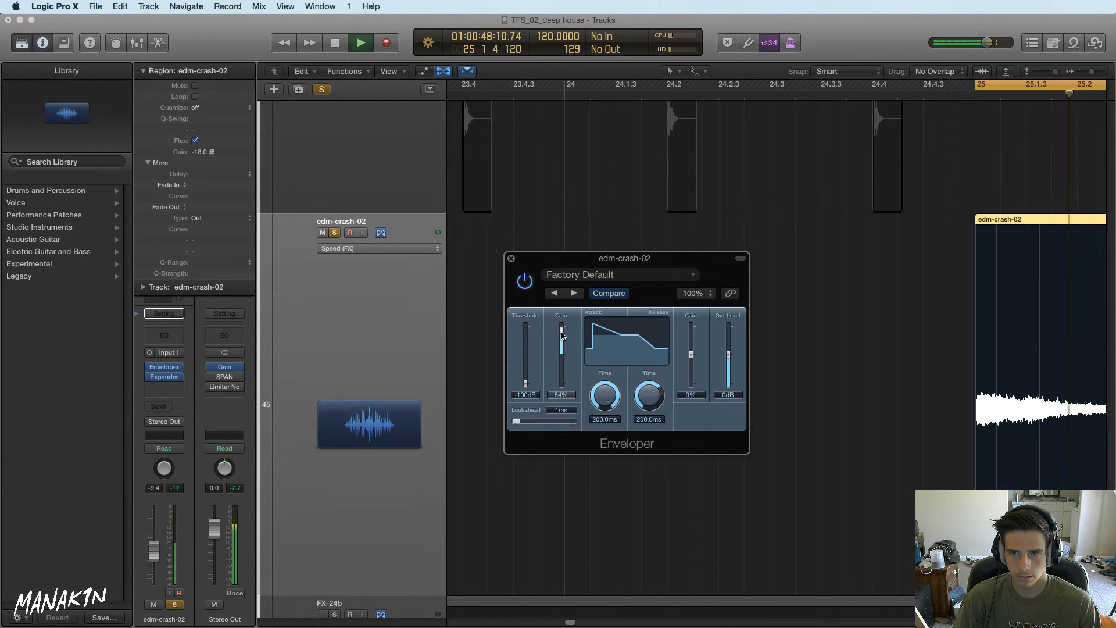
left_click_drag(561, 330, 562, 350)
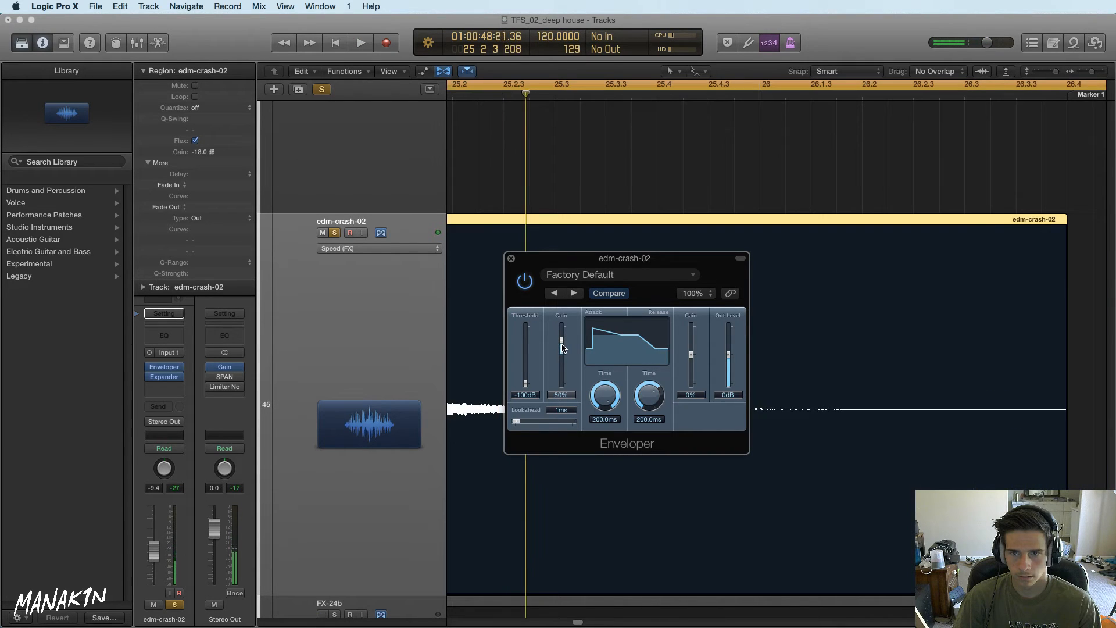
key("space")
Set the Enveloper's lookahead to 30 ms and its attack gain to 98%, replaying the crash several times
left_click_drag(516, 422, 534, 422)
key("space")
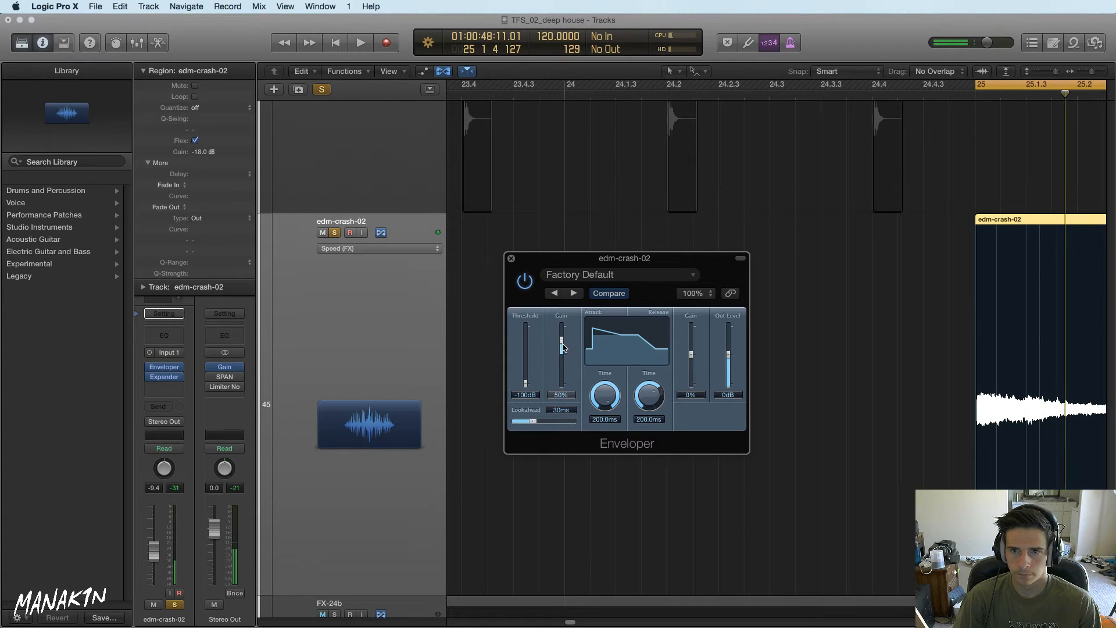
left_click_drag(562, 347, 563, 327)
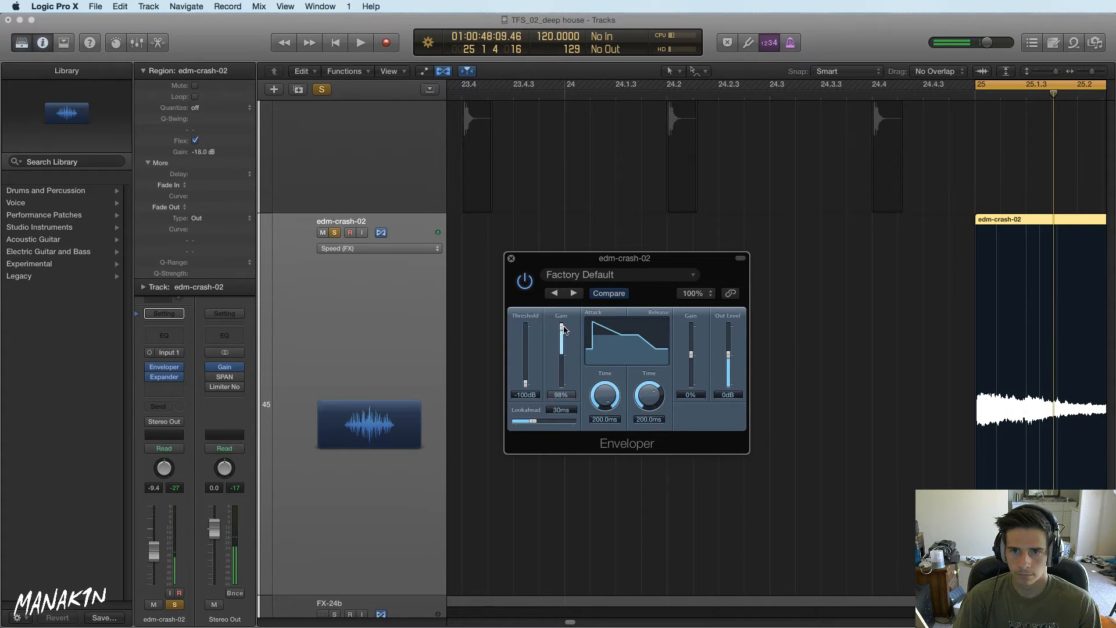
key("space")
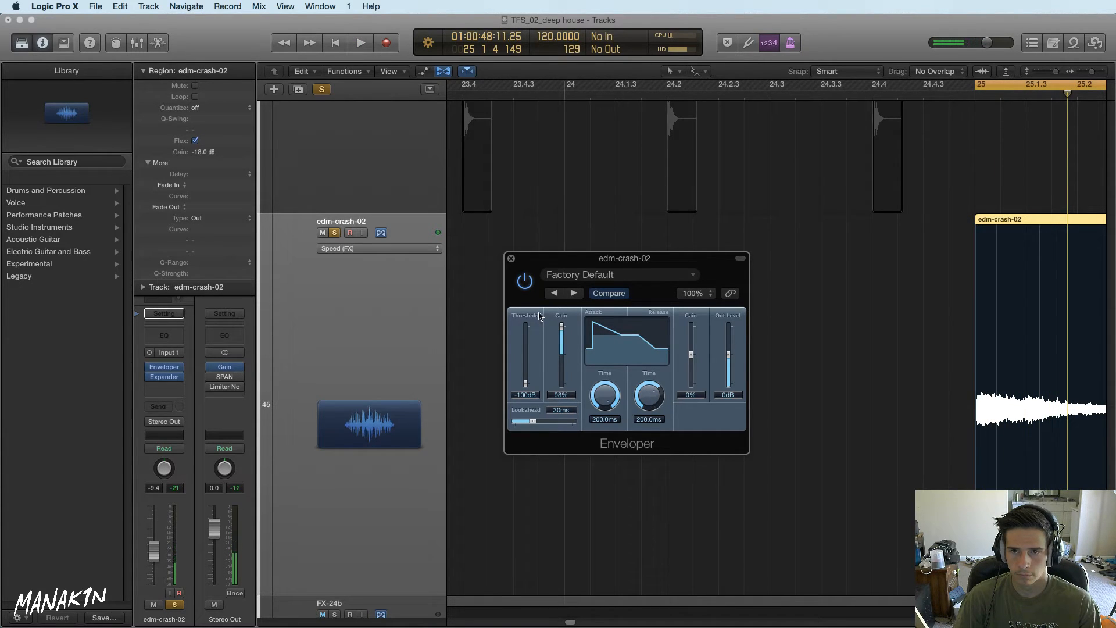
key("space")
key("space")
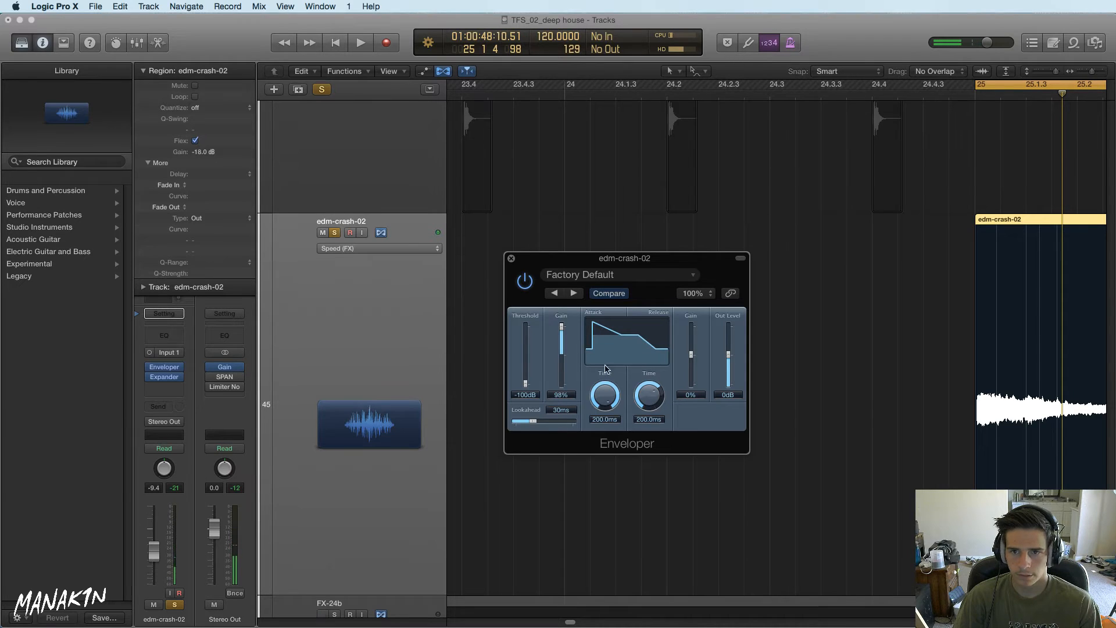
key("space")
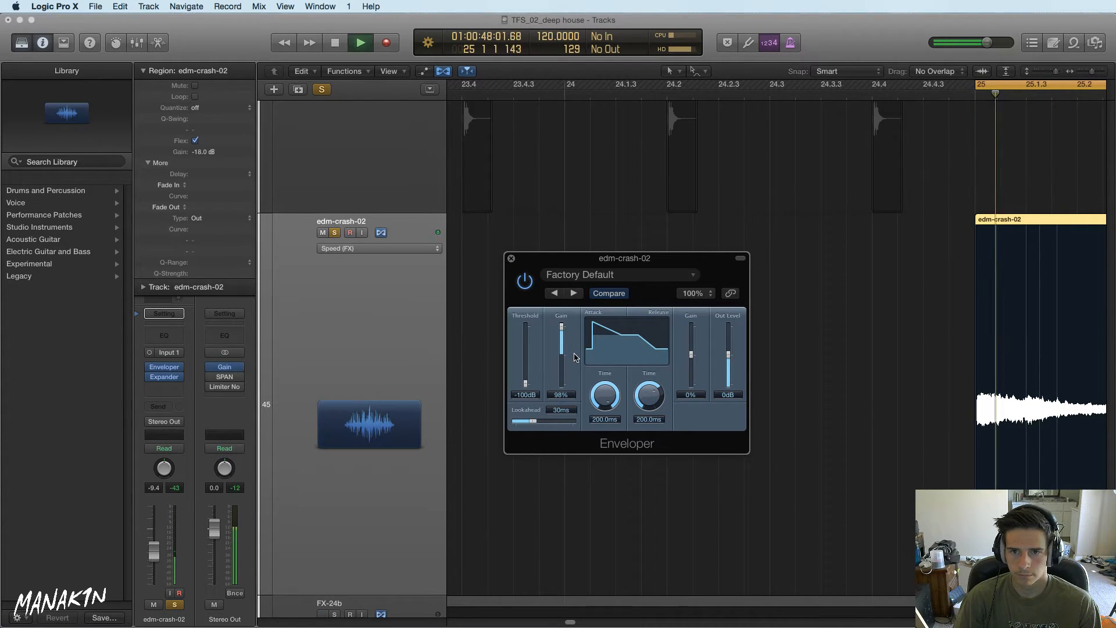
key("space")
Reduce the Enveloper's attack time to 140.0 ms and replay the start of the crash
mouse_move(601, 372)
left_mouse_down()
mouse_move(603, 403)
mouse_move(602, 393)
left_mouse_up()
key("space")
key("space")
key("space")
key("space")
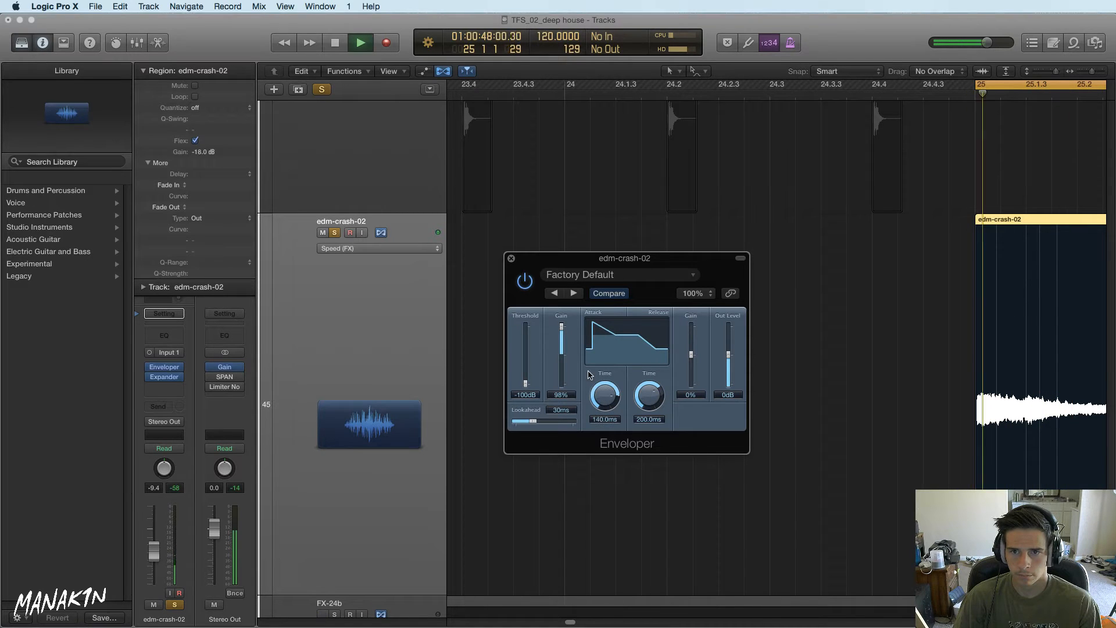
key("space")
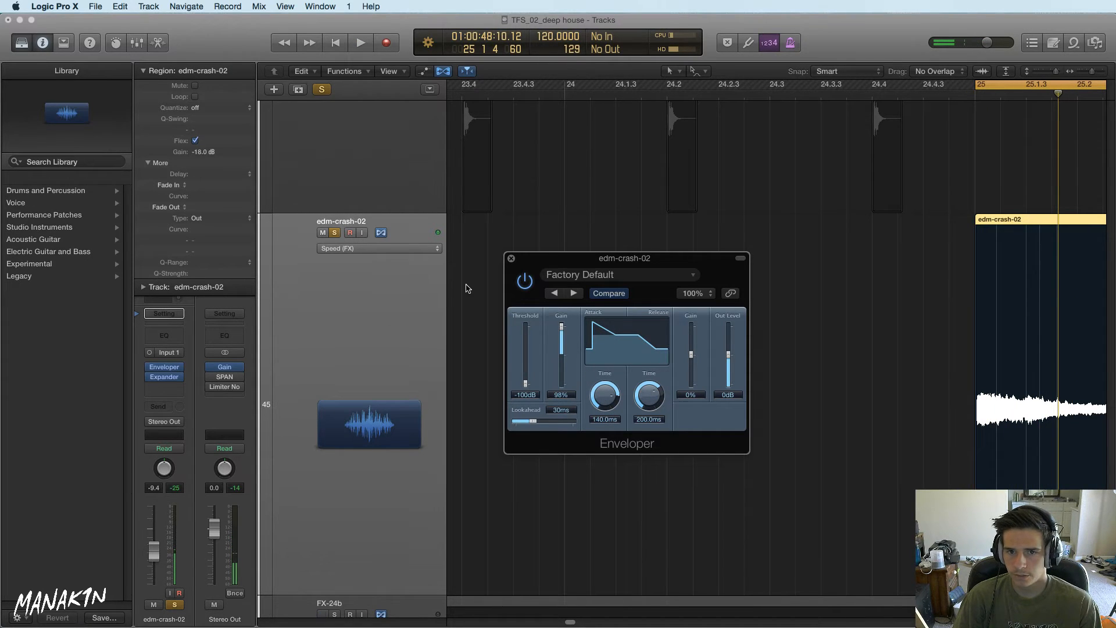
Bypass the Enveloper and audition the soloed crash without it
left_click(524, 282)
key("space")
key("space")
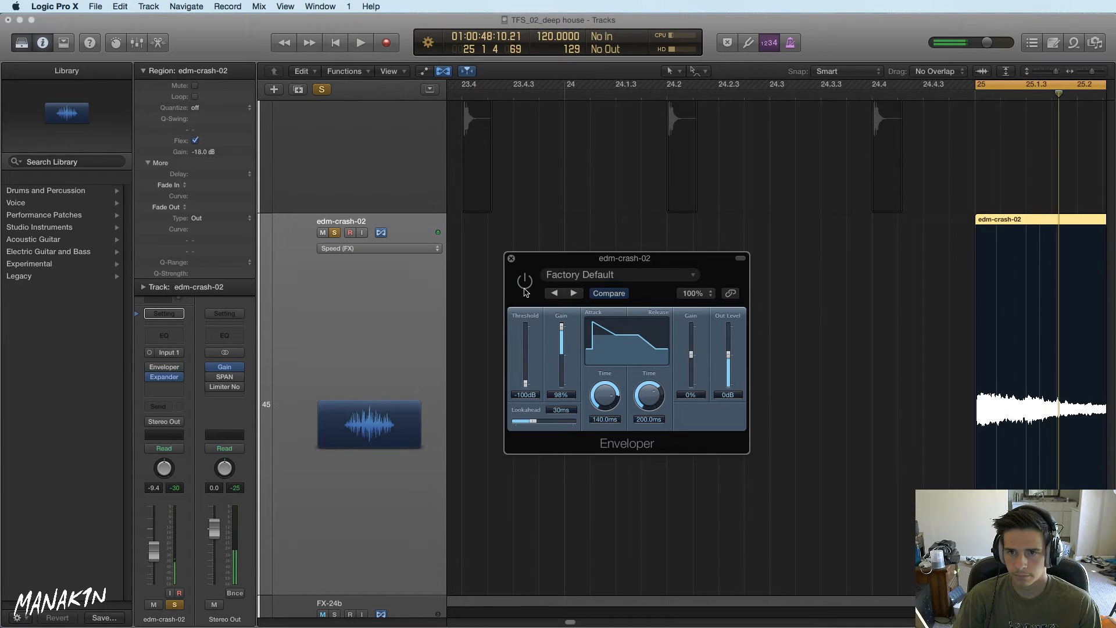
Re-enable the Enveloper, lower its attack gain to 52%, and replay the crash
left_click(524, 281)
key("space")
left_click_drag(560, 327, 562, 352)
key("space")
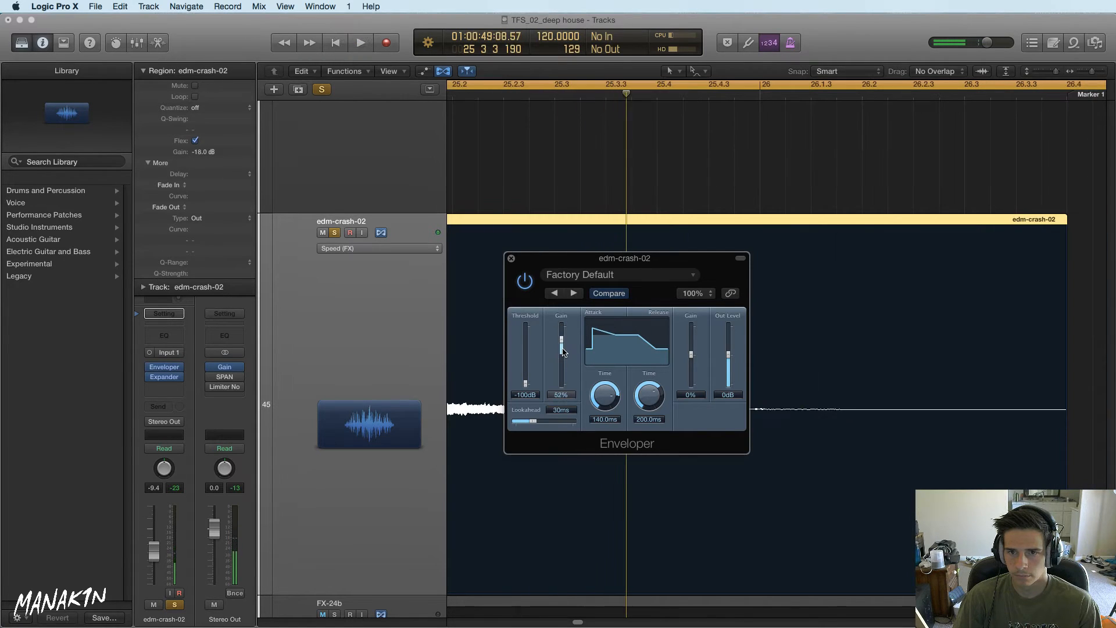
key("space")
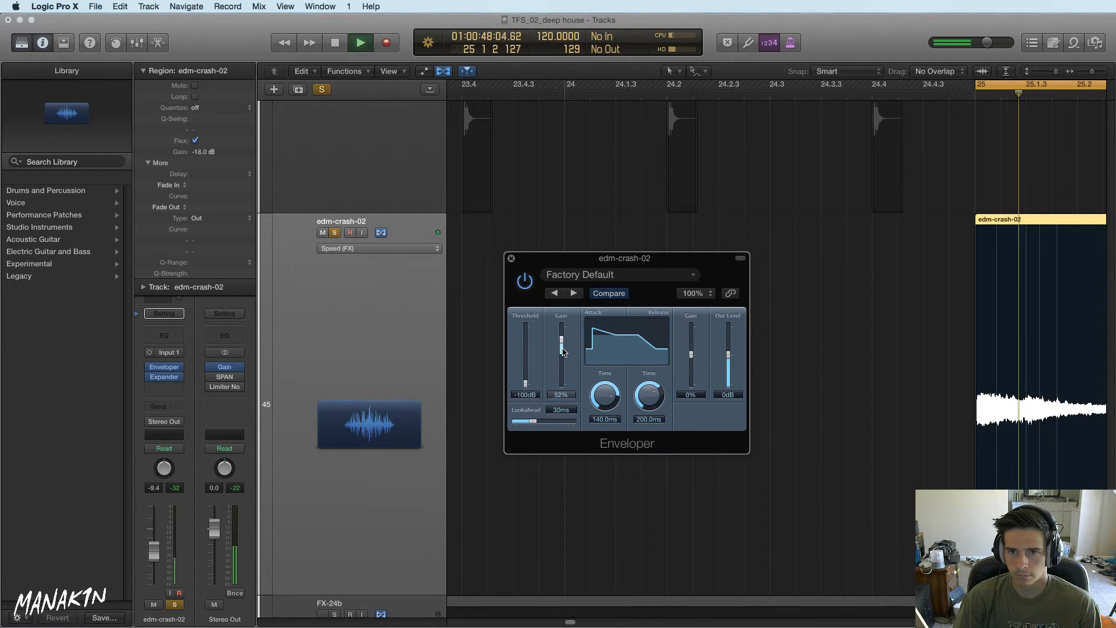
Raise the crash track's volume fader to -2.1 dB and compare the crash in the full mix and soloed
key("space")
left_click_drag(154, 549, 159, 521)
key("space")
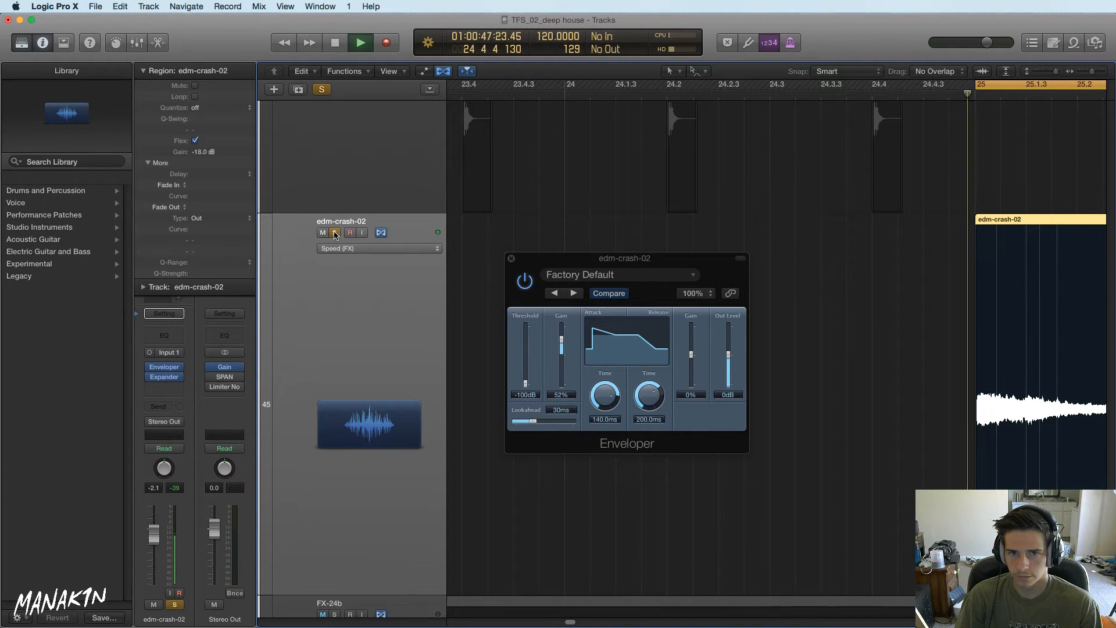
left_click(336, 234)
key("space")
left_click(336, 234)
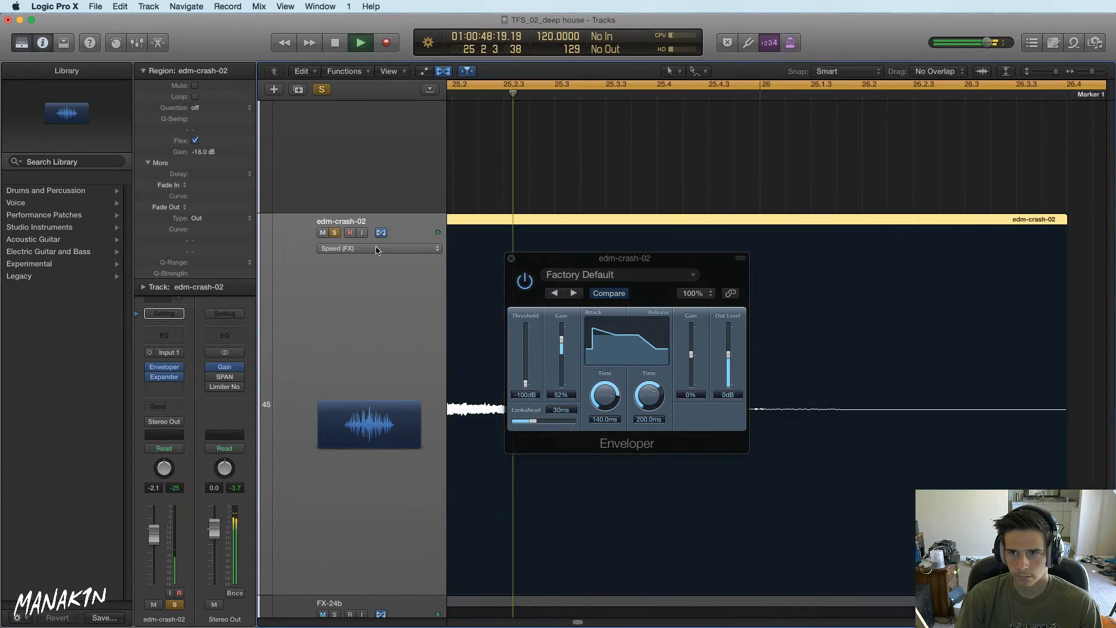
key("space")
Compare the start of the soloed crash with the Enveloper bypassed and enabled
key("space")
left_click(524, 282)
key("space")
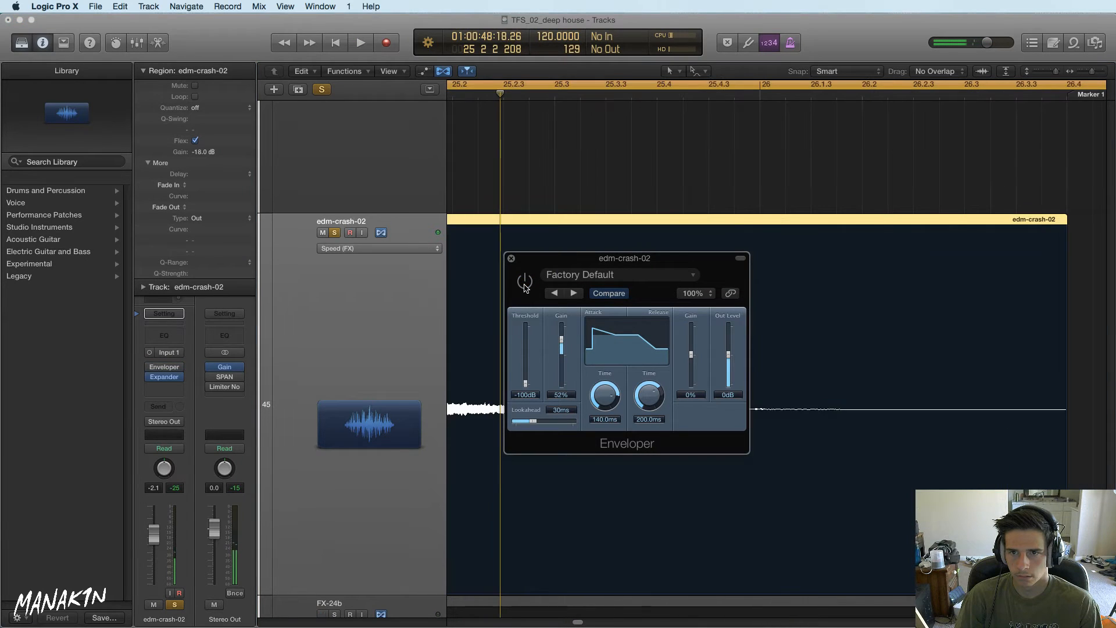
key("space")
key("space")
left_click(524, 281)
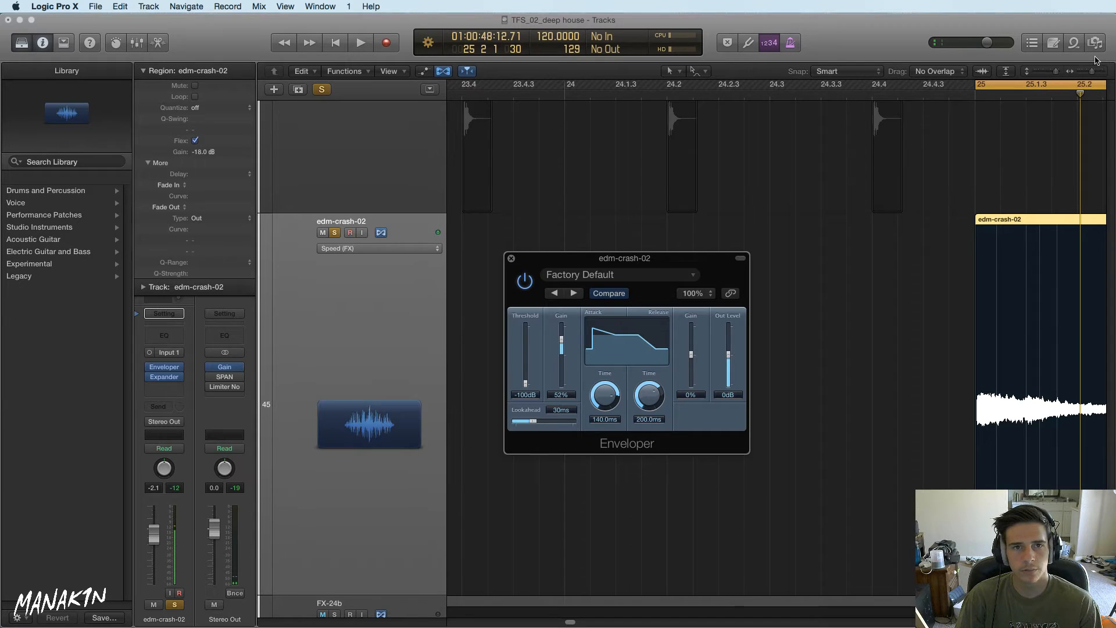
Extend the cycle range to start slightly before bar 25 and replay the crash
left_click_drag(1092, 74, 1088, 75)
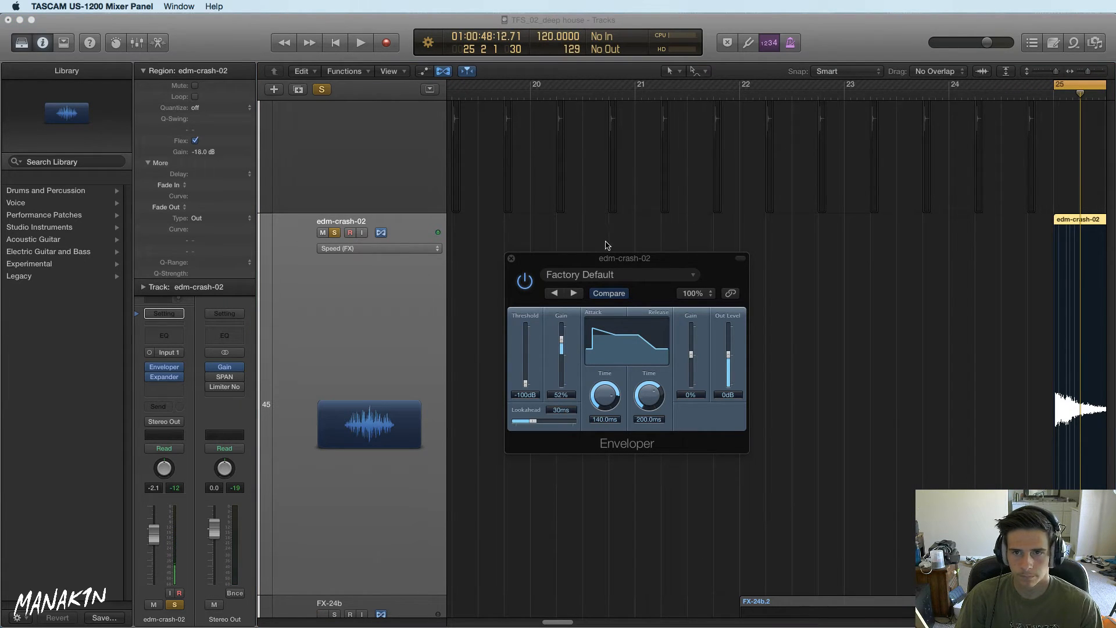
left_click(627, 262)
key("space")
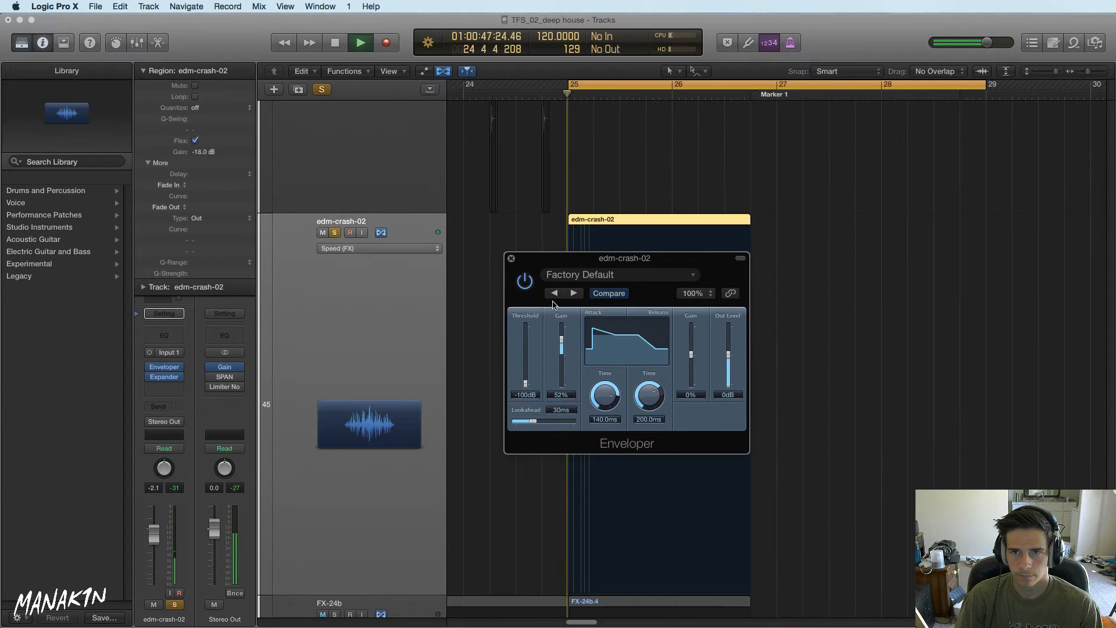
key("space")
left_click_drag(569, 84, 555, 85)
key("space")
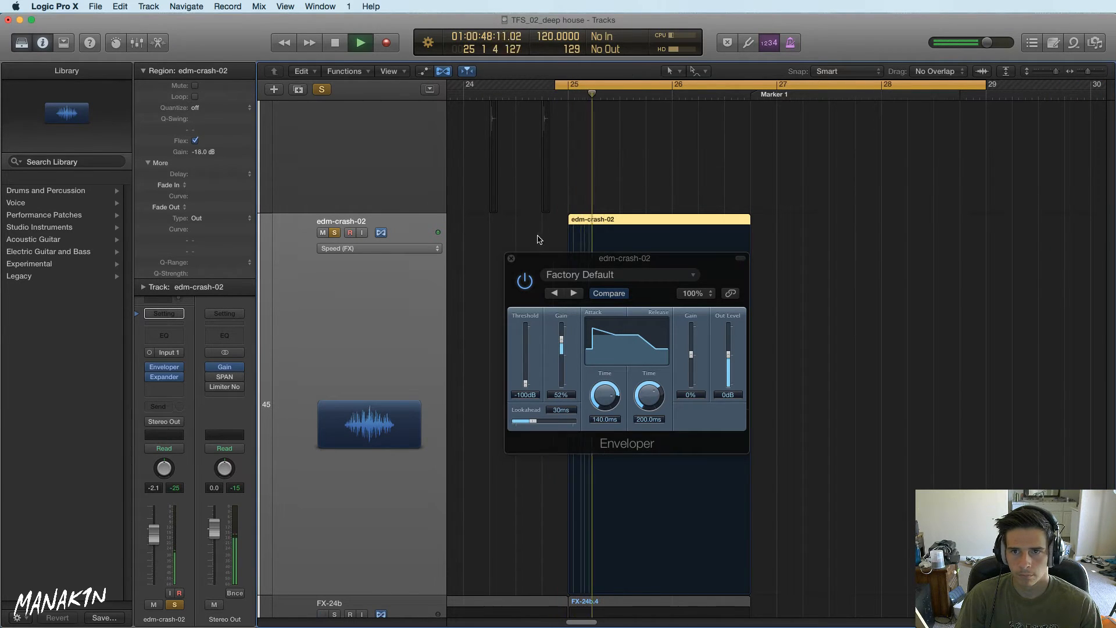
Audition the crash repeatedly from the extended cycle start while switching the Enveloper off and on, leaving it enabled
key("space")
left_click(522, 279)
key("space")
key("space")
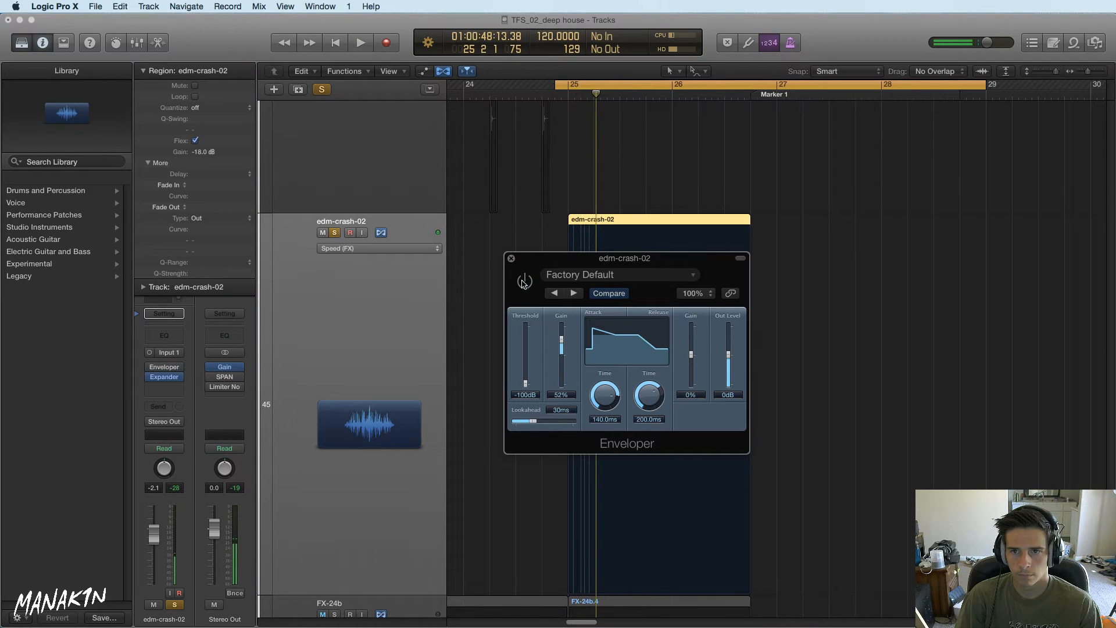
left_click(522, 280)
key("space")
key("space")
left_click(522, 280)
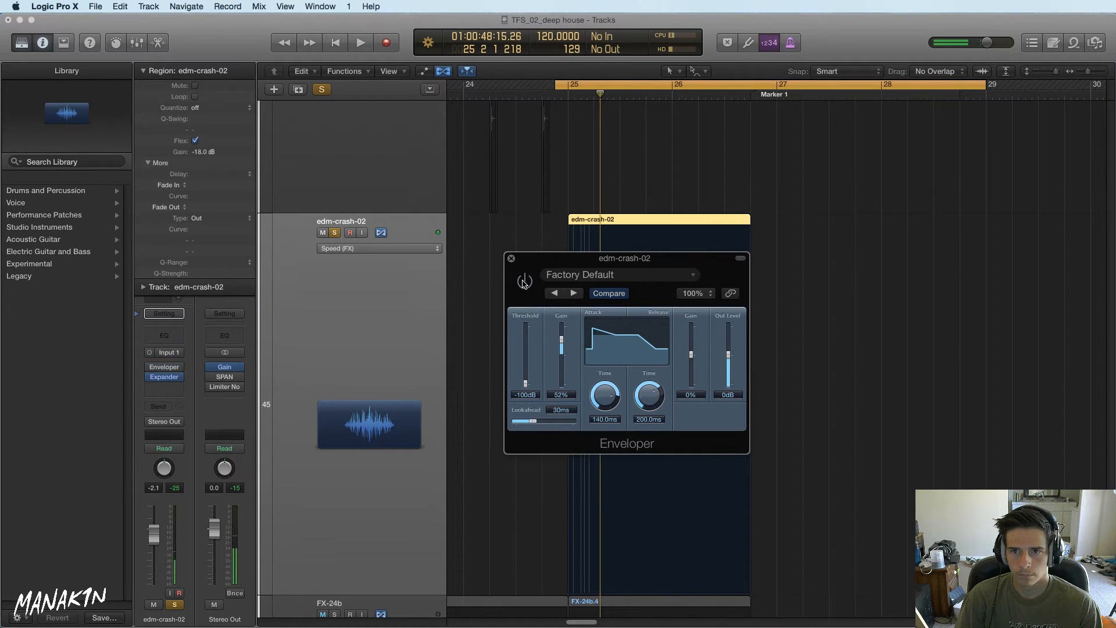
key("space")
key("space")
left_click(522, 280)
key("space")
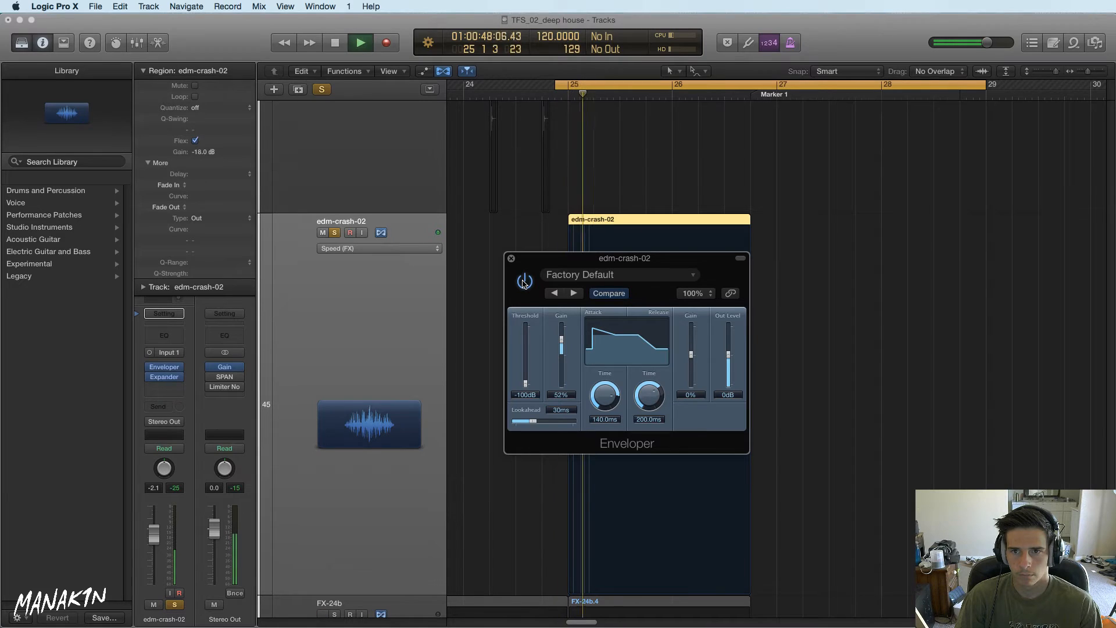
key("space")
left_click(523, 281)
key("space")
key("space")
left_click(522, 281)
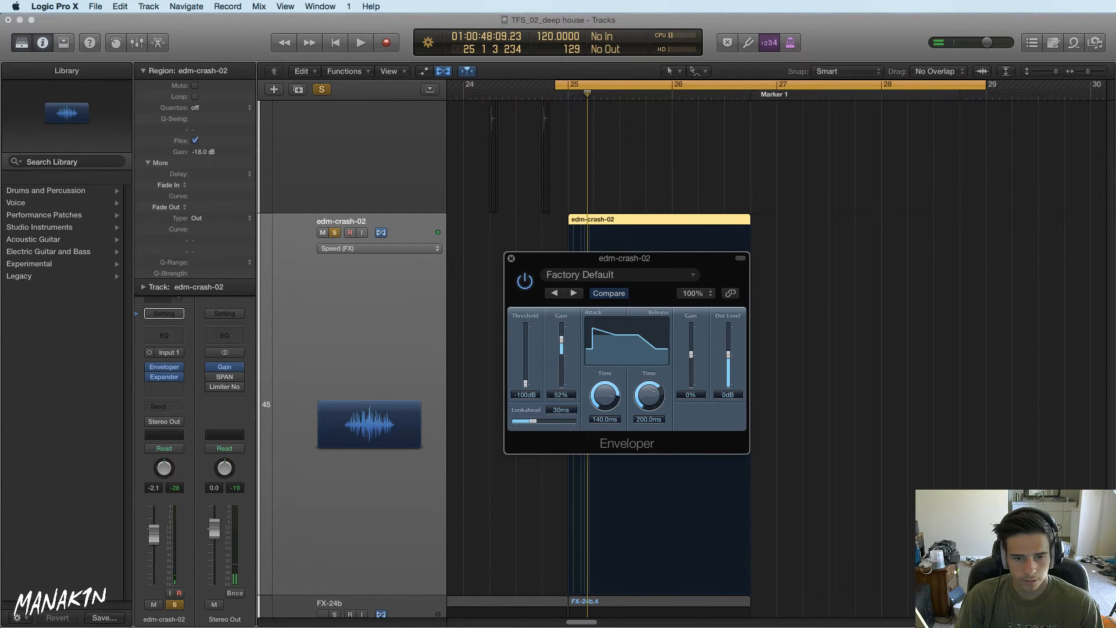
Close the Enveloper window and deselect the edm-crash-02 region
key("super+Tab")
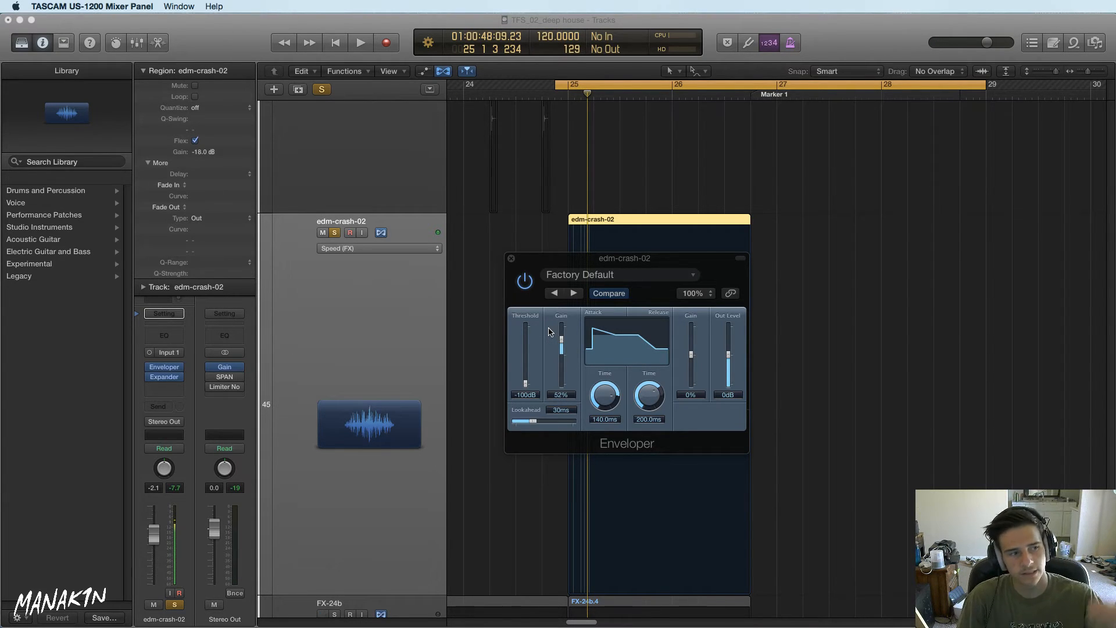
left_click(512, 257)
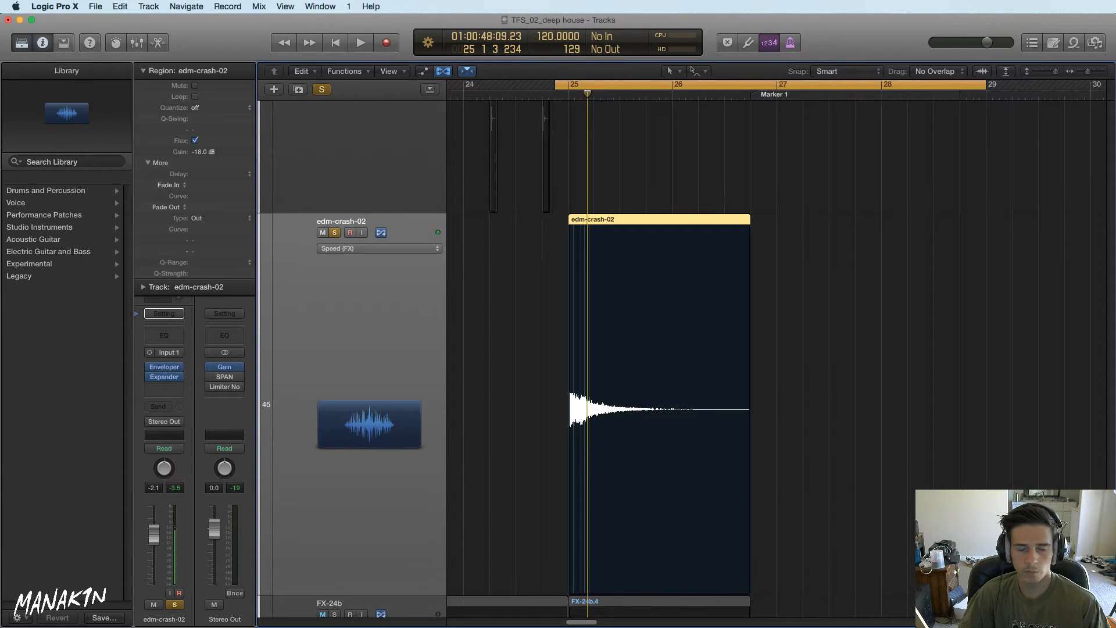
key("super+Tab")
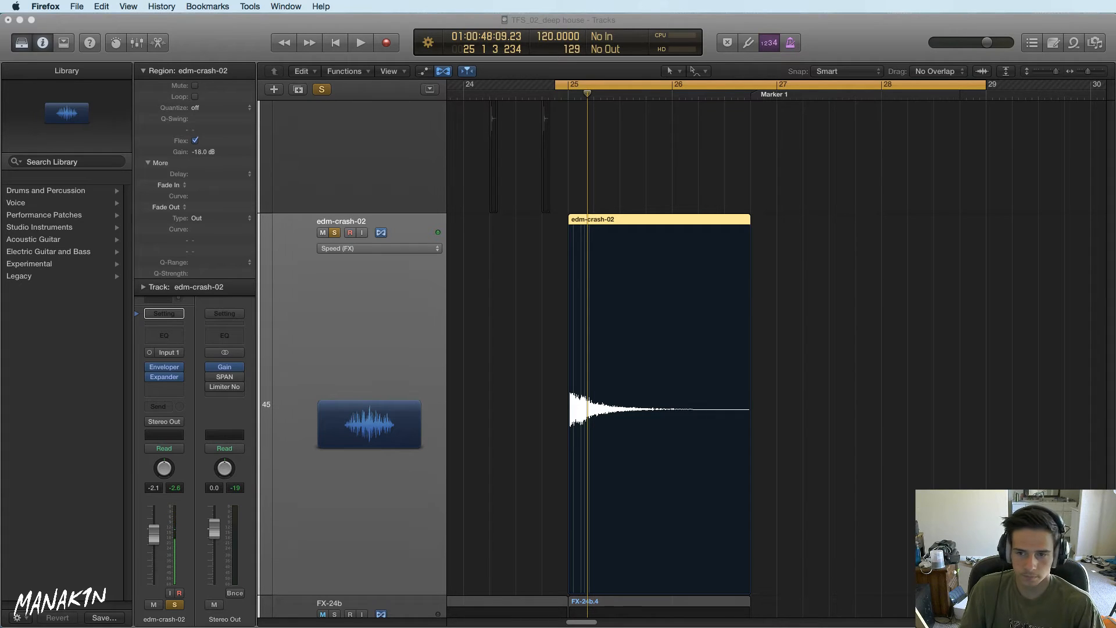
left_click(823, 308)
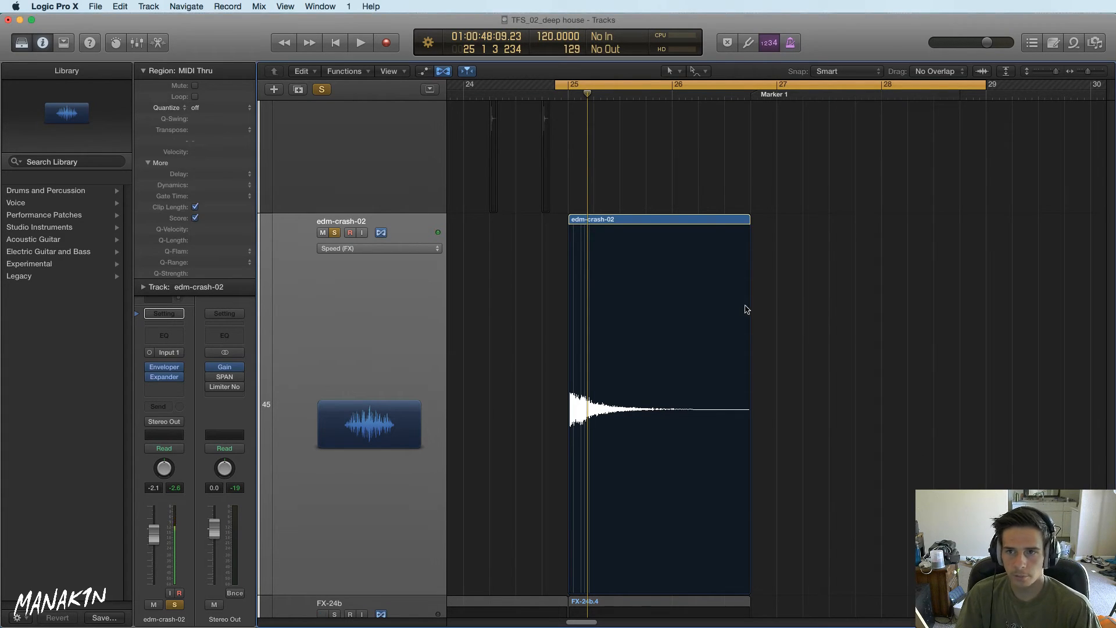
Unsolo the crash track and play the transition from about bar 24 in the full mix, turning cycling off during playback
left_click(334, 233)
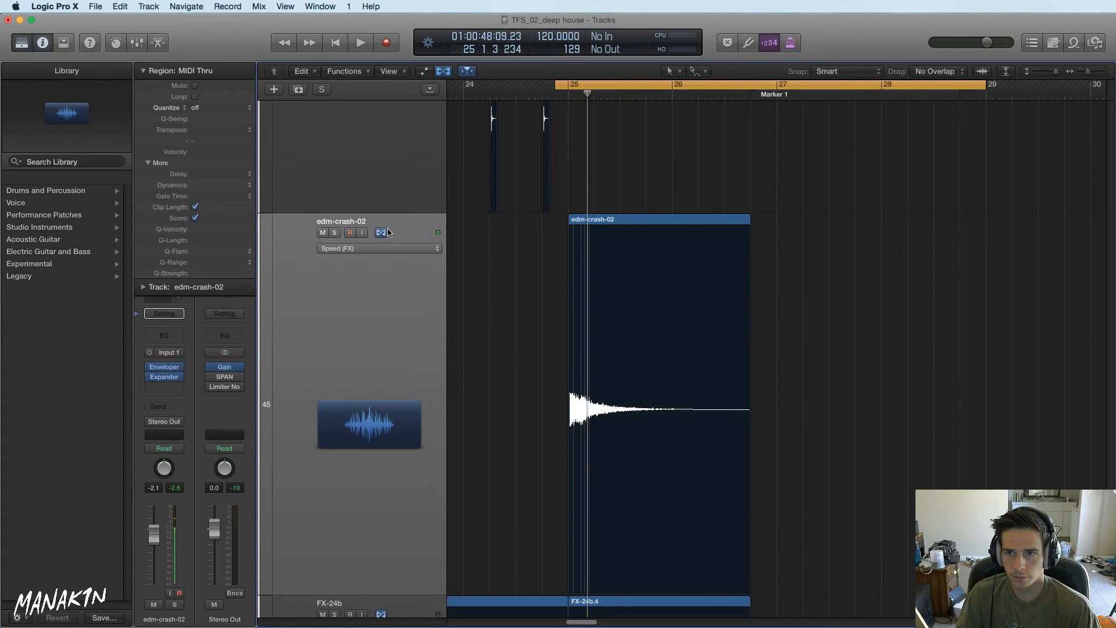
left_click(459, 95)
key("space")
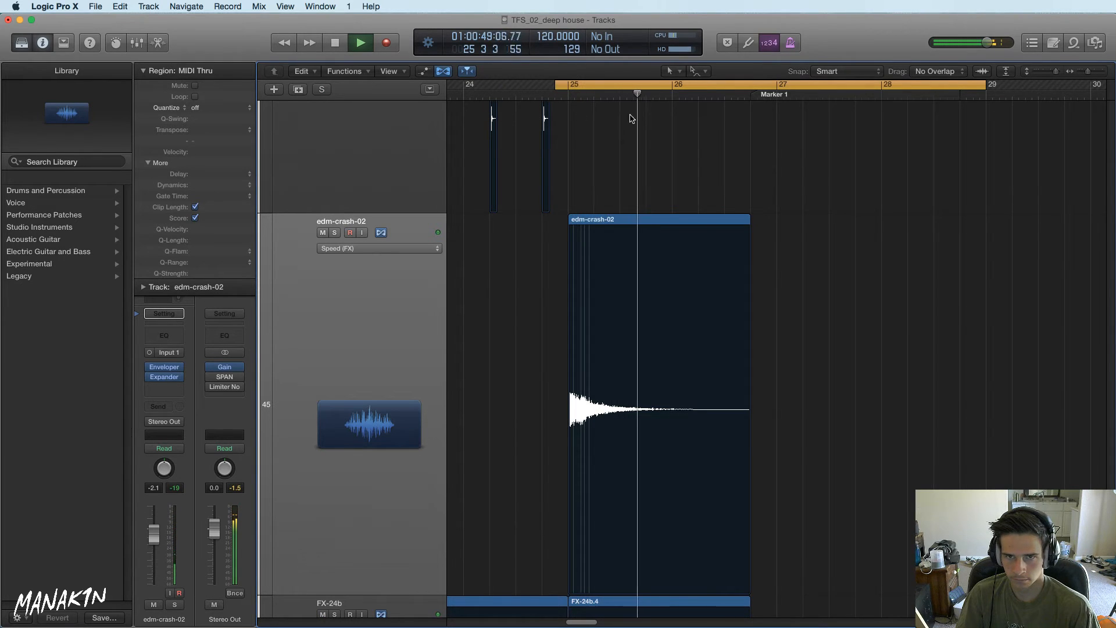
left_click(750, 84)
key("space")
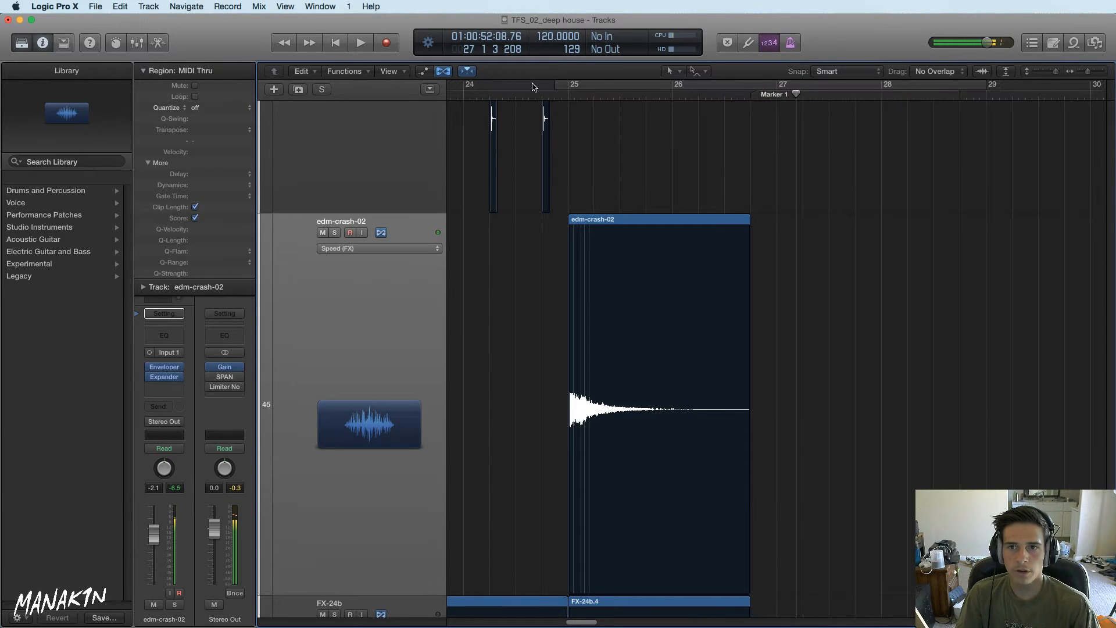
Turn cycling back on, solo the crash track, and replay the crash
left_click(569, 84)
left_click(335, 233)
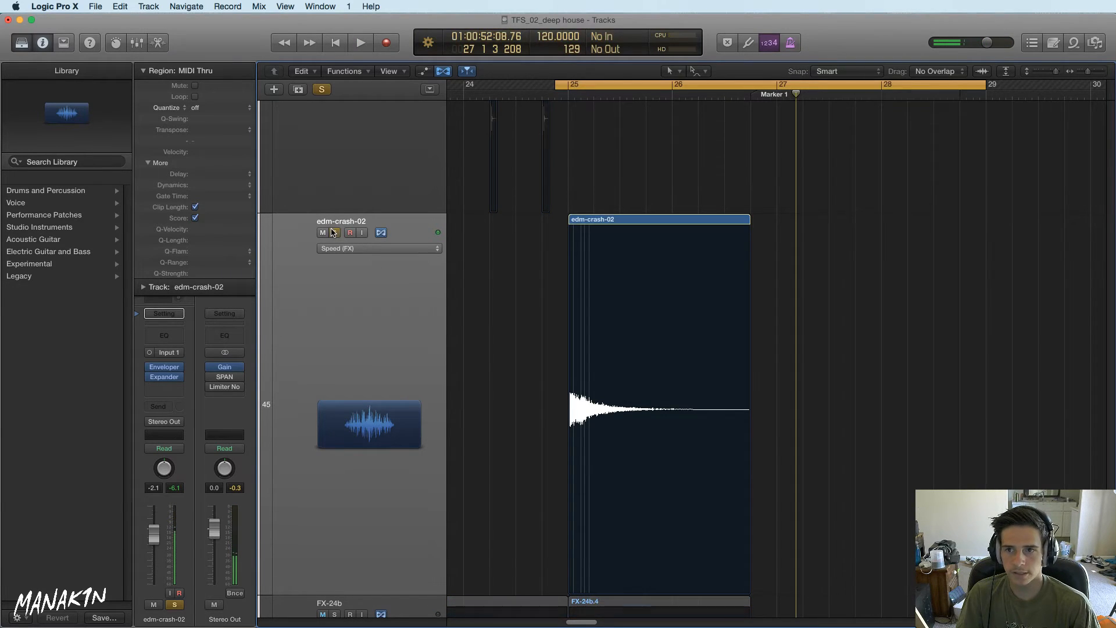
key("space")
key("space")
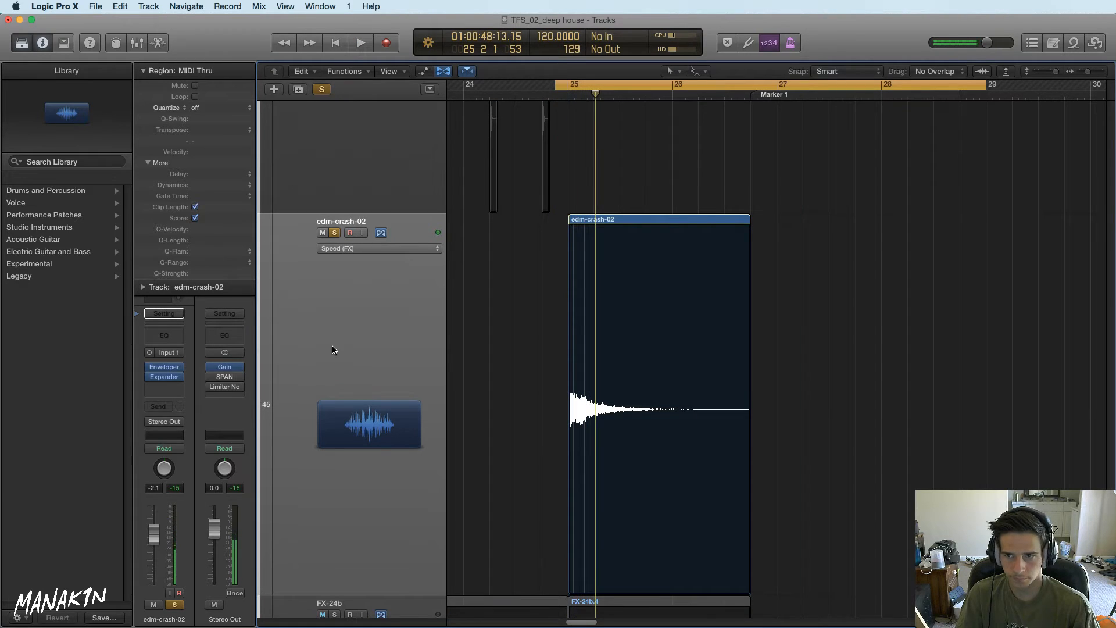
Insert the bx_stereomaker plug-in after the Expander on the crash track and place its window over the arrangement
left_click(157, 386)
mouse_move(192, 452)
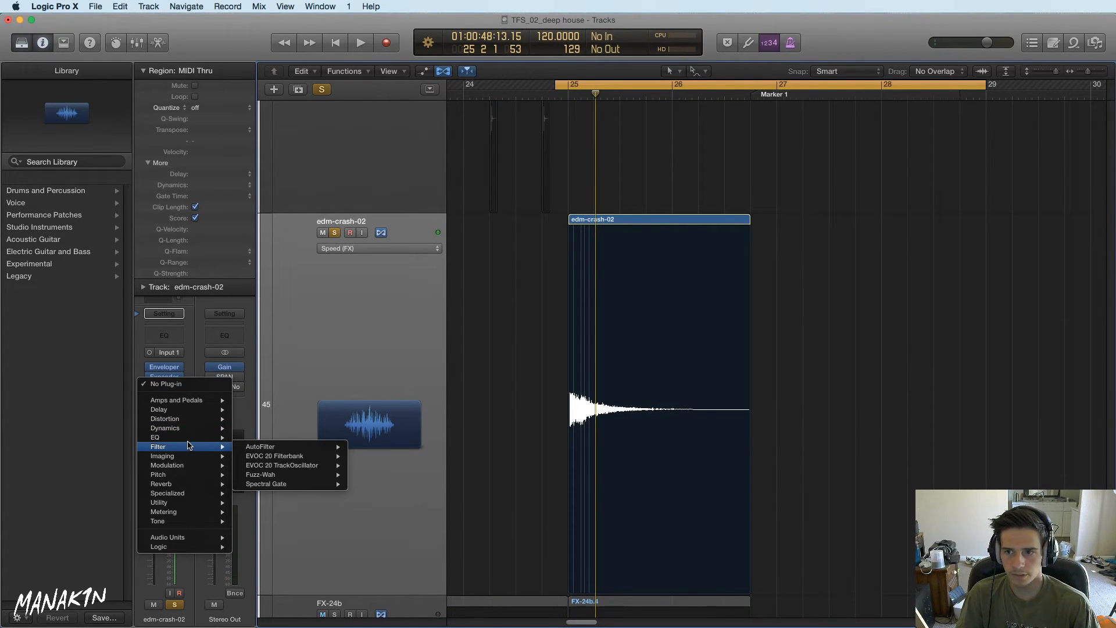
mouse_move(202, 547)
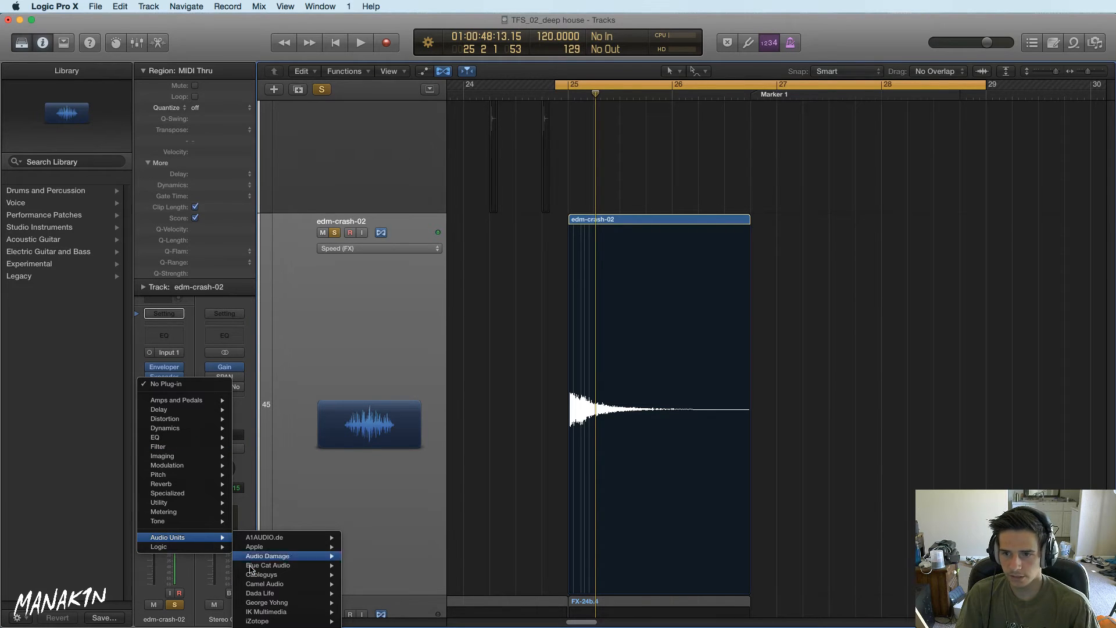
mouse_move(314, 605)
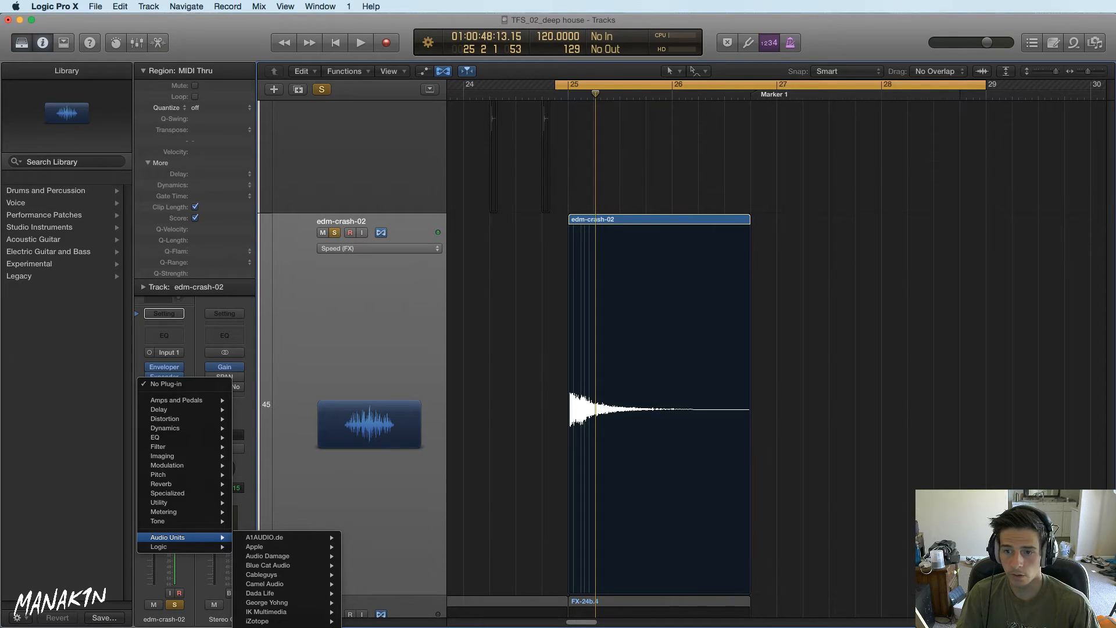
left_click(372, 626)
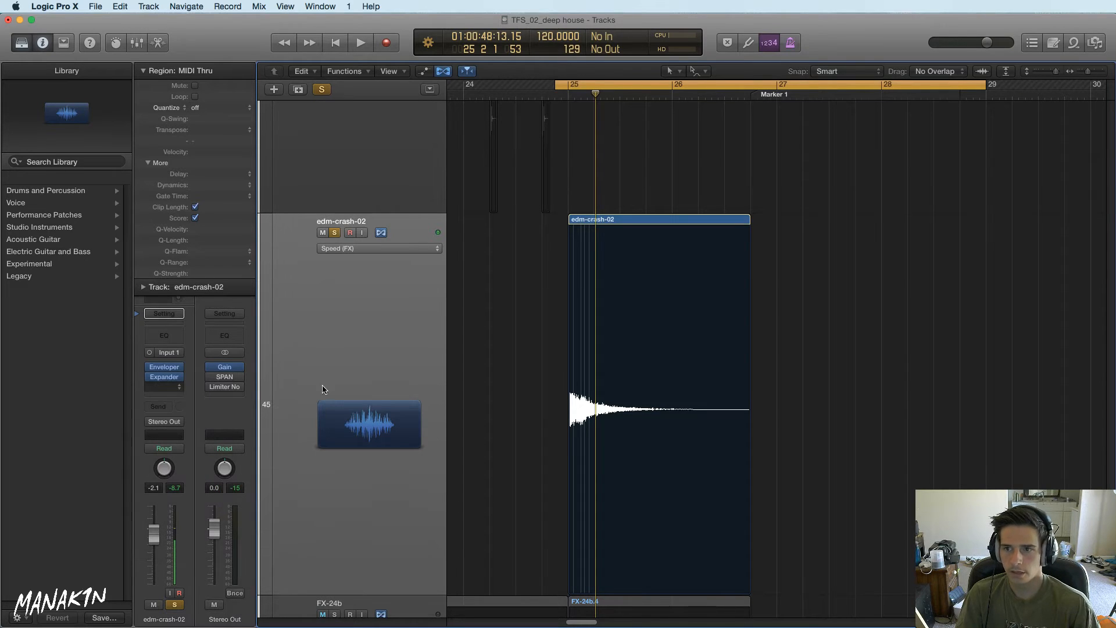
left_click_drag(222, 52, 609, 203)
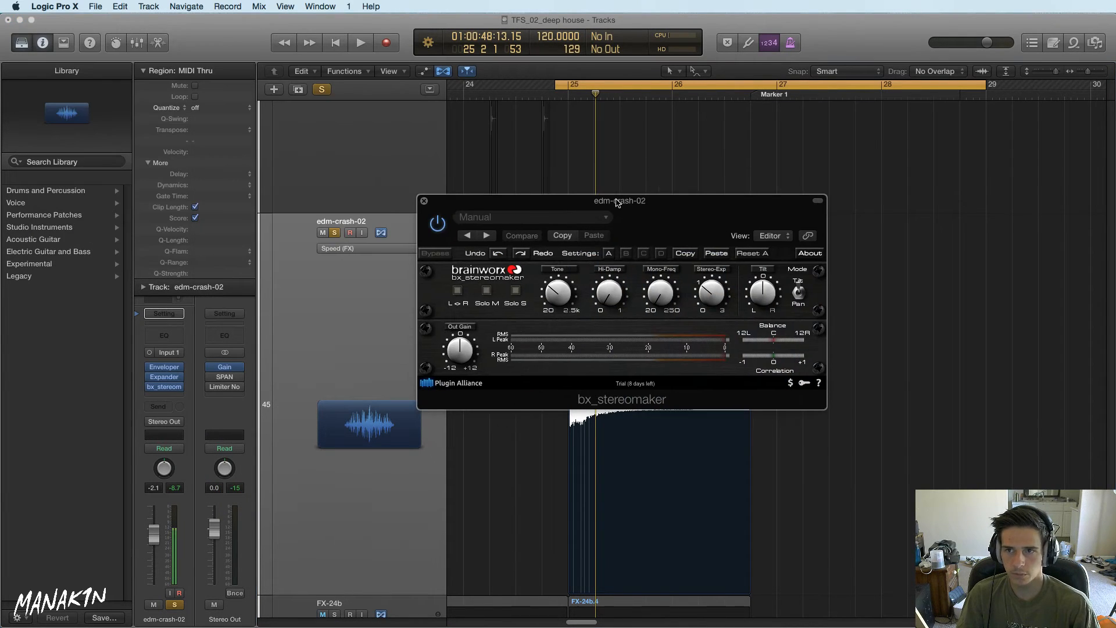
Turn bx_stereomaker's Tone up to its 2.5k maximum and audition the crash
key("space")
key("space")
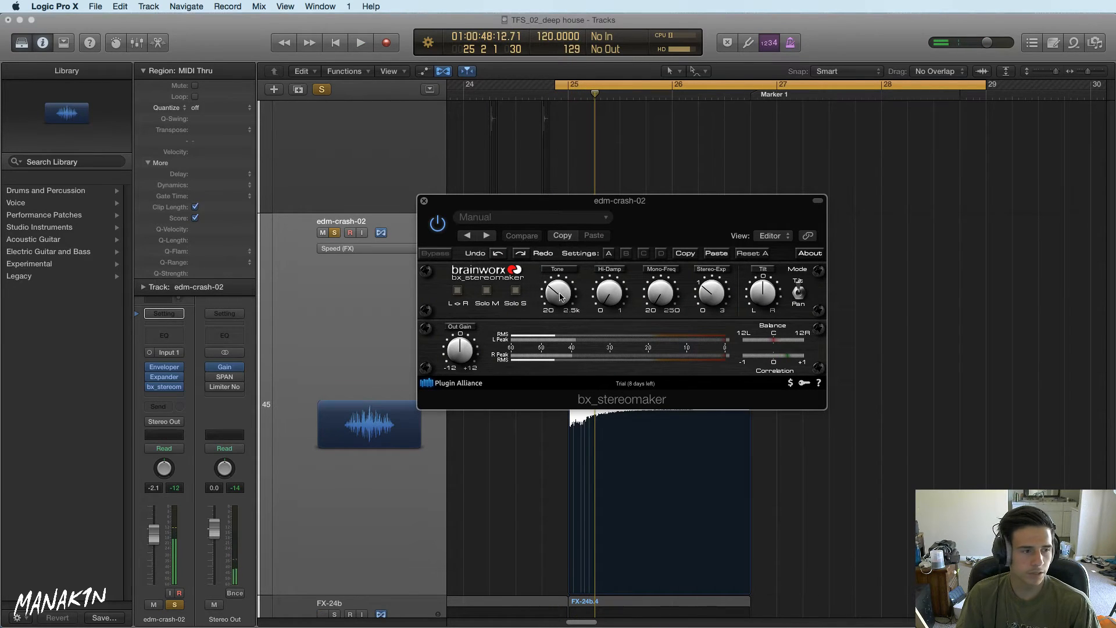
left_click_drag(560, 294, 561, 223)
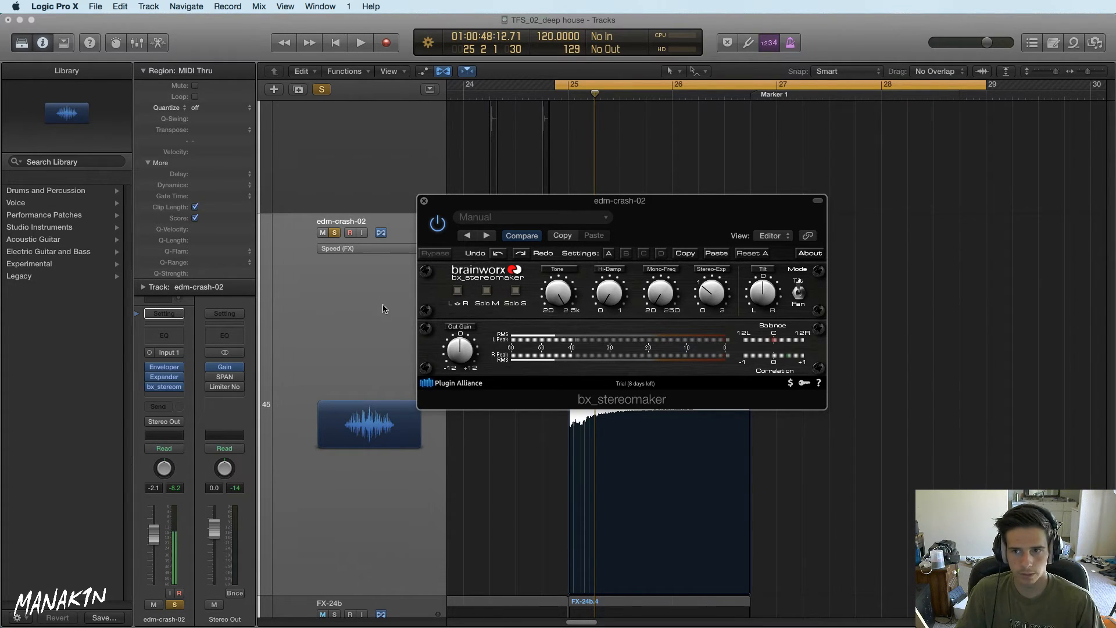
mouse_move(178, 379)
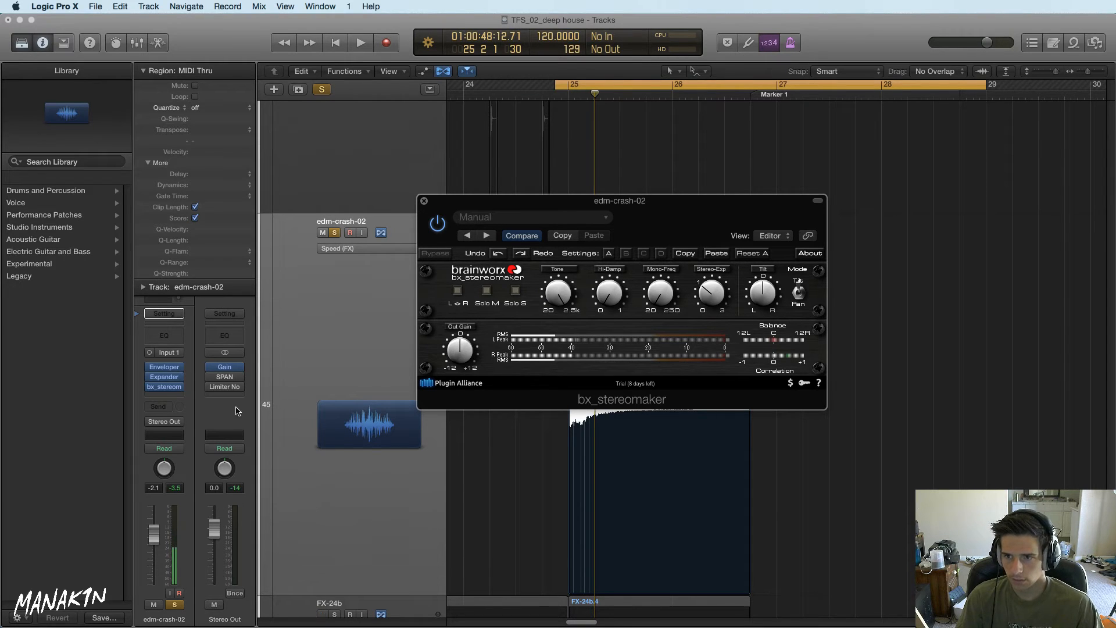
key("space")
key("space")
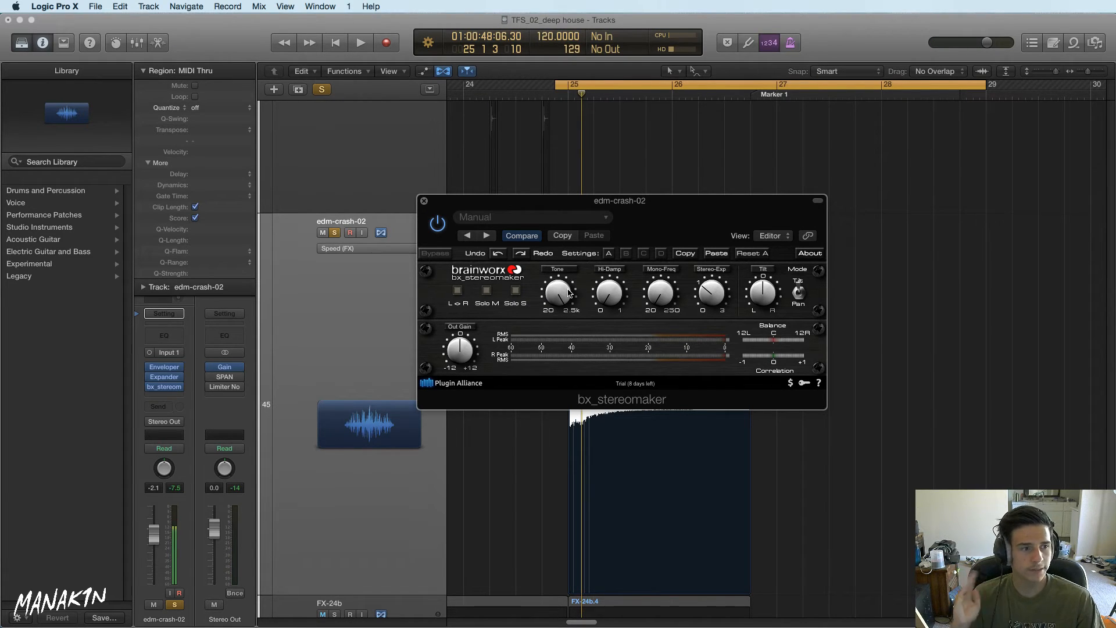
Insert a stereo Stereo Spread plug-in after bx_stereomaker on the crash track and raise its lower frequency to 1000 Hz
left_click(157, 396)
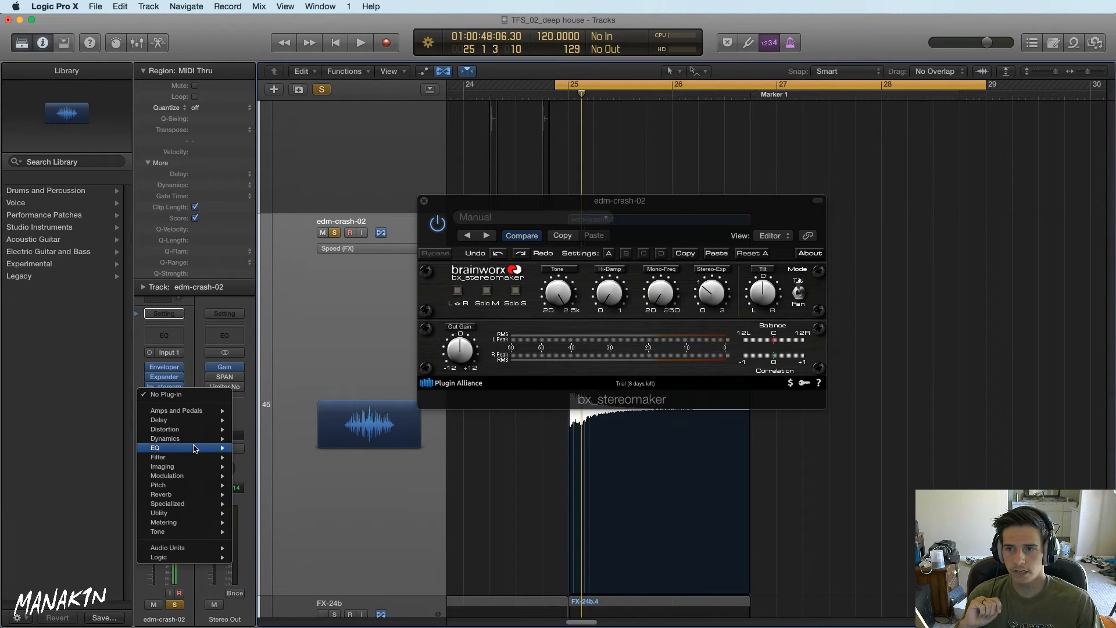
mouse_move(196, 447)
mouse_move(203, 483)
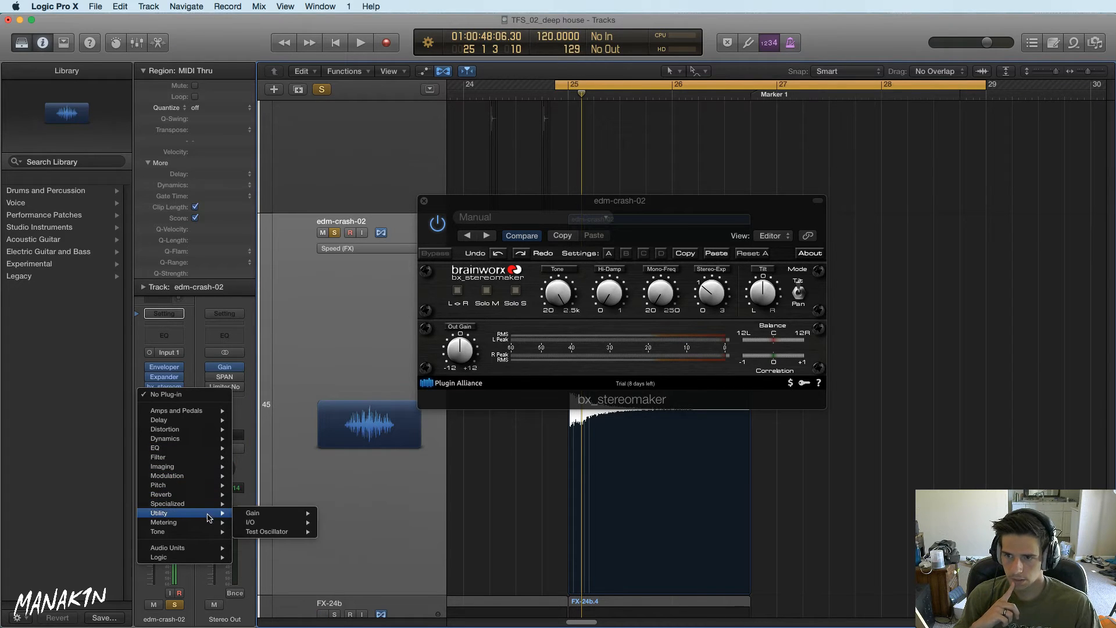
mouse_move(217, 514)
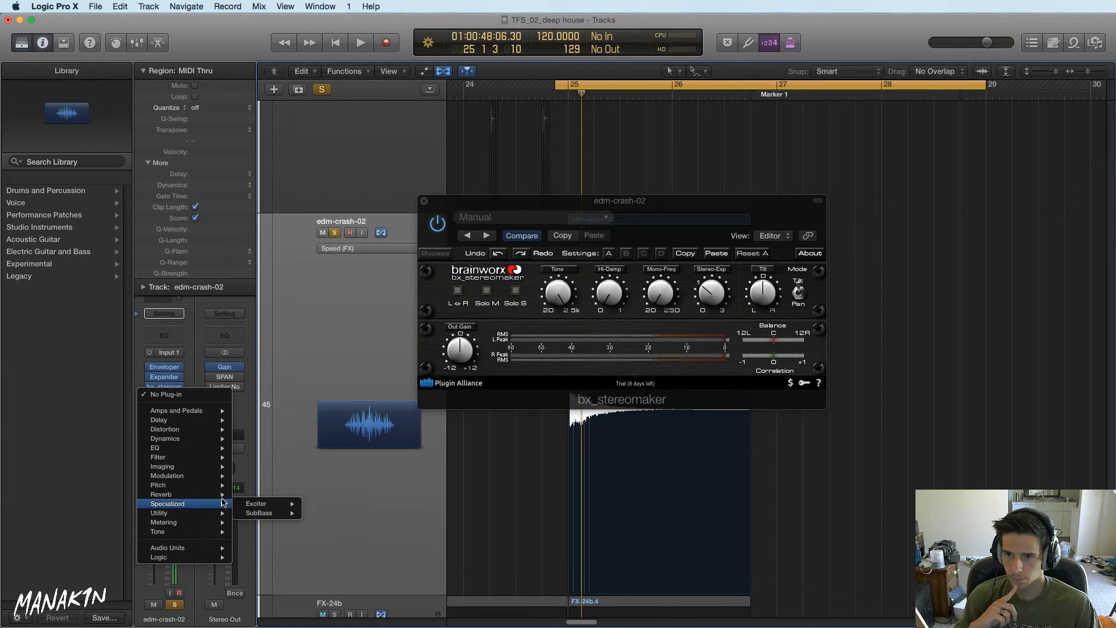
mouse_move(221, 467)
mouse_move(313, 487)
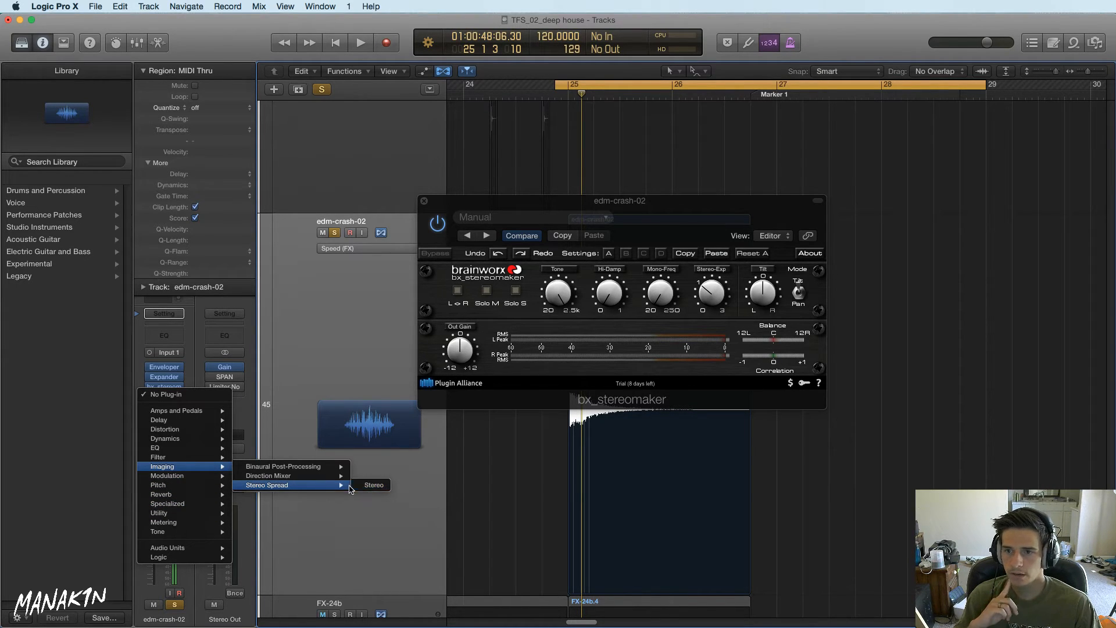
left_click(374, 485)
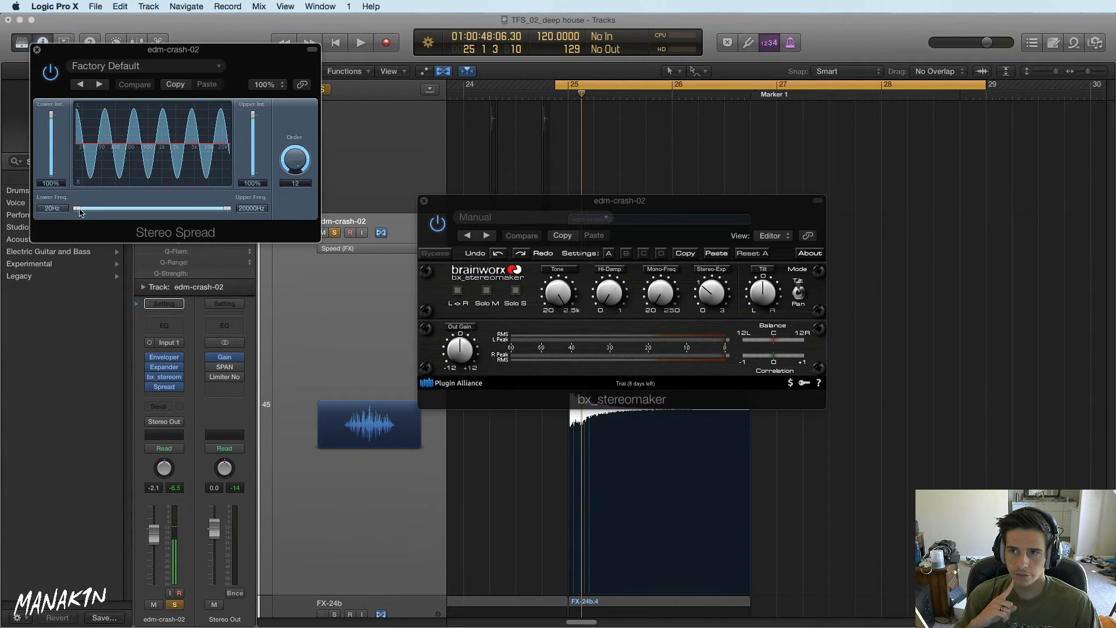
left_click_drag(79, 209, 163, 212)
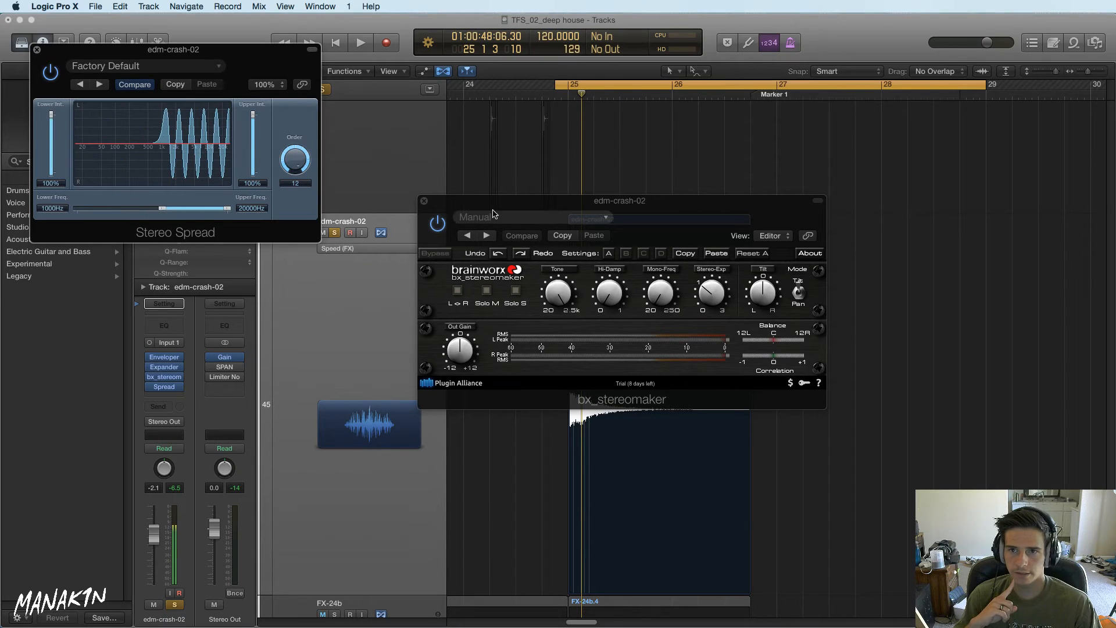
Remove the Stereo Spread plug-in from the crash track
left_click(531, 209)
left_click(605, 217)
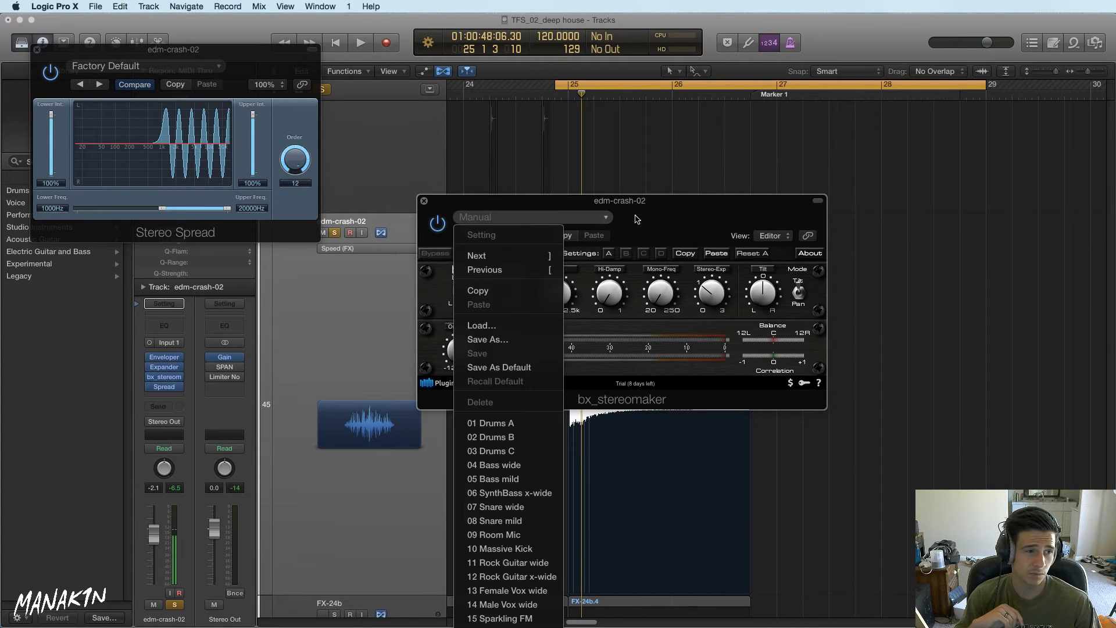
left_click(645, 216)
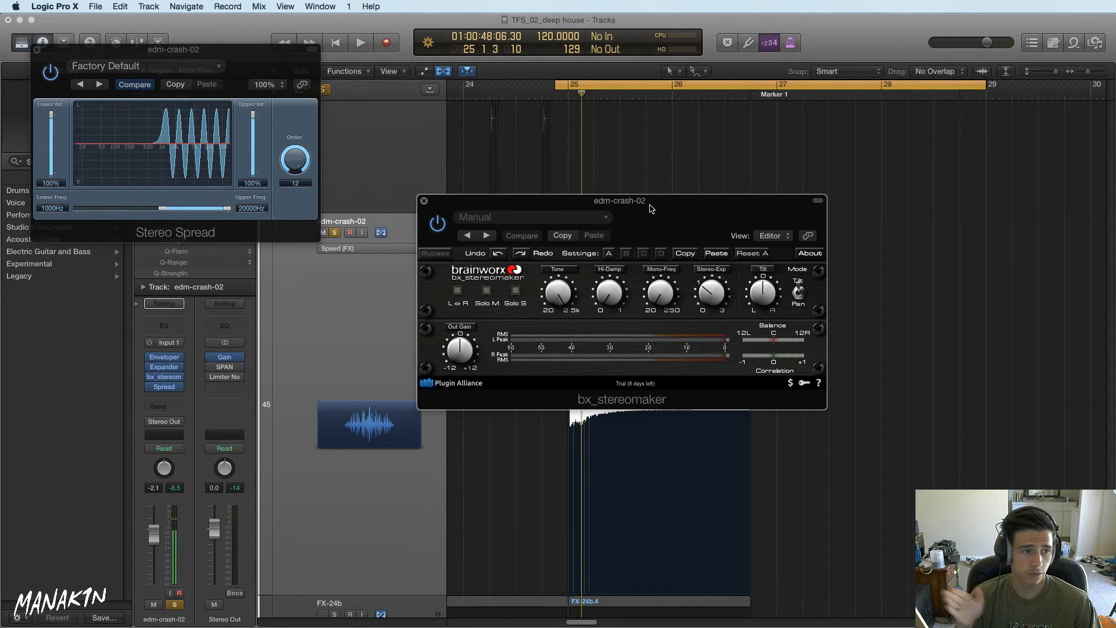
left_click_drag(216, 56, 266, 85)
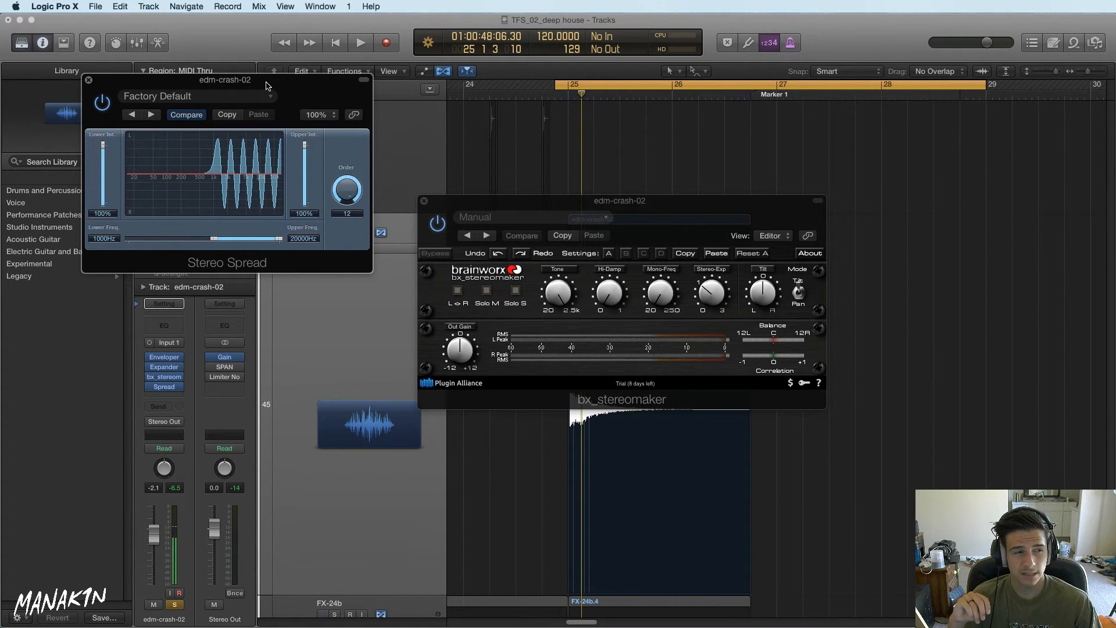
left_click(178, 387)
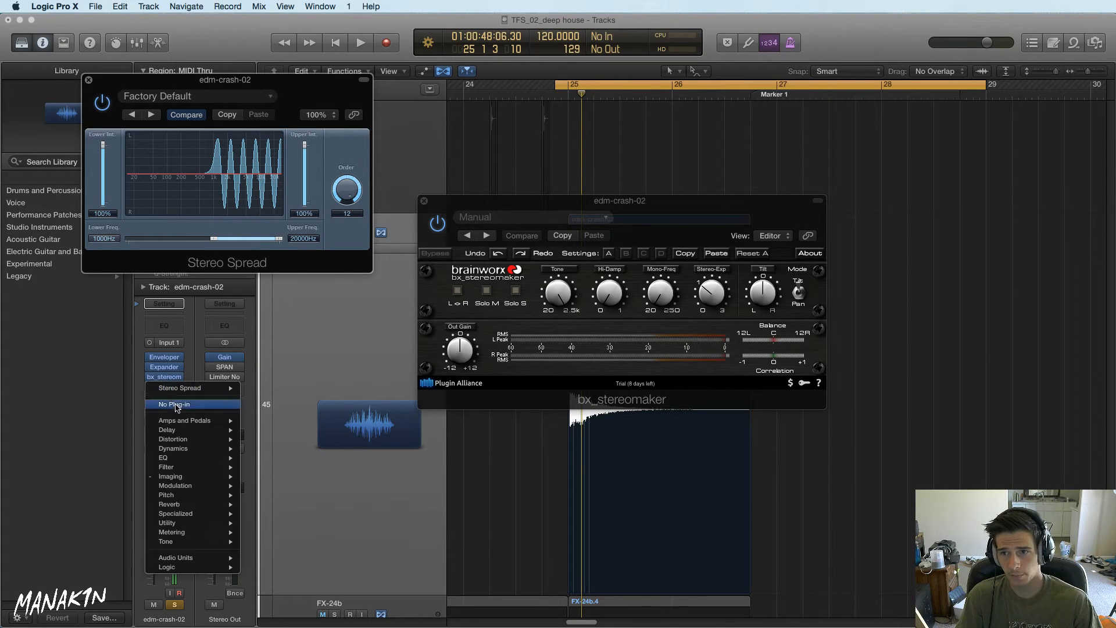
left_click(178, 405)
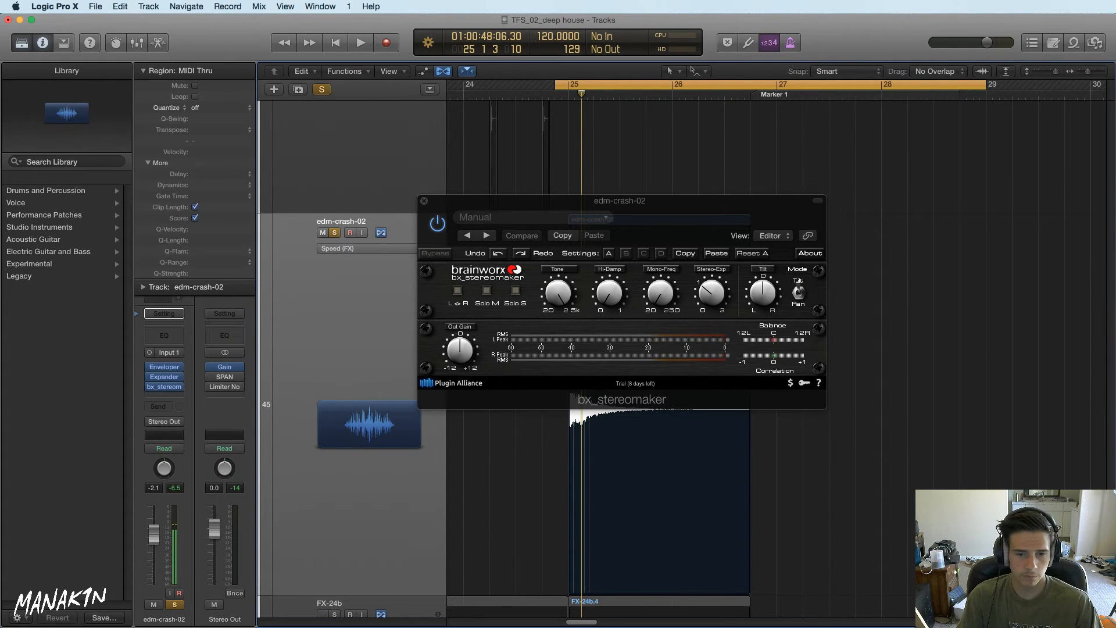
Audition the crash, shorten the cycle range to end at bar 26, and restart playback
left_click(642, 211)
key("space")
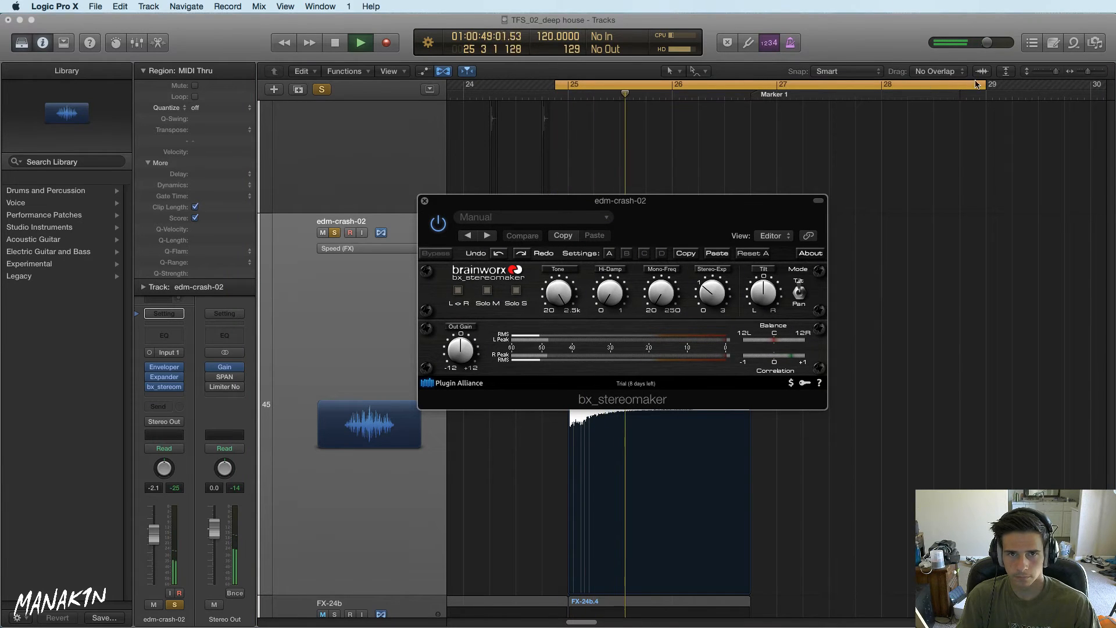
key("space")
left_click_drag(990, 86, 670, 88)
key("space")
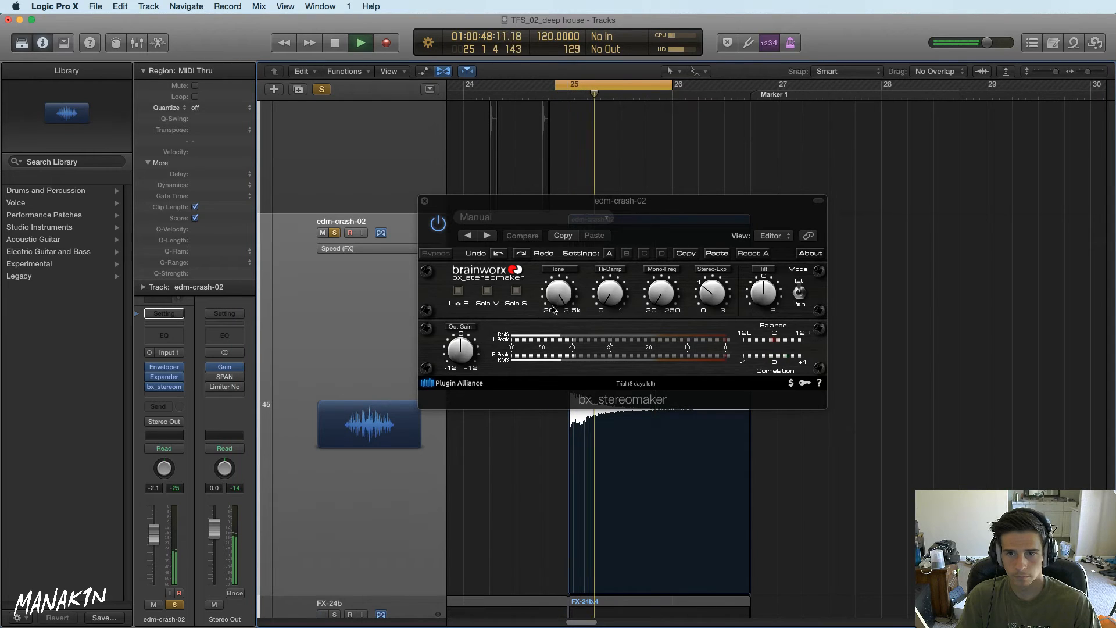
Turn bx_stereomaker's Tone down to roughly two thirds of its range during playback, and stop playback
mouse_move(558, 297)
mouse_move(558, 298)
left_mouse_down()
mouse_move(557, 321)
mouse_move(559, 311)
left_mouse_up()
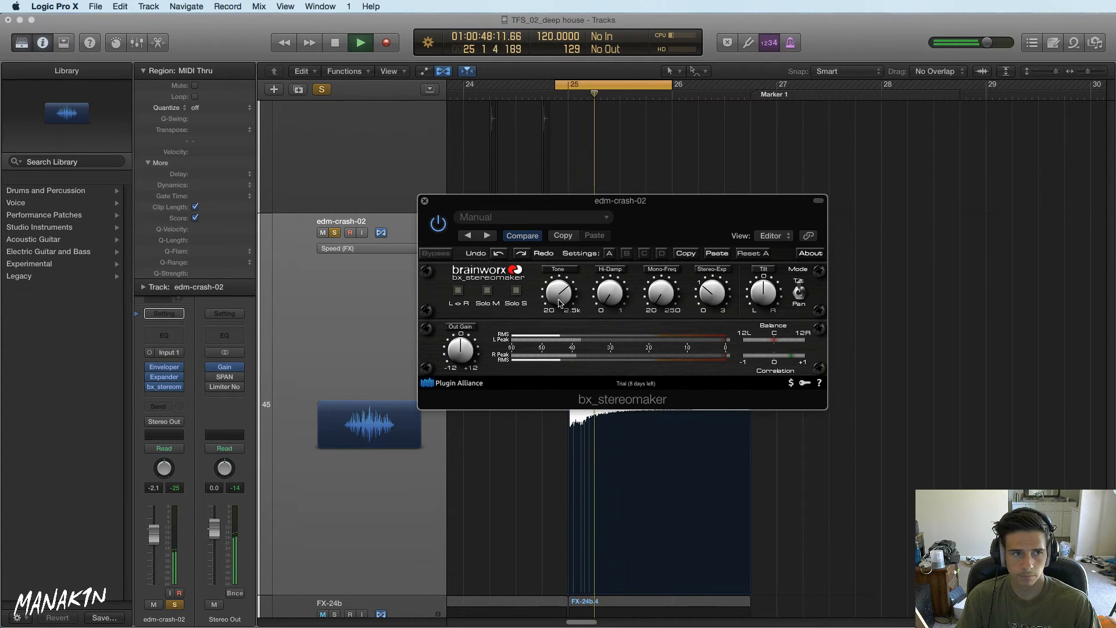
key("space")
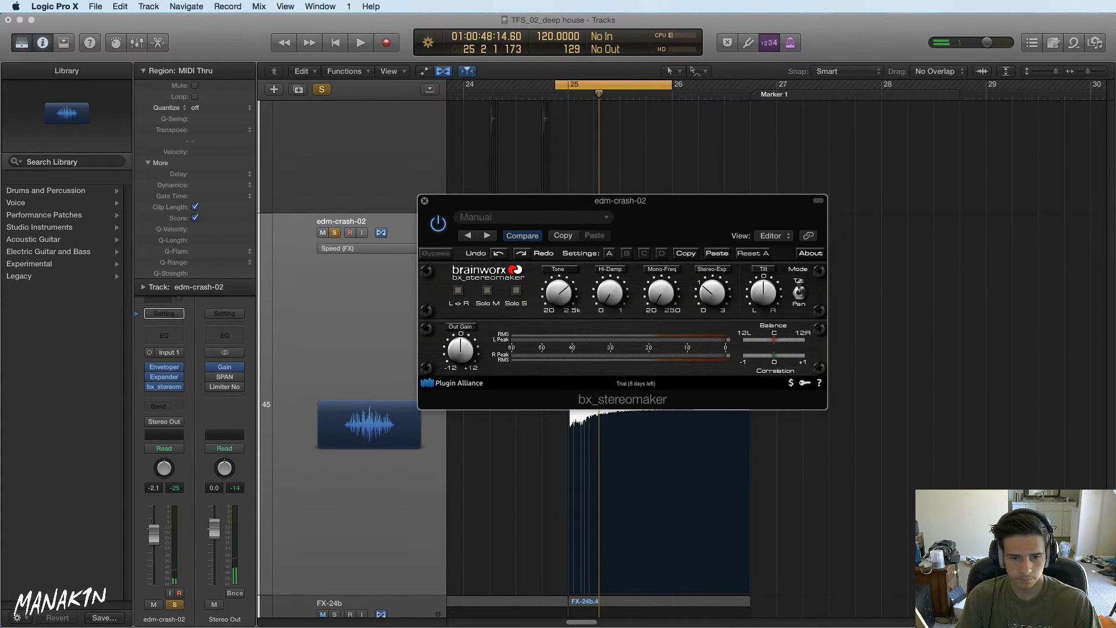
Remove the Expander from the crash track so that bx_stereomaker sits directly below the Enveloper
key("super+Tab")
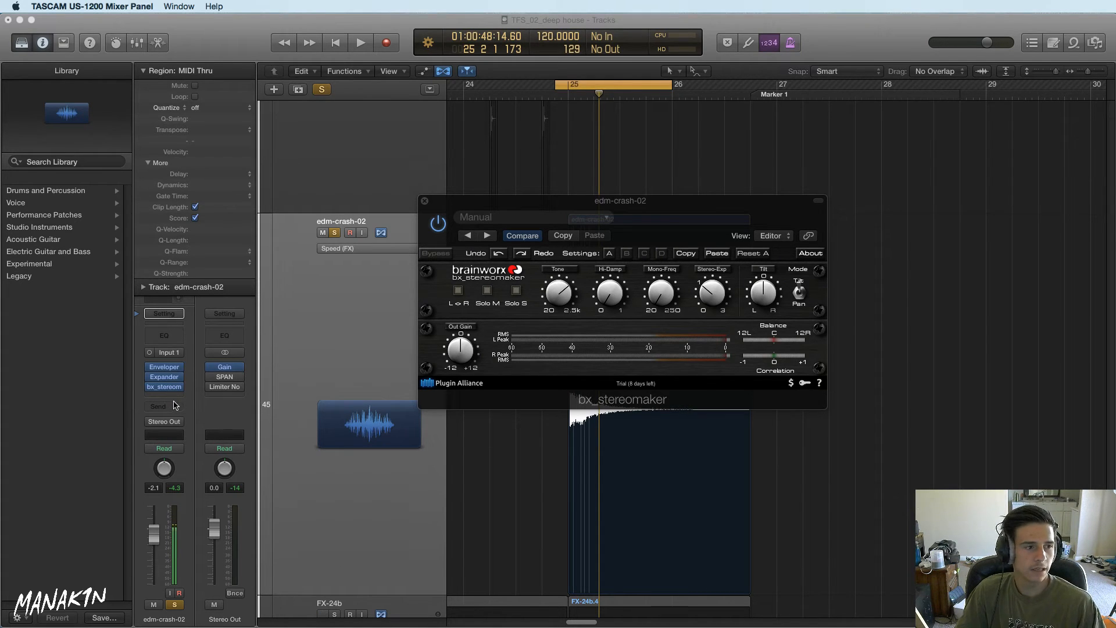
left_click(179, 376)
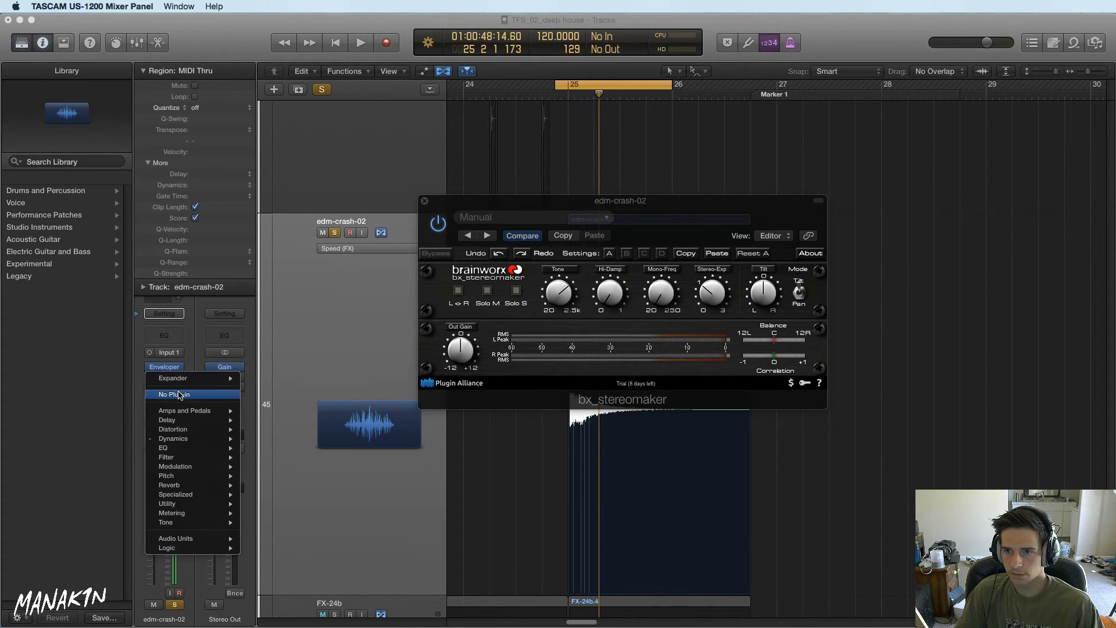
left_click(178, 393)
left_click_drag(166, 389, 166, 378)
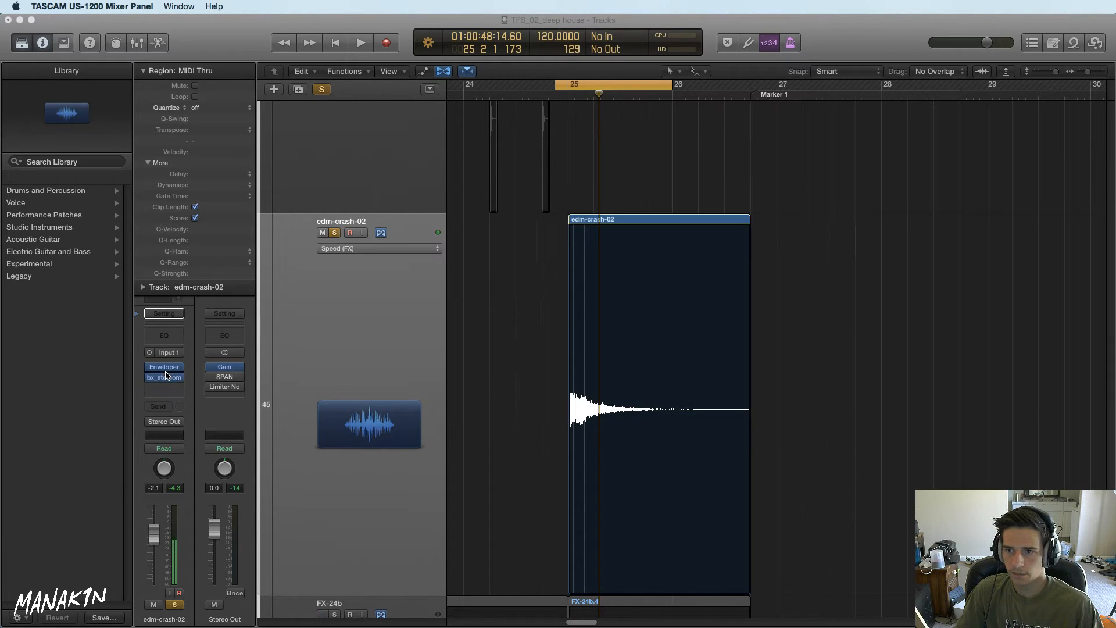
left_click(167, 372)
left_click(158, 389)
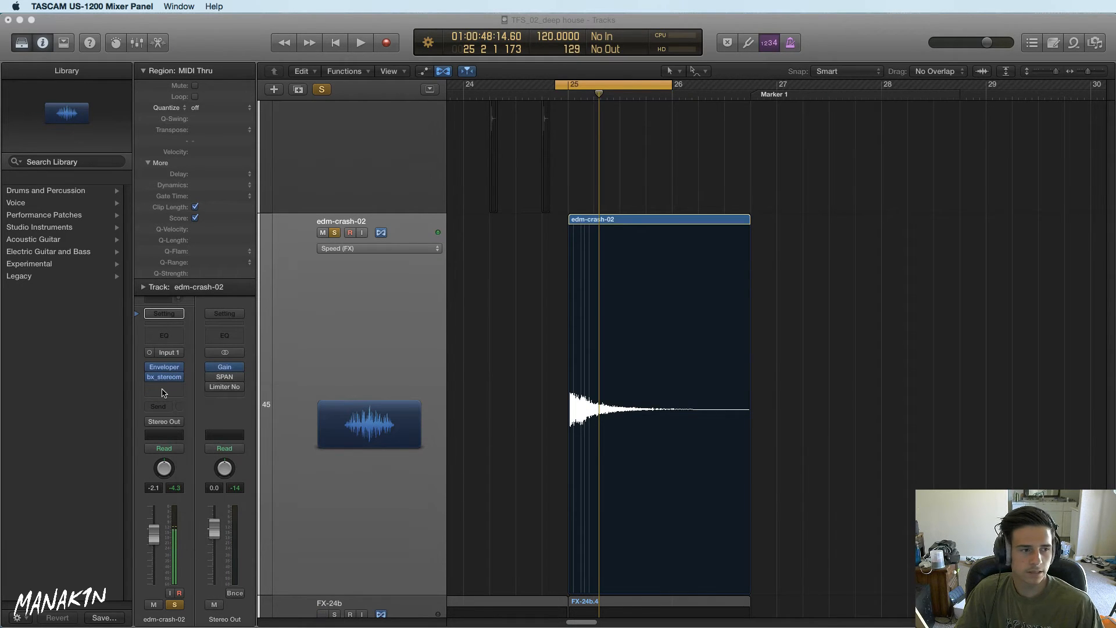
Reopen bx_stereomaker over the arrangement and audition the crash with Stereo-Exp turned up to its maximum of 3
left_click(164, 377)
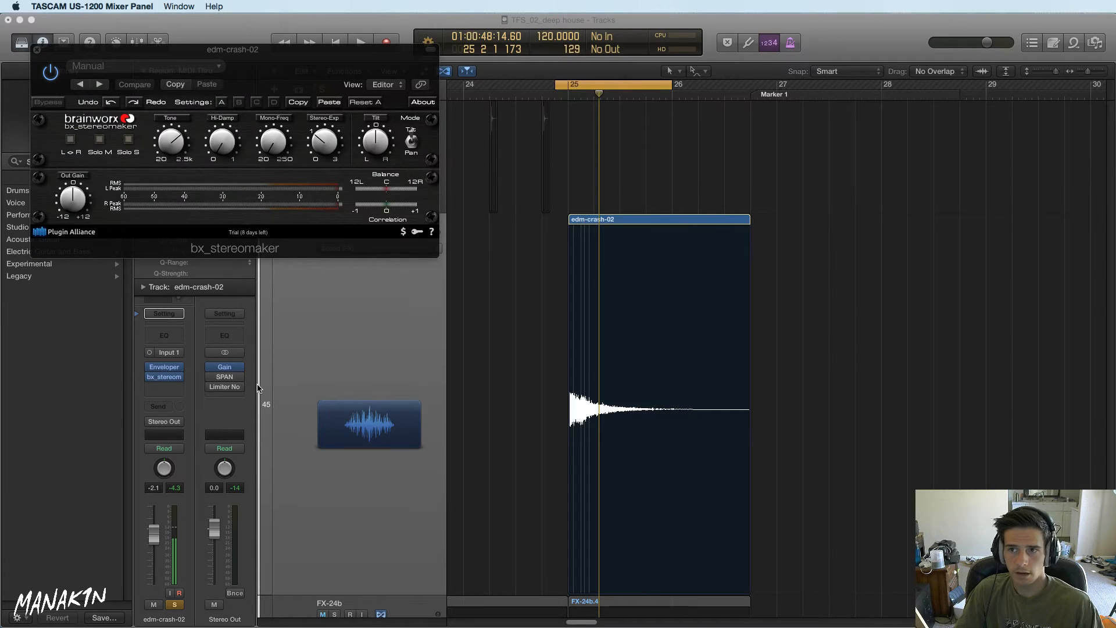
left_click_drag(179, 63, 418, 124)
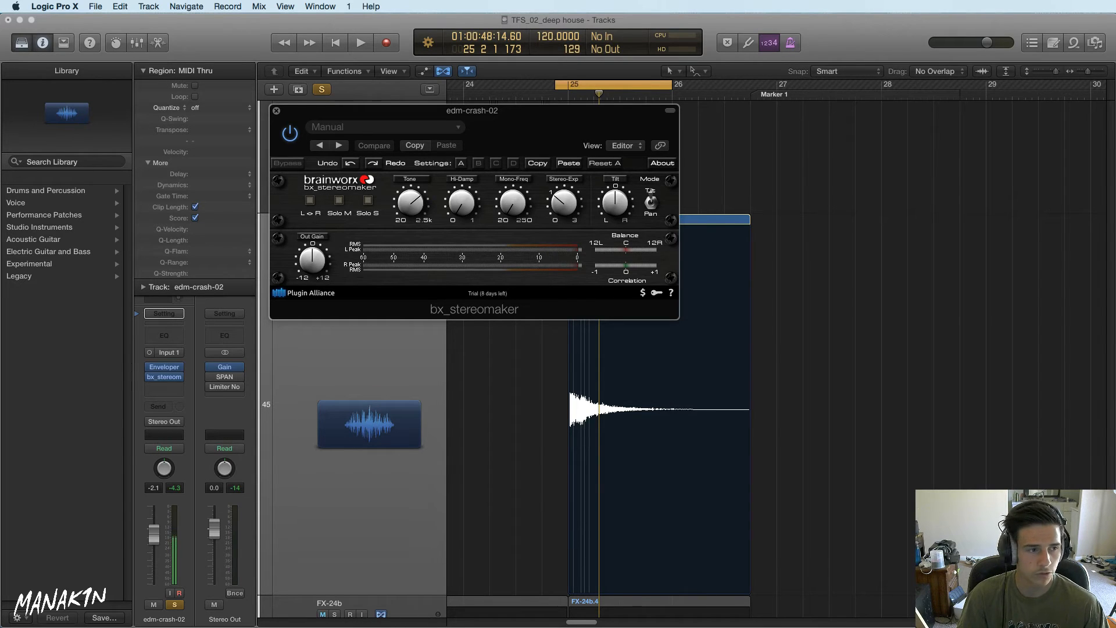
key("super+Tab")
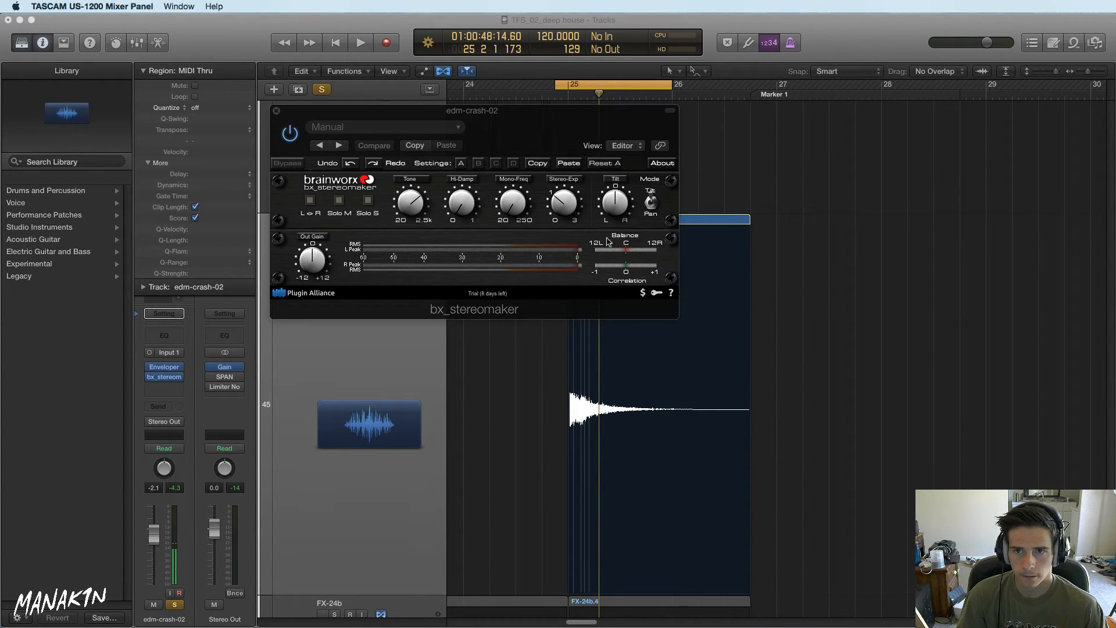
left_click_drag(566, 211, 568, 192)
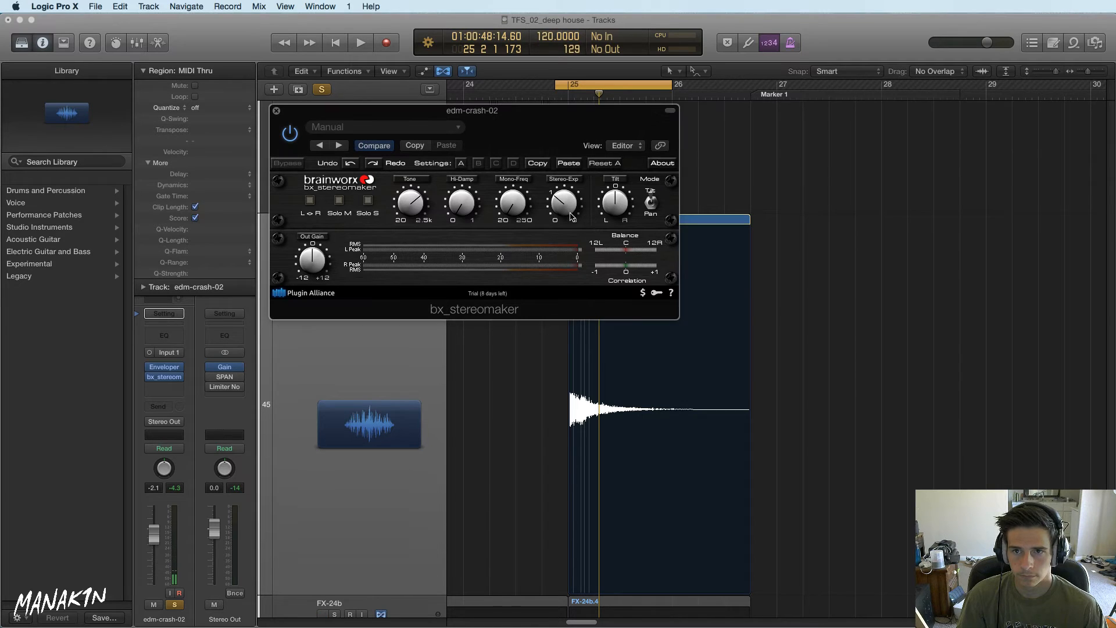
key("space")
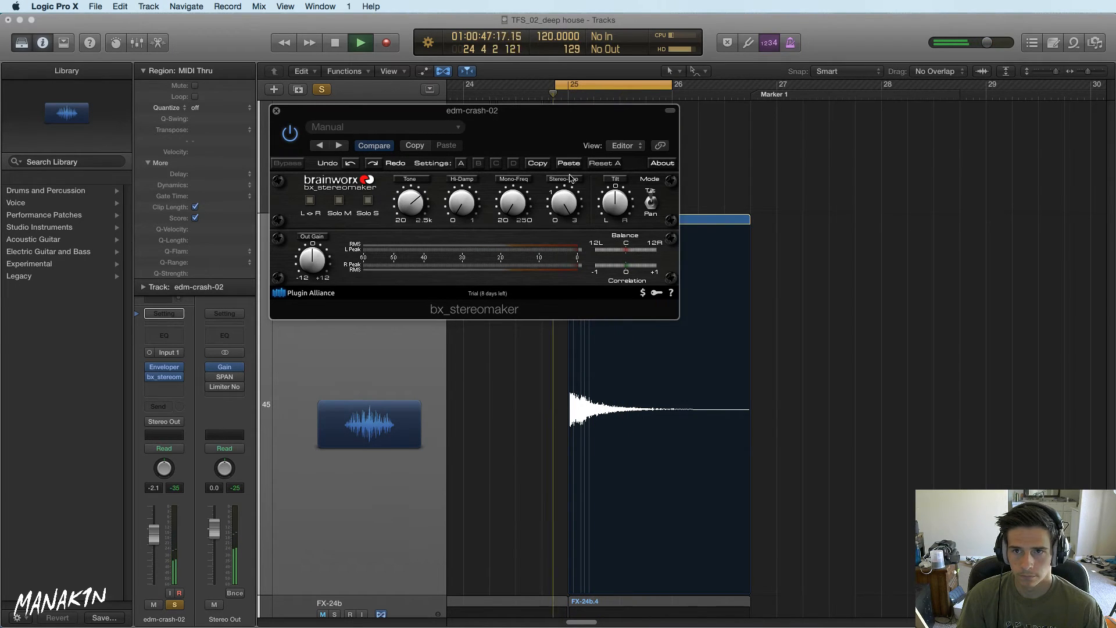
key("space")
key("space")
Lower bx_stereomaker's Stereo-Exp to slightly above the middle of its range while replaying the crash
left_click_drag(572, 198, 570, 230)
key("space")
key("space")
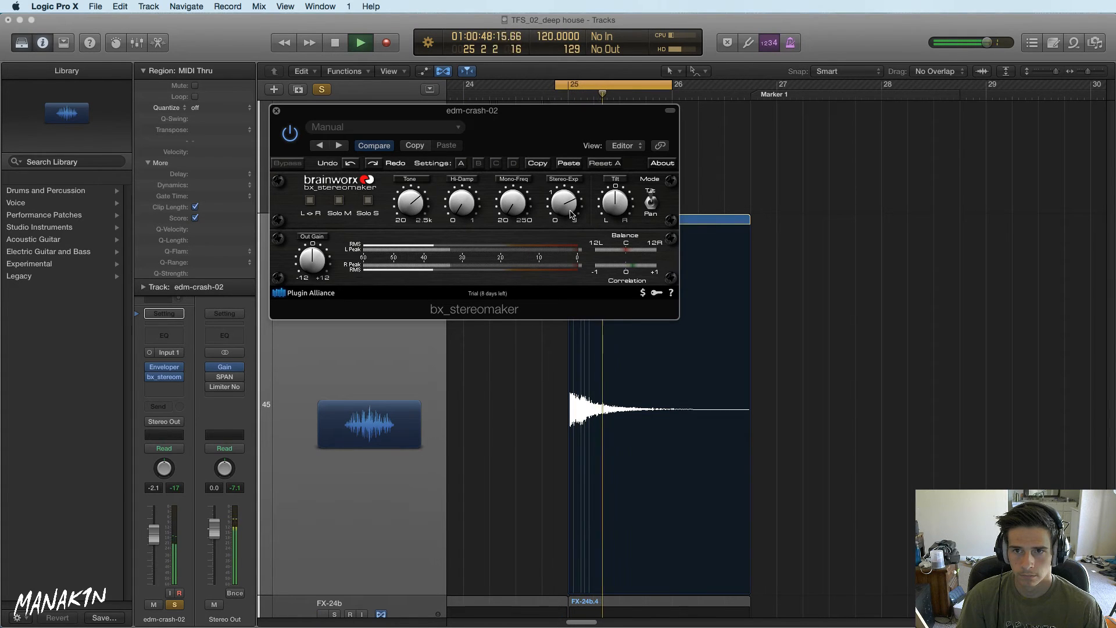
key("space")
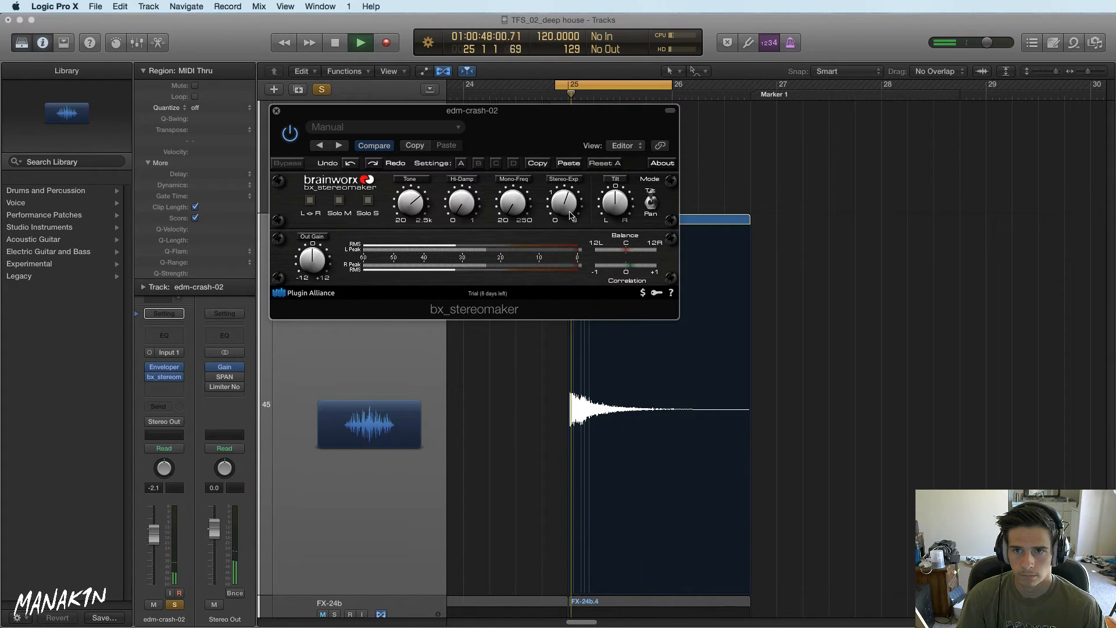
Compare the crash with bx_stereomaker bypassed and re-enabled during playback, and stop playback
left_click(291, 134)
key("space")
key("space")
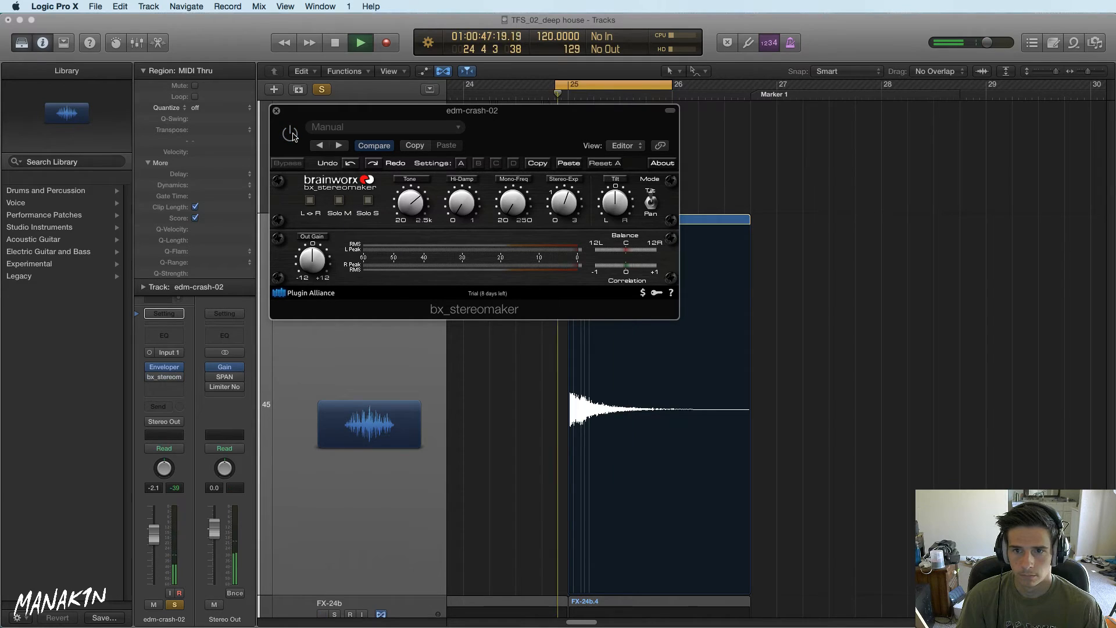
left_click(291, 134)
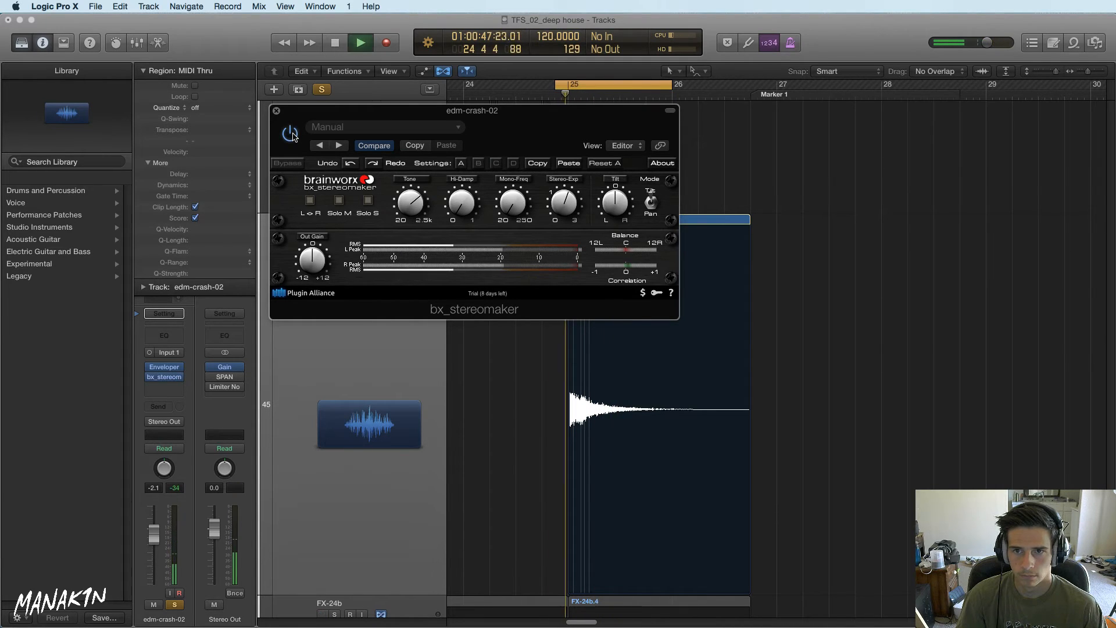
key("space")
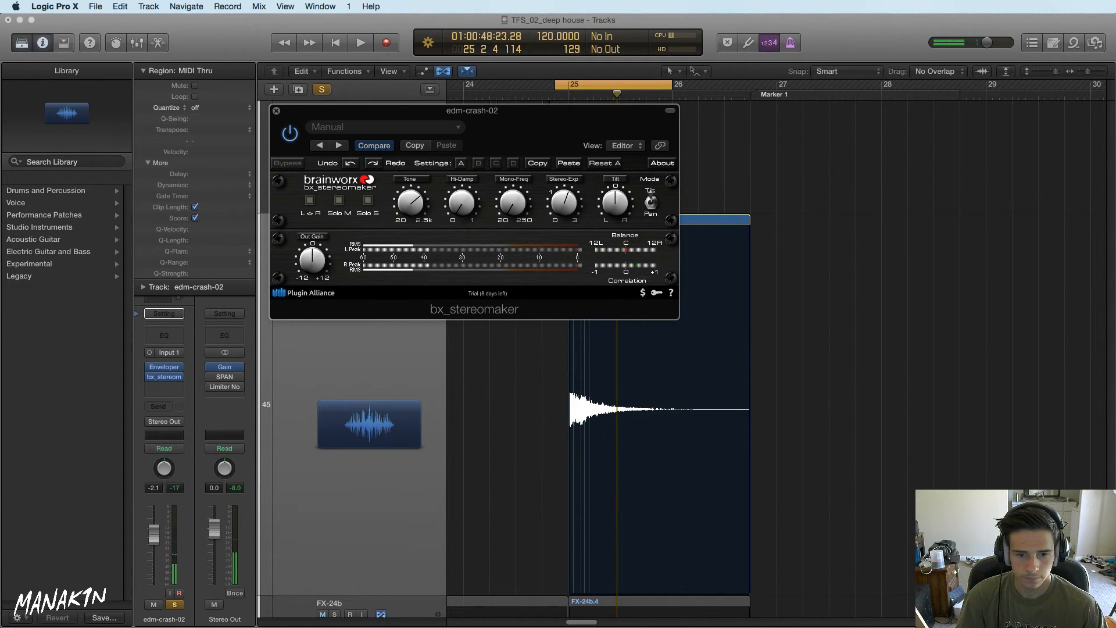
Open the Gain plug-in on the Stereo Out channel, turn Mono on, and play the crash
key("super+Tab")
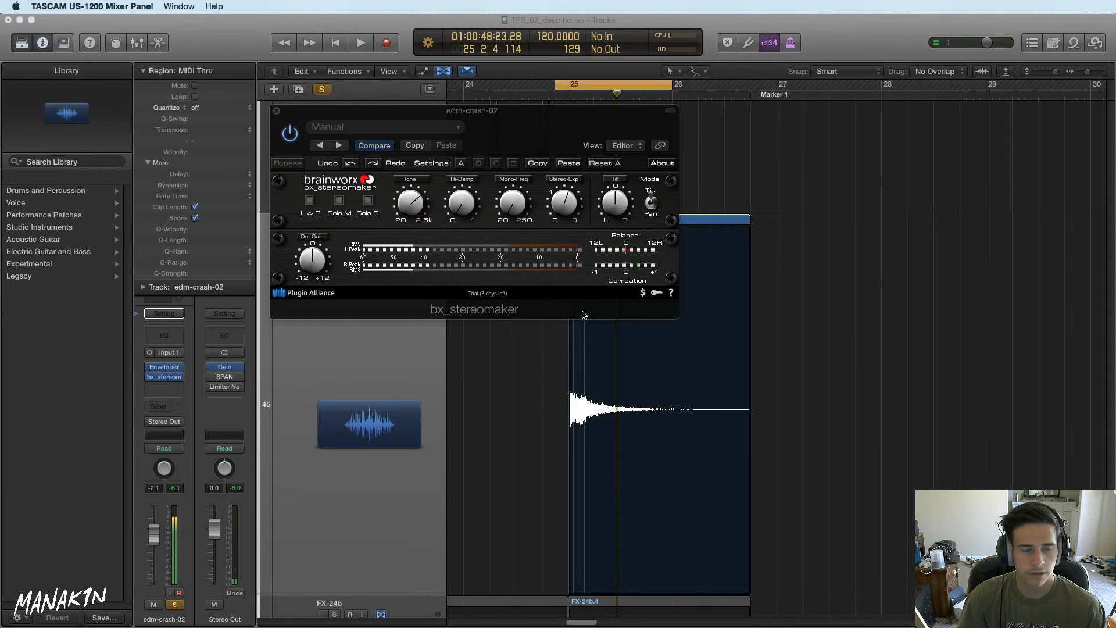
left_click(226, 371)
left_click_drag(136, 58, 631, 280)
left_click(714, 375)
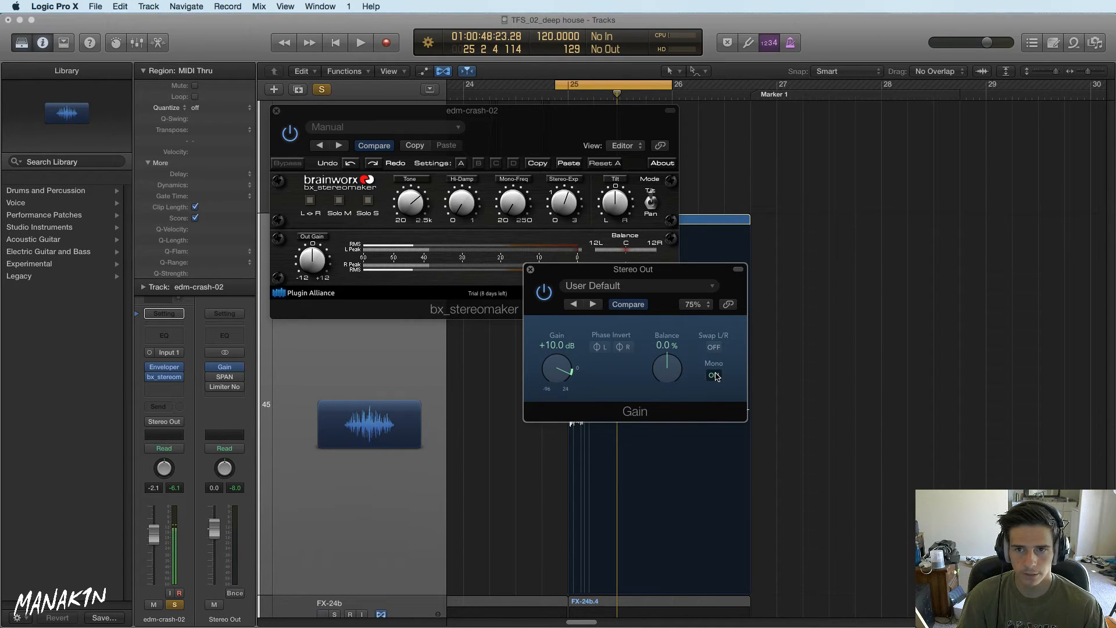
key("space")
left_click(714, 375)
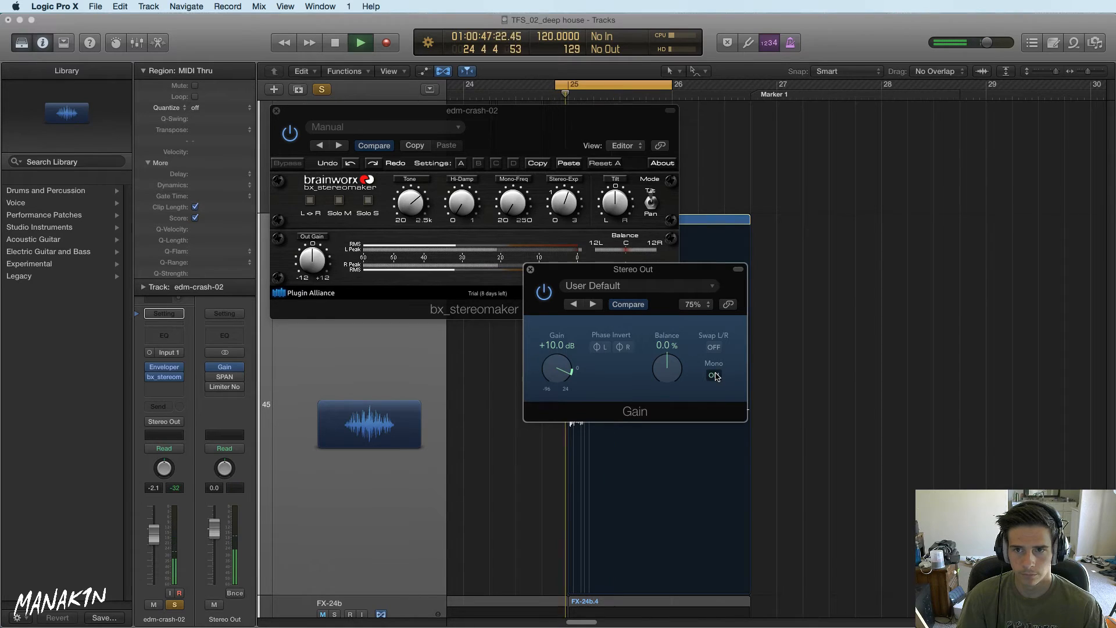
Compare the crash in mono with bx_stereomaker switched on and bypassed, stopping playback with it bypassed
left_click(288, 138)
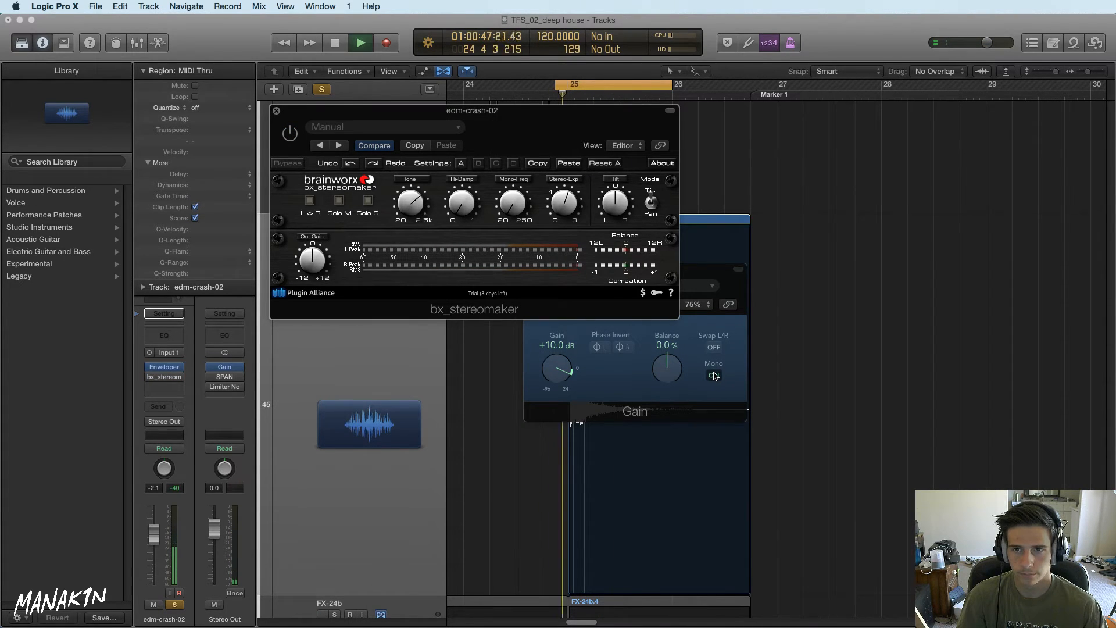
left_click(288, 134)
left_click(288, 136)
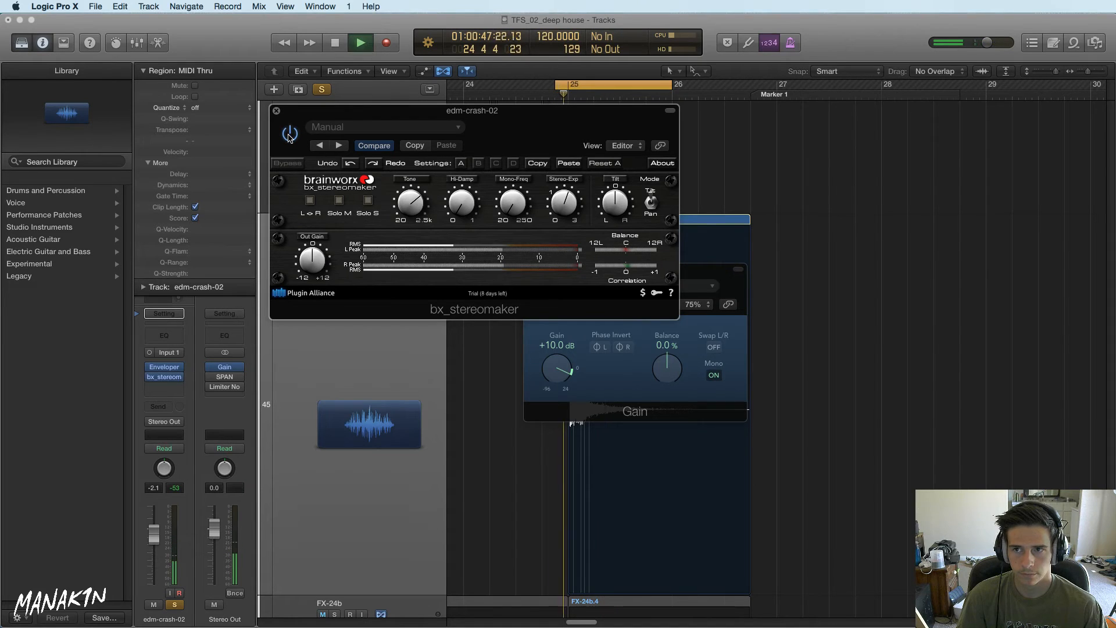
key("space")
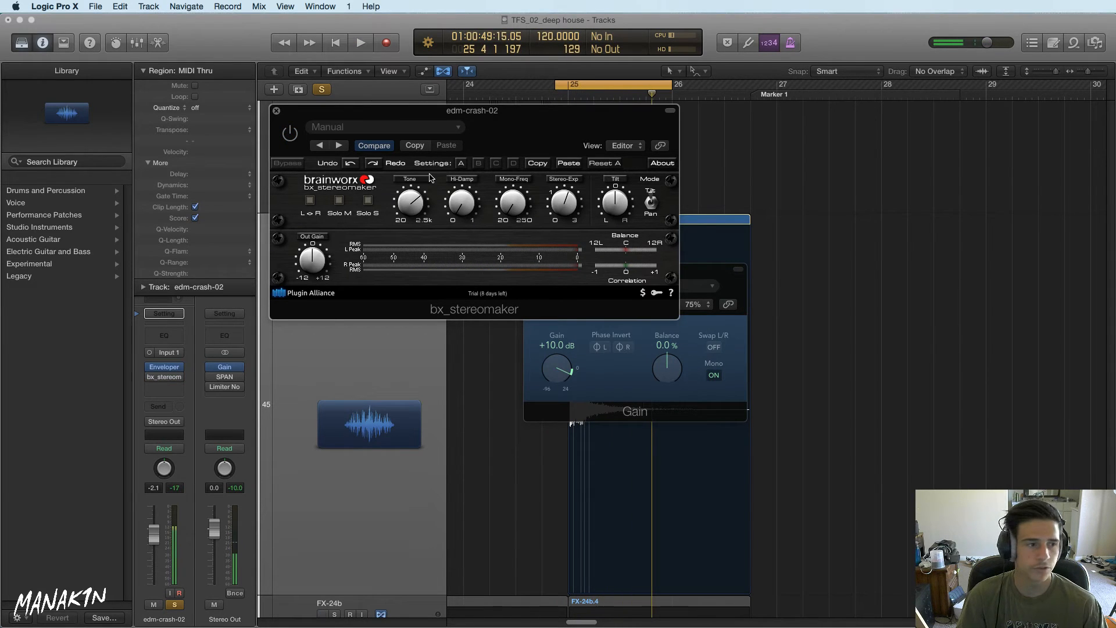
Switch bx_stereomaker back on for the crash track and close its window
left_click_drag(440, 112, 591, 136)
left_click(714, 383)
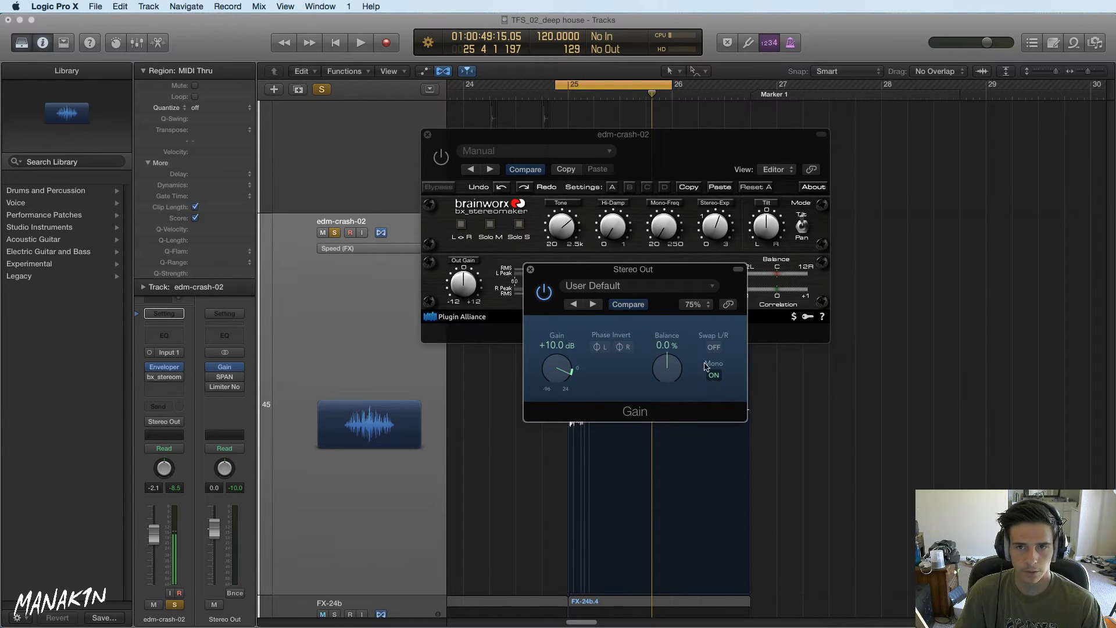
left_click(443, 163)
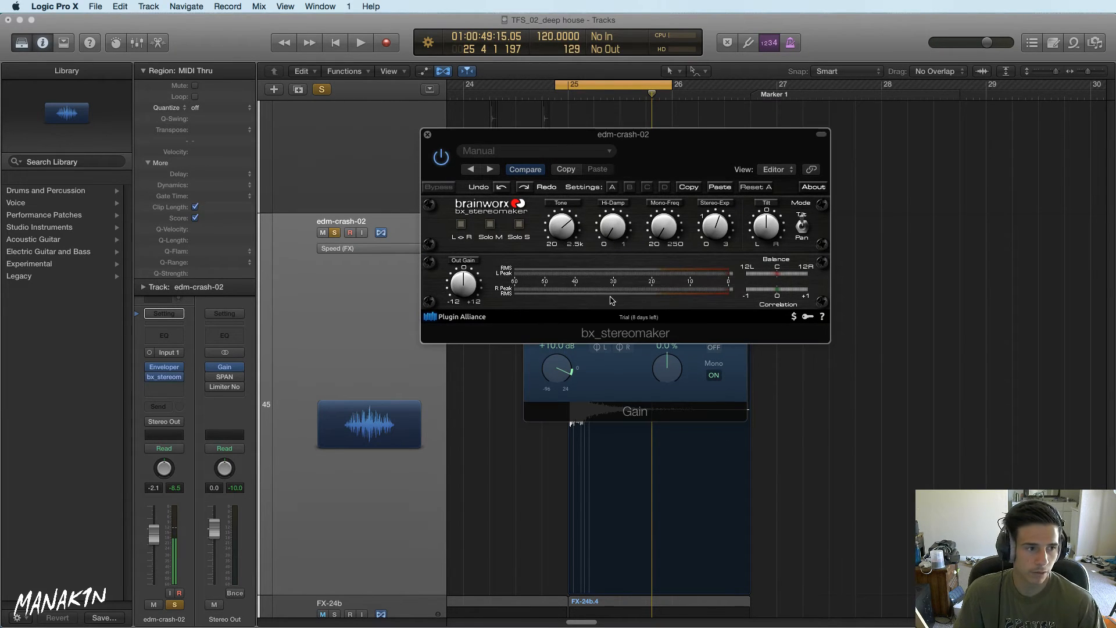
left_click(622, 370)
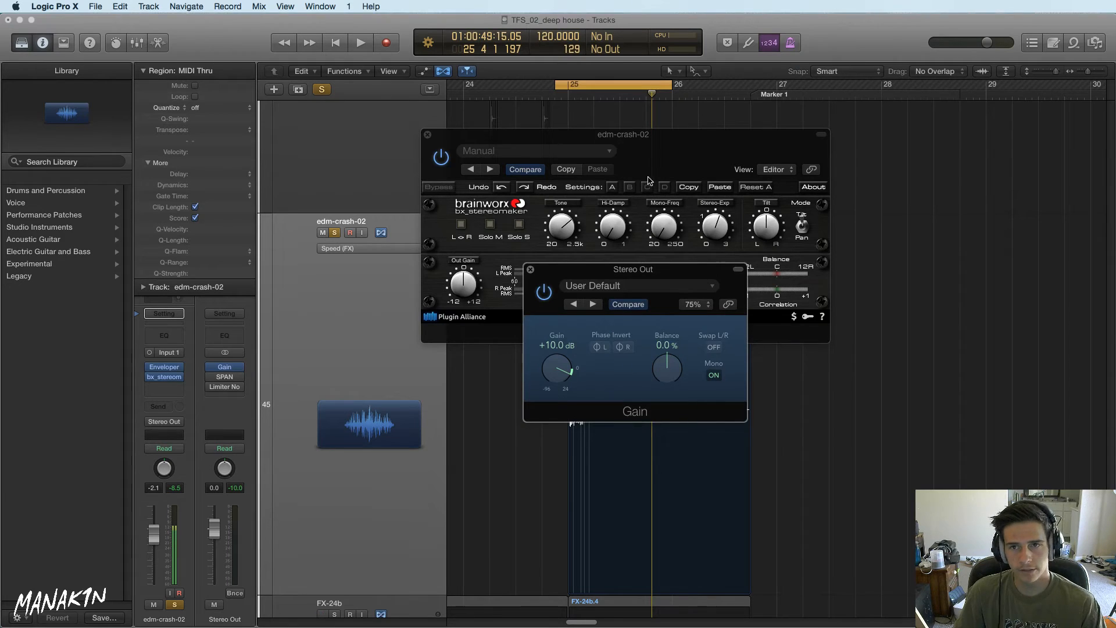
left_click_drag(653, 161, 641, 153)
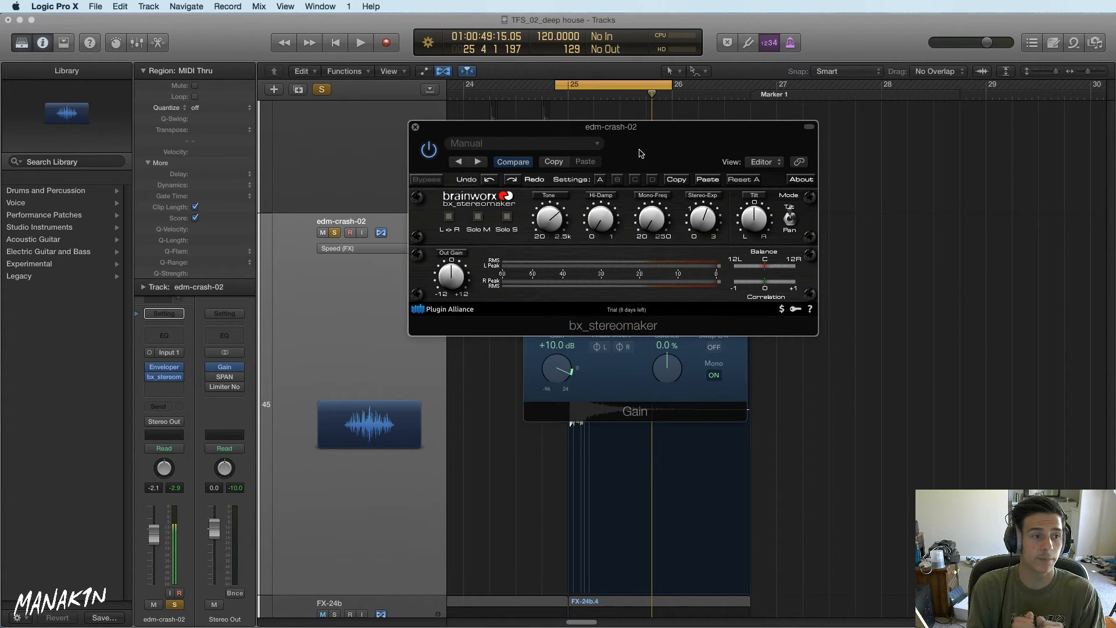
left_click_drag(635, 141, 562, 119)
left_click_drag(618, 300, 602, 296)
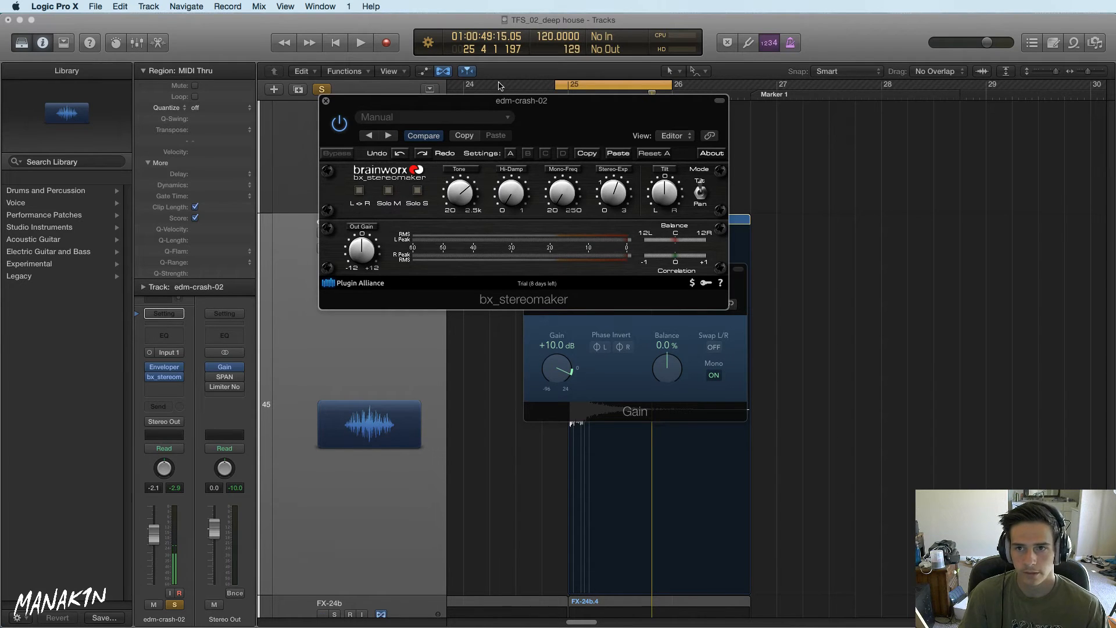
mouse_move(535, 118)
left_mouse_down()
mouse_move(559, 127)
mouse_move(549, 126)
left_mouse_up()
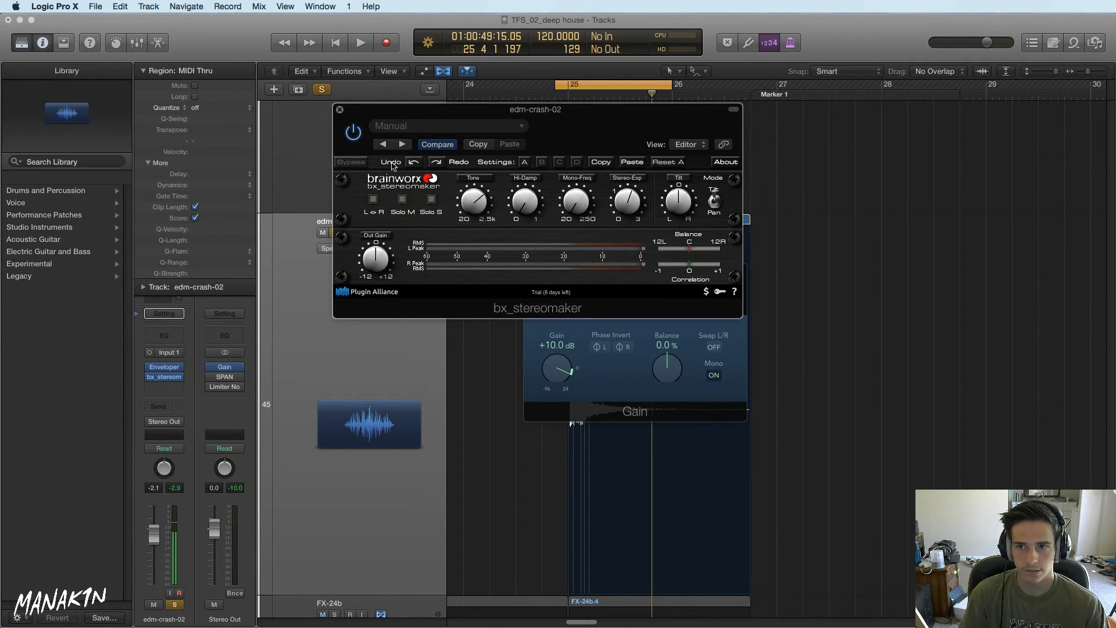
left_click(340, 110)
Turn Mono off in the Stereo Out channel's Gain plug-in and close the plug-in window
left_click_drag(627, 279, 744, 293)
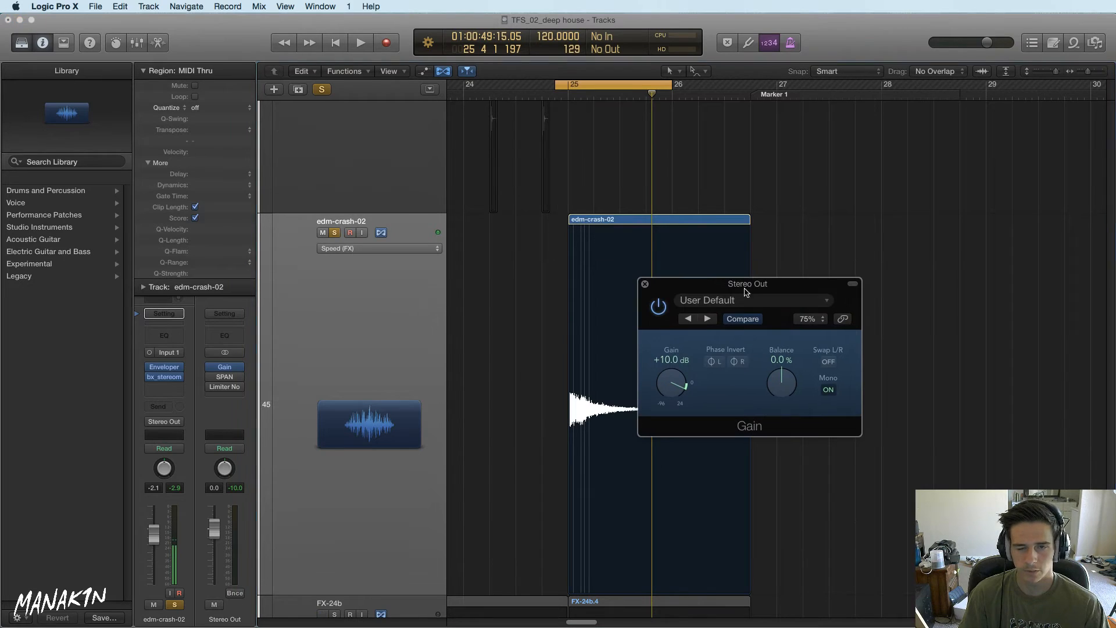
left_click(827, 390)
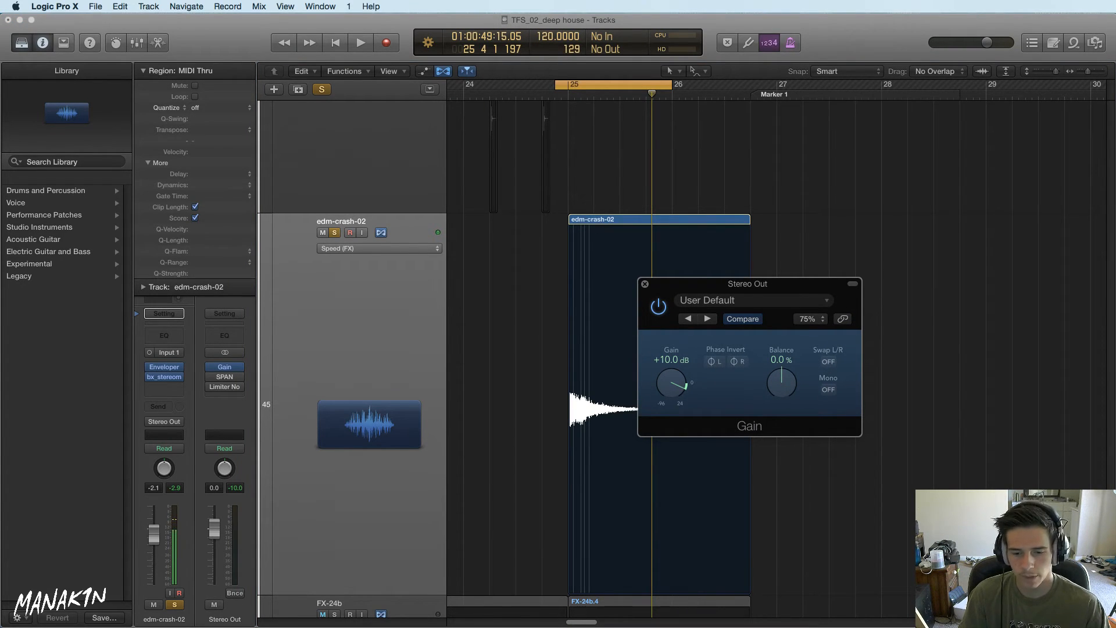
key("super+Tab")
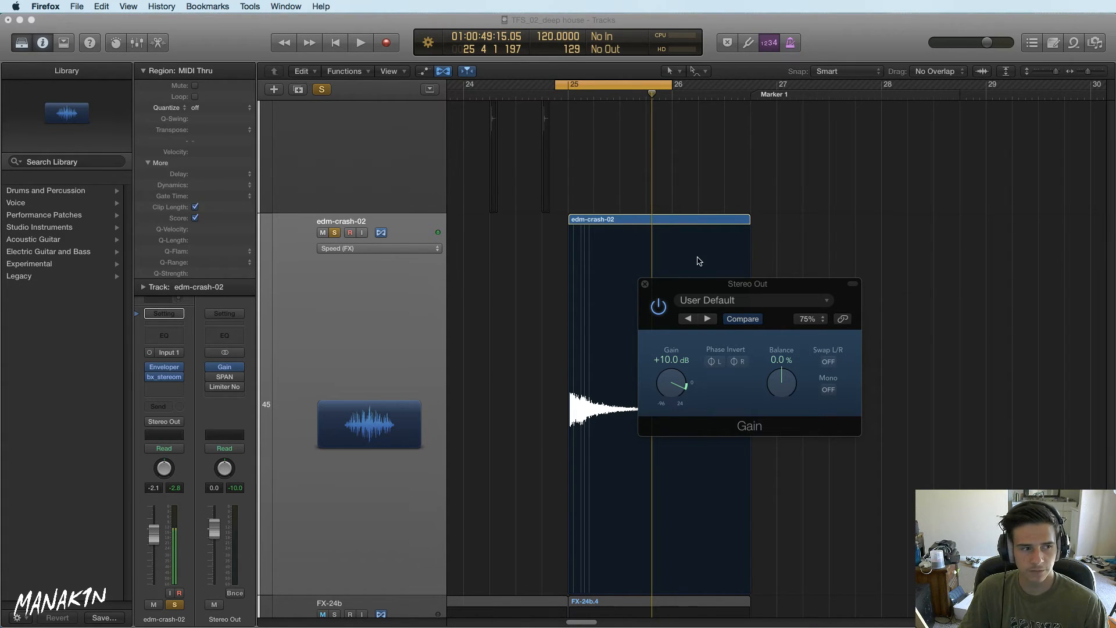
left_click(645, 283)
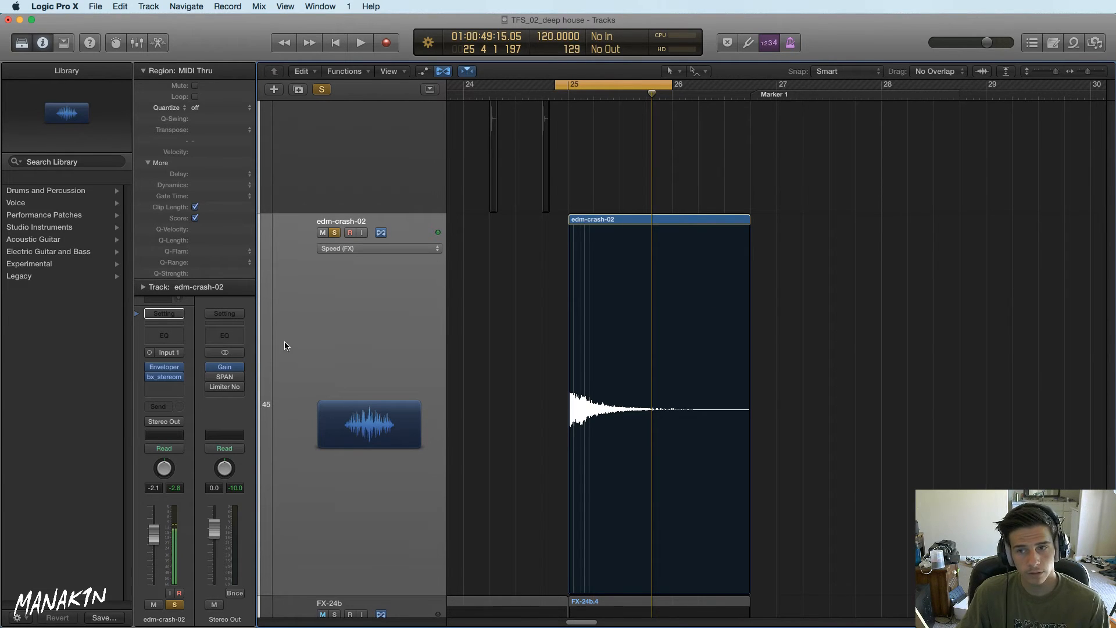
Insert a stereo Multipressor after bx_stereomaker on the edm-crash-02 track and remove it again
left_click(180, 386)
mouse_move(186, 417)
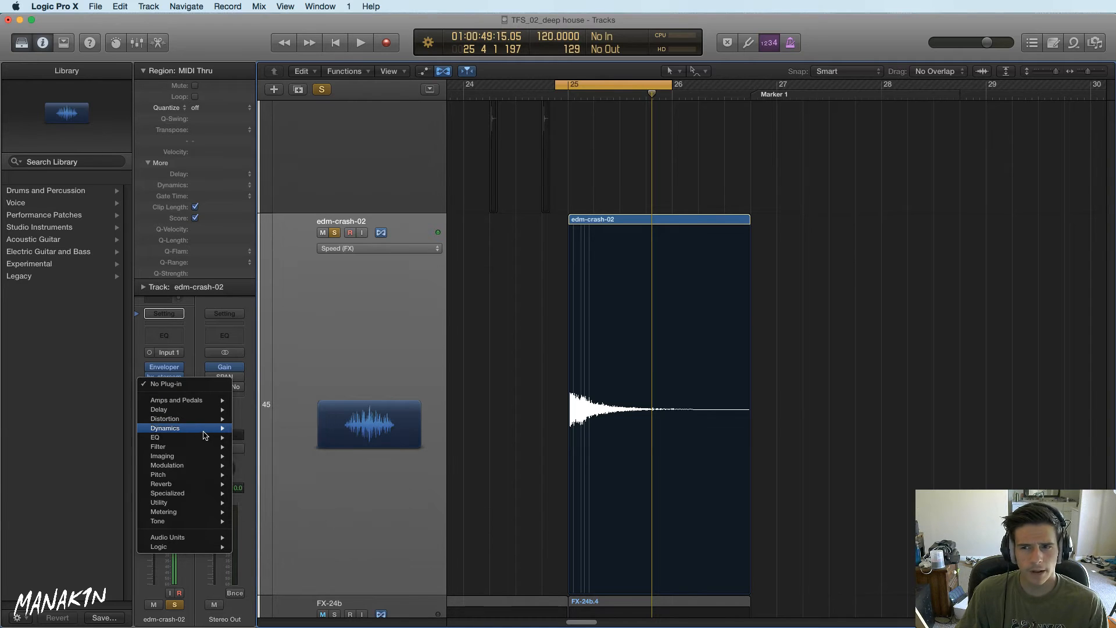
mouse_move(259, 440)
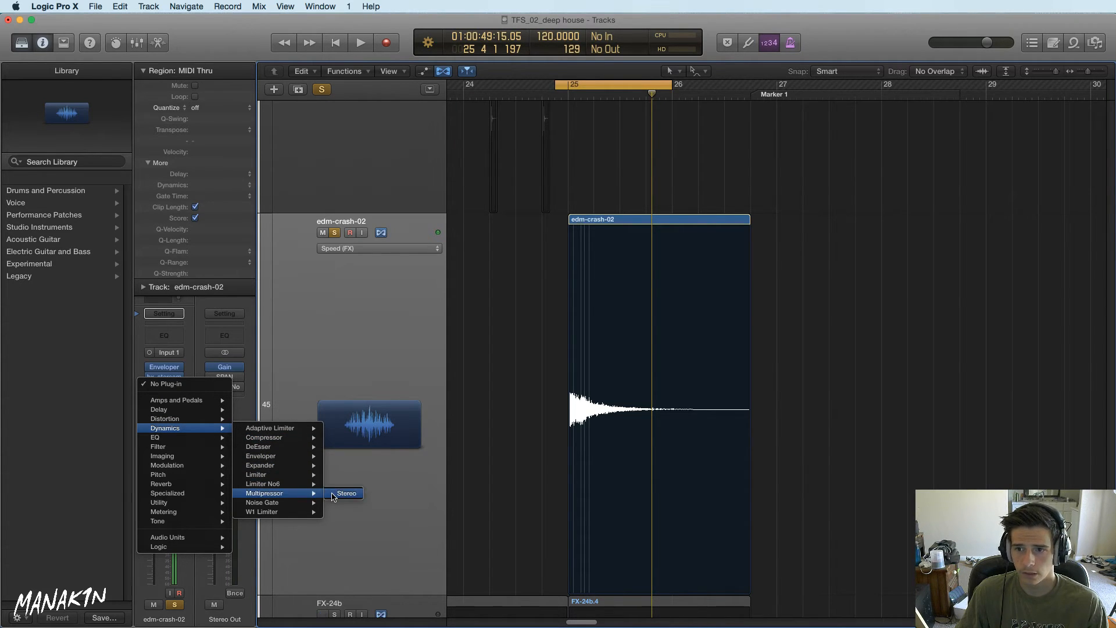
left_click(308, 493)
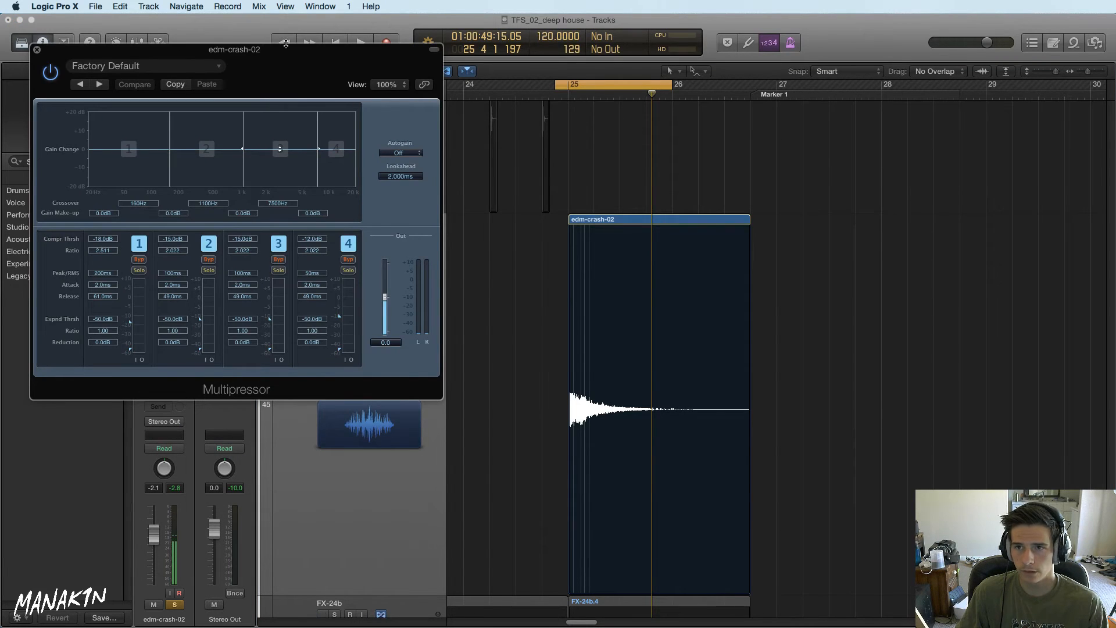
left_click_drag(286, 59, 624, 191)
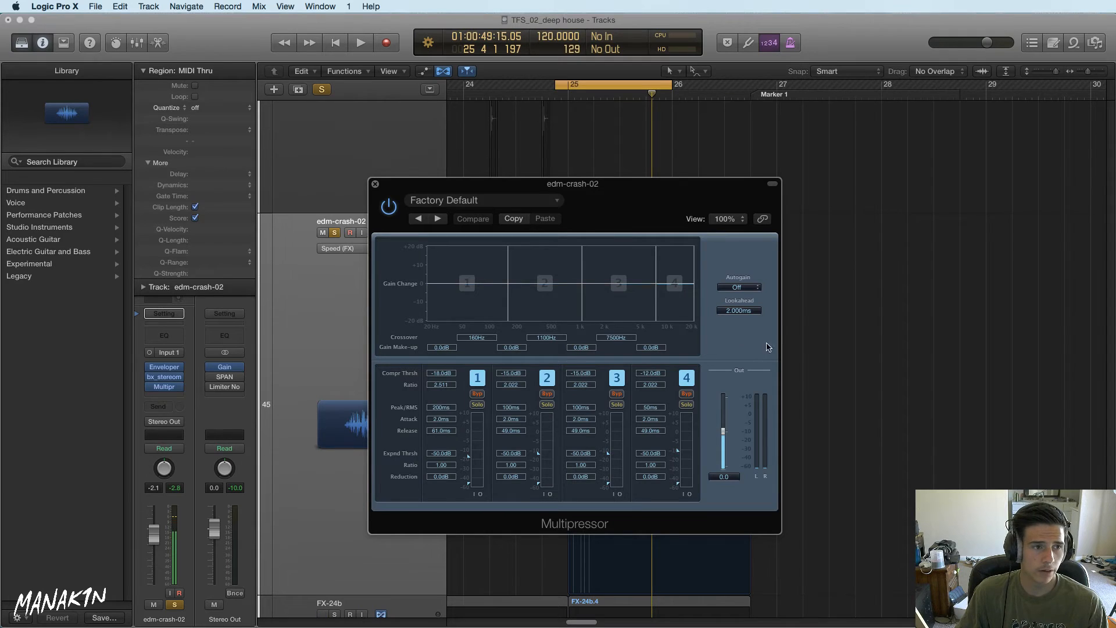
left_click_drag(599, 192, 619, 162)
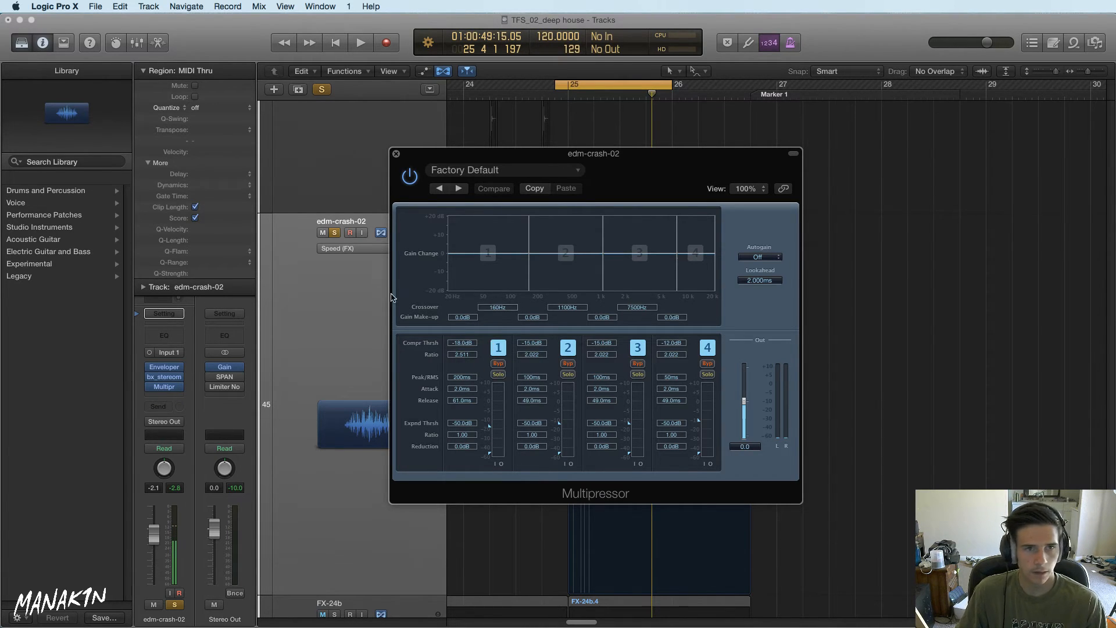
left_click(396, 154)
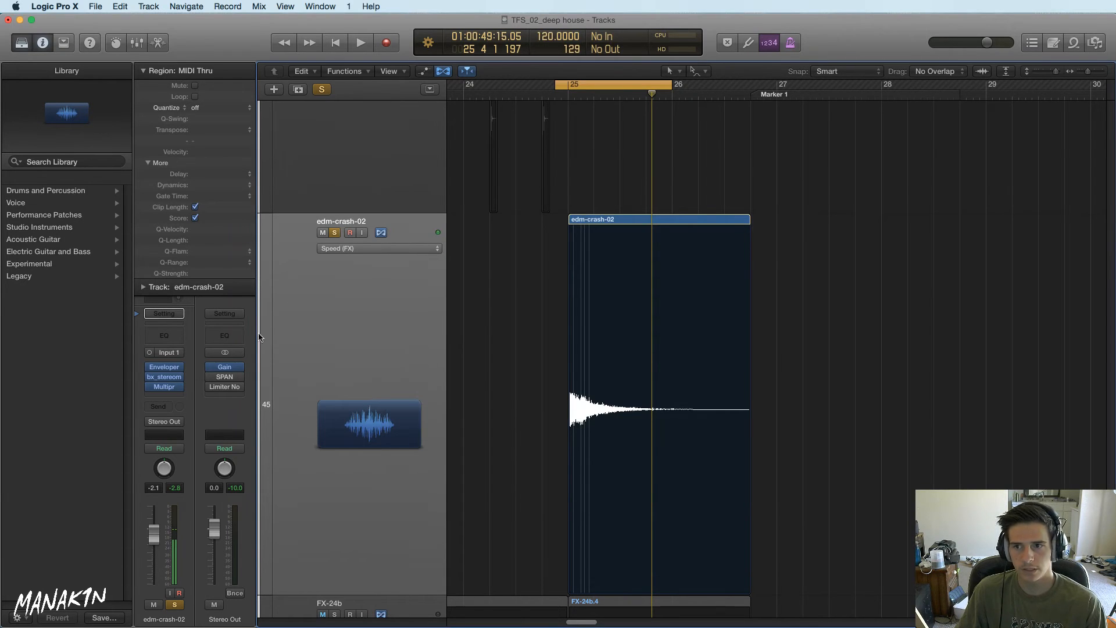
left_click(179, 386)
left_click(182, 404)
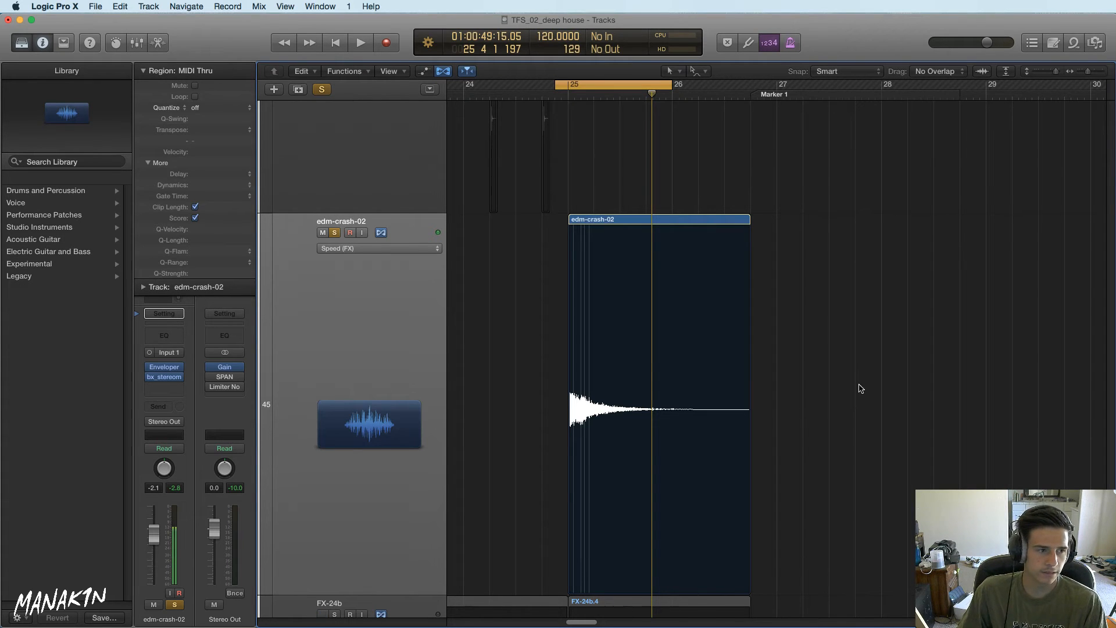
Turn off the cycle range and take the edm-crash-02 track out of solo
left_click(622, 85)
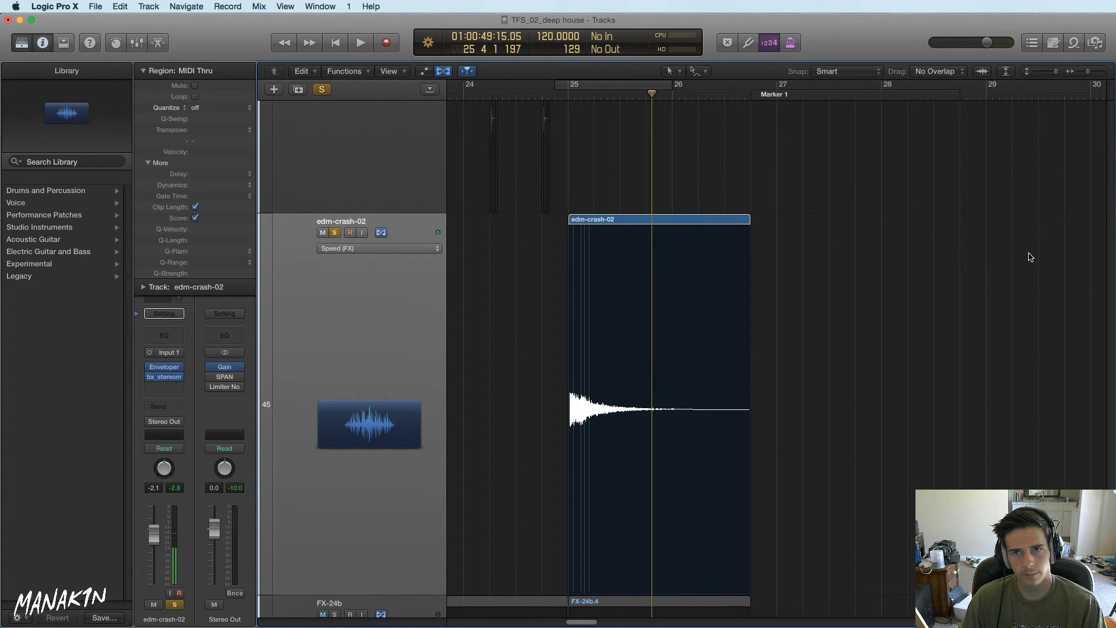
scroll(1000, 250, "left", 5)
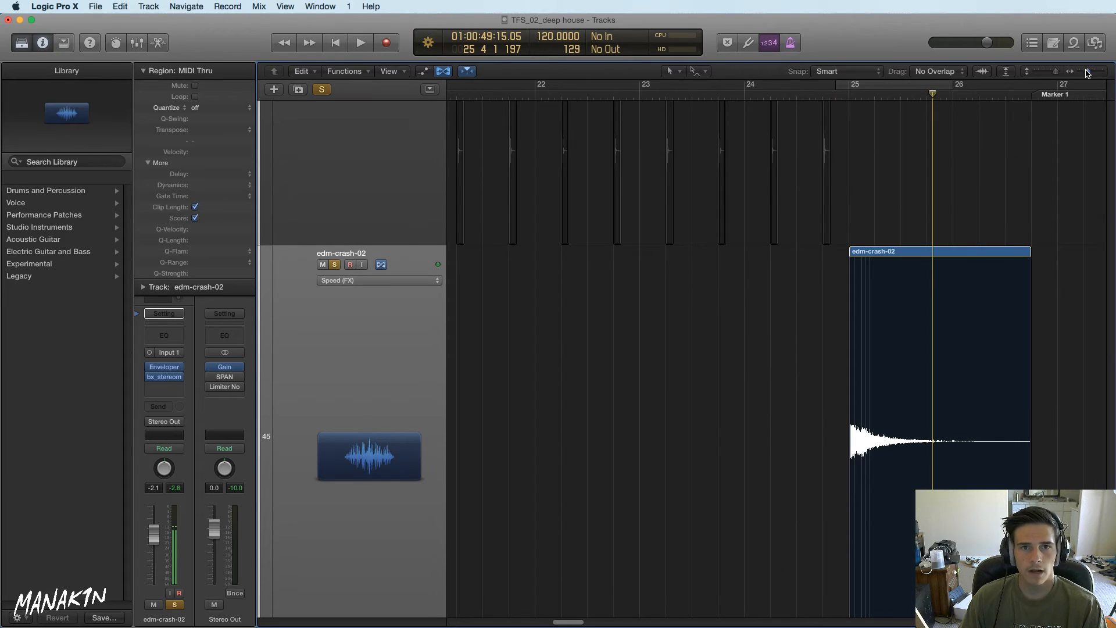
left_click_drag(1087, 71, 1048, 71)
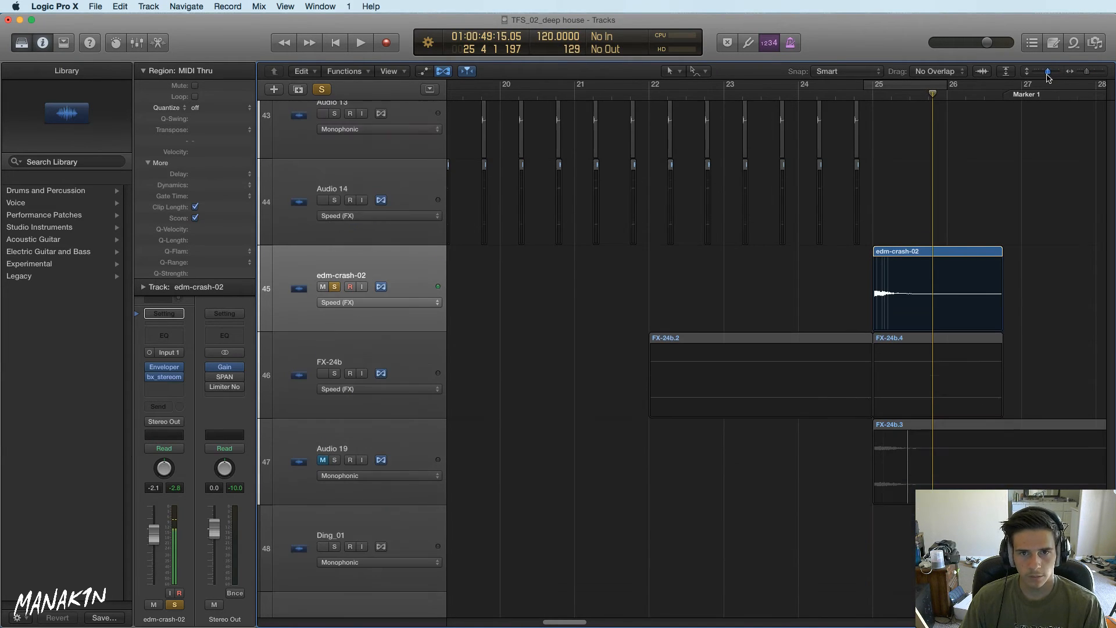
left_click(335, 287)
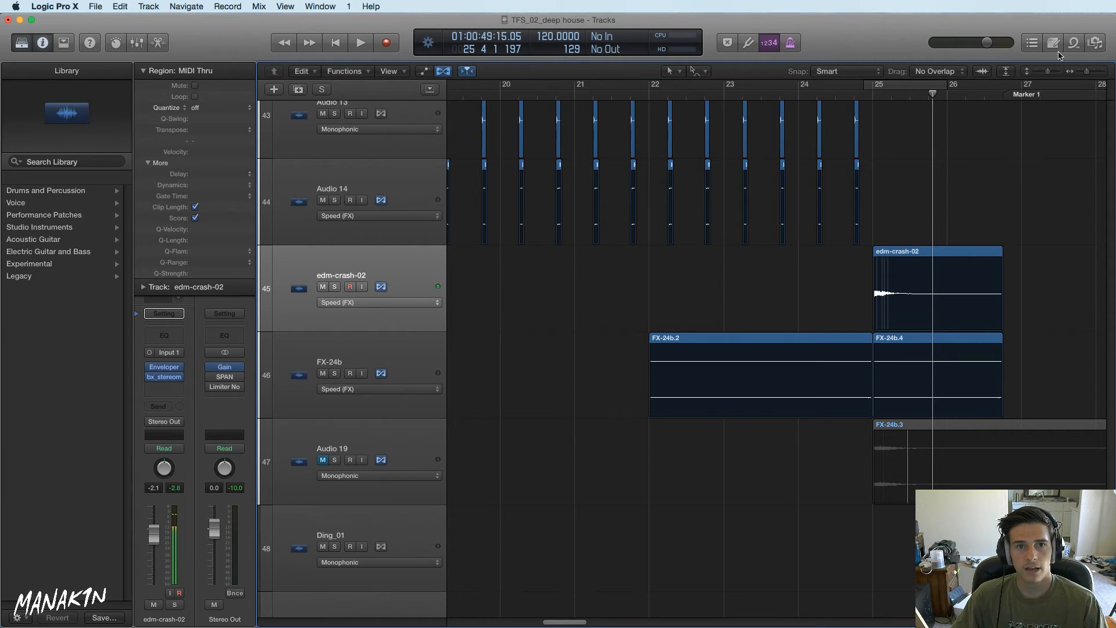
Play the full mix from bar 18 through the crash and stop just before bar 30
left_click_drag(1087, 71, 1083, 71)
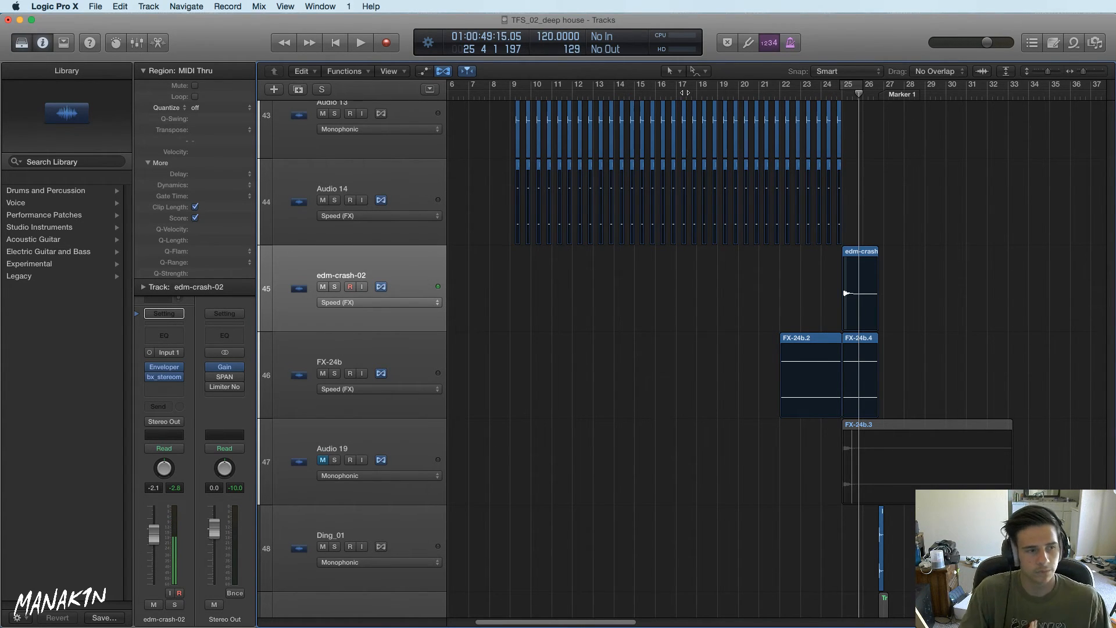
left_click(692, 93)
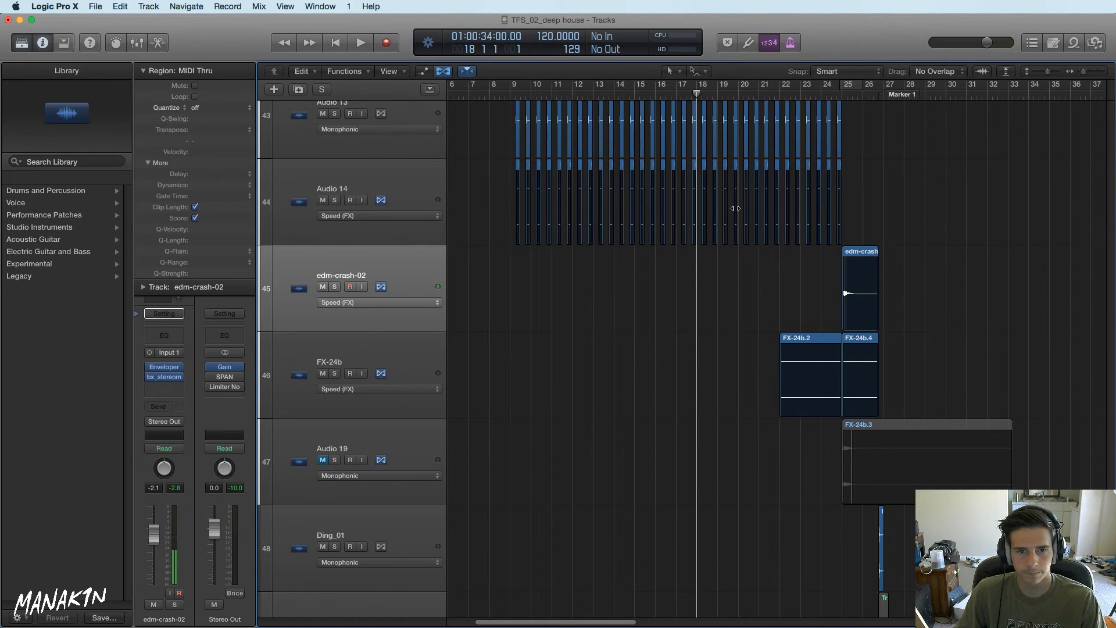
key("space")
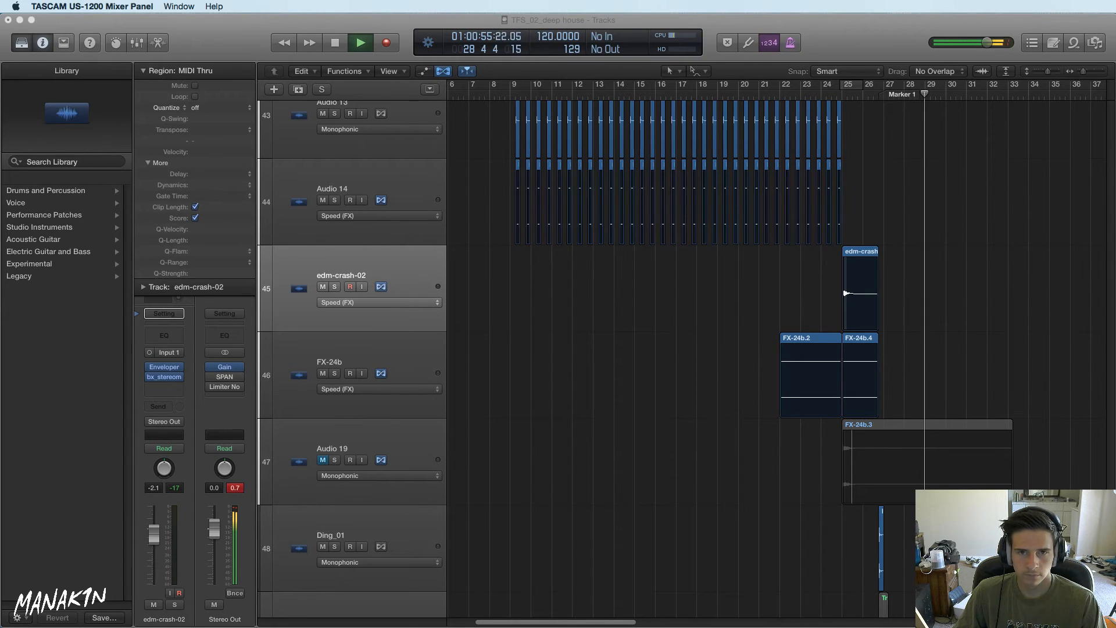
left_click(982, 197)
key("space")
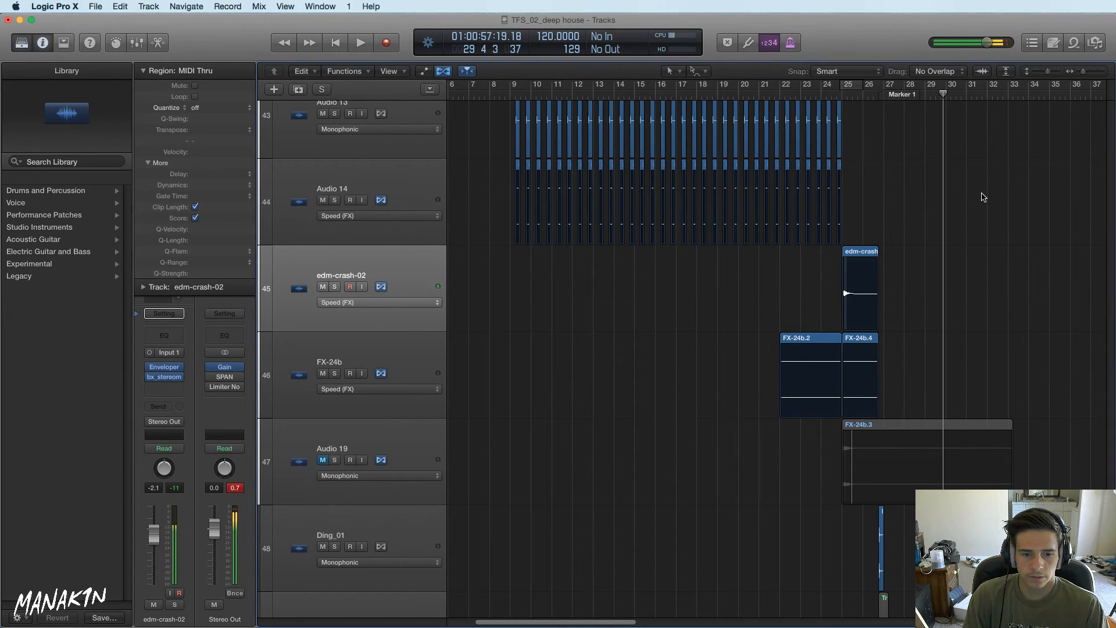
Turn the cycle range around bar 25 back on, solo the edm-crash-02 track, and play the crash
left_click(822, 92)
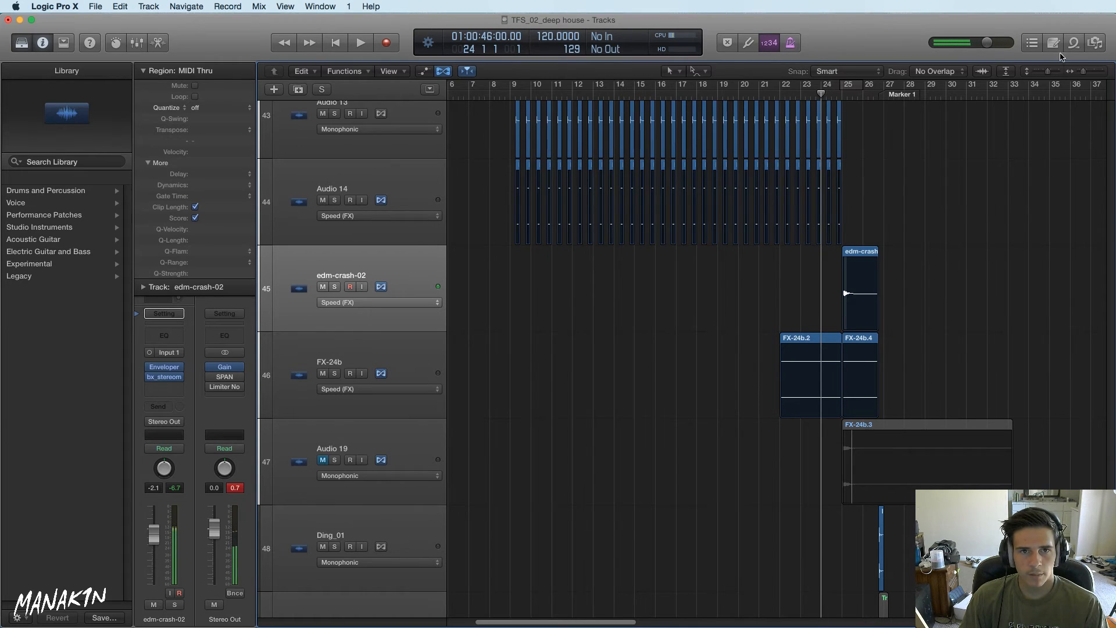
left_click_drag(1084, 74, 1091, 74)
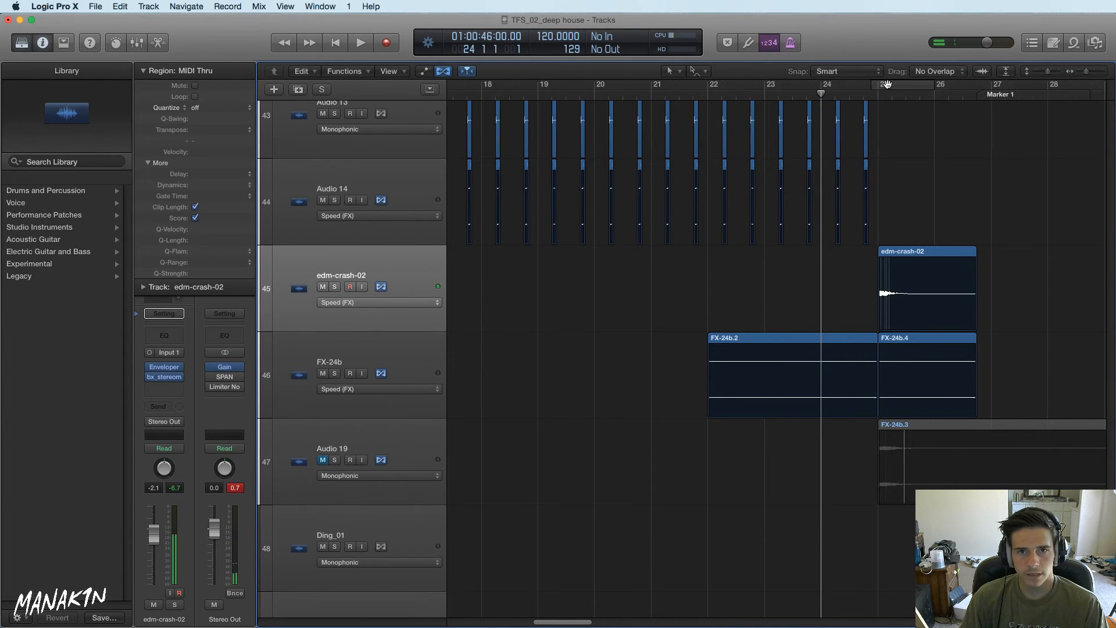
key("space")
left_click(335, 286)
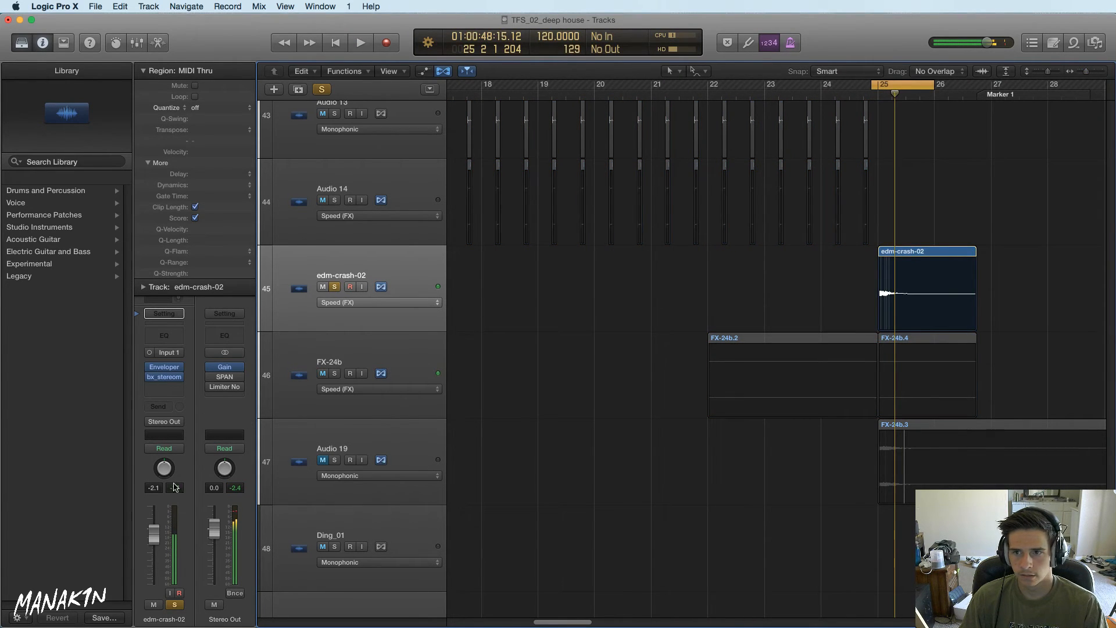
key("space")
Open bx_stereomaker, vary its Tone between about 330 and 500 Hz while replaying the crash, and close it with playback stopped
left_click(167, 386)
left_click(168, 373)
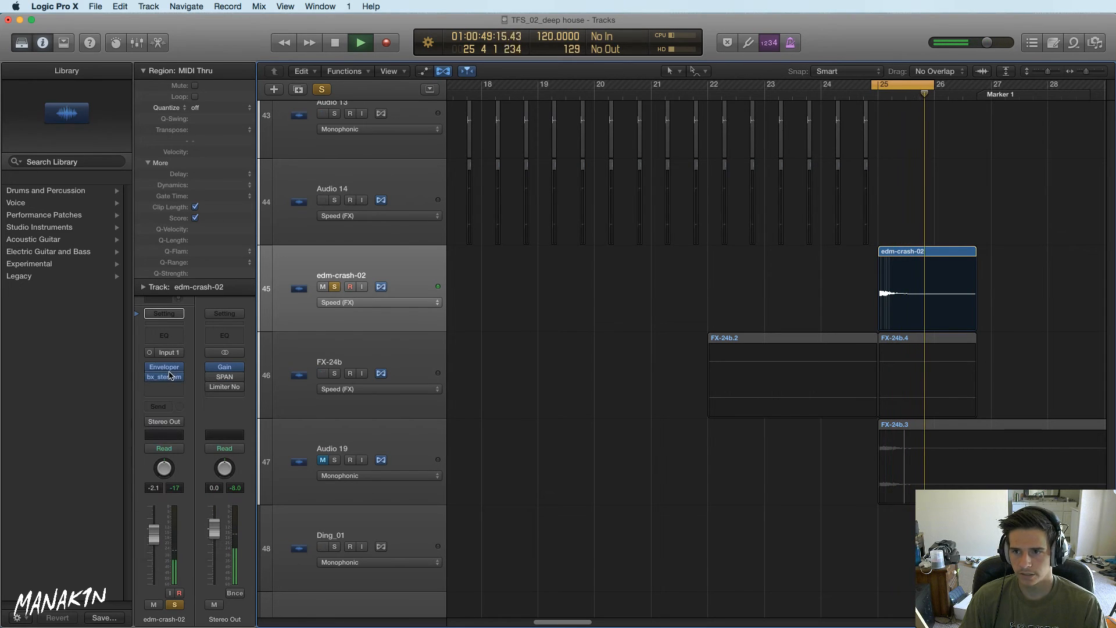
left_click(169, 376)
key("space")
key("space")
mouse_move(471, 210)
left_mouse_down()
mouse_move(475, 198)
mouse_move(474, 209)
left_mouse_up()
key("space")
key("space")
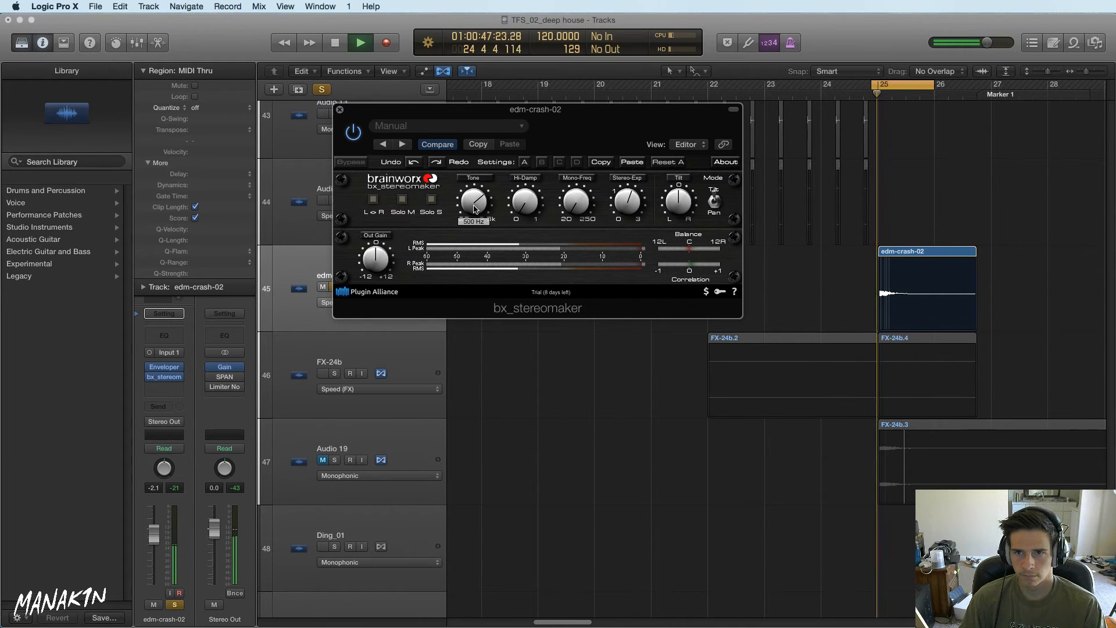
key("space")
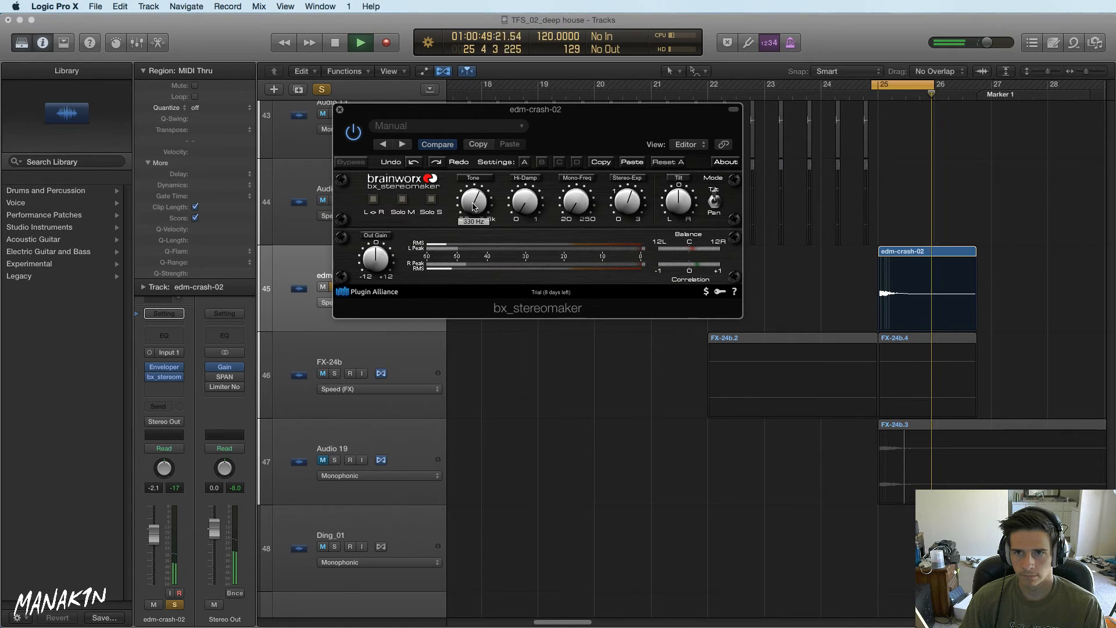
key("space")
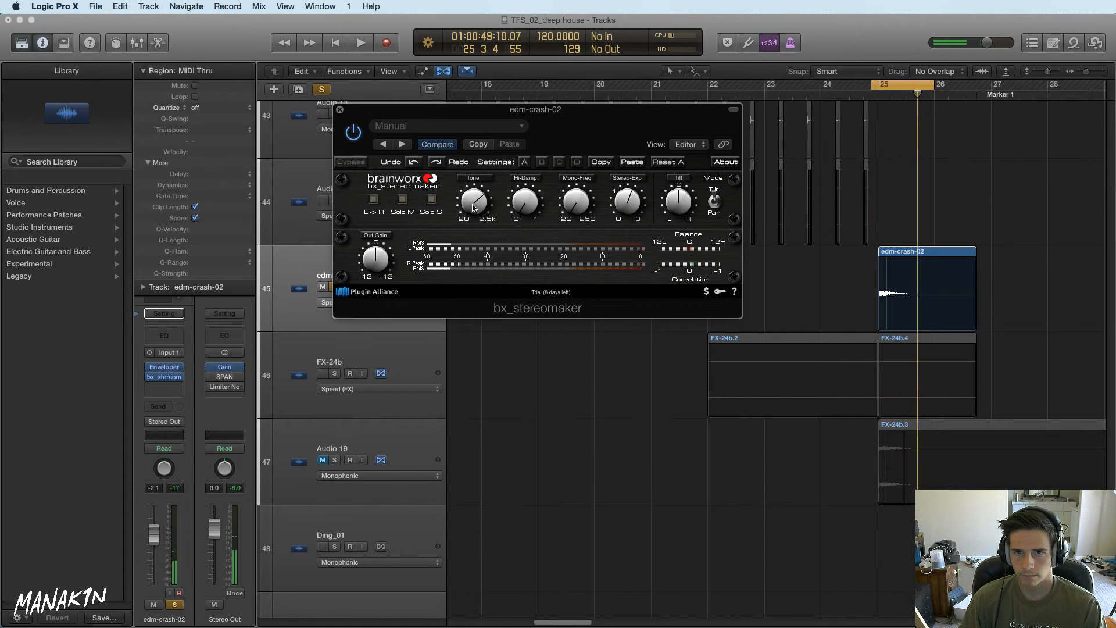
key("space")
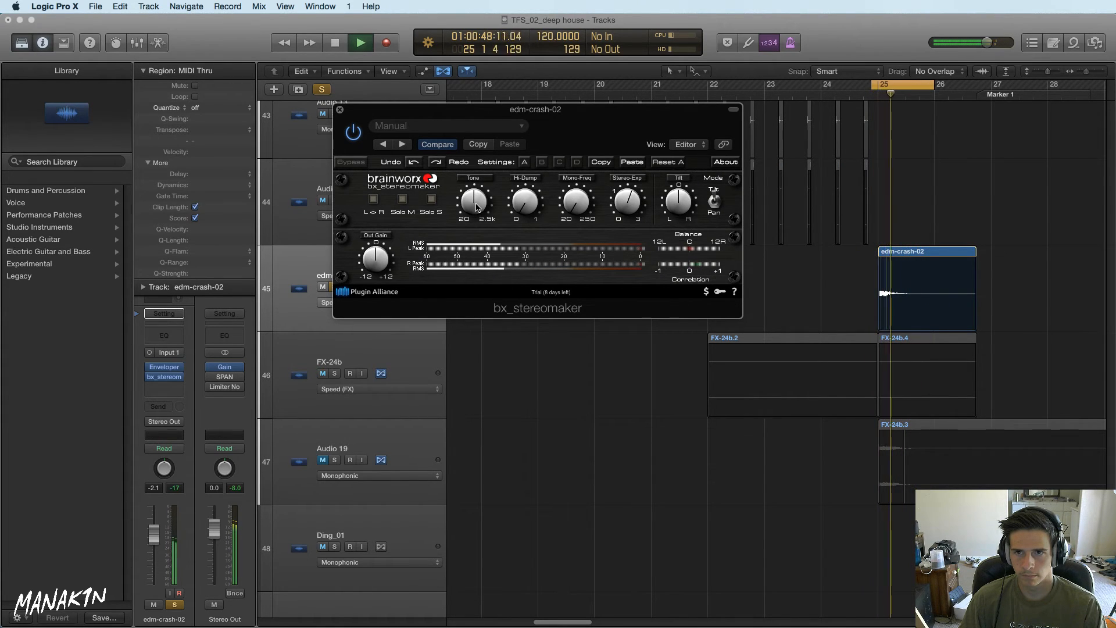
left_click(340, 109)
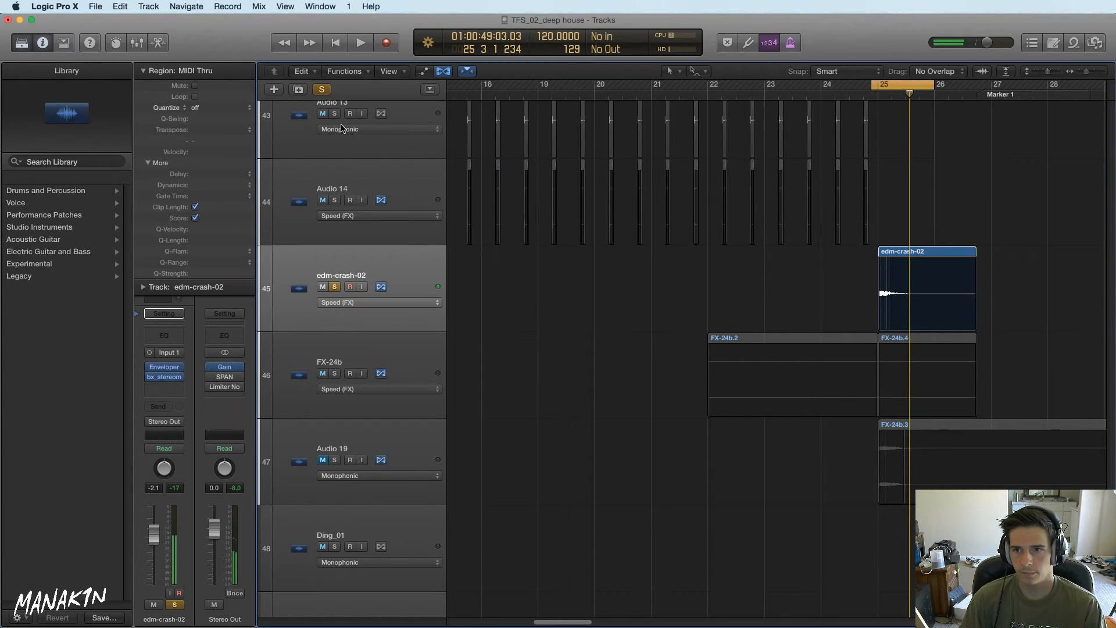
Add a Channel EQ to the crash with a 580 Hz, 12dB/Oct low cut and a -6.5 dB dip at 760 Hz
left_click(182, 335)
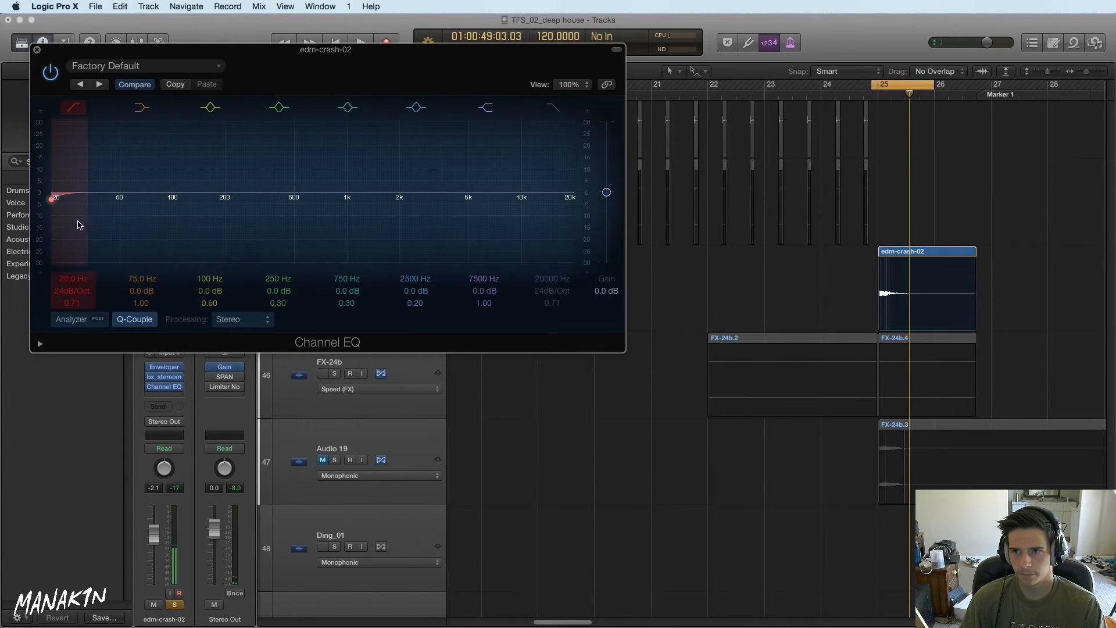
left_click_drag(78, 225, 428, 227)
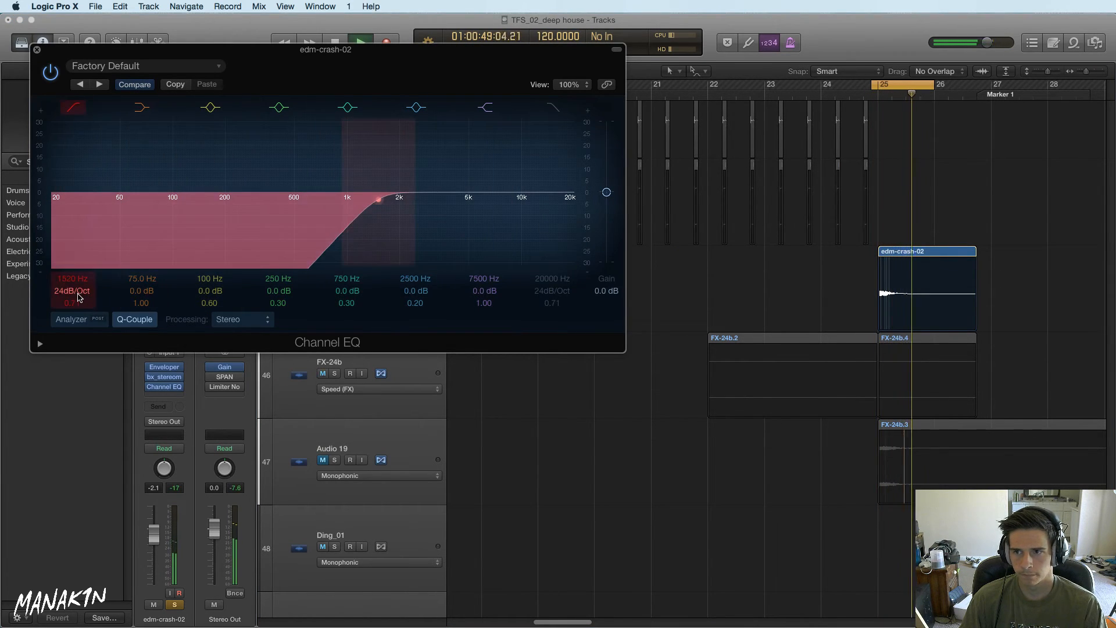
left_click_drag(80, 298, 79, 308)
left_click_drag(387, 226, 364, 244)
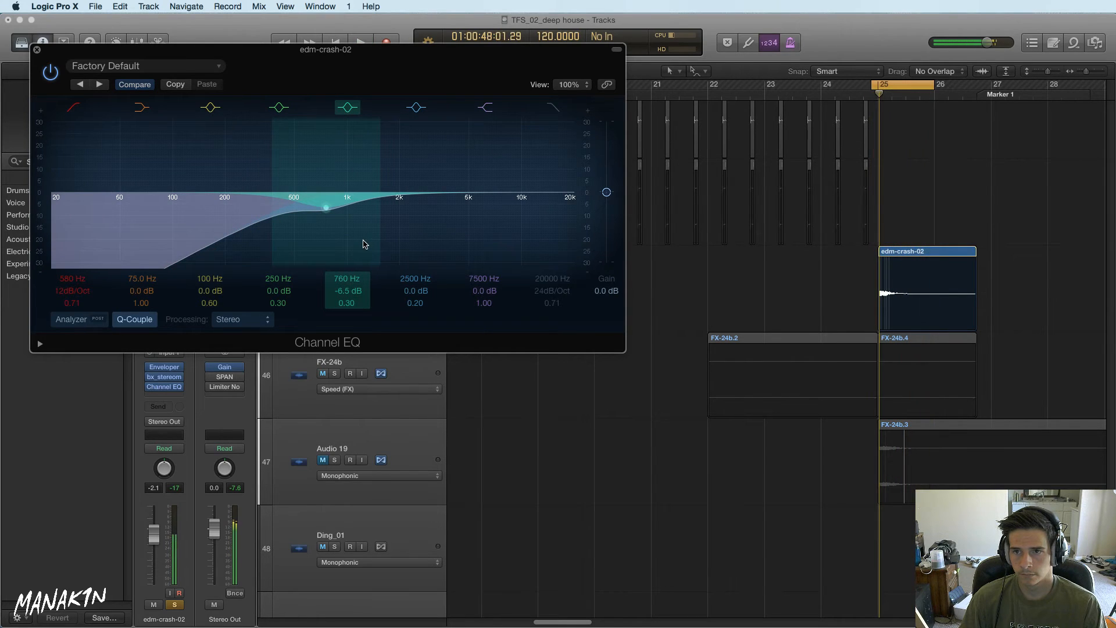
left_click(36, 51)
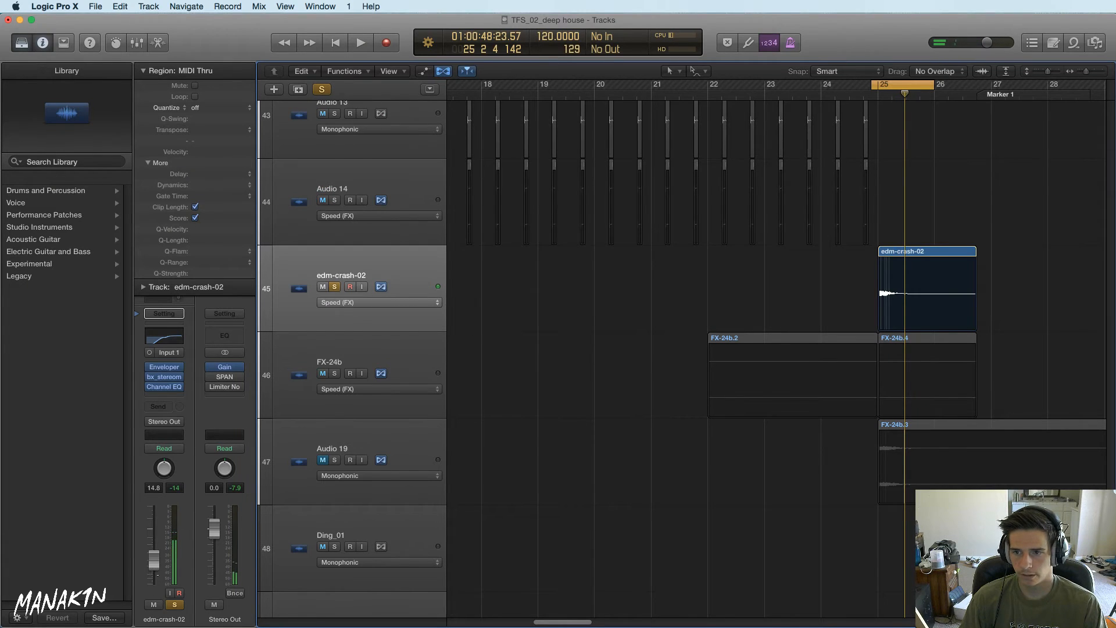
Set the edm-crash-02 track's volume to -5.5 dB and replay the soloed crash
key("space")
left_click_drag(160, 561, 161, 541)
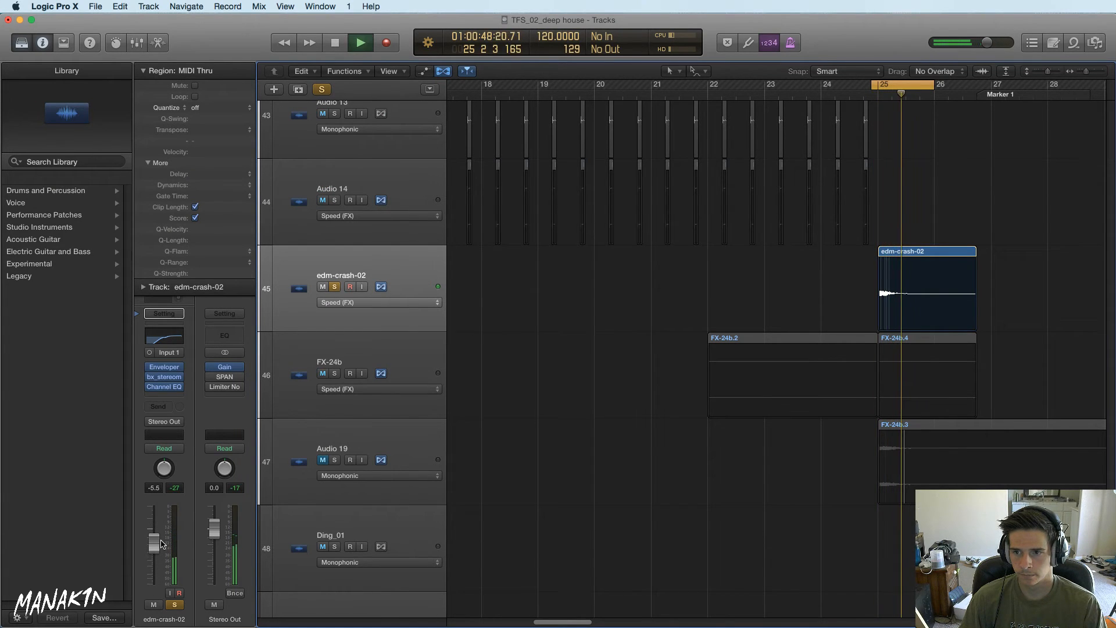
key("space")
key("space")
key("space")
key("space")
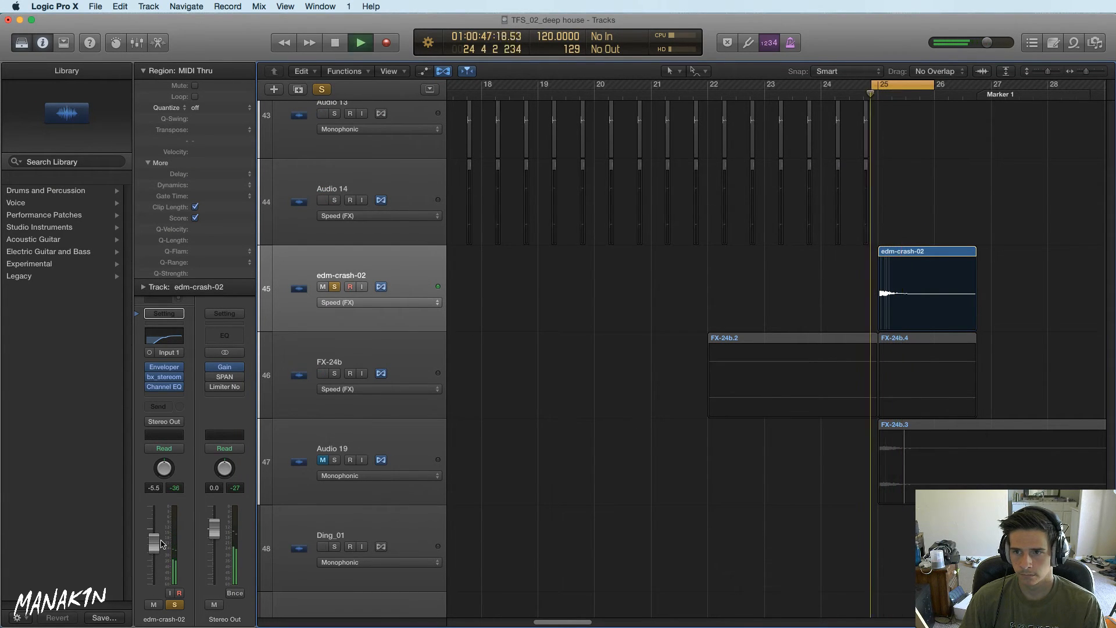
key("space")
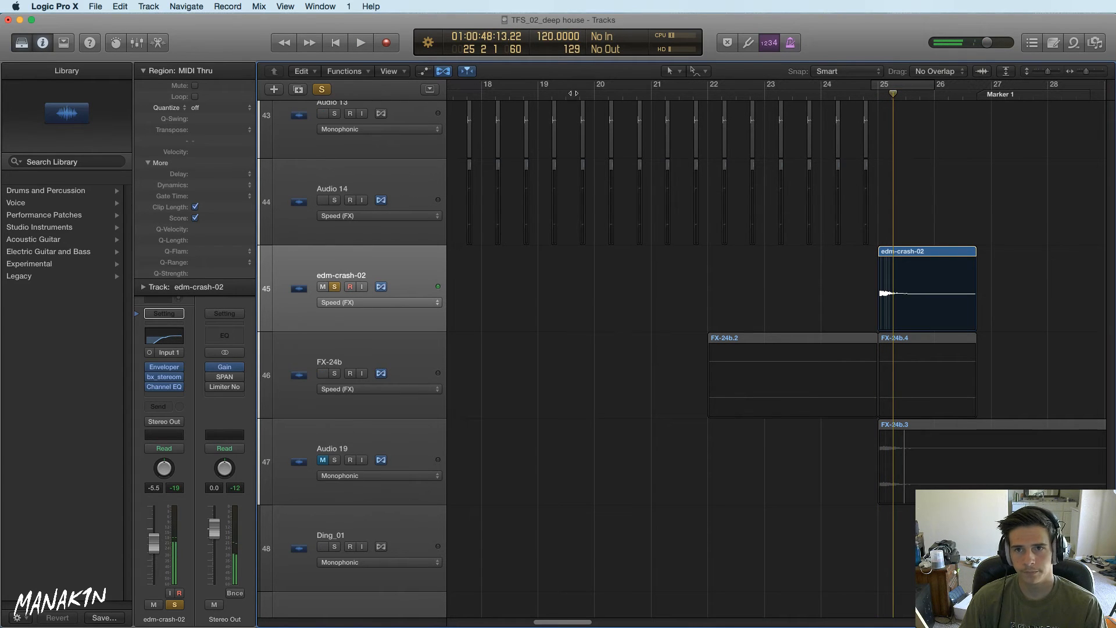
Turn off the cycle range and the edm-crash-02 solo, and play the full mix from about bar 18 through the crash
left_click(510, 93)
key("space")
left_click(335, 286)
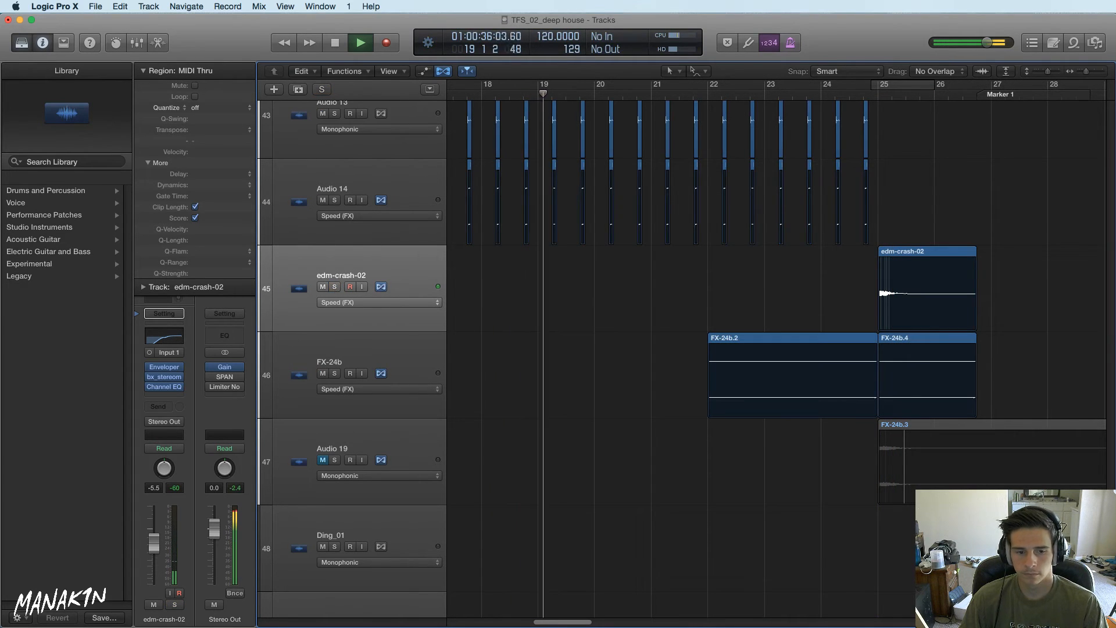
key("super+Tab")
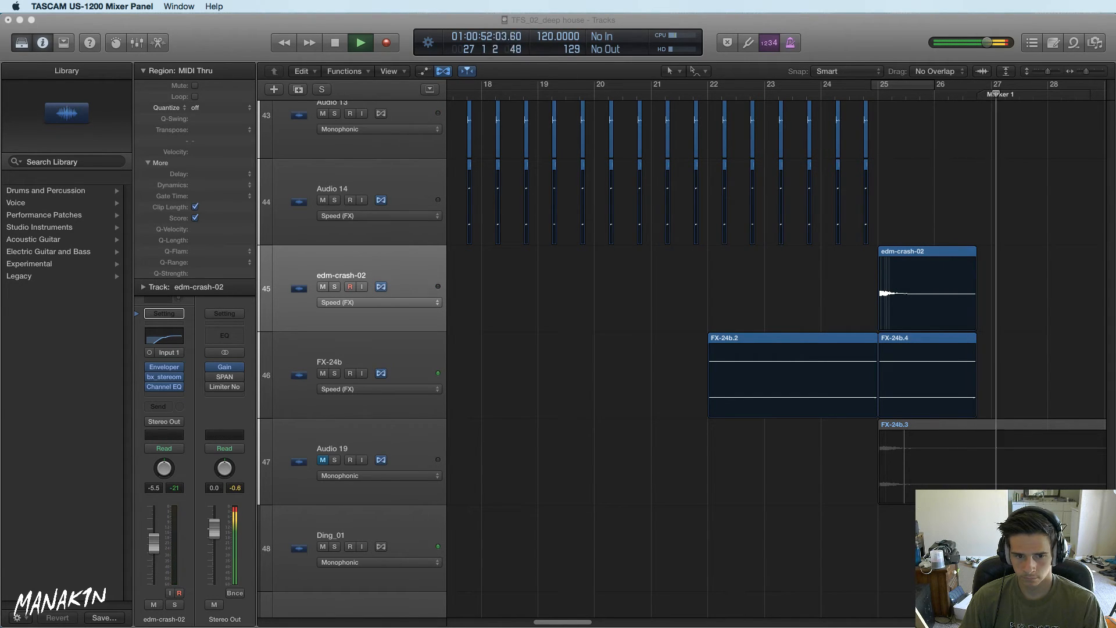
left_click(822, 310)
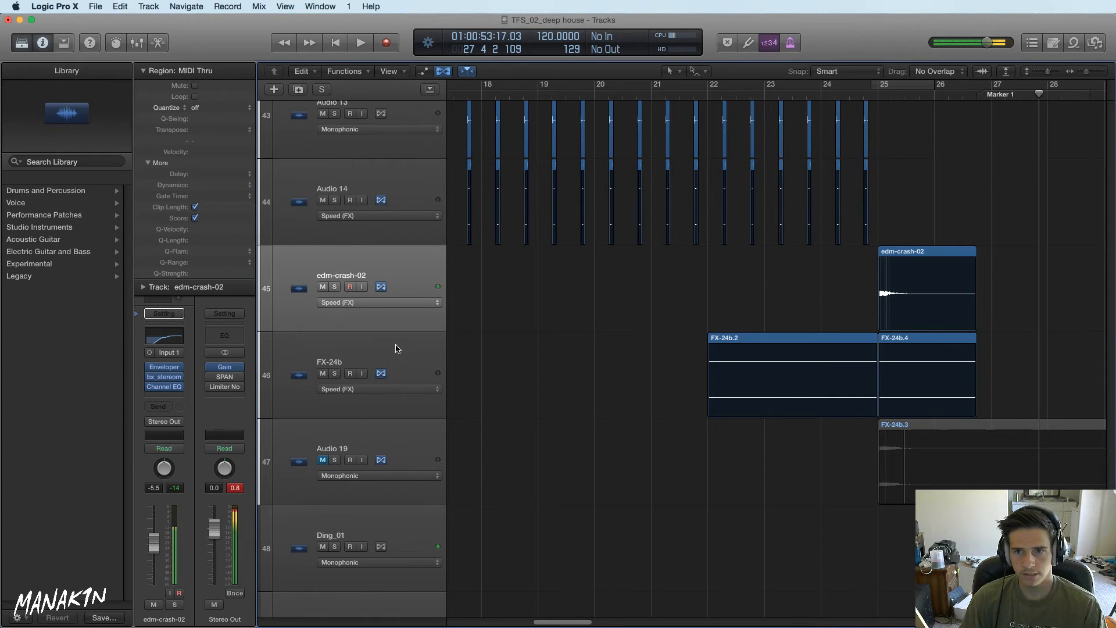
Lower the edm-crash-02 track's volume to -7.2 dB and play the mix from around bar 24 through the crash
left_click(358, 281)
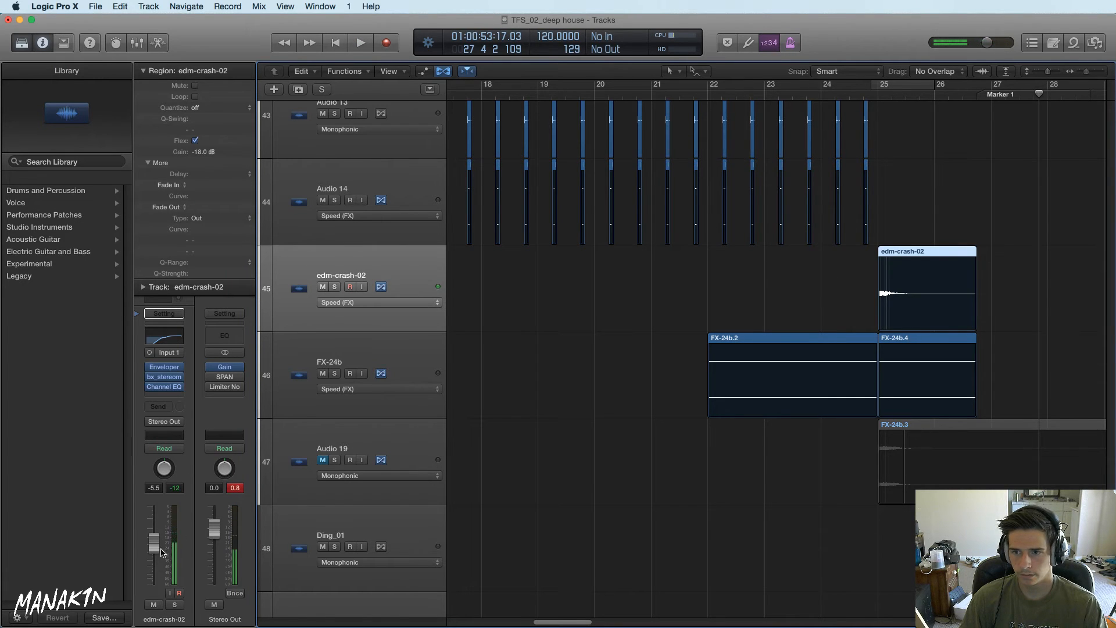
left_click(816, 97)
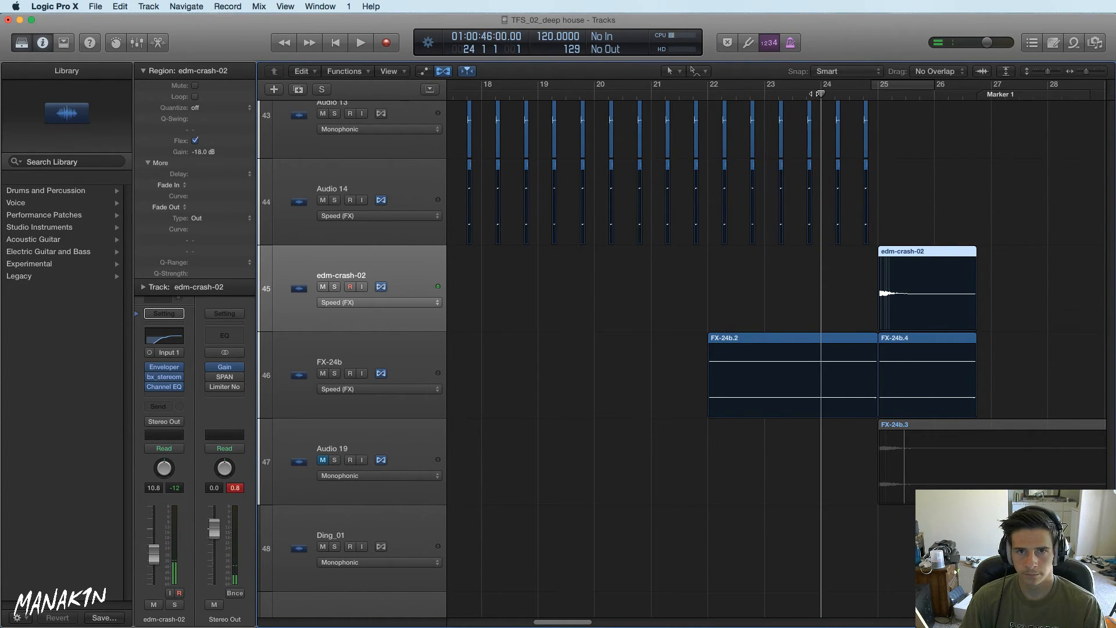
key("space")
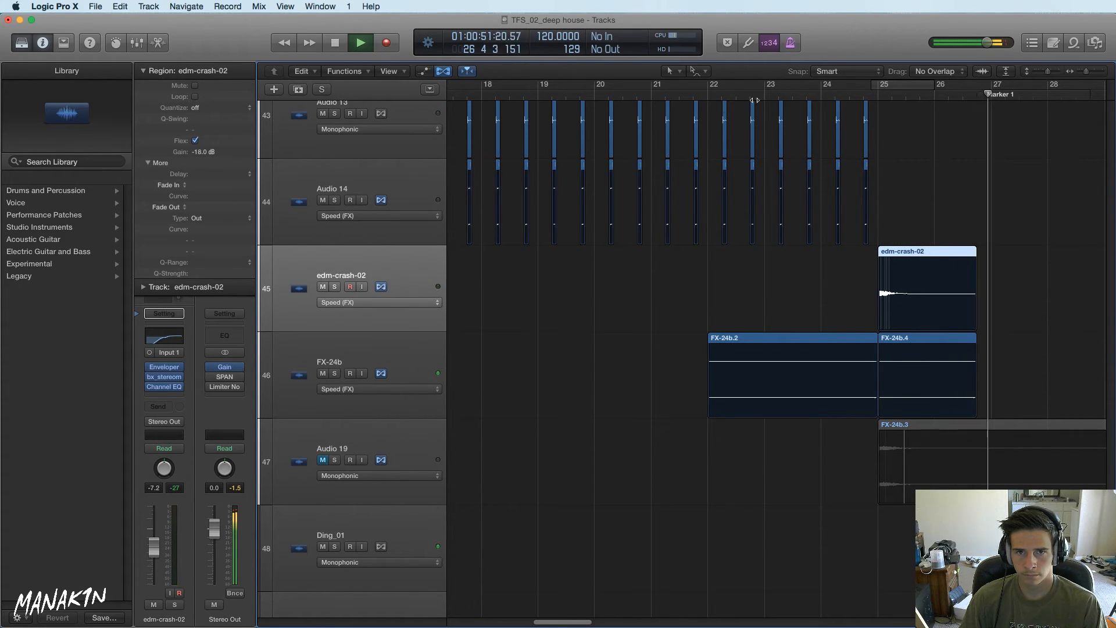
left_click(791, 95)
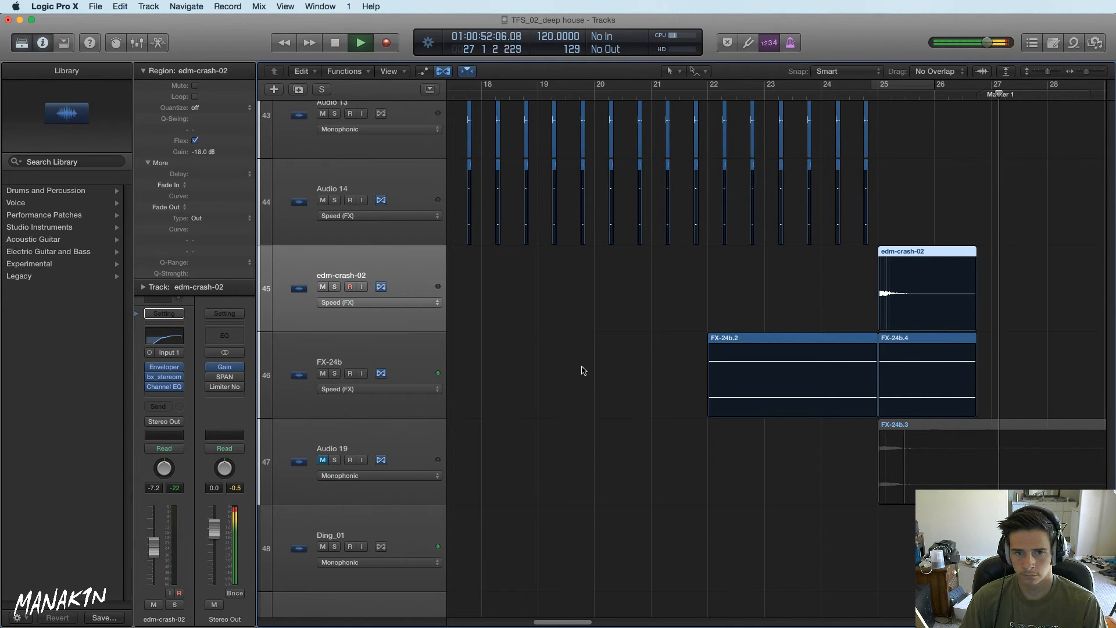
key("space")
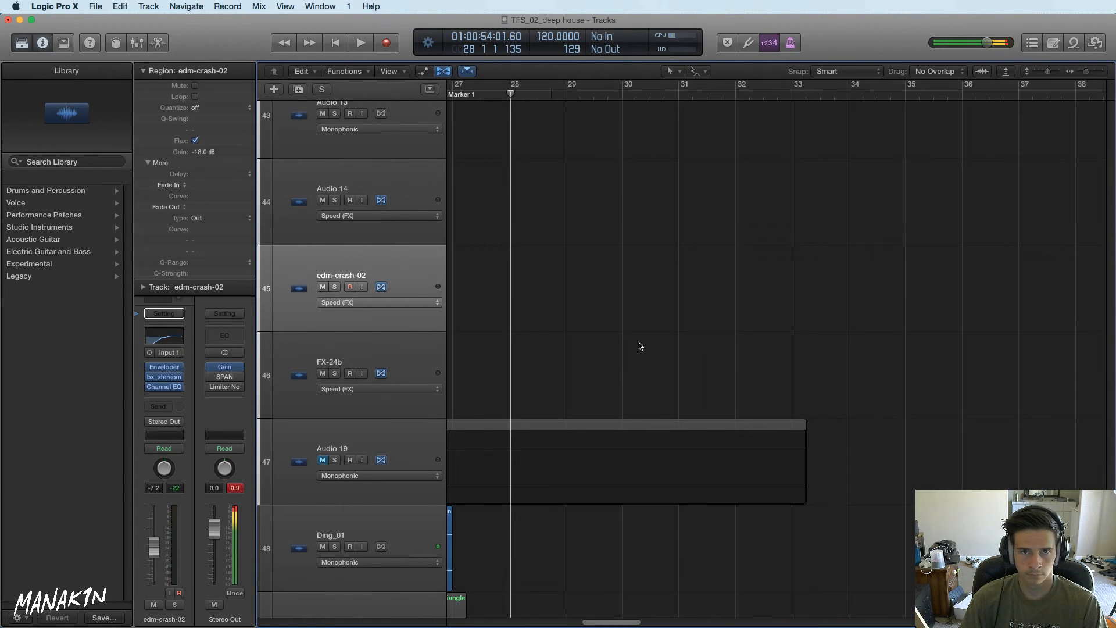
Slightly lower the Stereo-Exp of the crash's bx_stereomaker while replaying the transition into bar 27, and close the plug-in
left_click_drag(629, 622, 582, 623)
key("space")
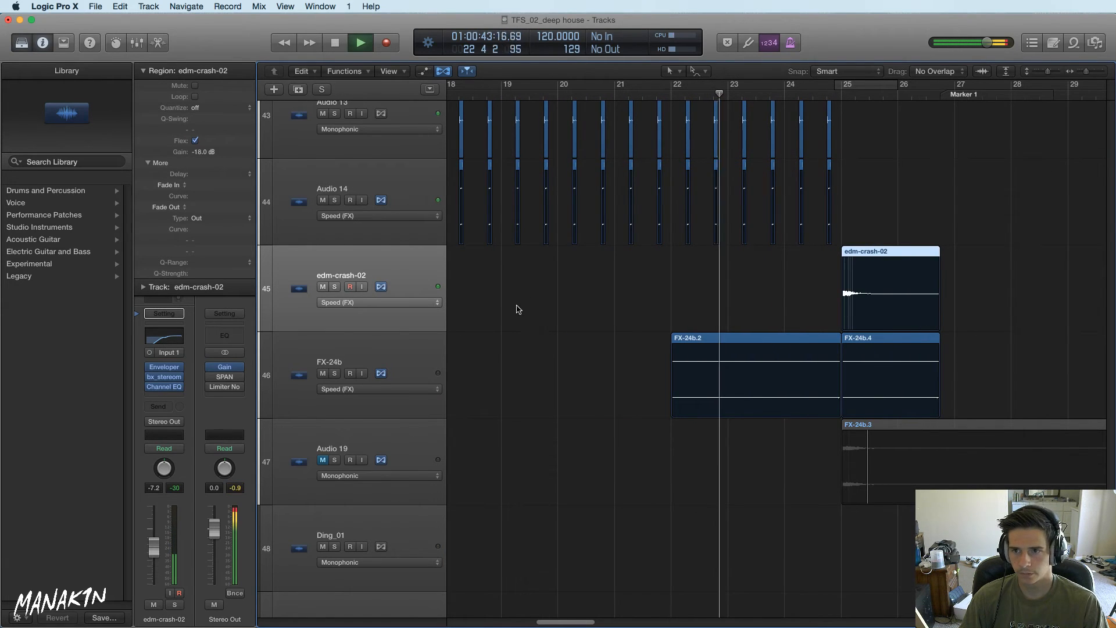
left_click(165, 380)
left_click(164, 378)
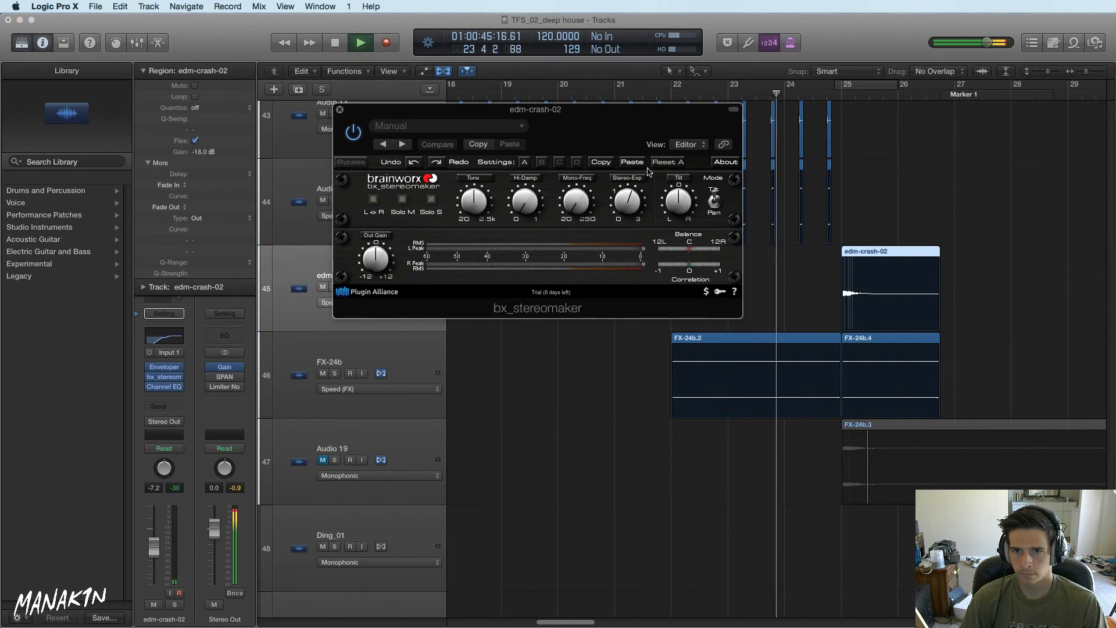
mouse_move(630, 209)
left_mouse_down()
mouse_move(628, 223)
mouse_move(629, 208)
left_mouse_up()
left_click(814, 97)
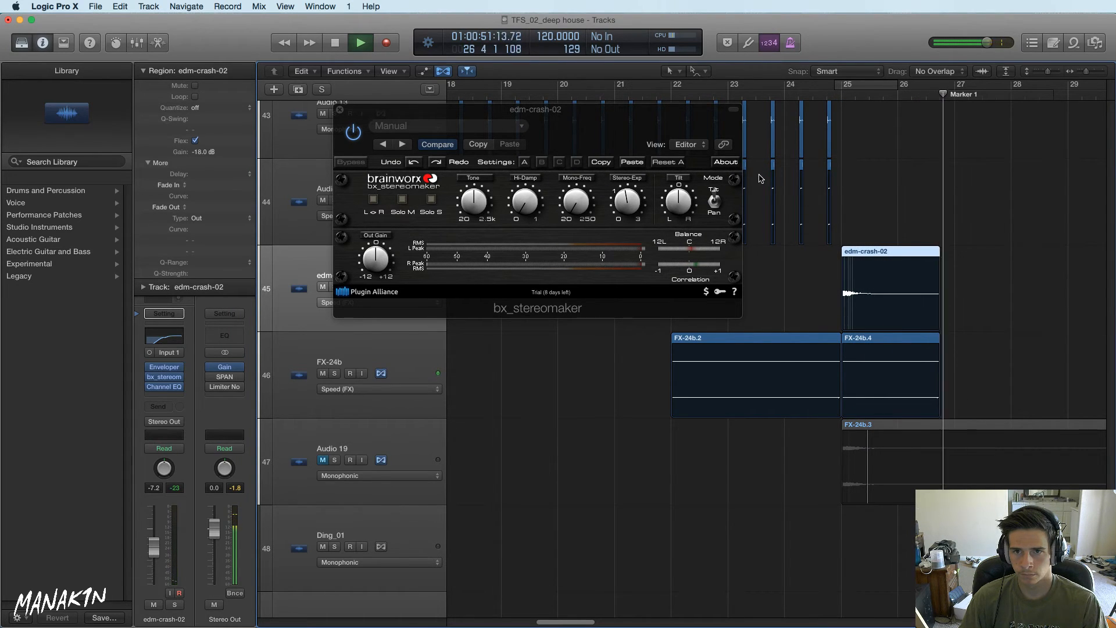
left_click(340, 111)
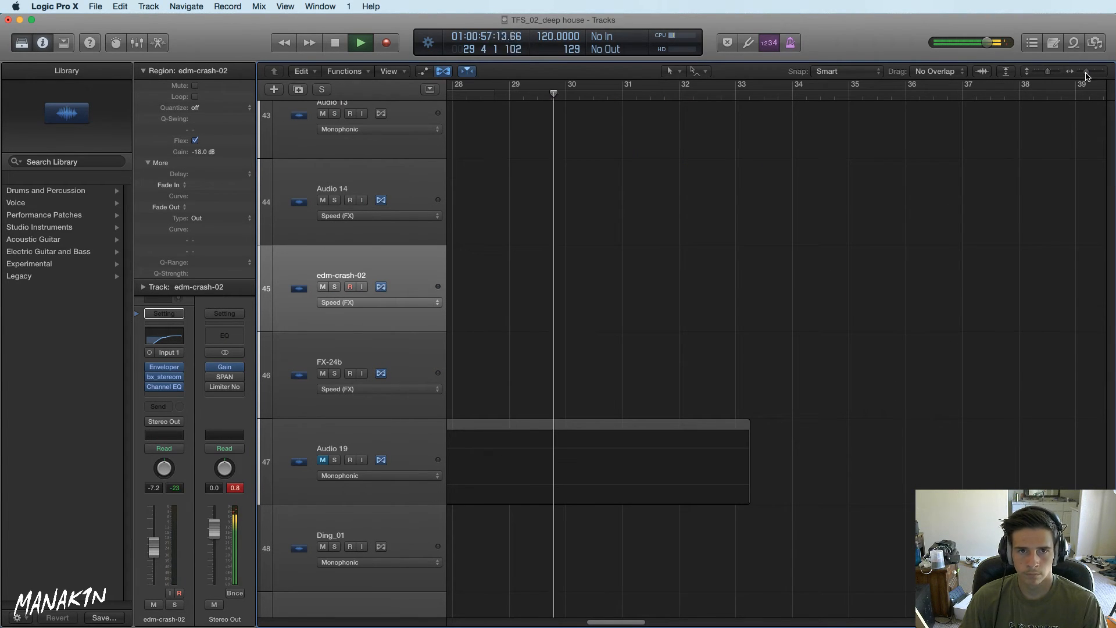
Stop playback, show the project's Note Pad, and bring the surrounding tracks into view around the crash to review the notes
left_click_drag(1086, 72, 1083, 73)
key("space")
left_click(1053, 43)
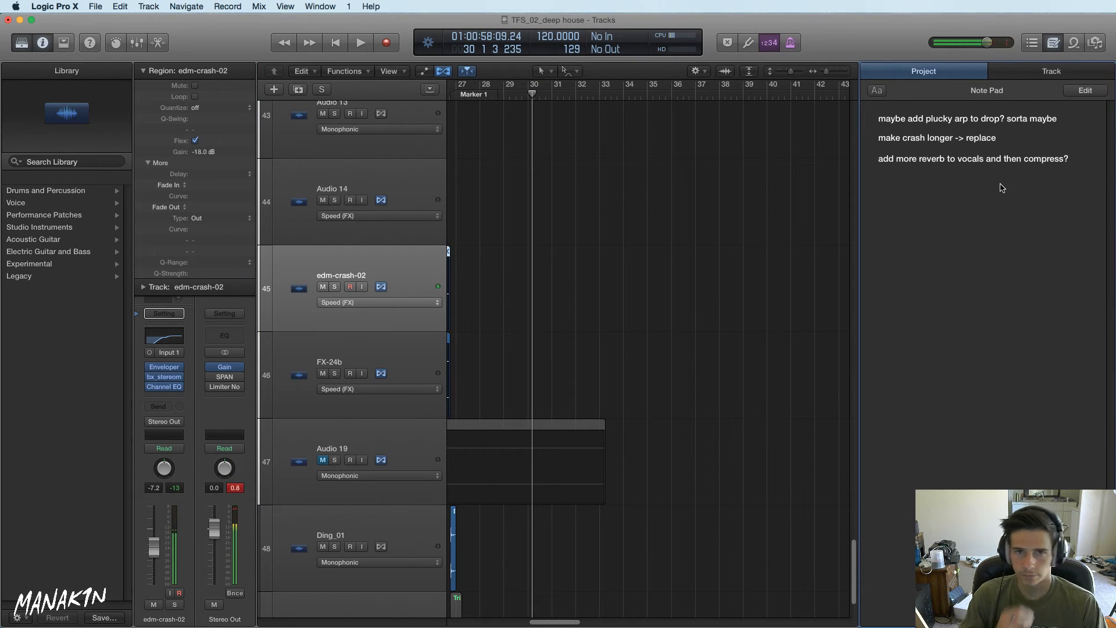
scroll(813, 340, "up", 4)
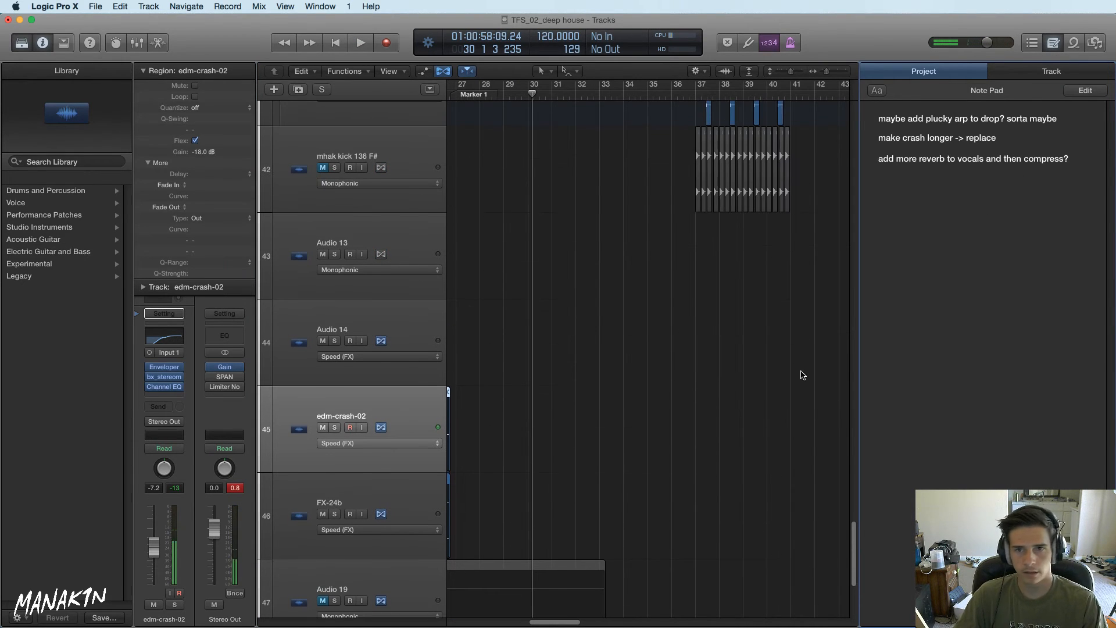
scroll(766, 100, "left", 10)
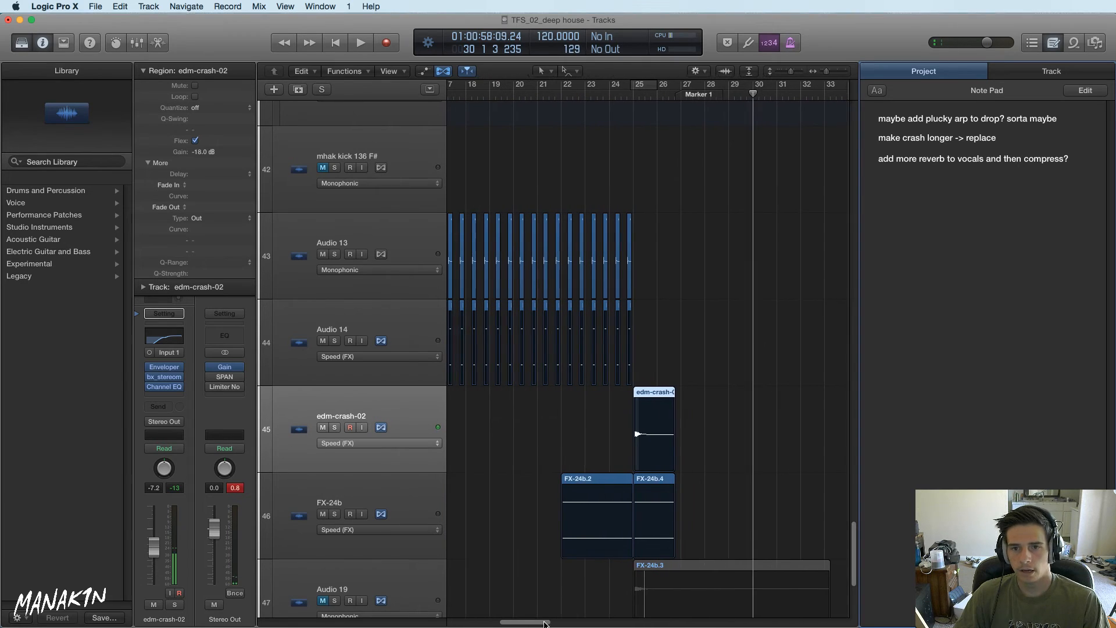
left_click_drag(796, 71, 785, 75)
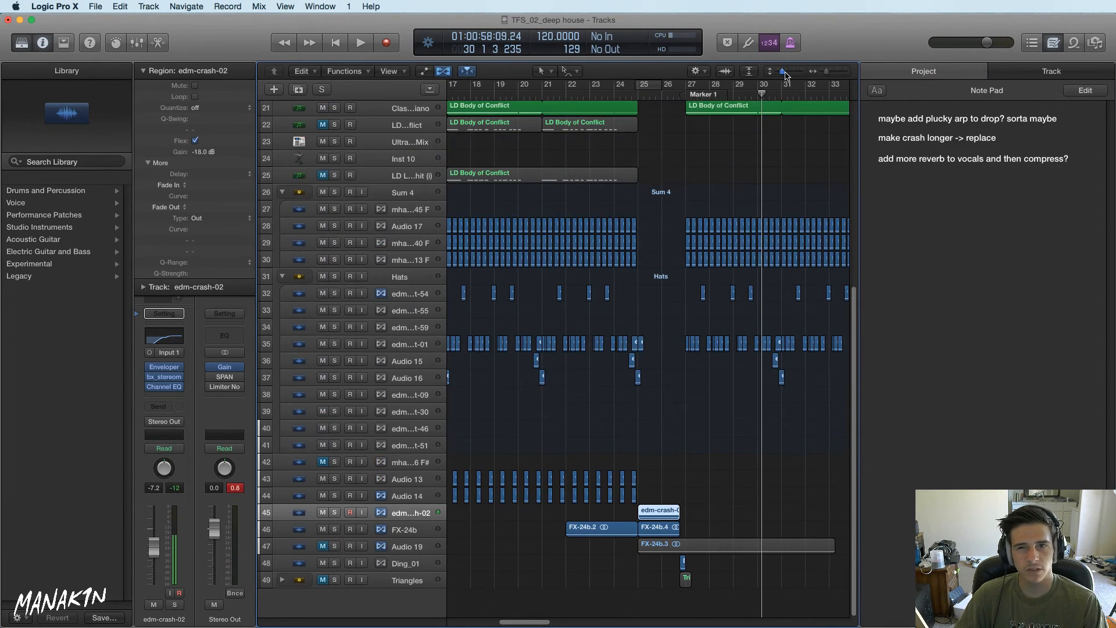
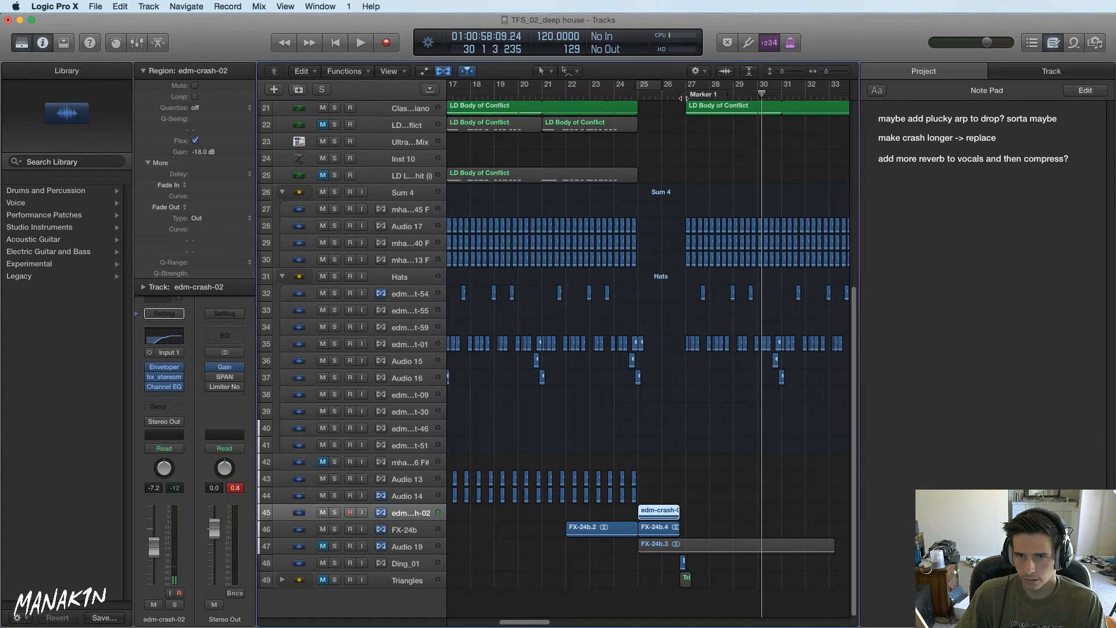
Replay the transition around bars 25 to 27 in the full mix and with the FX-24b track soloed, and remove the solo
key("space")
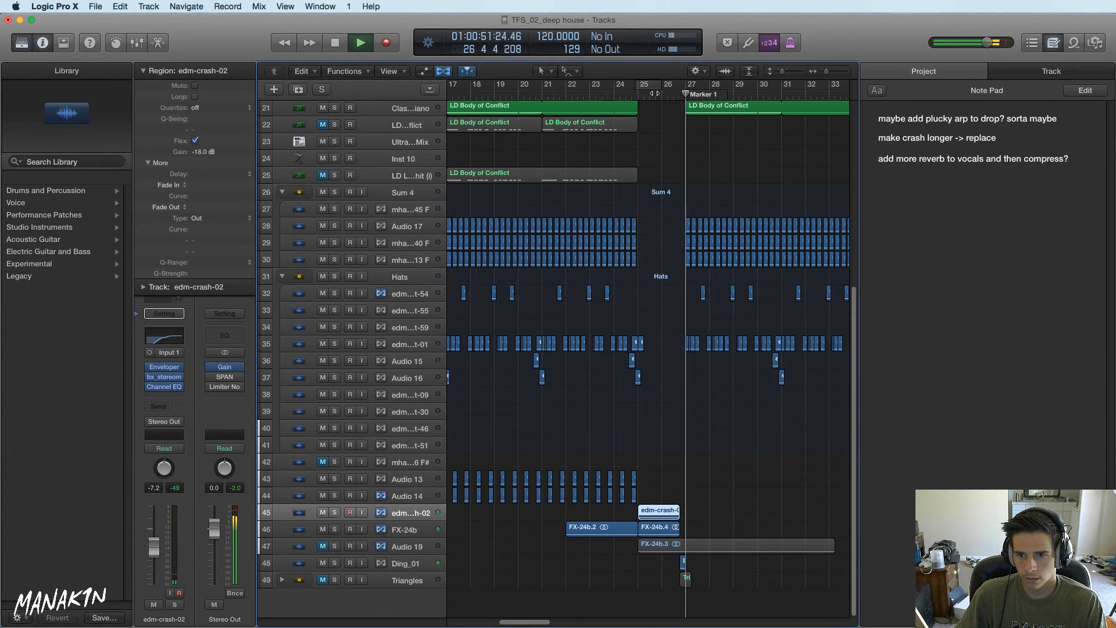
key("comma")
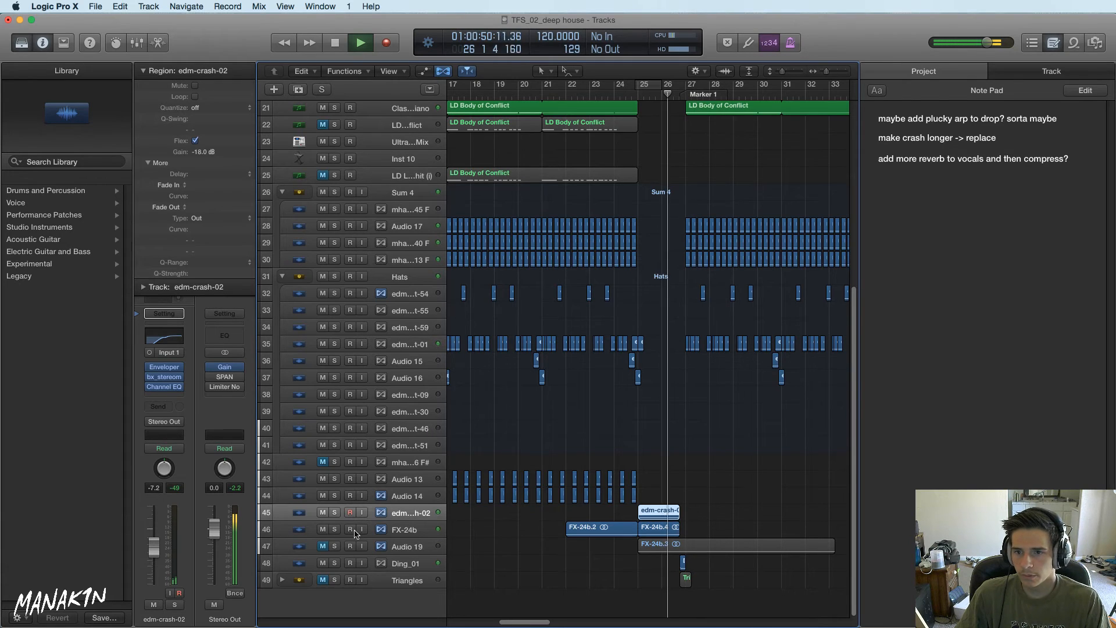
left_click(336, 529)
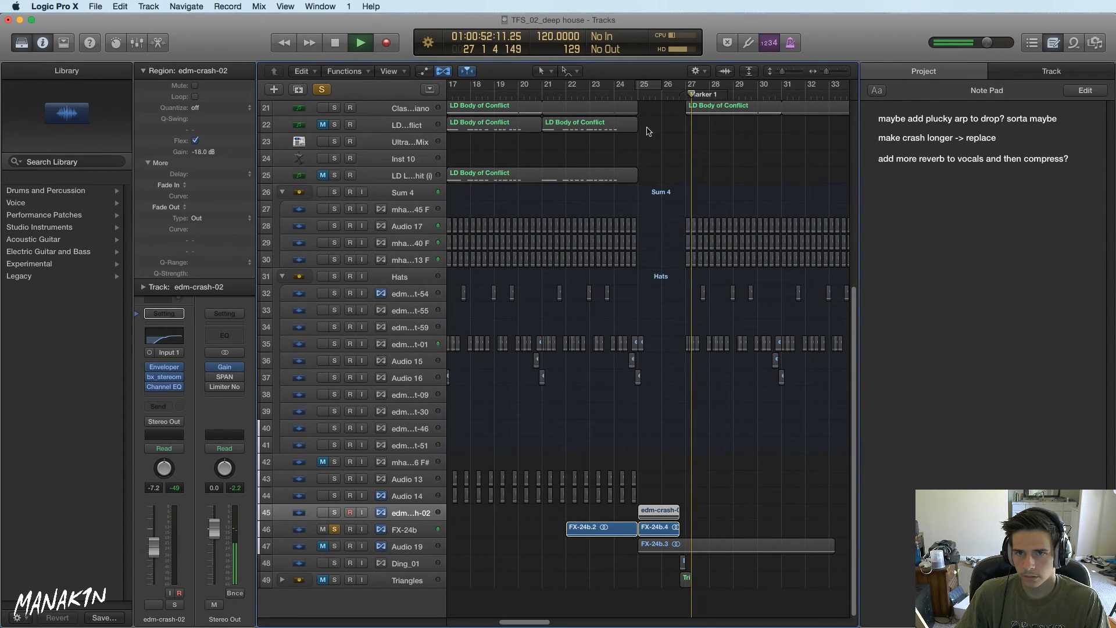
left_click(641, 98)
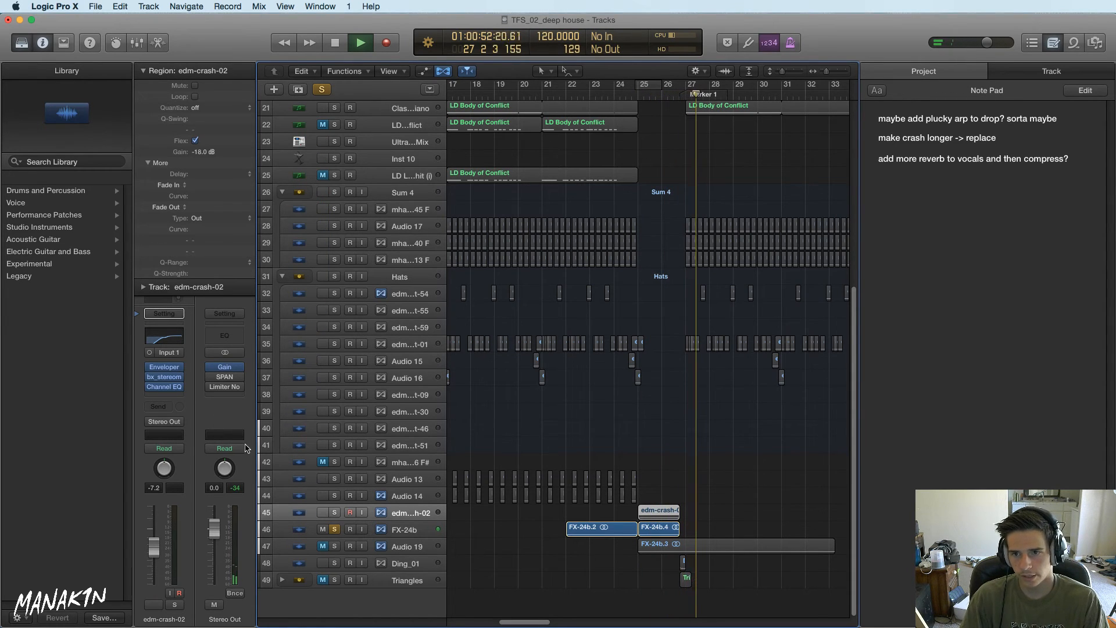
key("space")
left_click(334, 529)
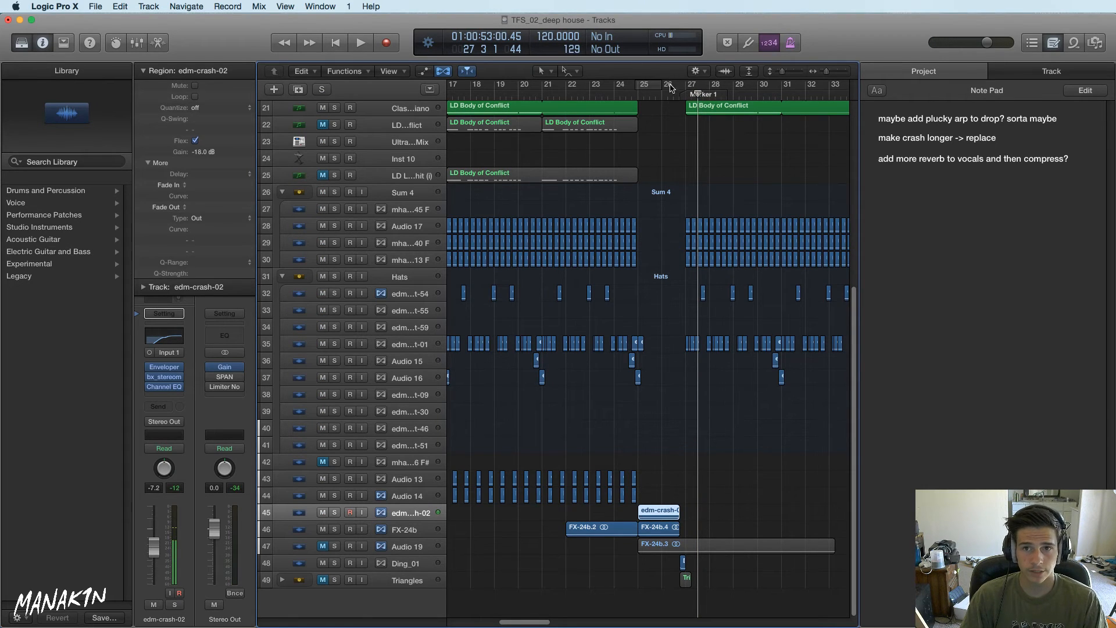
Play the full mix from bar 24 beat 2 through the crash, stop just before bar 28, and hide the Note Pad
left_click_drag(675, 96, 679, 104)
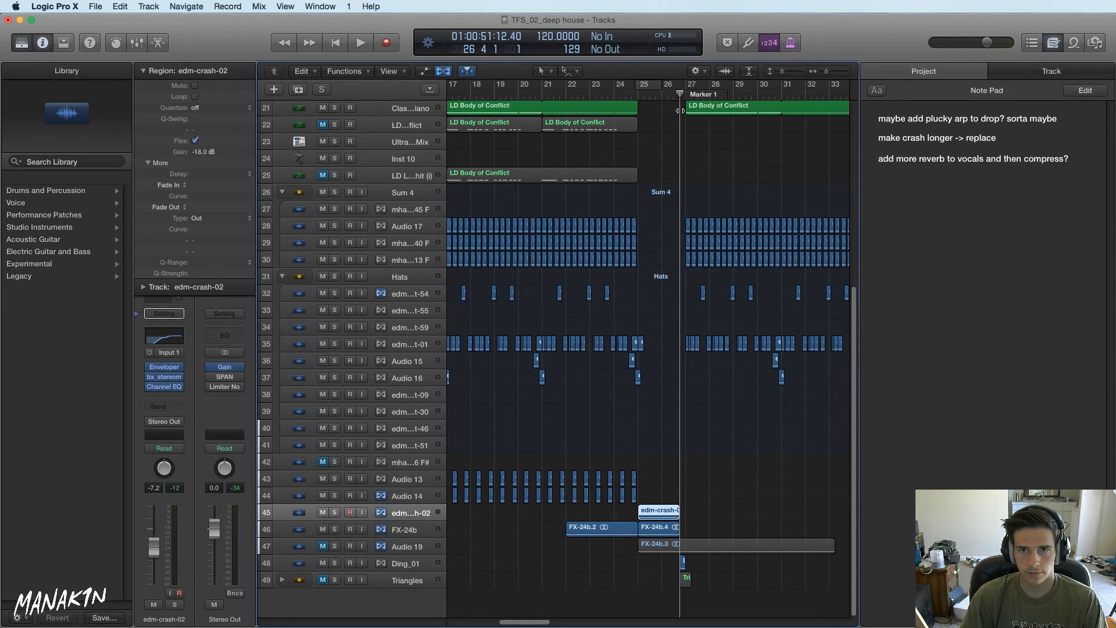
left_click_drag(679, 110, 620, 172)
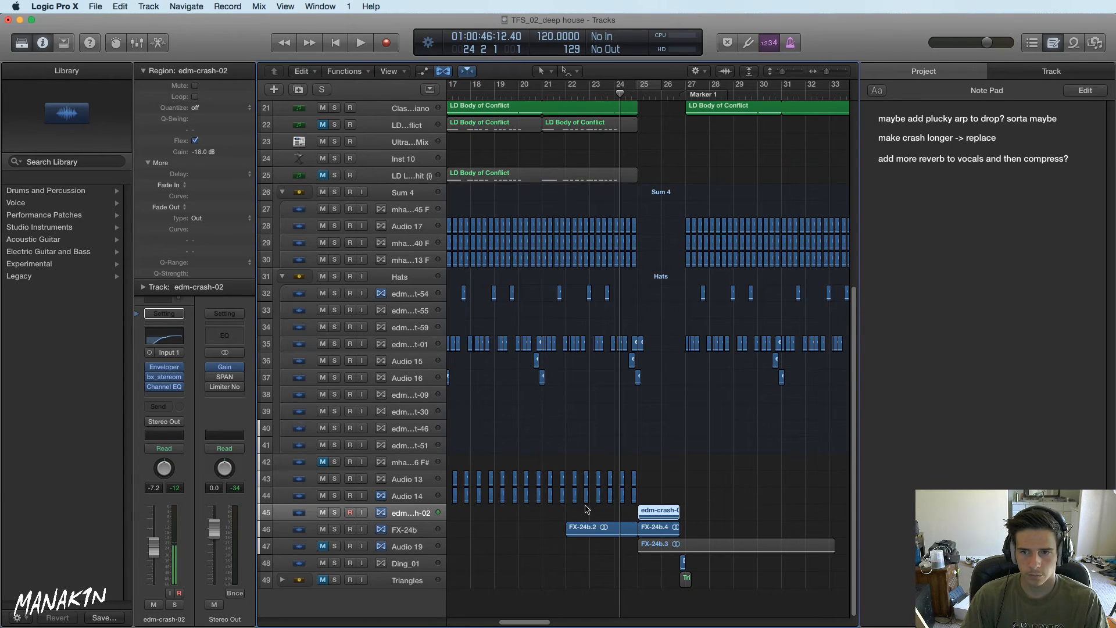
key("space")
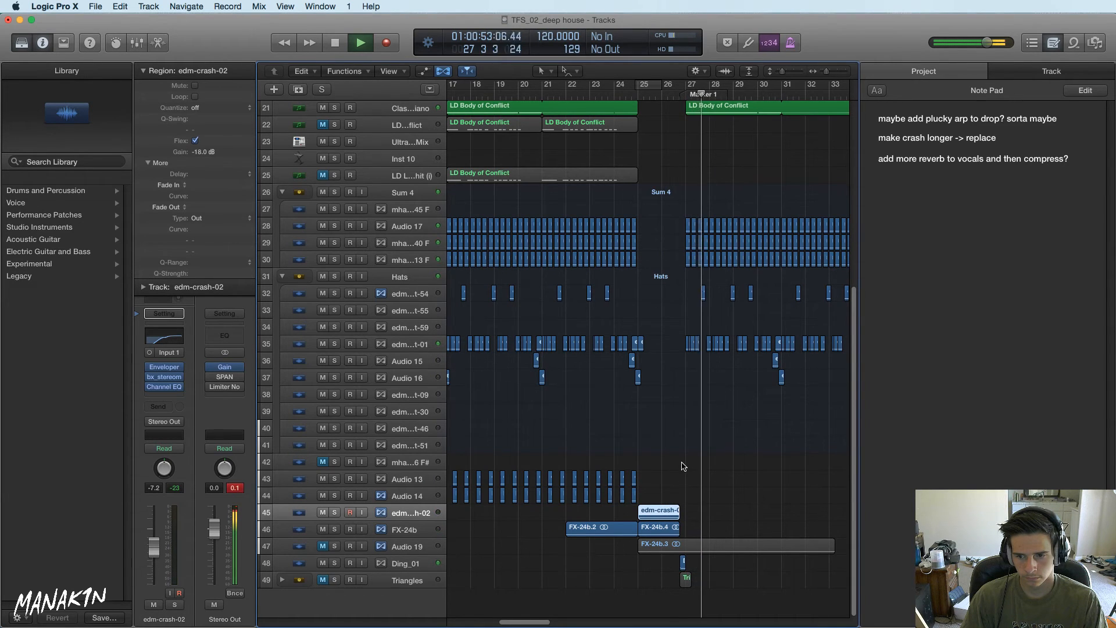
key("space")
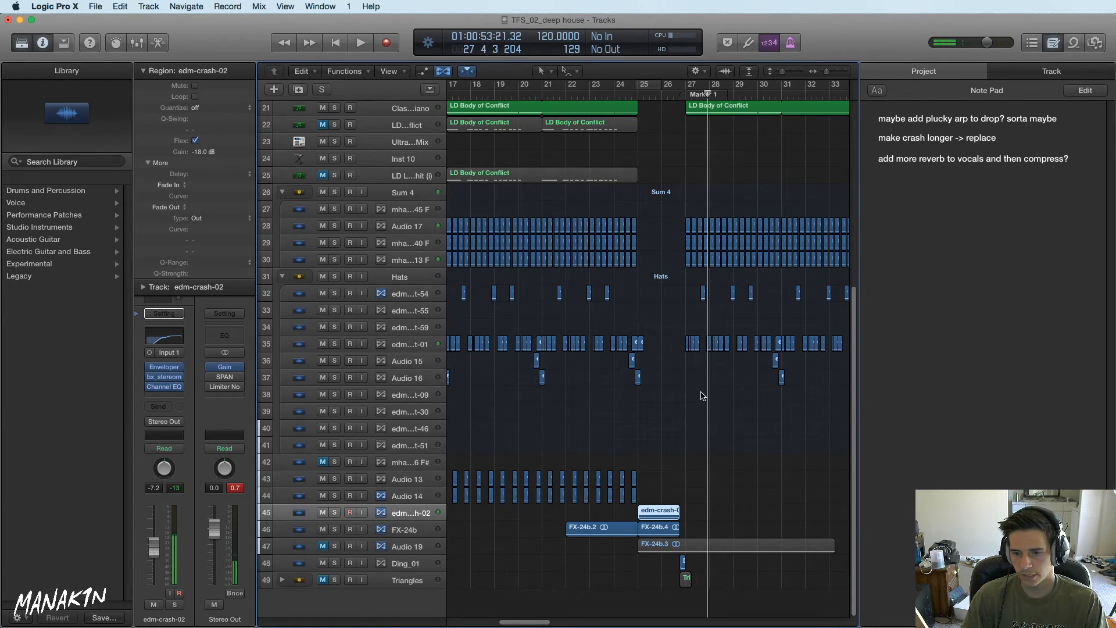
left_click_drag(824, 70, 832, 72)
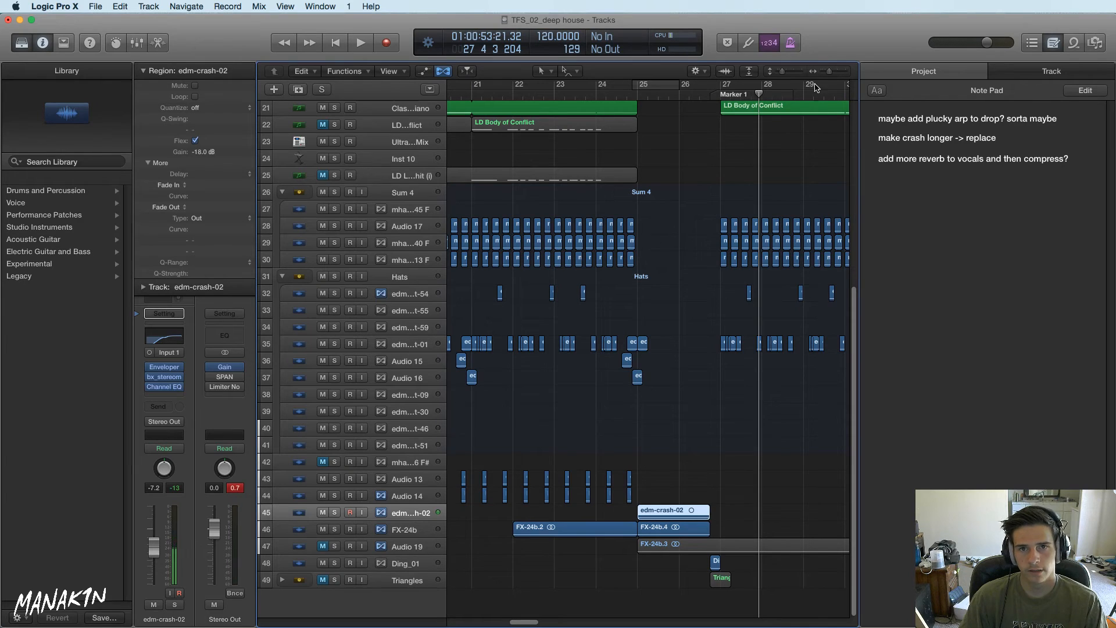
left_click(1055, 43)
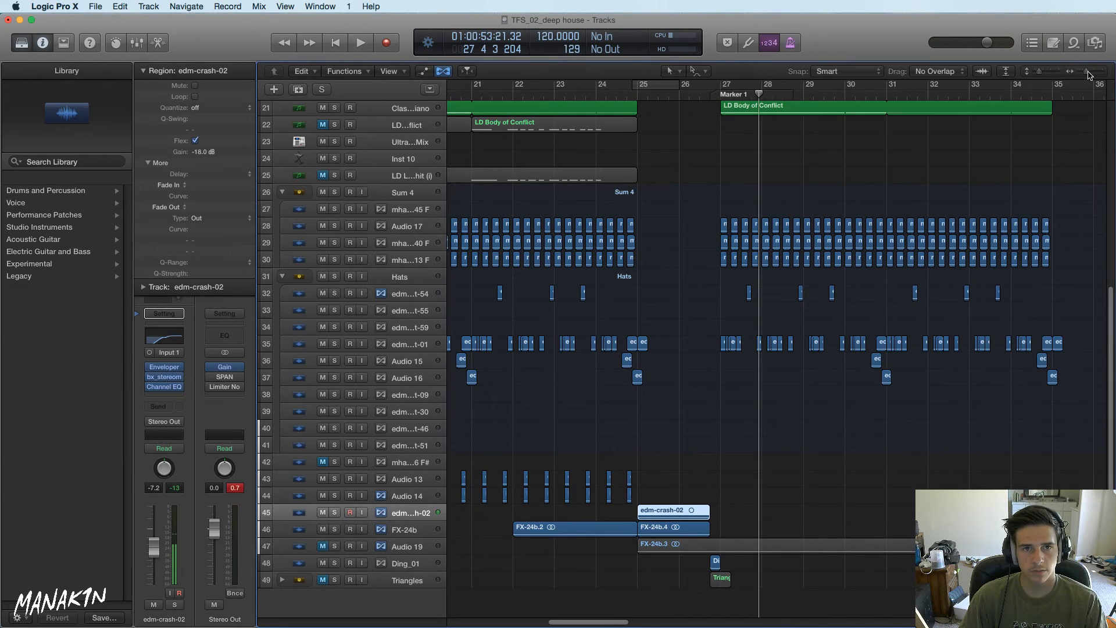
Audition the mix from bar 27 to bar 34 at a tempo of 128 BPM, and return the tempo to 120 BPM
left_click_drag(1087, 73, 1088, 72)
left_click(987, 155)
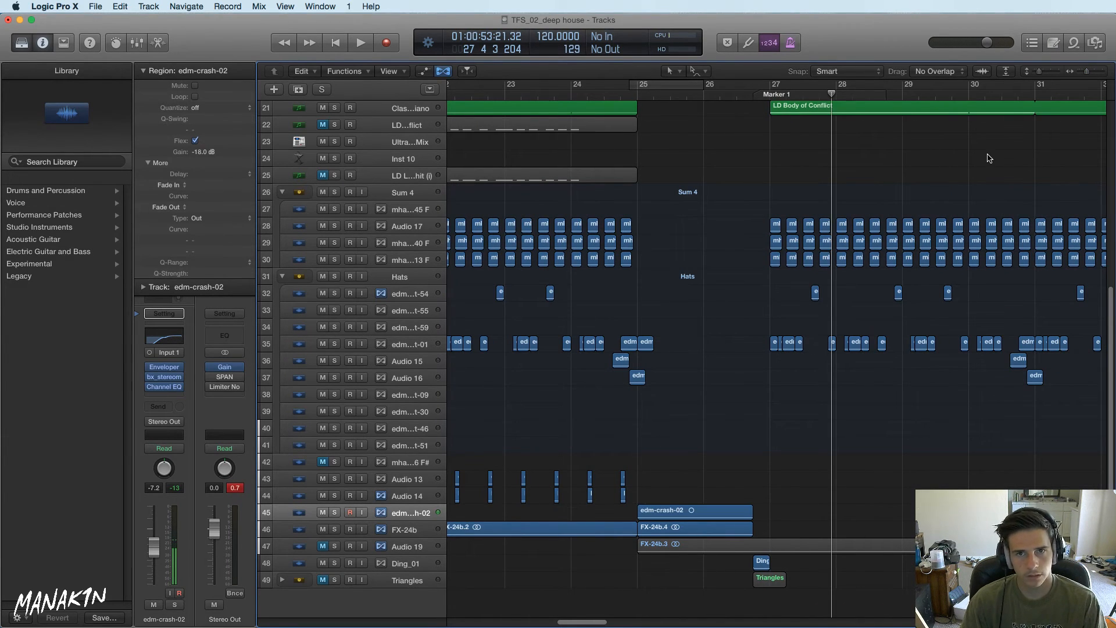
left_click_drag(1085, 72, 1044, 72)
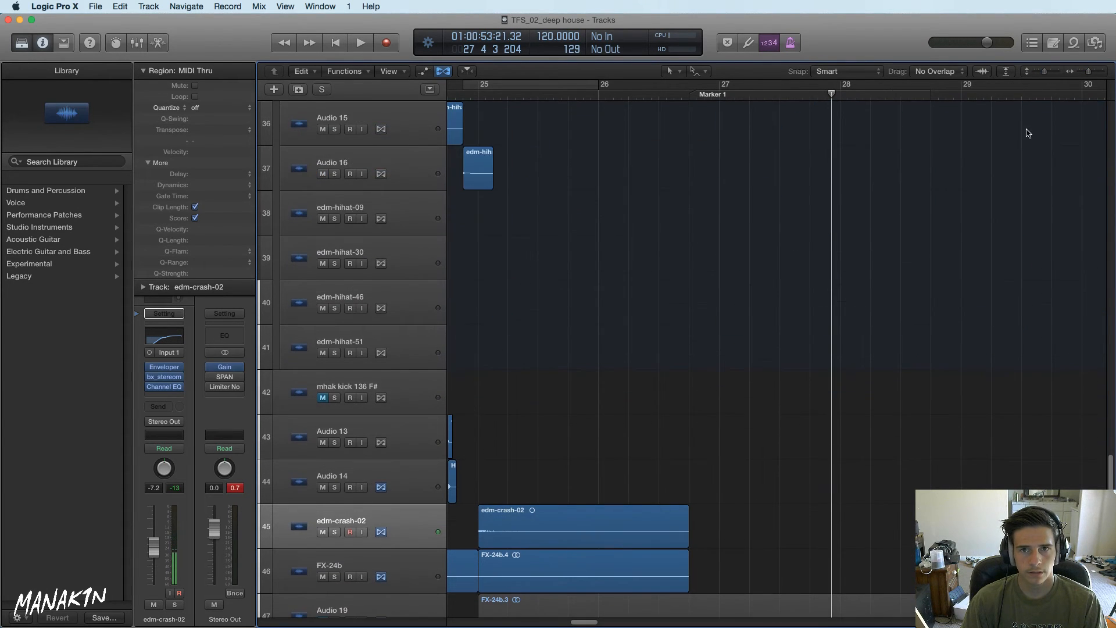
scroll(1021, 139, "up", 10)
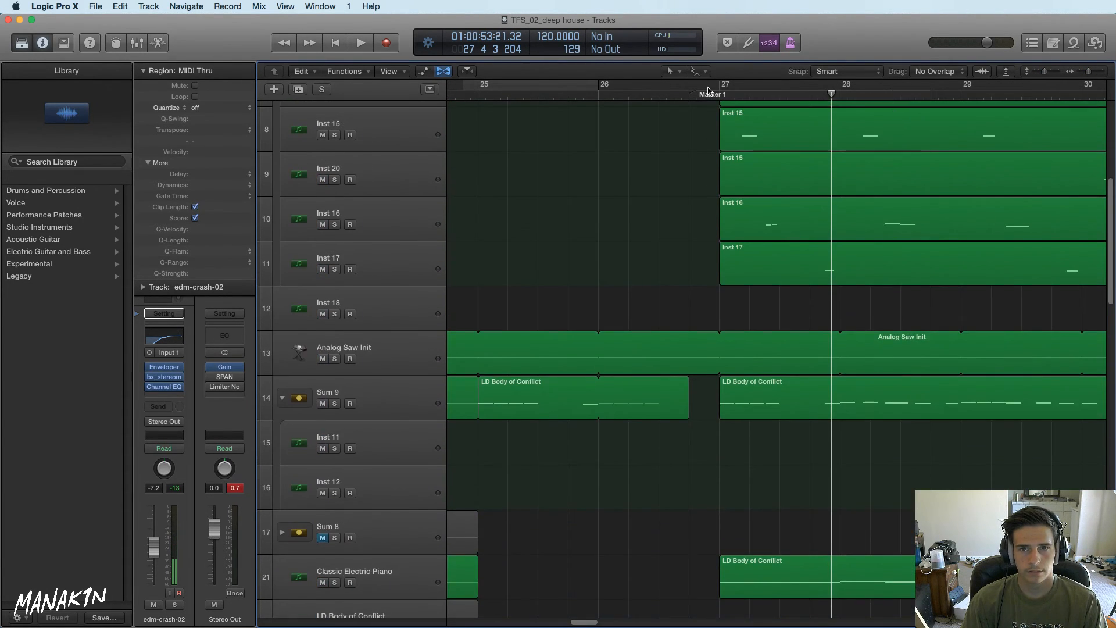
left_click(731, 98)
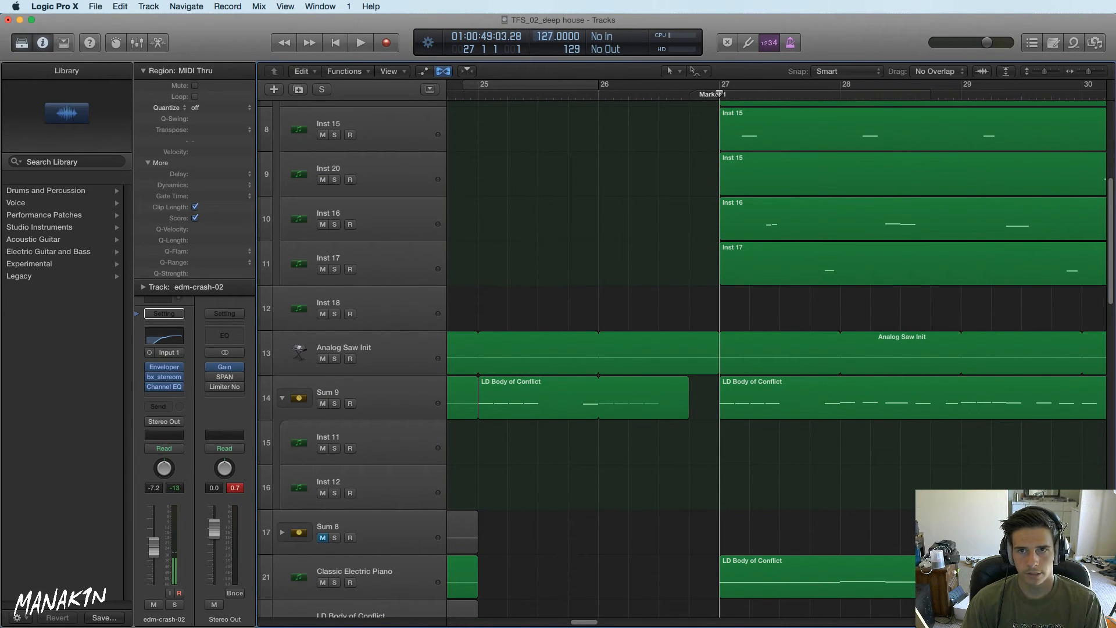
key("space")
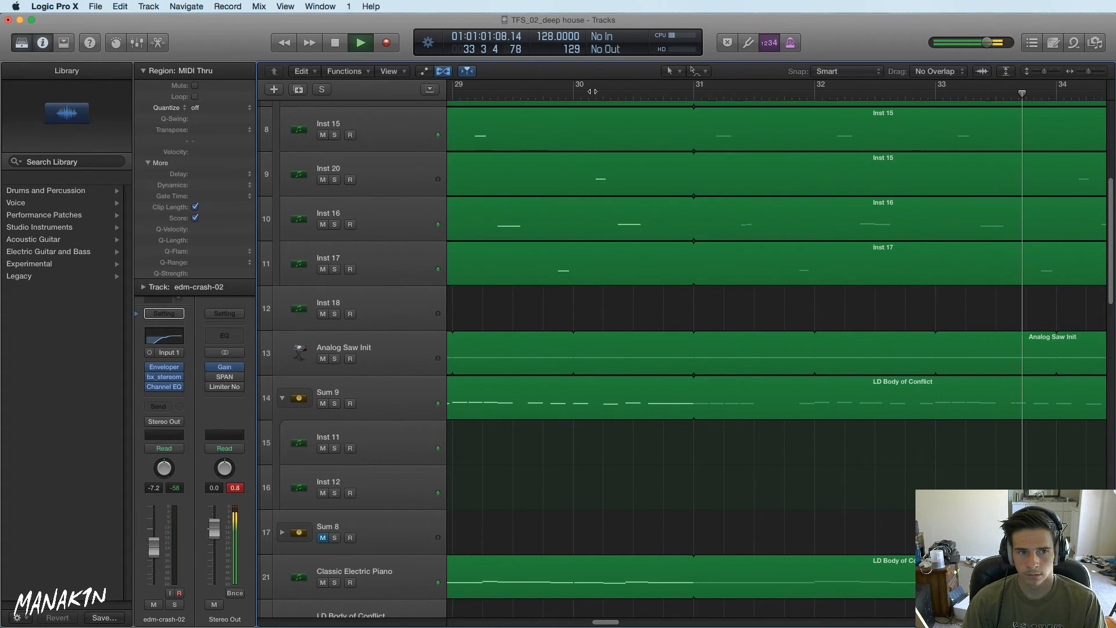
key("space")
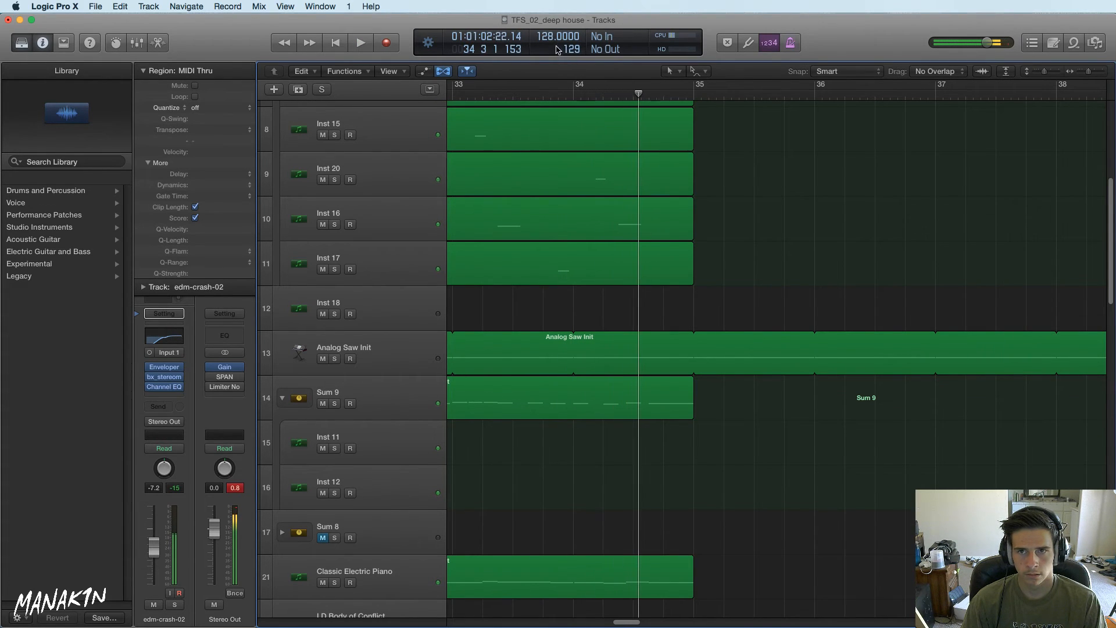
left_click_drag(551, 37, 551, 48)
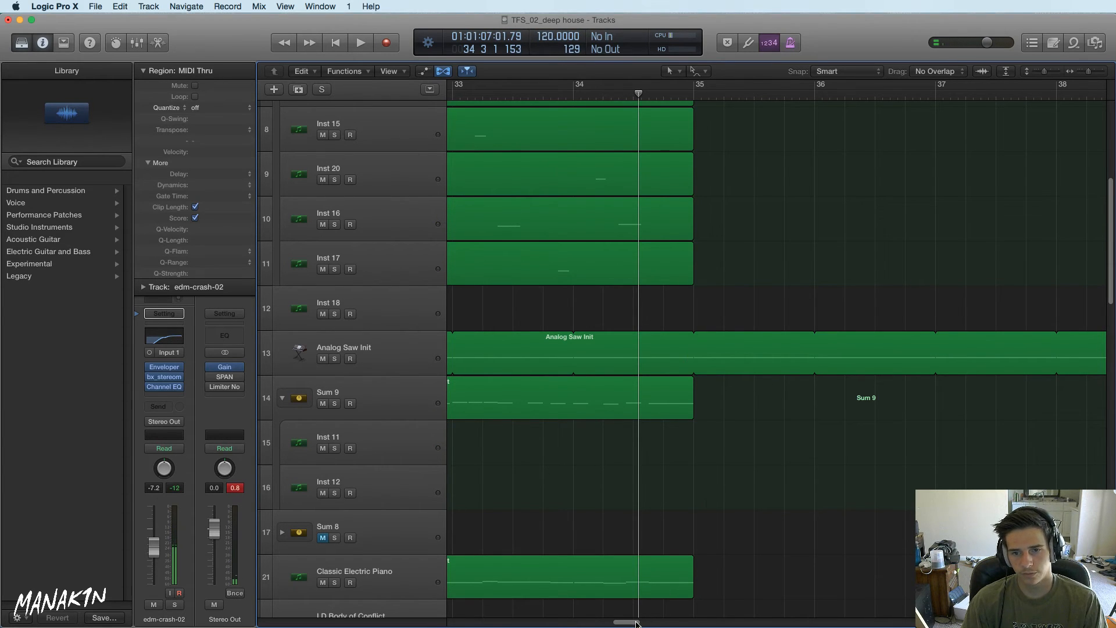
Play the full mix from bar 27 to bar 31 at 120 BPM while bringing the drum and effects tracks into view
left_click_drag(637, 623, 611, 623)
left_click_drag(1090, 73, 1085, 73)
left_click(772, 91)
key("space")
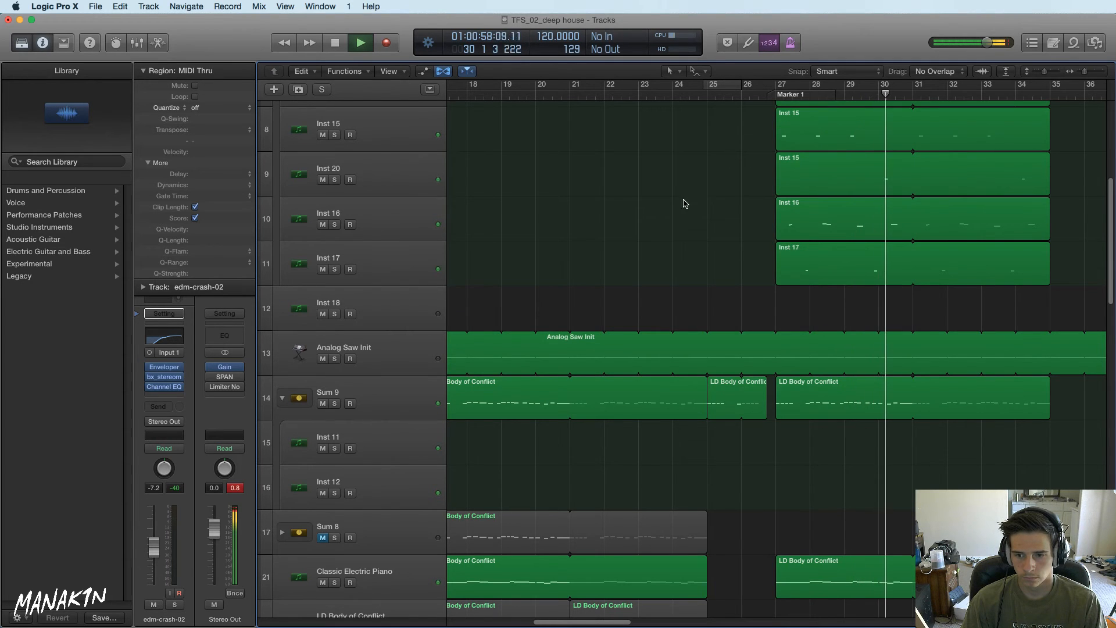
scroll(687, 204, "down", 10)
scroll(687, 204, "down", 20)
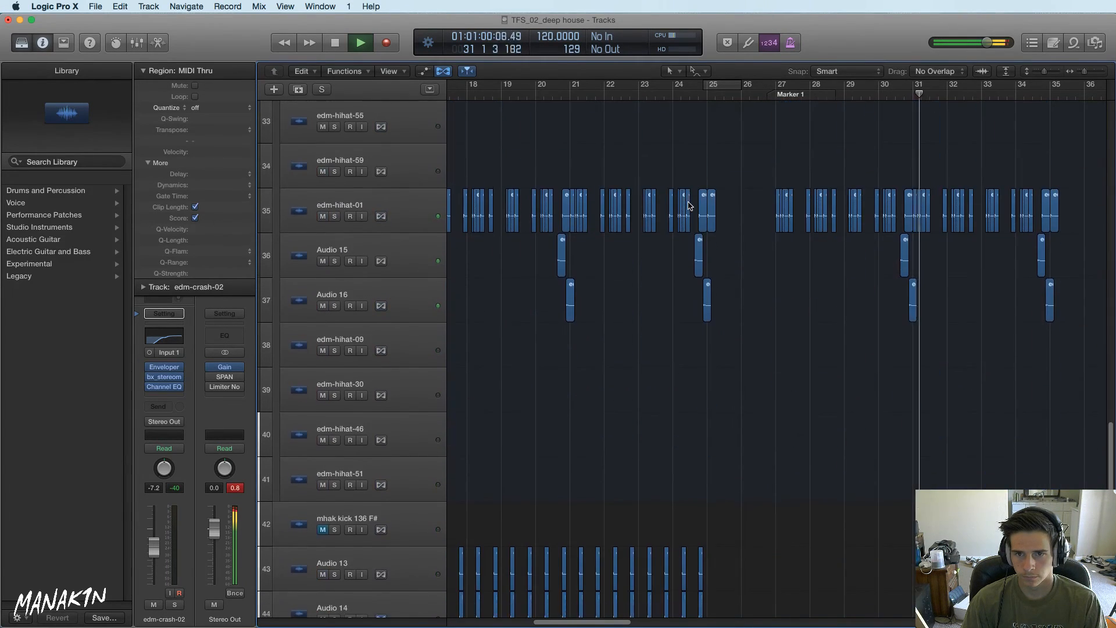
key("space")
Play from bar 23 beat 2 with the FX-24b and edm-crash-02 tracks soloed, stopping just before bar 27
left_click(646, 96)
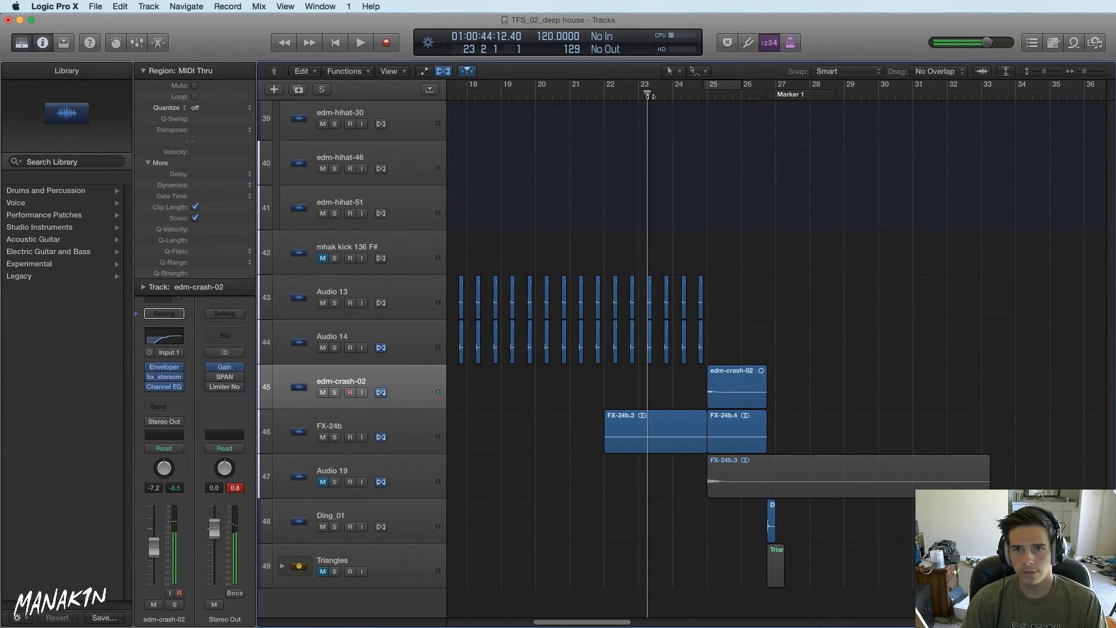
key("space")
left_click(334, 437)
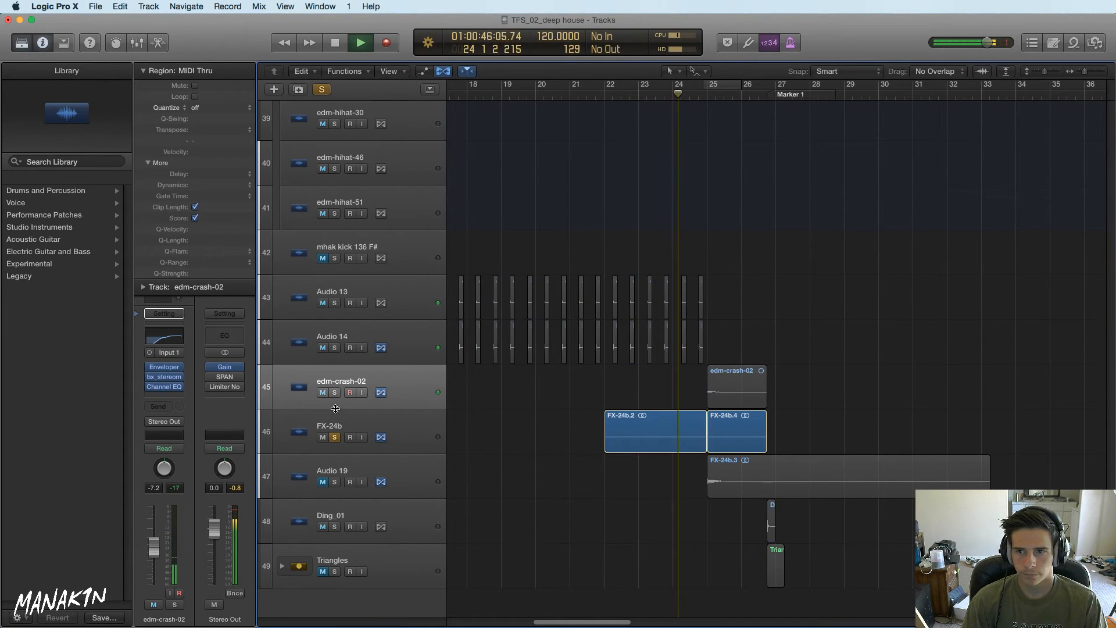
left_click(335, 393)
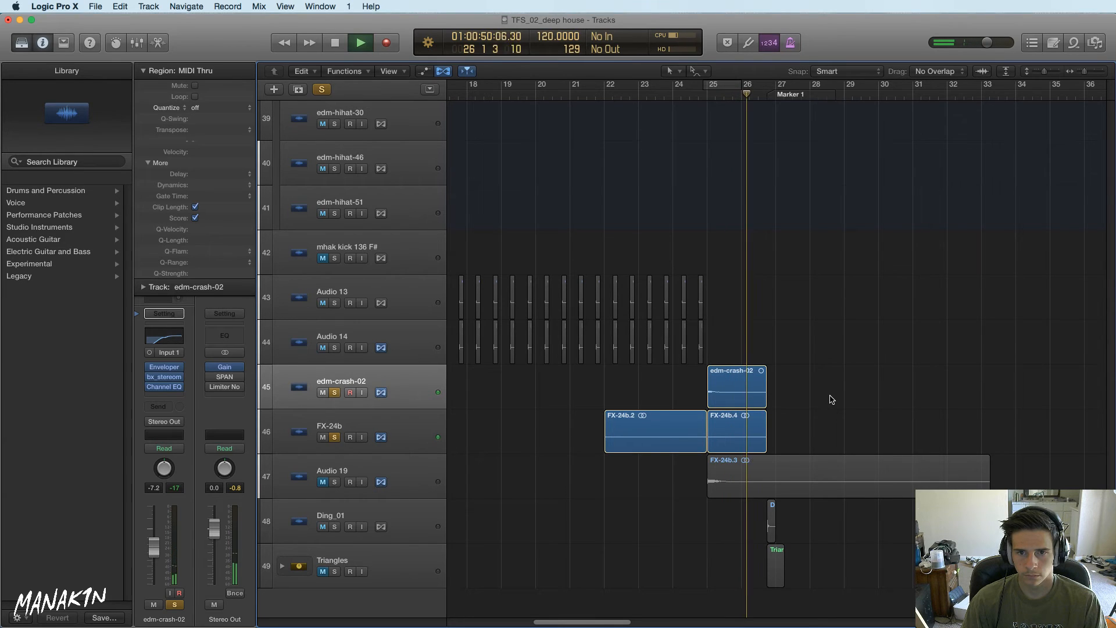
key("space")
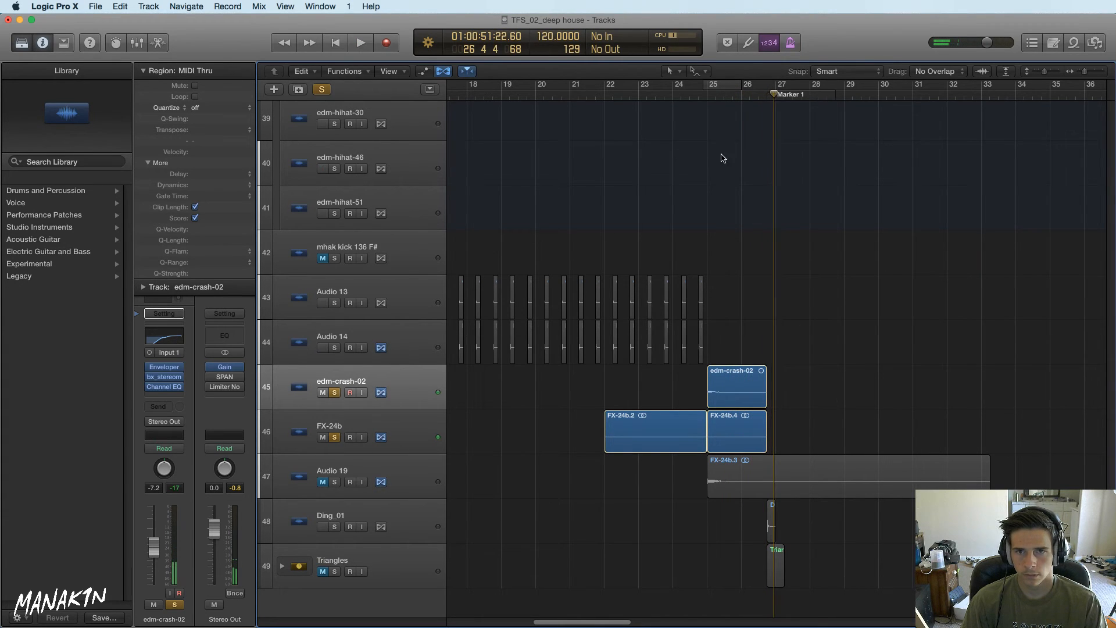
Duplicate the FX-24b track and copy its region spanning bars 22 to 25 onto the new track
left_click_drag(1086, 75, 1093, 76)
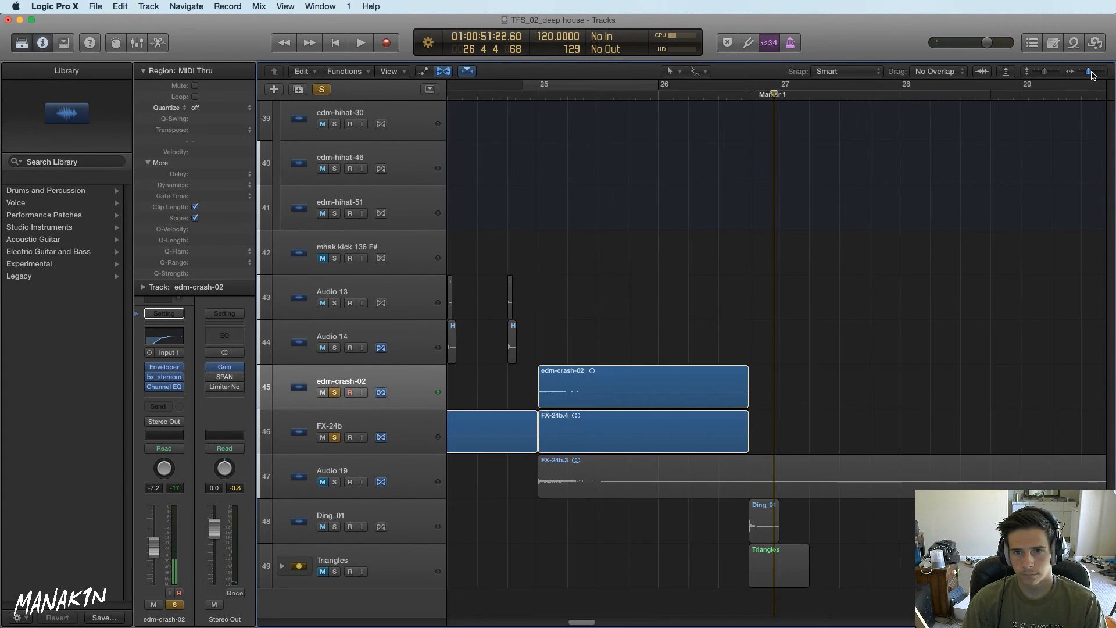
scroll(803, 258, "left", 10)
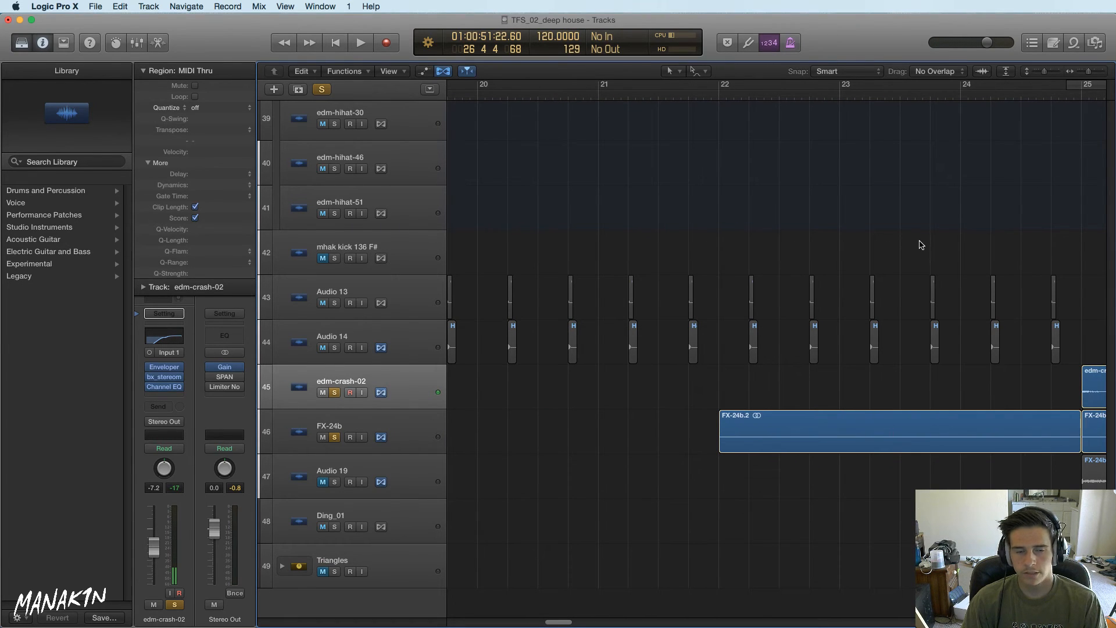
scroll(961, 245, "right", 1)
left_click(379, 433)
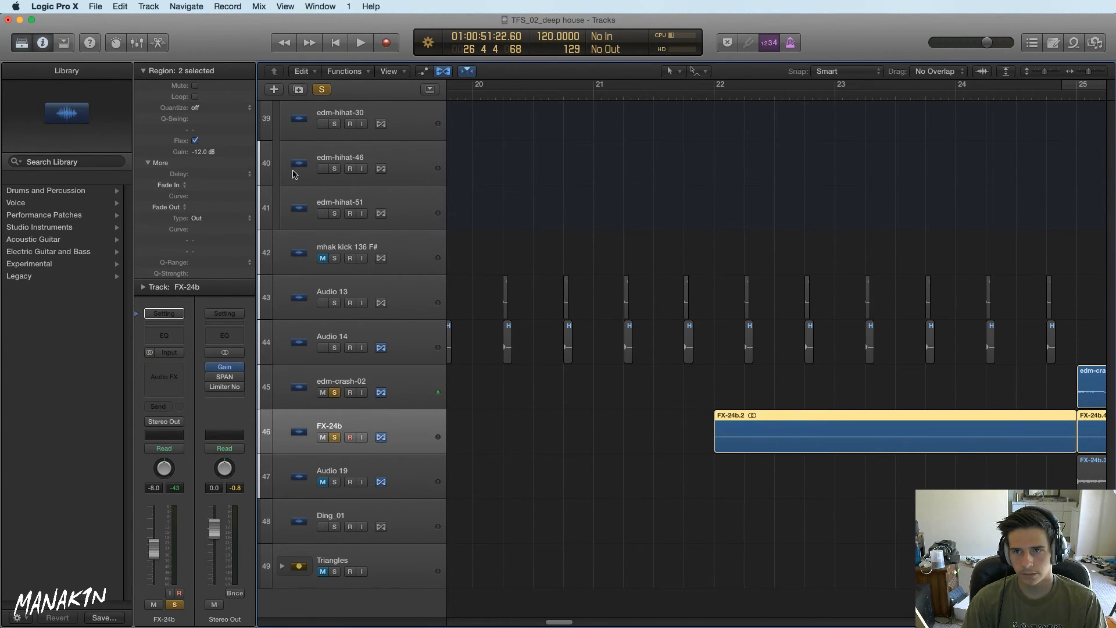
key("super+d")
scroll(908, 485, "down", 1)
scroll(907, 477, "down", 1)
left_click(905, 469)
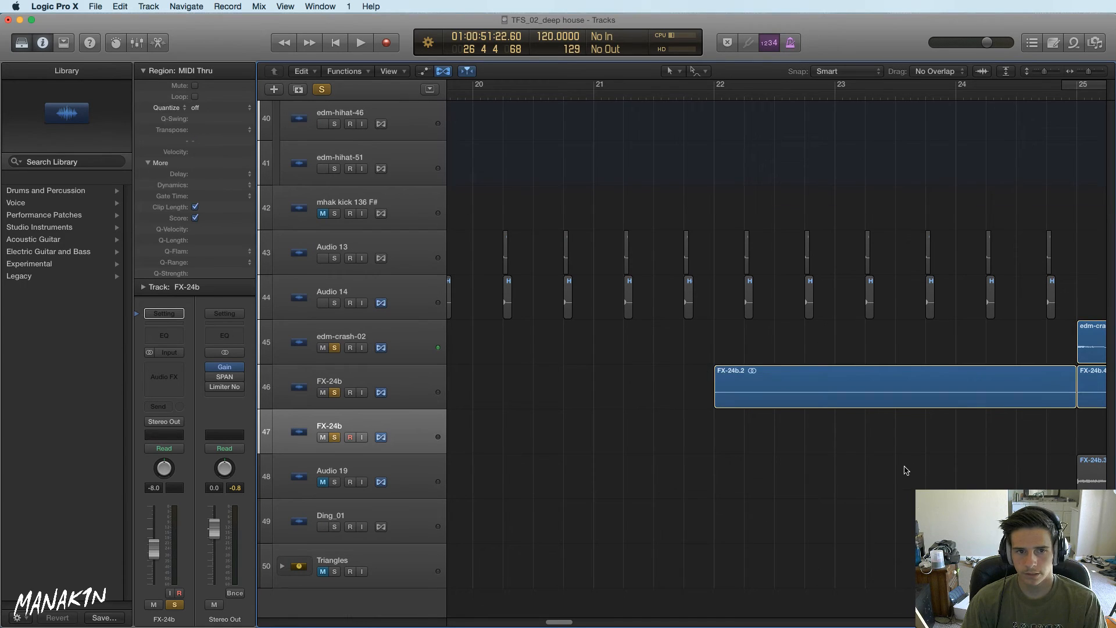
left_click_drag(563, 623, 571, 623)
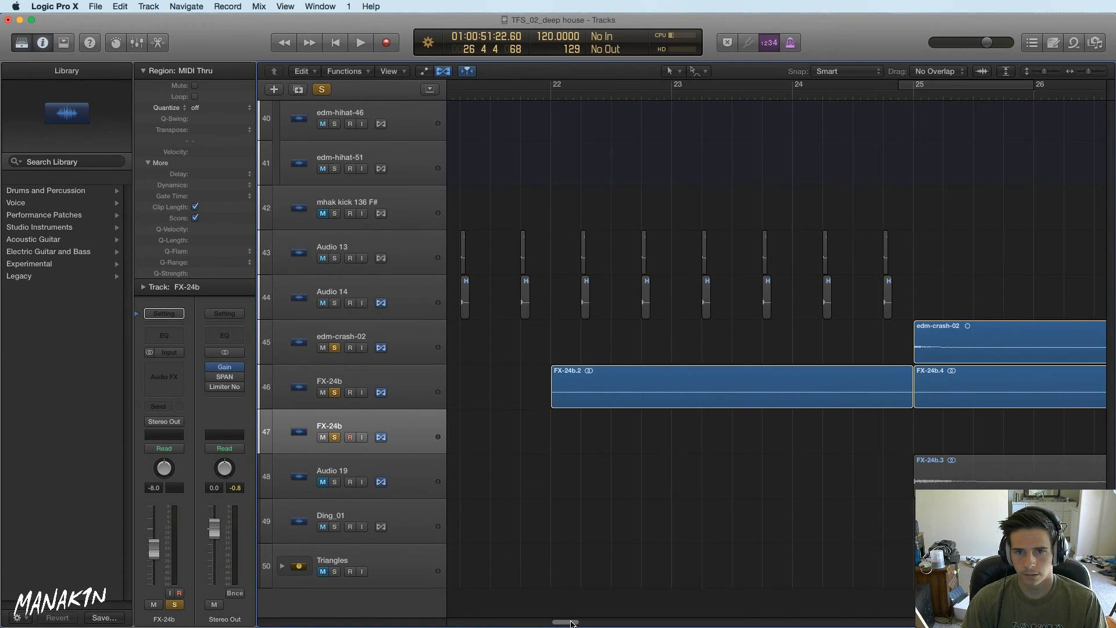
left_click_drag(866, 394, 864, 424)
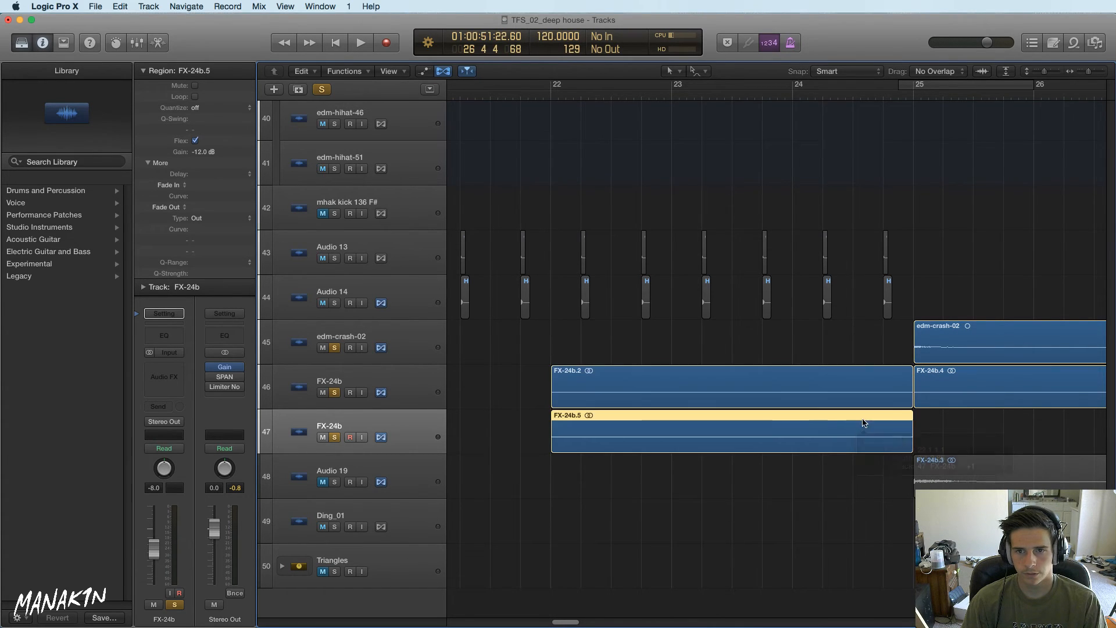
Open the copied FX-24b region in the audio file editor and look through the event list and file browser
double_click(775, 431)
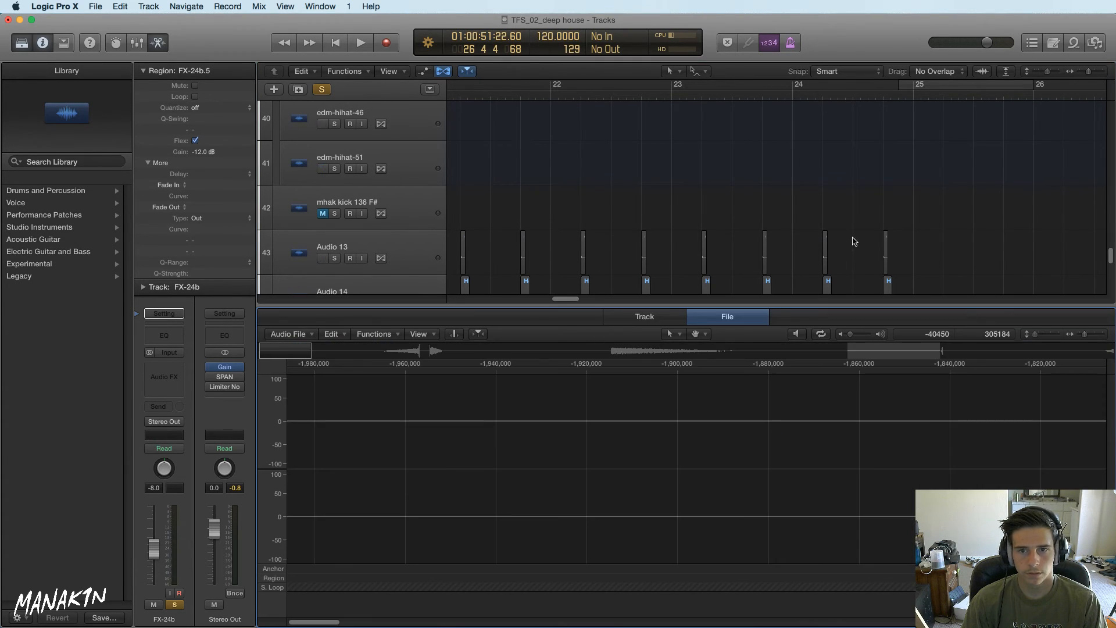
left_click(1057, 44)
left_click(1087, 45)
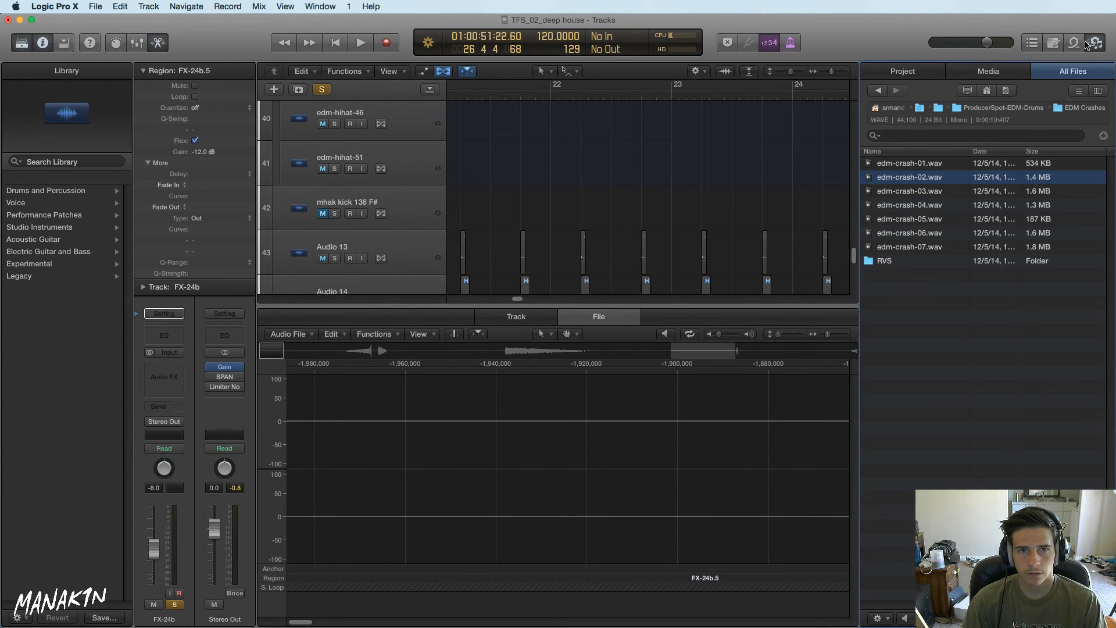
left_click(1075, 46)
left_click(1039, 48)
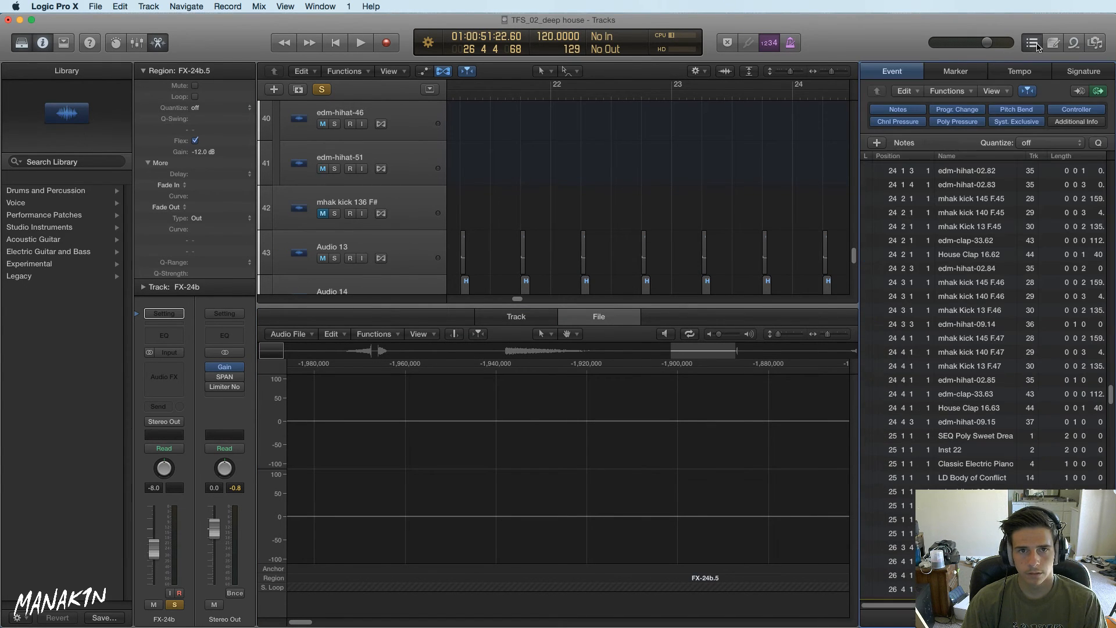
left_click(1093, 44)
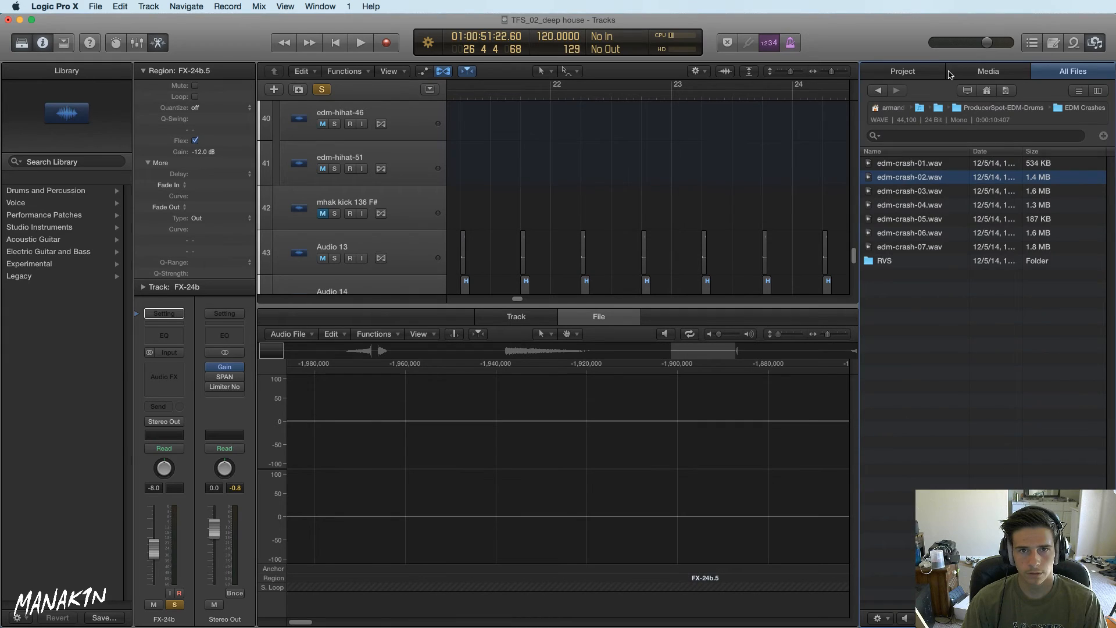
Look through the project's audio files around the FX-24b, clap and hi-hat entries, and close the browser and the audio file editor
left_click(945, 72)
scroll(983, 378, "down", 5)
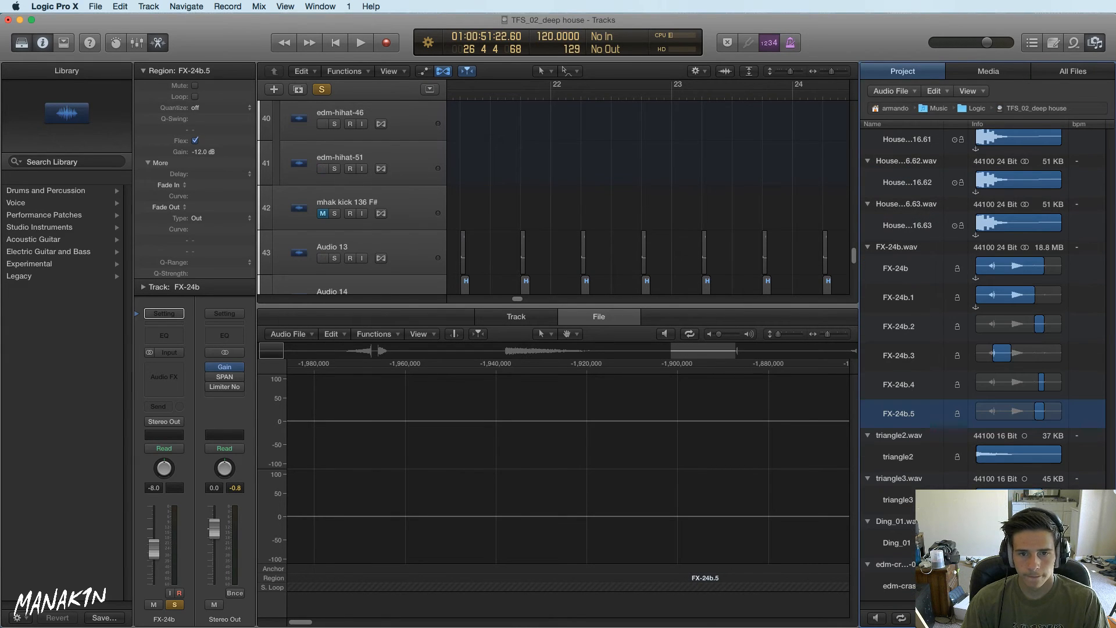
left_click(930, 521)
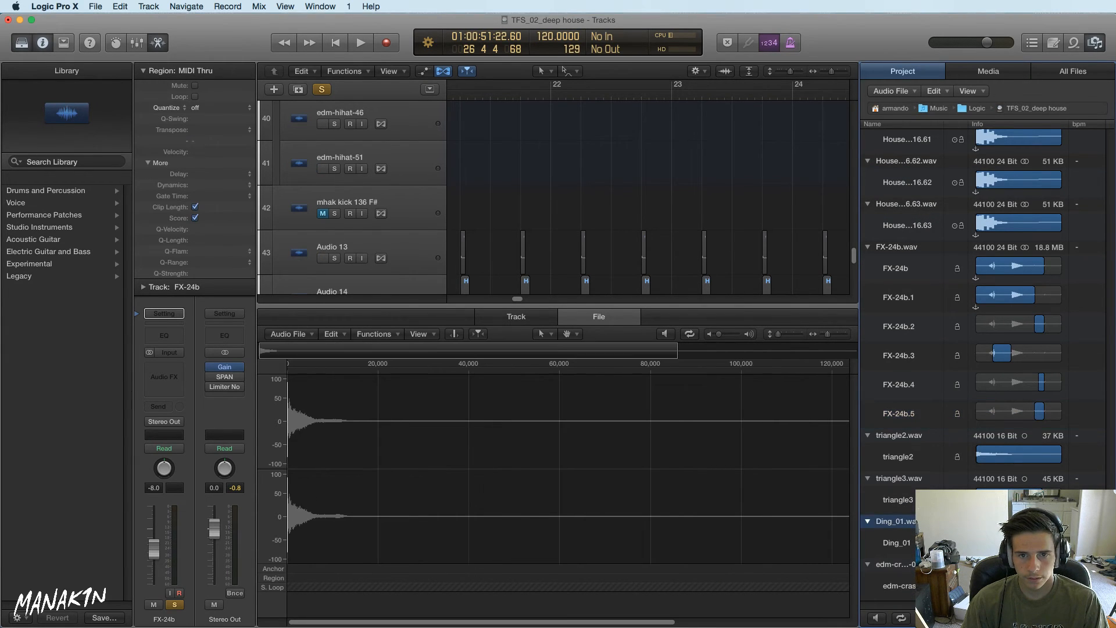
scroll(935, 398, "up", 10)
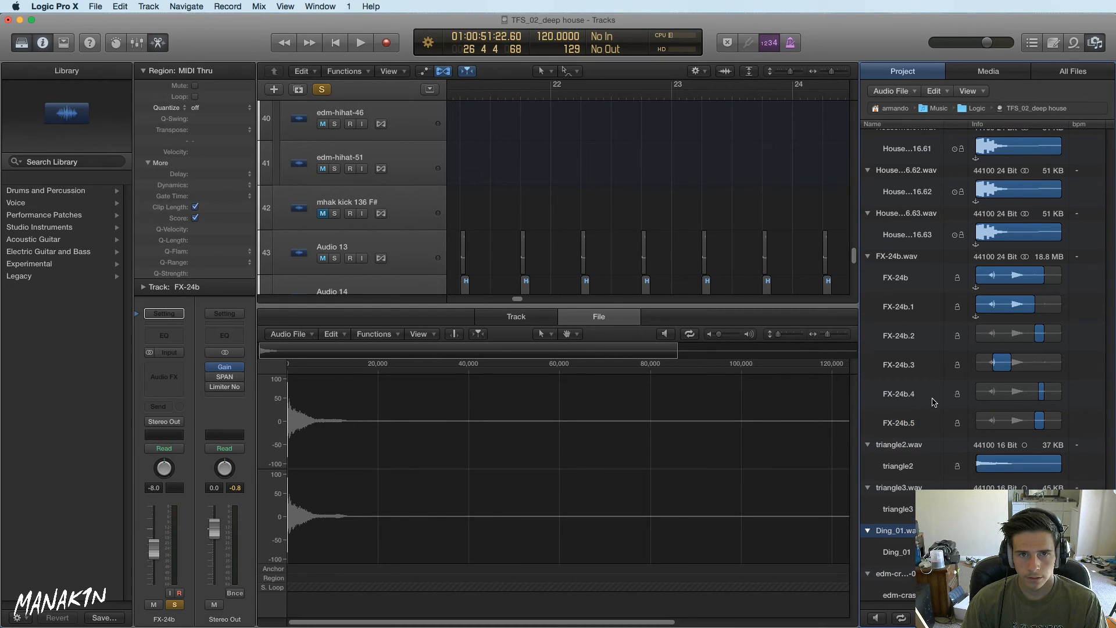
scroll(931, 407, "up", 5)
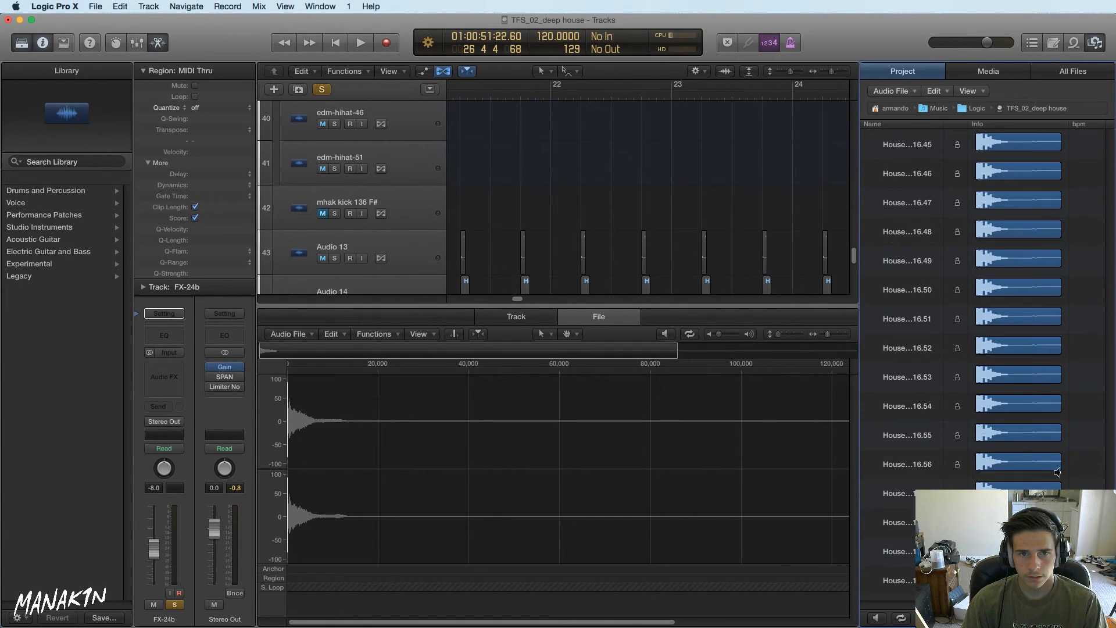
scroll(931, 407, "up", 5)
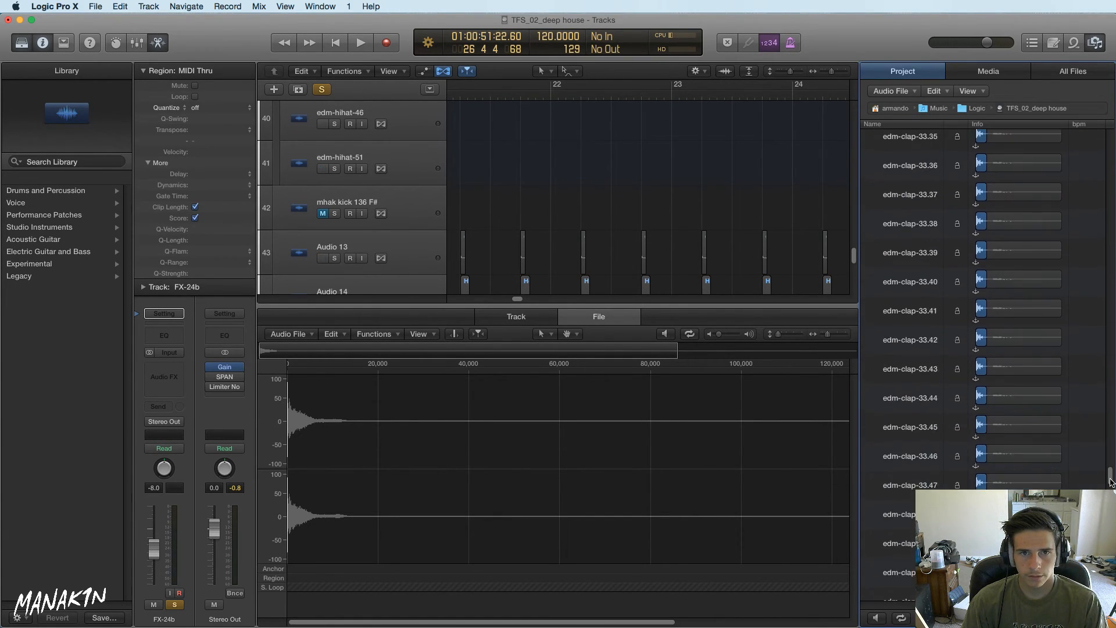
left_click_drag(1111, 491, 1111, 133)
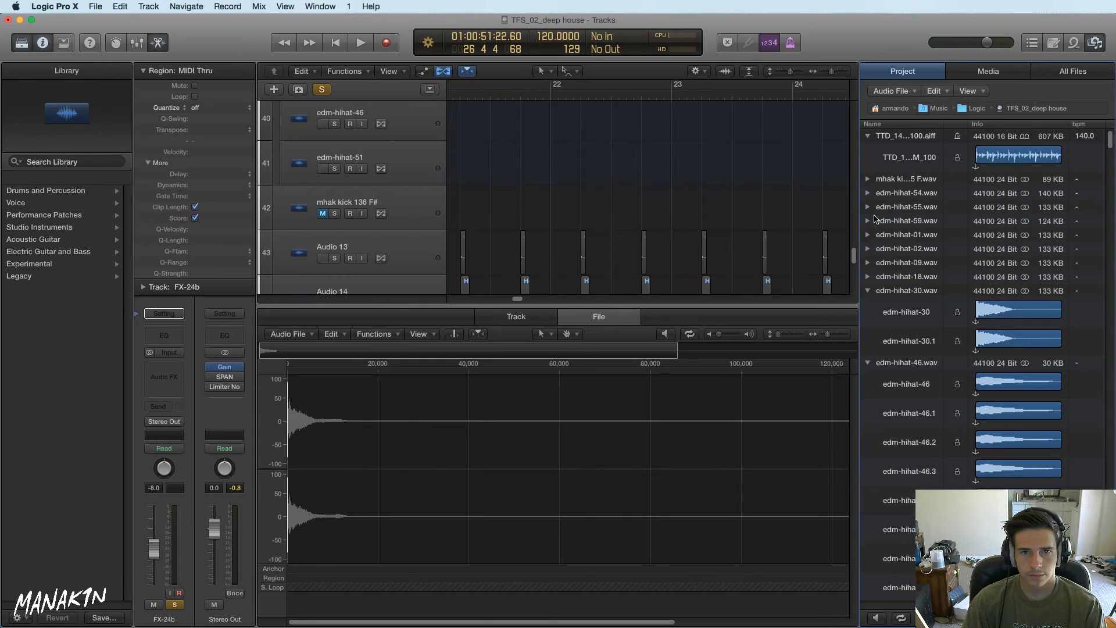
left_click(1093, 42)
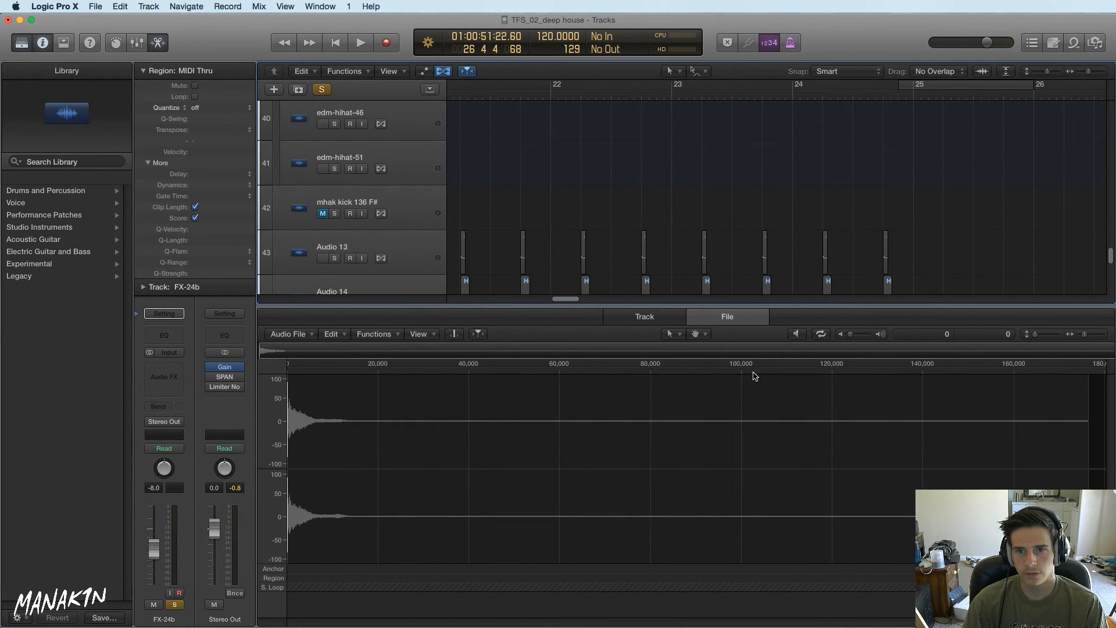
left_click(771, 312)
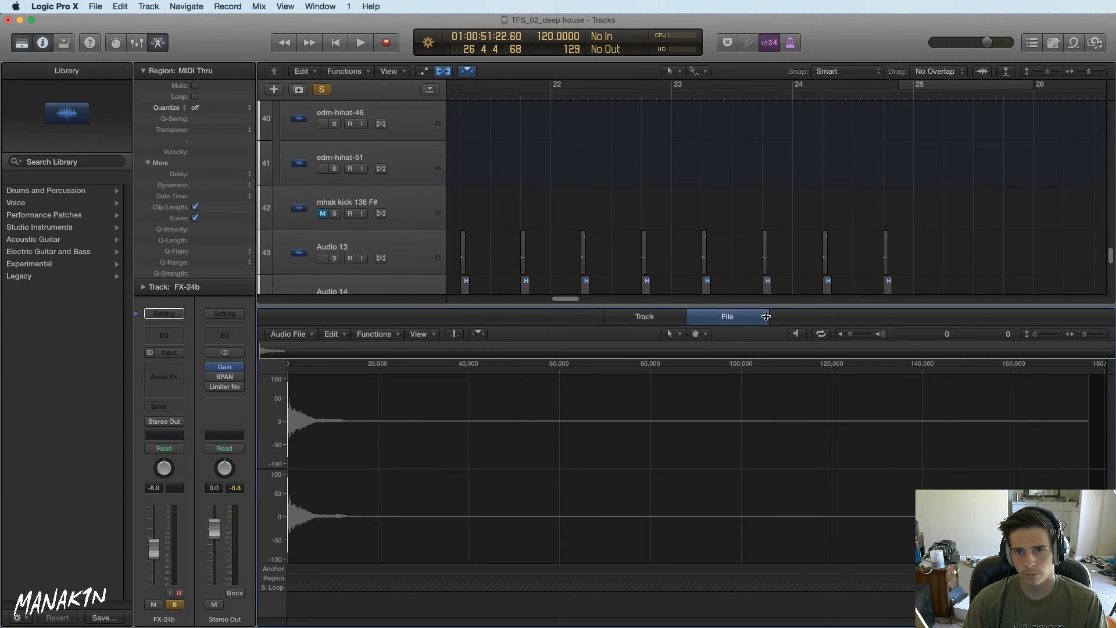
key("e")
Convert the copied FX-24b region spanning bars 22 to 25 into a new audio file named FX-24b.5_reverse
left_click(726, 438)
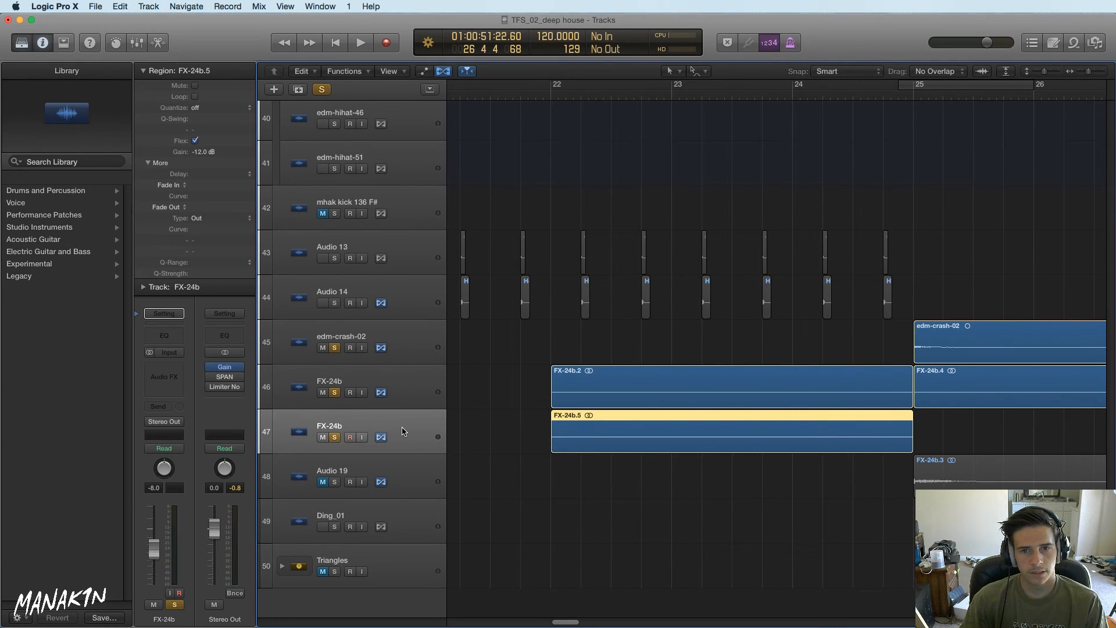
right_click(782, 436)
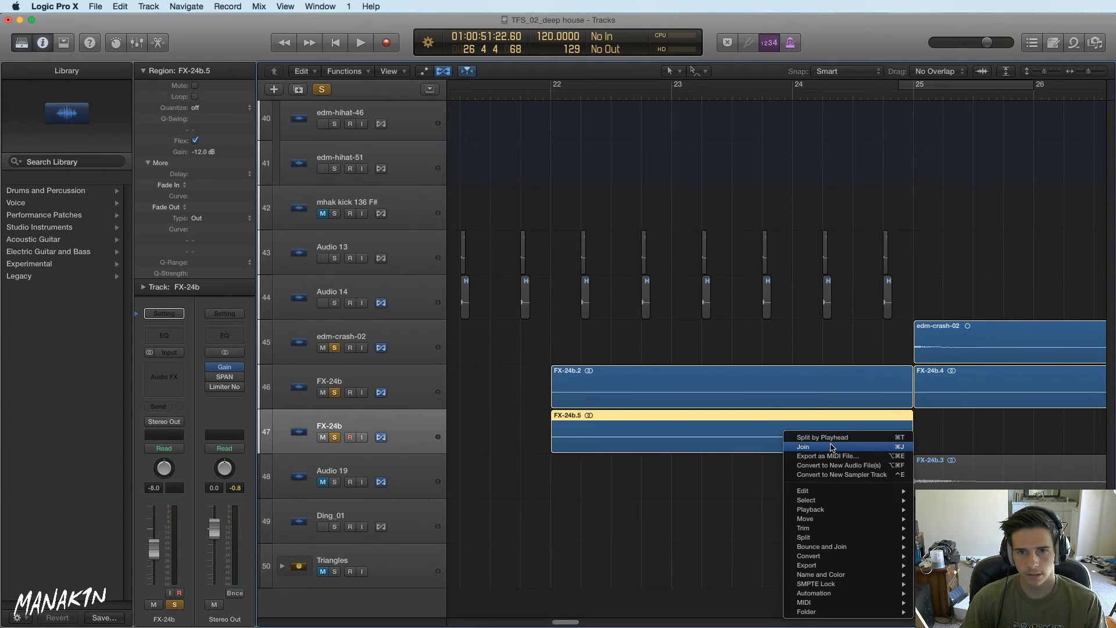
left_click(874, 465)
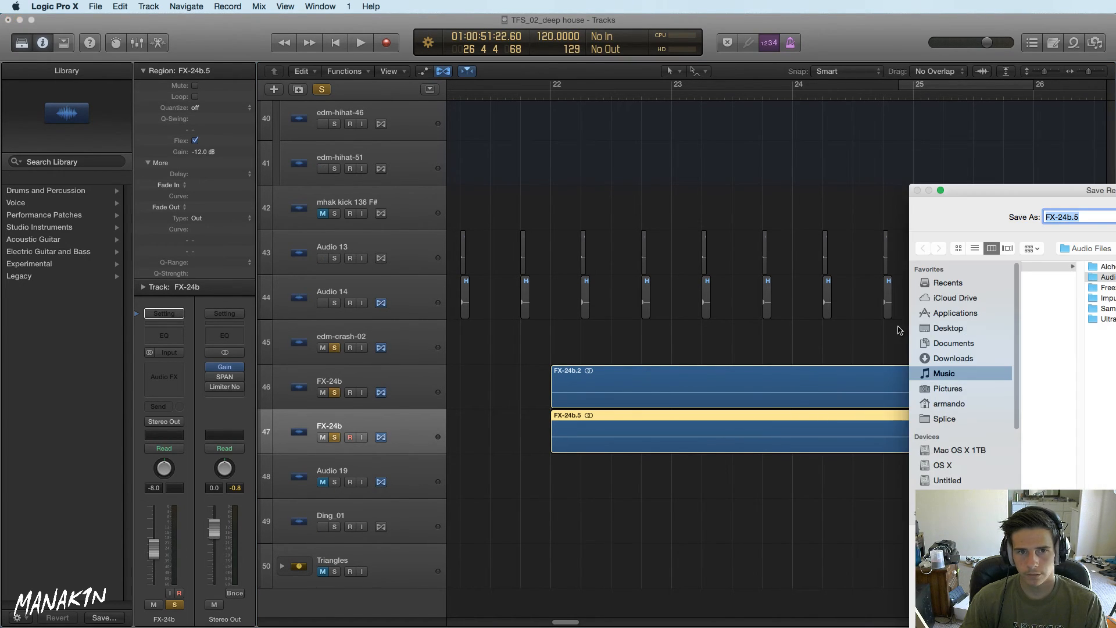
left_click(1100, 217)
type("_reverse")
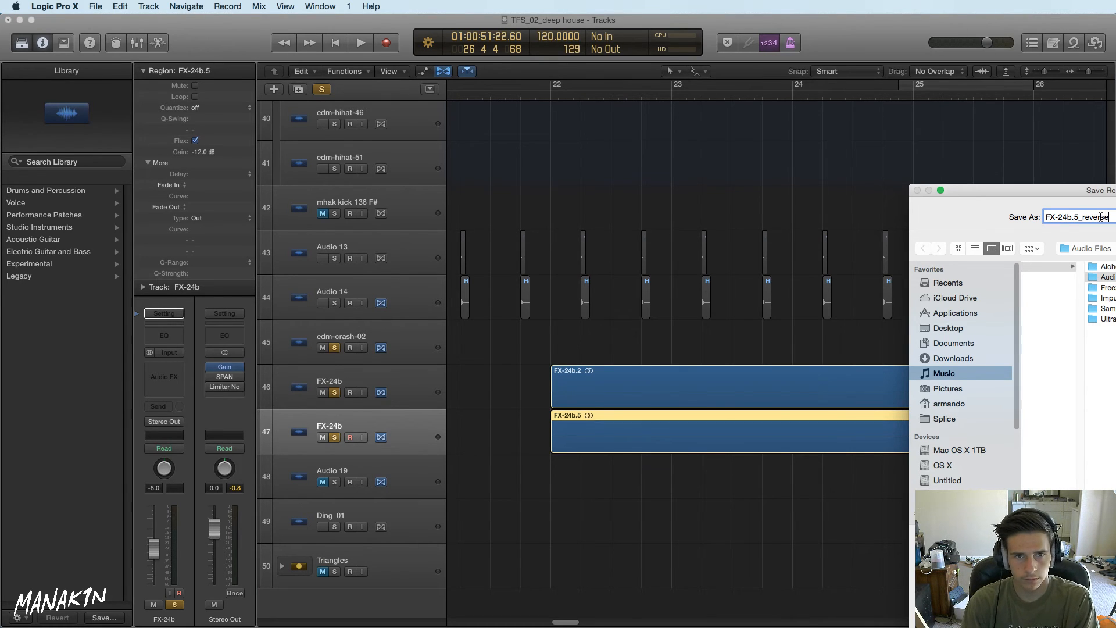
key("Return")
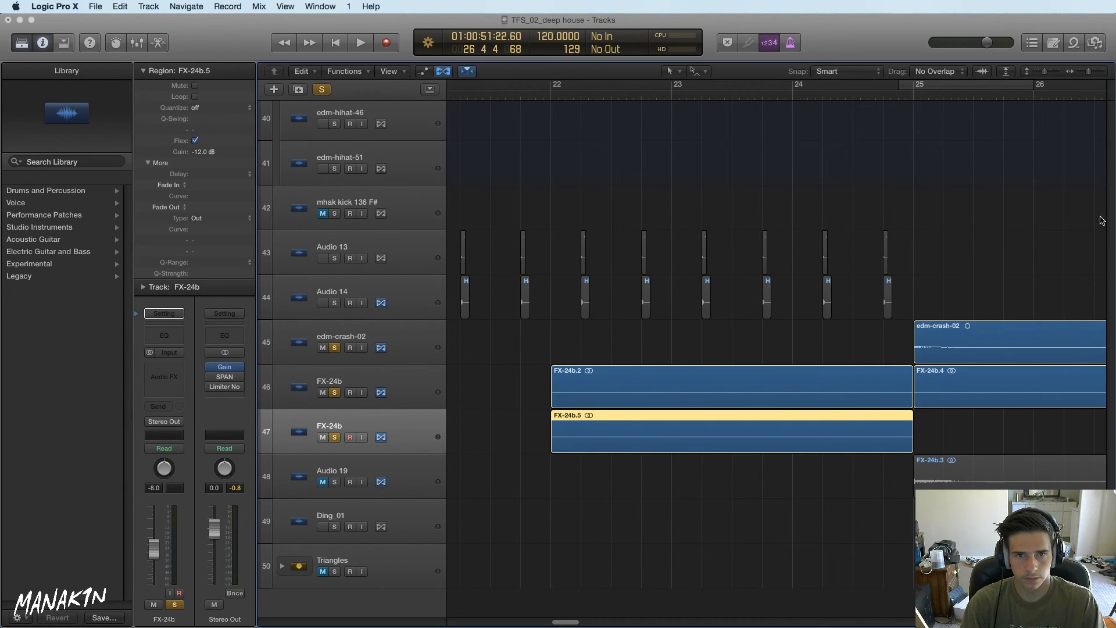
right_click(772, 434)
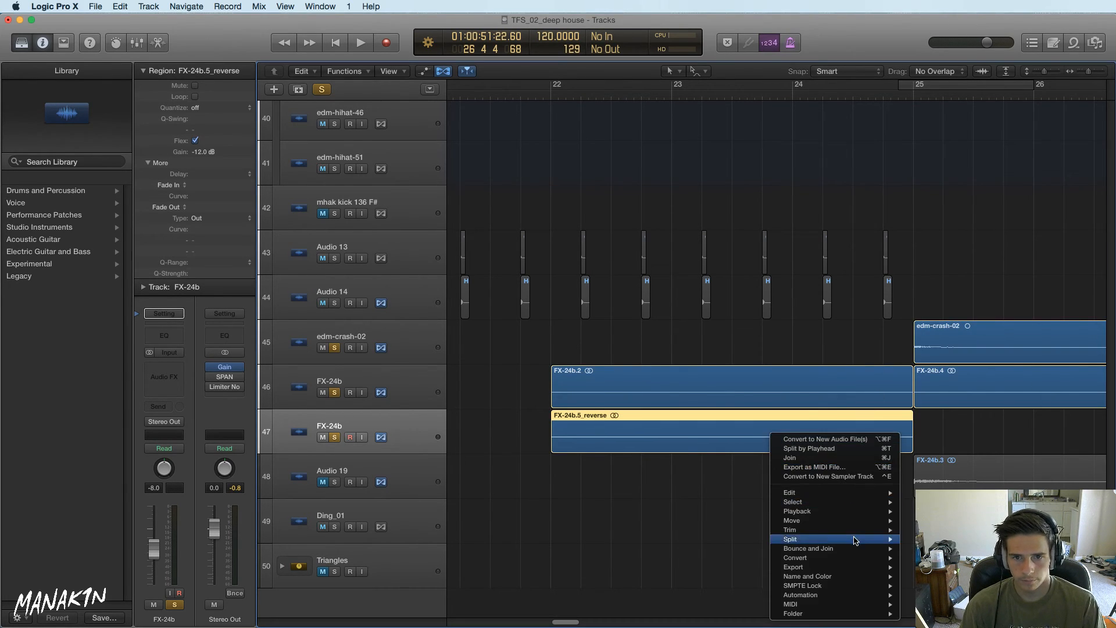
right_click(615, 433)
left_click(621, 438)
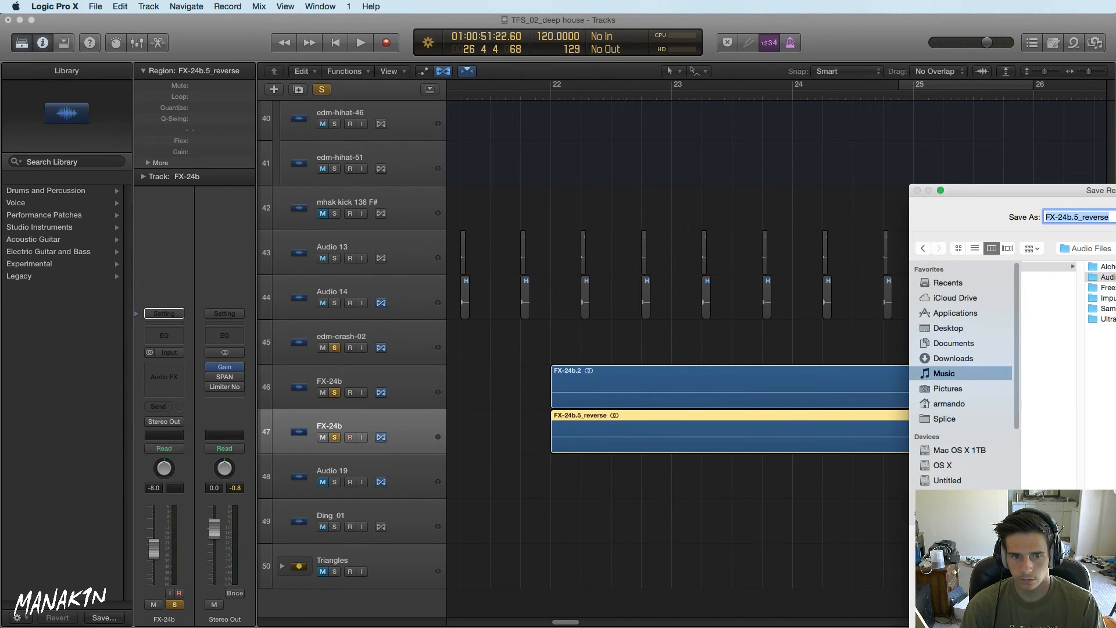
key("Escape")
Reverse the audio of the FX-24b.5_reverse region in the audio file editor and close the editor
double_click(720, 437)
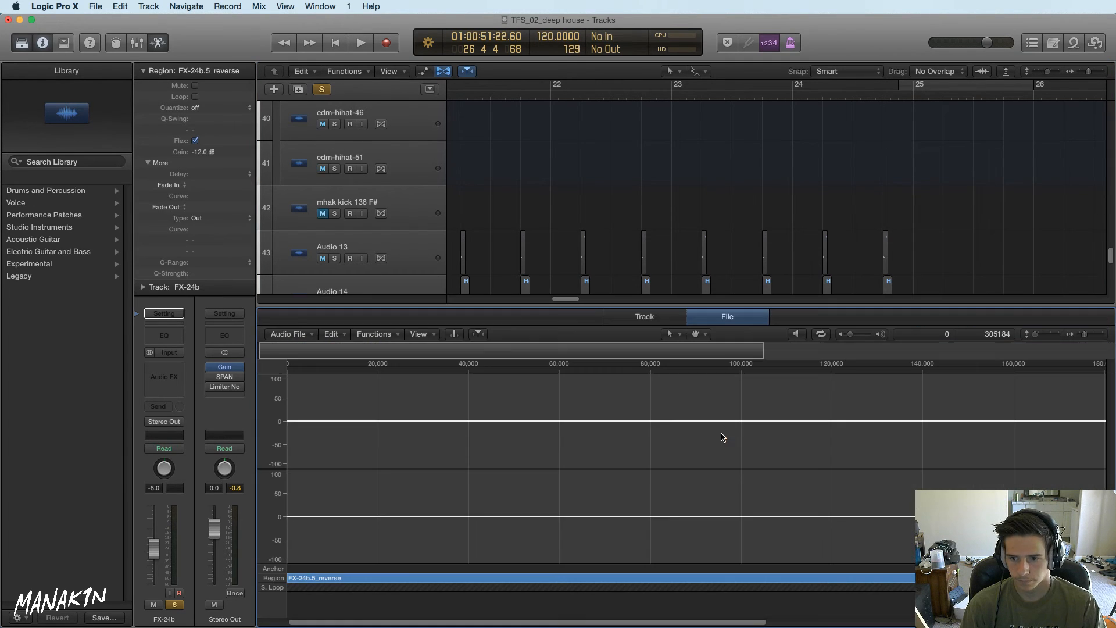
left_click(387, 339)
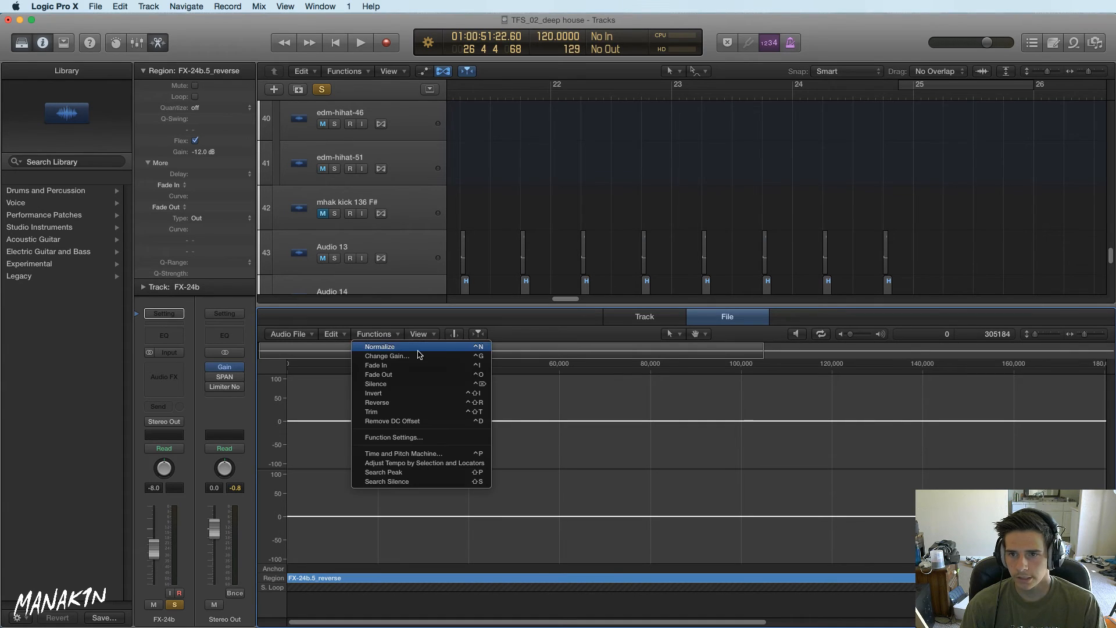
left_click(410, 403)
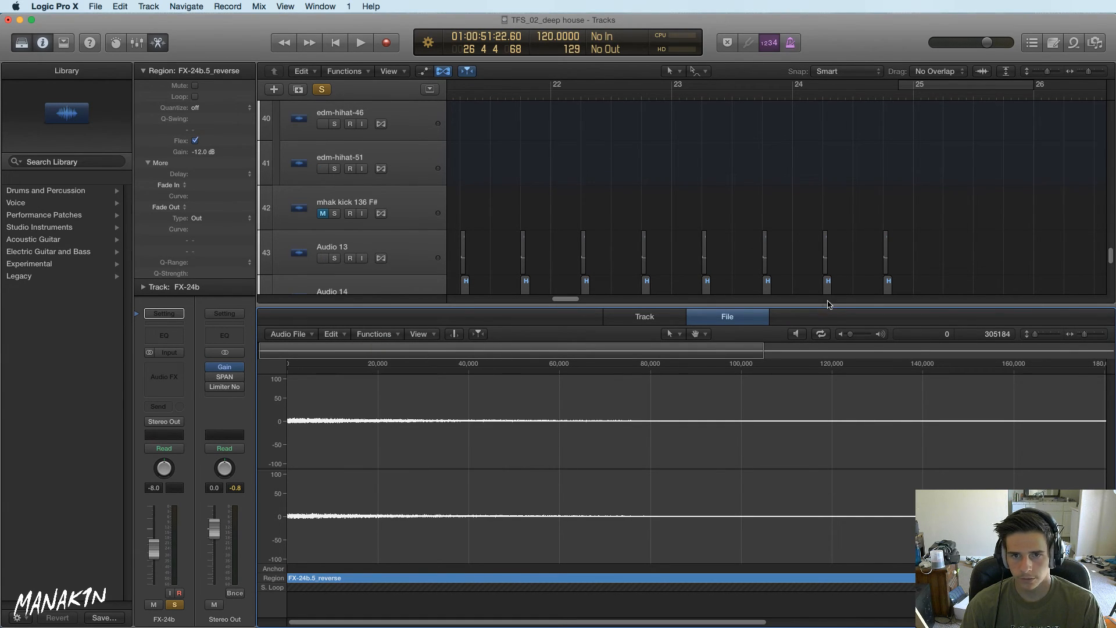
key("e")
Move the FX-24b.5_reverse region to start at bar 25 and place its track directly below the edm-crash-02 track
left_click(679, 473)
left_click_drag(573, 424, 935, 435)
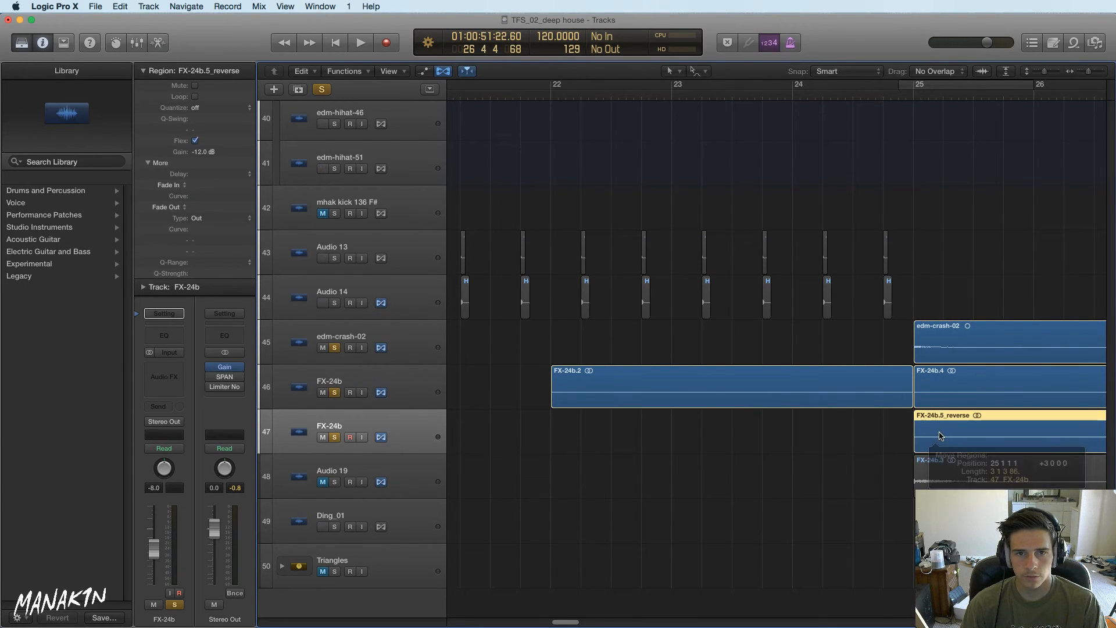
left_click_drag(381, 423, 381, 387)
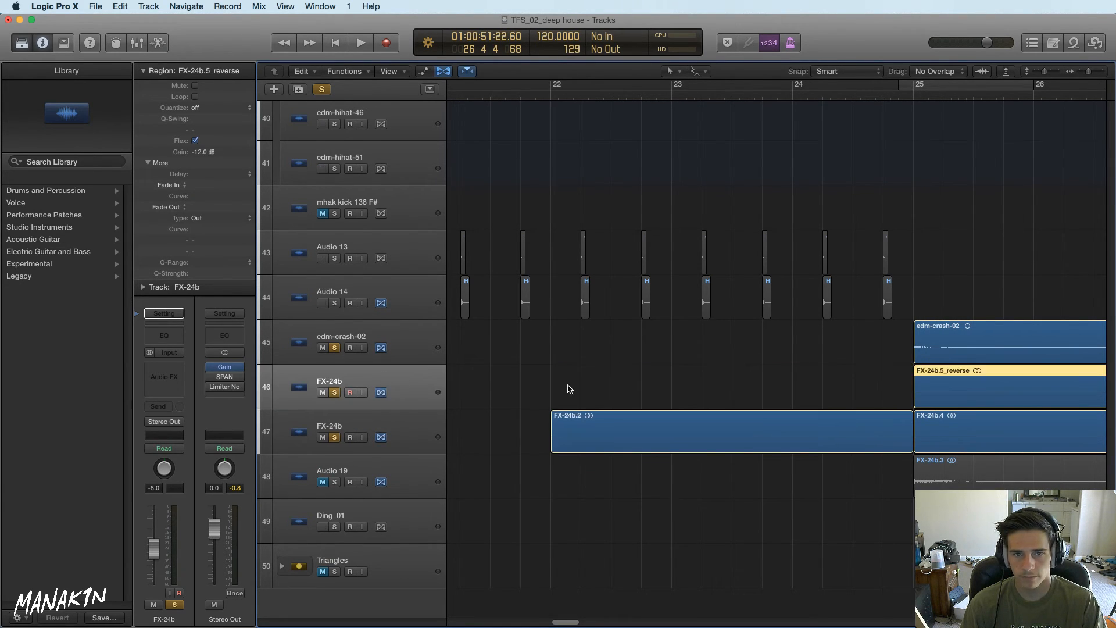
Play the soloed crash and FX-24b tracks through the bar 25 transition twice, starting between bars 23 and 24 and at bar 24
left_click(733, 93)
key("space")
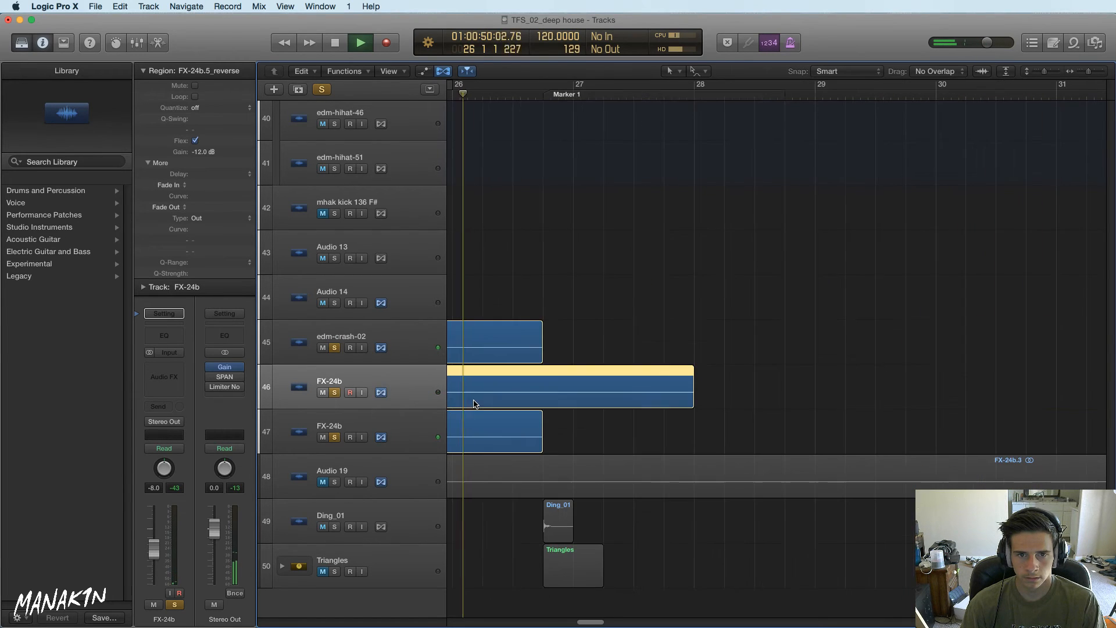
key("space")
left_click(750, 405)
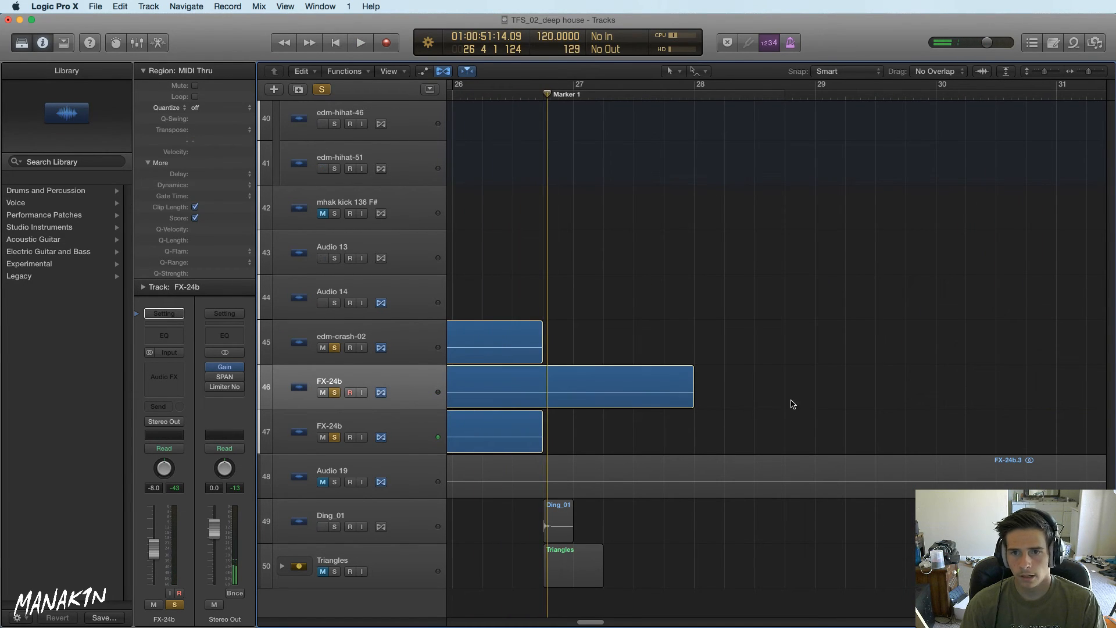
scroll(593, 614, "left", 5)
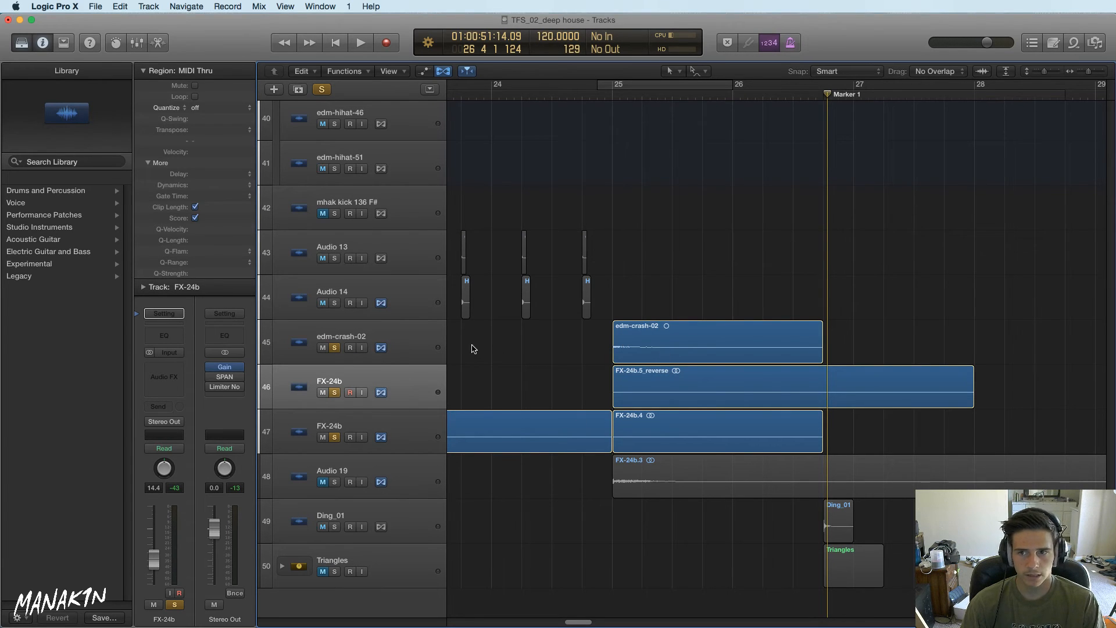
left_click(443, 338)
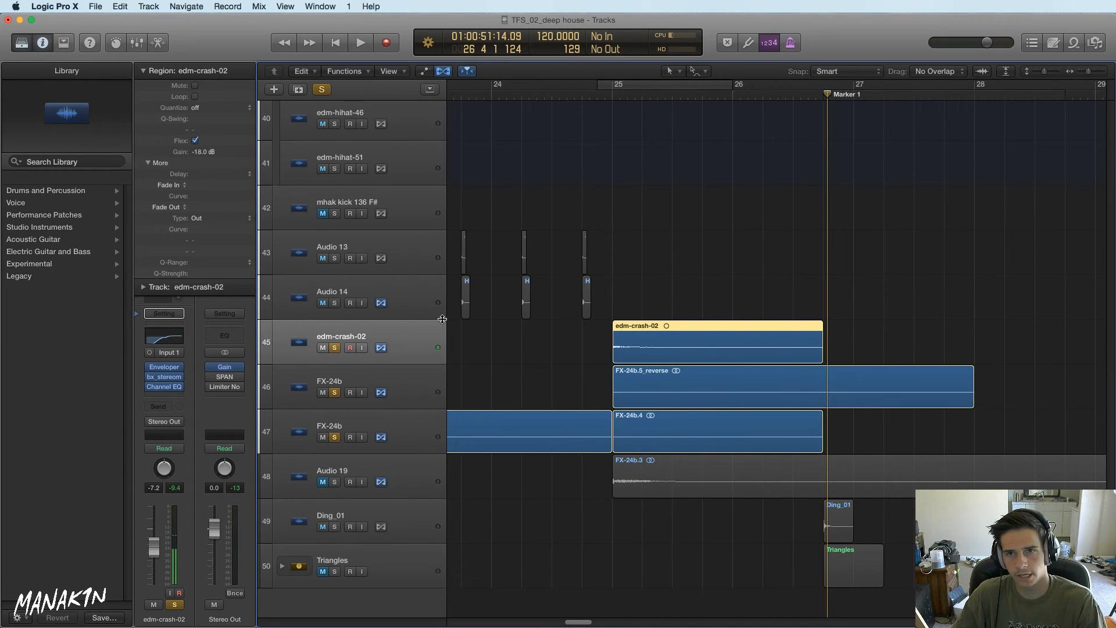
left_click(503, 97)
key("space")
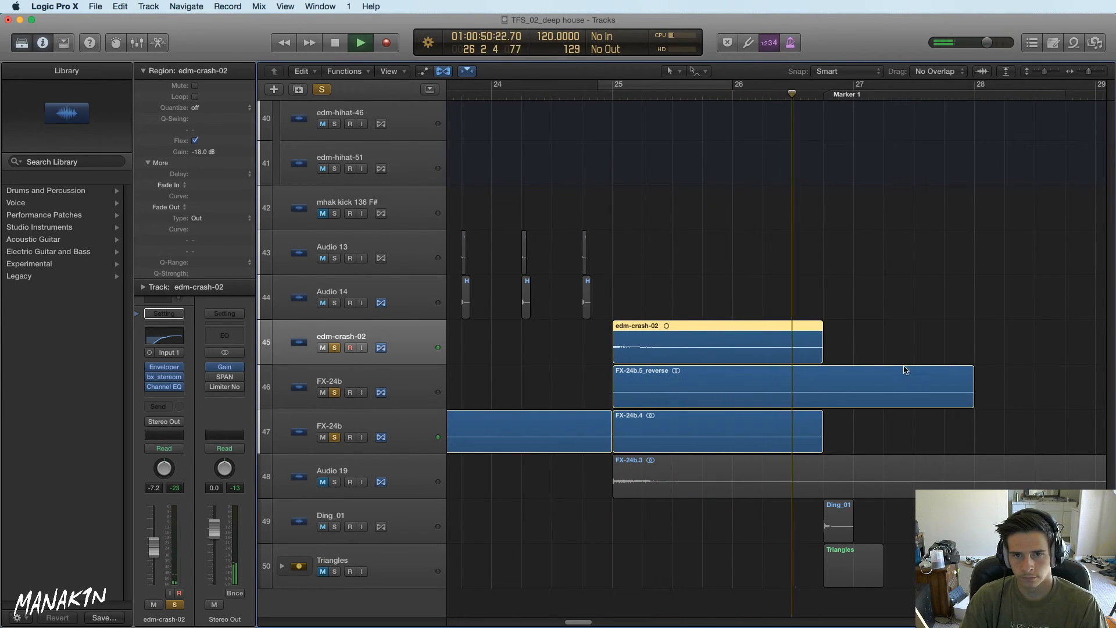
key("space")
Trim the FX-24b.5_reverse region to end with the edm-crash-02 region and add a fade-out of 3265 over nearly its whole length
left_click_drag(973, 391, 823, 384)
left_click(697, 71)
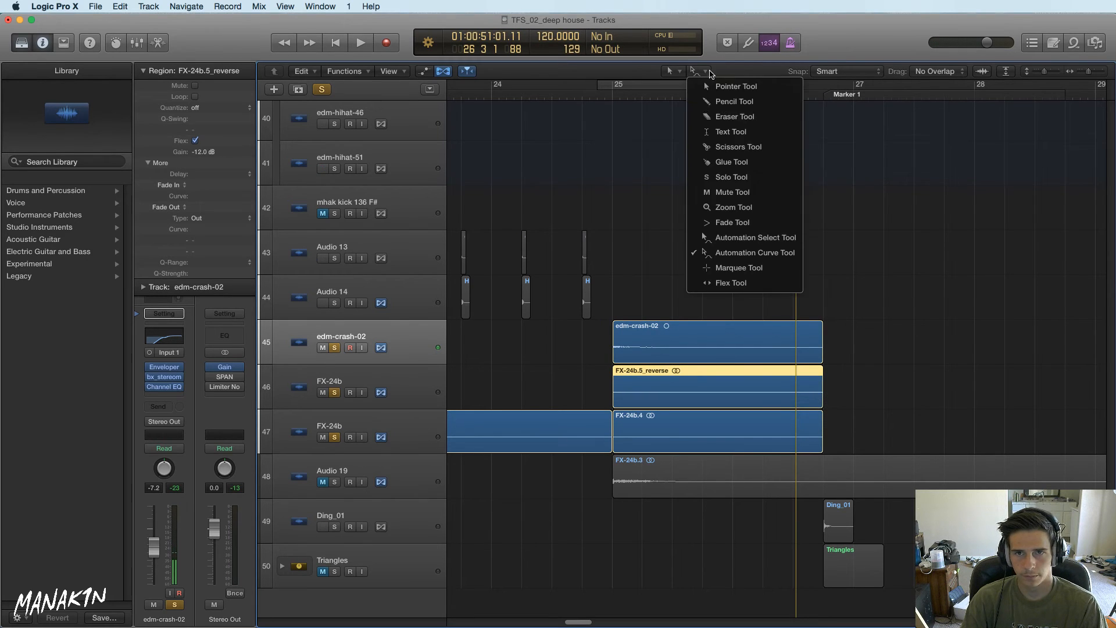
left_click(758, 223)
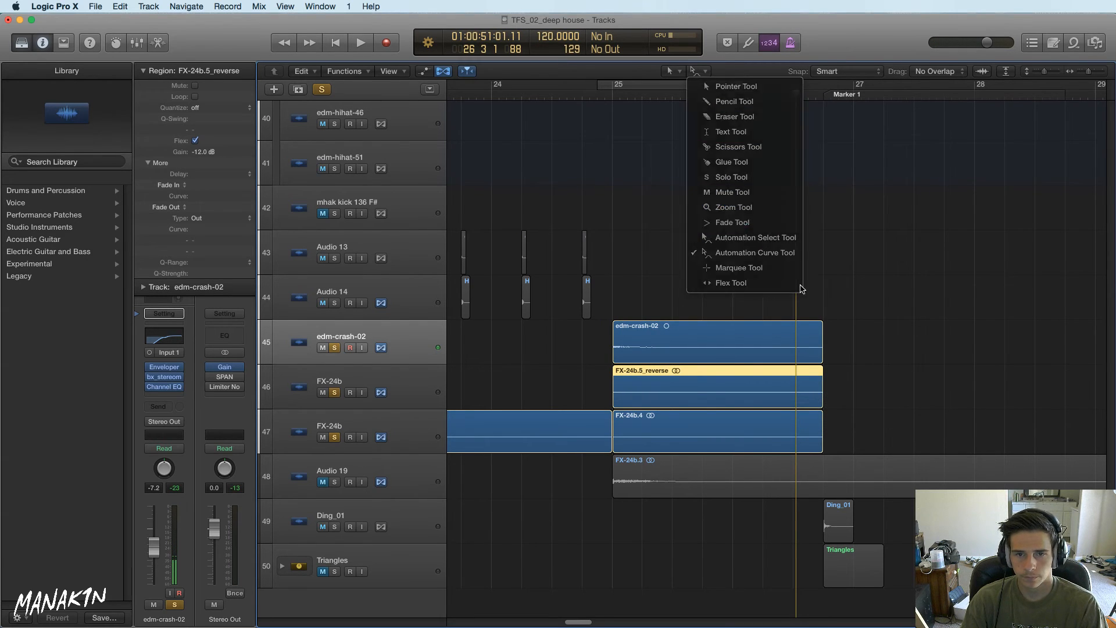
left_click_drag(635, 391, 628, 392)
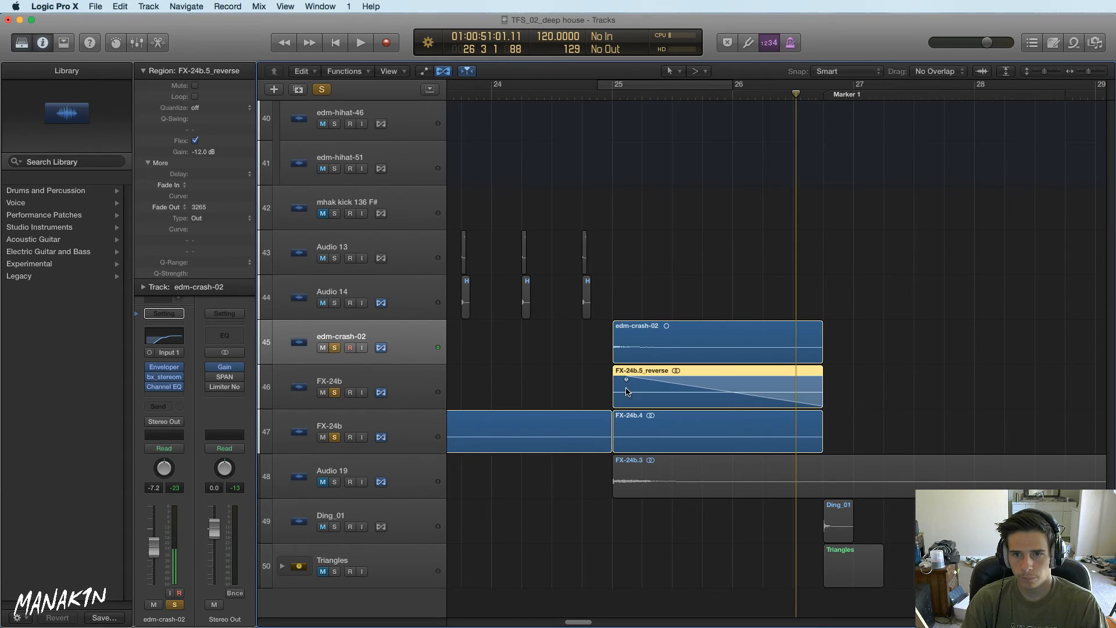
Shorten the FX-24b.5_reverse region to end just after bar 26, playing the soloed transition before and after the change
double_click(584, 92)
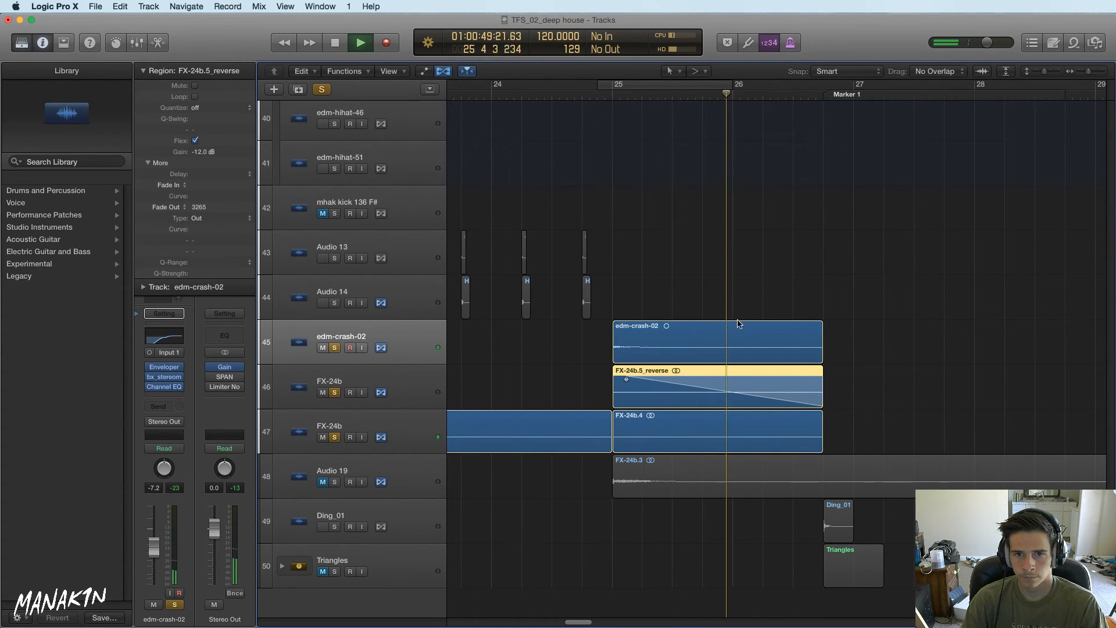
key("space")
left_click_drag(819, 395, 739, 395)
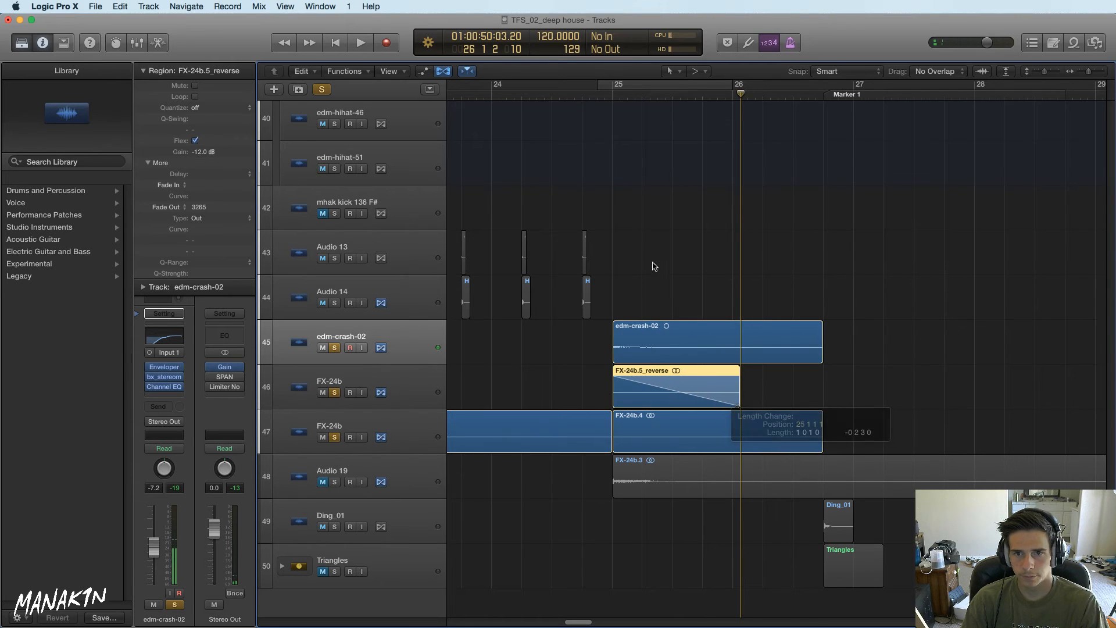
left_click(536, 95)
key("space")
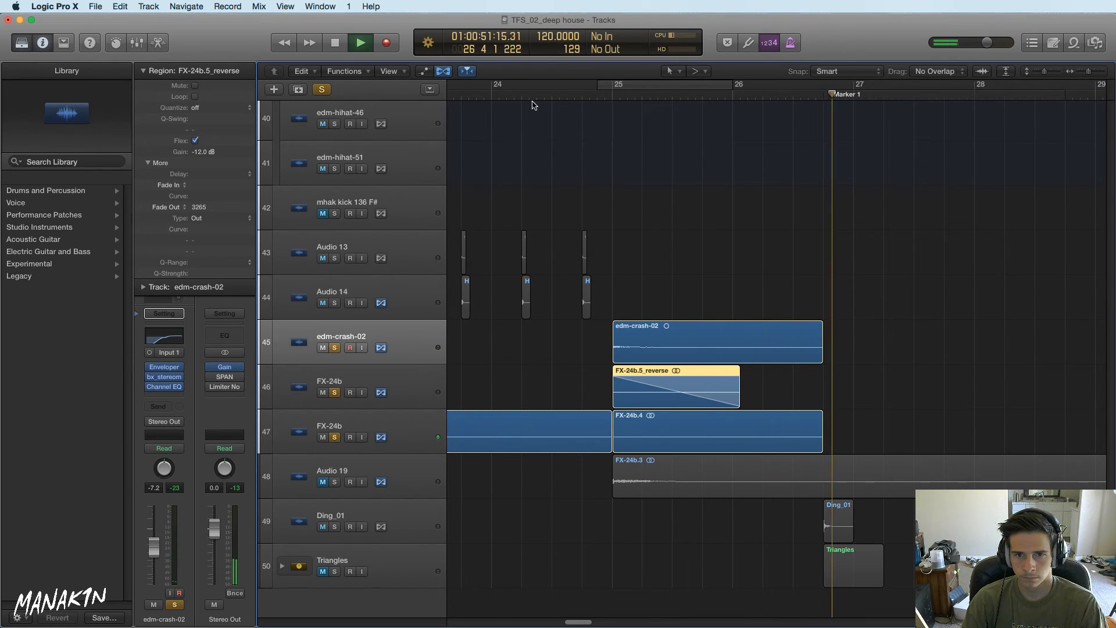
key("space")
Turn off solo on the edm-crash-02 and both FX-24b tracks, and play the full mix through the transition twice, stopping after bar 27
left_click_drag(336, 351, 341, 413)
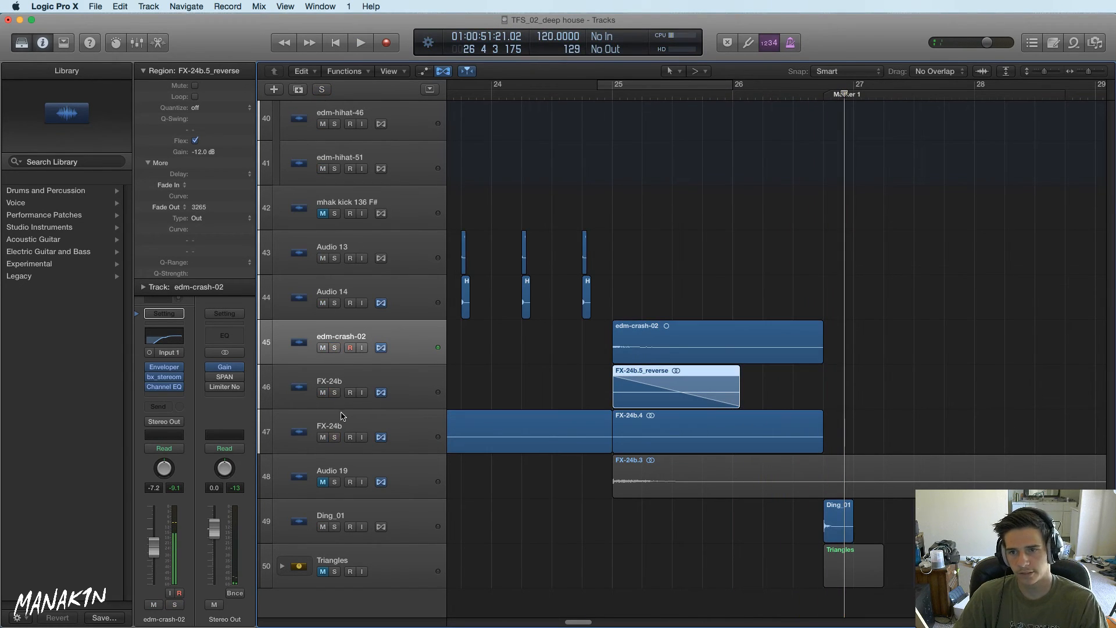
left_click_drag(490, 98, 474, 125)
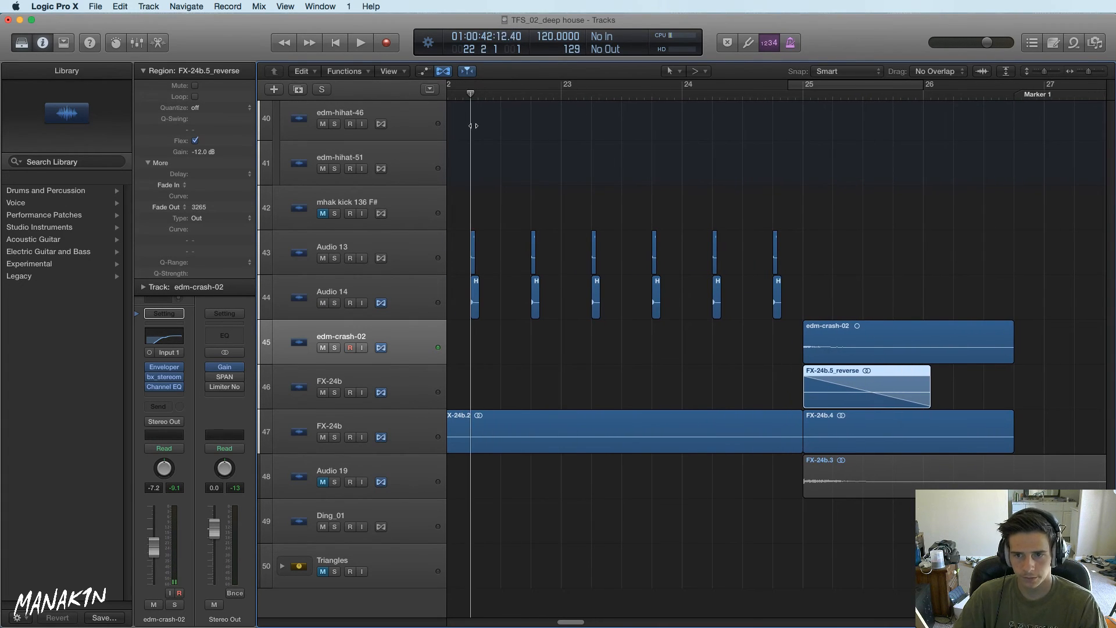
key("space")
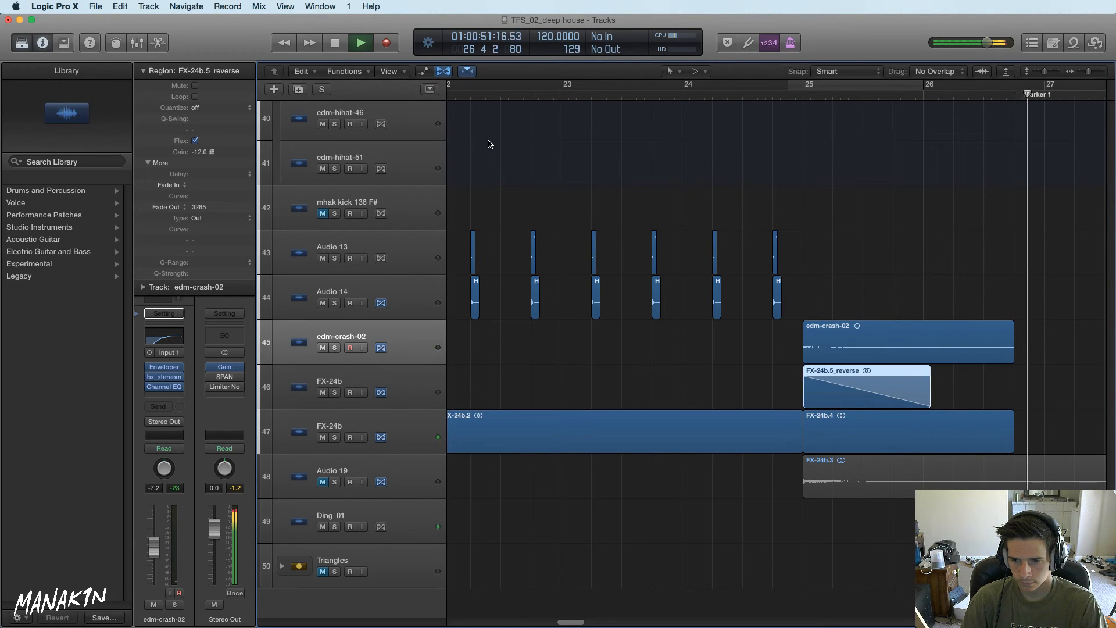
key("space")
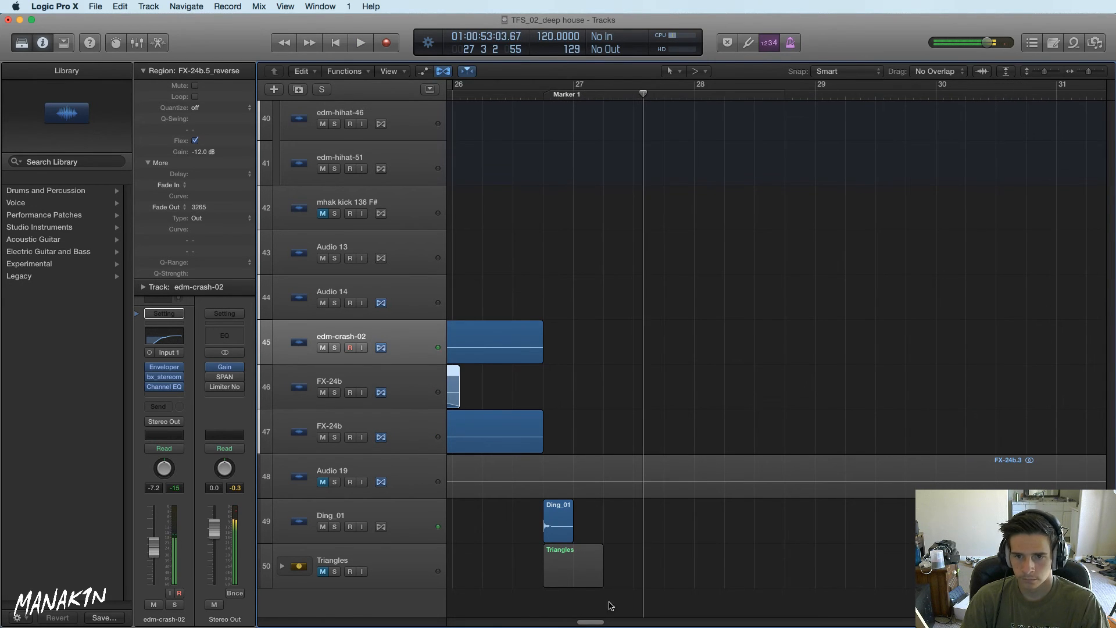
left_click_drag(592, 622, 568, 622)
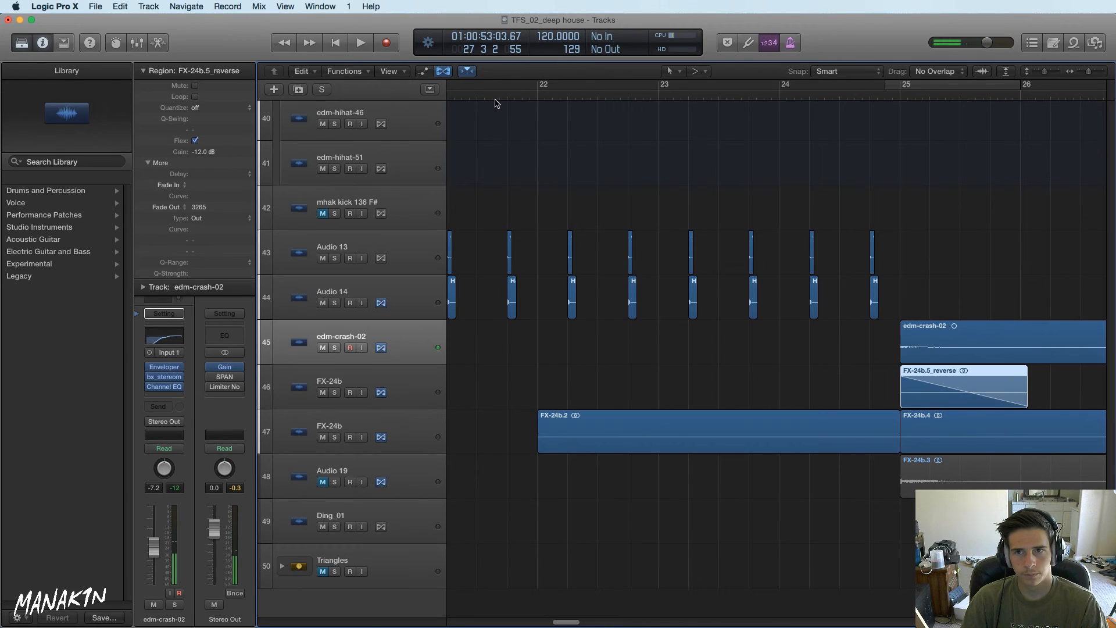
key("space")
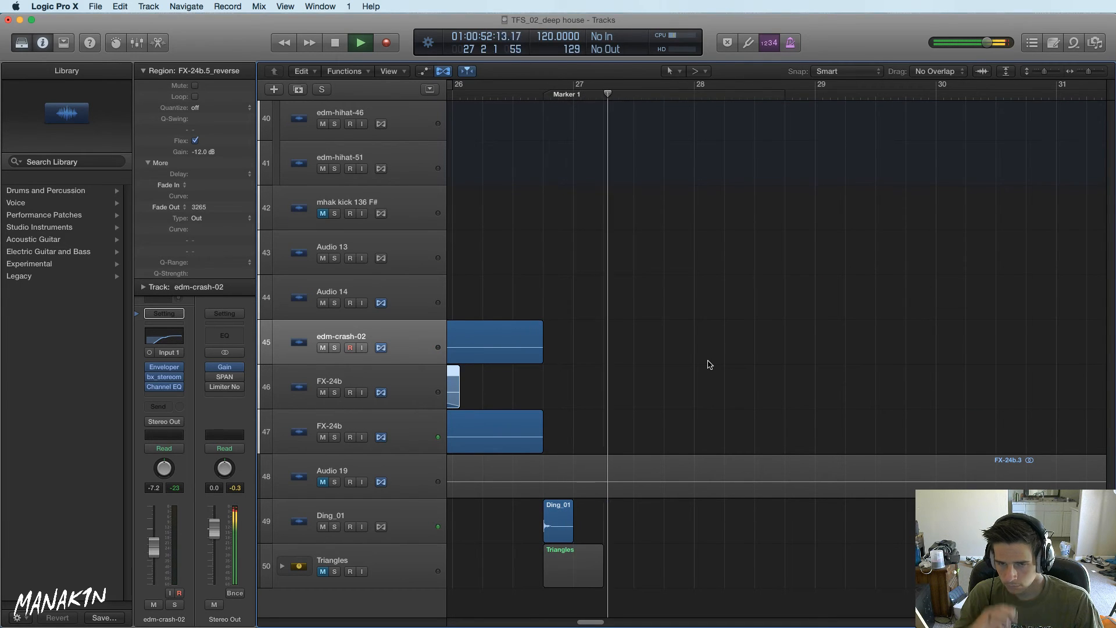
key("space")
Open the project notes and delete the line "make crash longer -> replace"
scroll(607, 608, "left", 5)
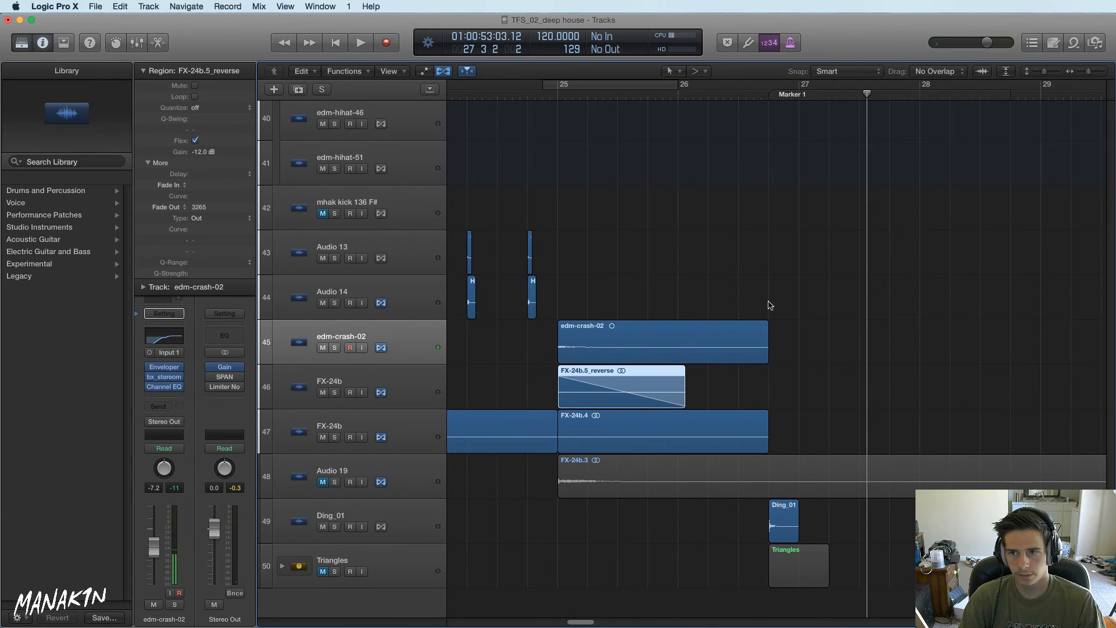
left_click(1093, 45)
left_click(1073, 45)
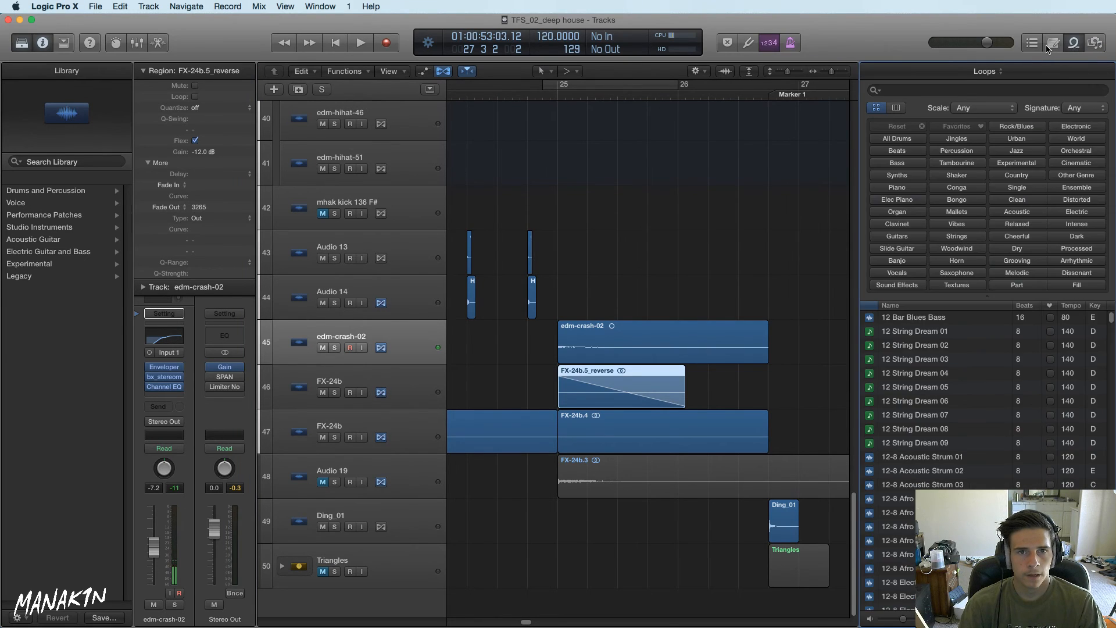
left_click(1049, 46)
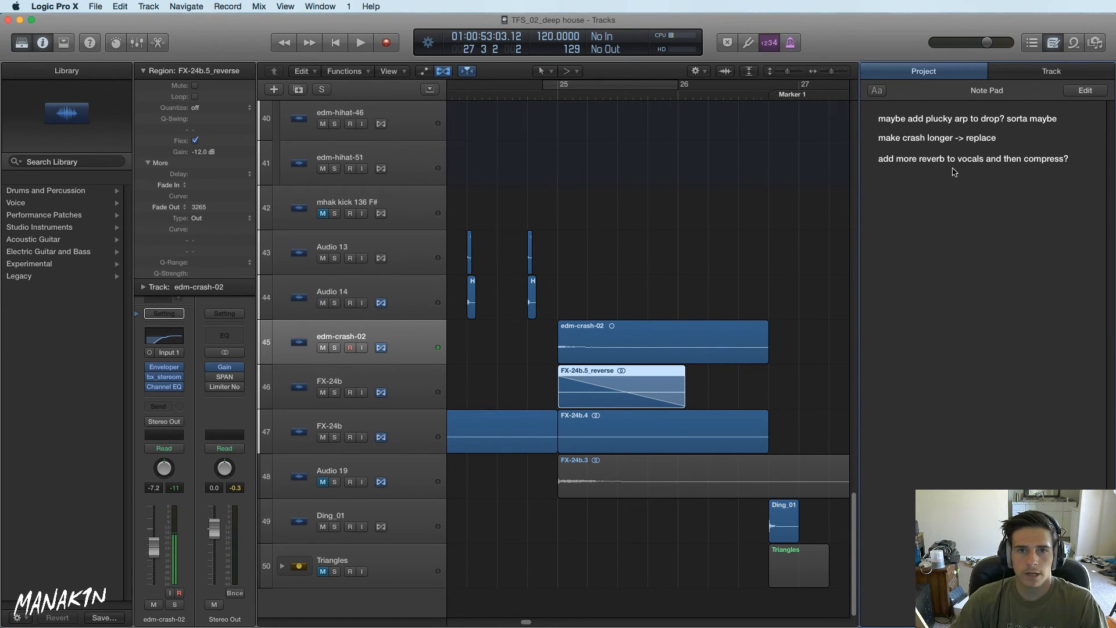
double_click(1028, 137)
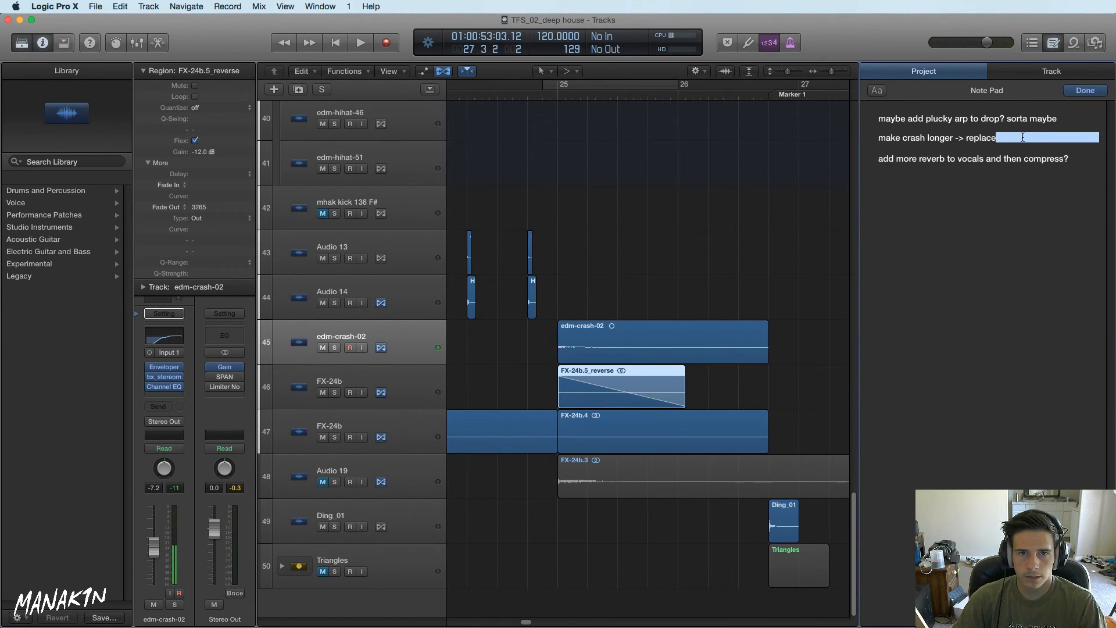
left_click_drag(1012, 137, 815, 133)
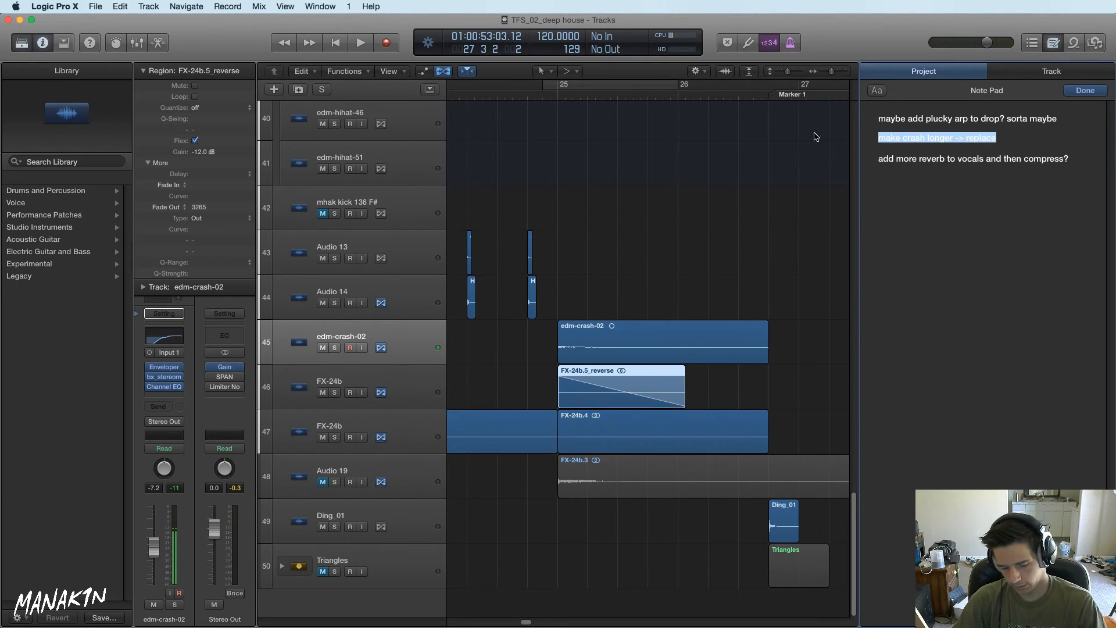
key("BackSpace")
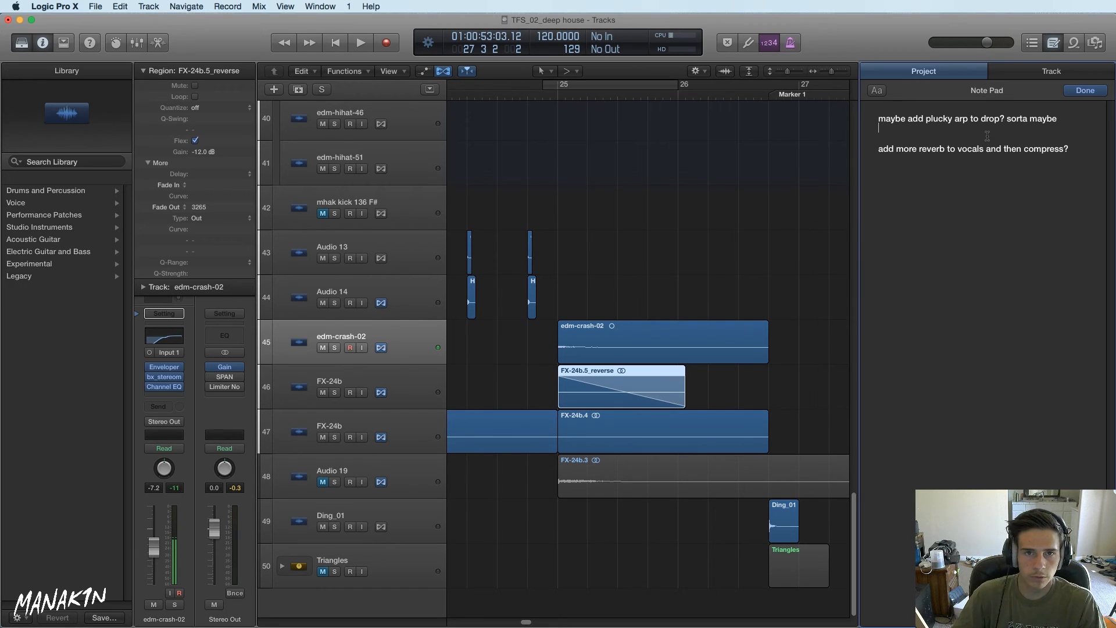
Remove the empty line between the two remaining project notes and play the full arrangement from bar 9 through the drop
key("BackSpace")
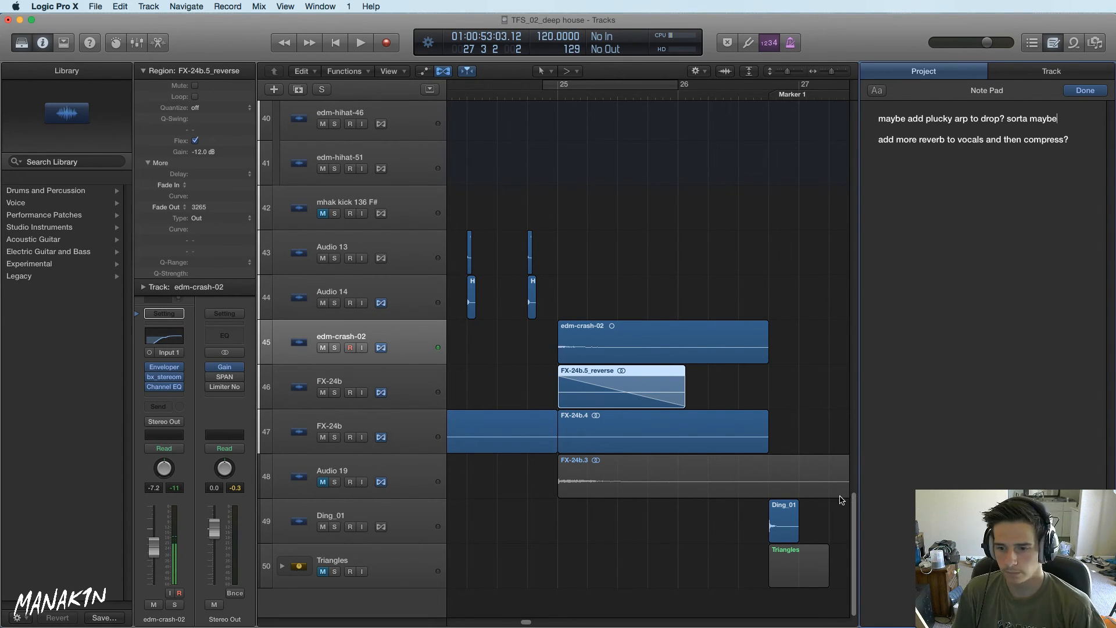
left_click_drag(835, 71, 822, 75)
scroll(623, 335, "up", 2)
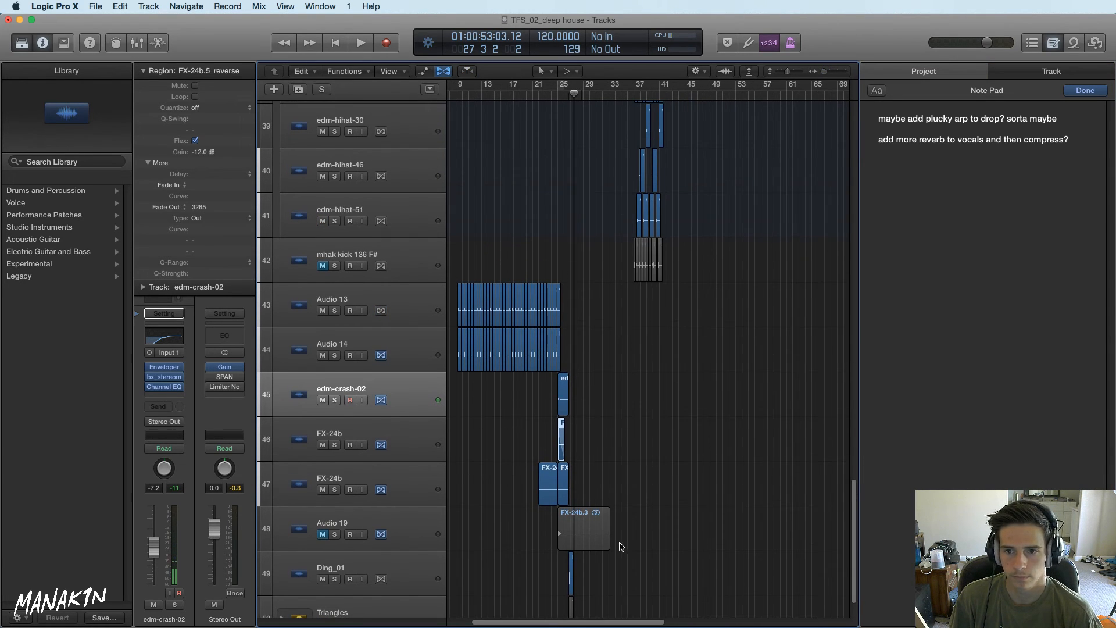
scroll(619, 624, "left", 3)
scroll(589, 579, "up", 10)
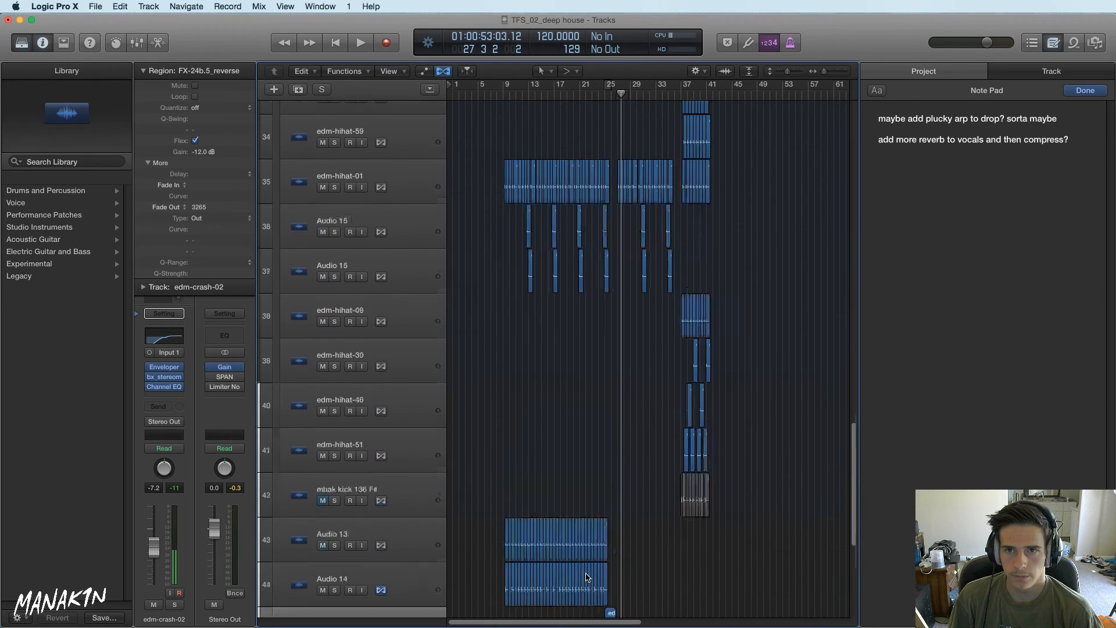
left_click_drag(788, 71, 740, 83)
mouse_move(517, 100)
left_mouse_down()
mouse_move(472, 100)
mouse_move(503, 103)
left_mouse_up()
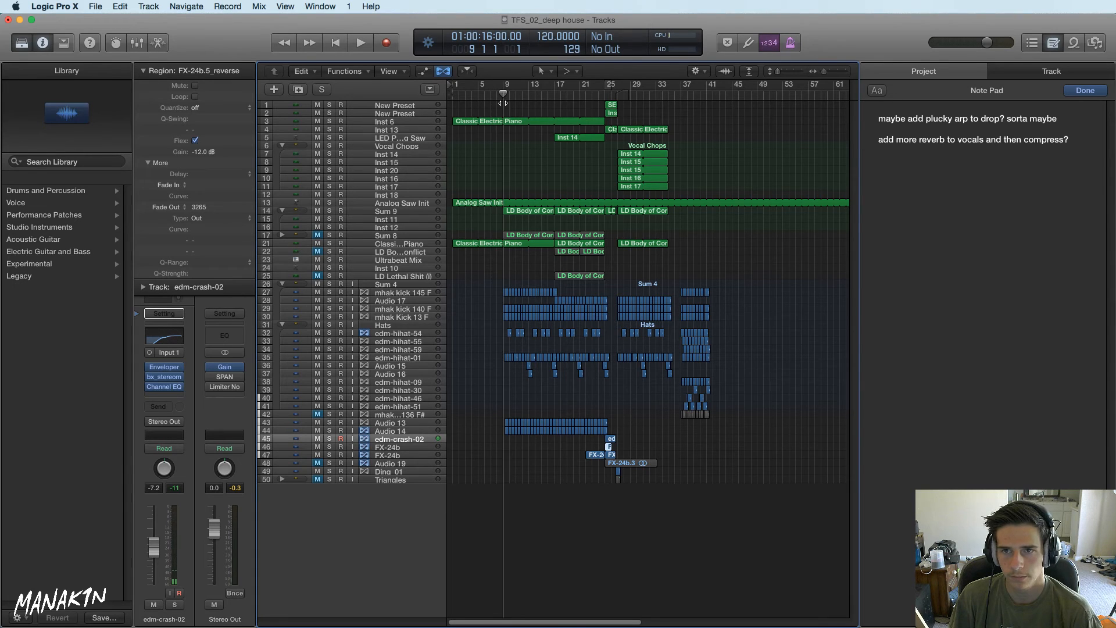
left_click(741, 292)
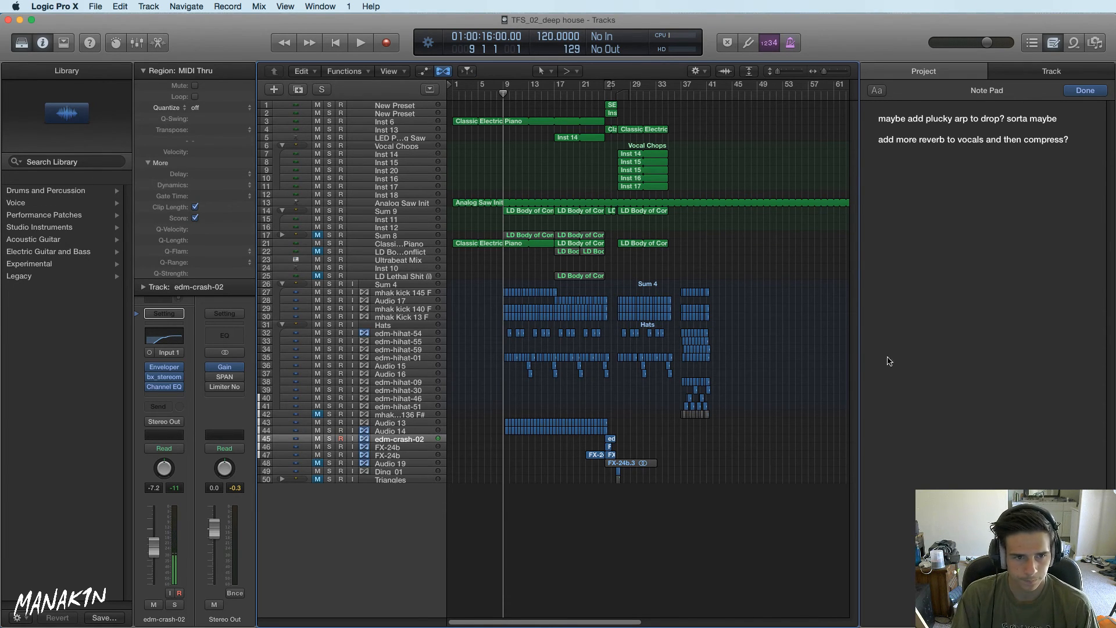
key("space")
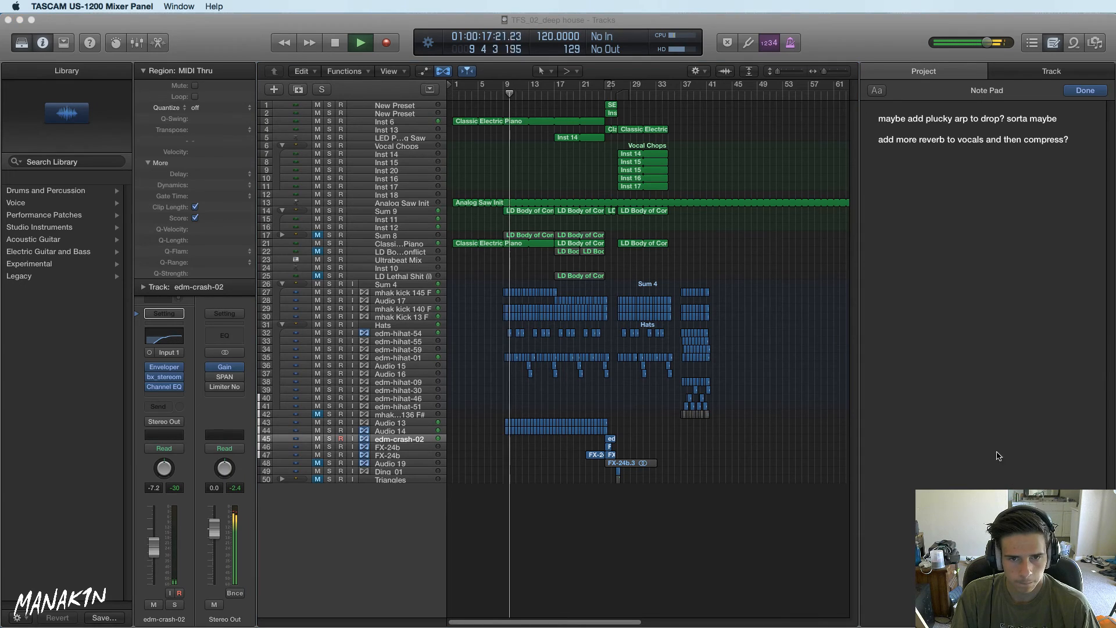
left_click(998, 455)
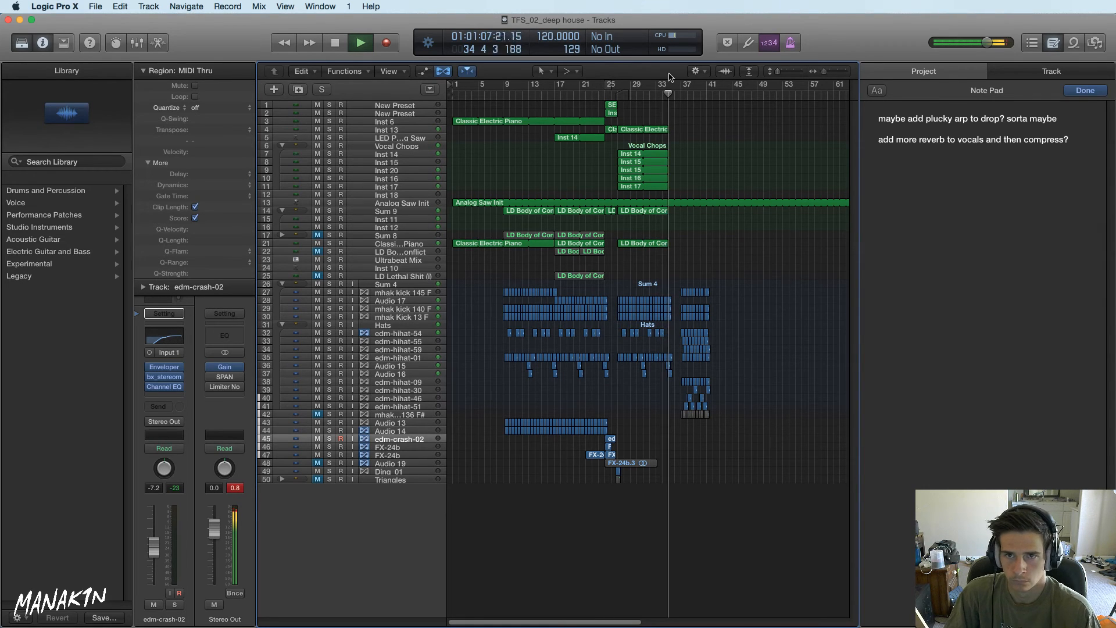
Play the drop twice from just before bar 27, stopping in bar 34 the first time and in bar 28 the second
left_click(618, 94)
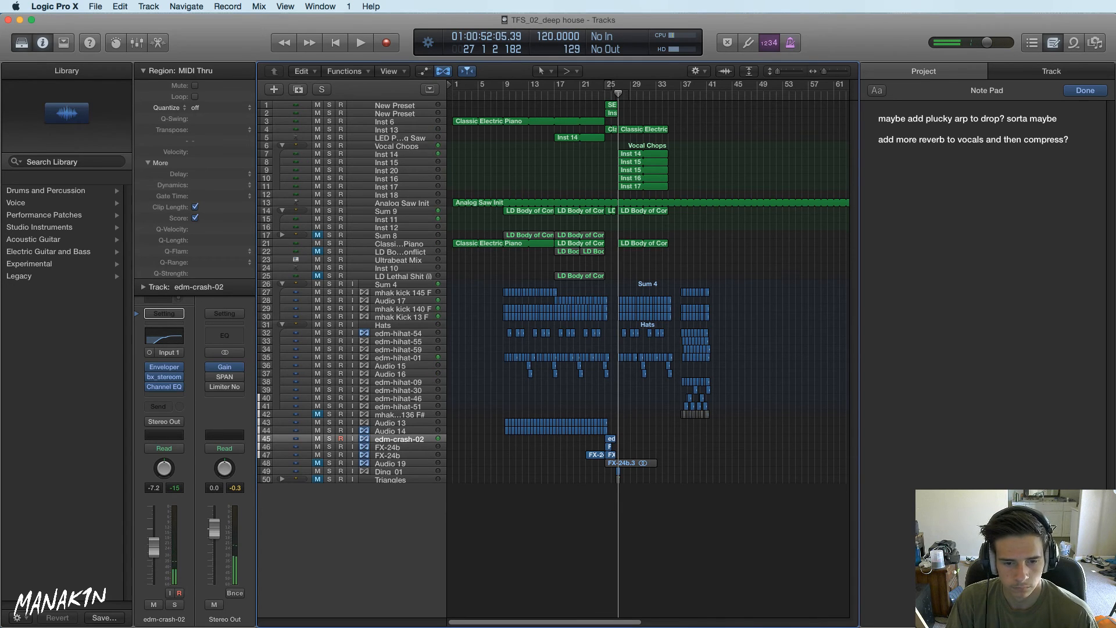
key("super+Tab")
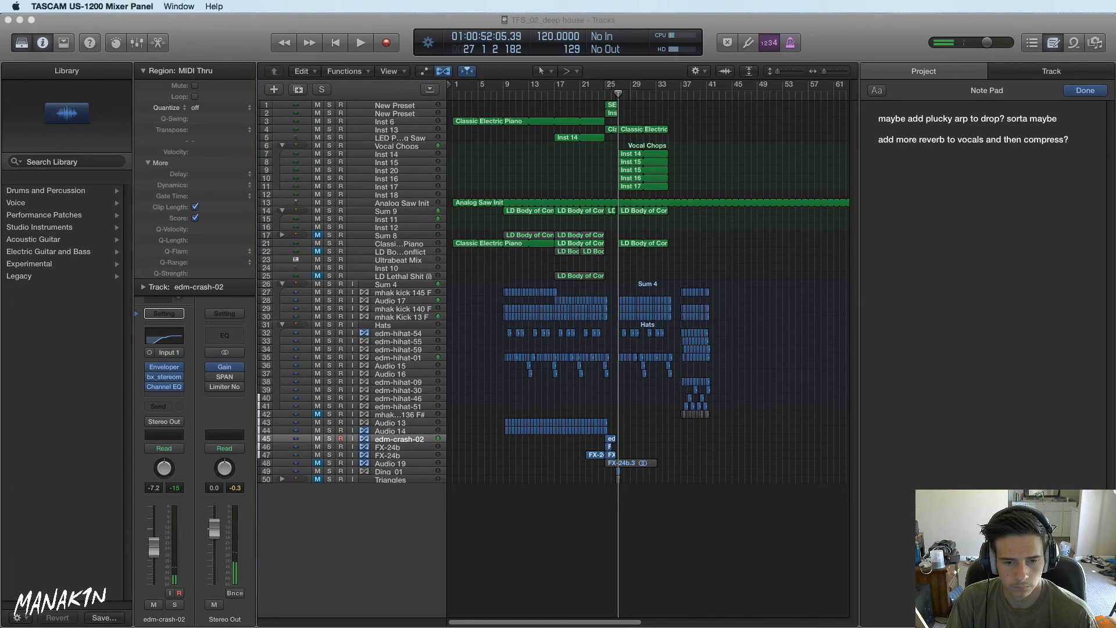
left_click(828, 71)
left_click_drag(828, 71, 783, 73)
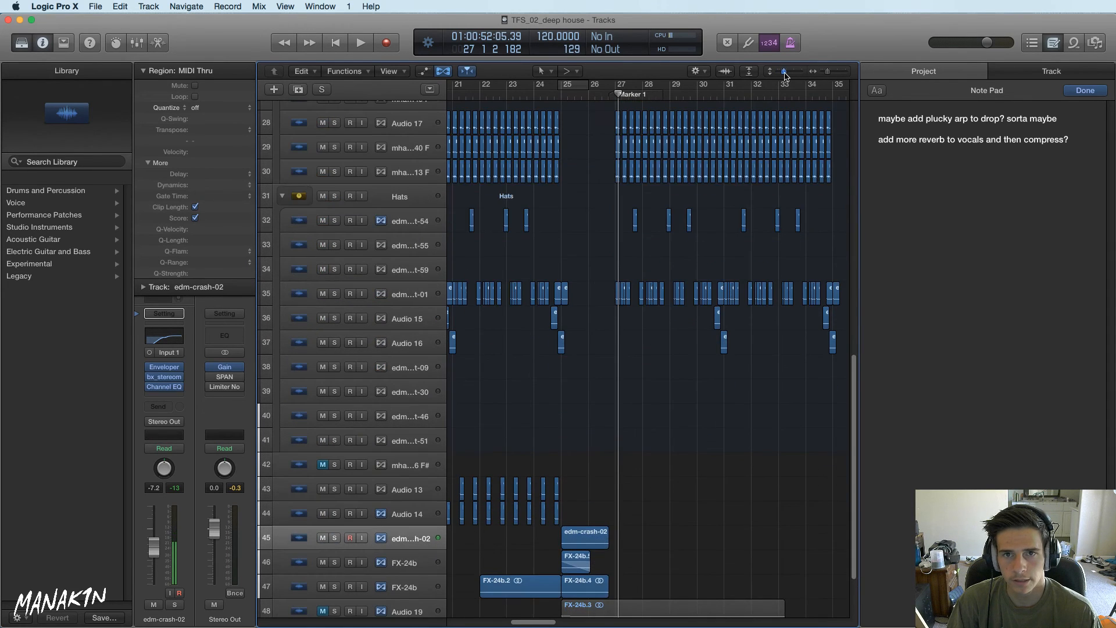
scroll(734, 272, "up", 10)
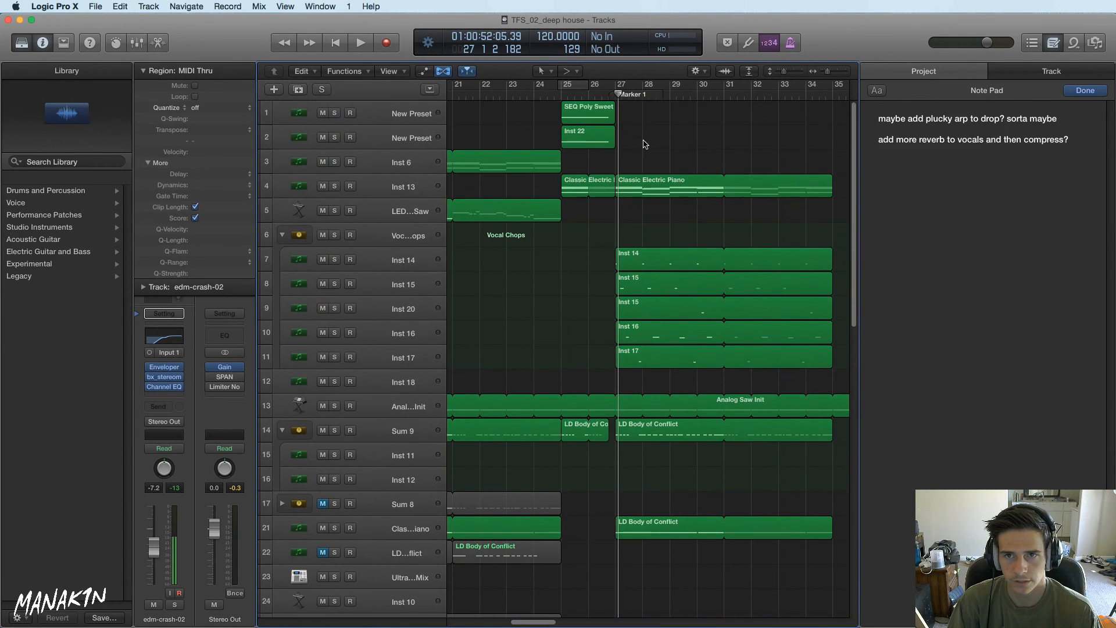
left_click(606, 99)
key("space")
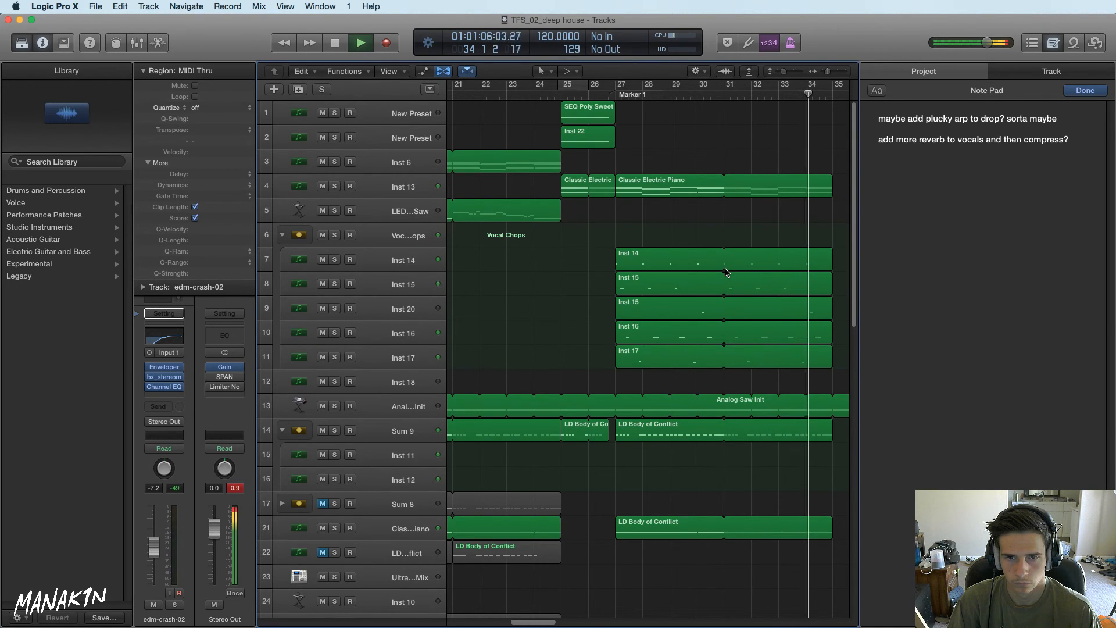
key("space")
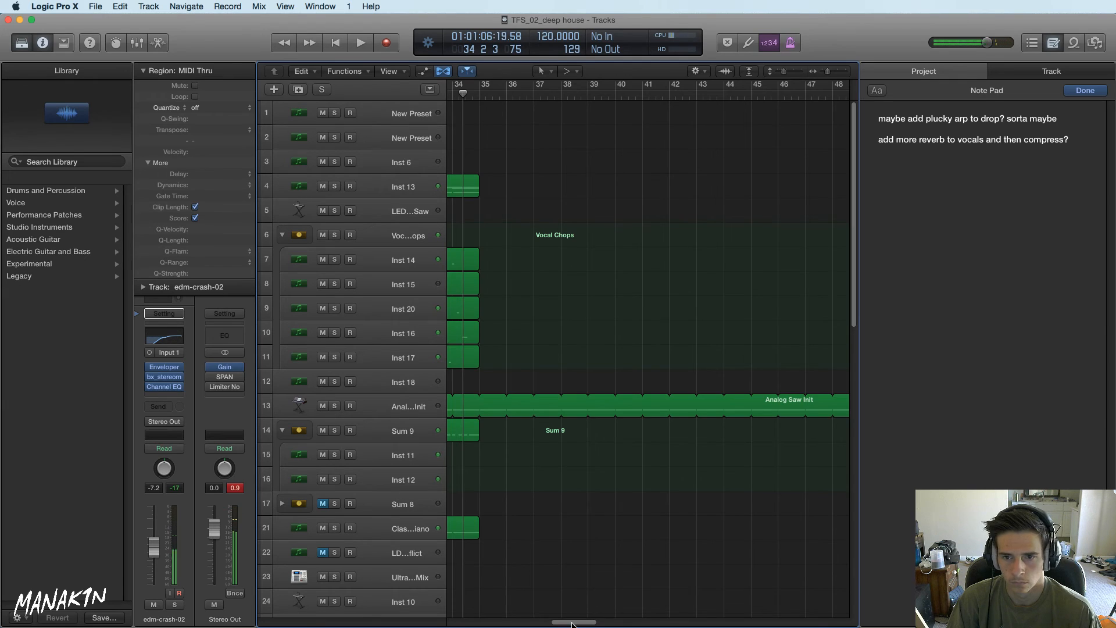
left_click_drag(572, 623, 533, 623)
left_click(609, 95)
key("space")
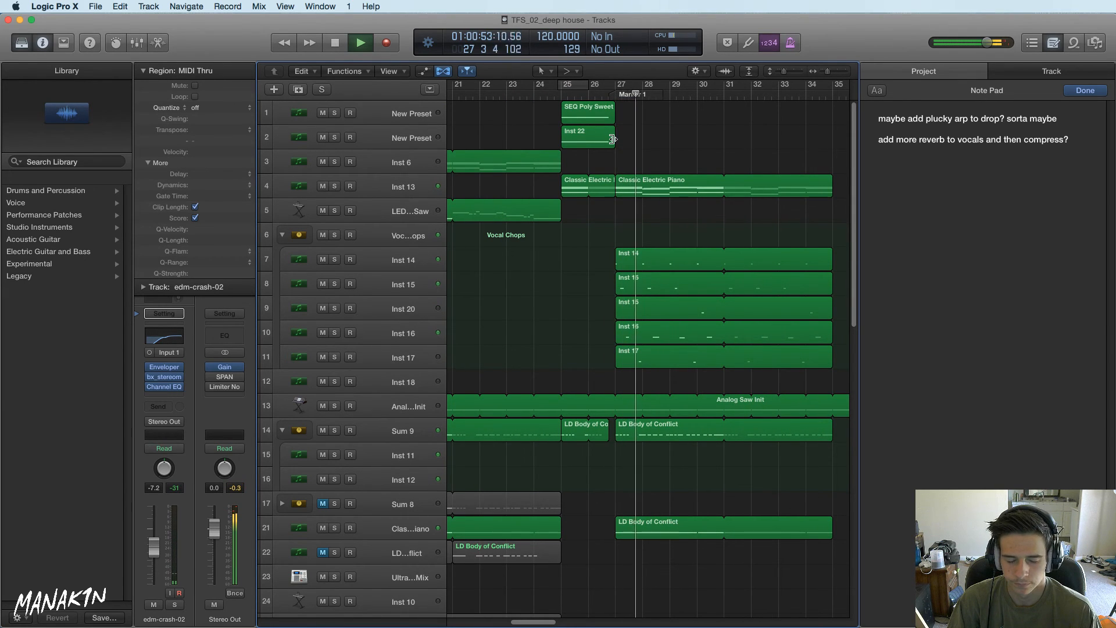
key("space")
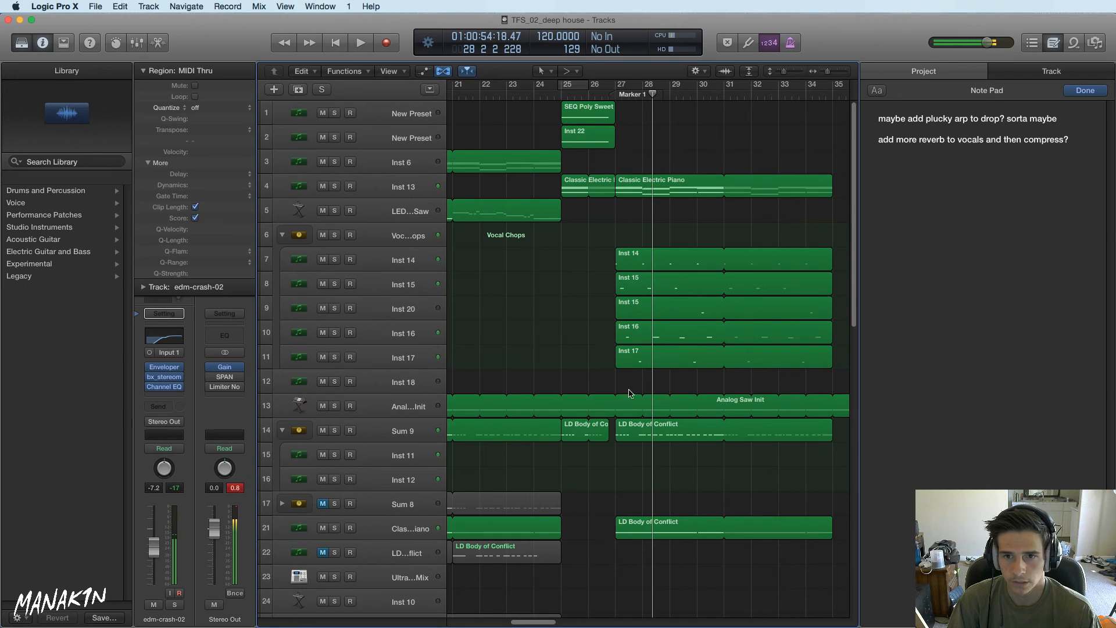
Extend the start of the Inst 17 region's note near the end of bar 27 slightly earlier and play the drop from bar 26
double_click(644, 359)
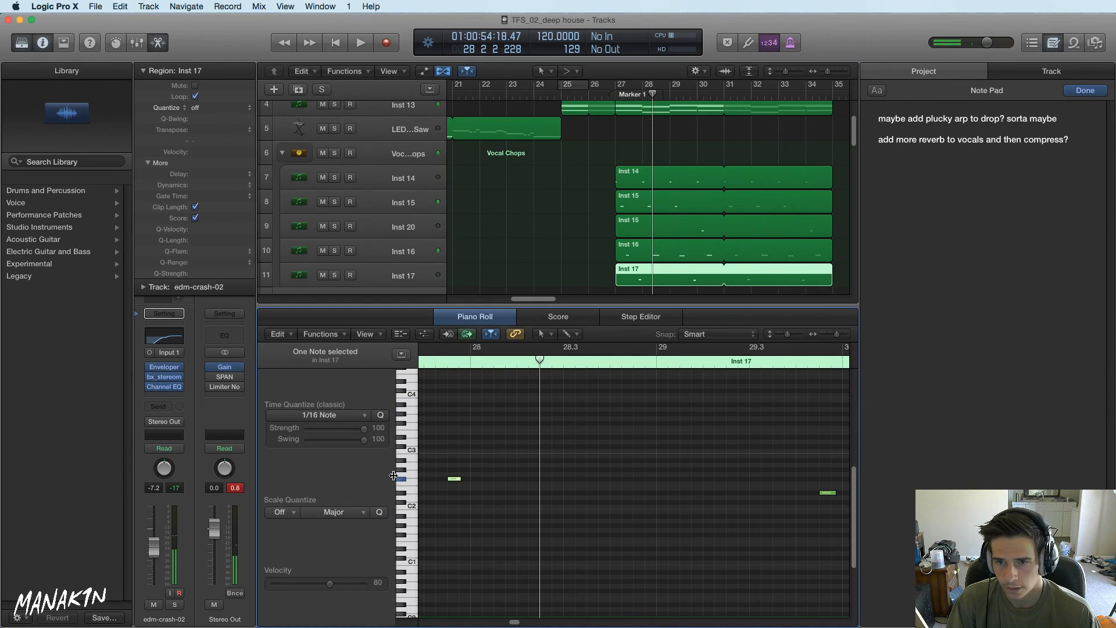
left_click(448, 478)
left_click_drag(448, 478, 445, 485)
left_click(606, 95)
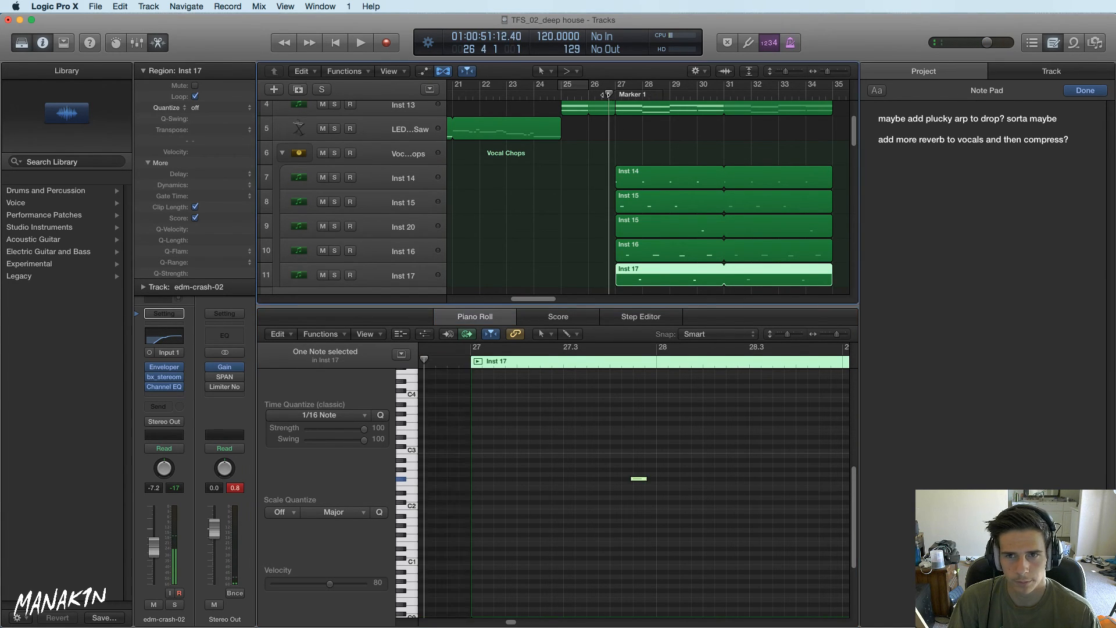
key("space")
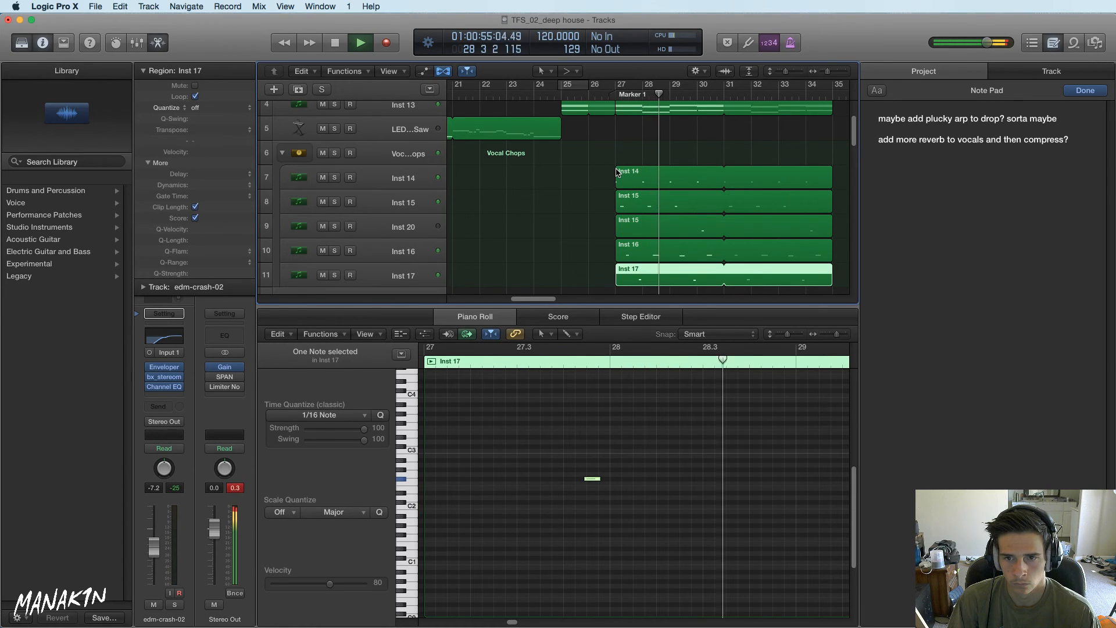
key("space")
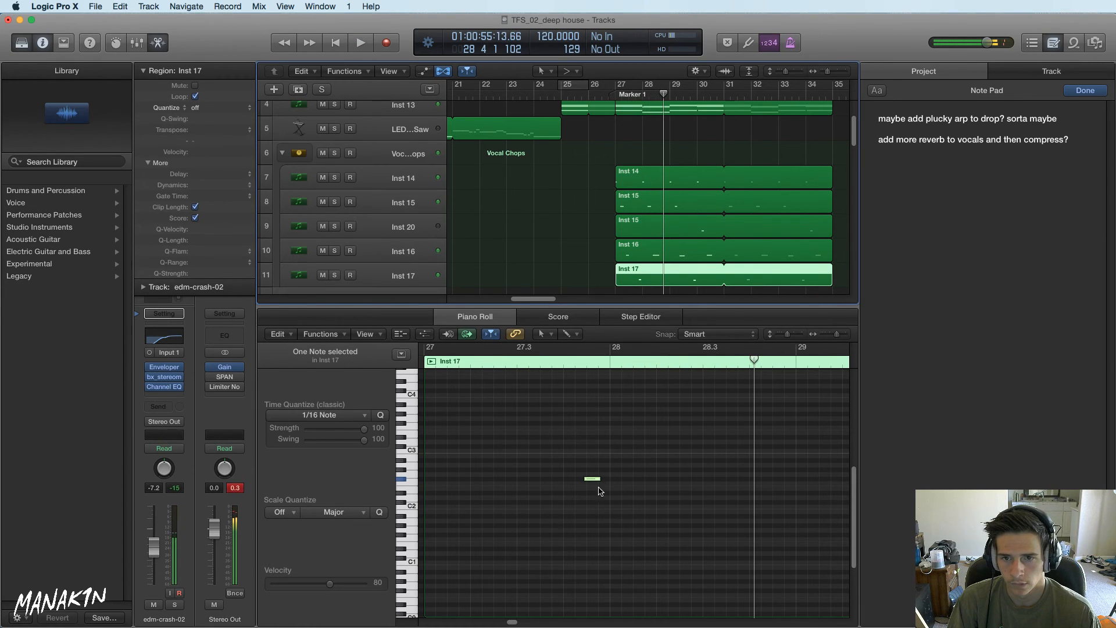
Trim the start of the Inst 17 note to 27 4 3 1 and play the drop into bar 28
left_click(587, 361)
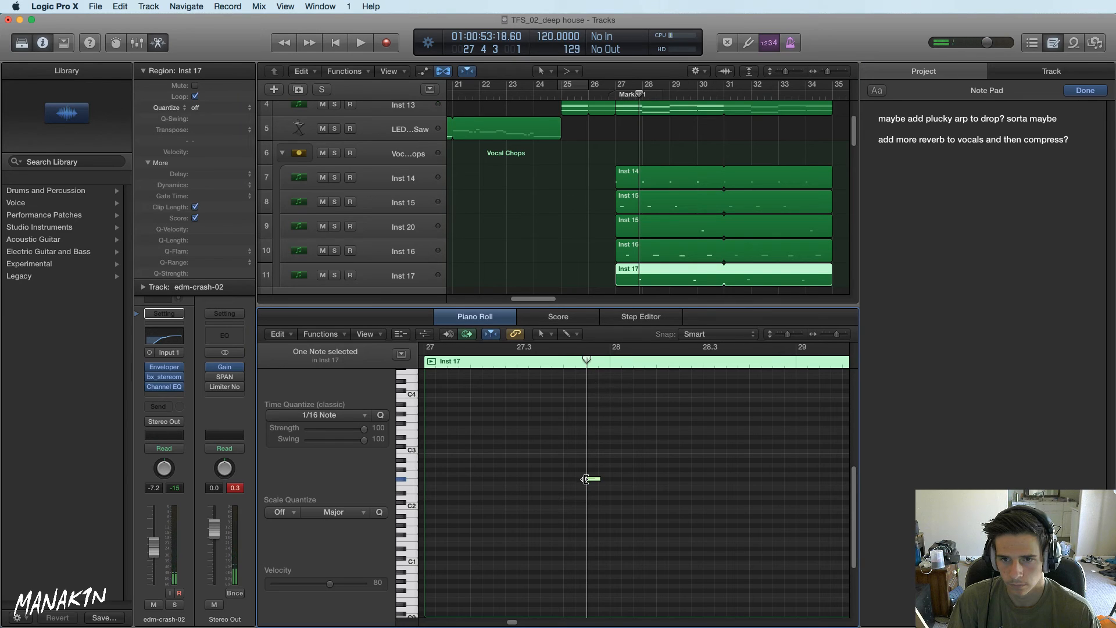
mouse_move(585, 479)
left_mouse_down()
mouse_move(598, 480)
mouse_move(578, 479)
mouse_move(585, 484)
left_mouse_up()
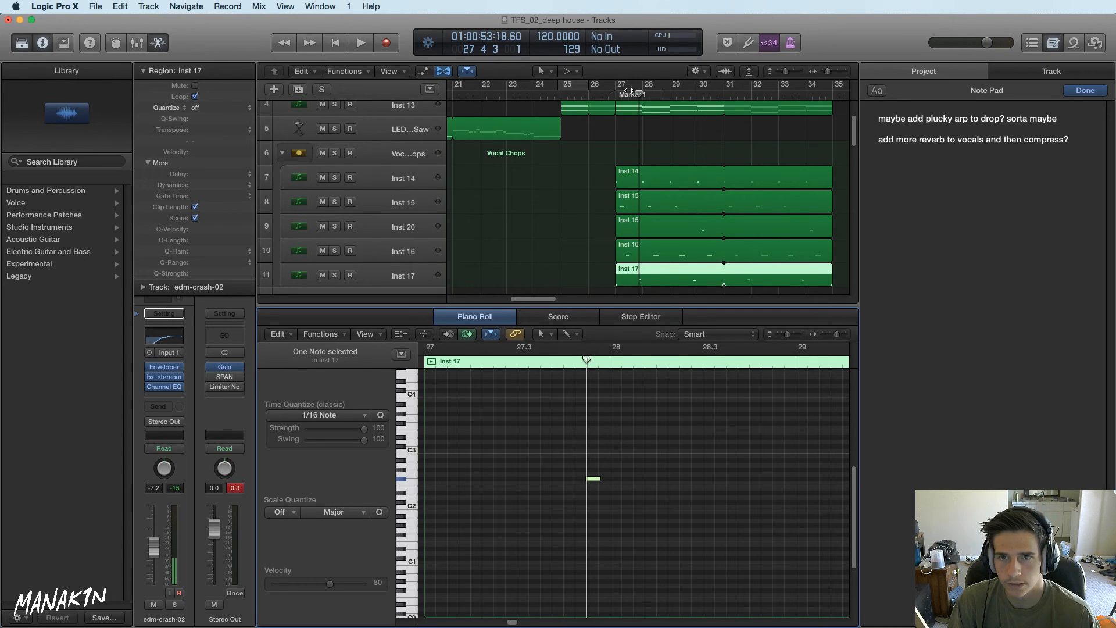
left_click(611, 96)
key("space")
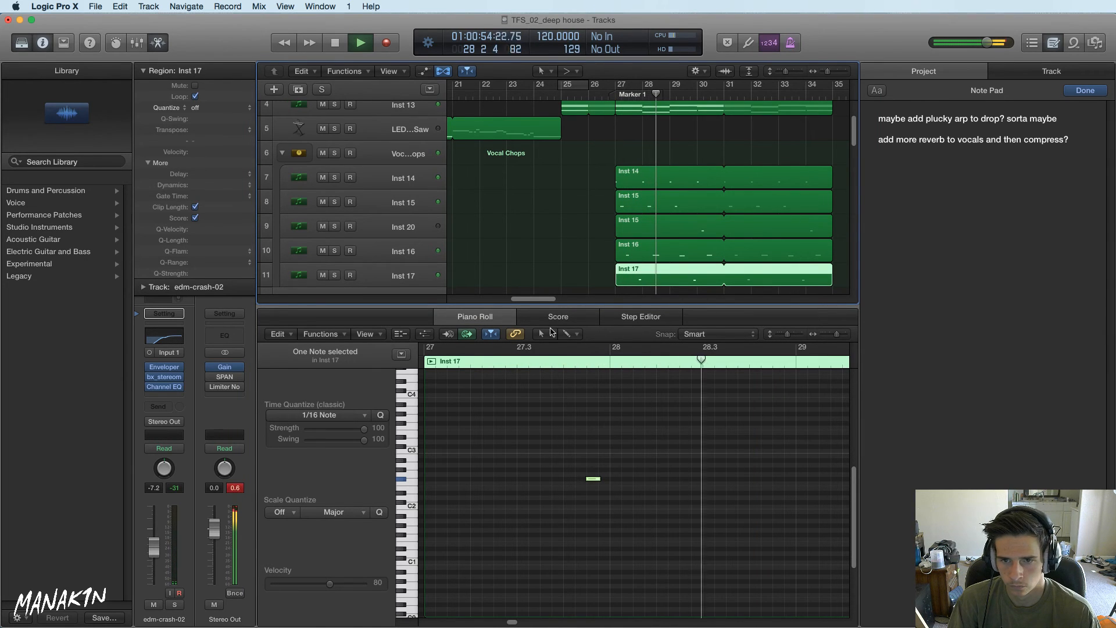
key("space")
Lengthen the end of the Inst 17 note near bar 28 slightly and play the drop twice, stopping in bar 29
left_click_drag(600, 479, 604, 482)
left_click(607, 90)
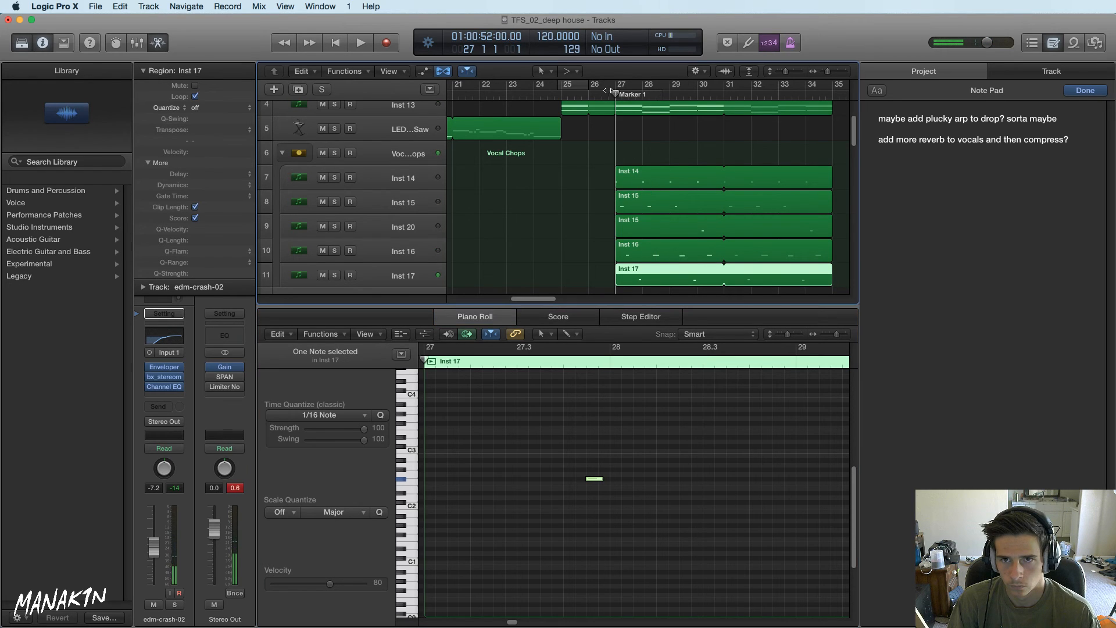
key("space")
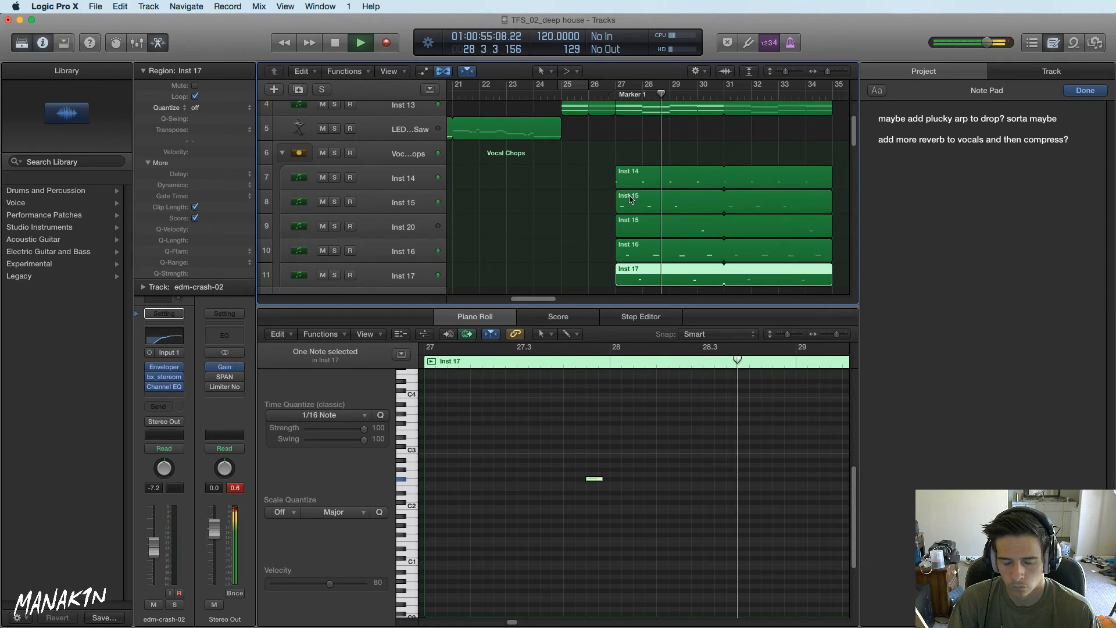
key("space")
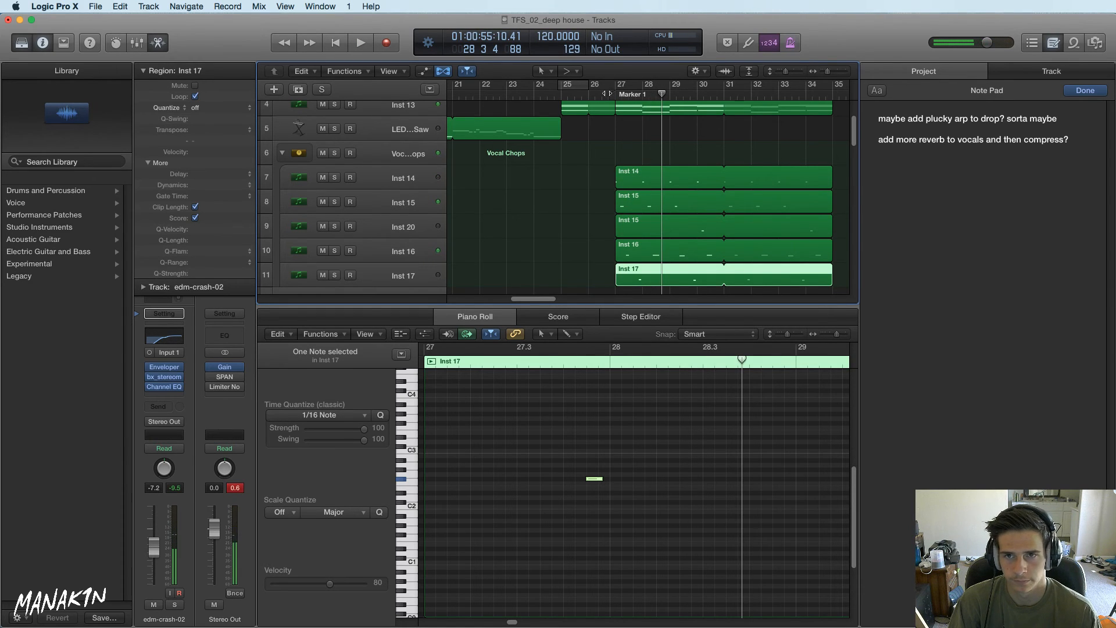
key("space")
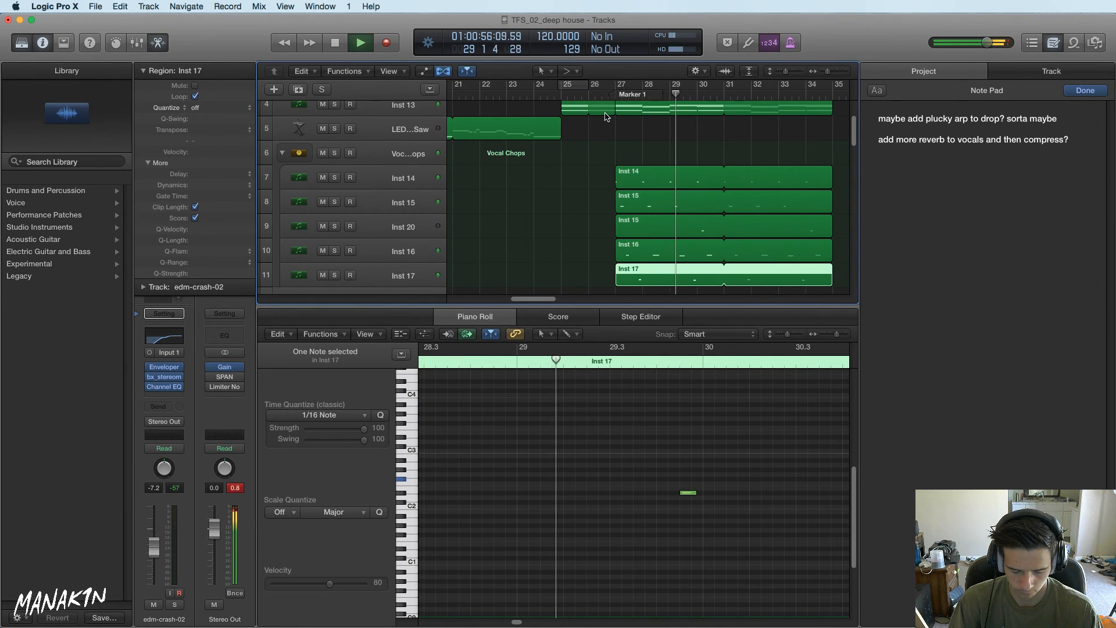
key("space")
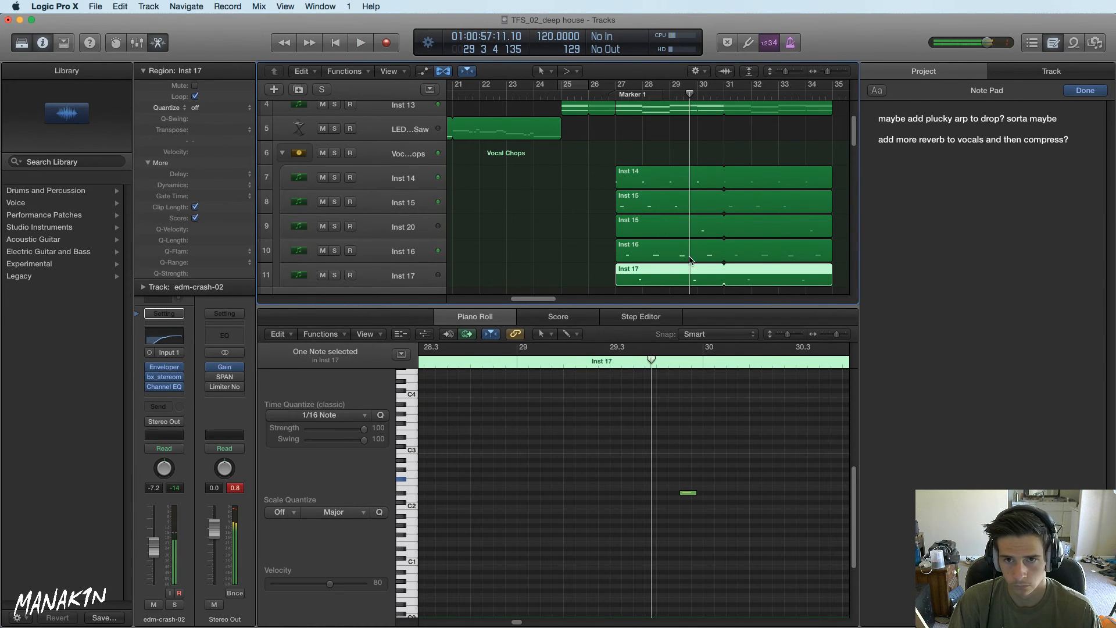
Show the Inst 16 region's notes and extend the end of its D#2 note in bar 29 slightly
left_click(691, 259)
left_click_drag(689, 94, 683, 94)
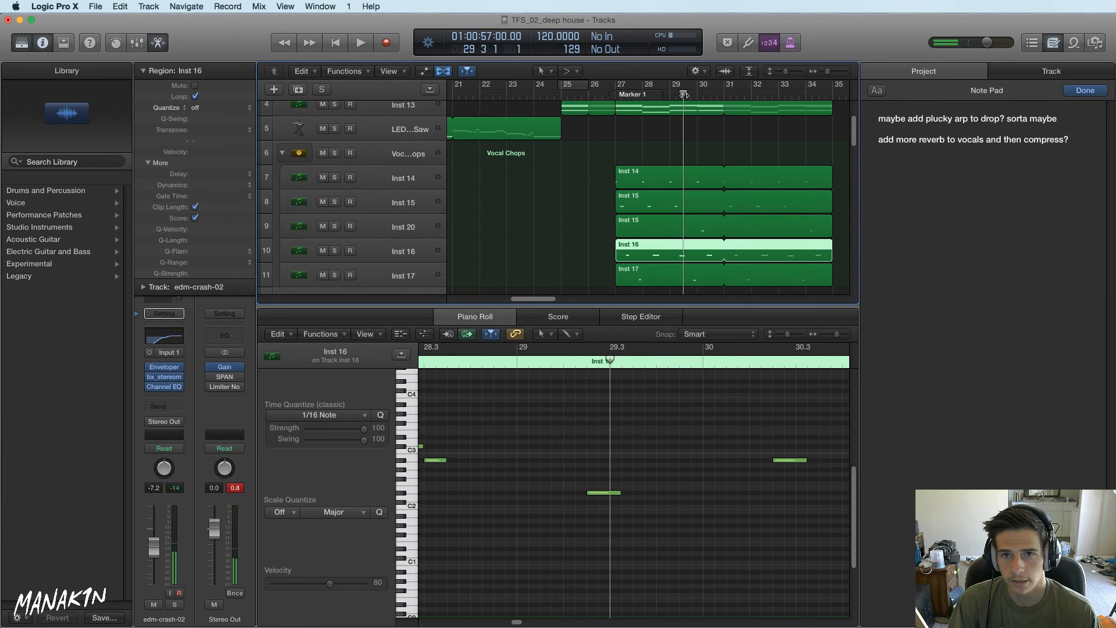
left_click(596, 494)
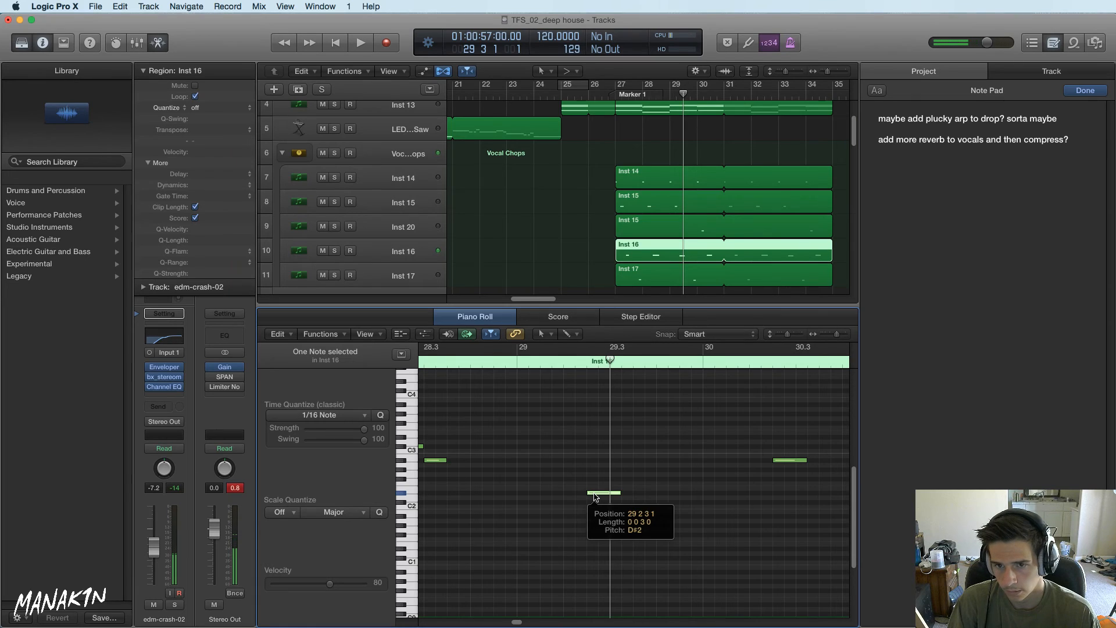
left_click_drag(594, 494, 626, 492)
Play the vocal chops from bar 27 on, replaying the passages around bars 28 and 29 to check the edited Inst 16 note
key("shift+space")
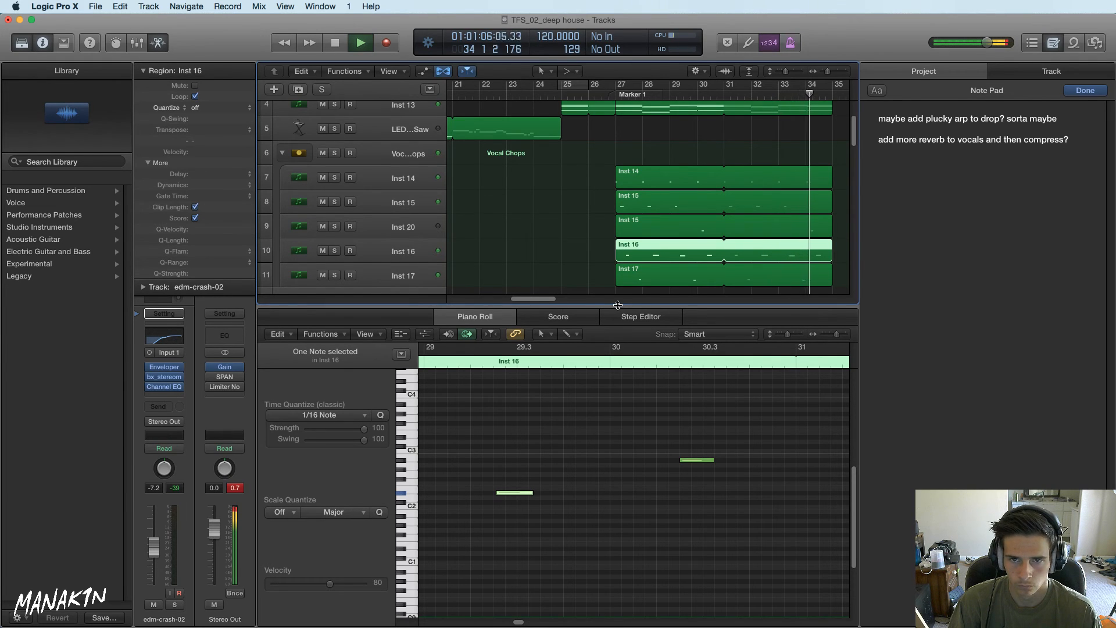
left_click_drag(583, 298, 553, 298)
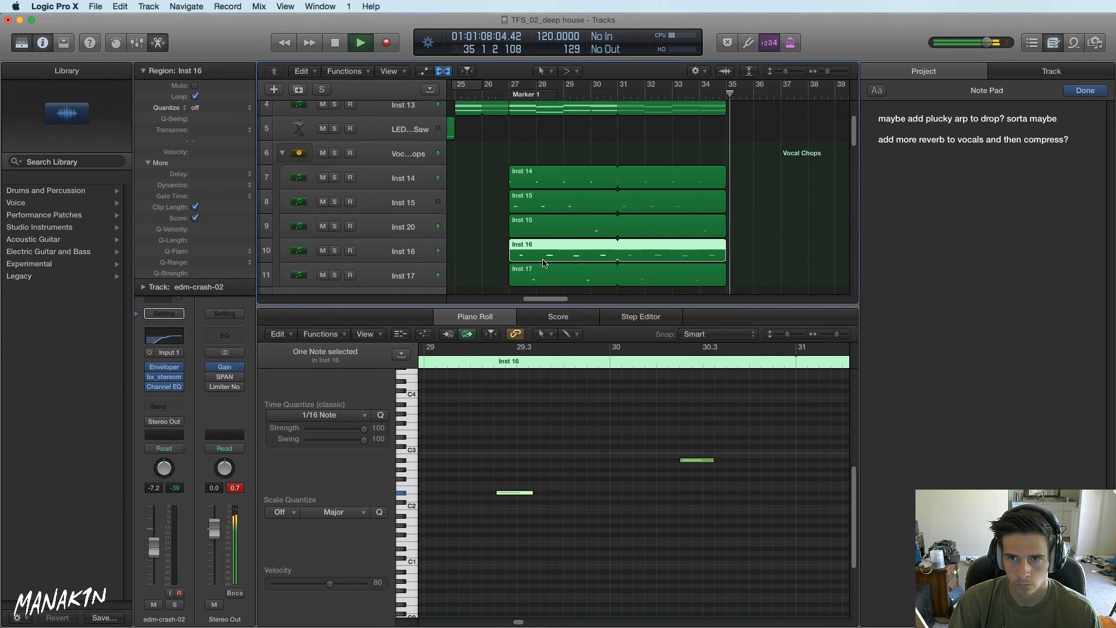
left_click(507, 95)
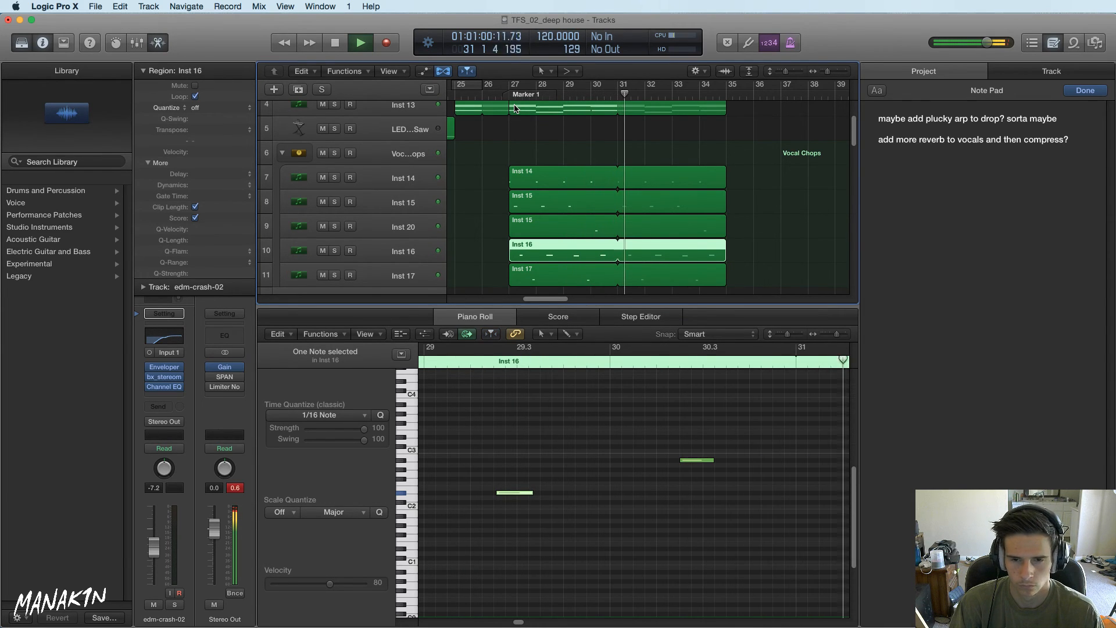
key("space")
left_click(582, 94)
key("space")
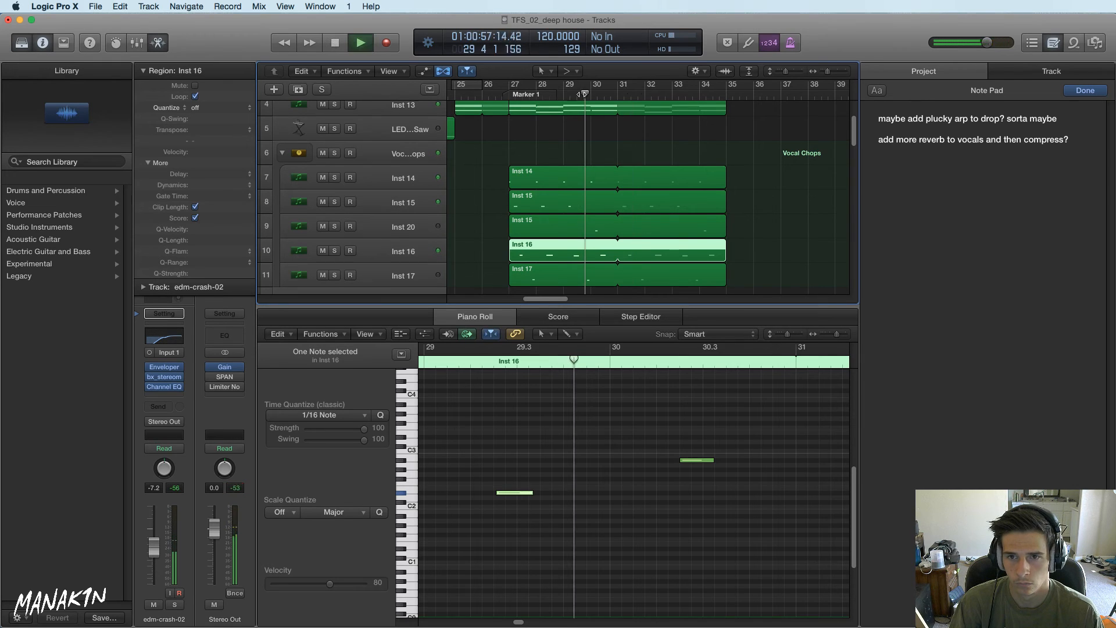
left_click(582, 94)
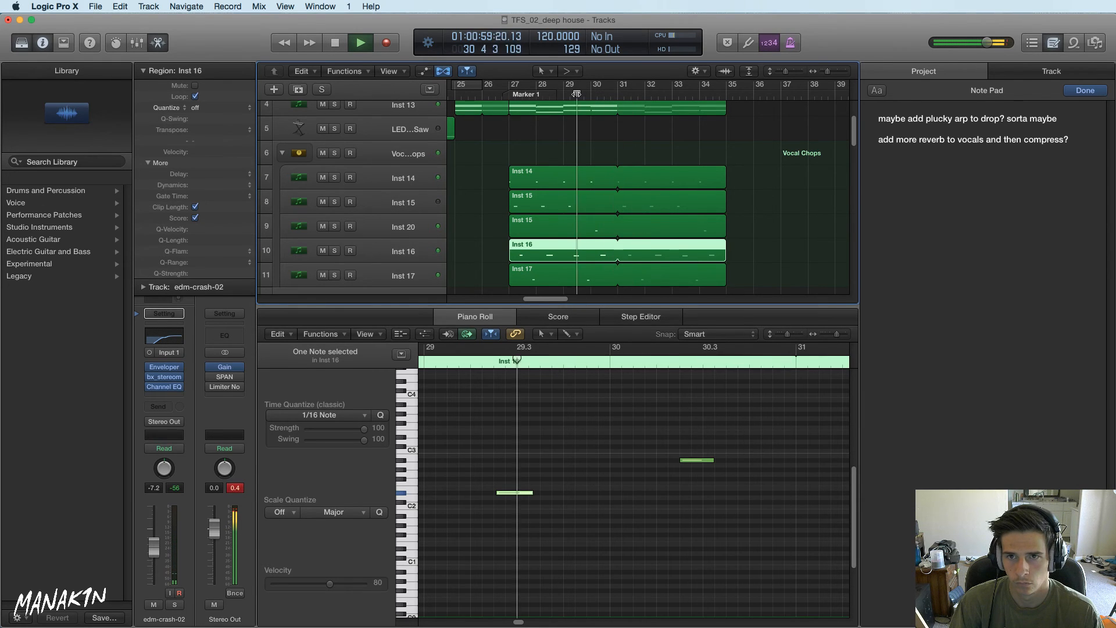
left_click(528, 94)
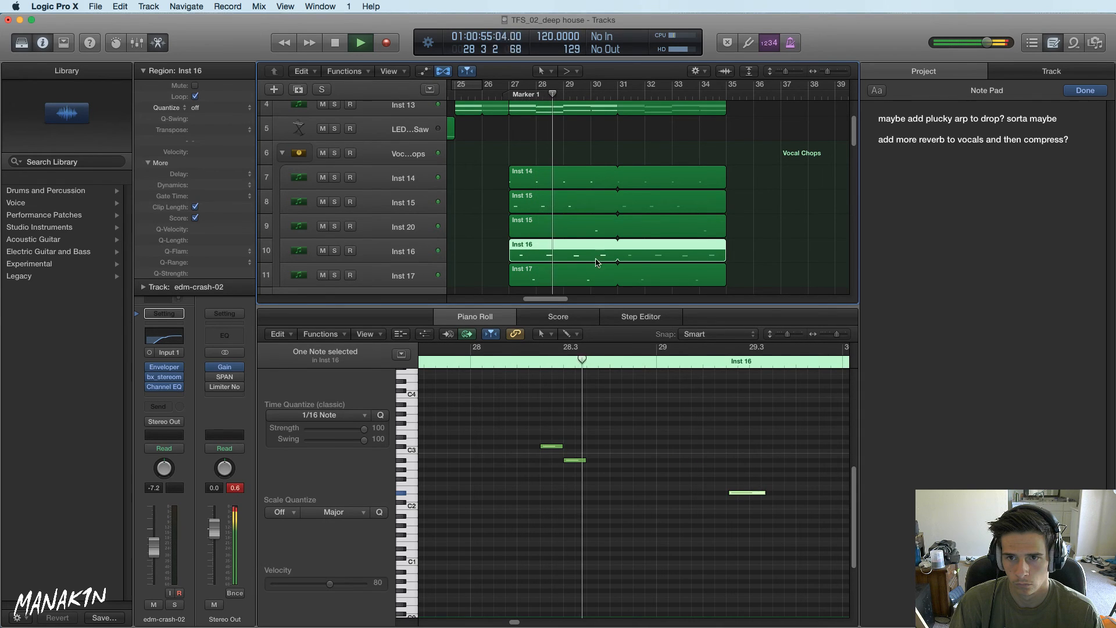
Show the Inst 17 region's notes and play the full drop from bar 27 into bar 35
left_click(589, 280)
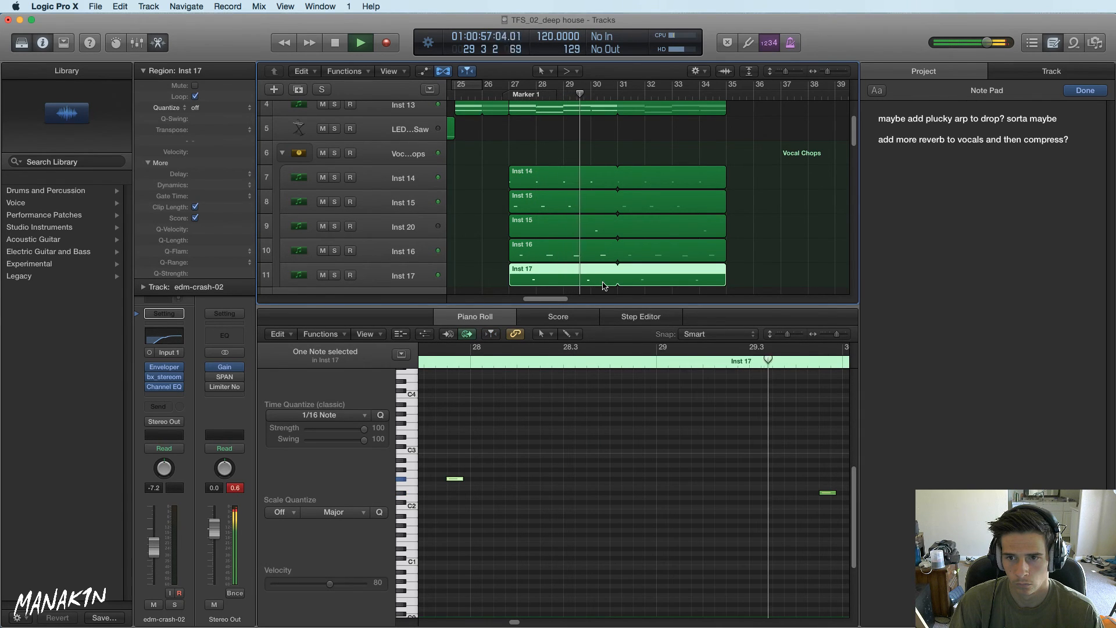
key("space")
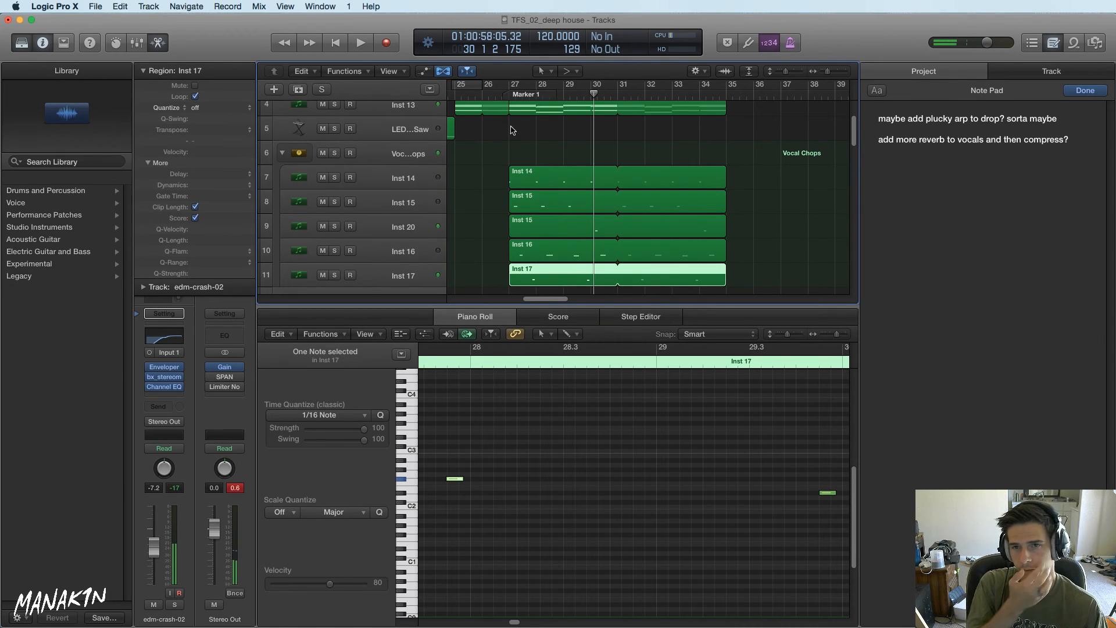
double_click(506, 95)
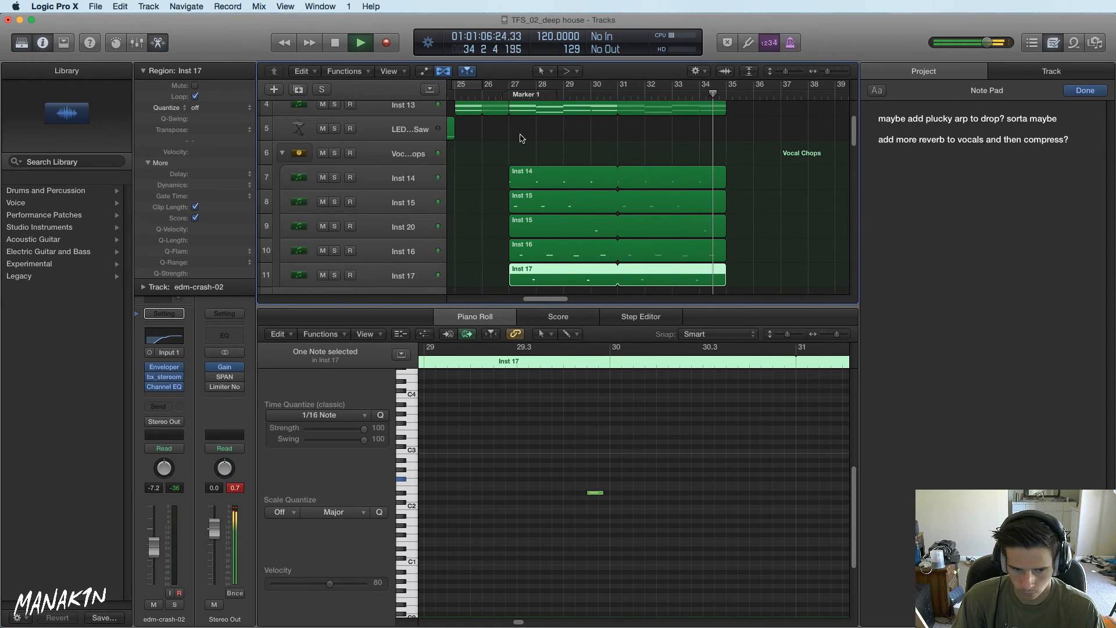
key("space")
left_click(764, 179)
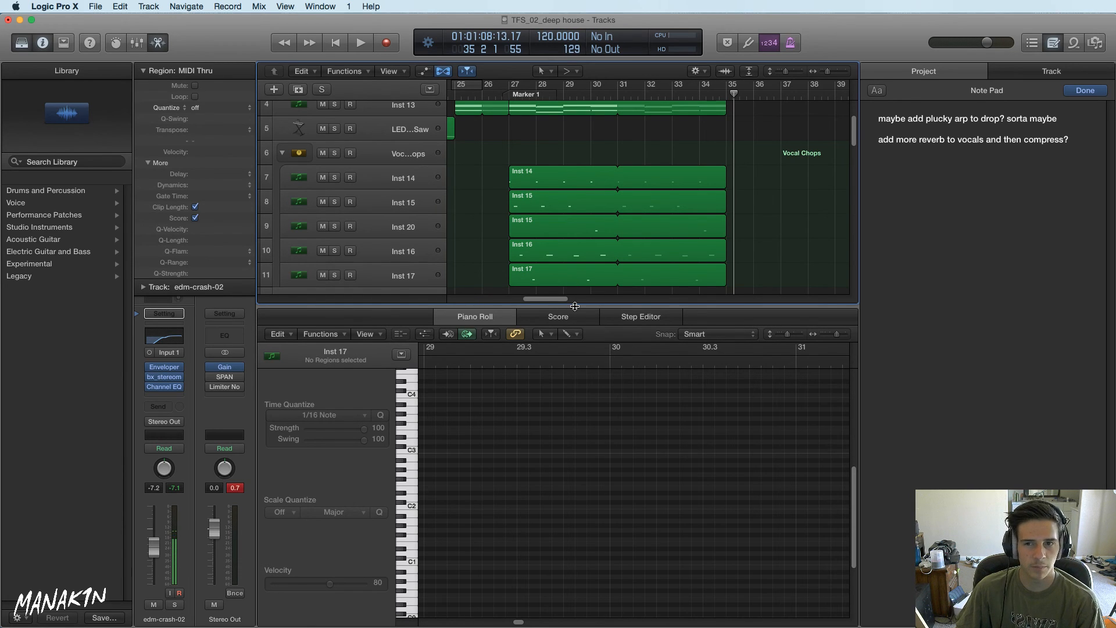
Enlarge the arrangement area above the note editor and zoom it out to show bars 1 to 37
left_click_drag(573, 305, 558, 396)
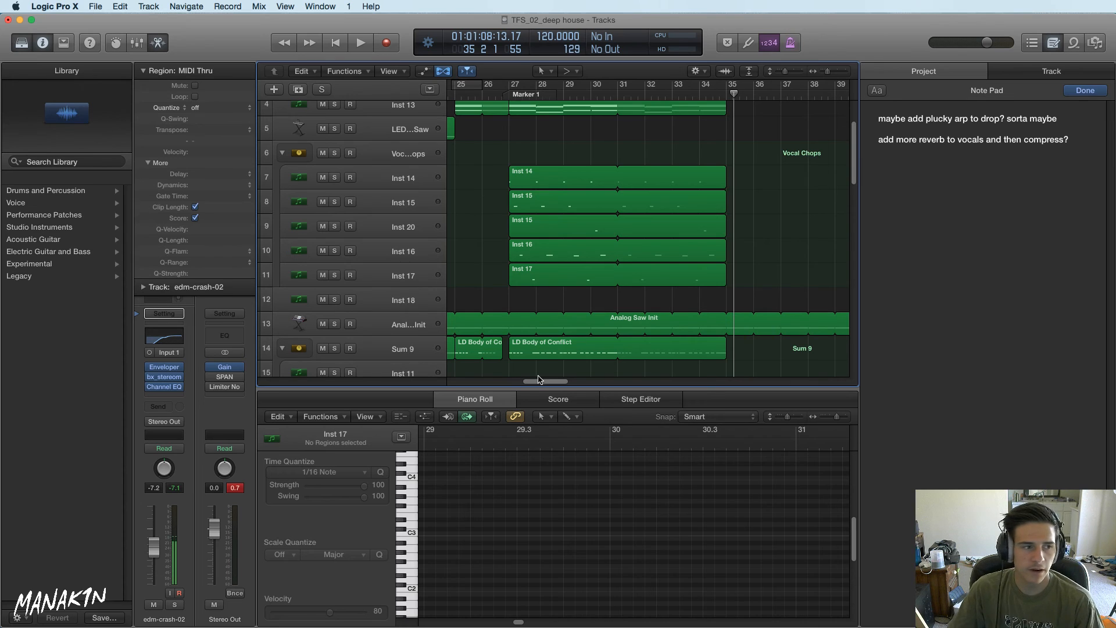
left_click_drag(546, 382, 485, 383)
left_click_drag(828, 72, 823, 78)
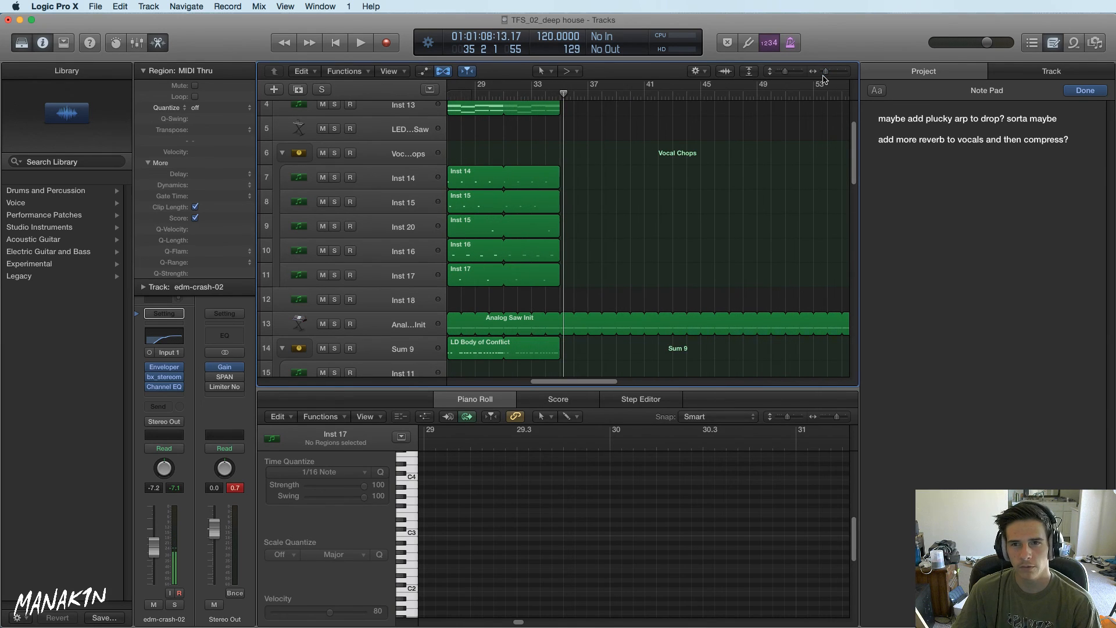
left_click_drag(602, 382, 521, 381)
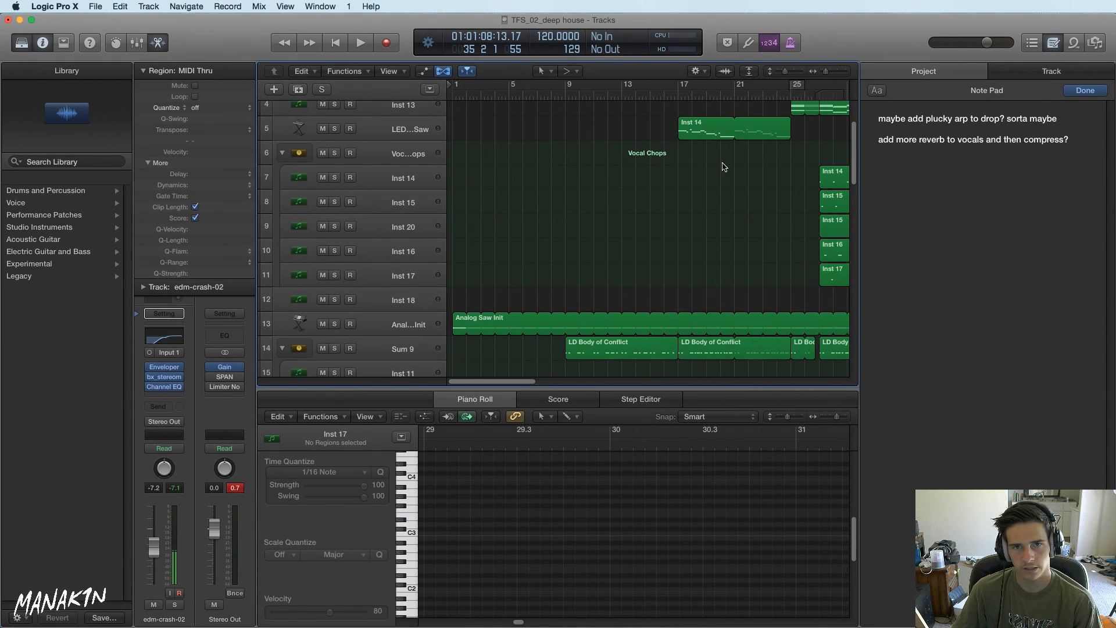
left_click_drag(825, 73, 823, 75)
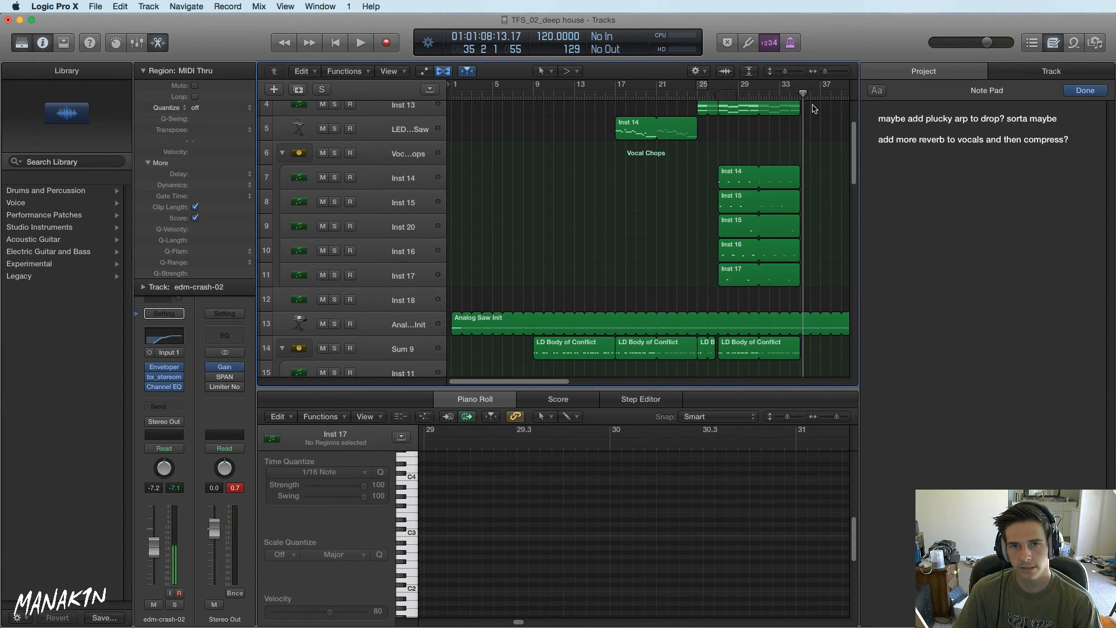
Look through the arrangement's tracks from the hats up to the vocal chops with the project notes hidden
scroll(813, 116, "down", 15)
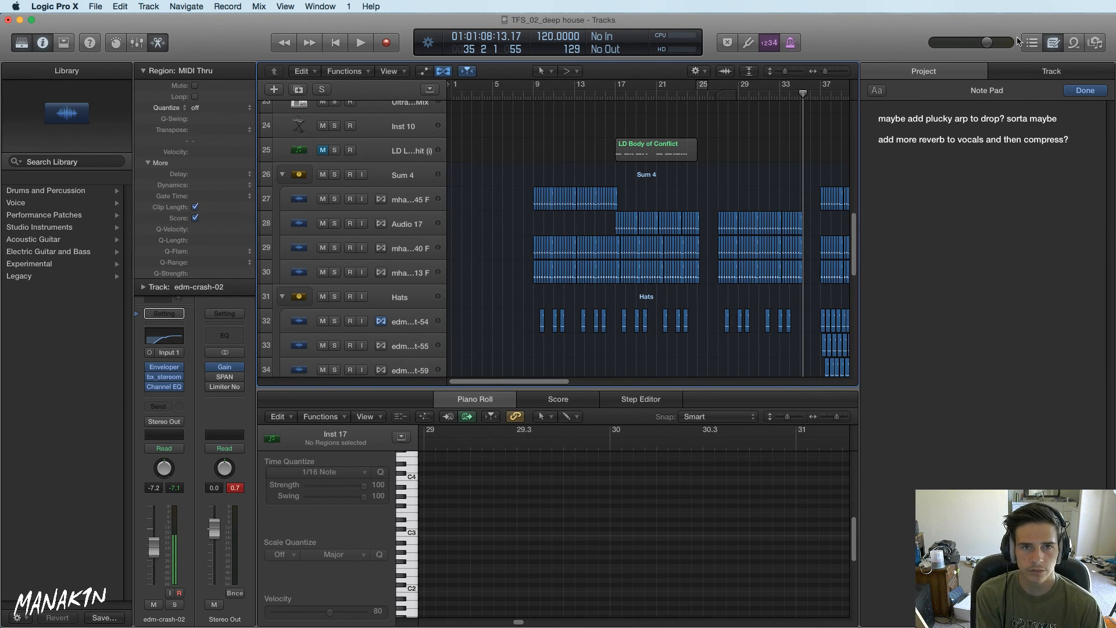
left_click(1053, 44)
scroll(960, 155, "up", 12)
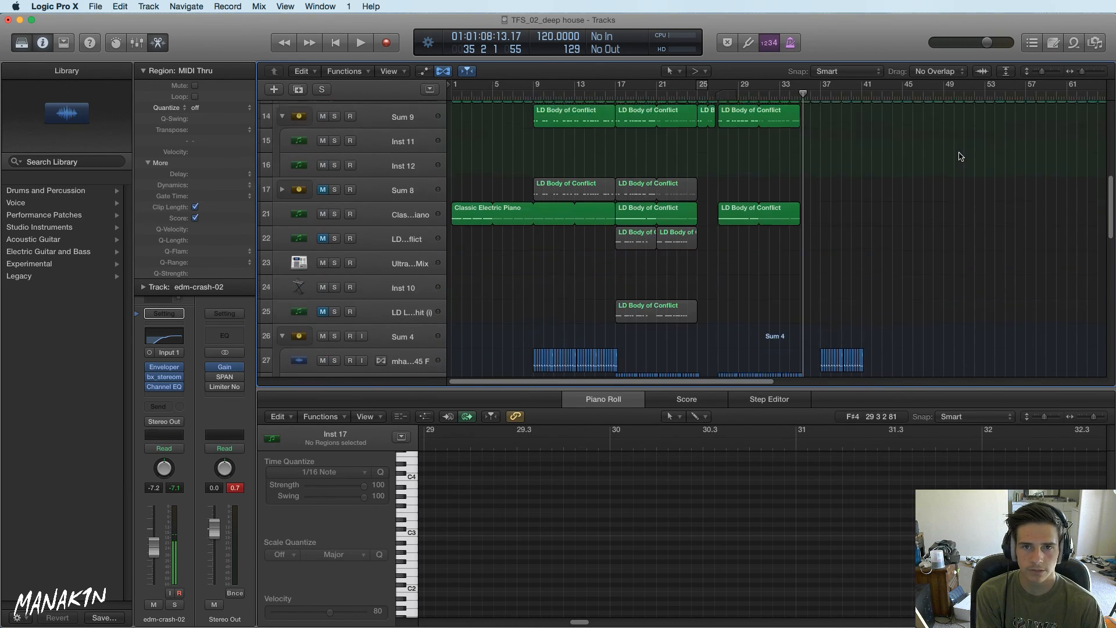
scroll(863, 158, "down", 4)
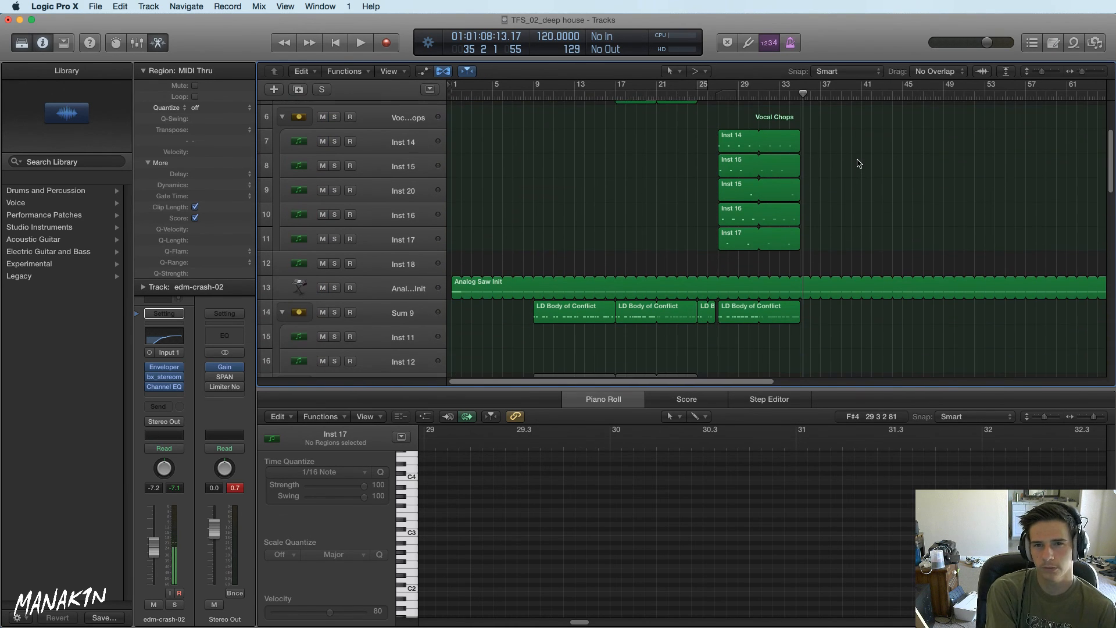
scroll(859, 164, "up", 4)
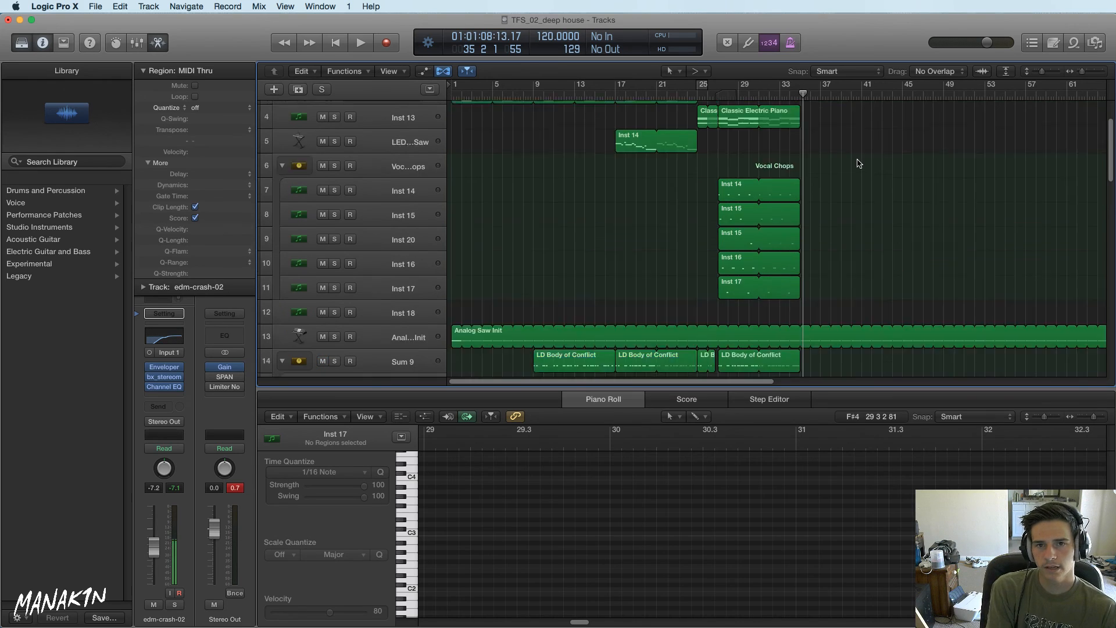
Reopen the project notes and review the entries about the plucky arp and the extra vocal reverb
left_click(1073, 42)
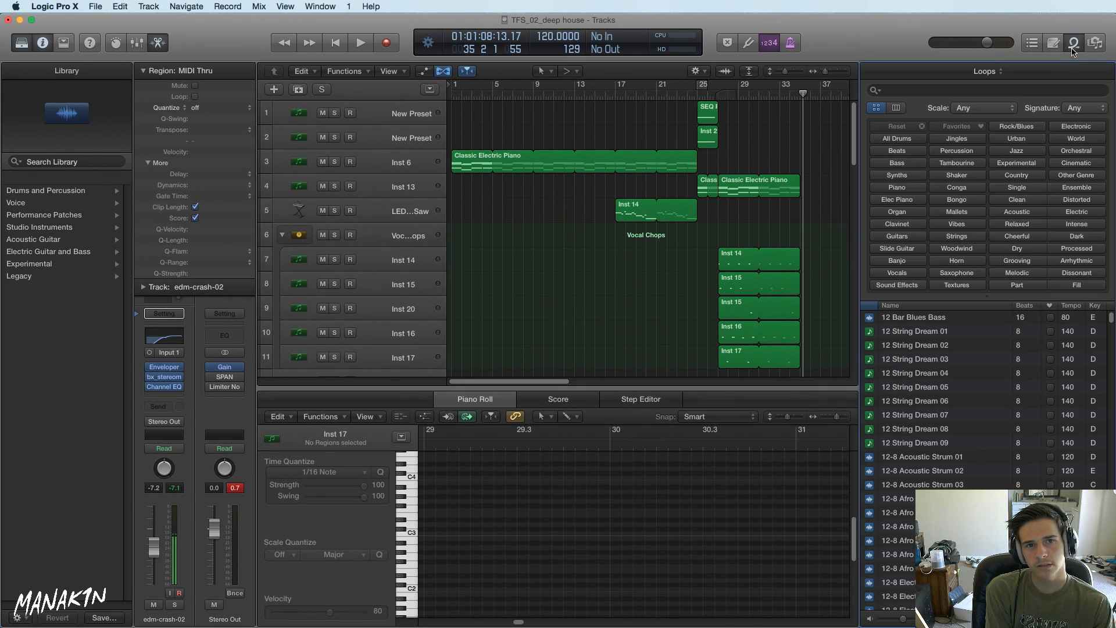
left_click(1095, 42)
left_click(1053, 43)
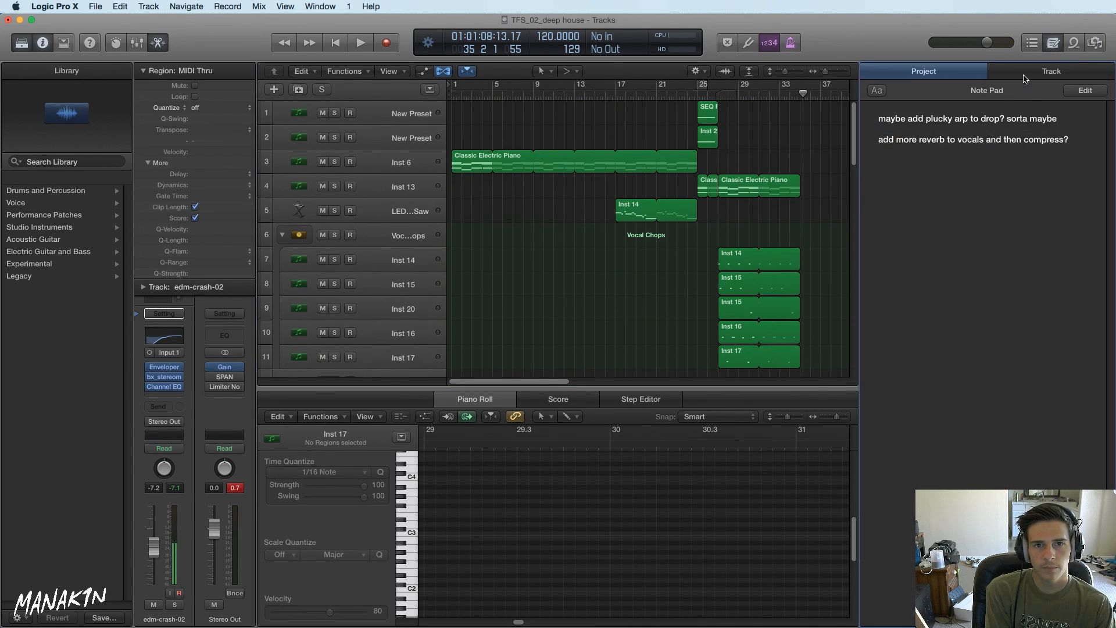
double_click(1069, 120)
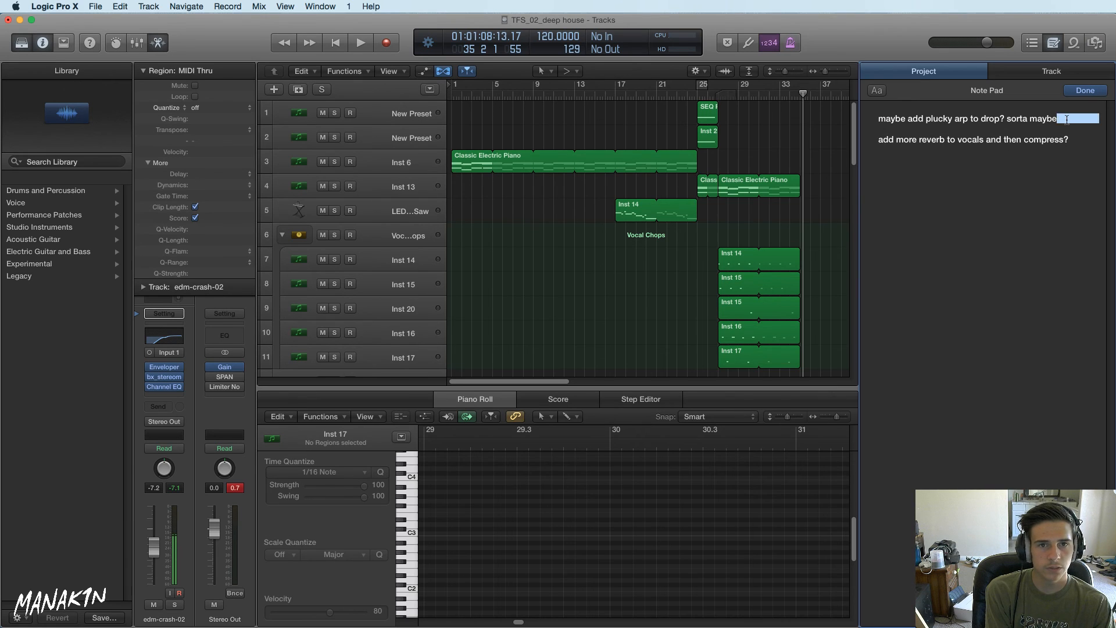
left_click(1066, 120)
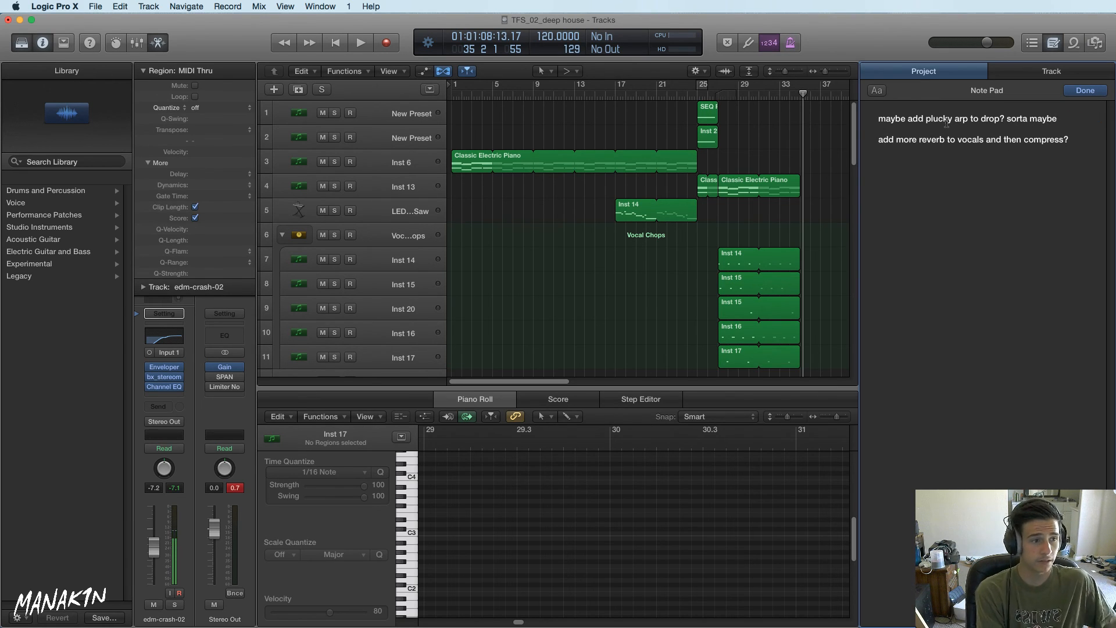
mouse_move(896, 140)
left_mouse_down()
mouse_move(862, 120)
mouse_move(880, 125)
left_mouse_up()
left_click(887, 119)
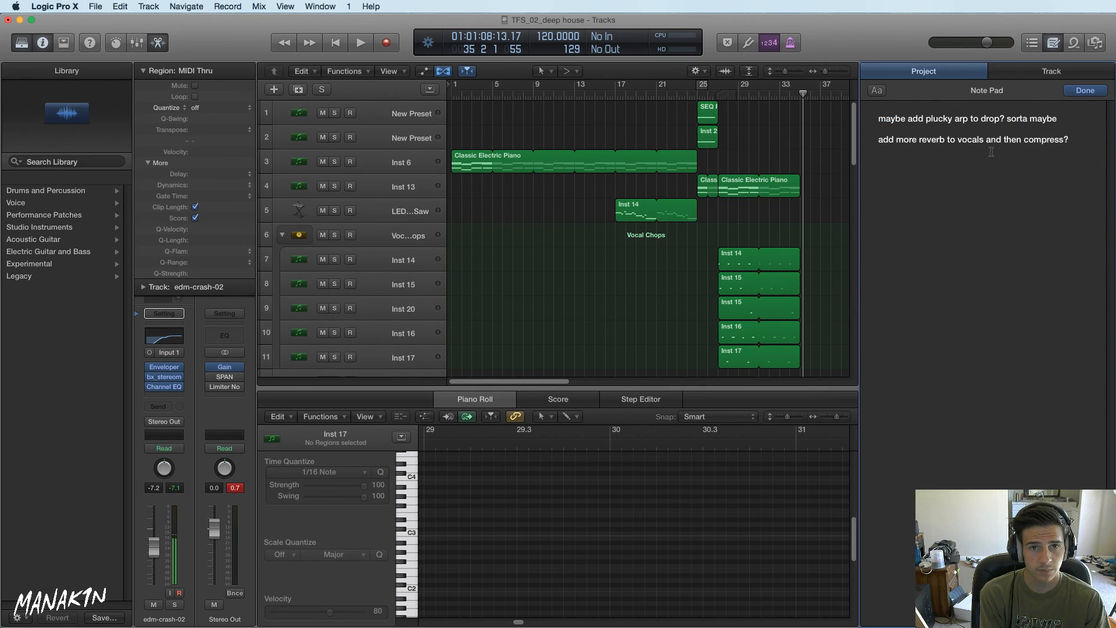
left_click(1068, 140)
left_click(878, 139, "shift")
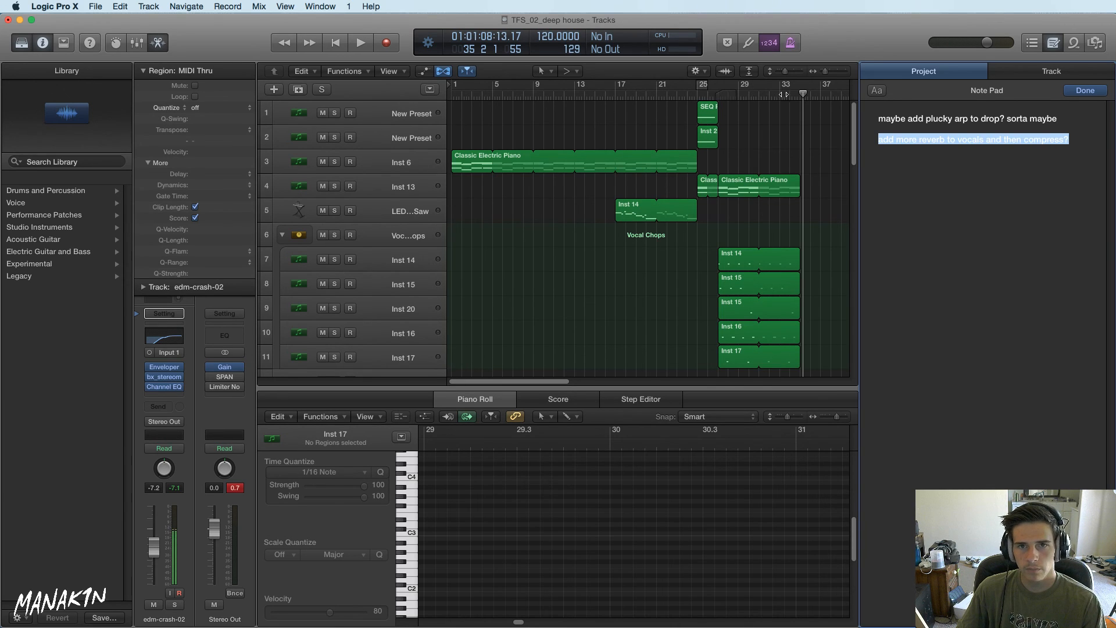
Return the playhead to bar 1 and play the track from the beginning
left_click_drag(802, 97, 357, 127)
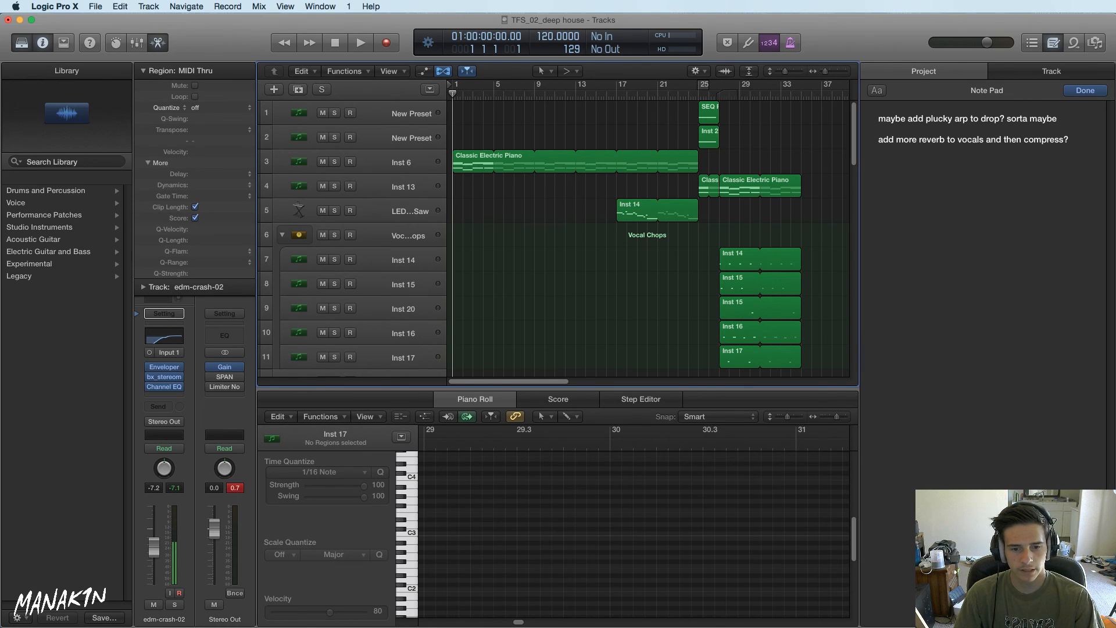
key("super+Tab")
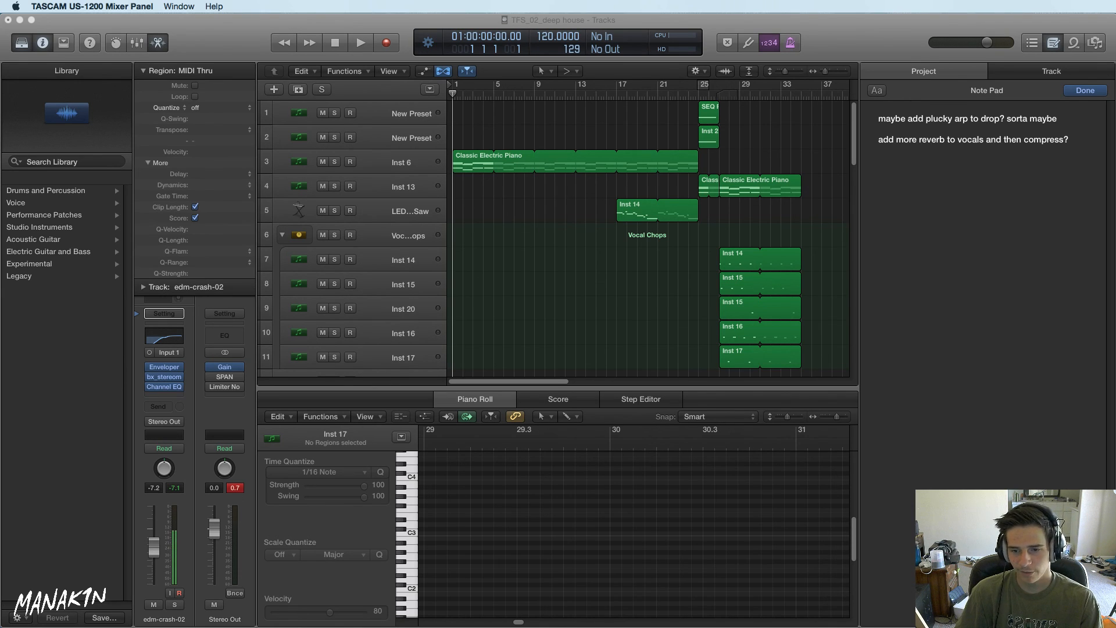
key("super+Tab")
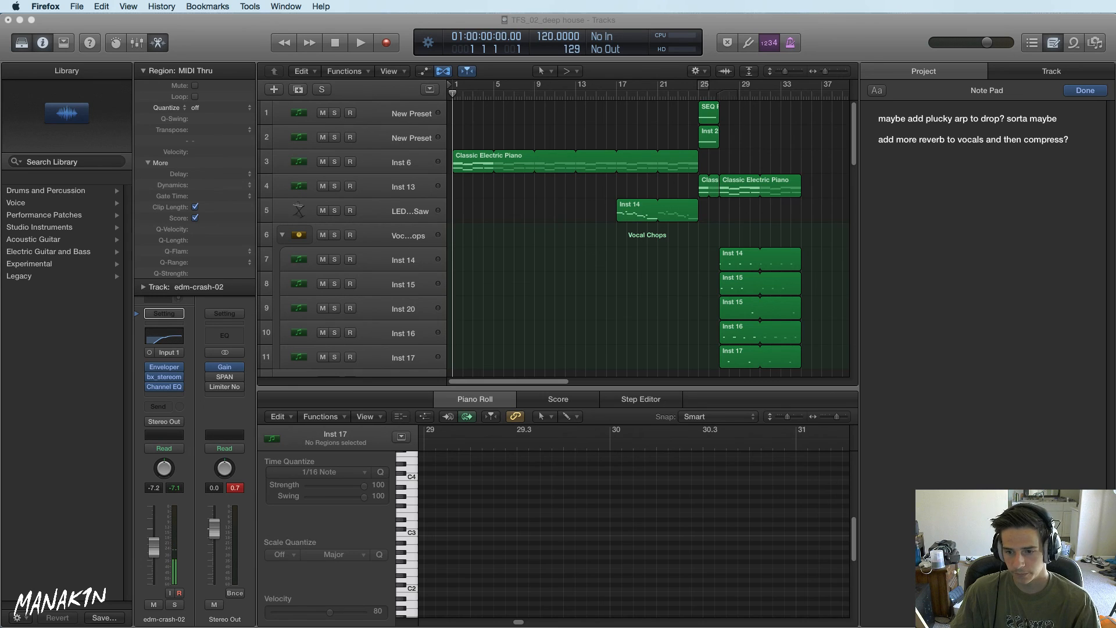
left_click(563, 349)
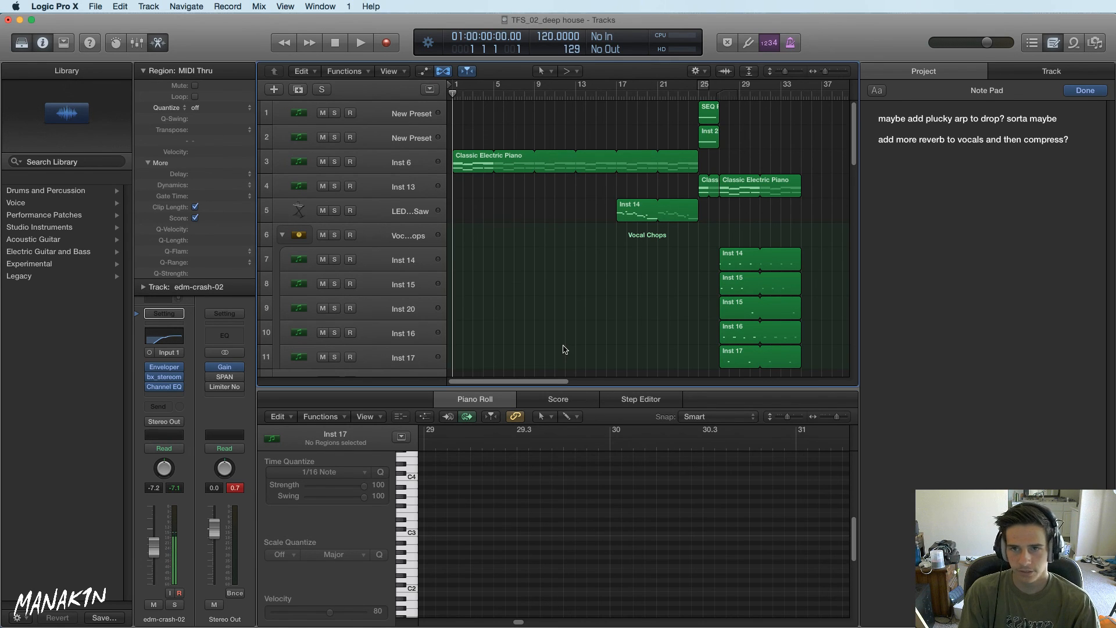
left_click(599, 296)
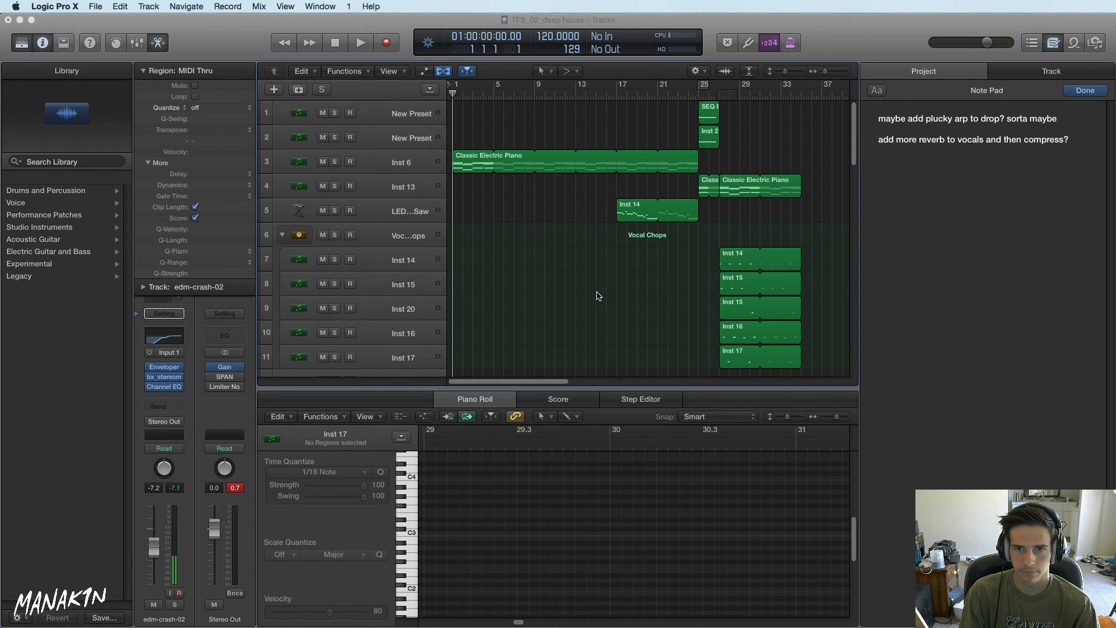
key("space")
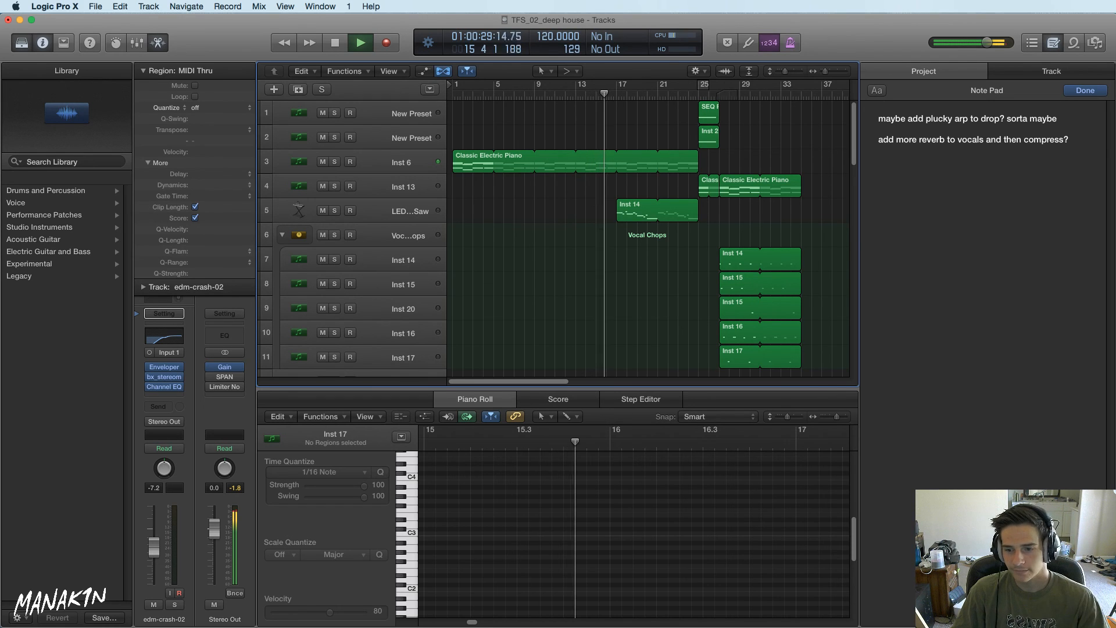
Listen on past the drop, stop playback after bar 37 and return the playhead to bar 1
key("super+Tab")
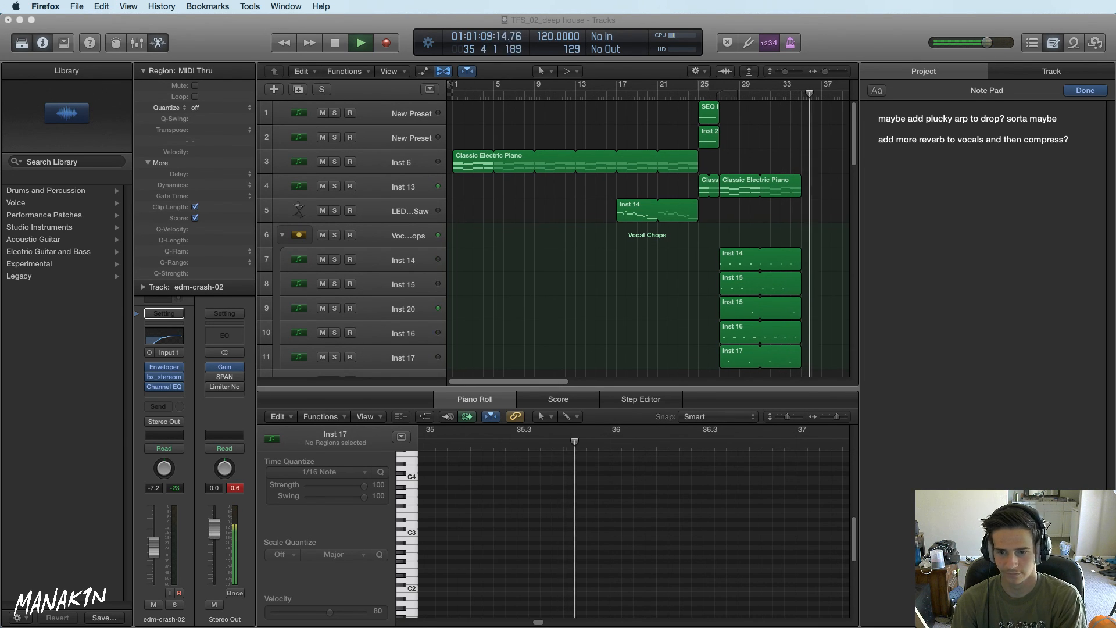
scroll(493, 365, "right", 10)
left_click(573, 237)
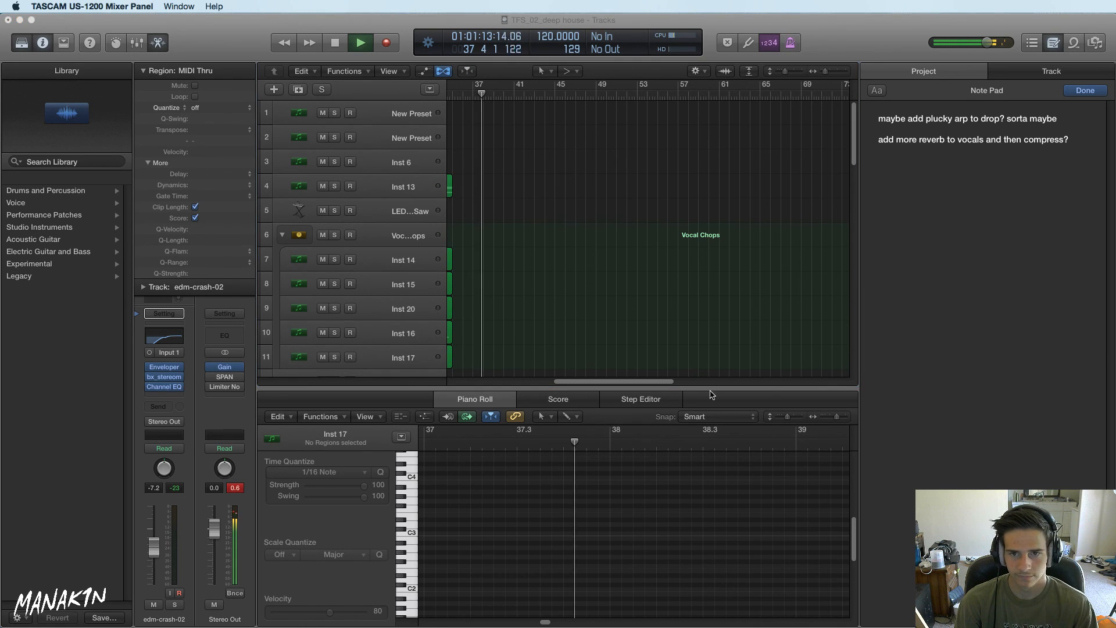
left_click(678, 314)
key("space")
key("Return")
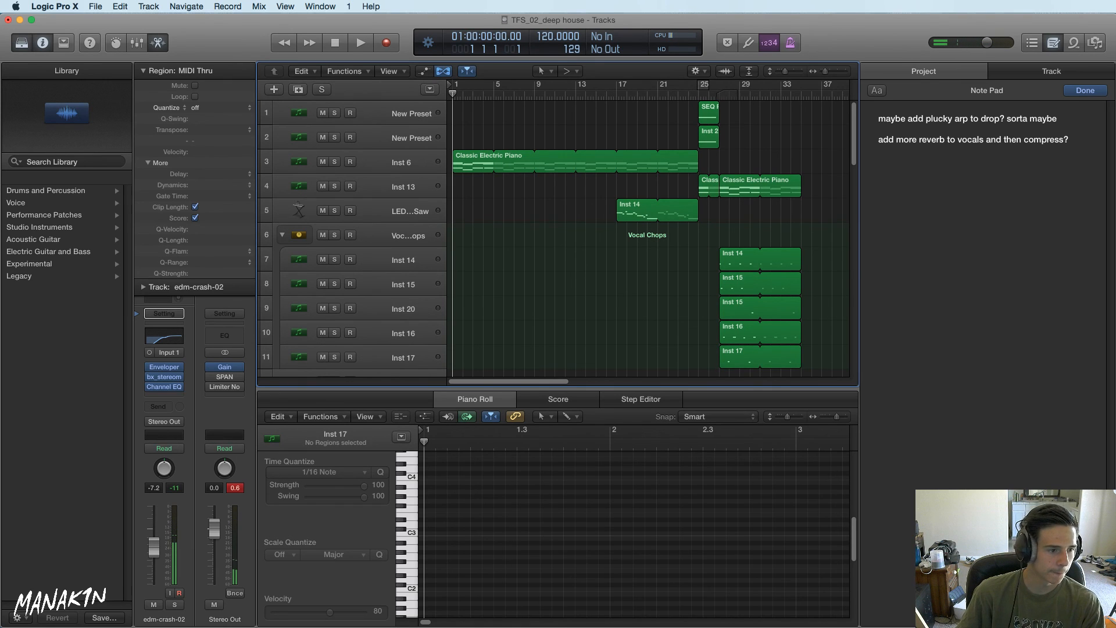
key("super+Tab")
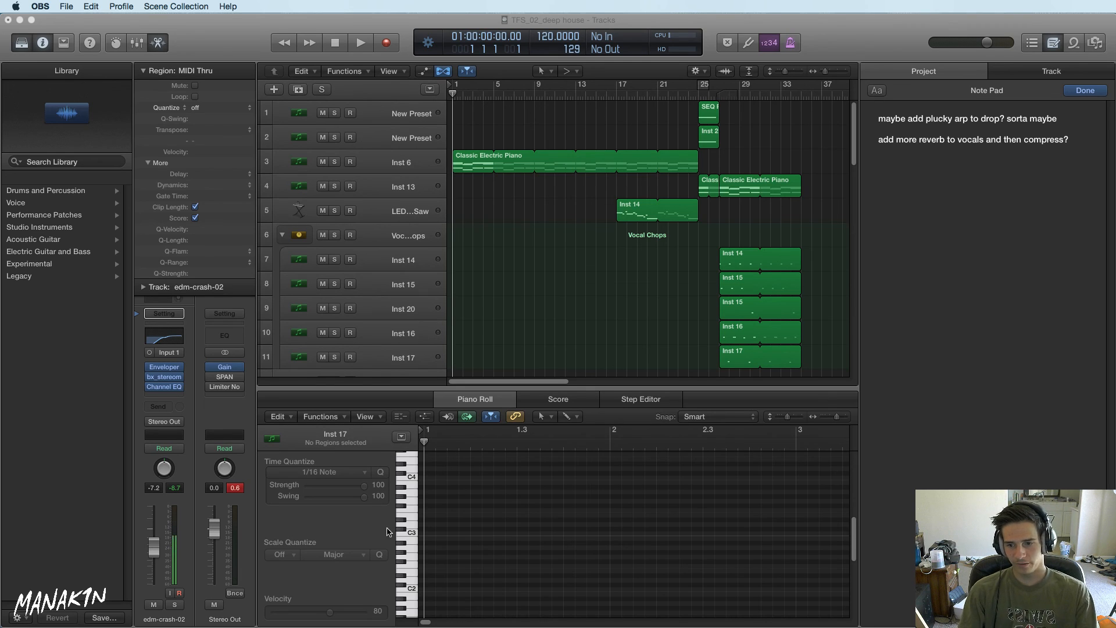
key("super+Tab")
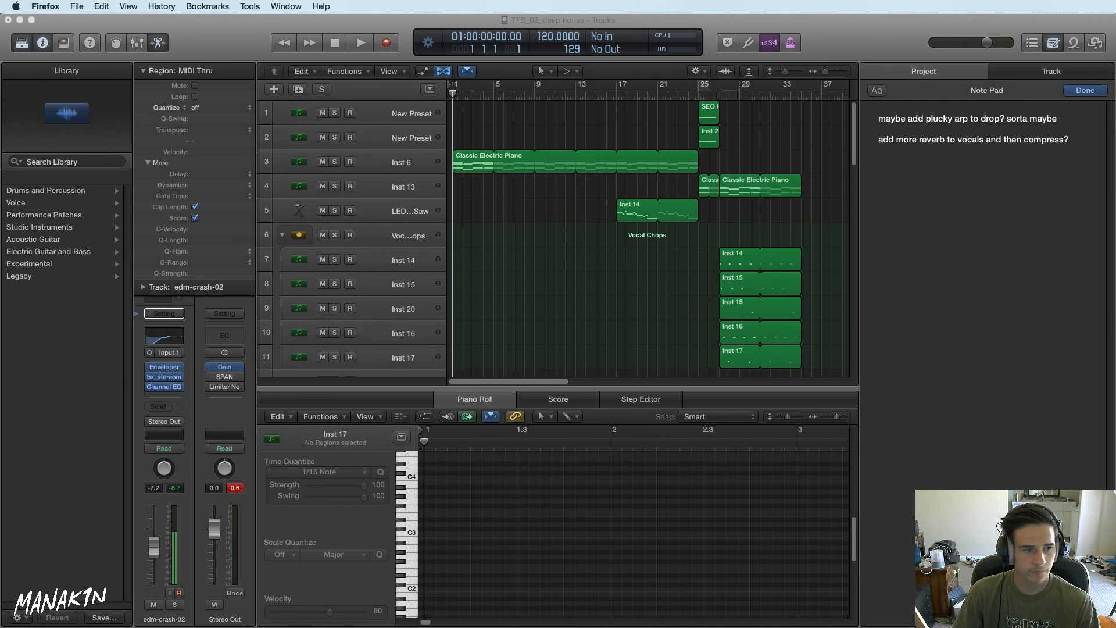
key("super+Tab")
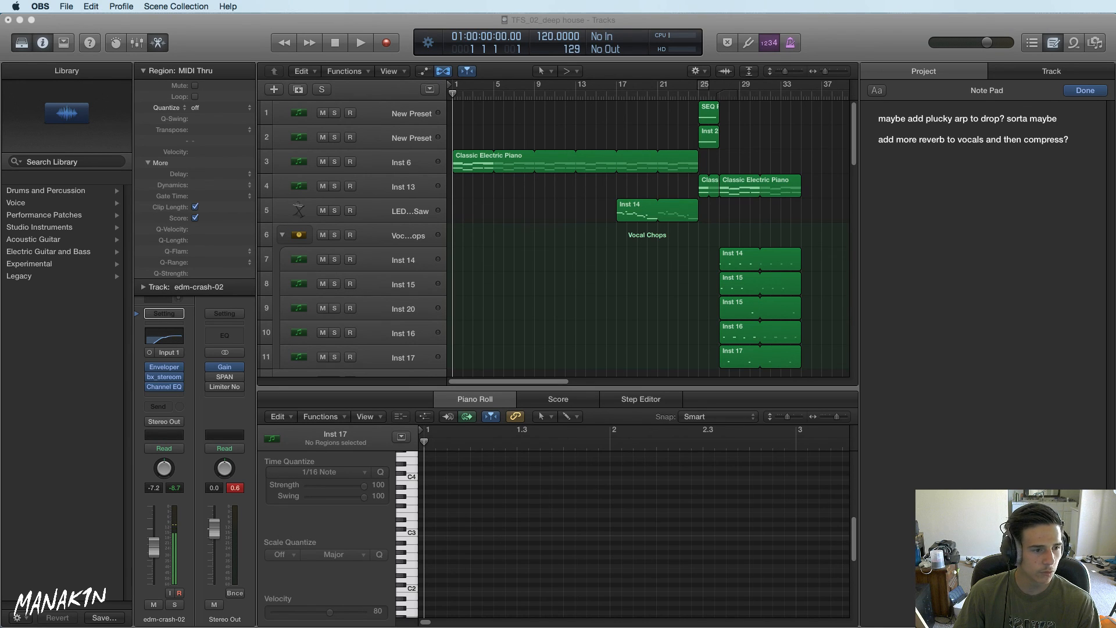
left_click(660, 335)
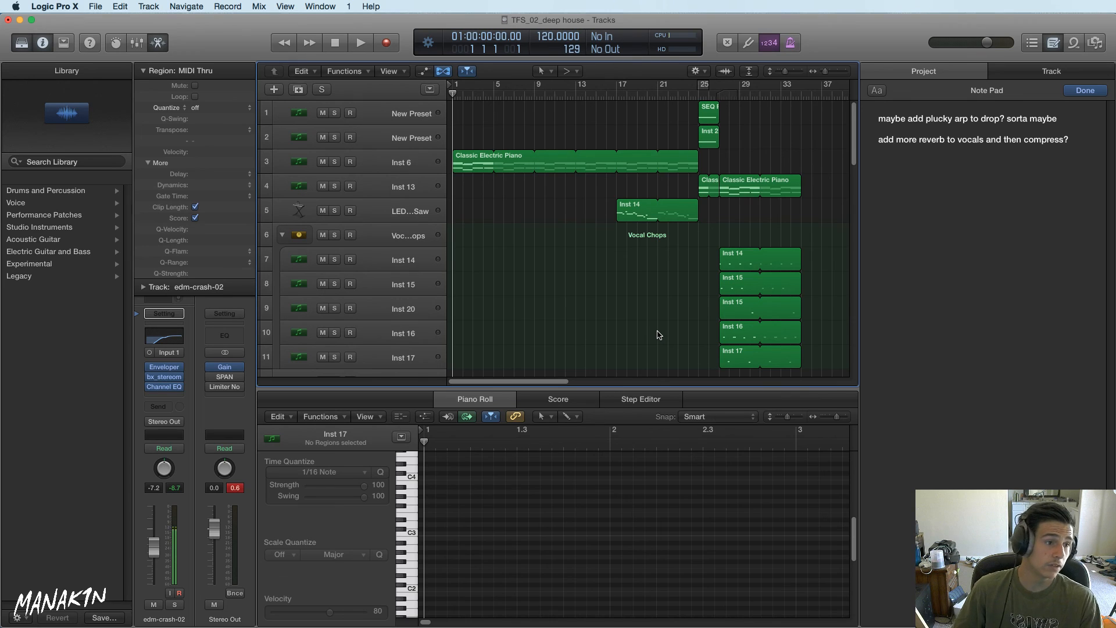